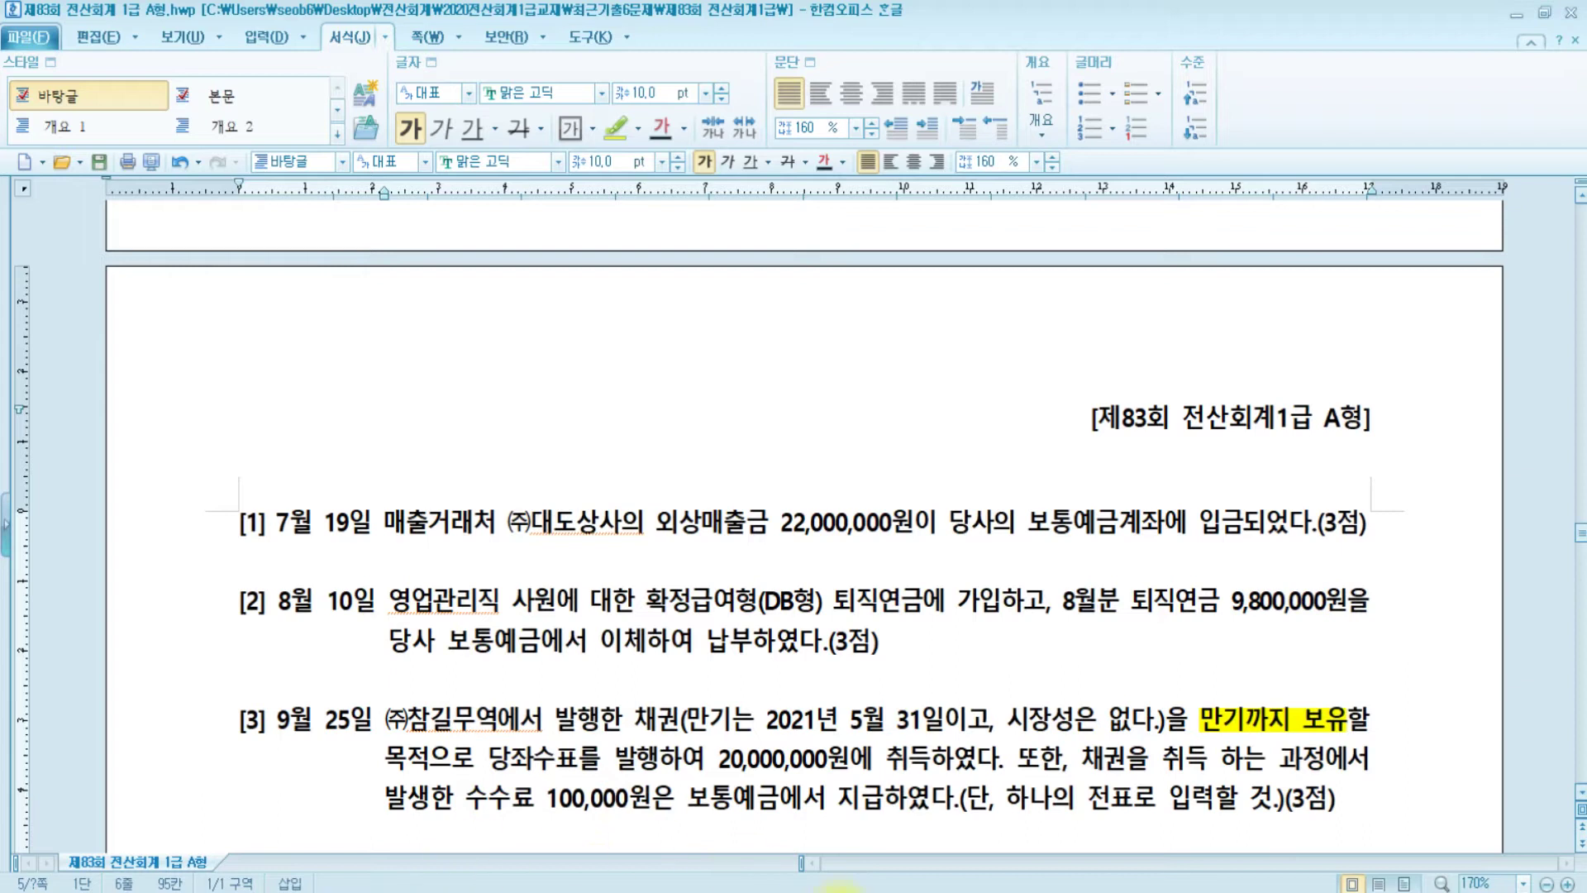
Switch to the KcLep general voucher entry window and set the voucher date to September 25.
key(alt+Tab)
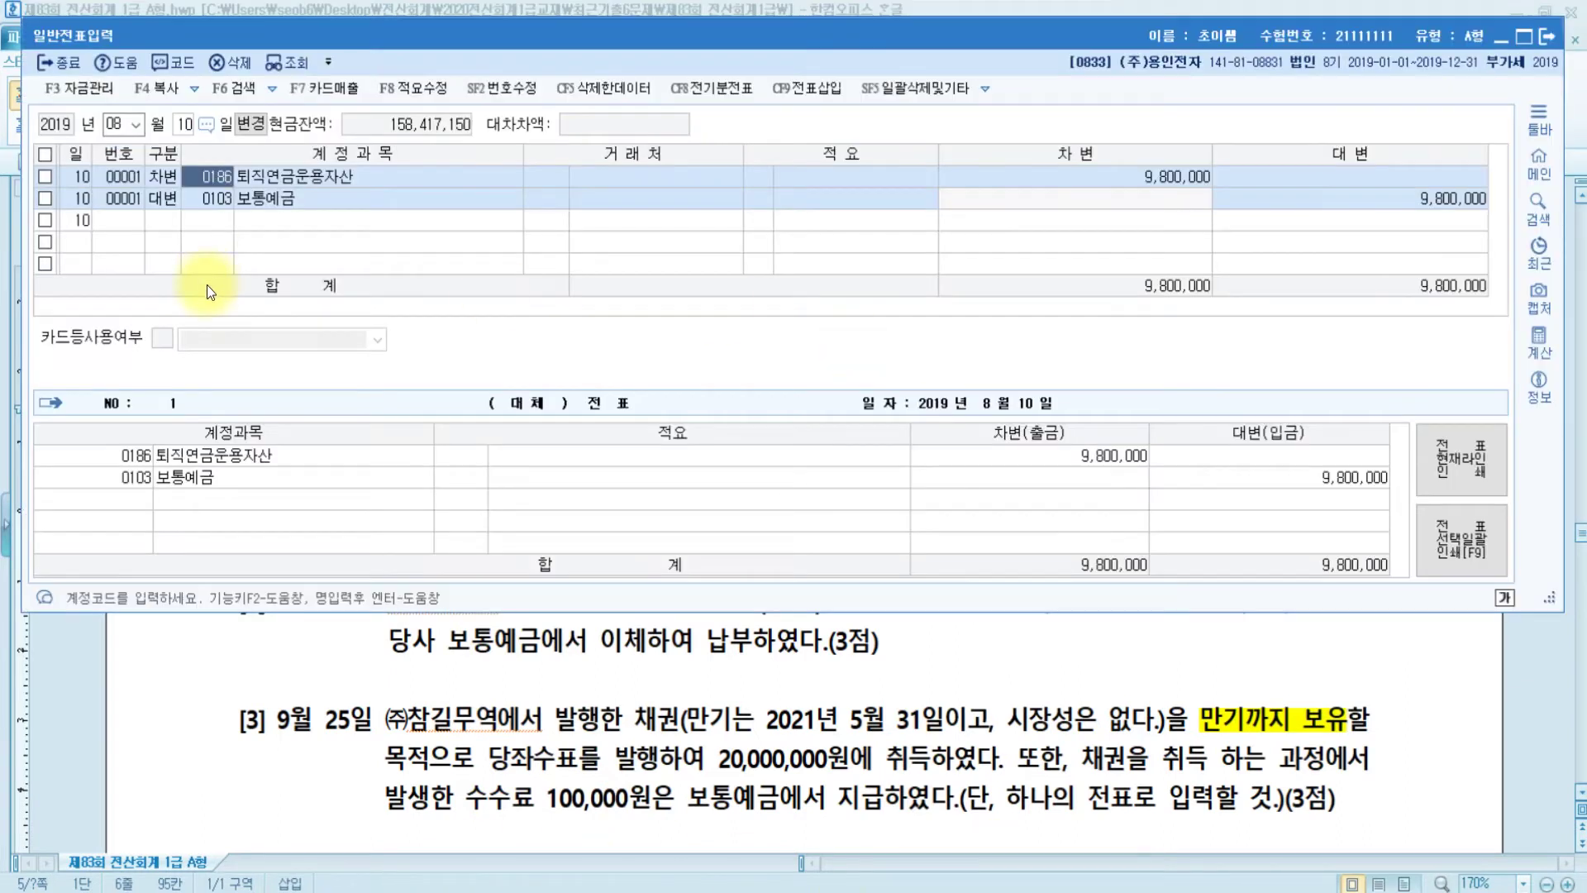
key(shift+Tab)
text(9)
key(Return)
text(25)
key(Return)
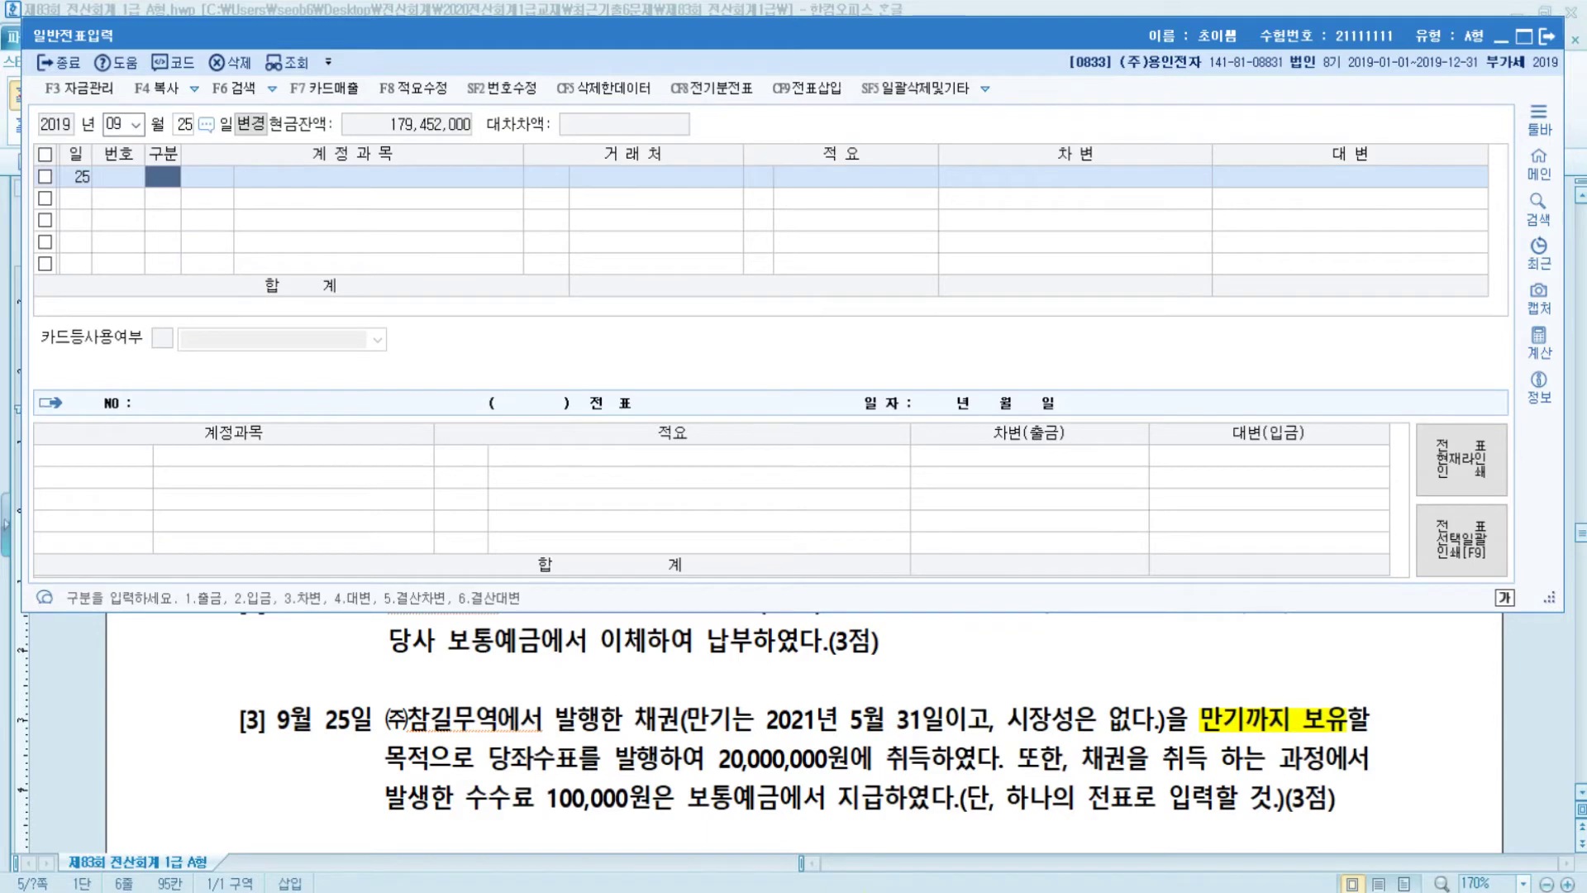
Start a debit line on the September 25 voucher and look up account codes matching 만기.
key(Hangul)
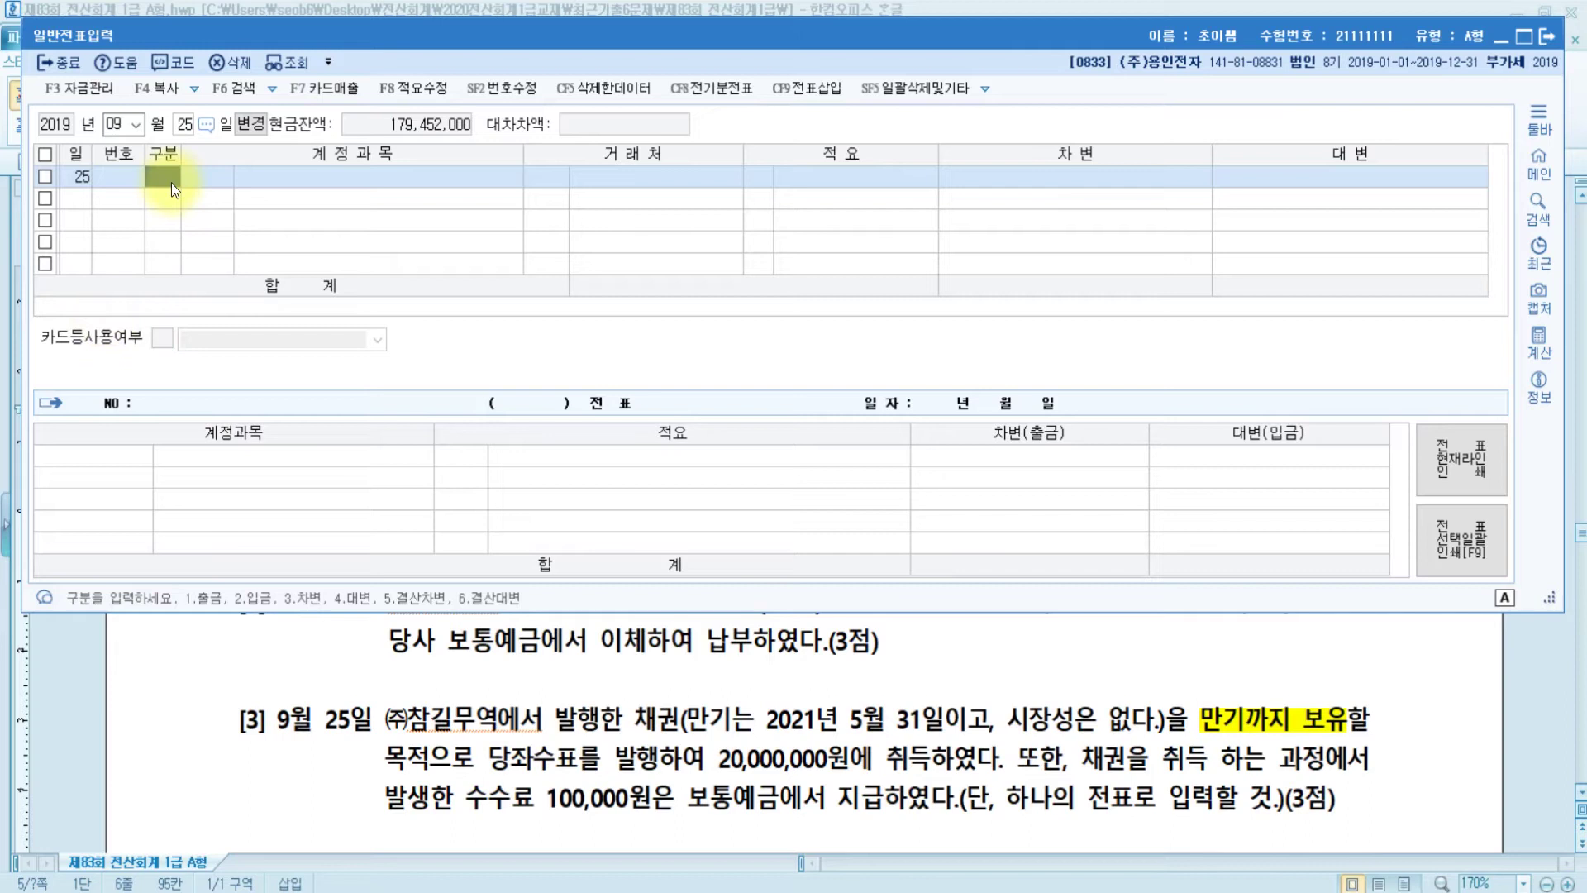
text(3만기)
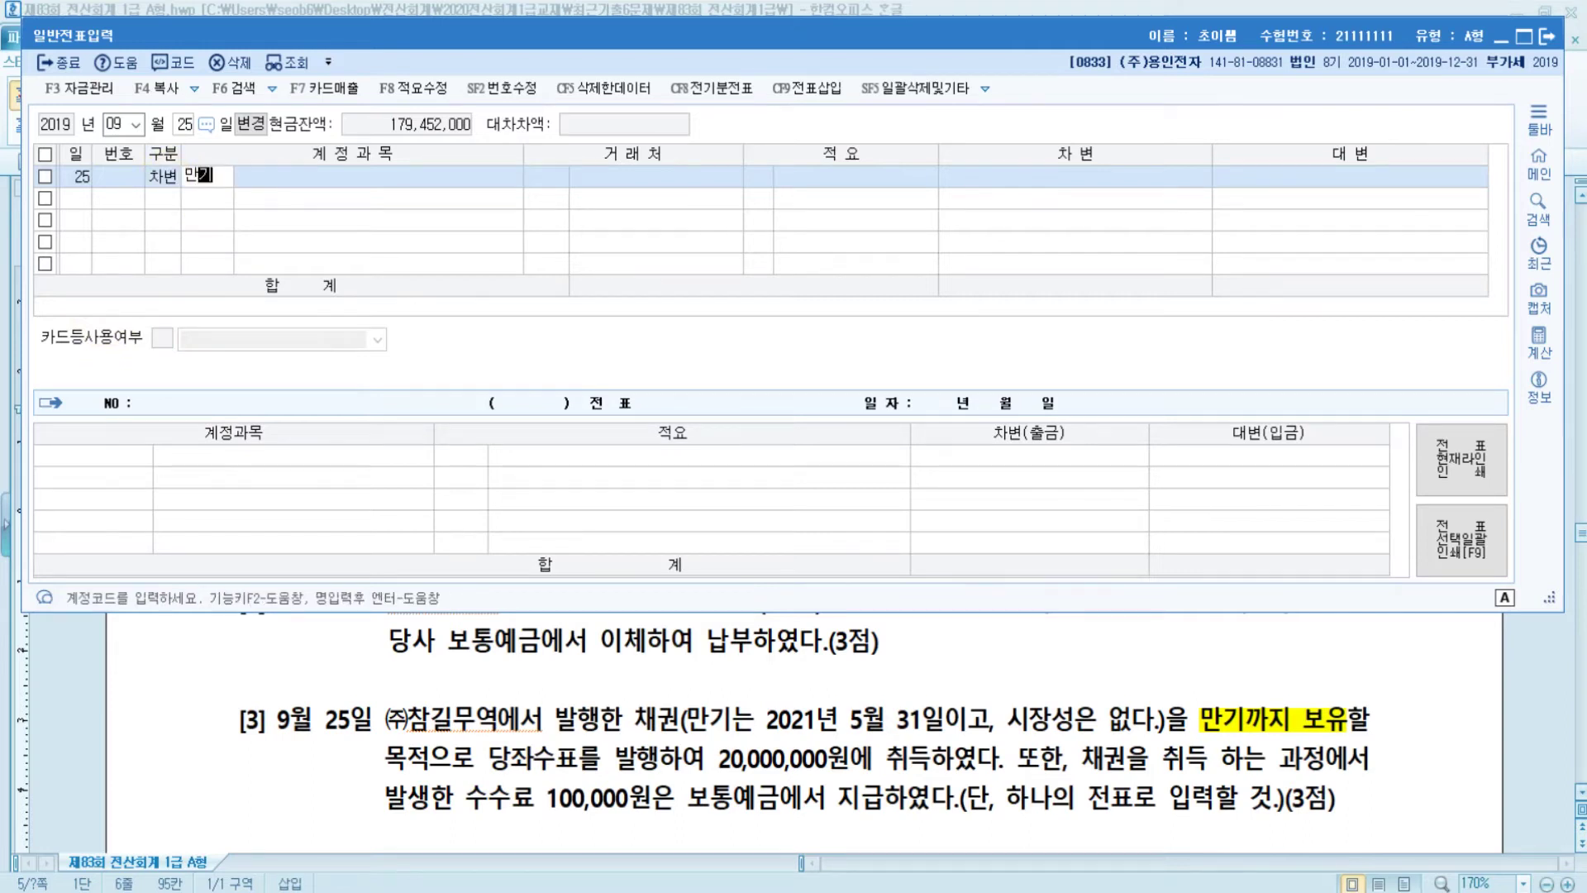
key(Return)
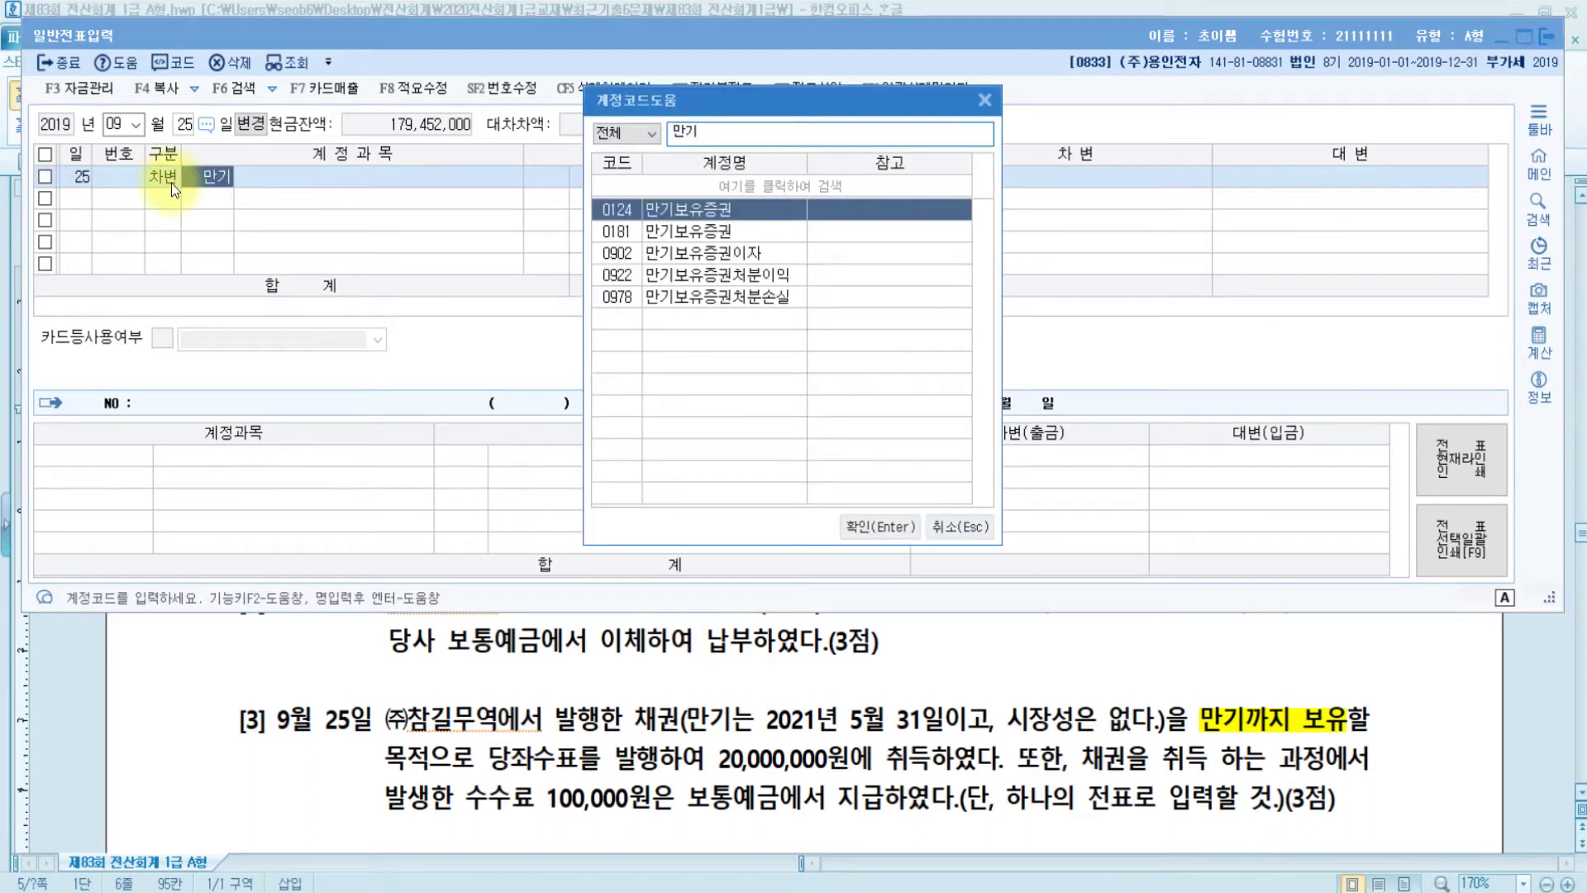
click(674, 210)
Open 계정과목및적요등록 from the KcLep main window and examine account 0124 만기보유증권 within 당좌자산.
key(alt+Tab)
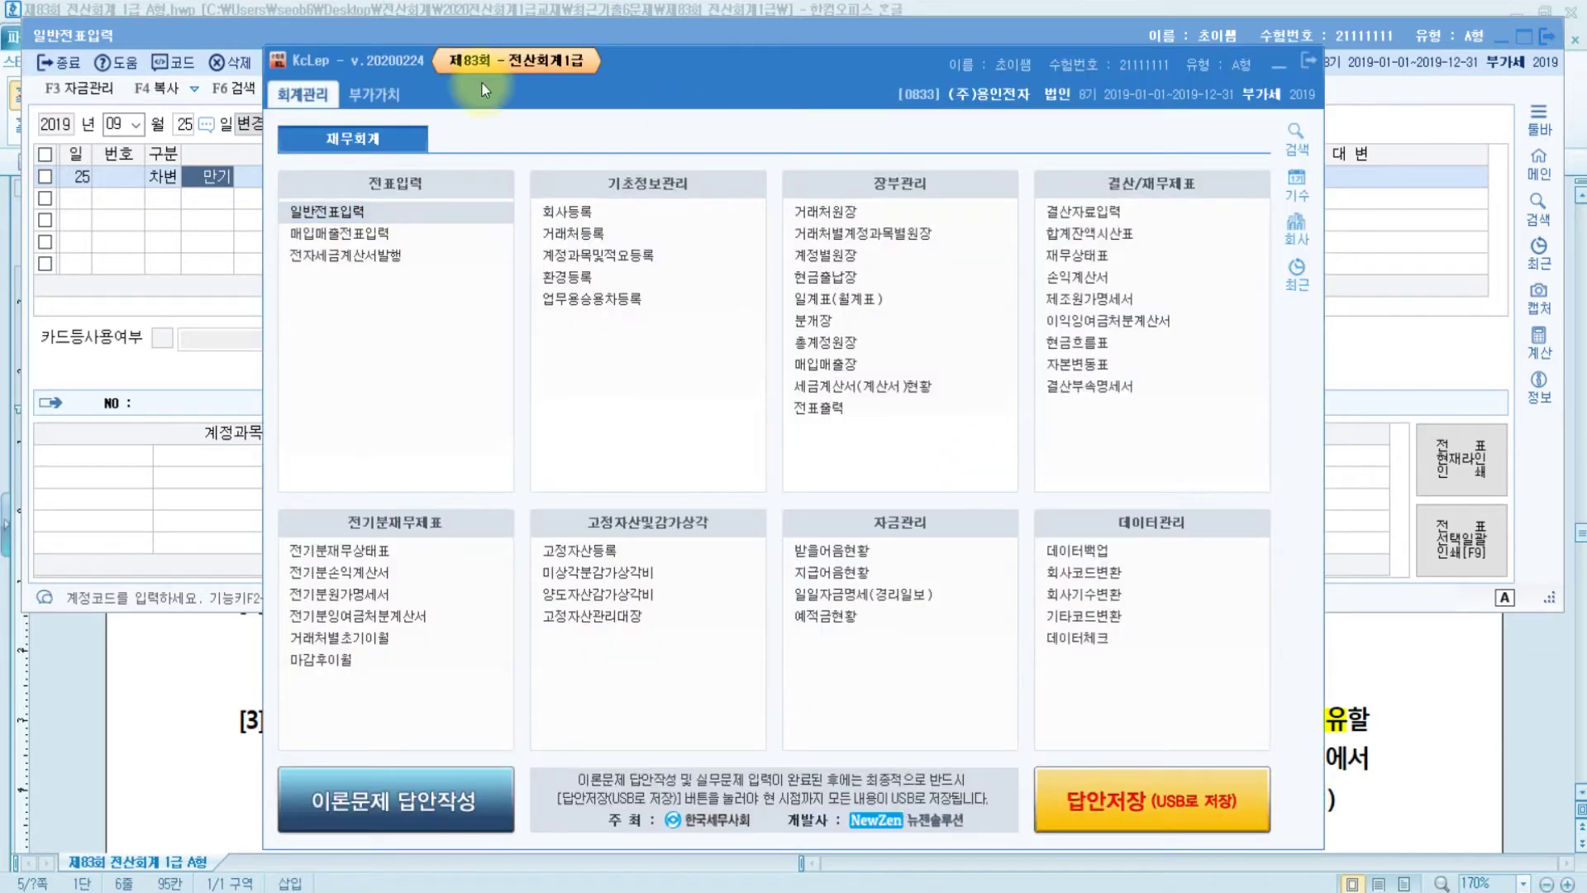
click(657, 264)
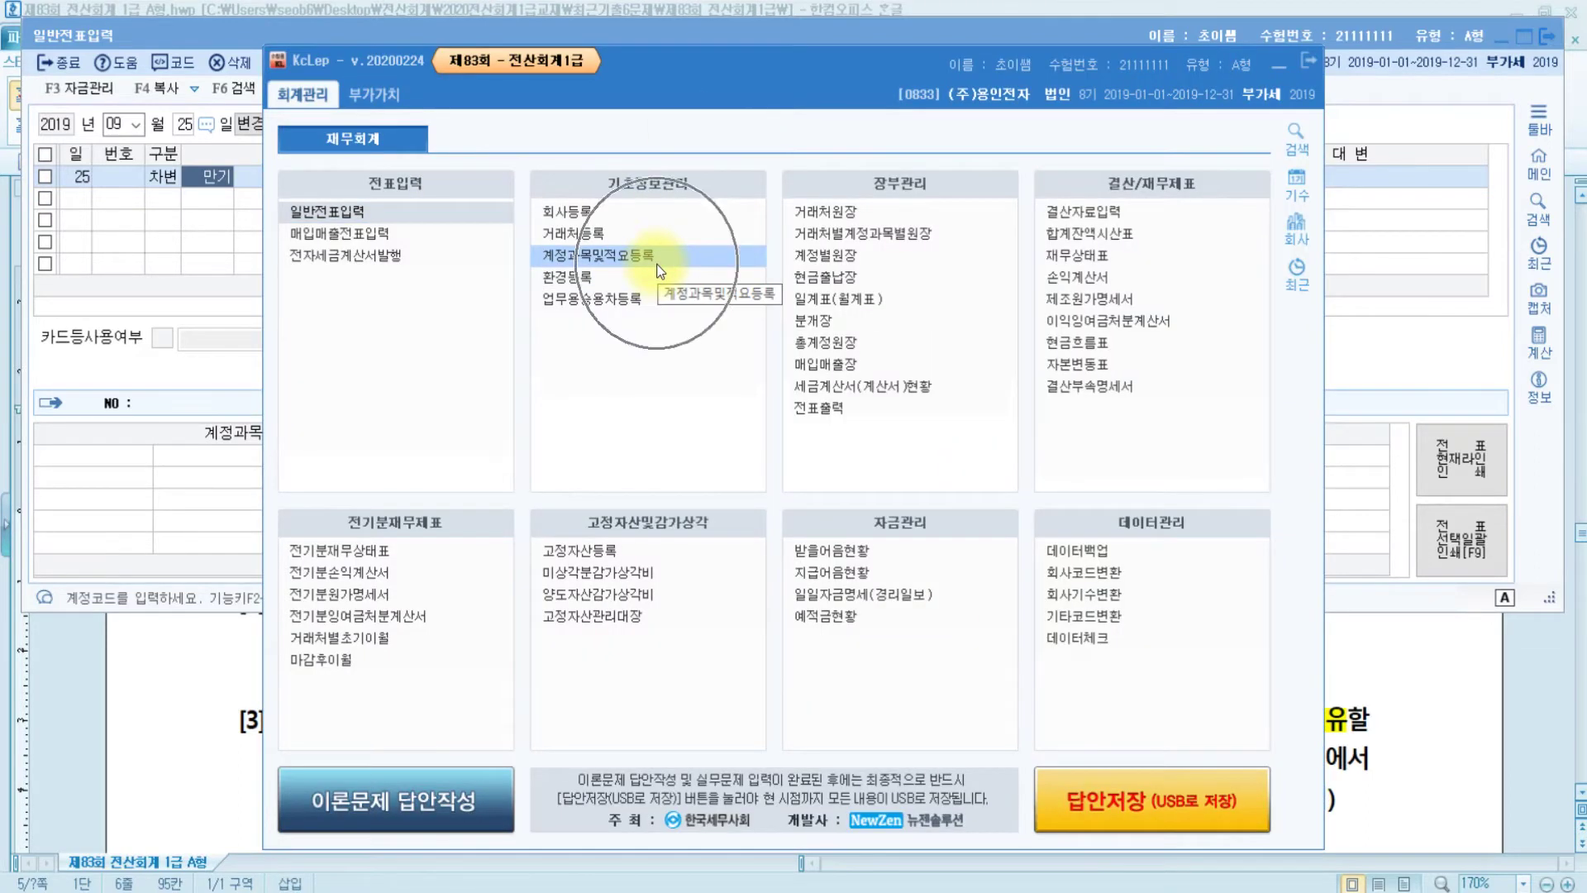
click(658, 266)
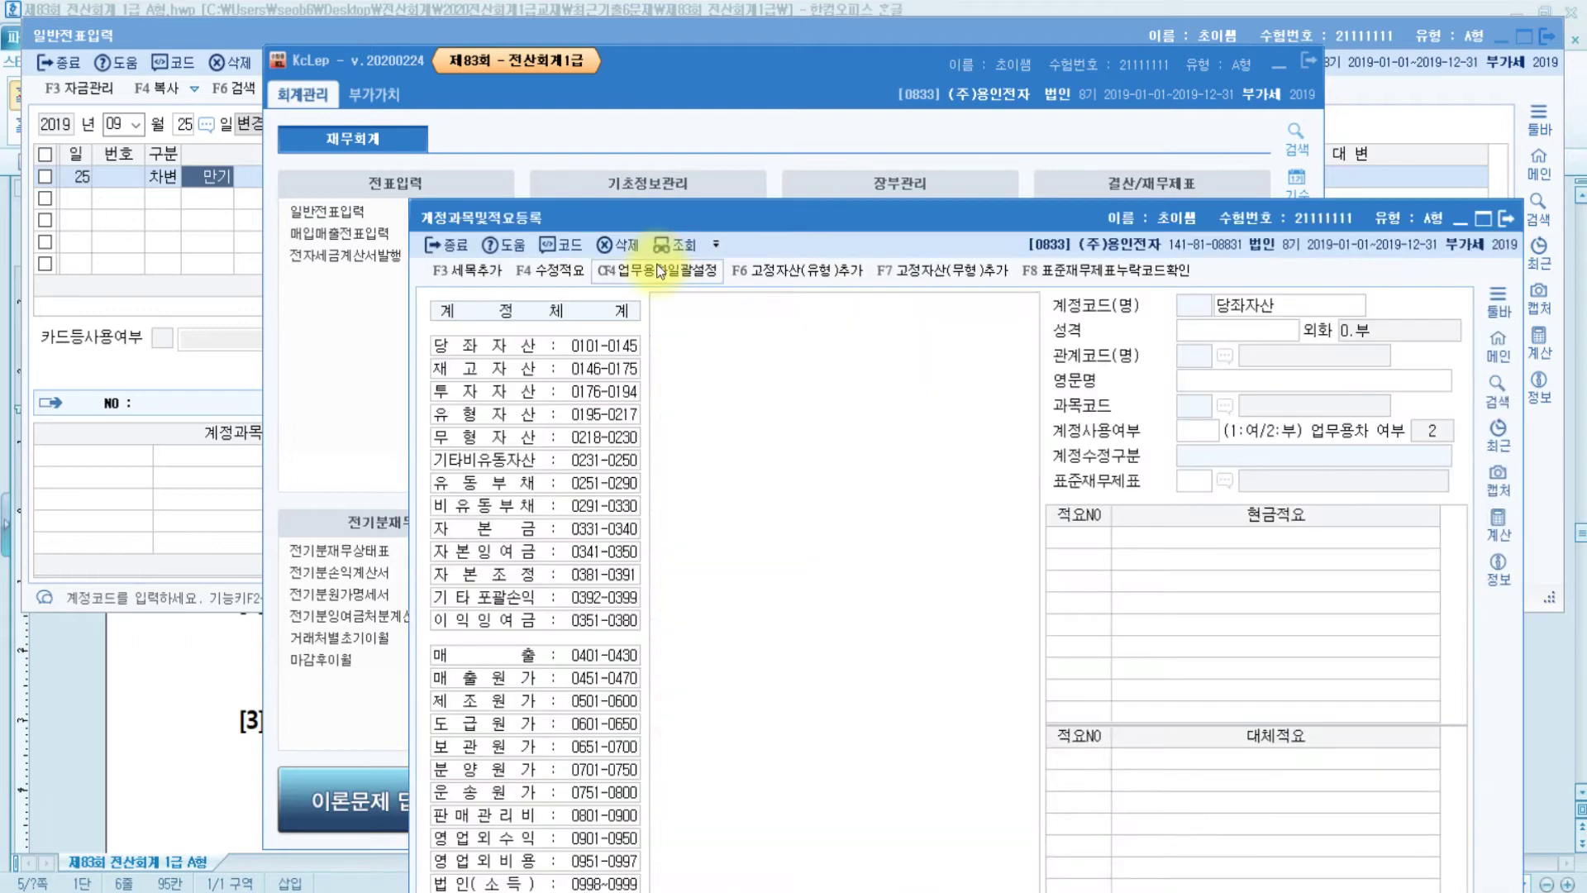
click(478, 354)
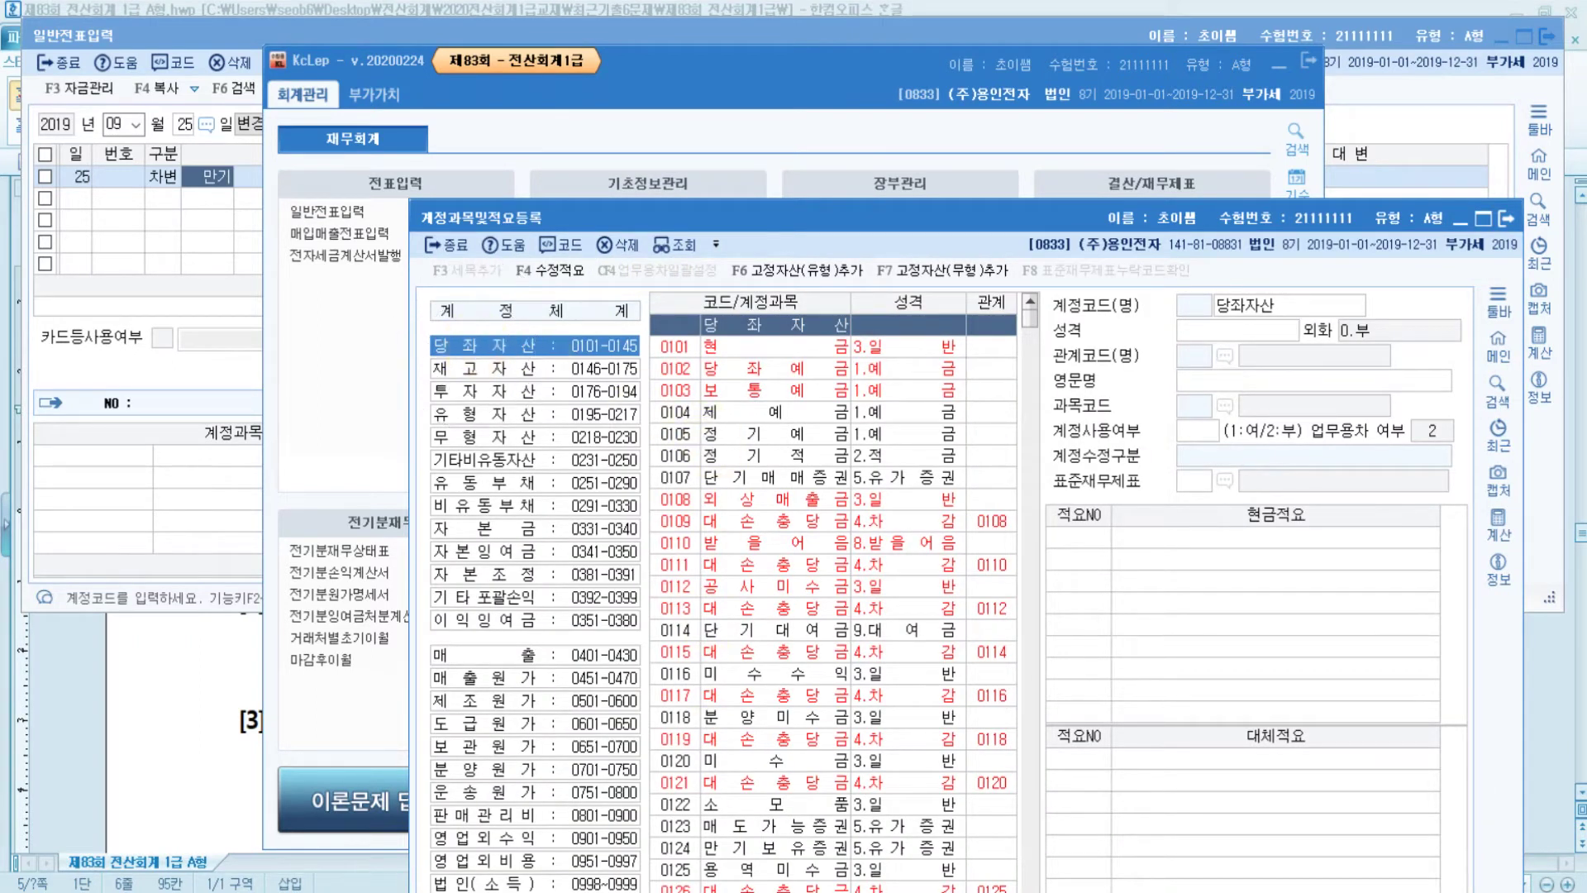
scroll(702, 852, down, 3)
scroll(701, 848, down, 2)
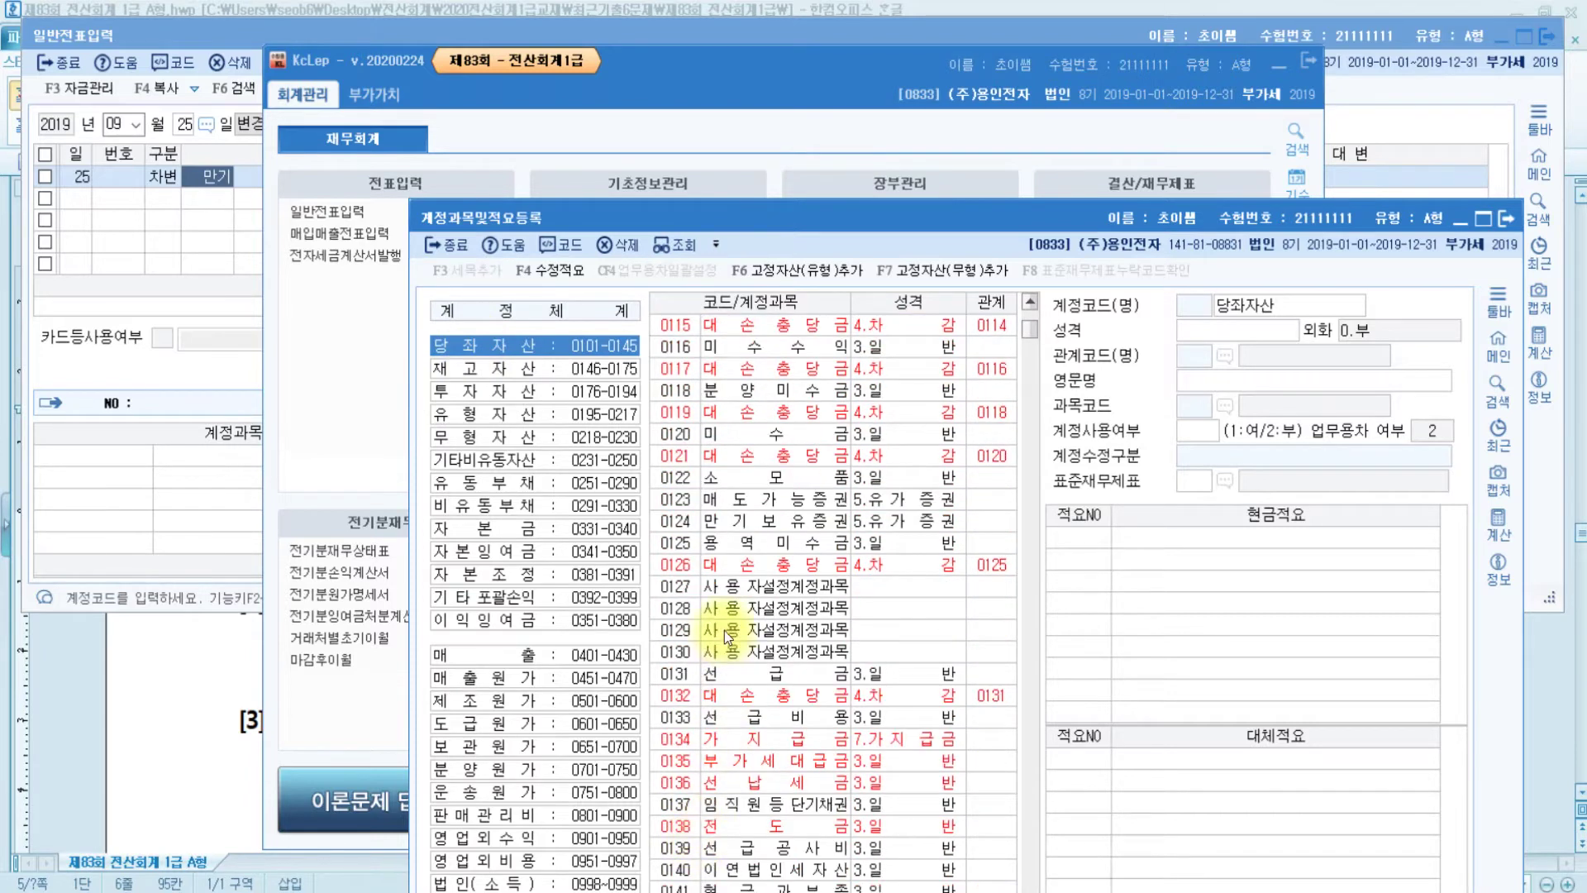
click(730, 523)
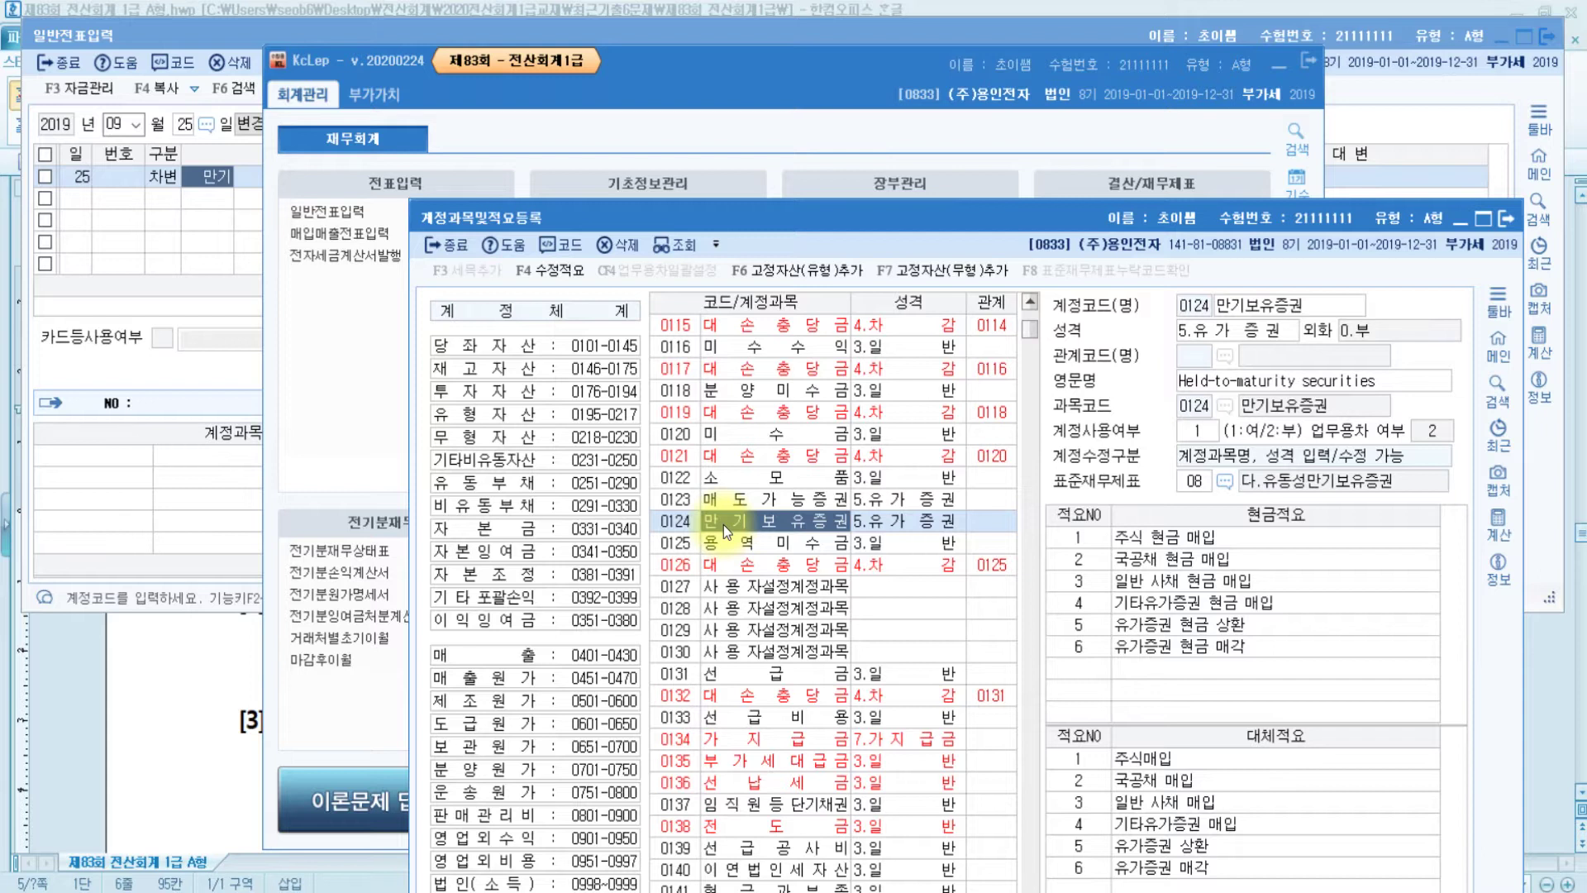
click(489, 349)
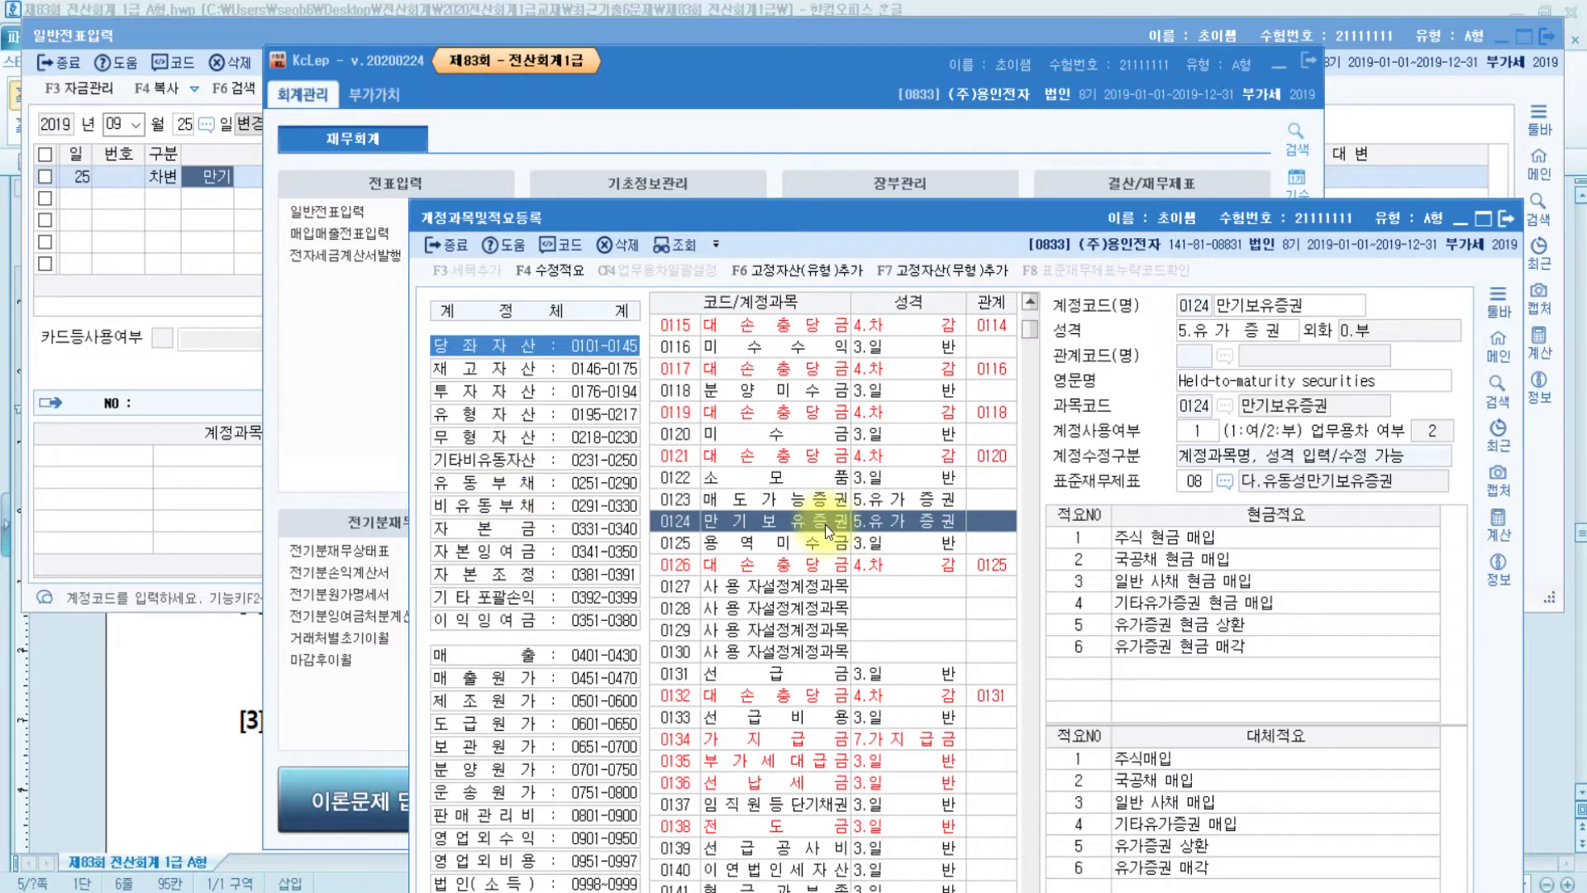
Go to the 투자자산 group (0176-0194) and inspect the codes and details of its individual accounts.
click(500, 394)
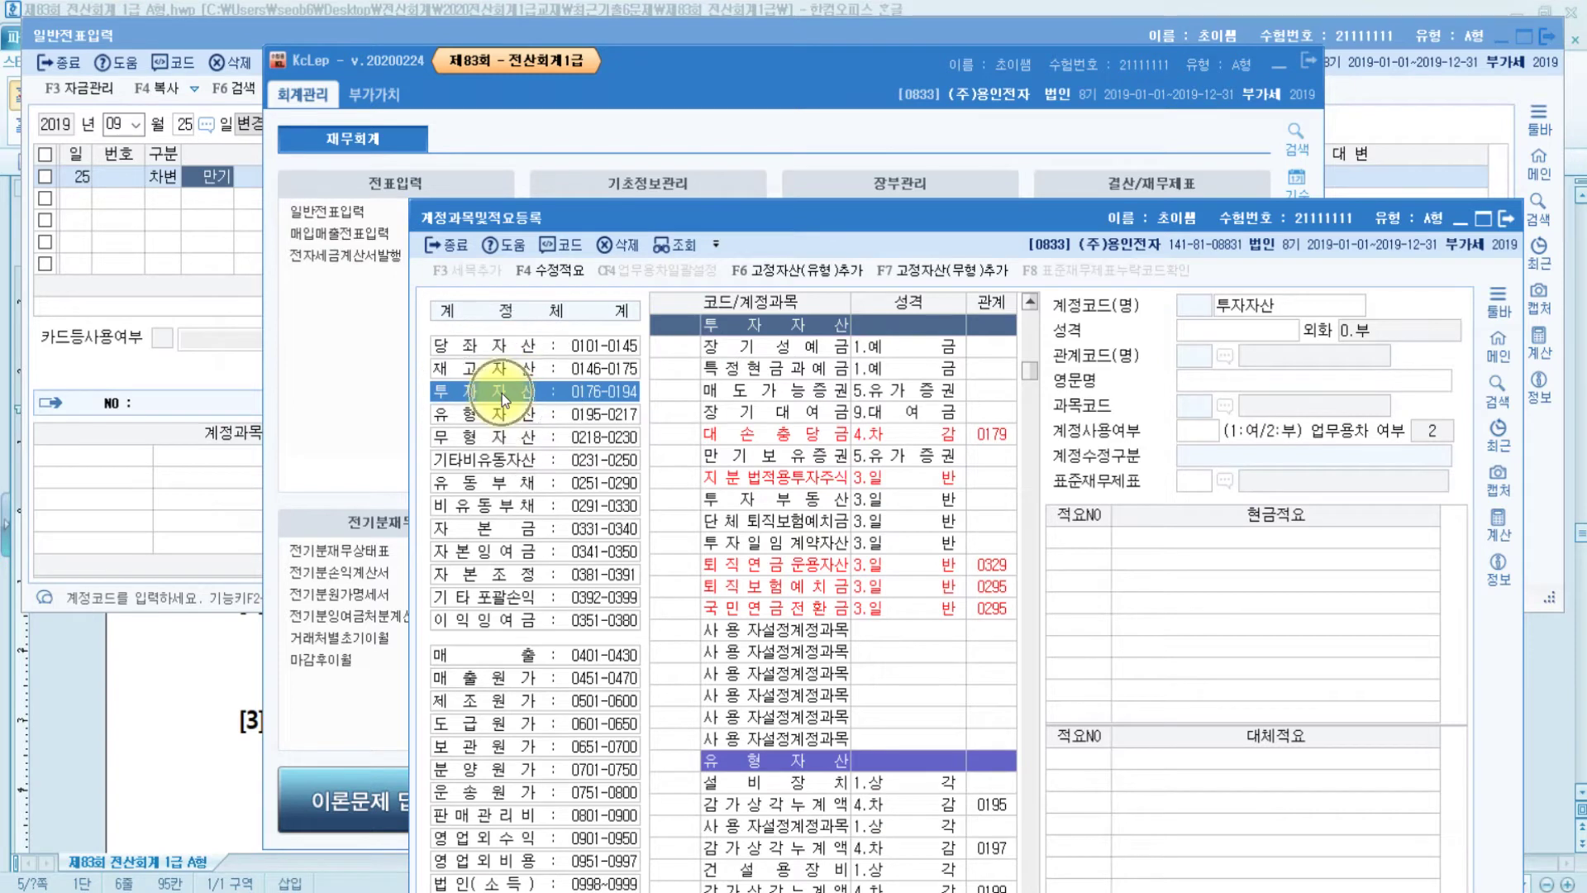
click(672, 586)
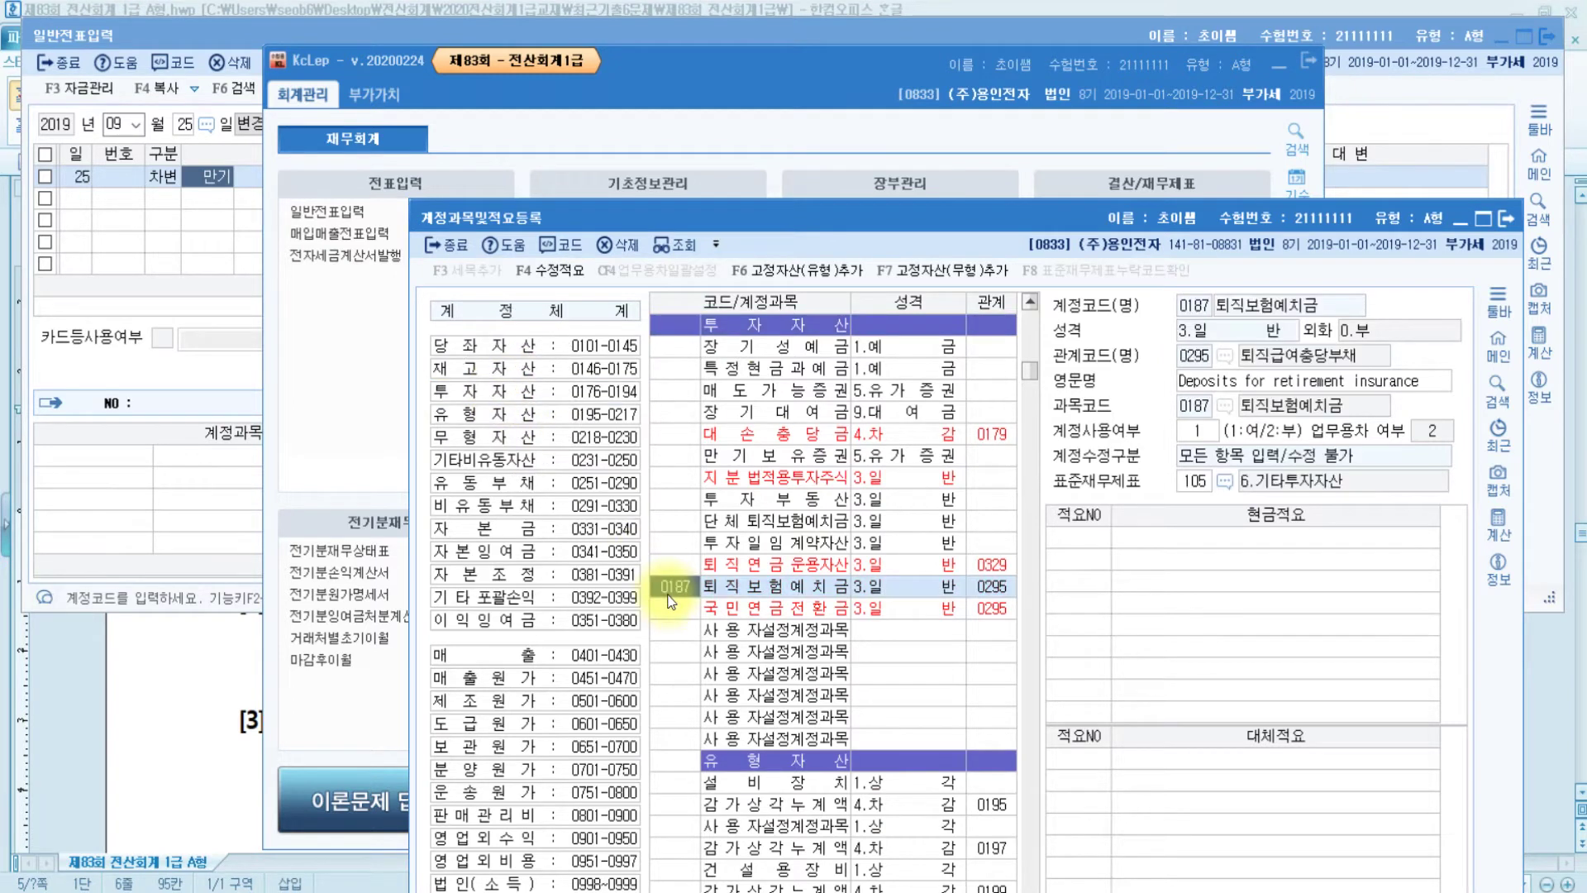
click(672, 412)
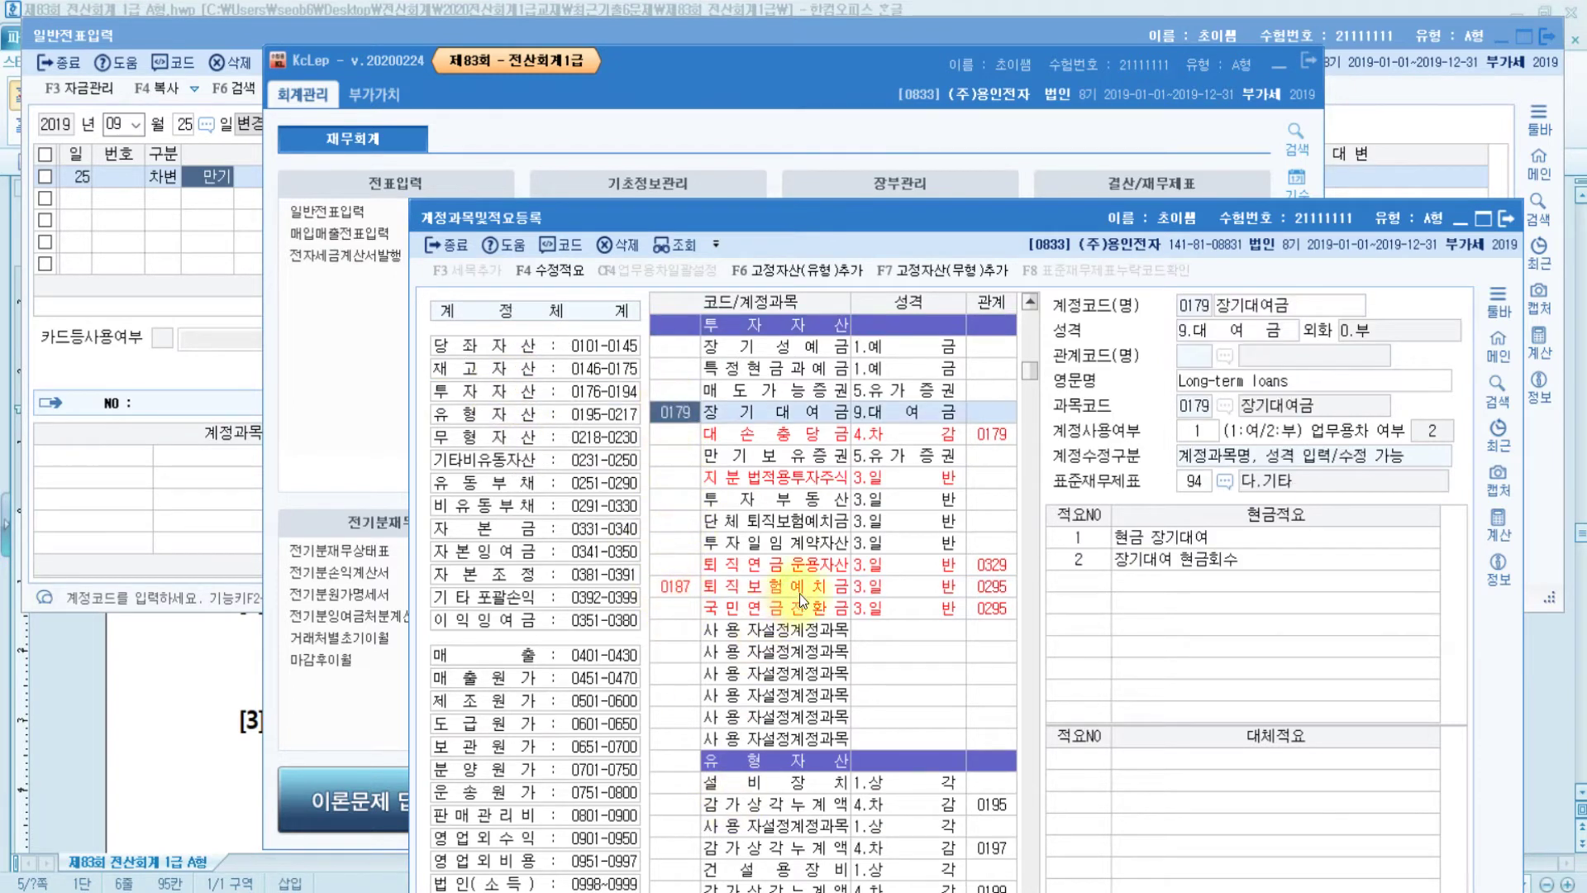
click(810, 648)
click(677, 436)
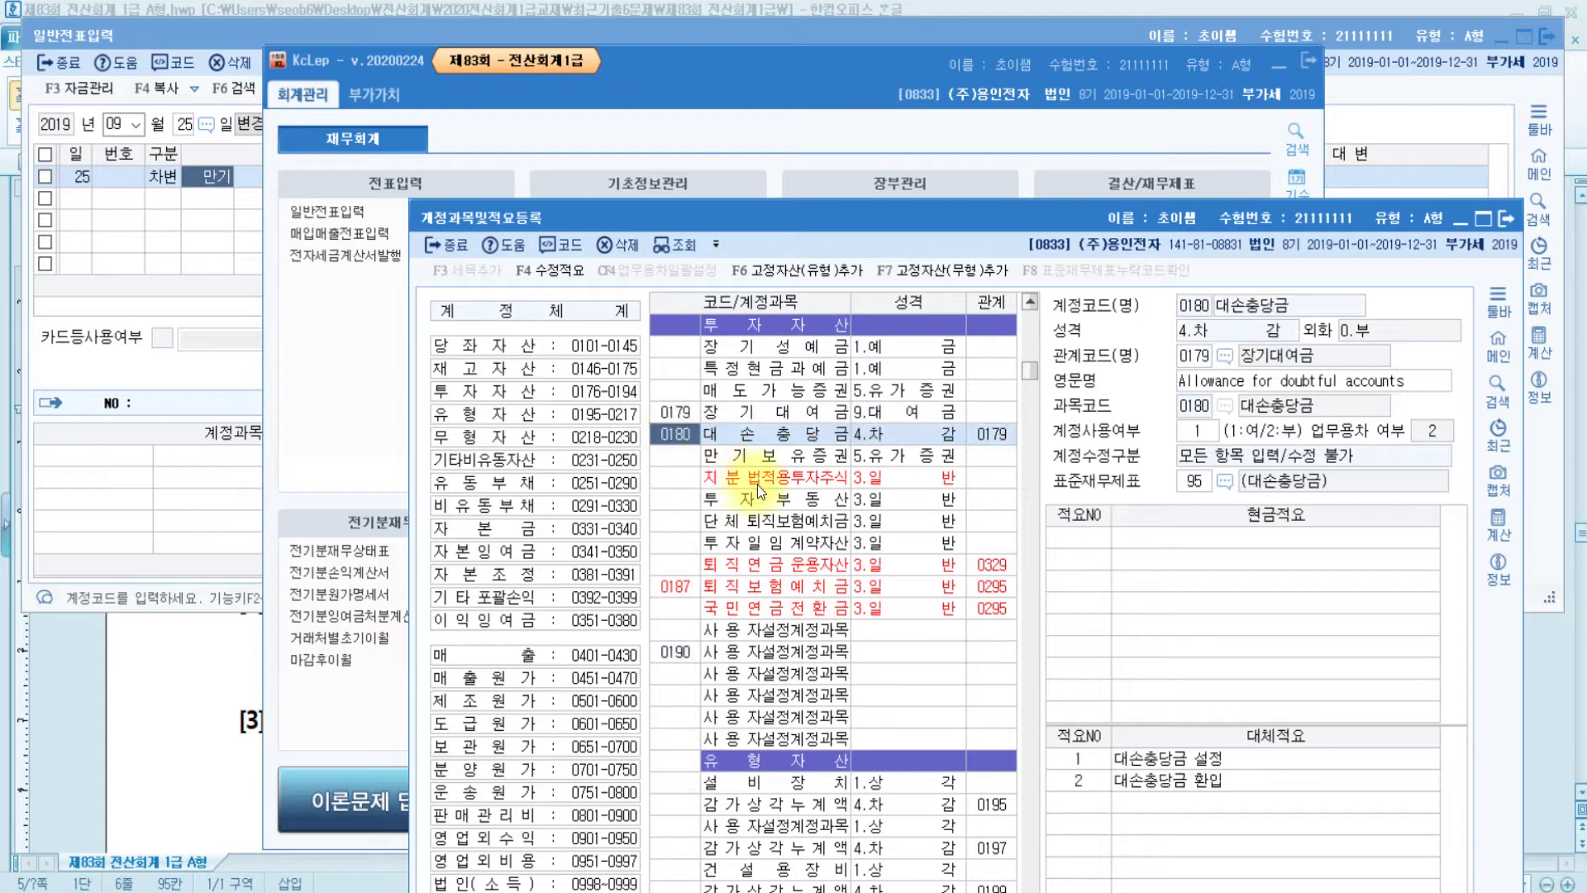
click(674, 346)
click(684, 390)
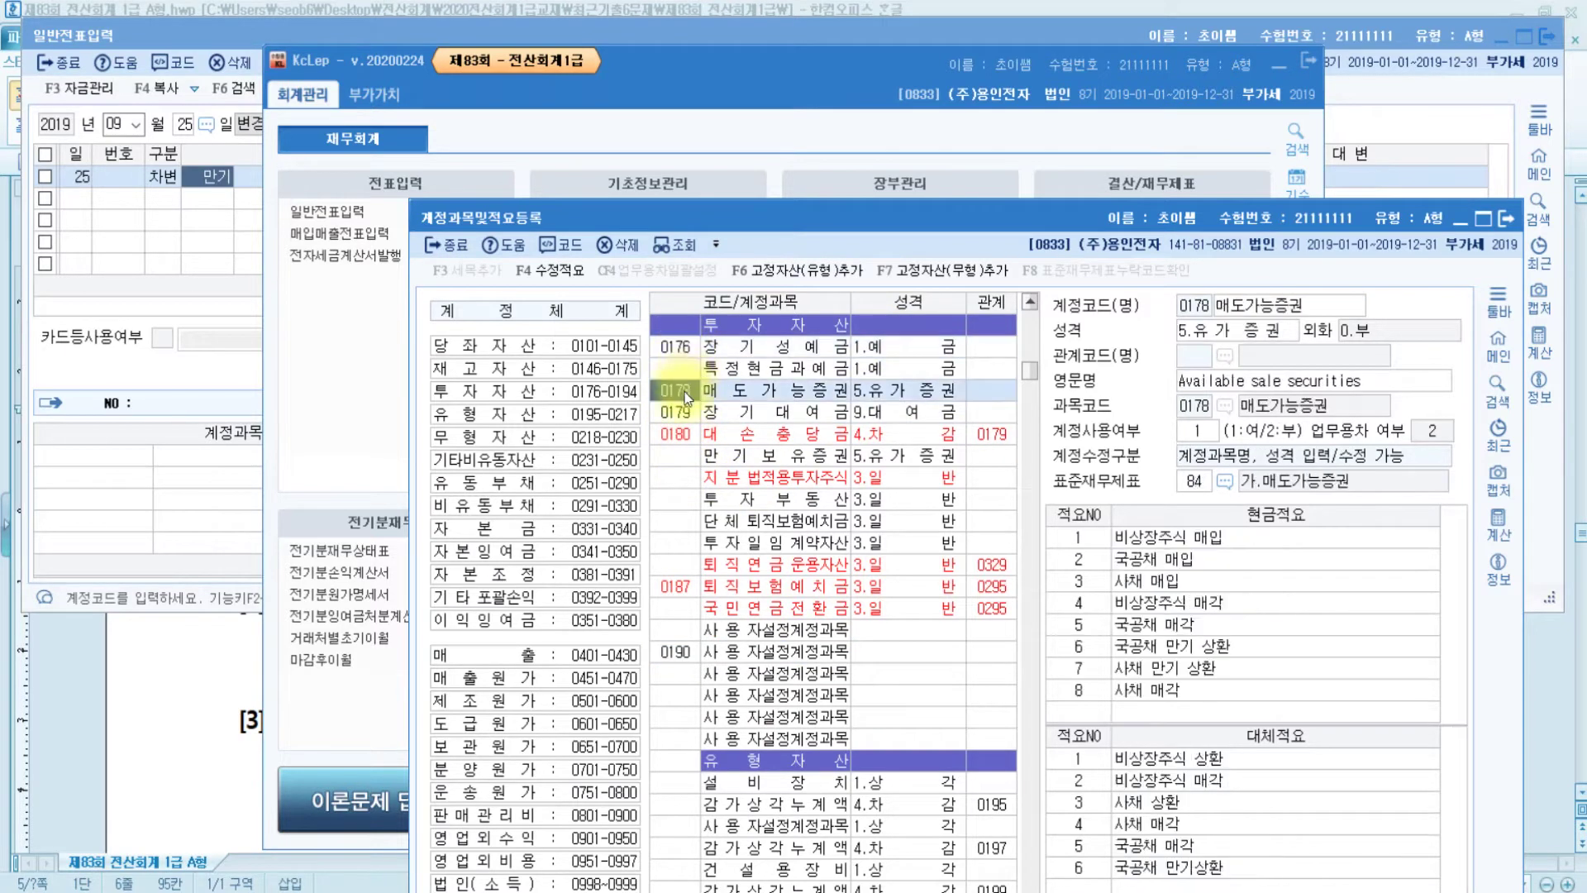
click(690, 455)
click(684, 521)
click(683, 499)
click(677, 478)
drag(905, 230, 757, 162)
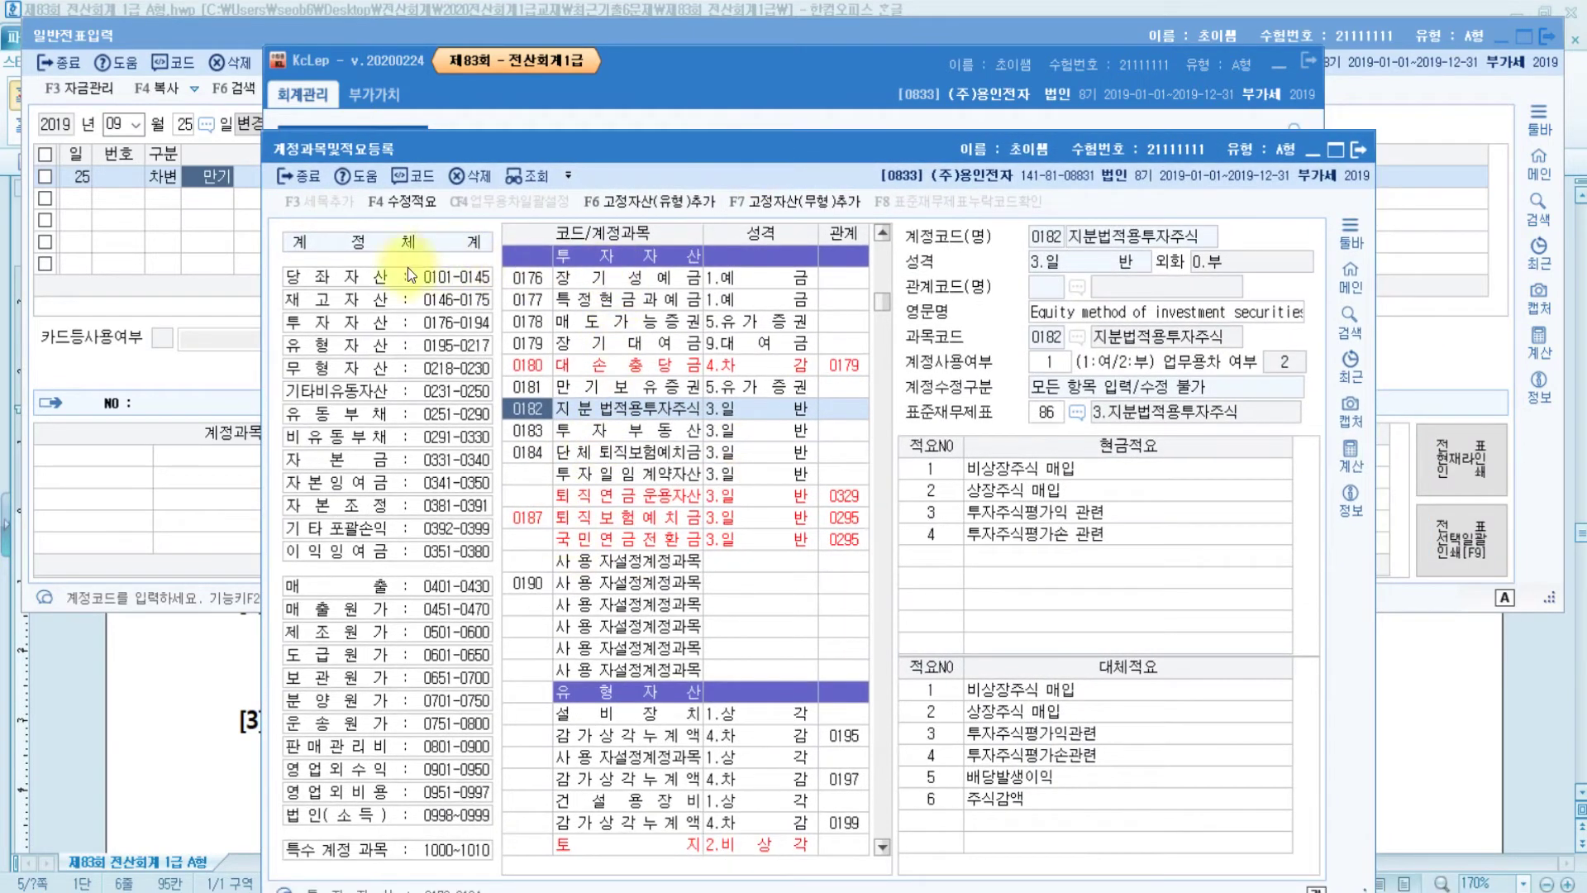
Examine account 0181 만기보유증권 within 투자자산 and highlight it in the voucher's account code lookup.
click(362, 324)
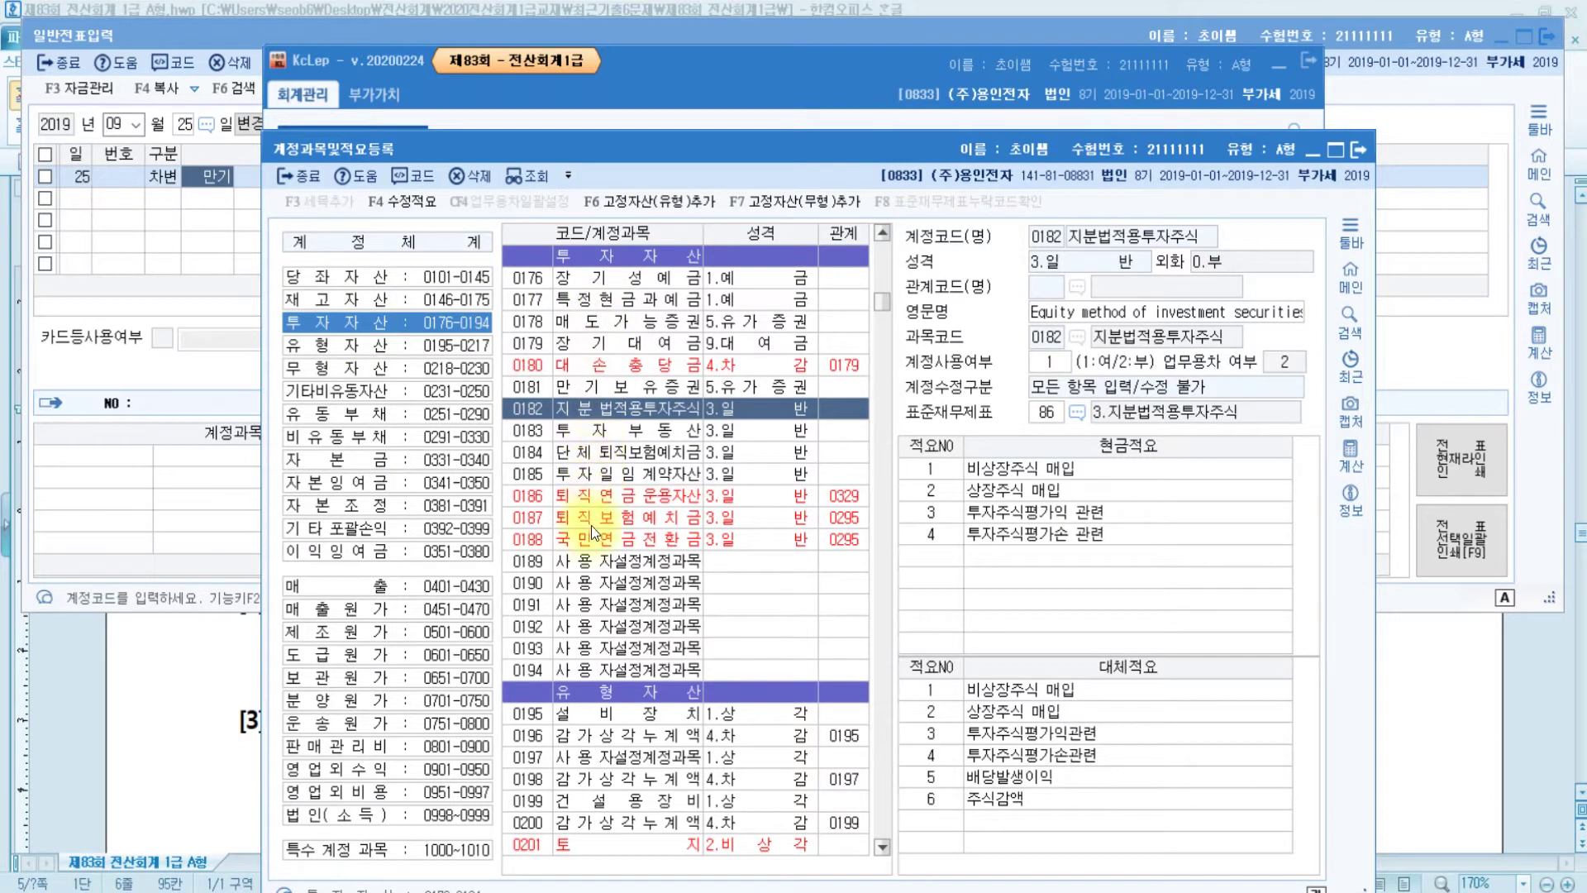
click(533, 387)
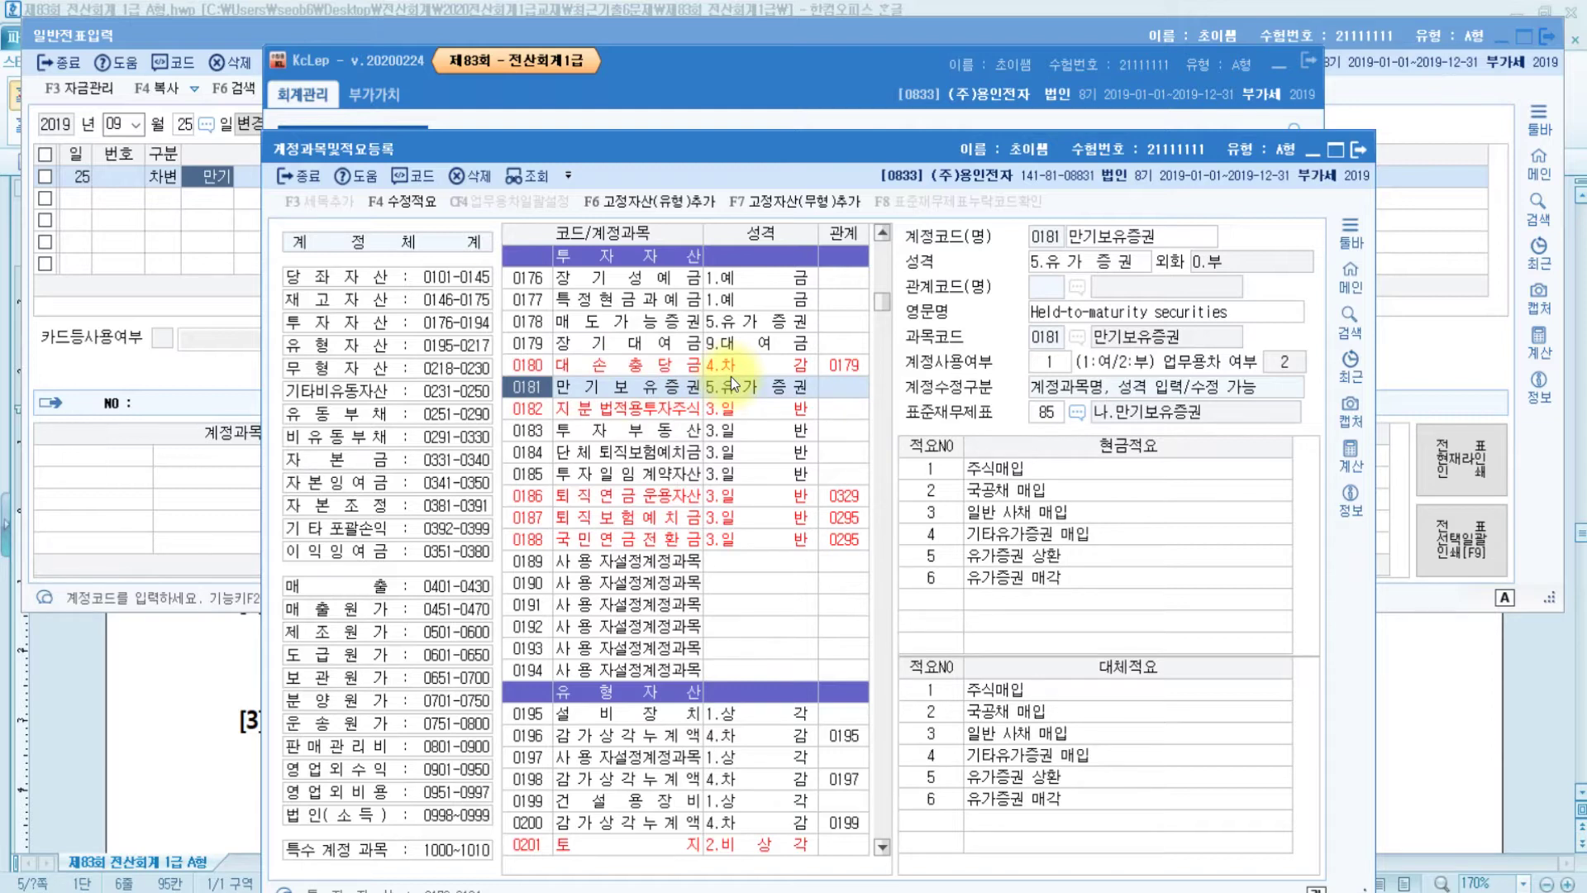
key(Escape)
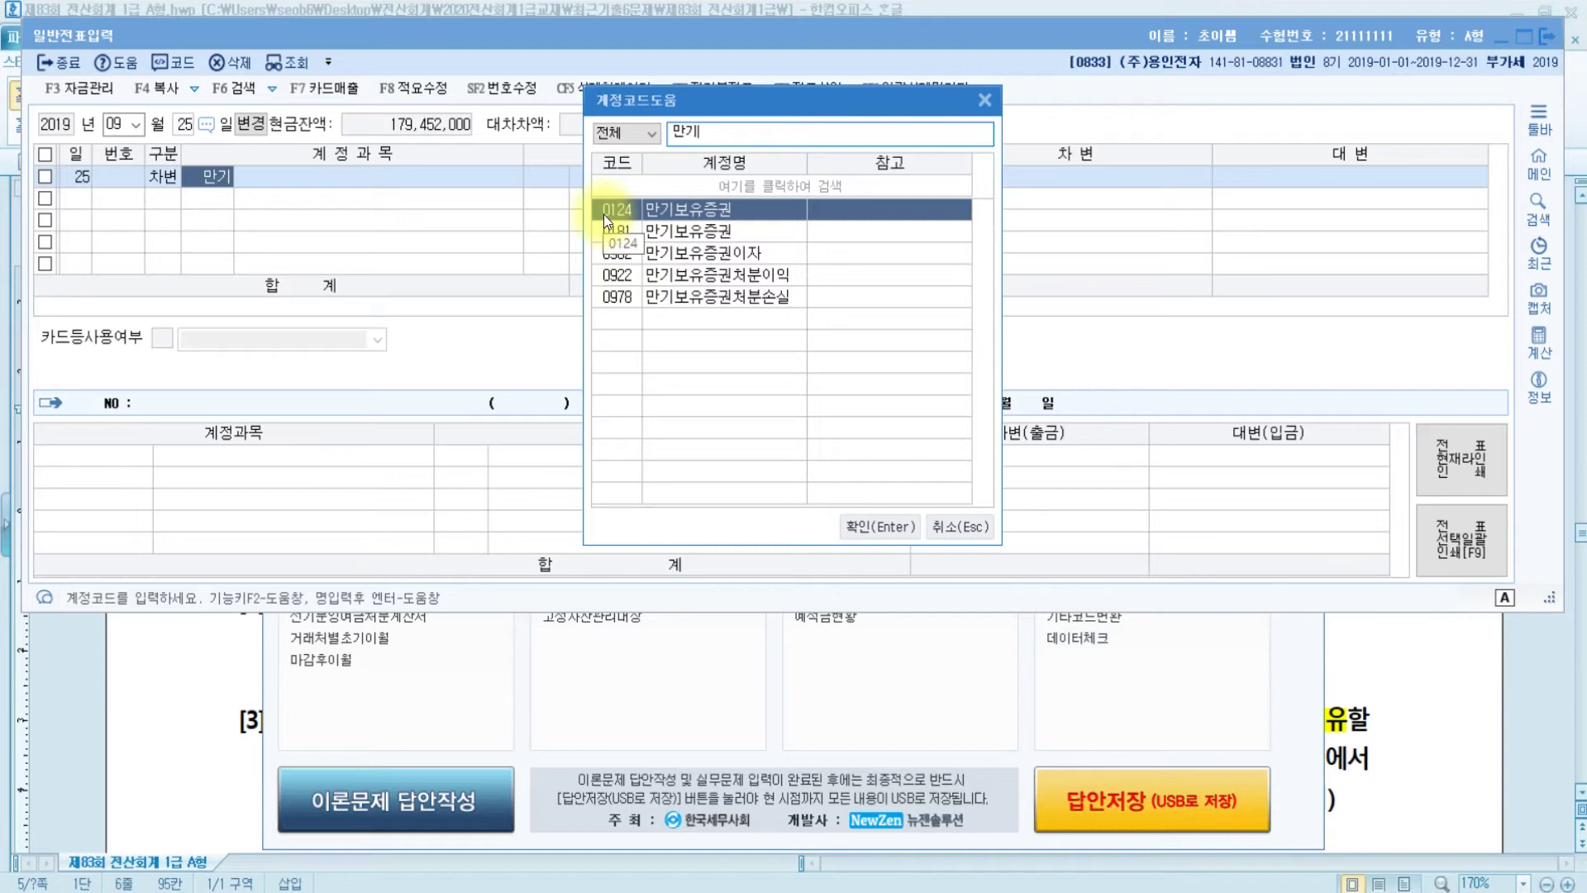
click(672, 235)
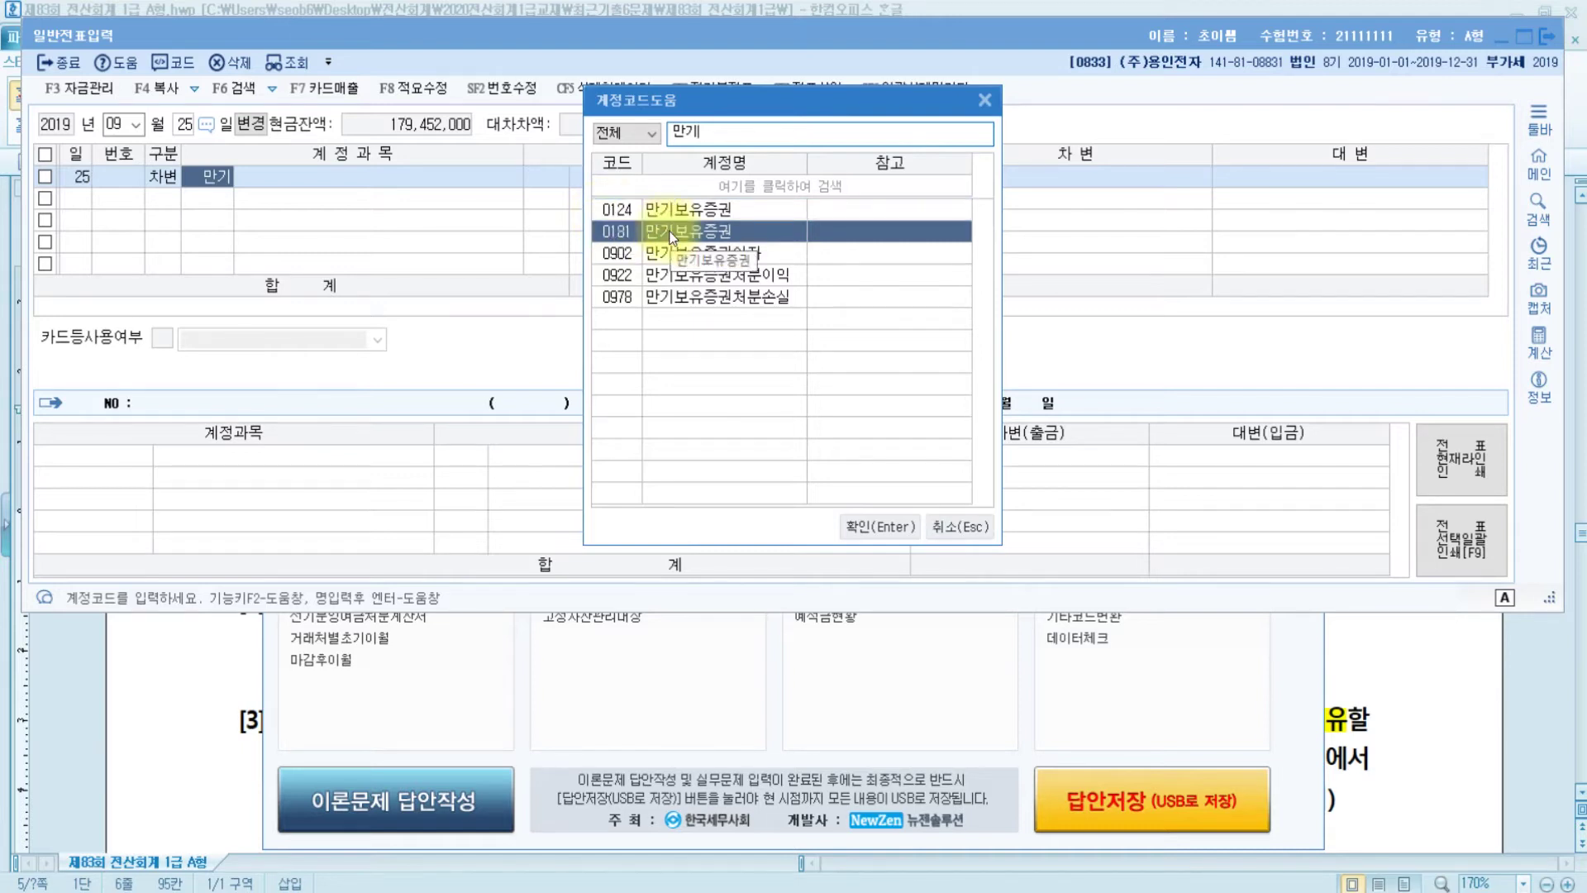
In the Hangul exam document, insert "(회계연도 종료일)" directly after 9월 25일 in problem [3].
click(1355, 715)
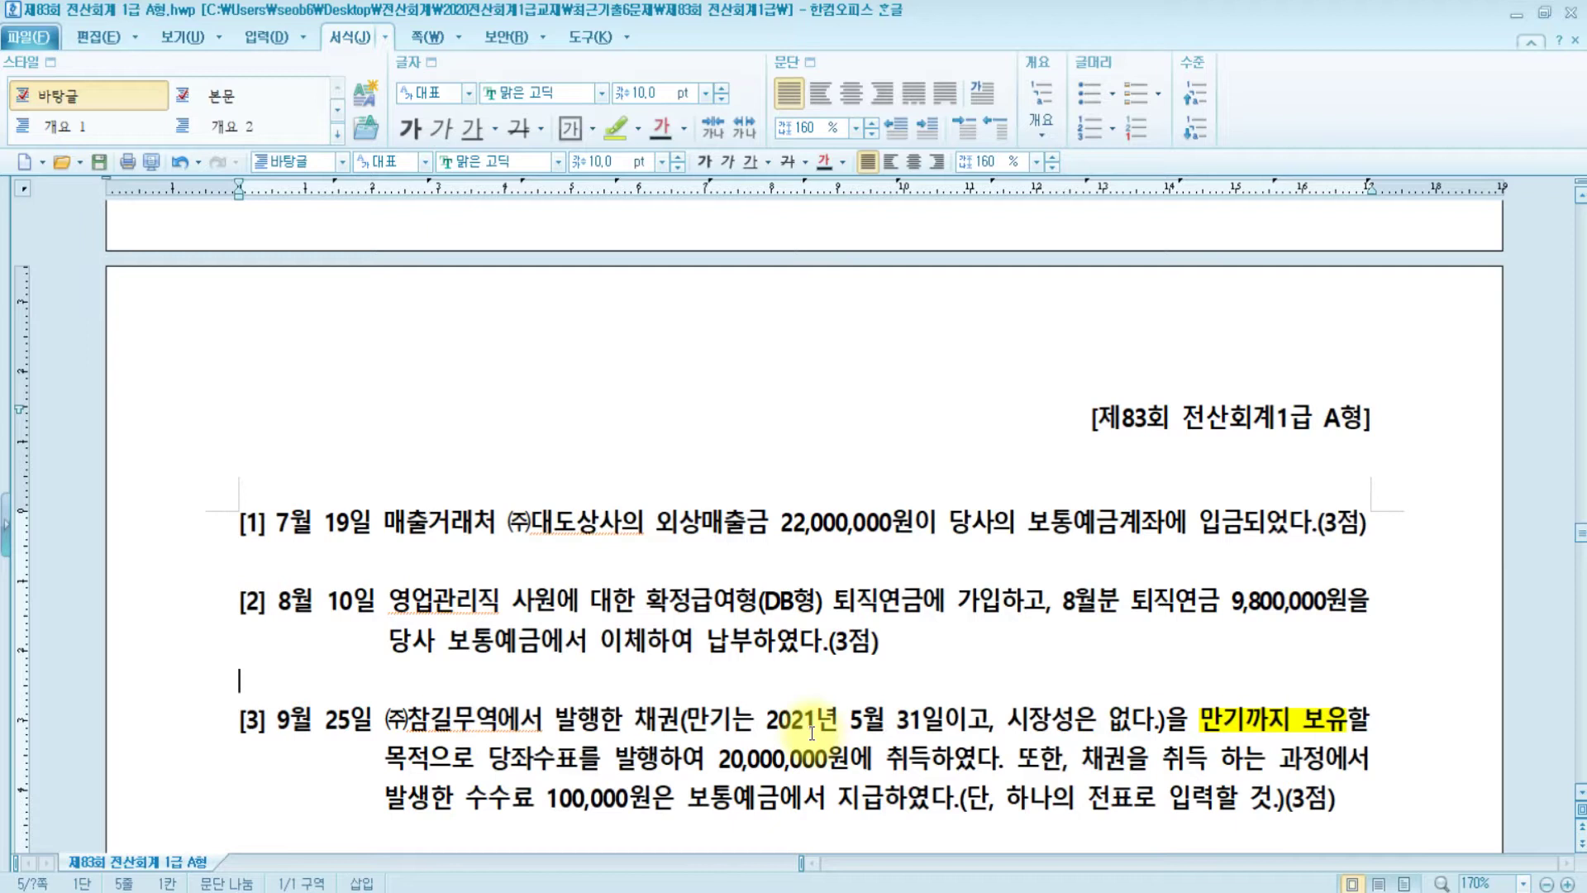
click(339, 725)
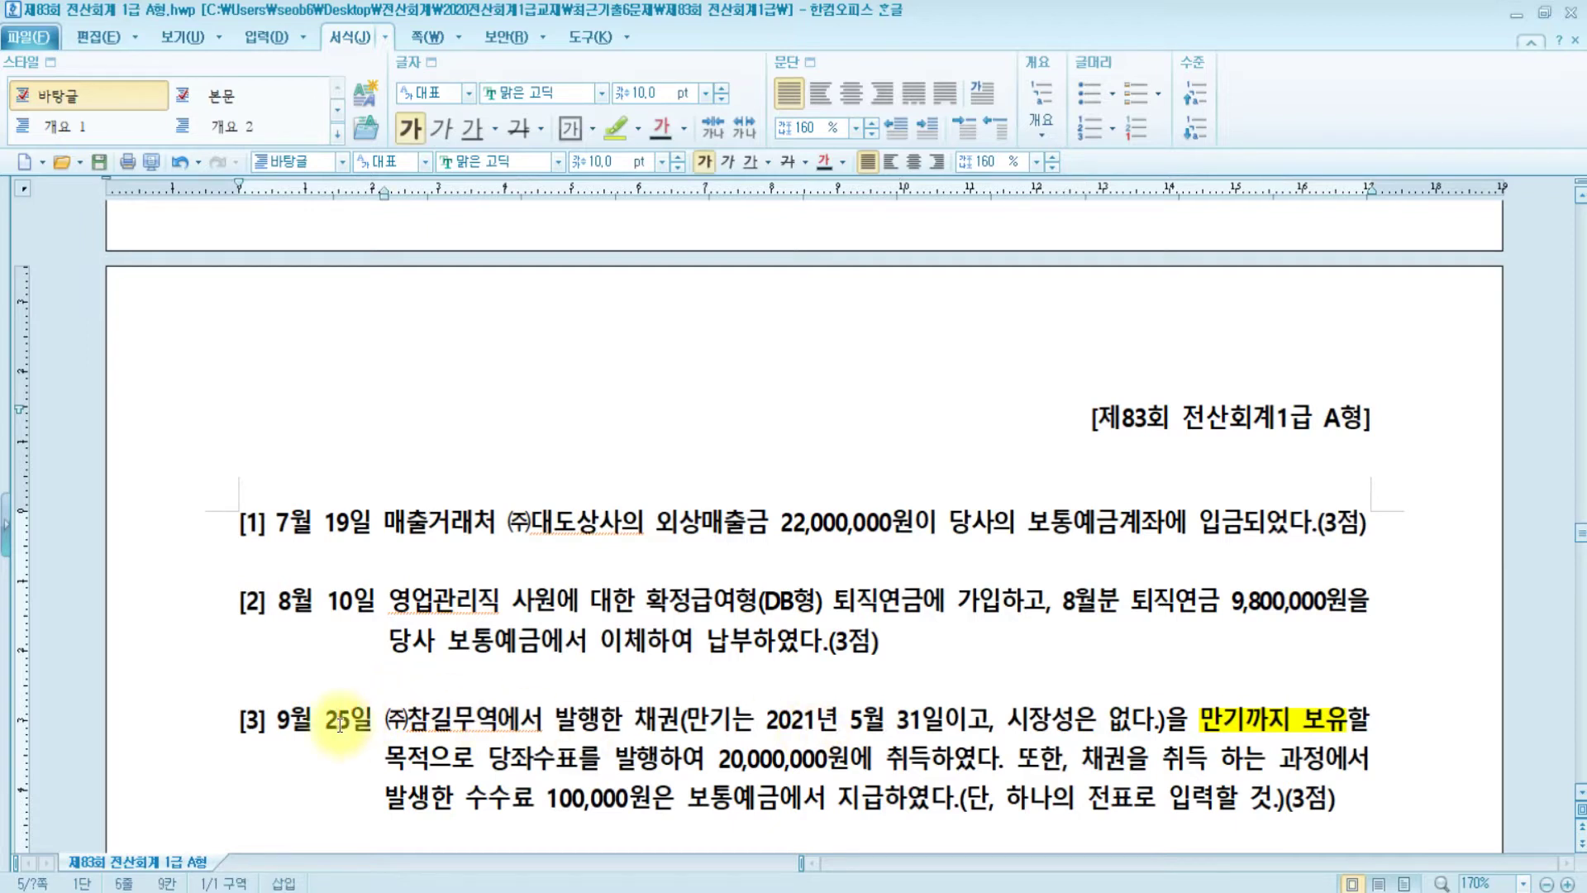
click(374, 725)
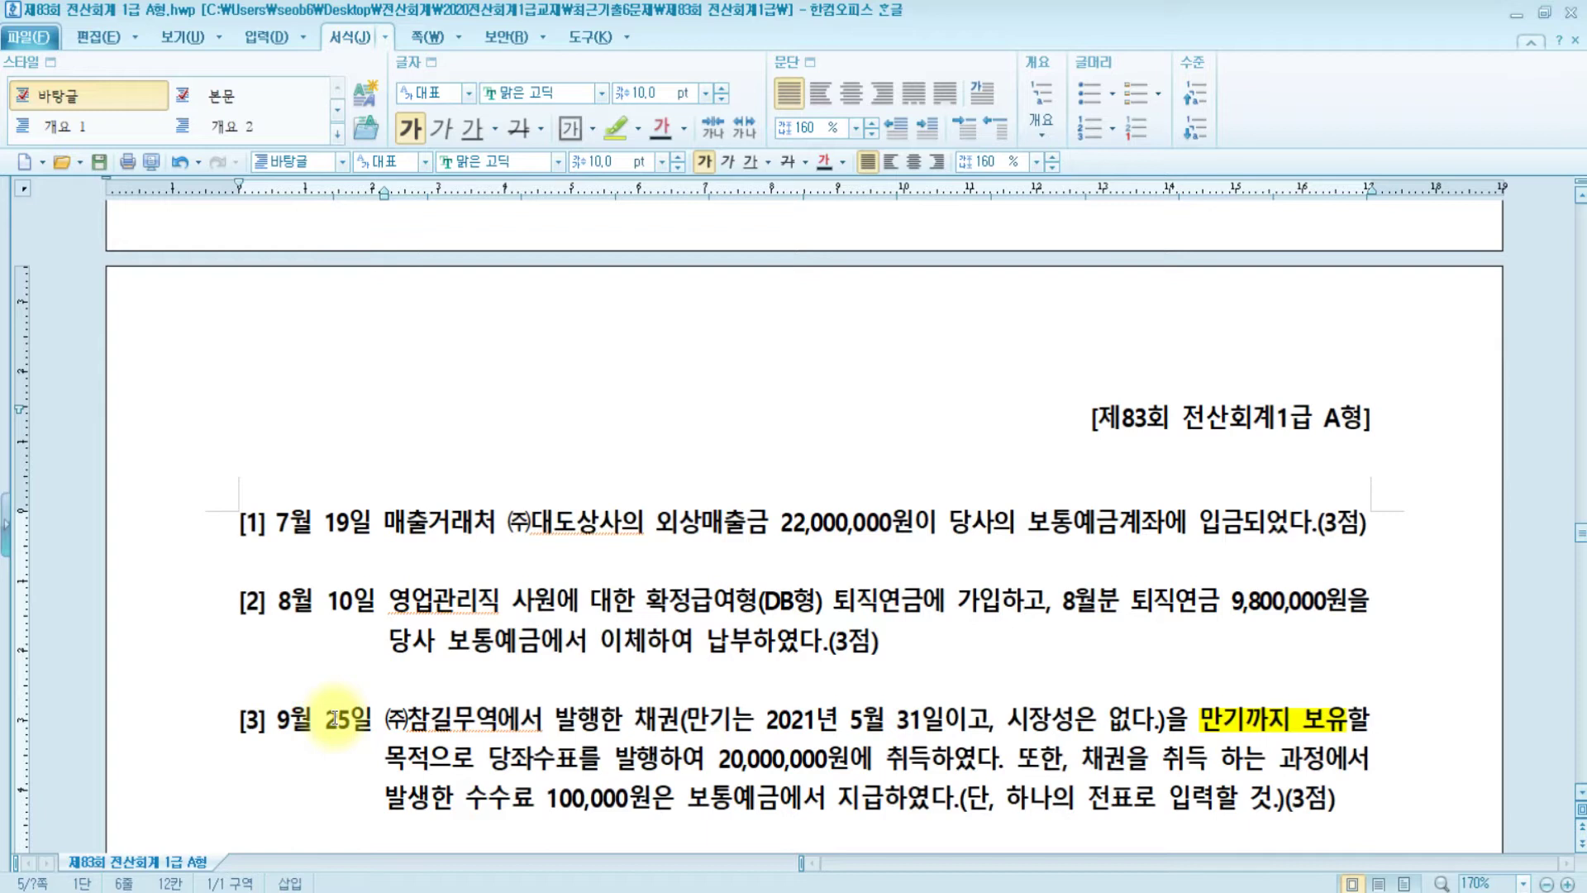
text())
key(BackSpace)
text(()
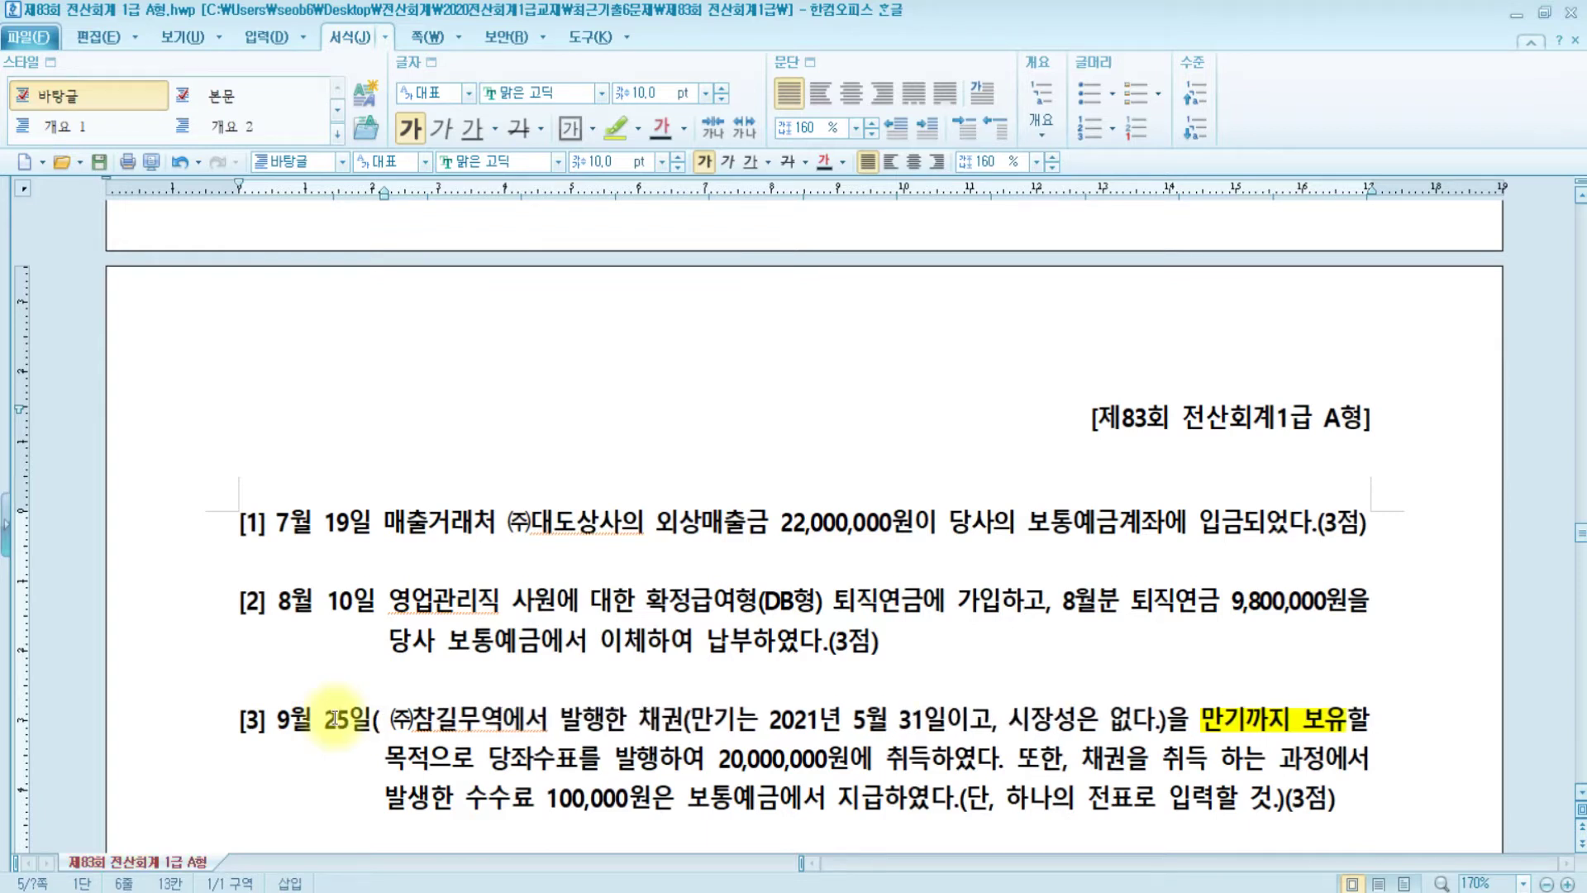
text(회계)
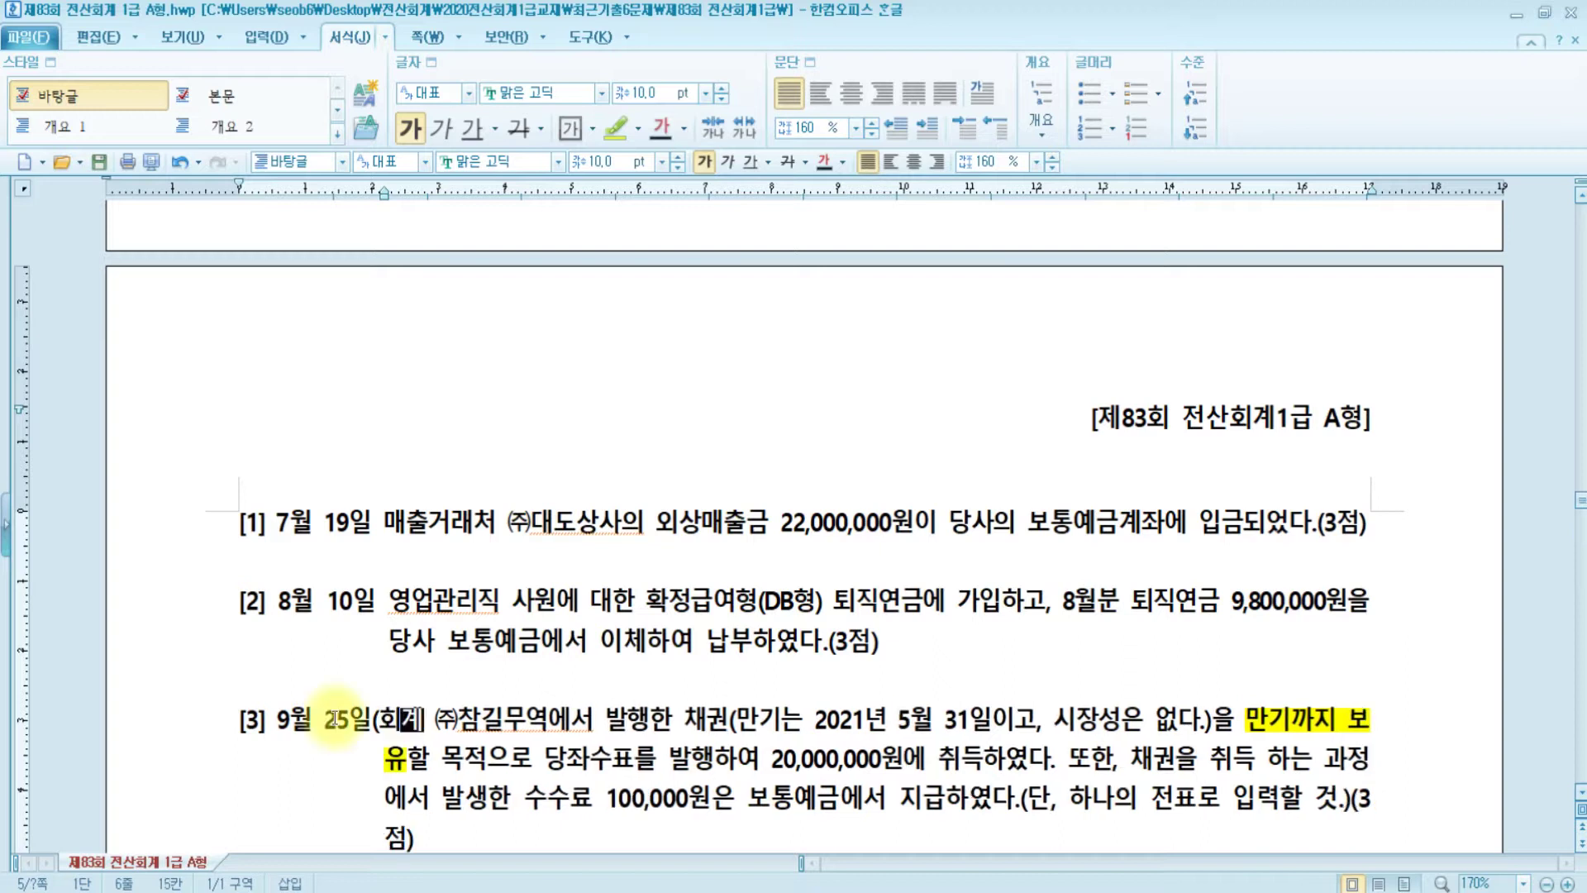
text(연도 중)
text(료일))
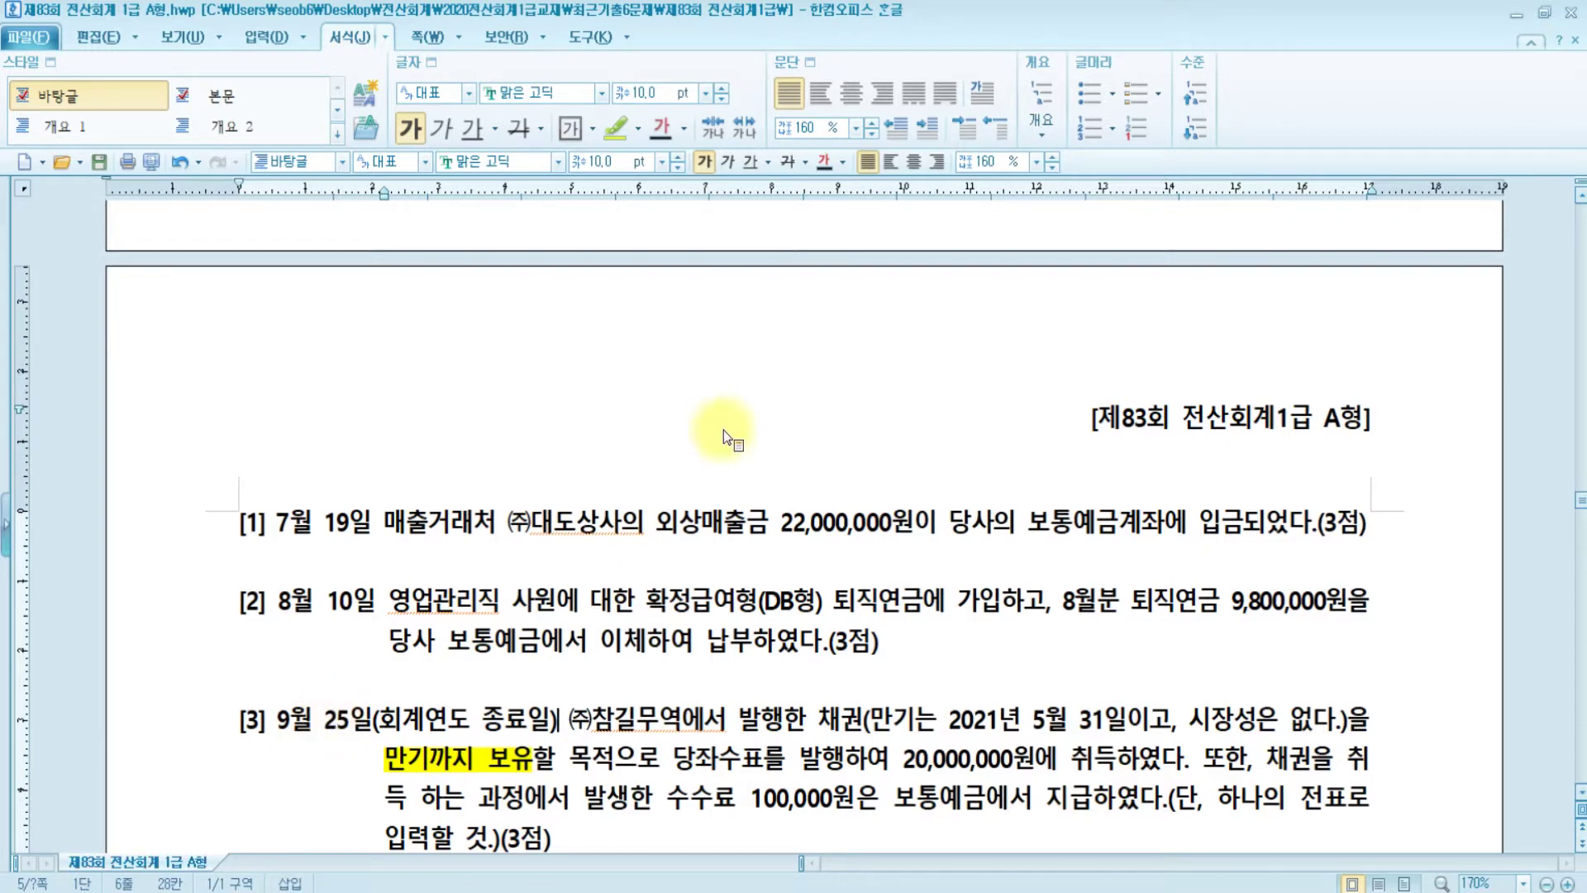
Check the company's fiscal period in the KcLep main window and select the words 회계연도 종료일 in problem [3].
click(949, 881)
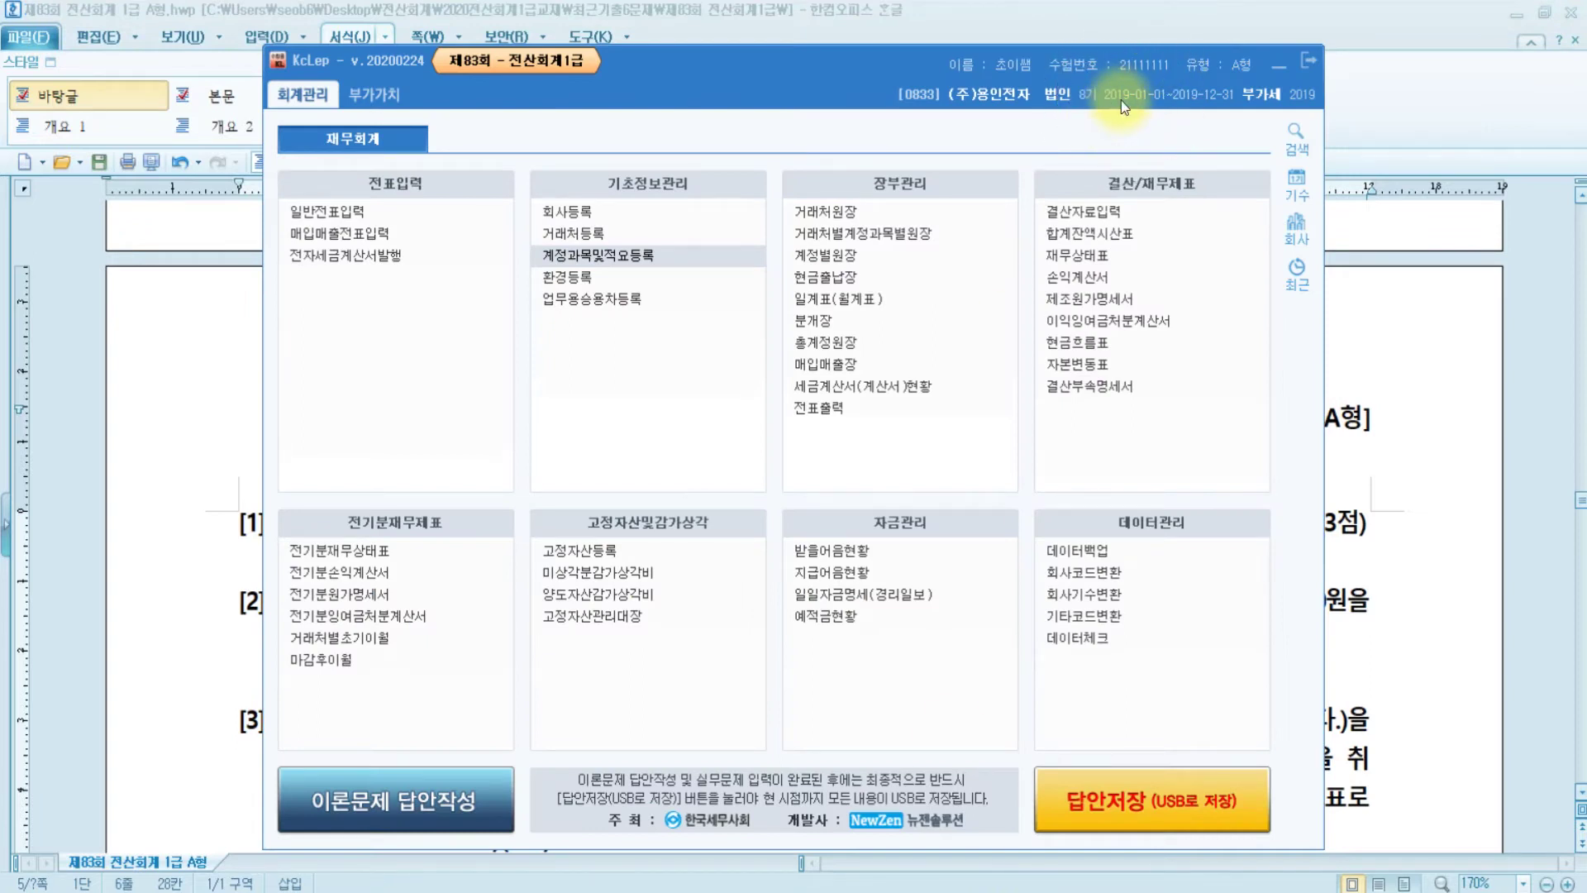
click(225, 601)
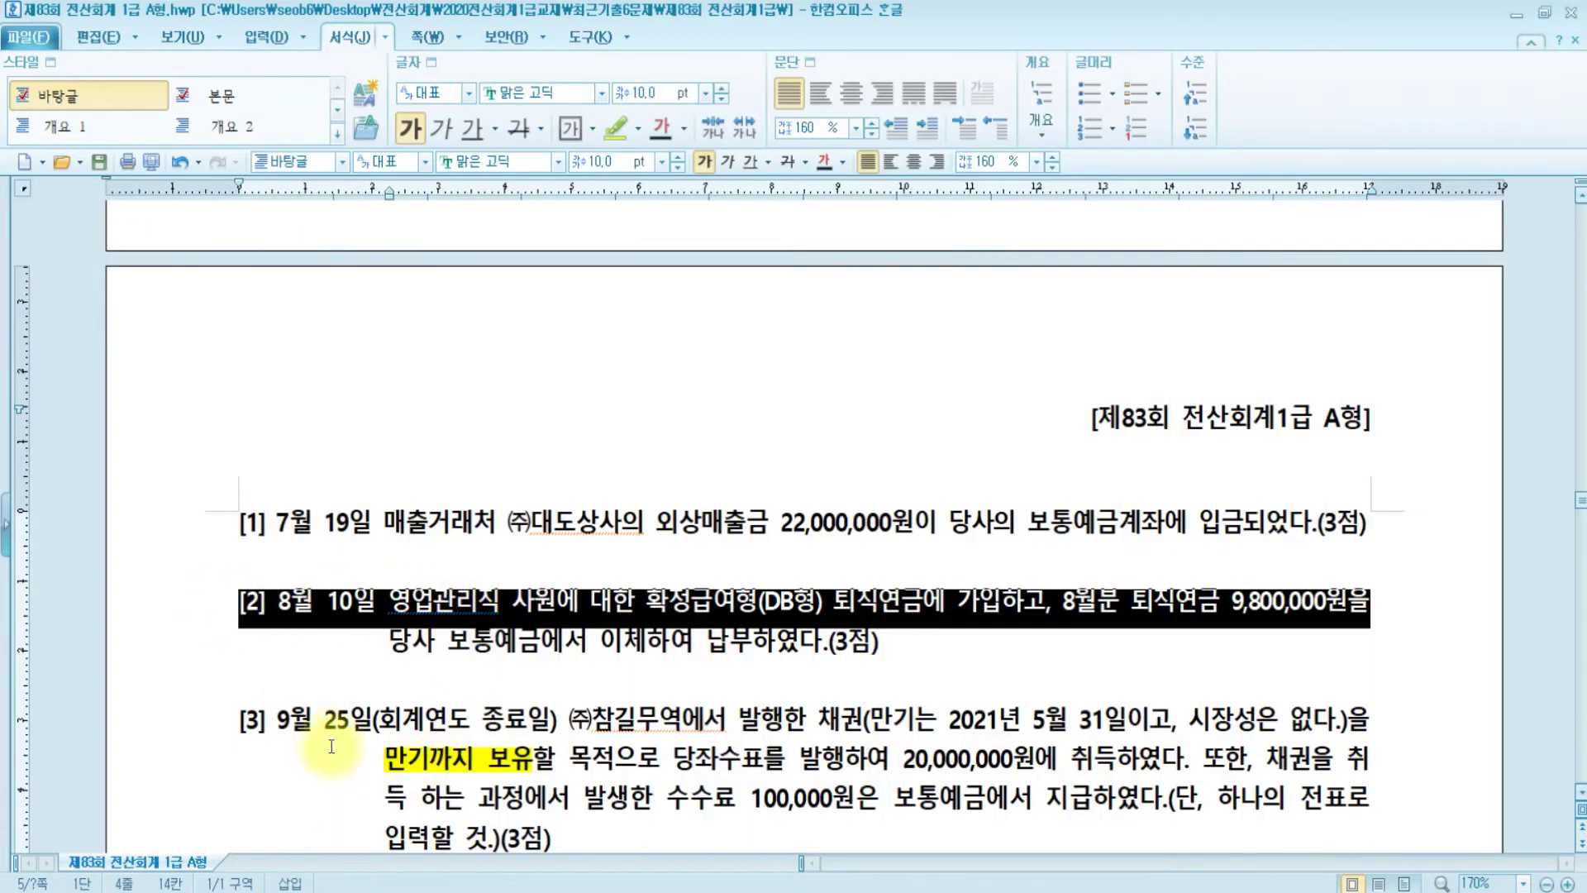
drag(379, 720, 538, 722)
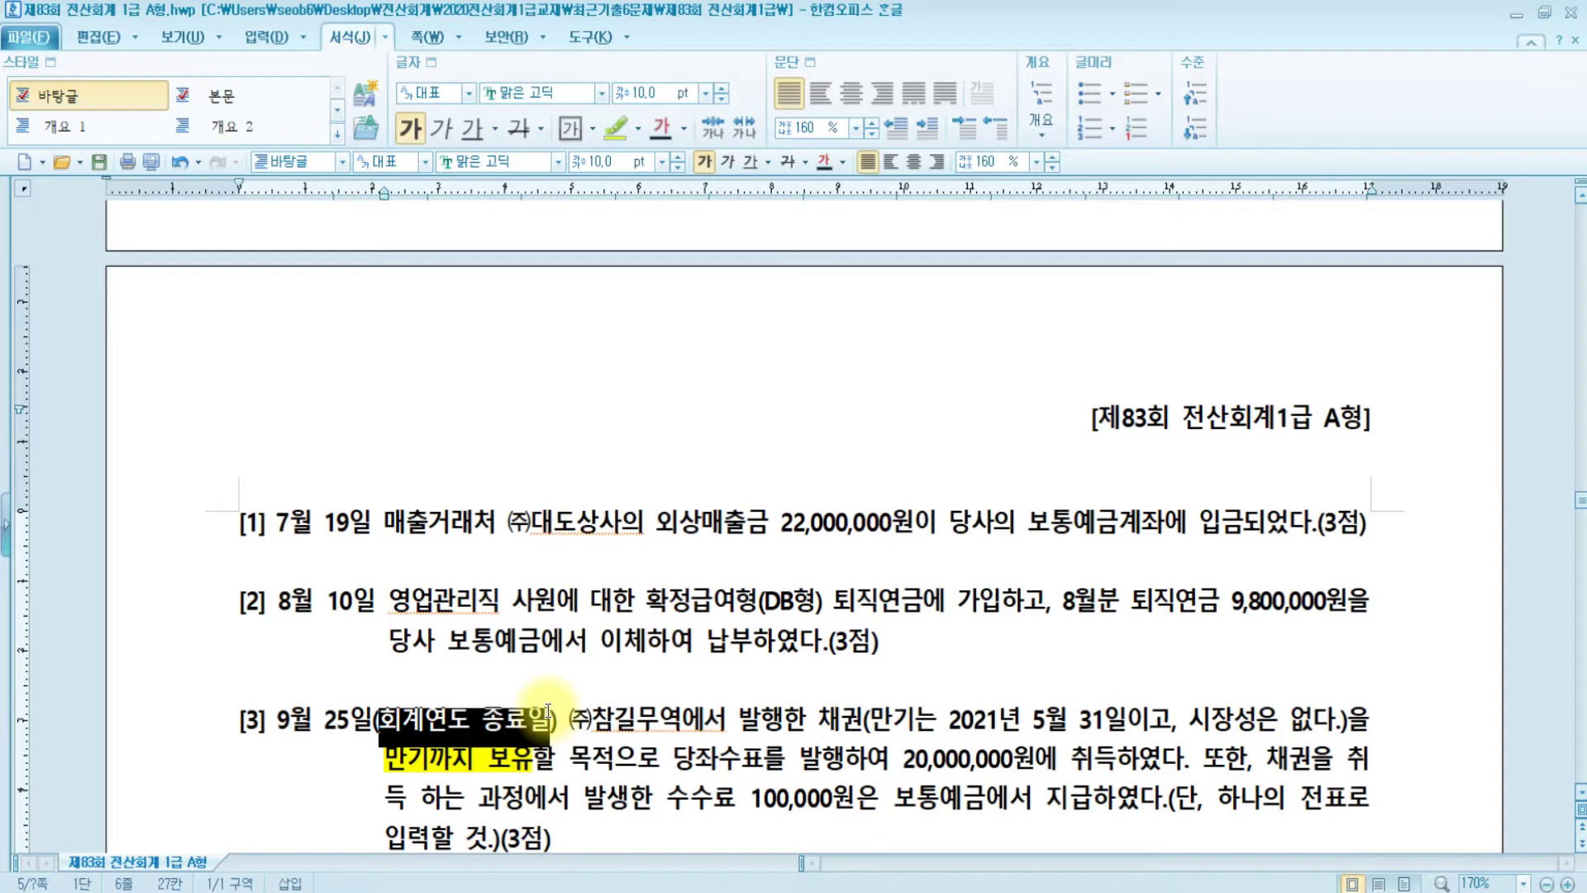
click(1103, 711)
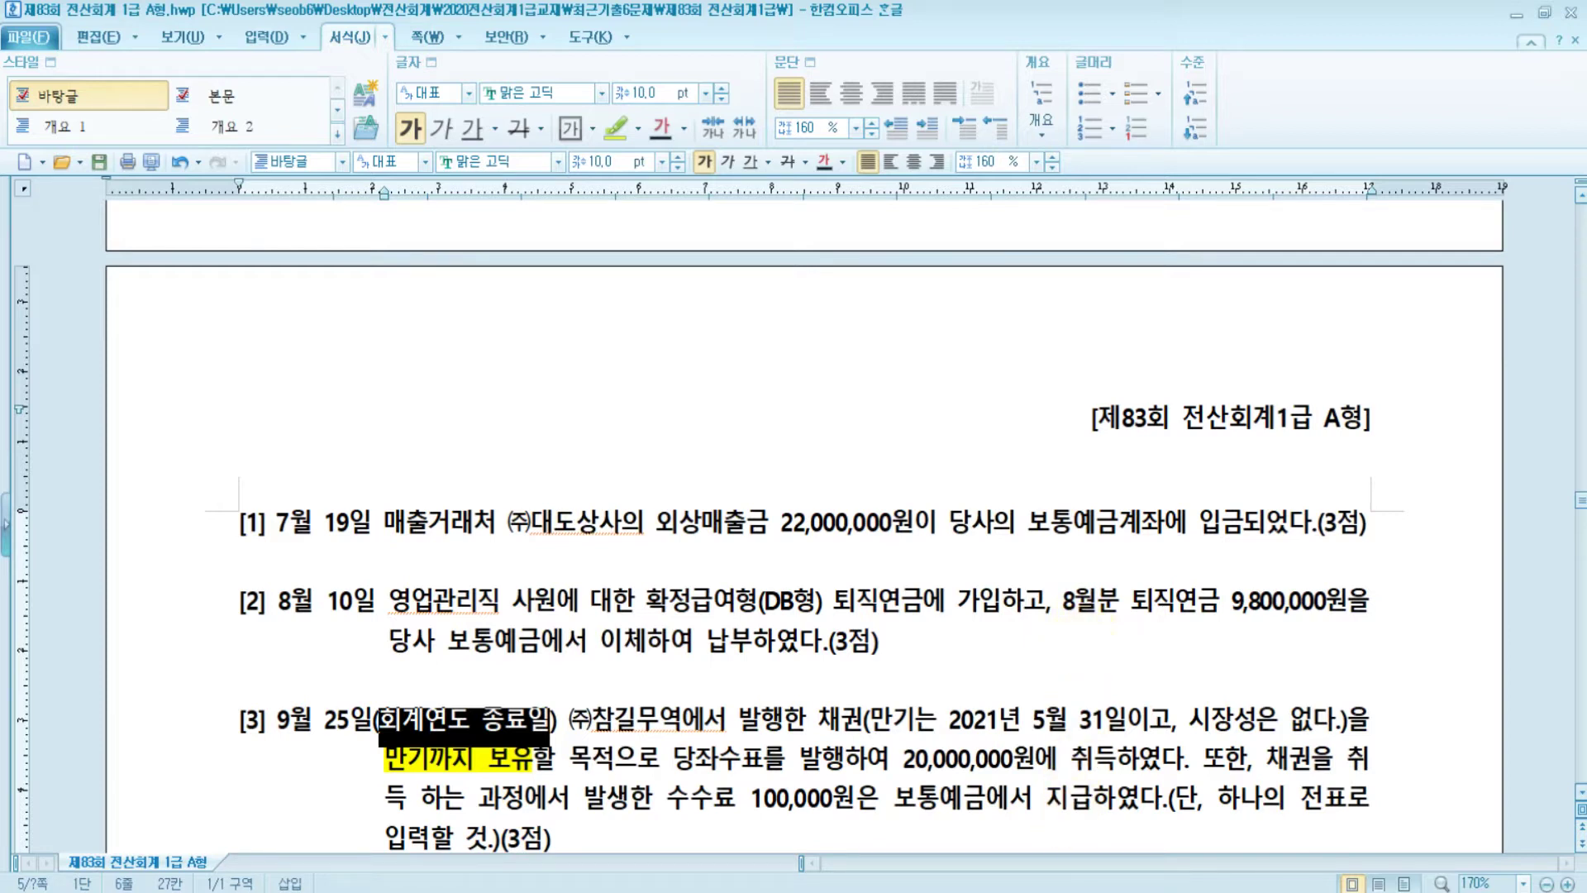
Review the 투자자산 accounts in the account registration window again and return to the voucher's account code lookup.
key(alt+Tab)
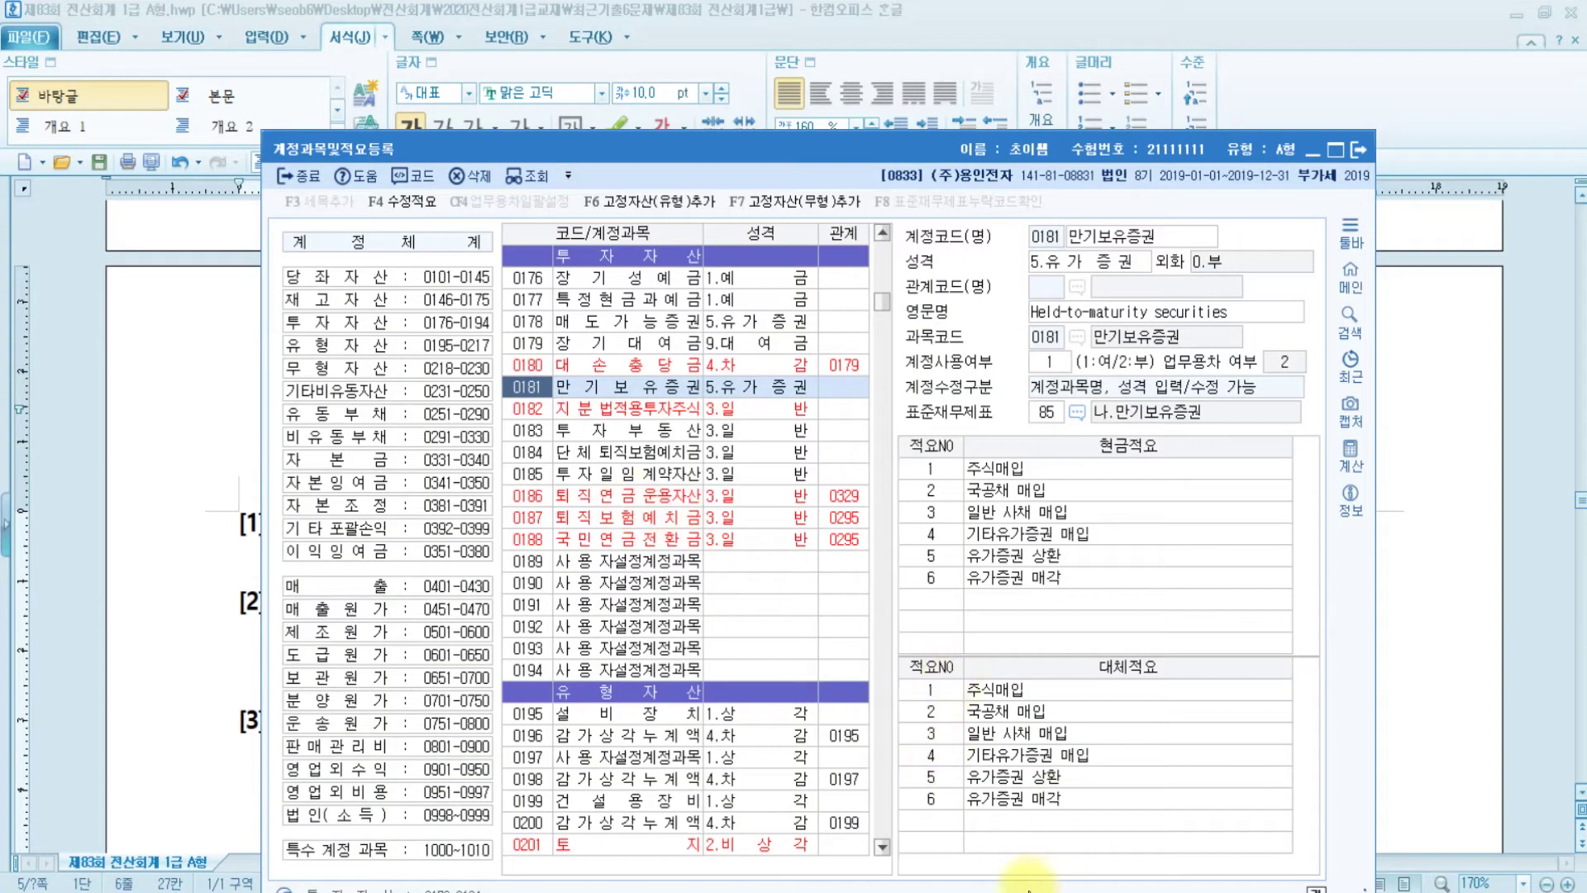
click(291, 331)
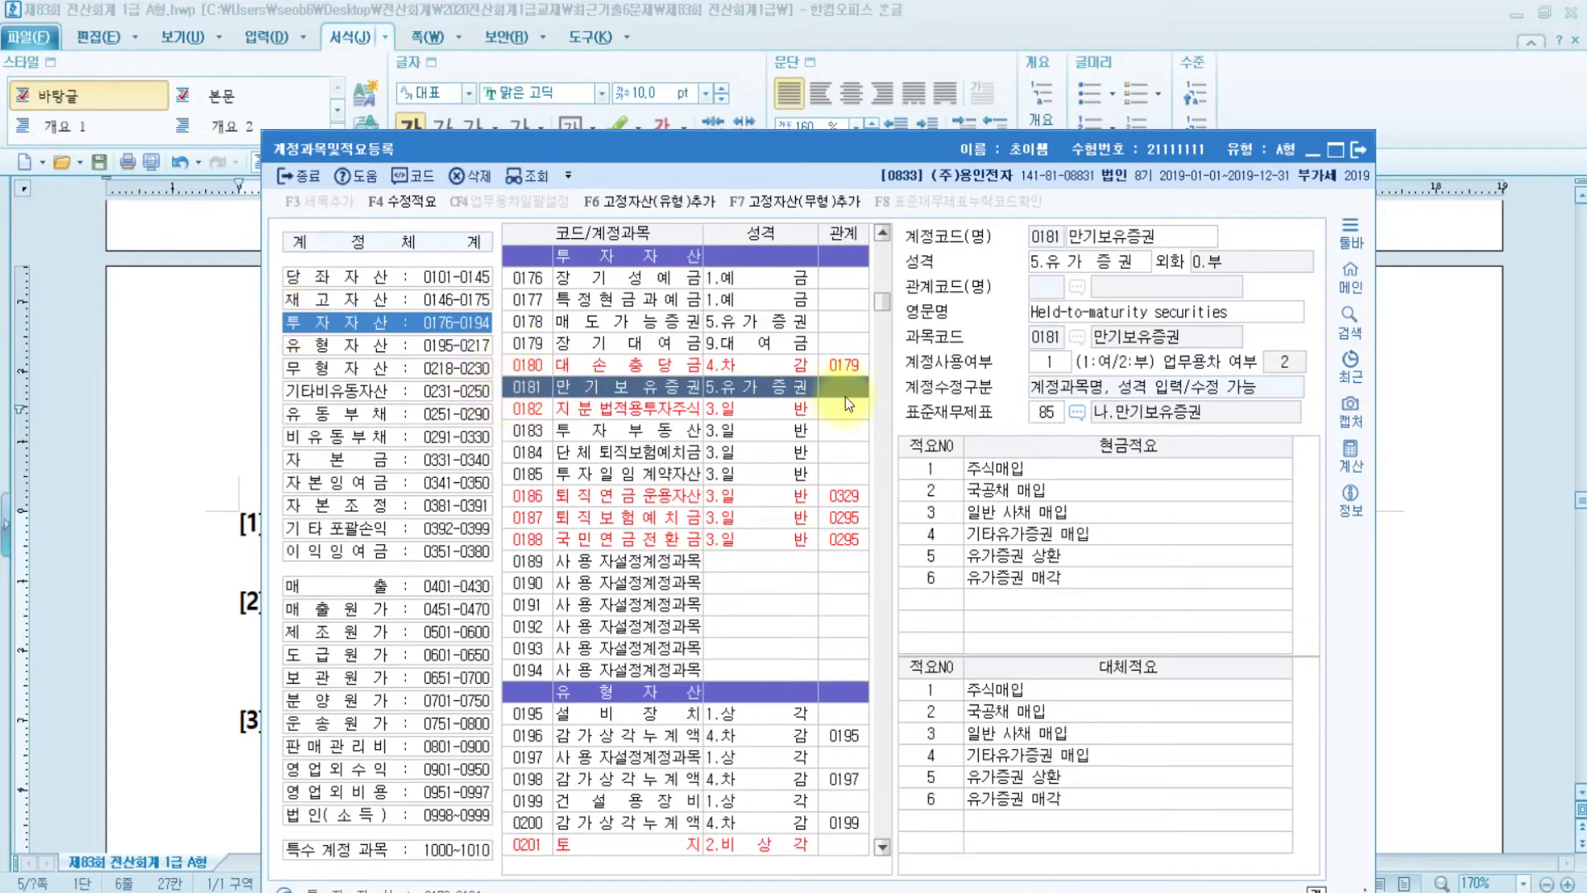
key(alt+Tab)
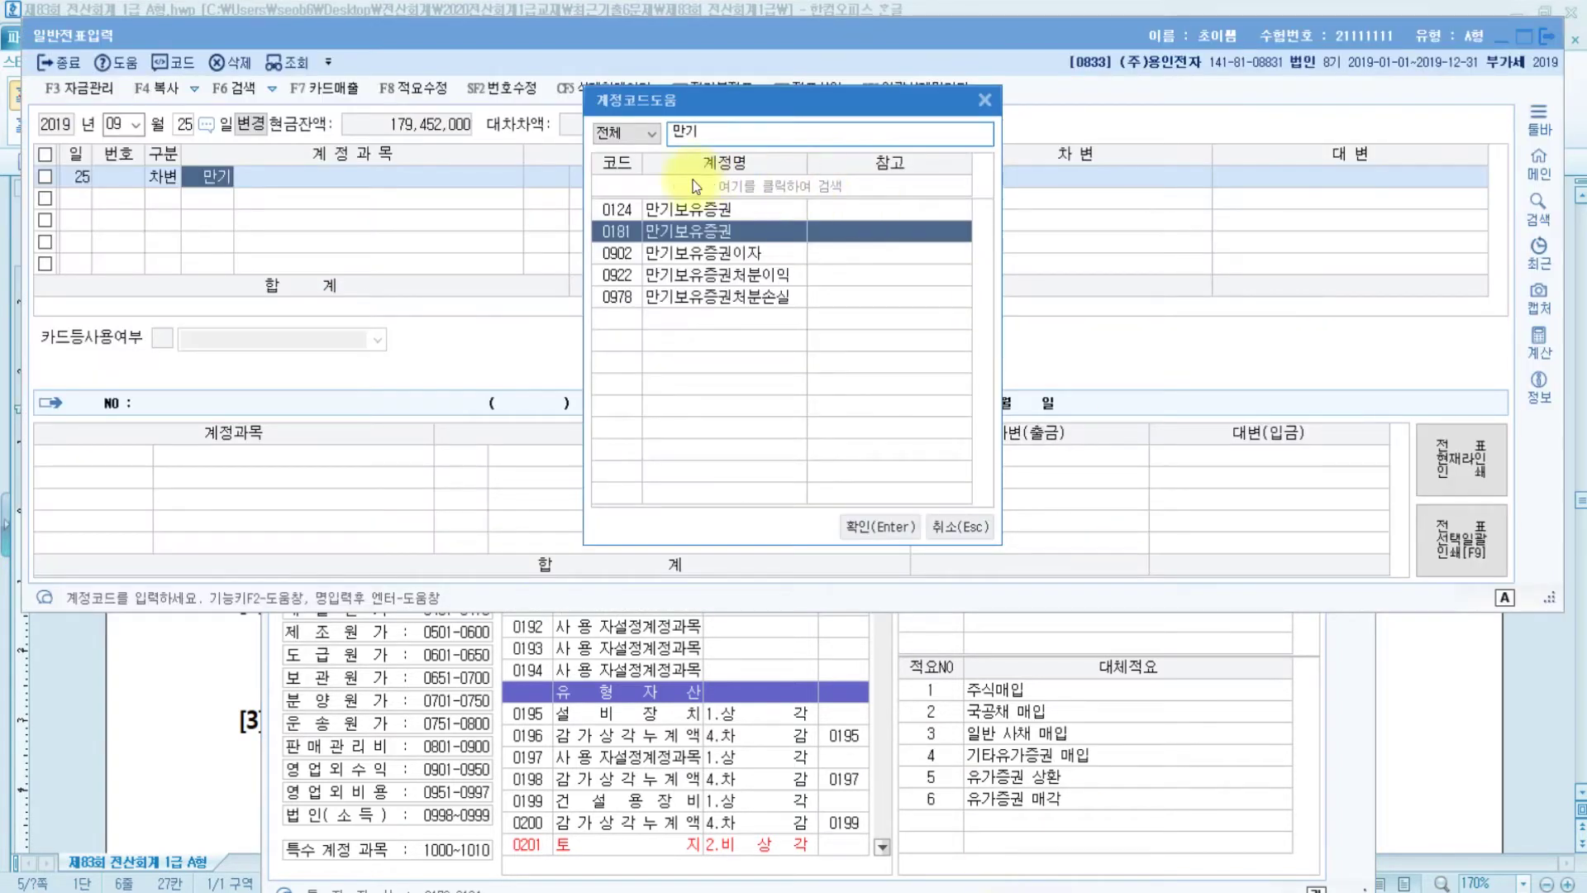
Complete the September 25 debit line with account 0181 만기보유증권 and an amount of 20,100,000, leaving partner and description blank.
click(678, 211)
click(681, 238)
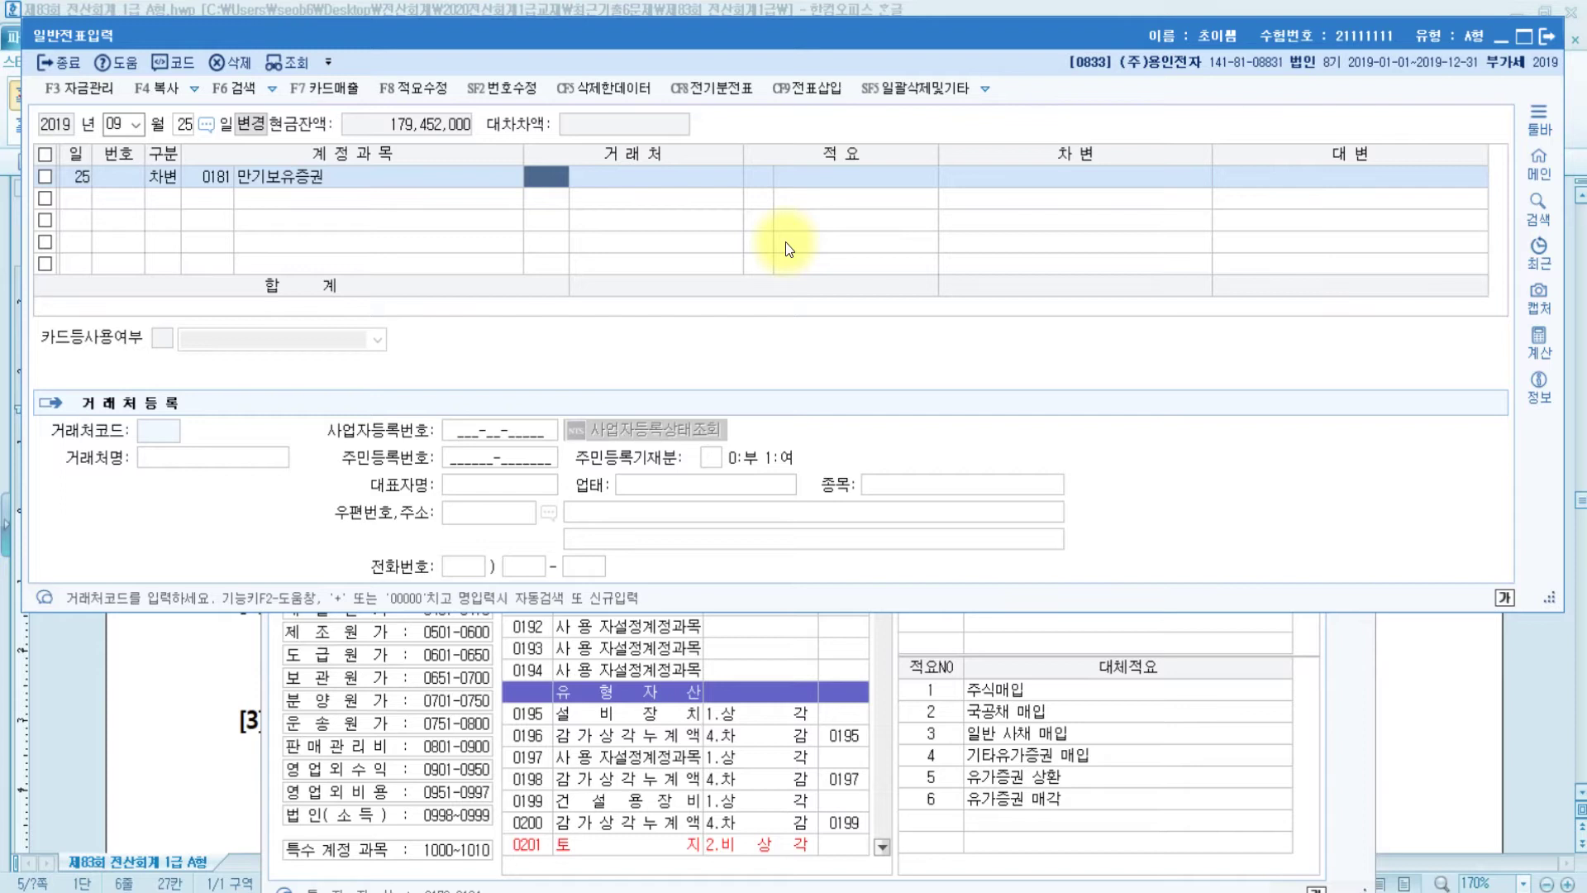
key(Return)
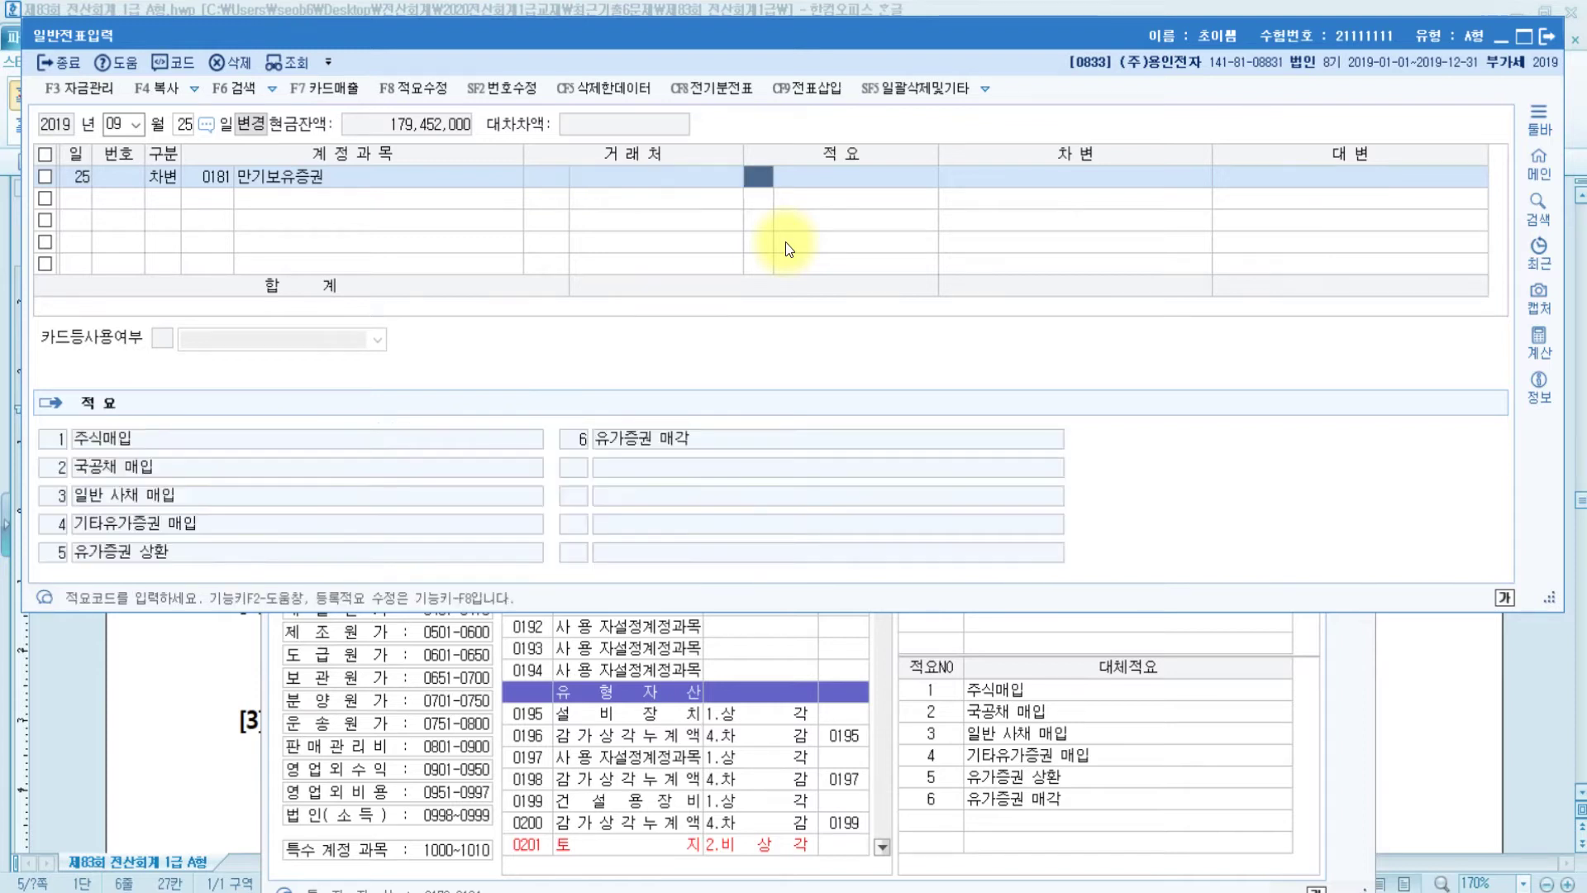
key(Return)
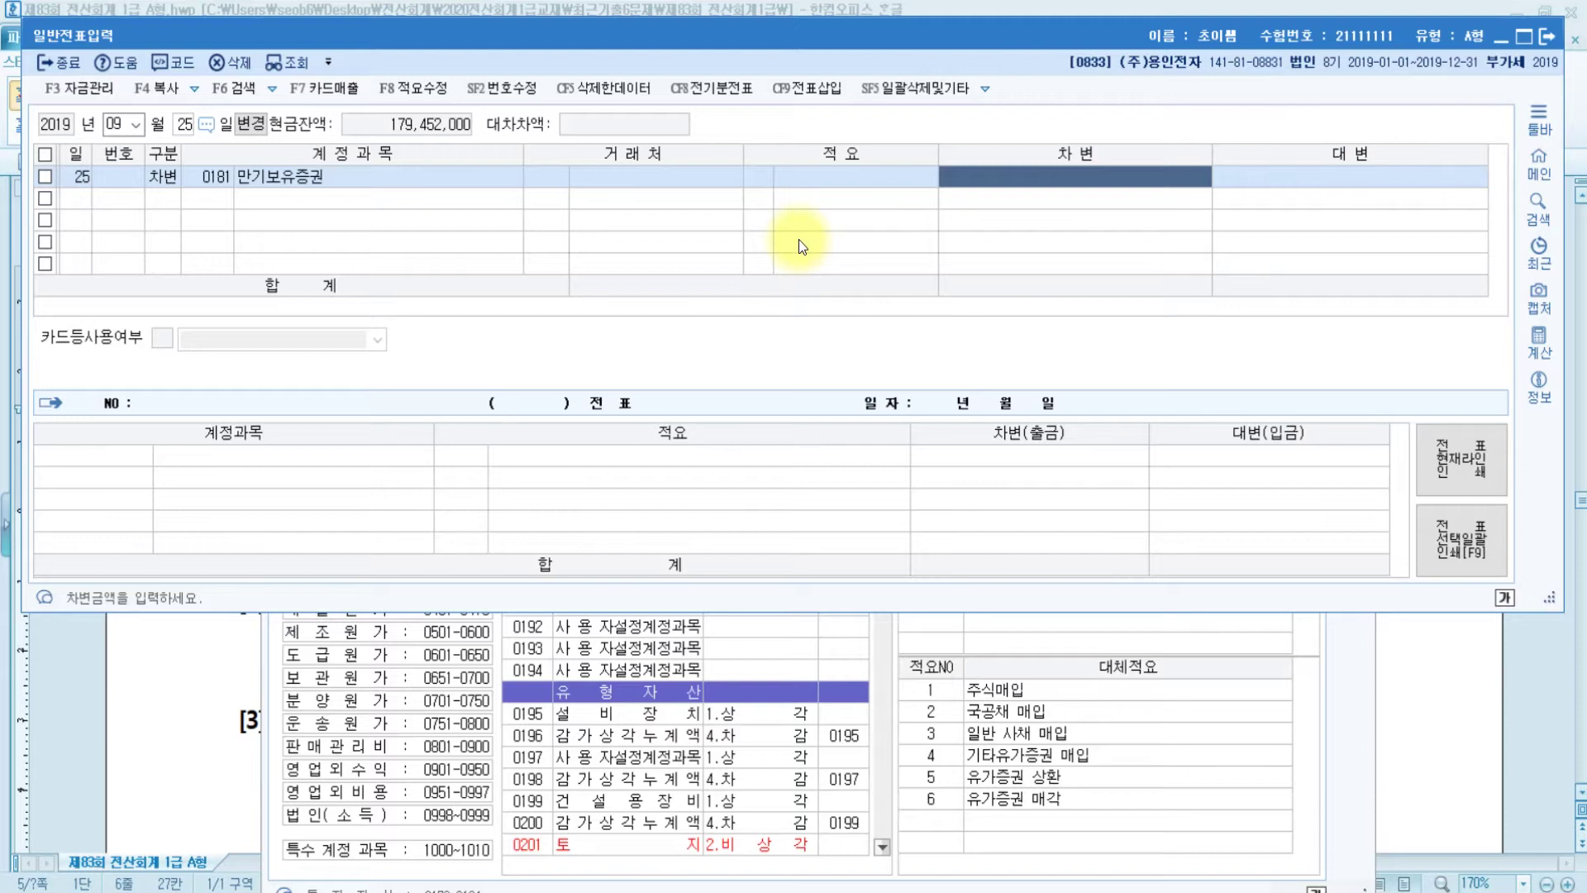
text(20100000)
key(Return)
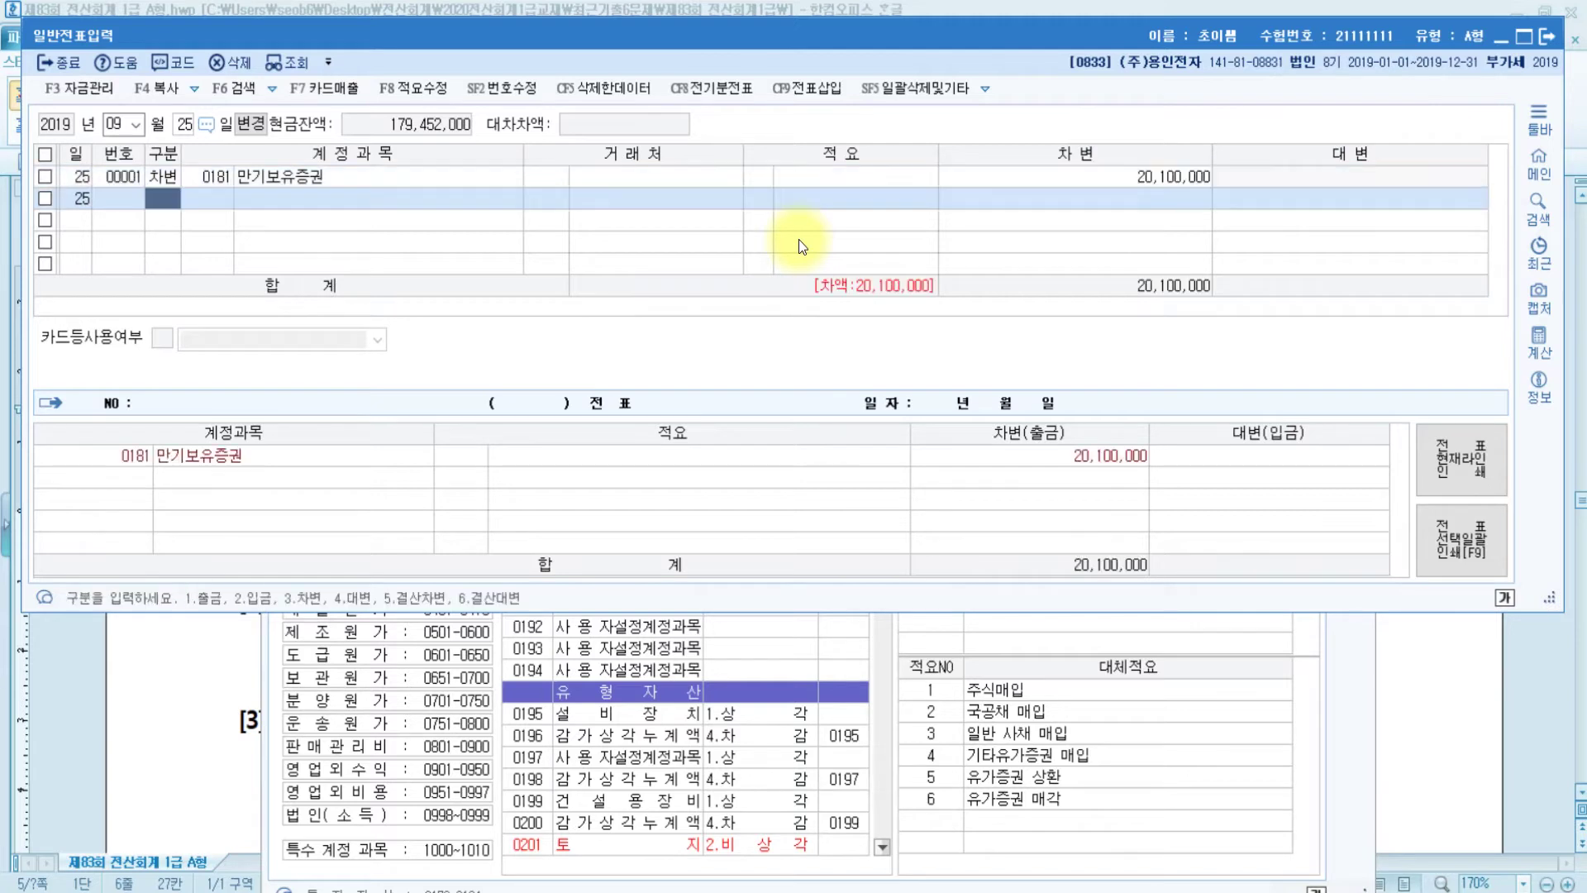
Add a credit line for account 0102 당좌예금 with an amount of 20,000,000, without partner or description.
text(4)
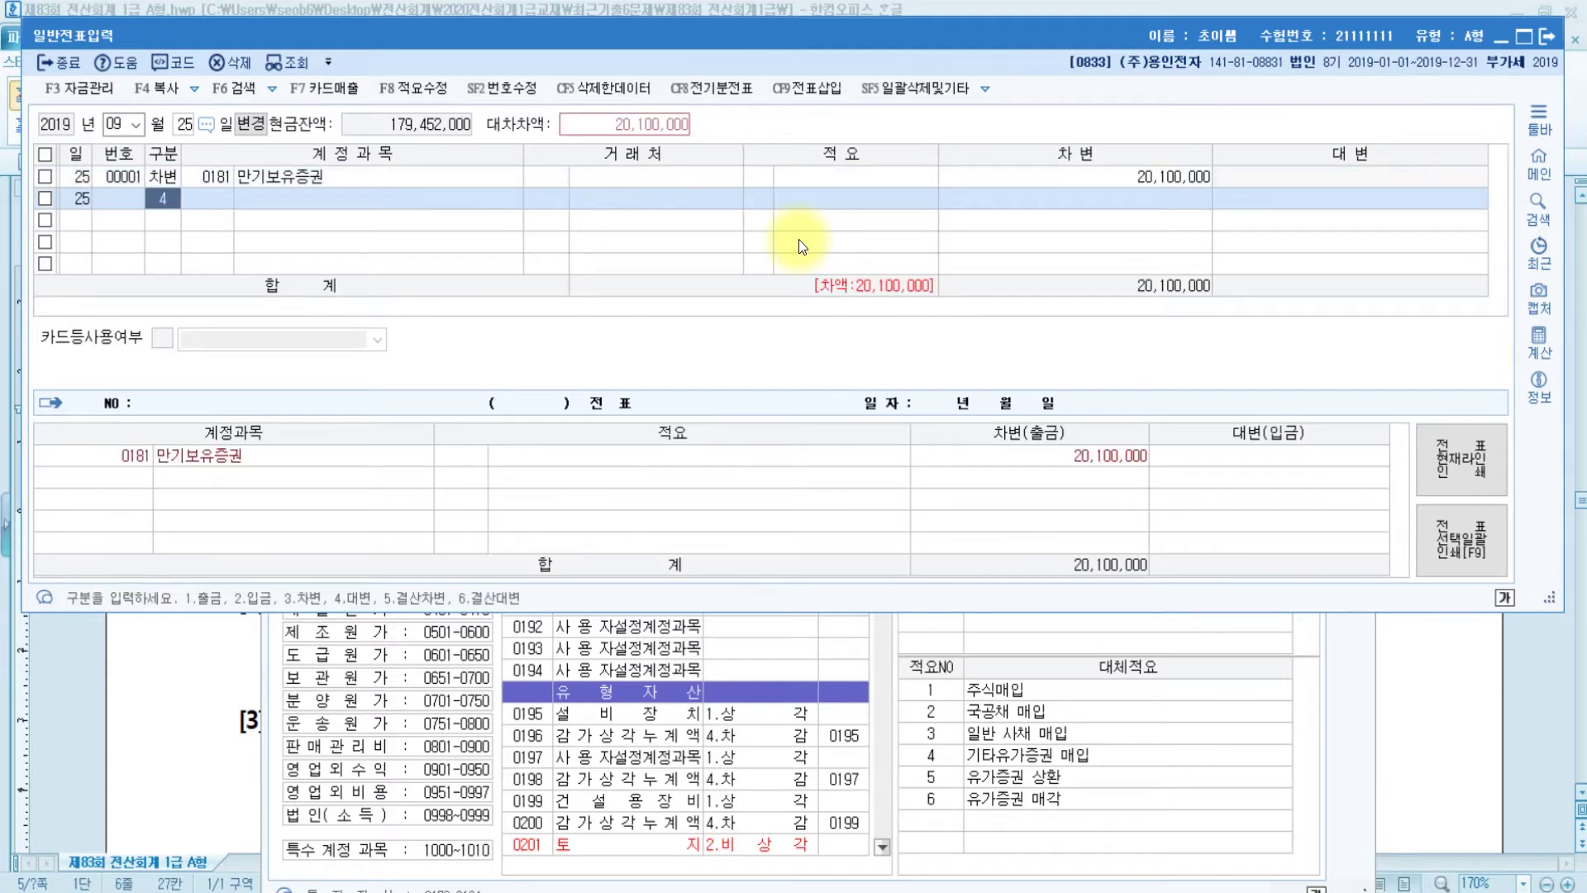
key(Return)
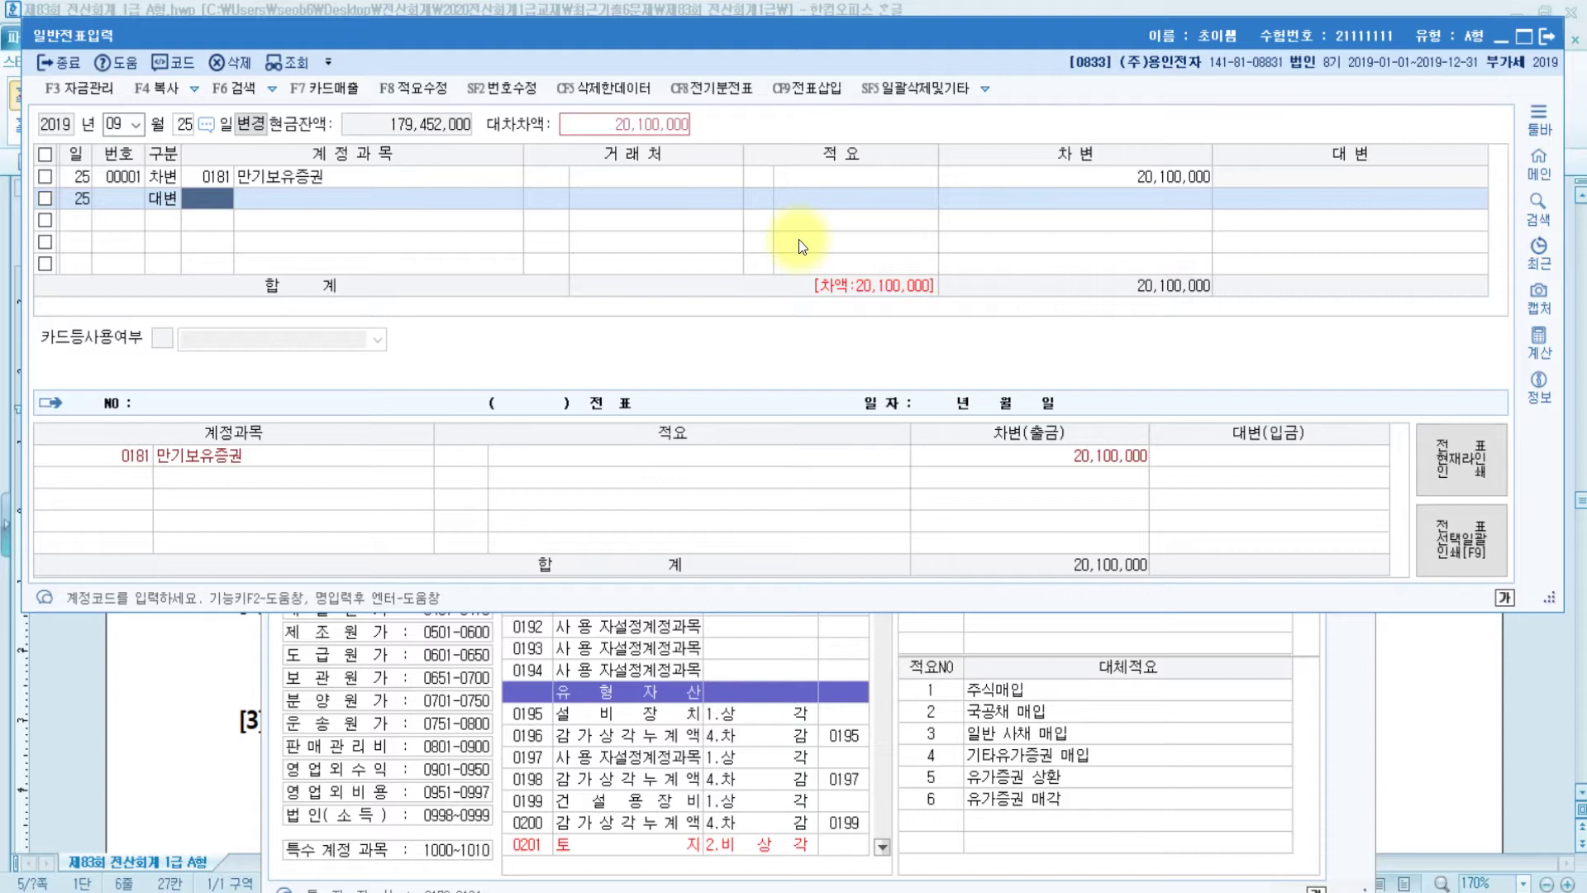
text(당좌)
key(Return)
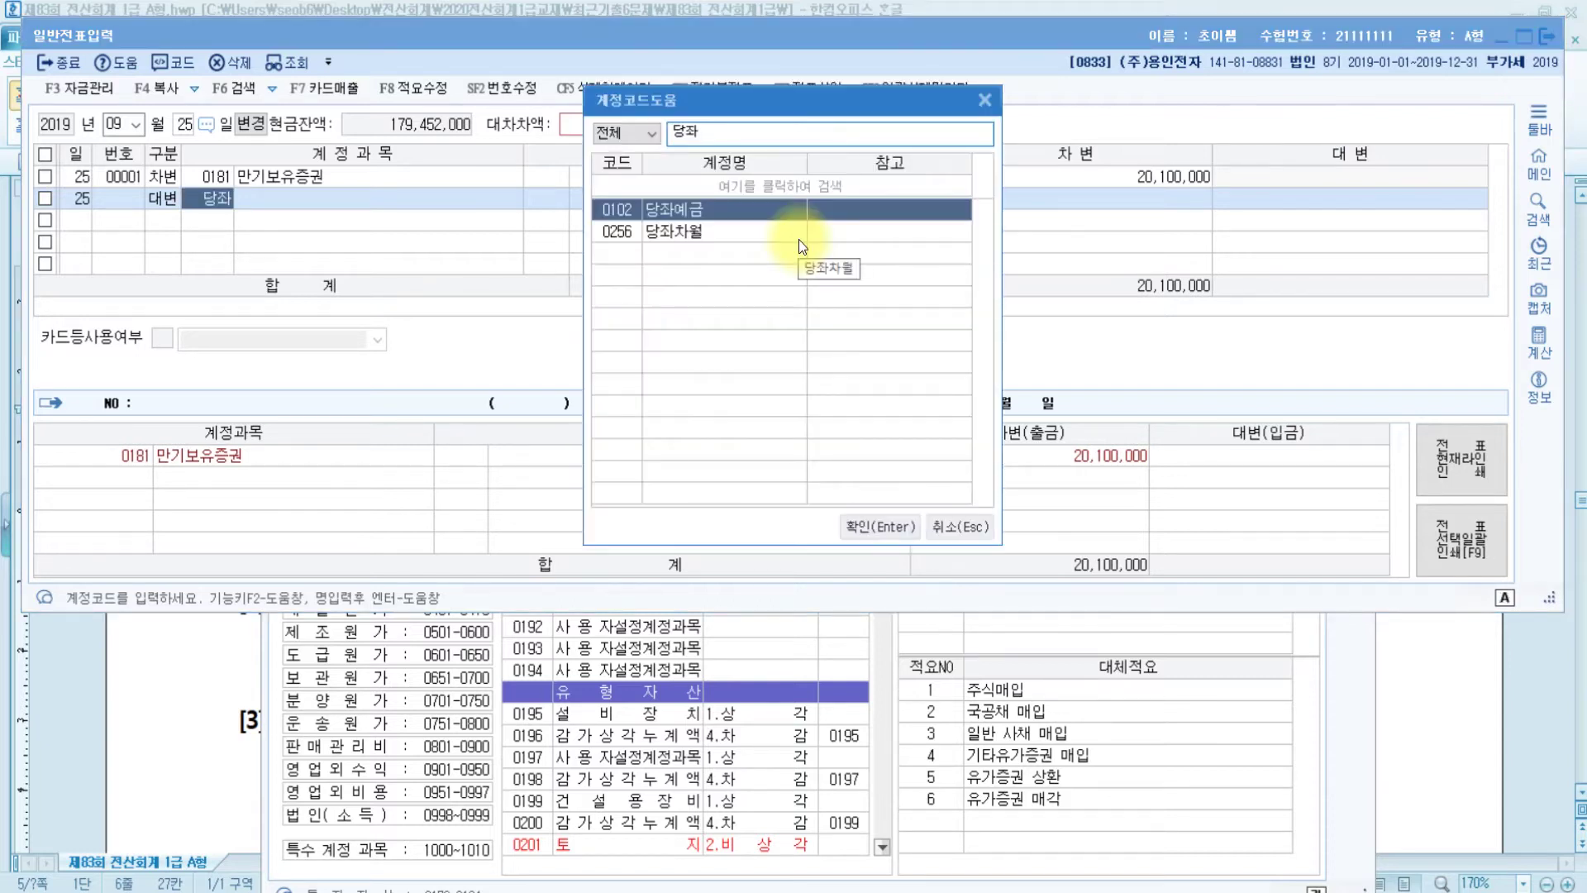
key(Return)
key(Return)
key(Return)
key(Return)
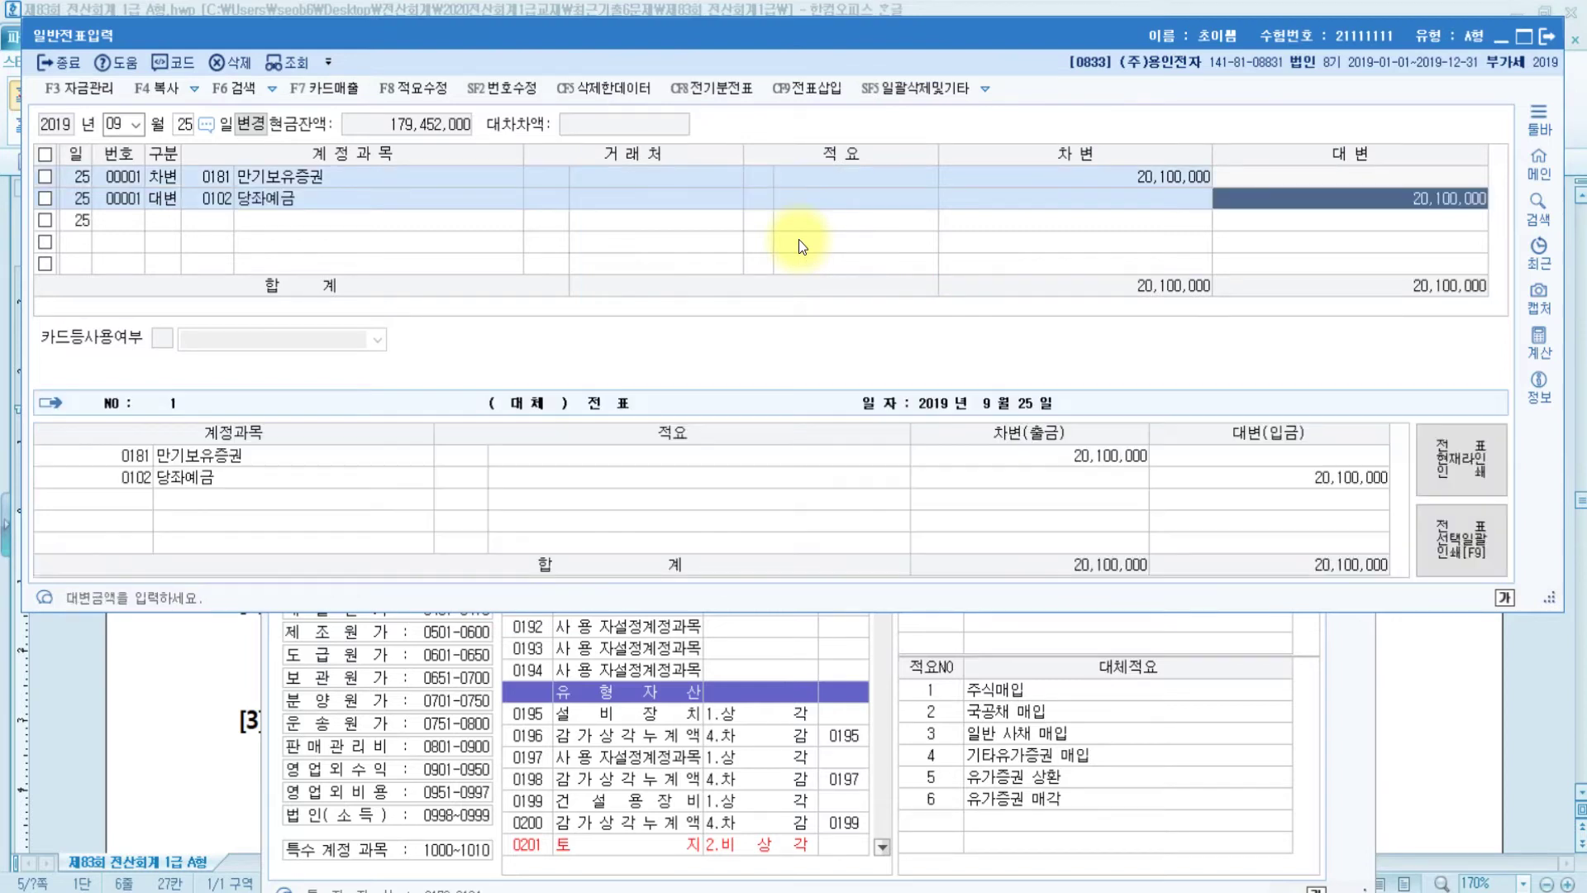
text(20000000)
key(Return)
key(Return)
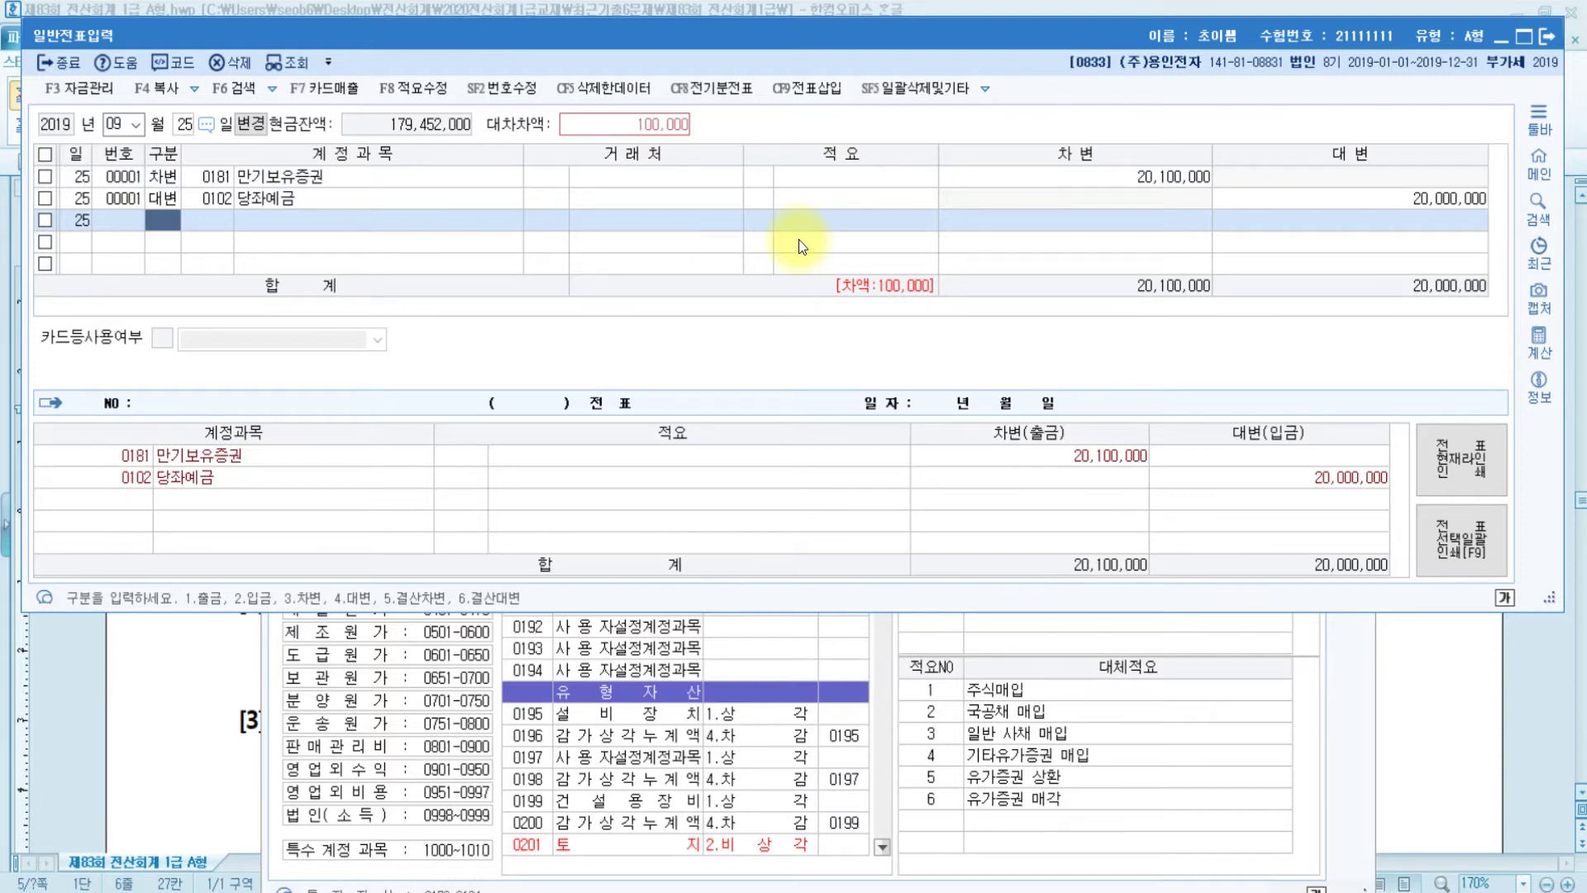
Add a second credit line for account 0103 보통예금 with the remaining 100,000.
text(4)
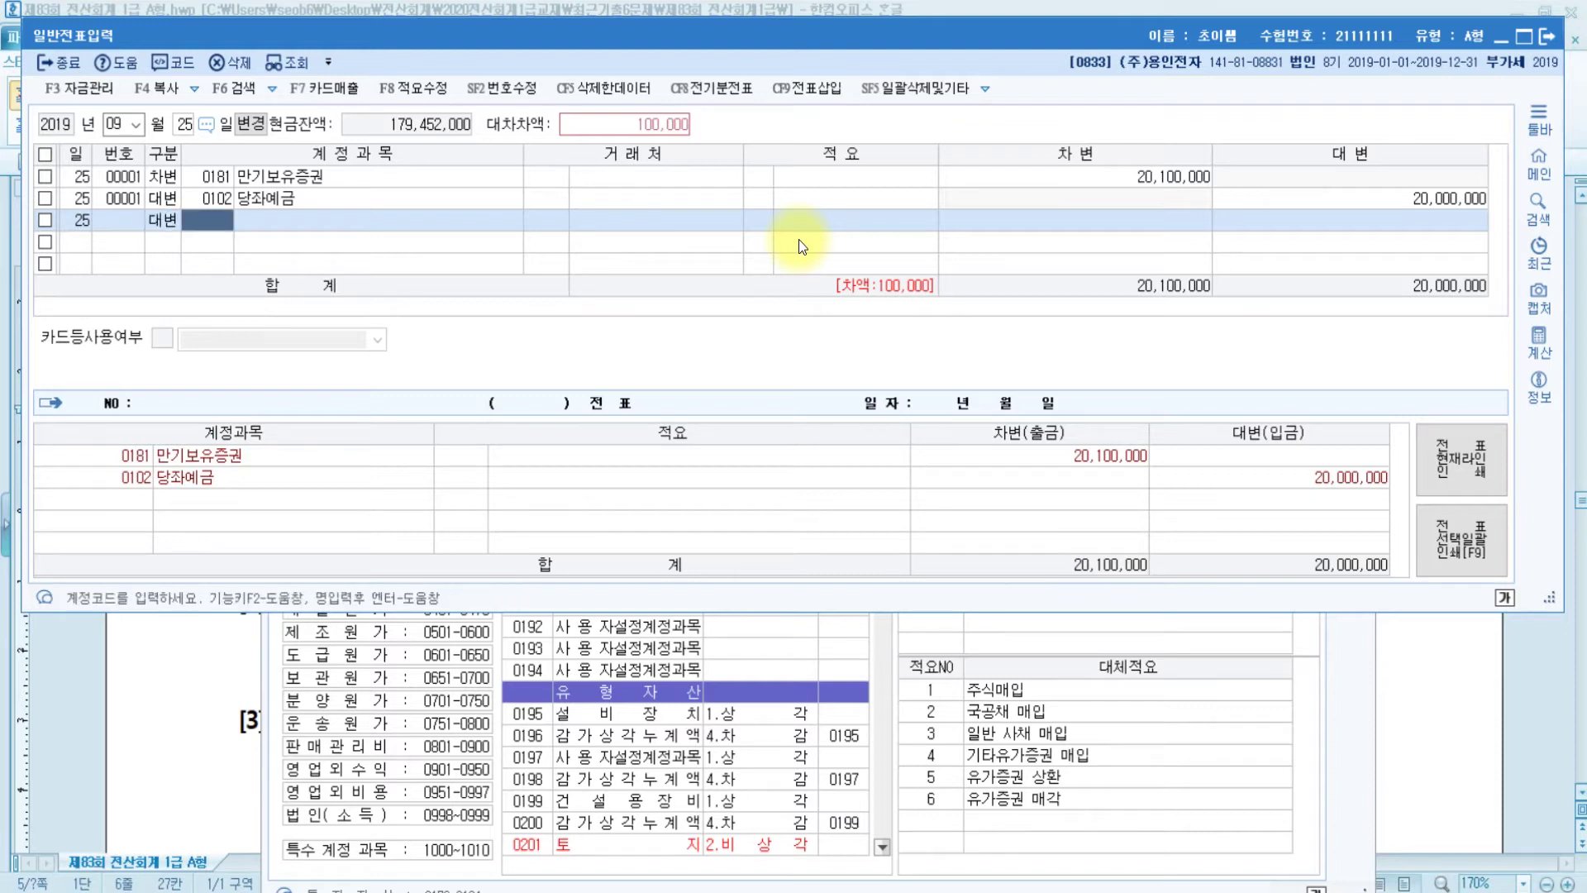
text(보통)
key(Return)
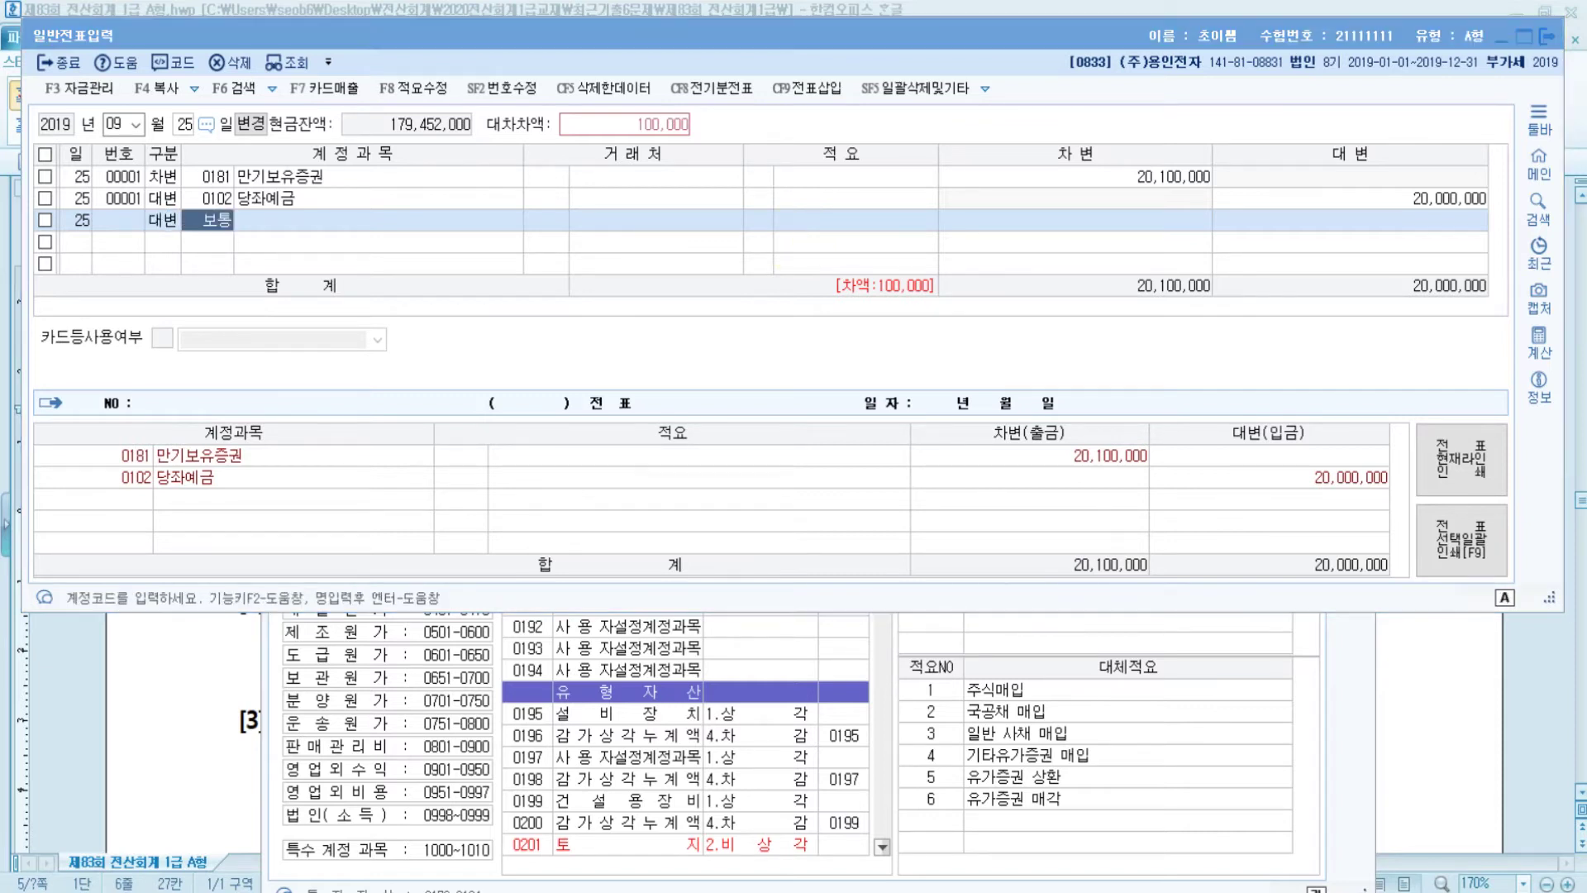
key(Return)
key(Return)
key(Return)
key(Return)
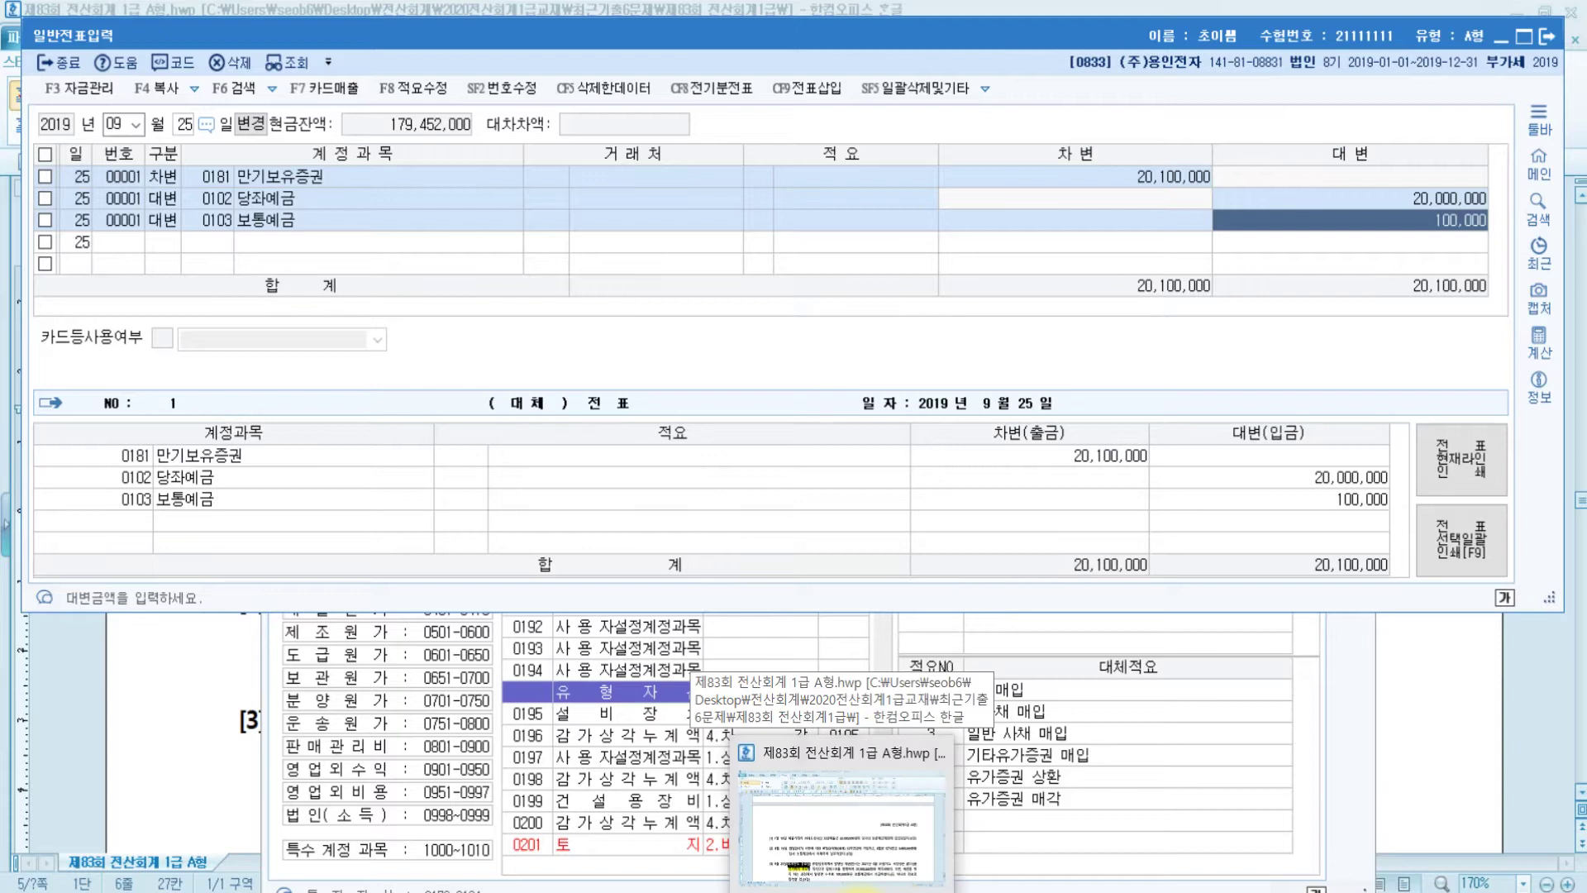
Switch to the Hangul exam document and review the 100,000원 fee in problem [3] and the words 지난 달 급여 지급시 원천징수했던 in problem [4].
click(859, 891)
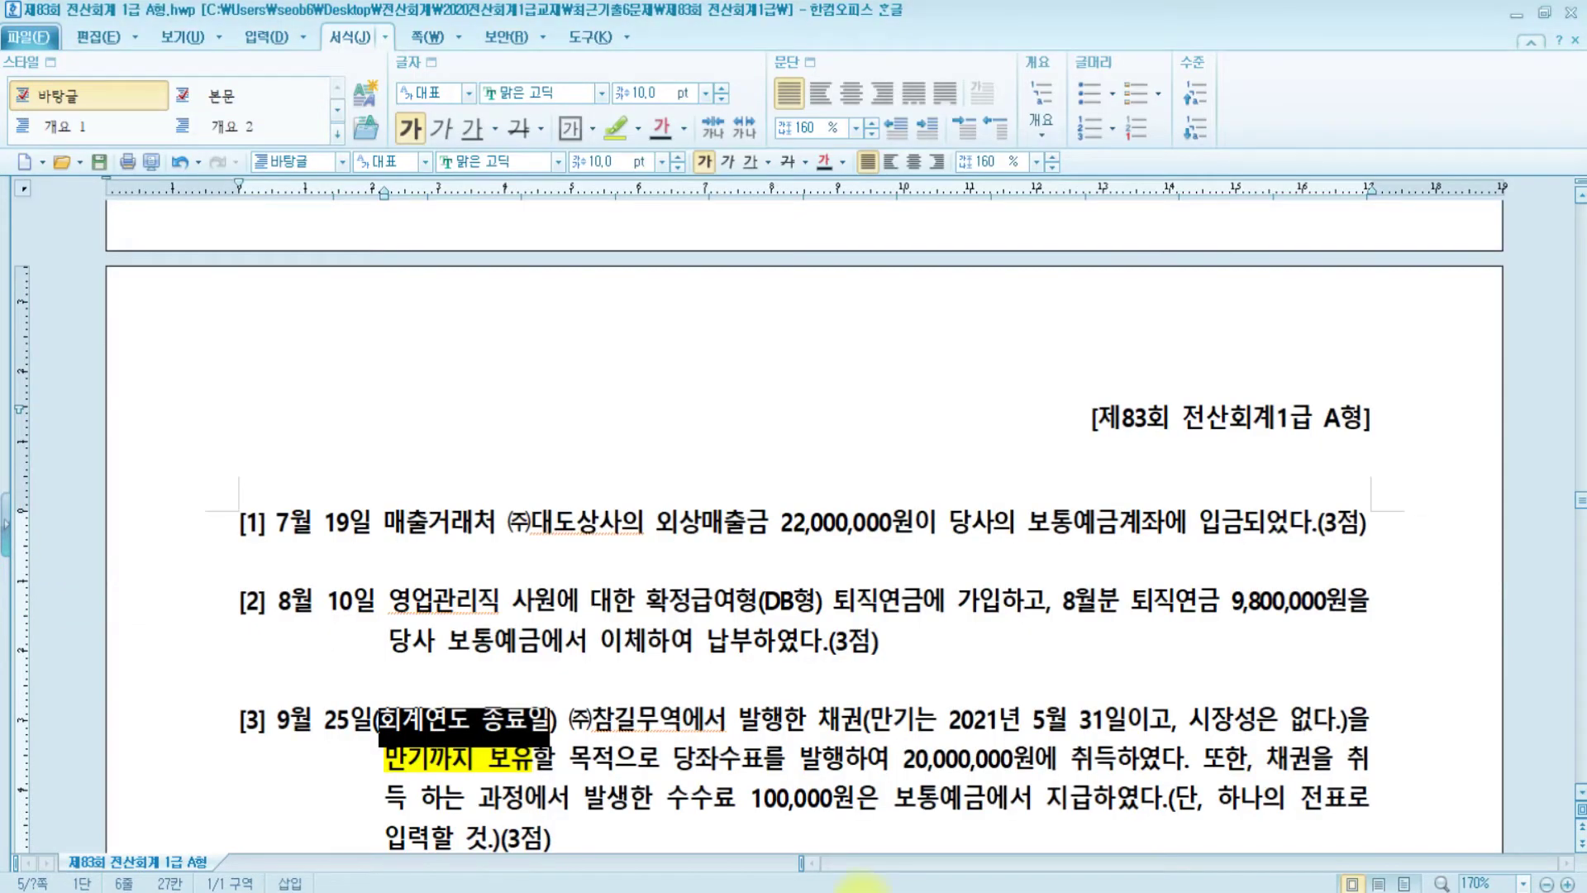
click(671, 758)
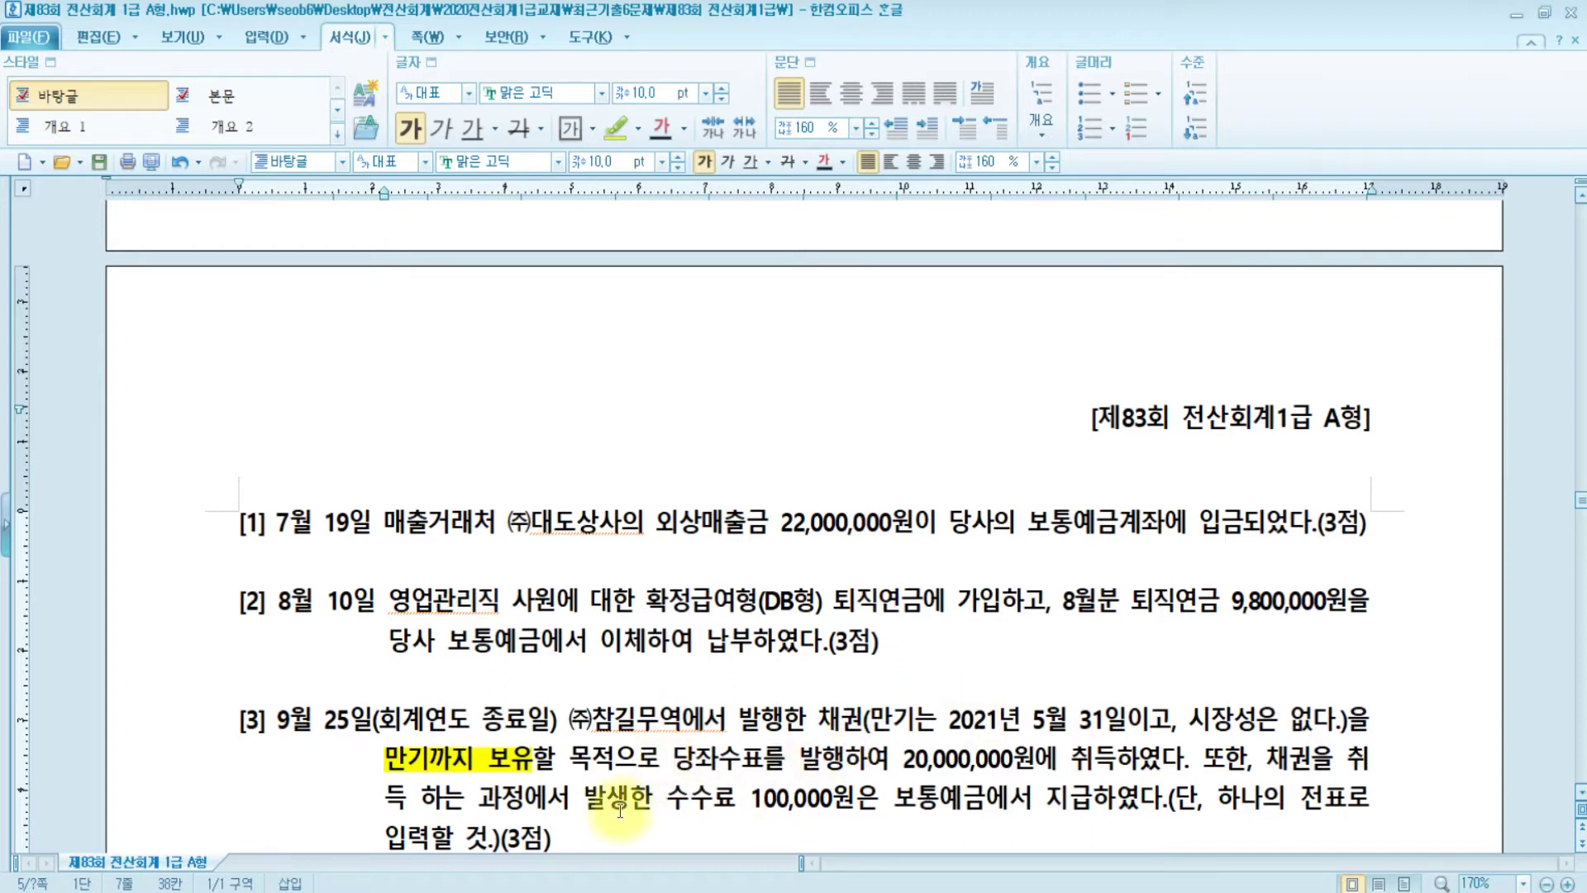
drag(502, 800, 893, 792)
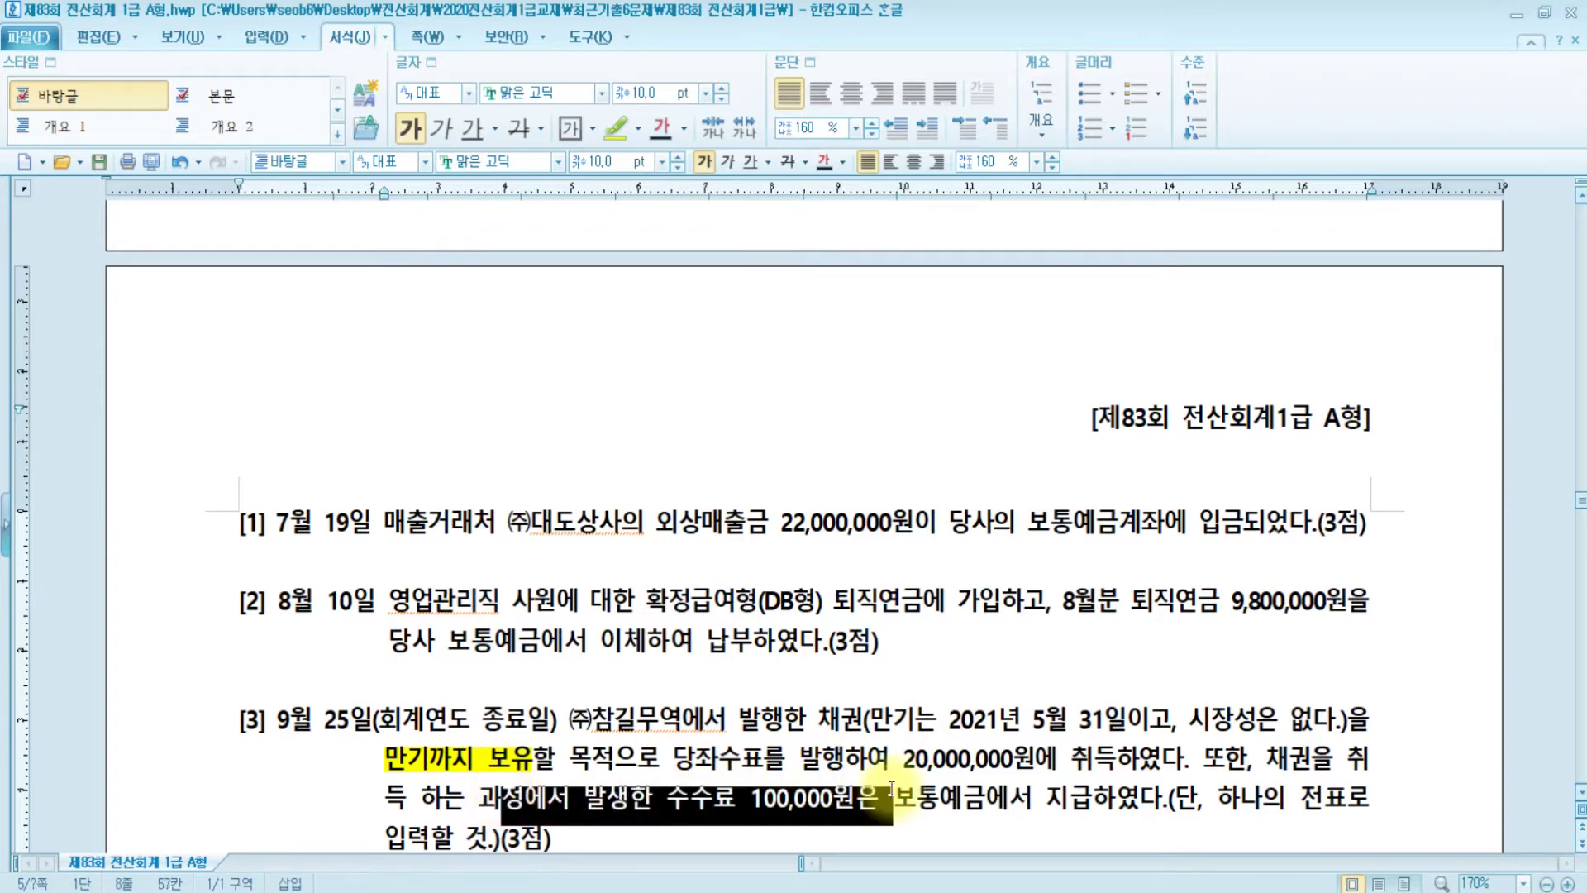
scroll(893, 791, down, 3)
scroll(892, 787, up, 1)
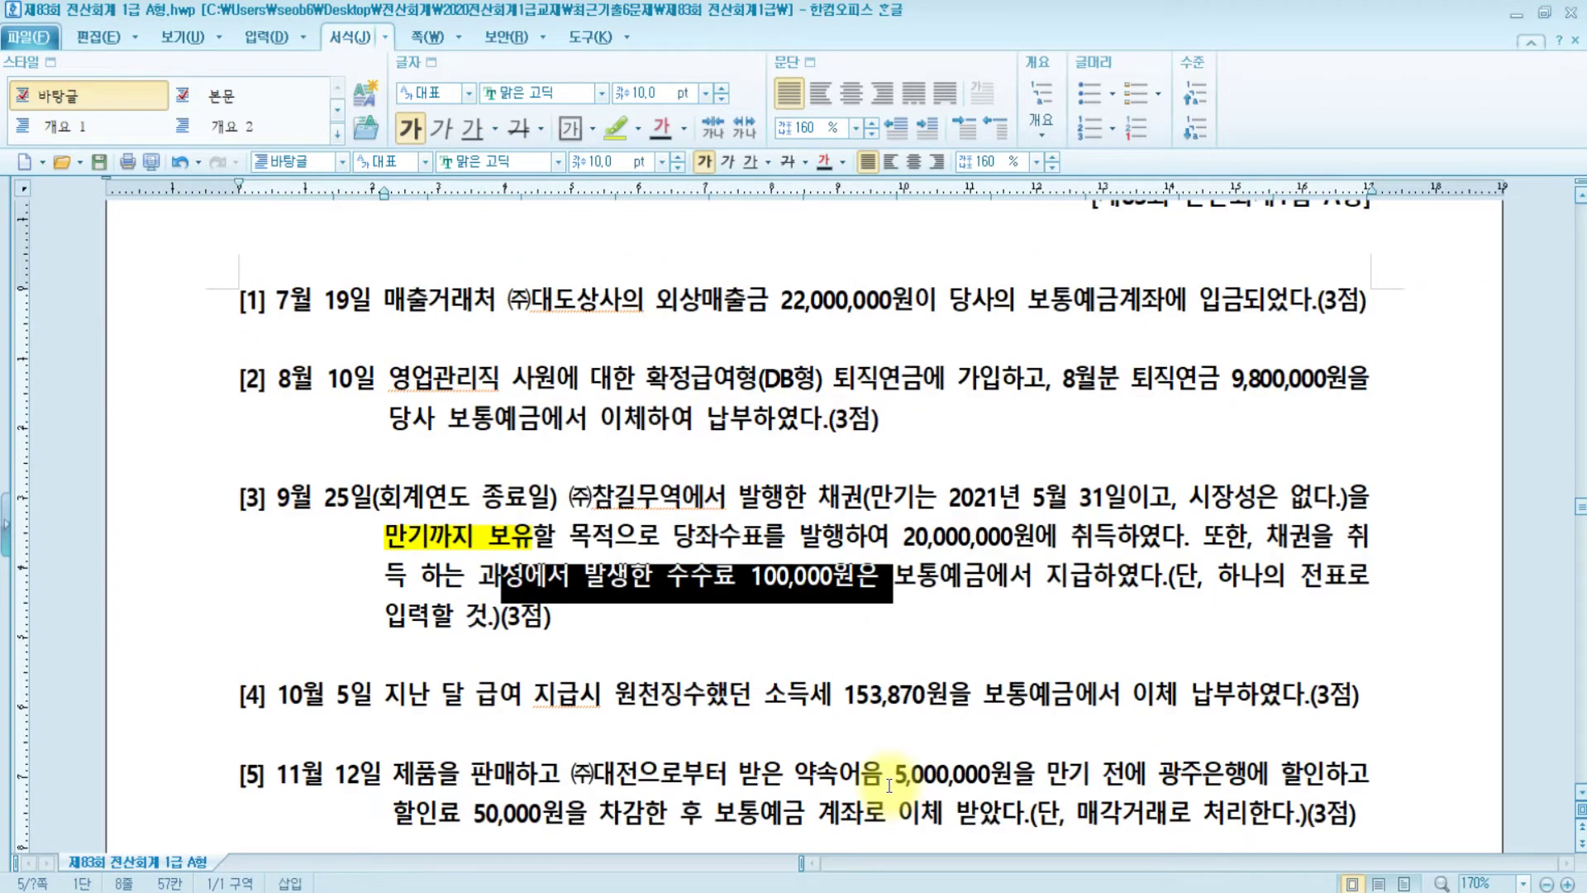
click(386, 692)
drag(386, 693, 761, 693)
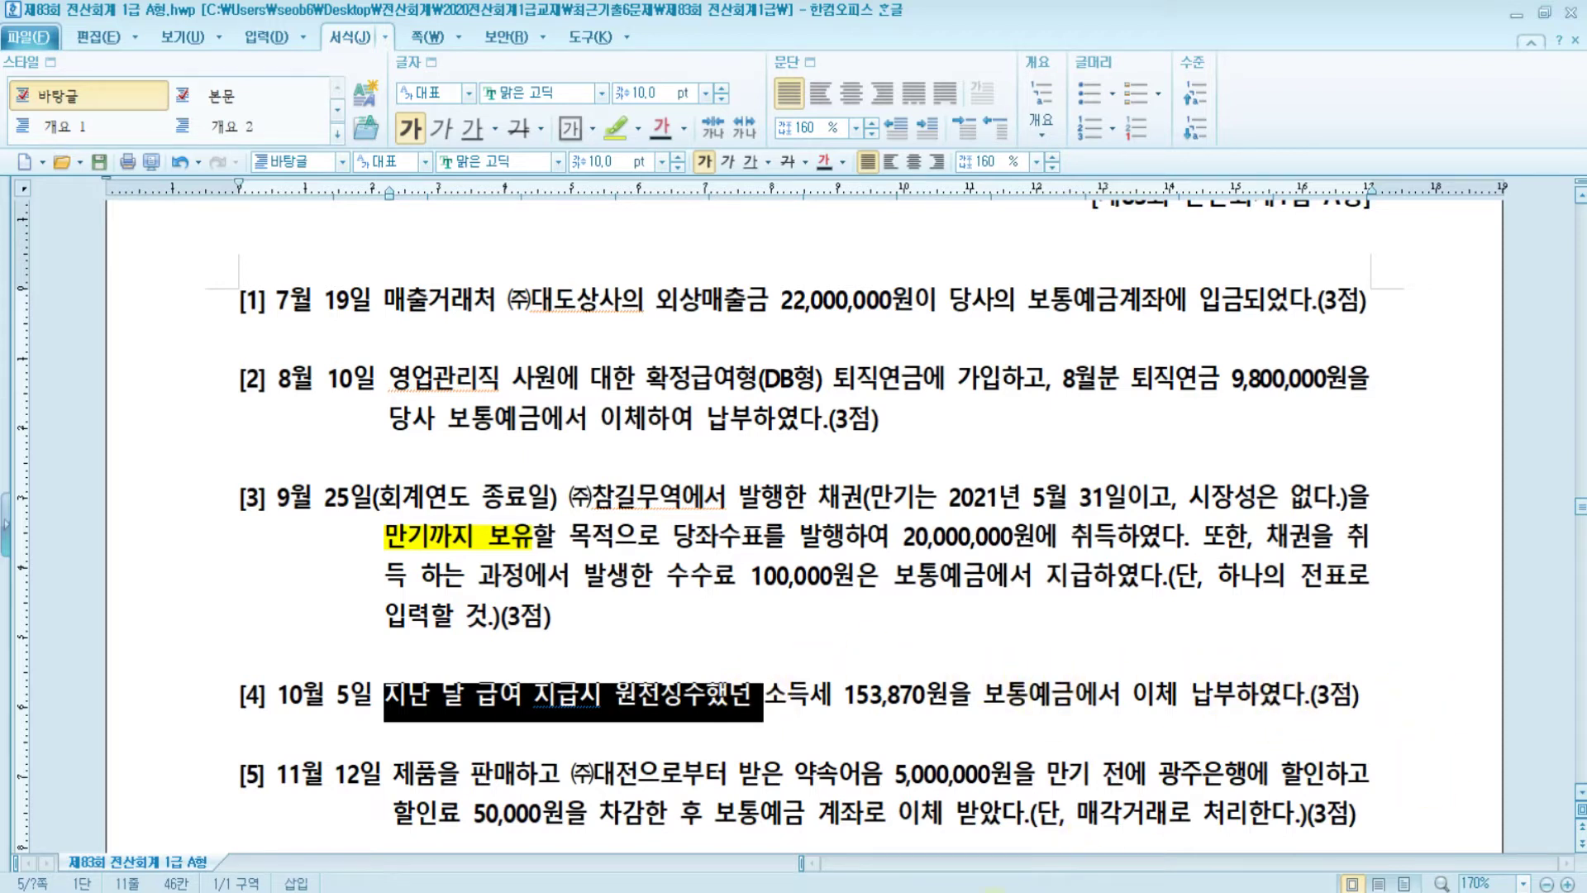
Return to KcLep's general voucher entry and set the voucher date to October 5.
key(alt+Tab)
click(124, 122)
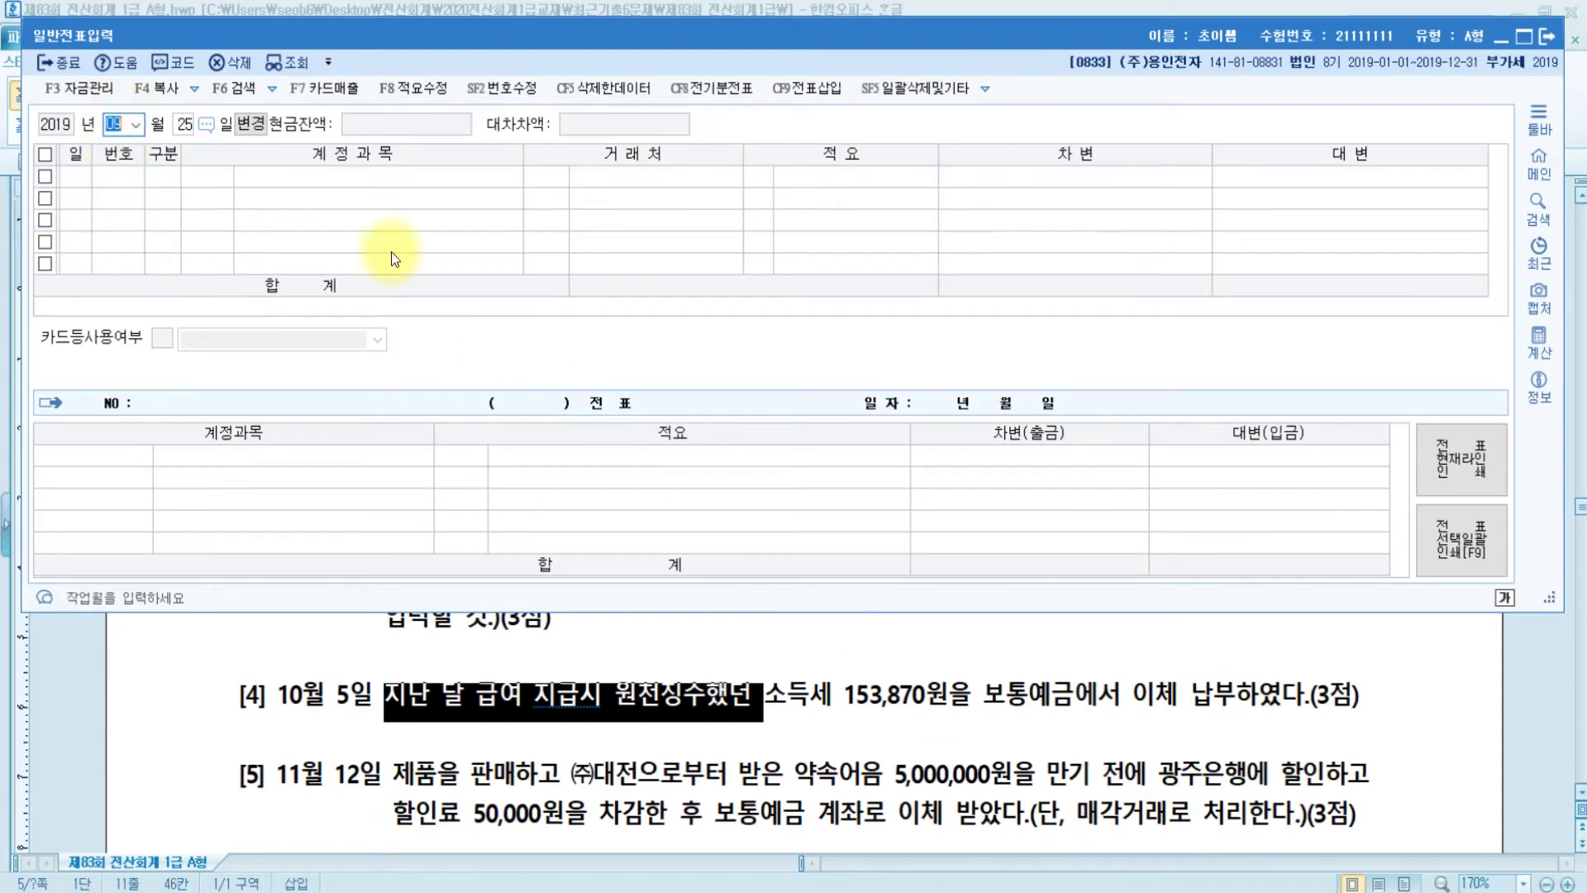
text(10)
key(Return)
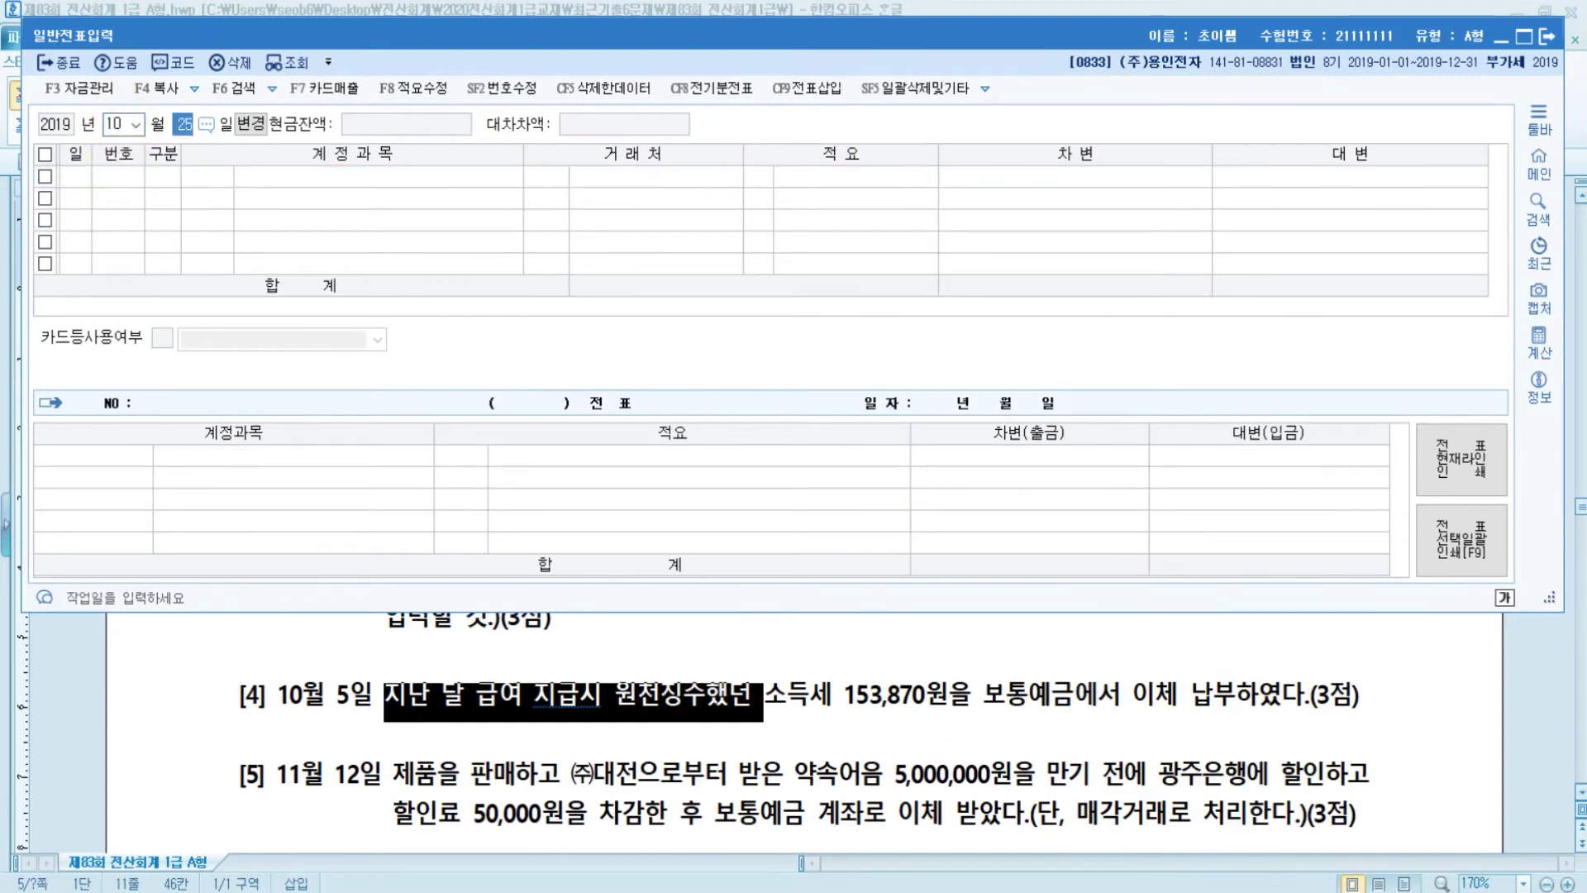
text(5)
key(Return)
Enter a credit line for account 0103 보통예금 with an amount of 153,870, leaving partner and description blank.
text(4)
key(Return)
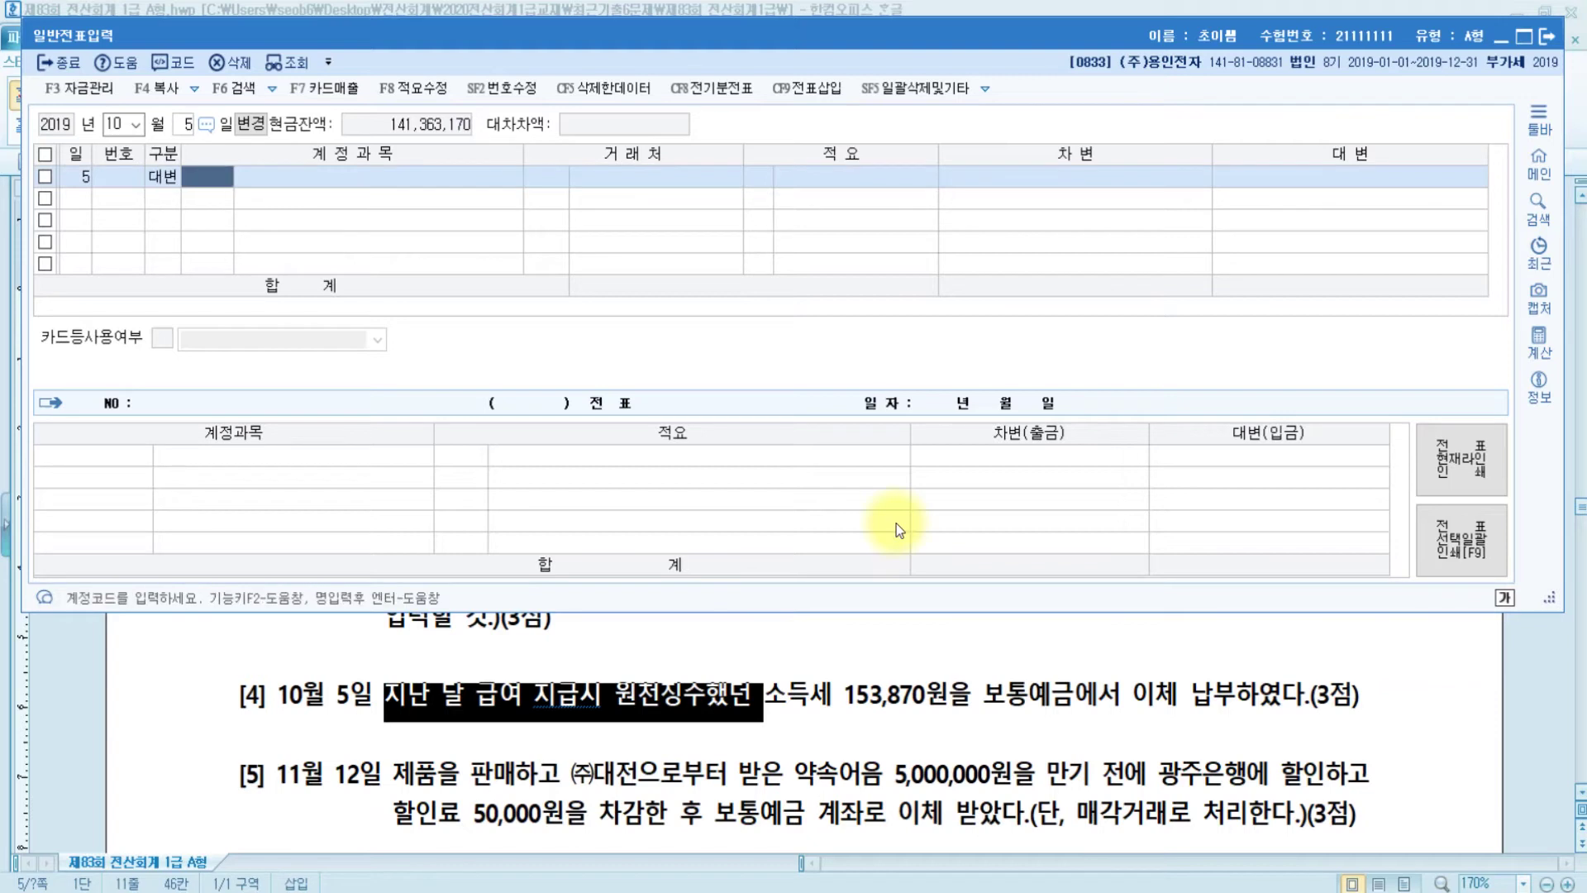
text(보통)
key(Return)
key(Return)
key(Return)
key(Return)
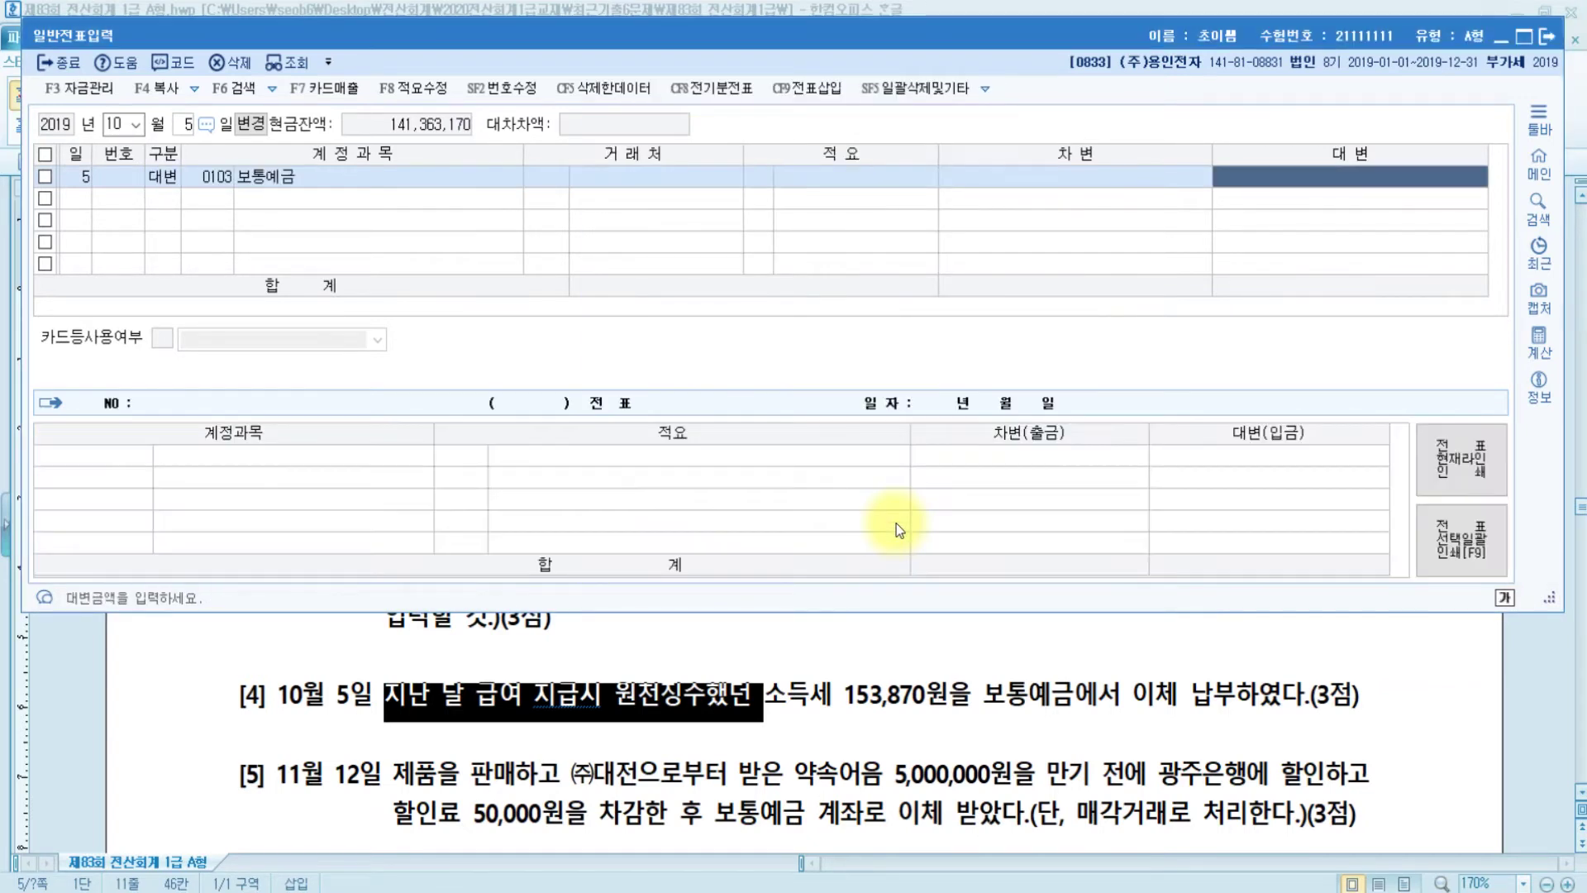
text(153)
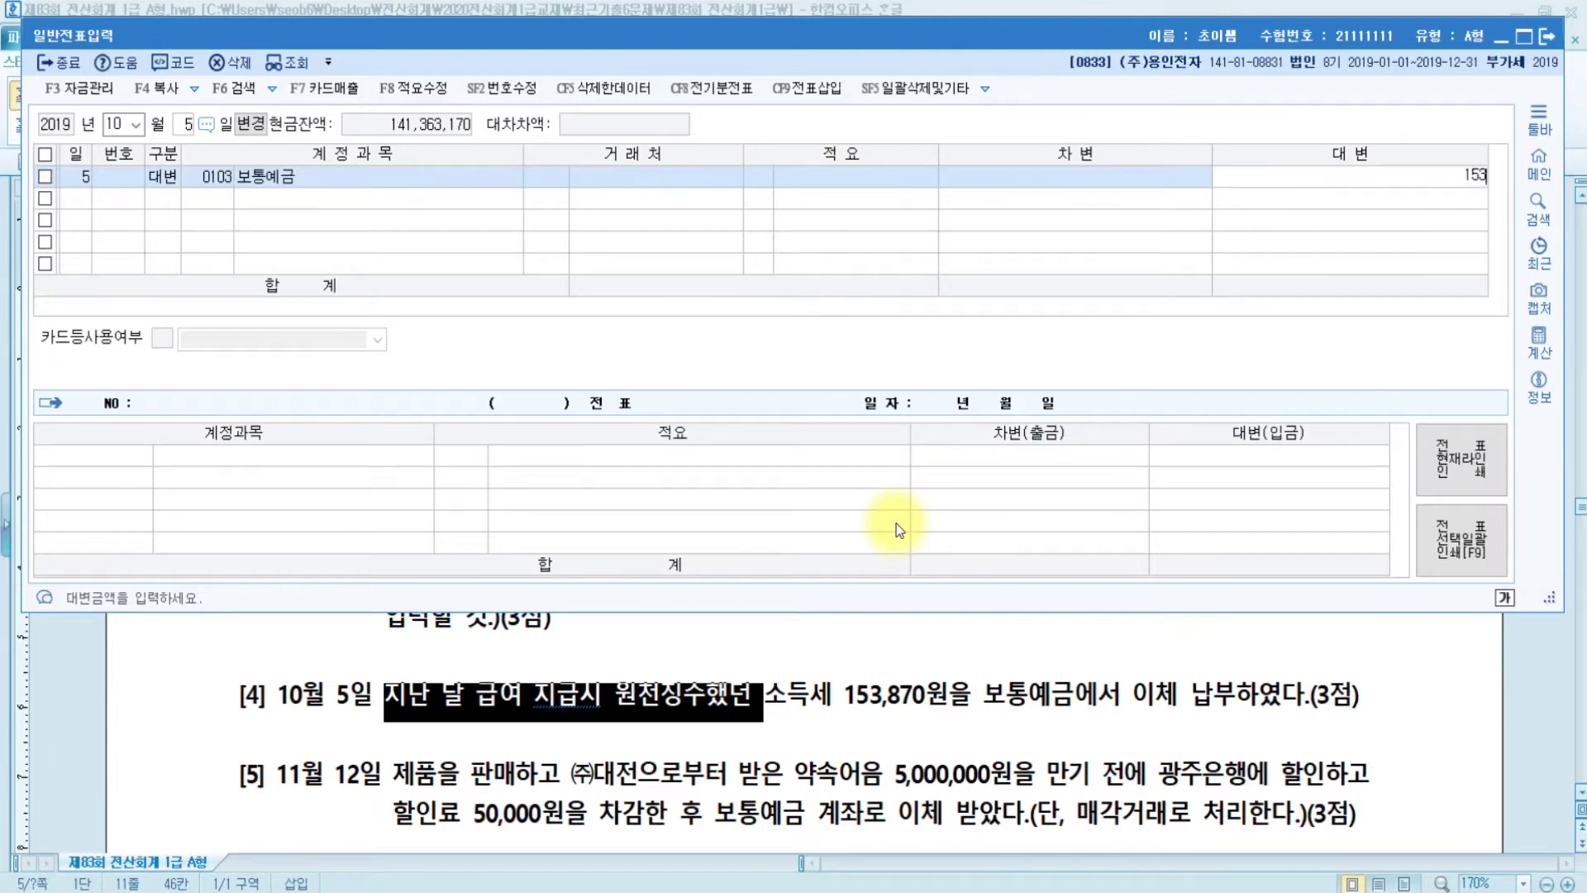
text(,870)
key(Return)
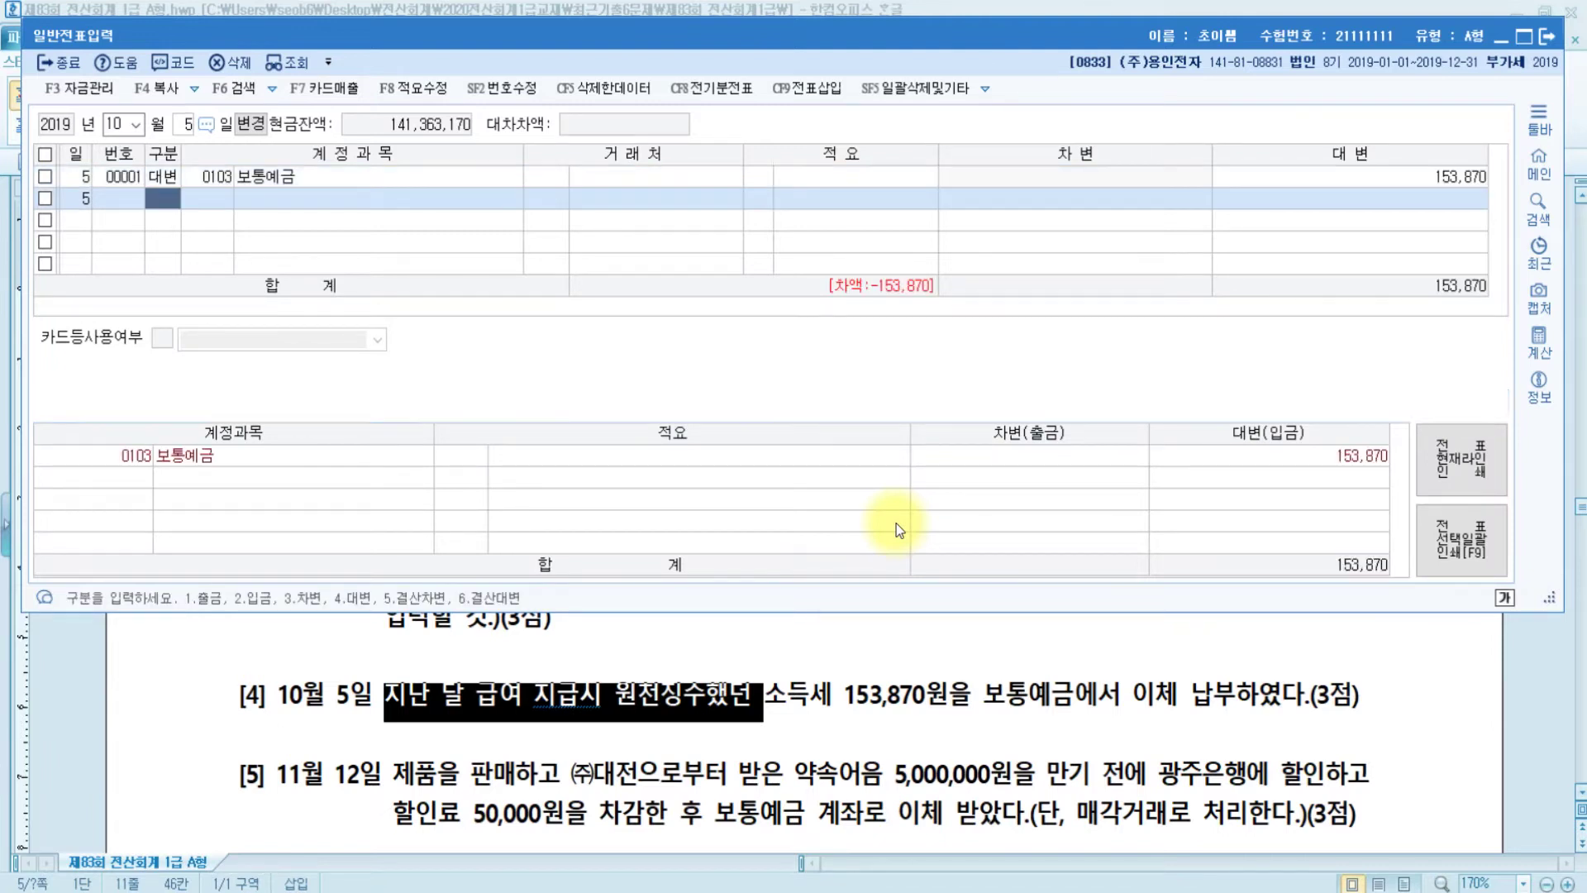
Add a debit line for account 0254 예수금 with 153,870, without partner or description.
text(3)
key(Return)
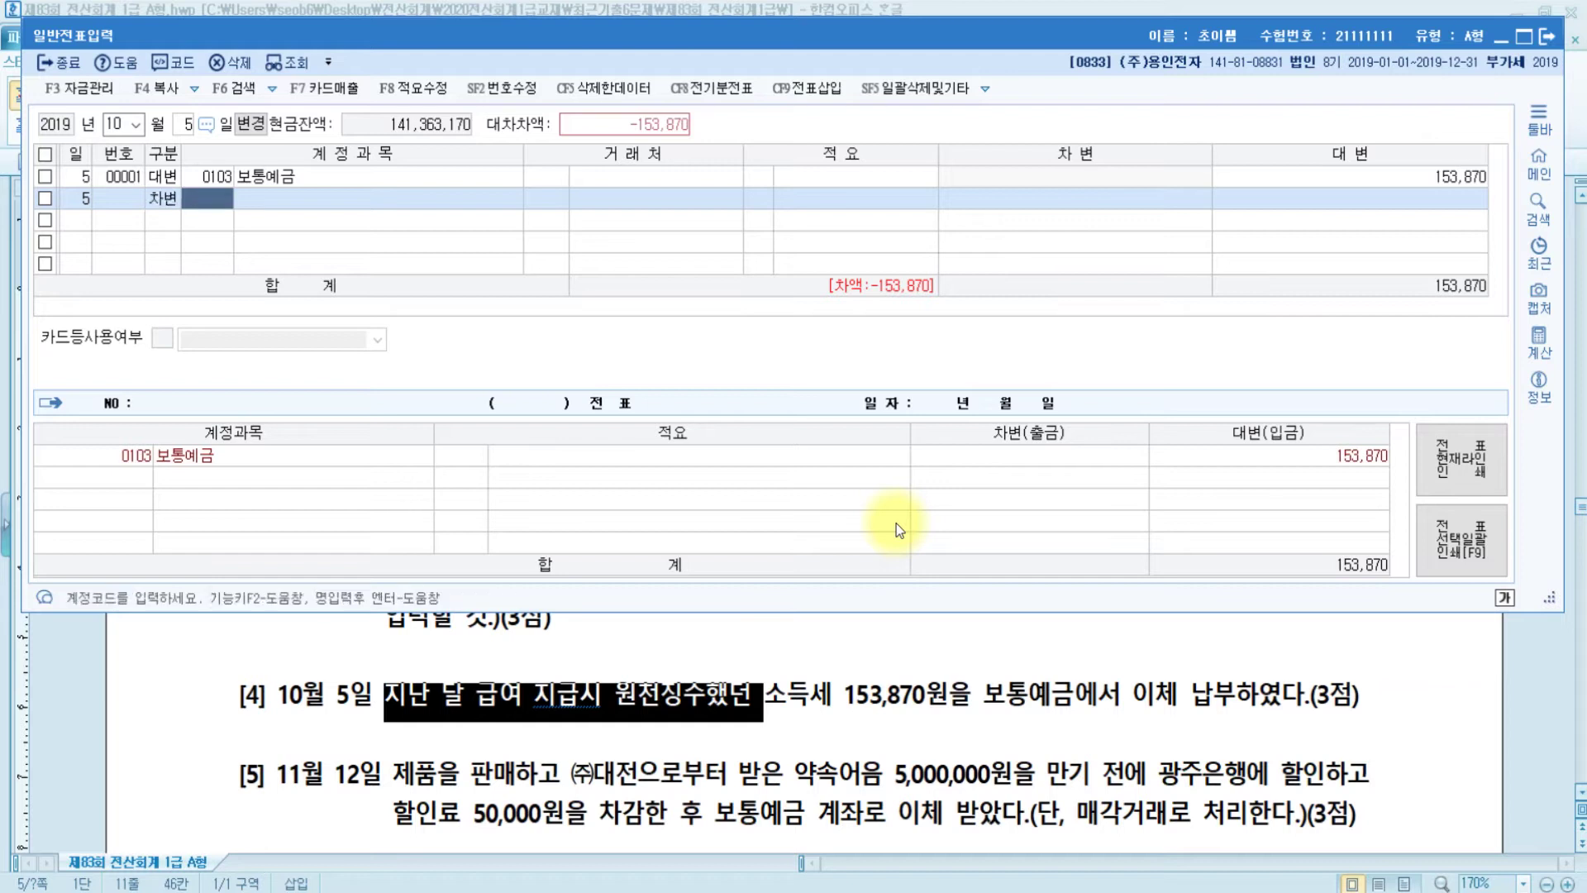
text(0254)
key(Return)
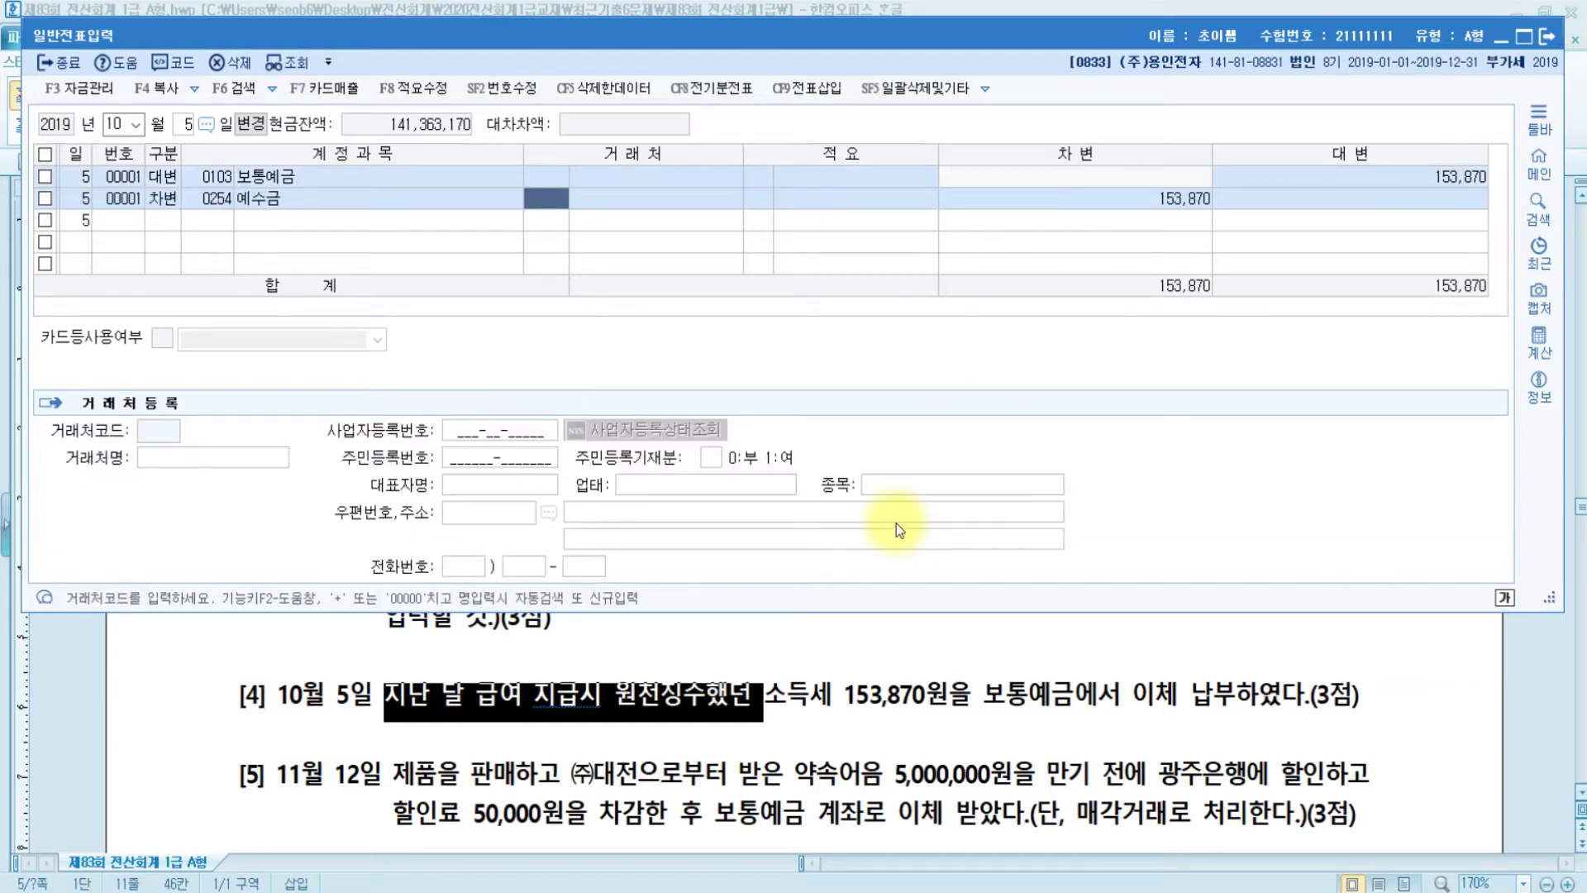
key(Return)
key(Return)
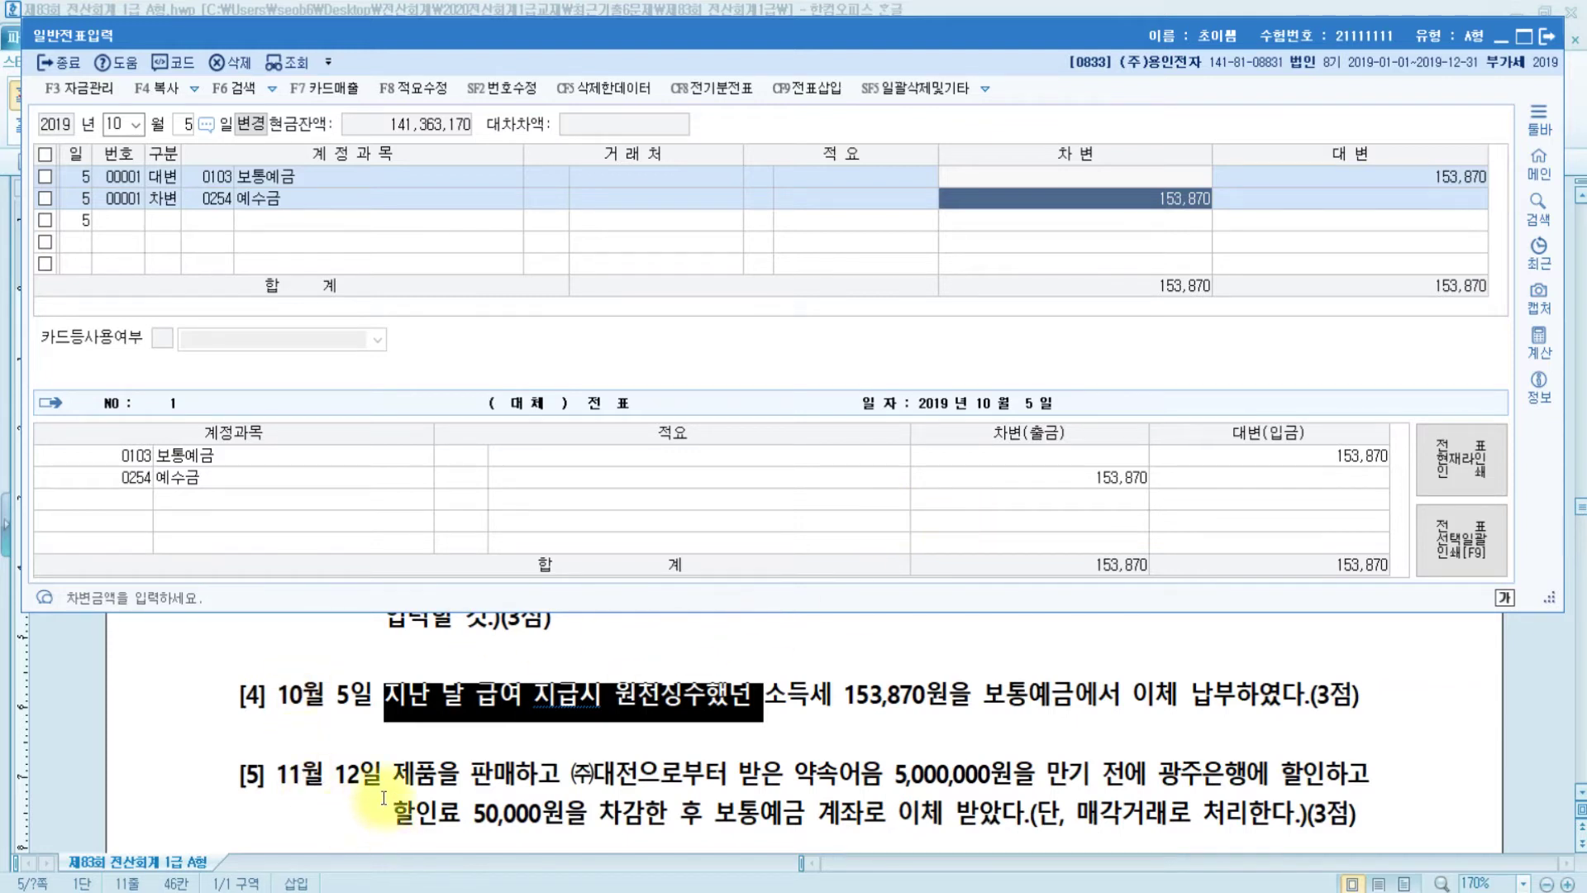
In the Hangul exam document, highlight the text 할인하 in problem [5] in yellow.
click(492, 777)
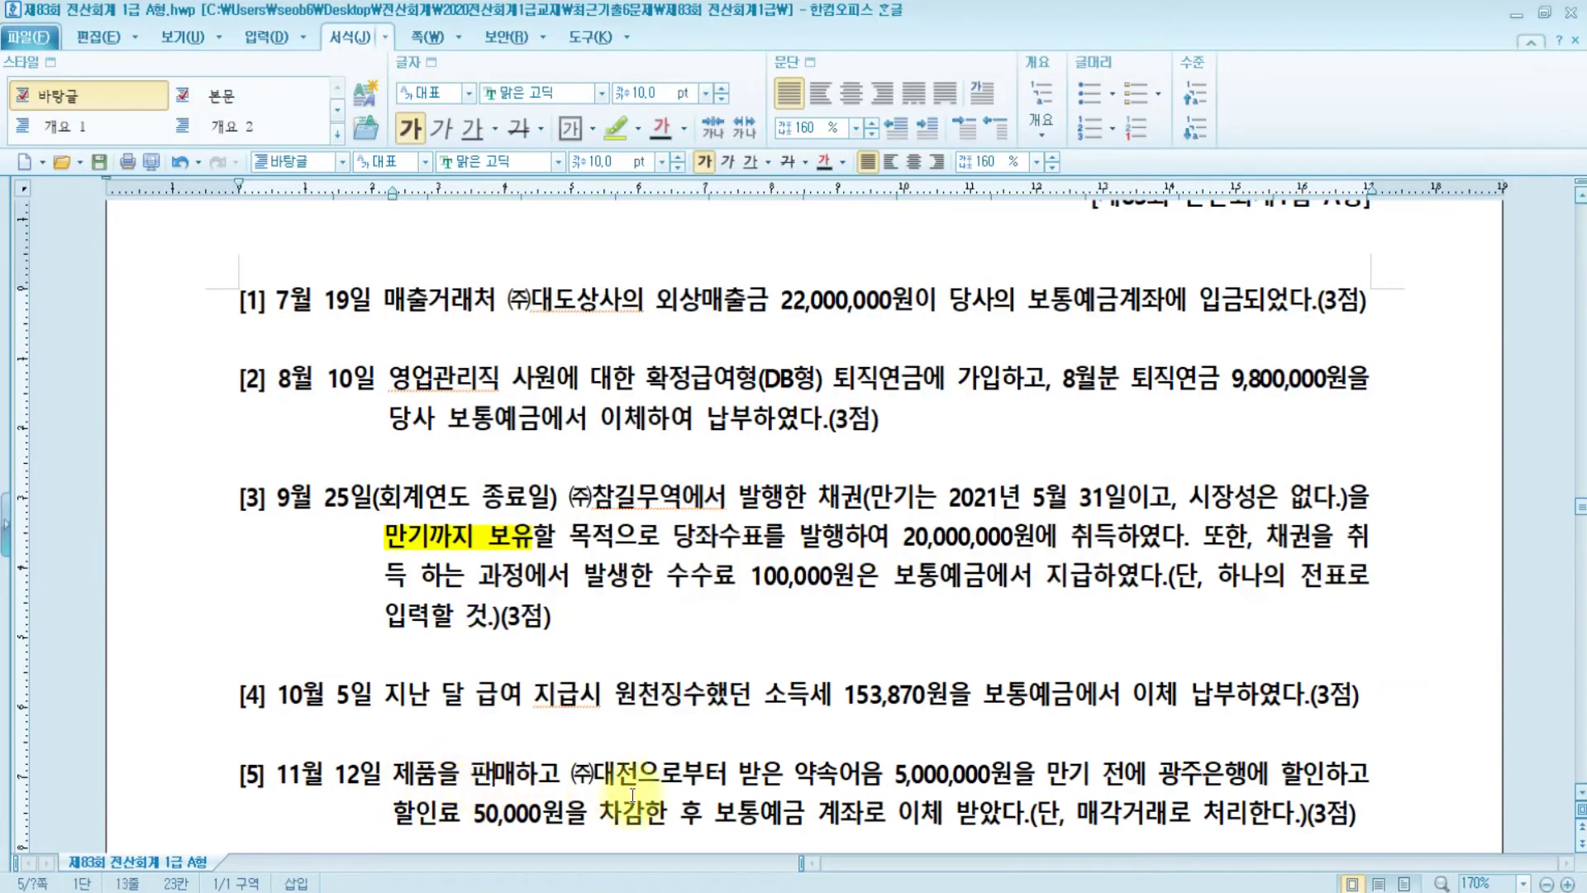
scroll(872, 773, down, 1)
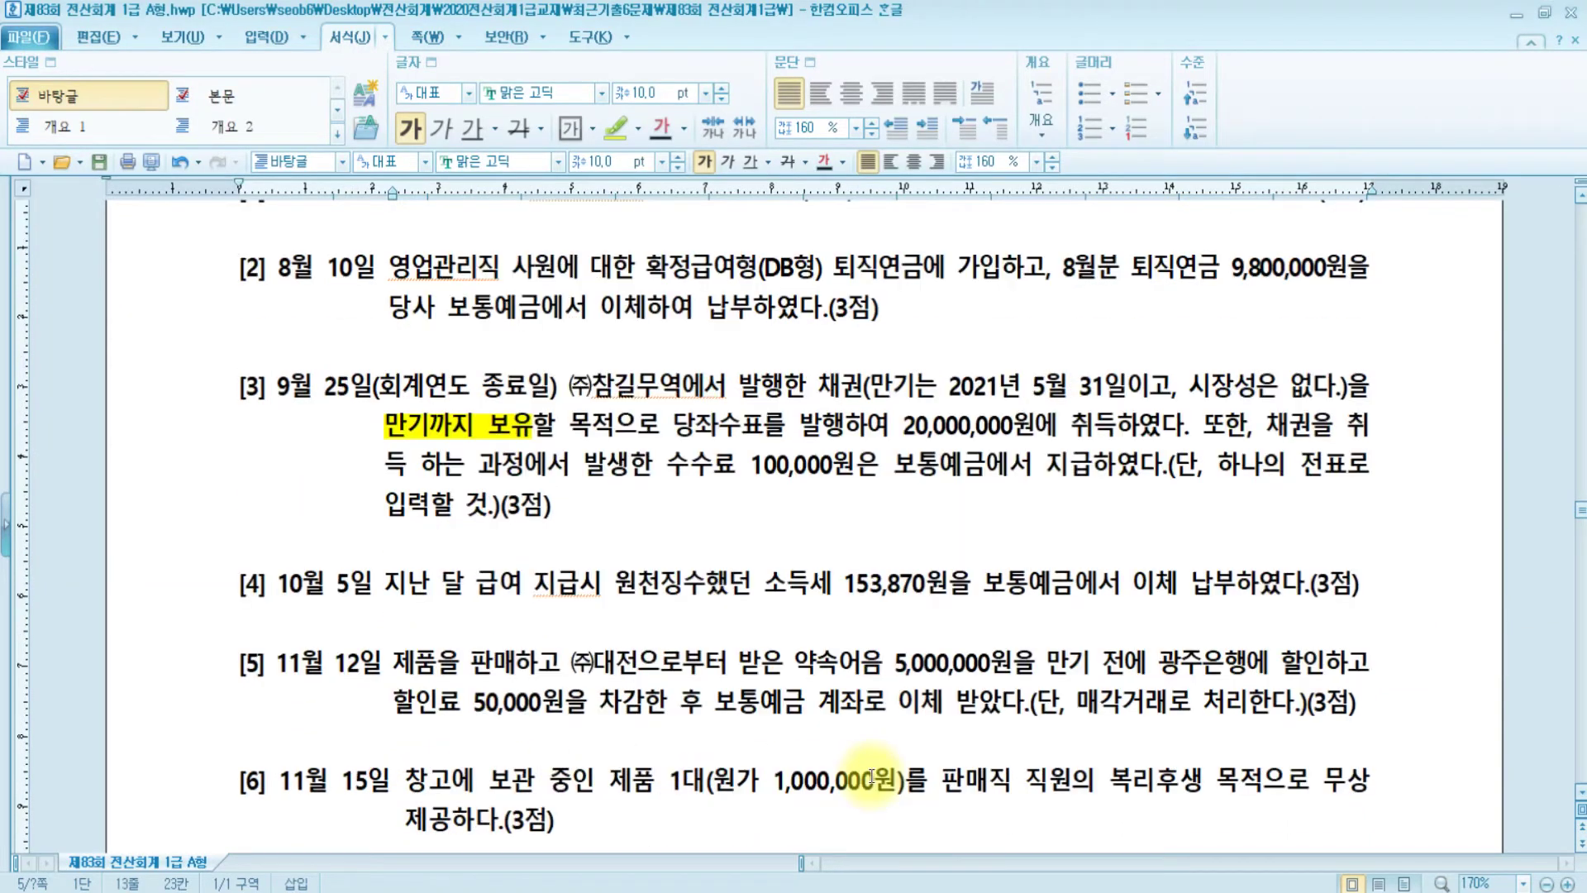
scroll(1046, 683, up, 1)
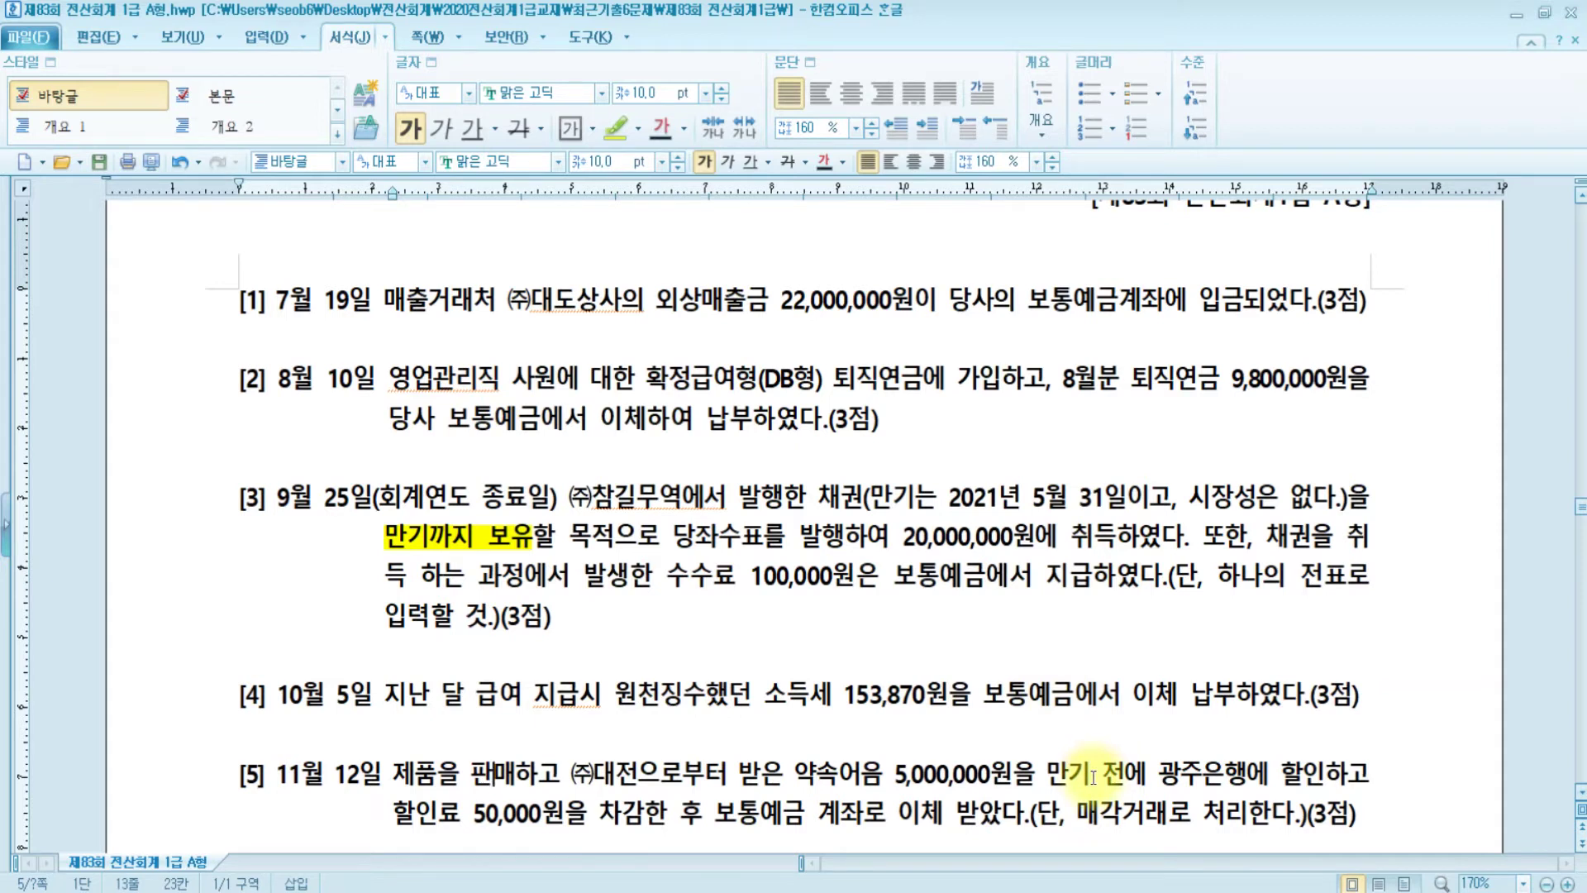
drag(1278, 769, 1346, 772)
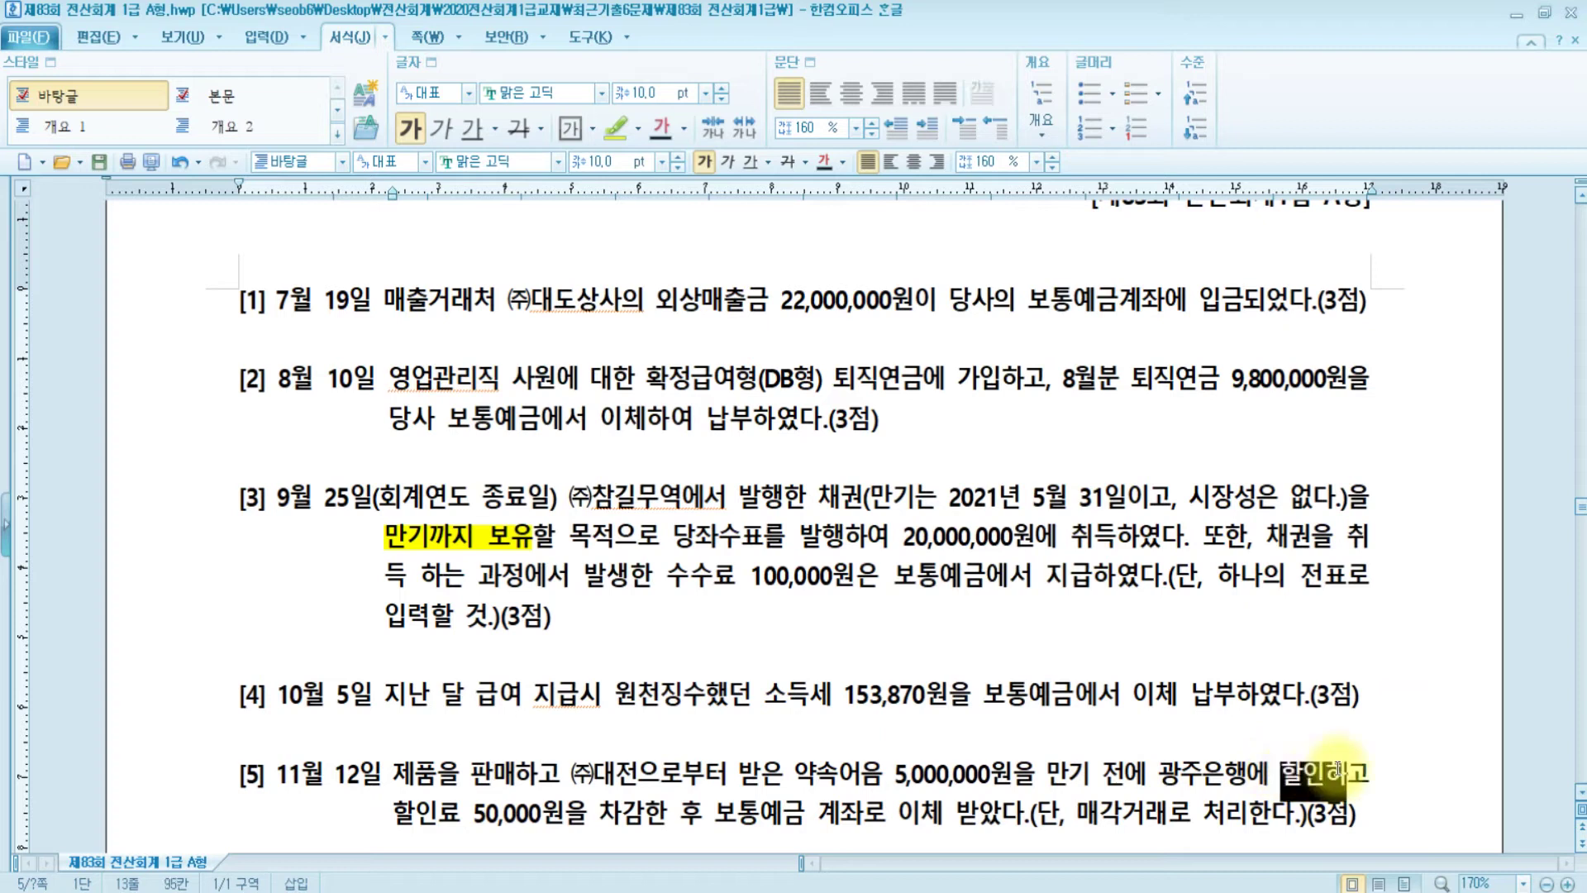
click(611, 129)
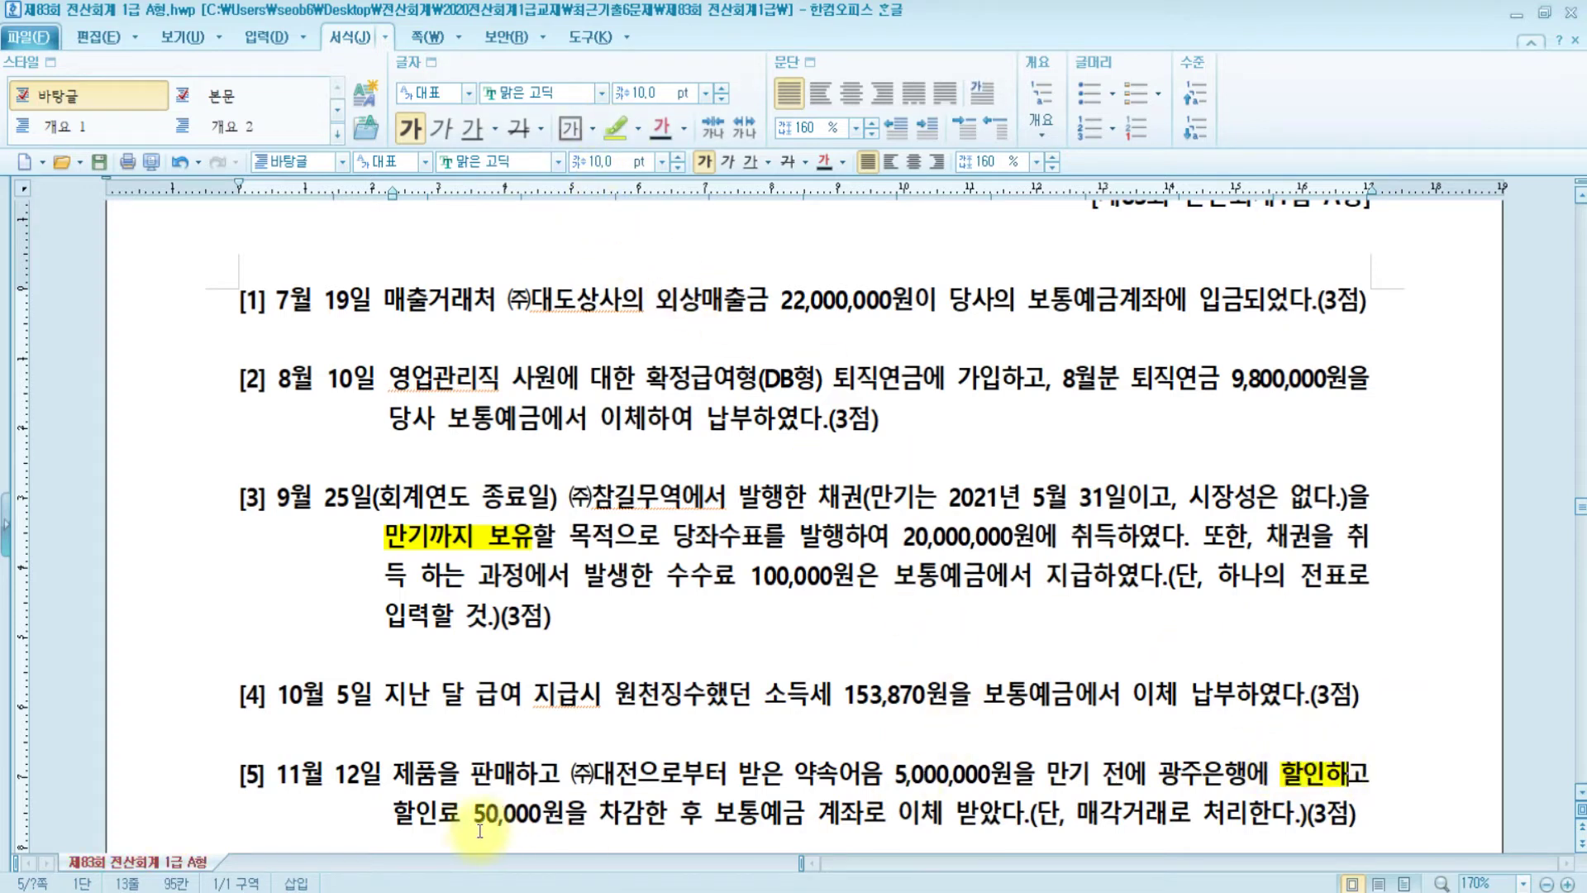
Select the phrase 50,000원을 차감한 후 in problem [5] and review the discounting conditions.
drag(476, 813, 713, 826)
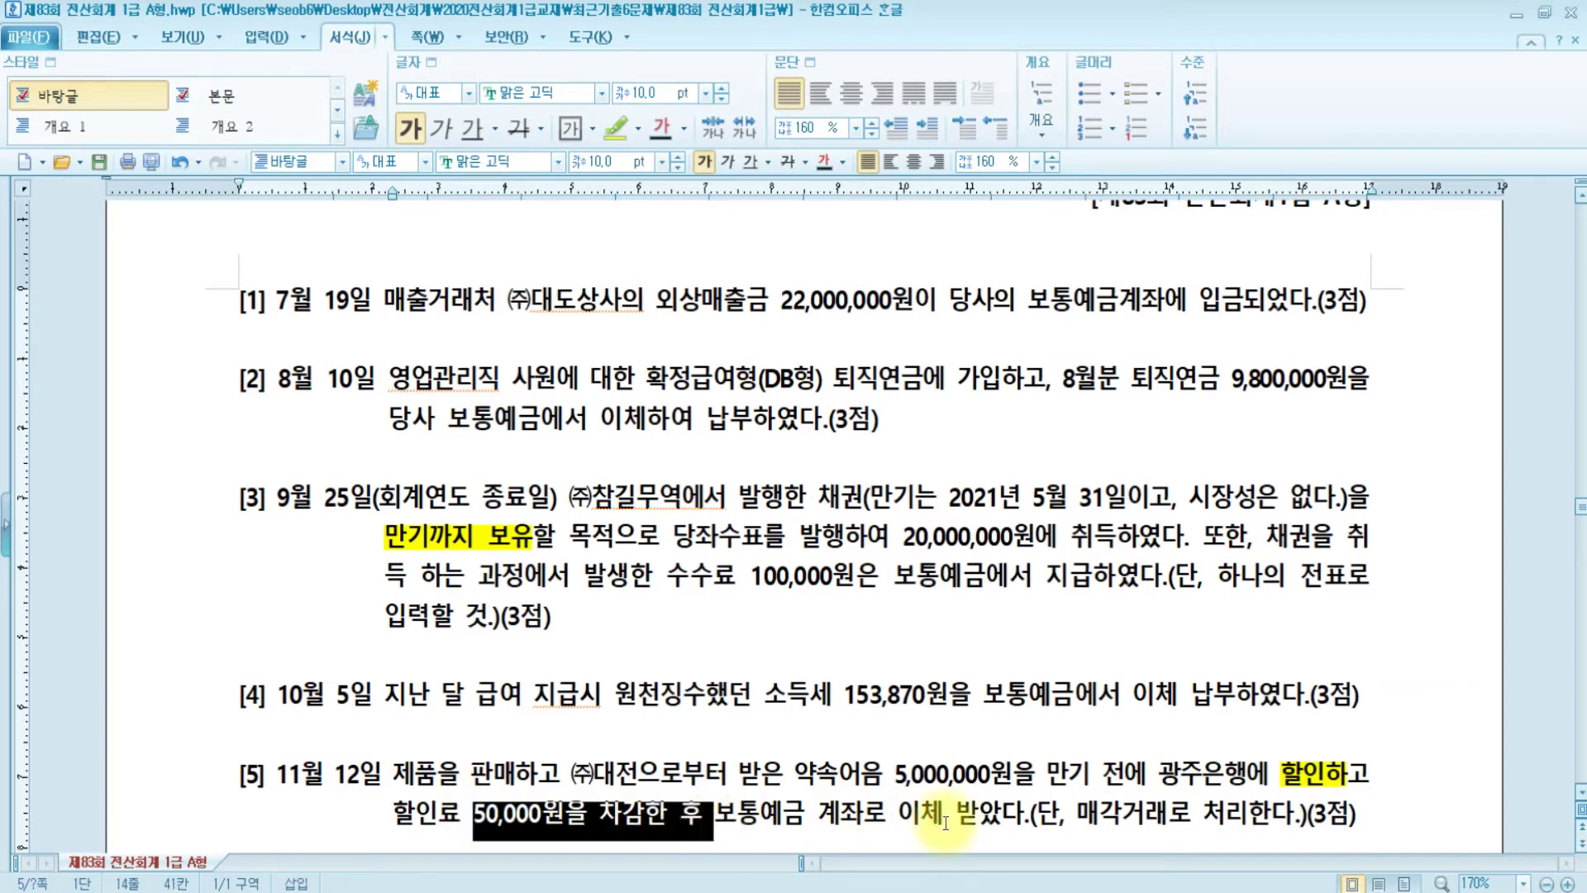
scroll(942, 821, down, 3)
scroll(1157, 768, up, 3)
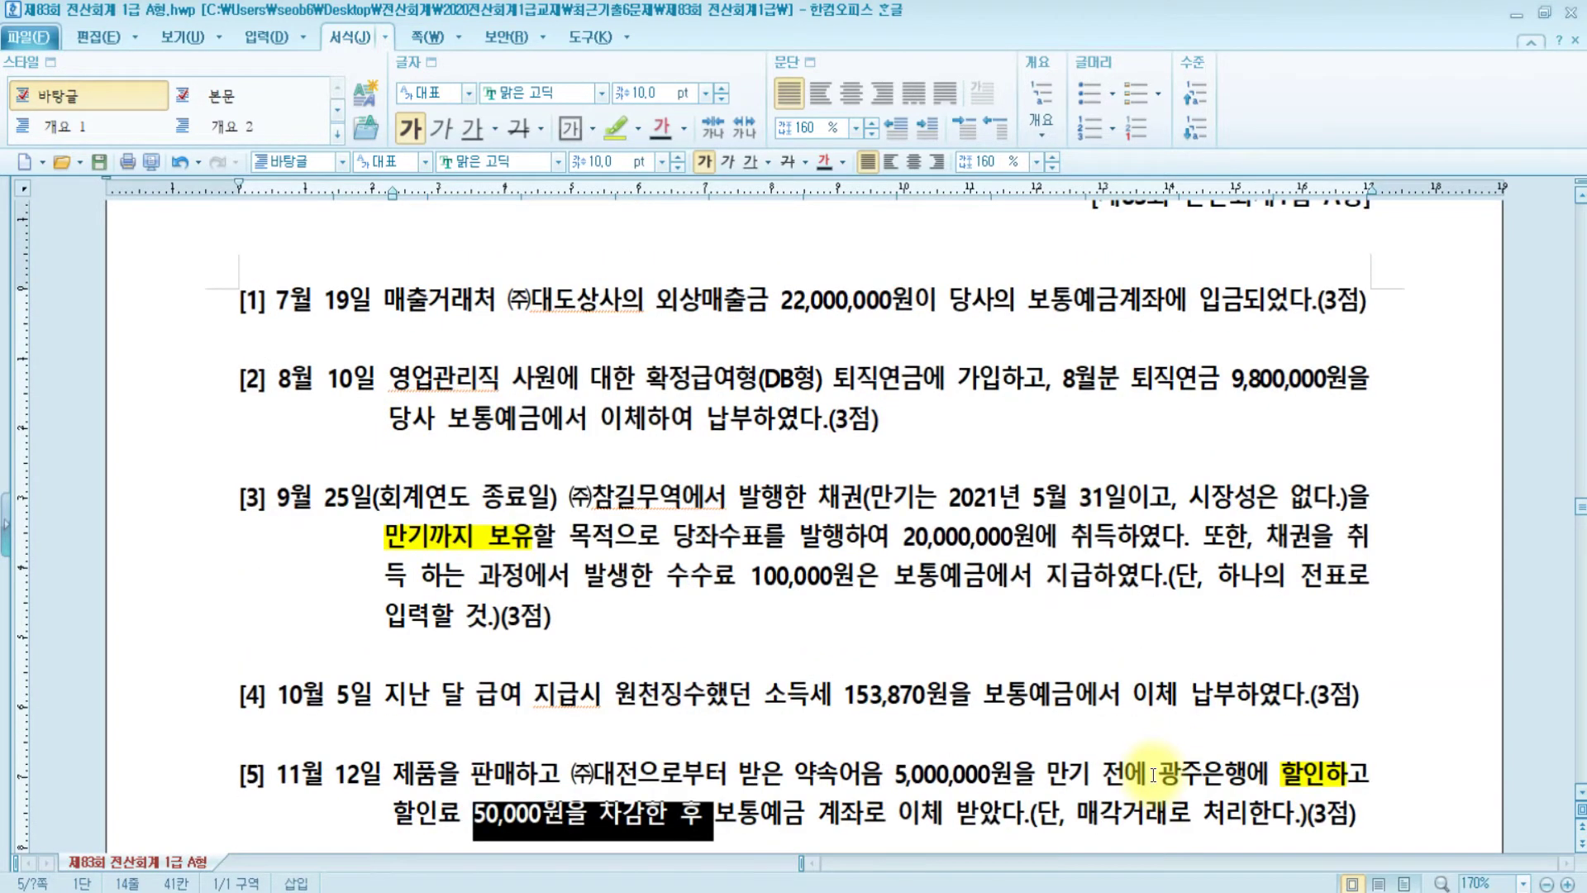
Switch to KcLep's general voucher entry and set the voucher date to November 12.
key(alt+Tab)
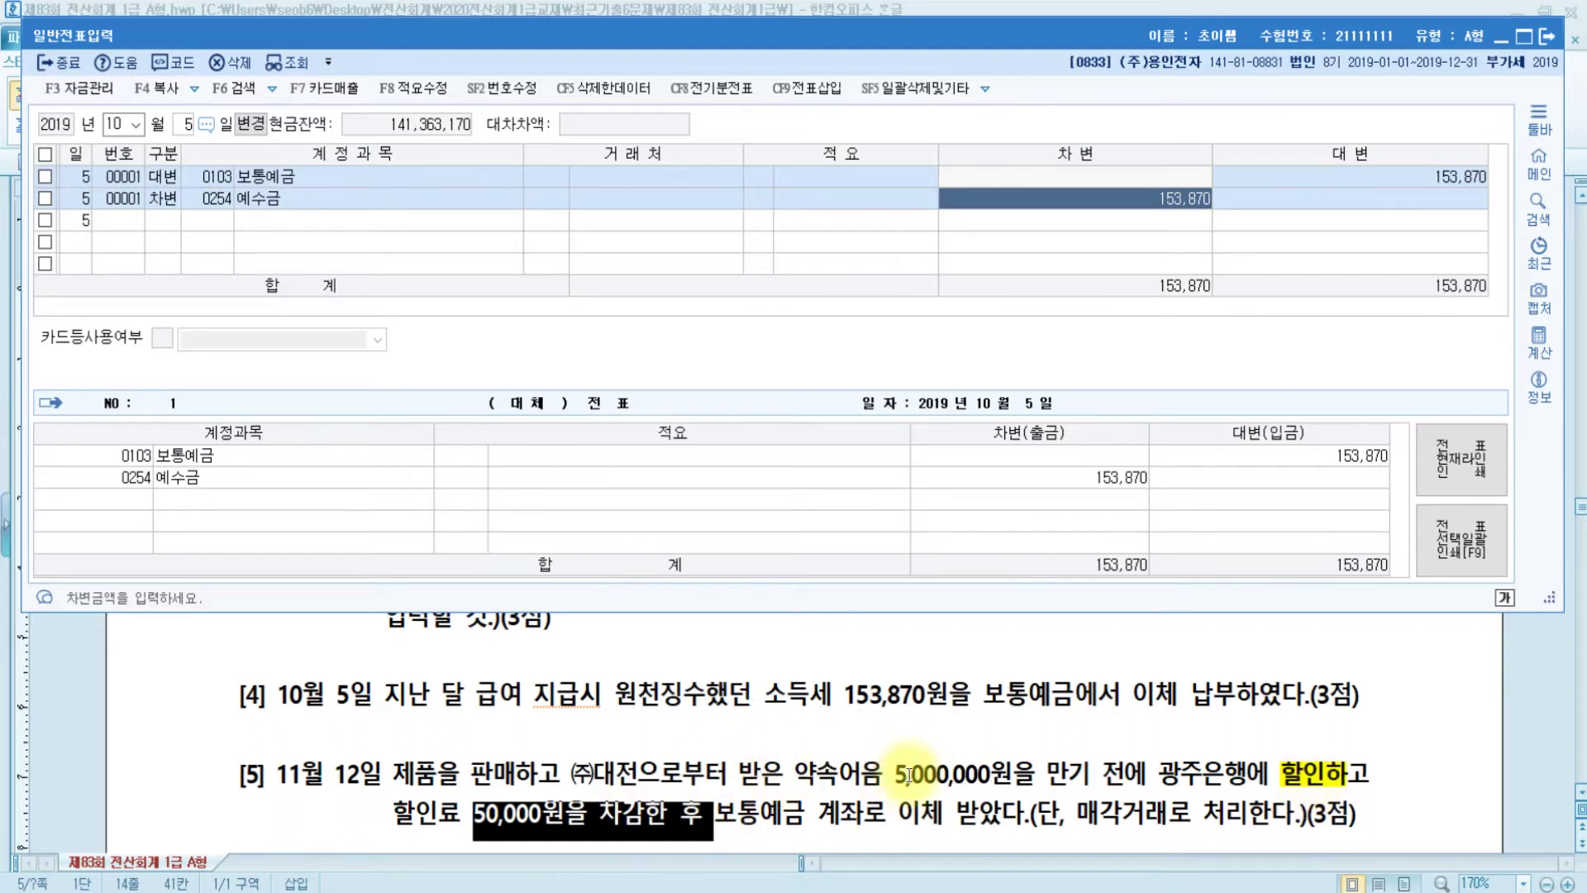
click(99, 125)
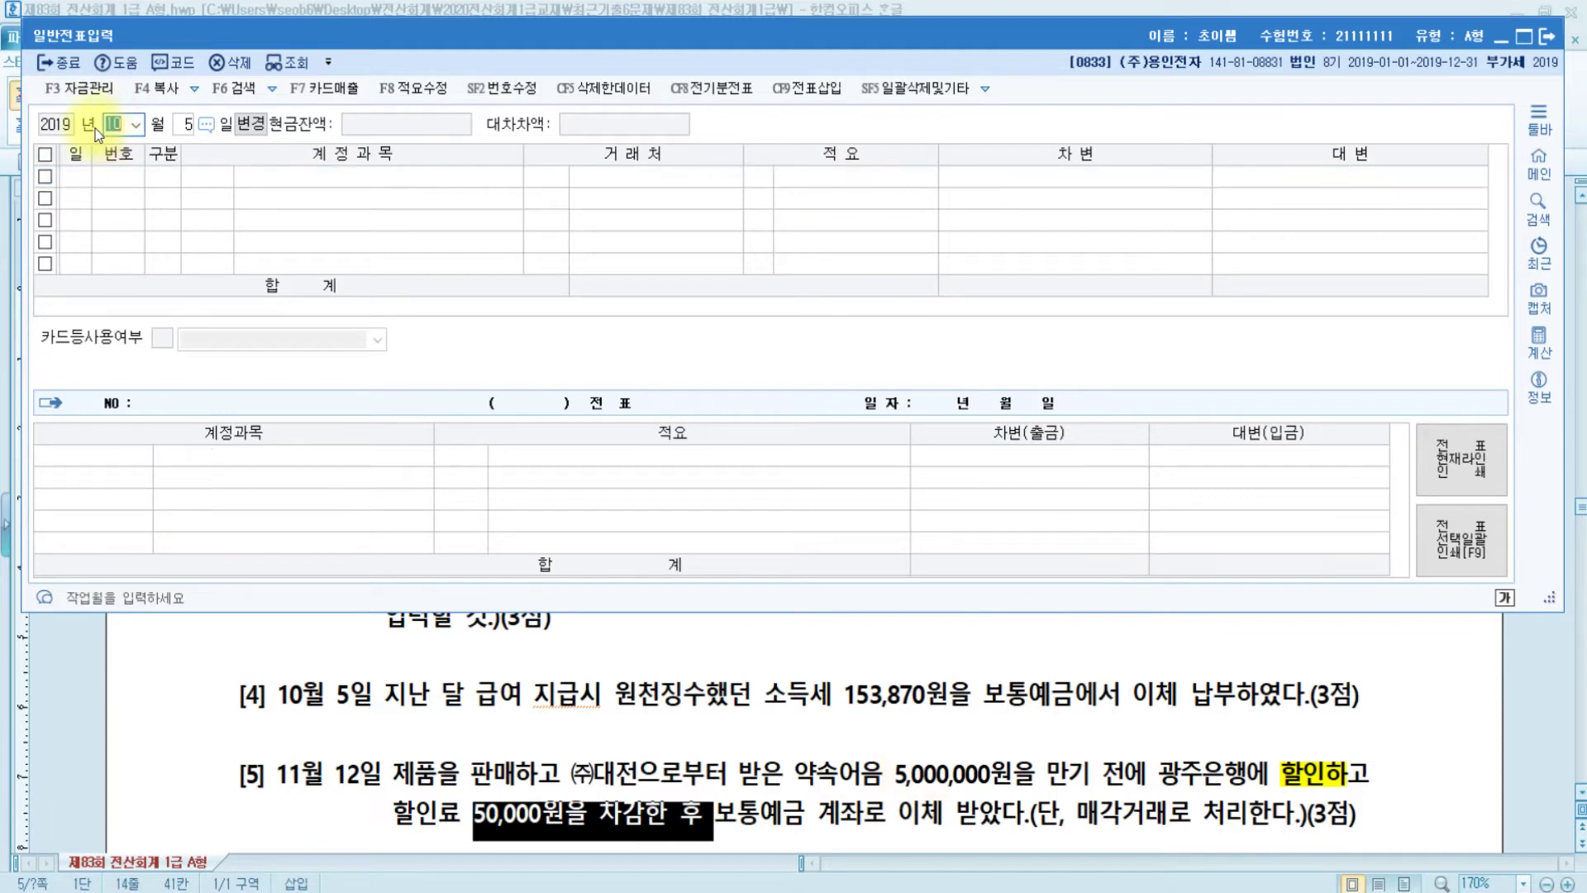
text(11)
key(Return)
text(12)
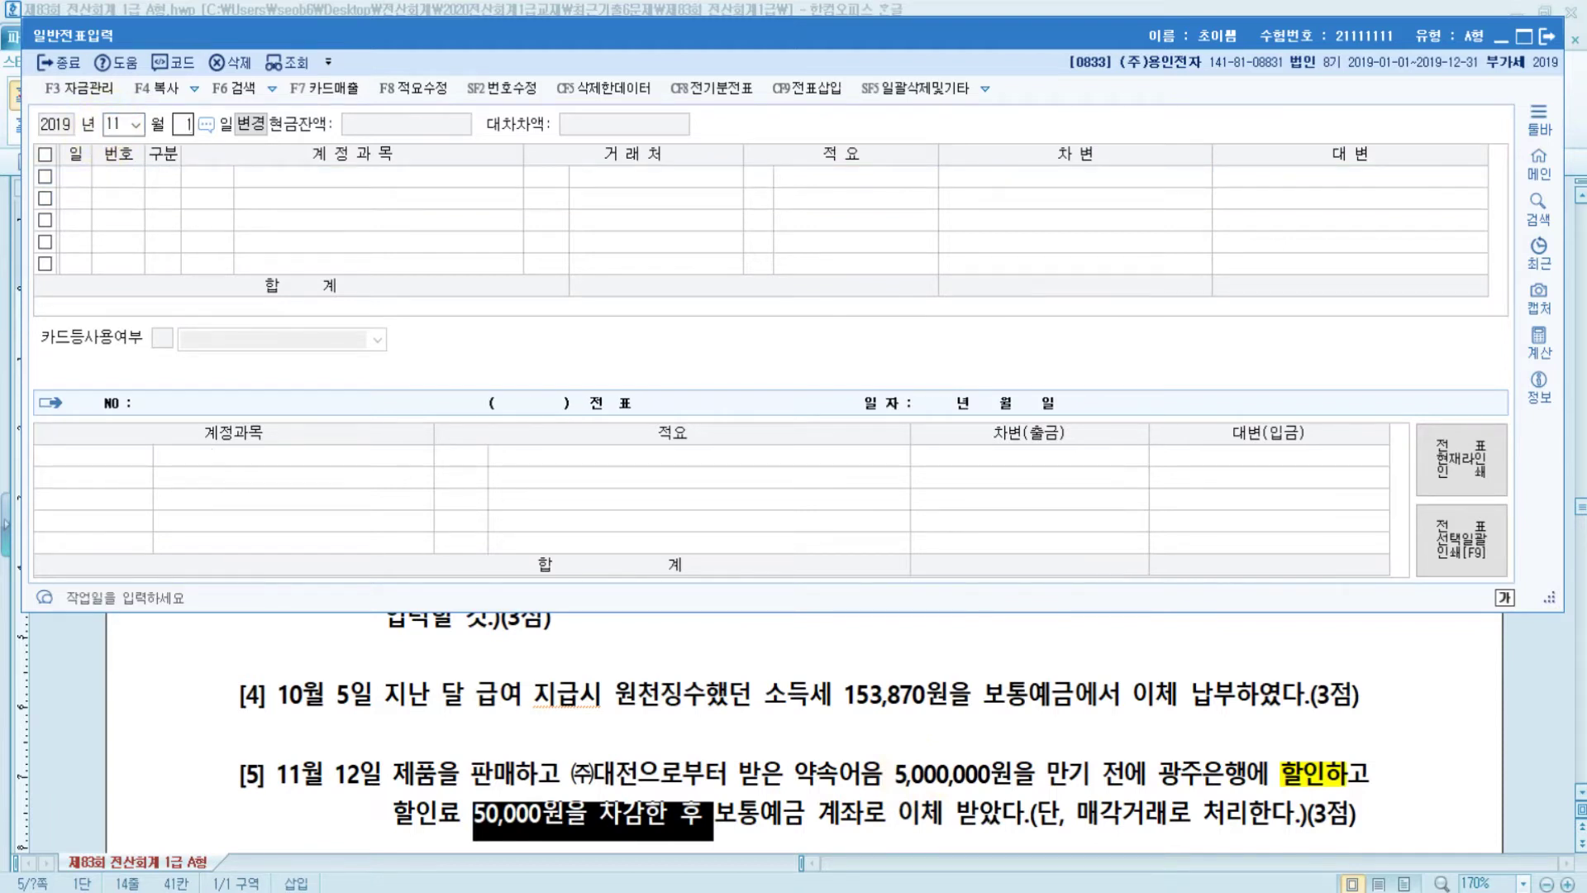
key(Return)
Enter a credit line for account 0110 받을어음 with partner 01101 (주)대전, no description and an amount of 5,000,000.
text(4)
key(Return)
text(받을)
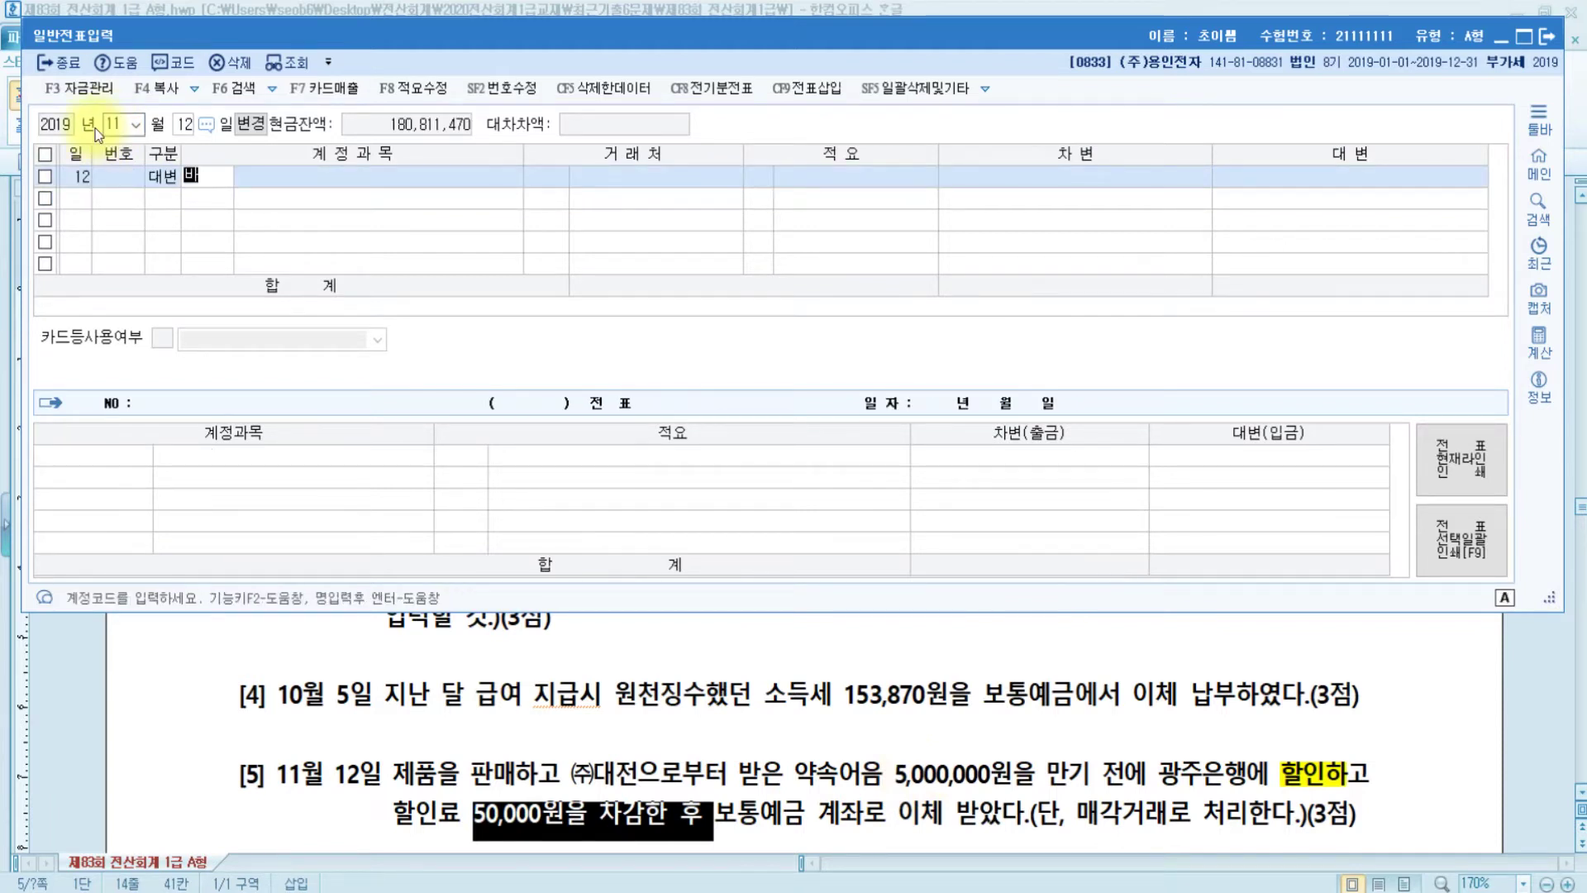
key(Return)
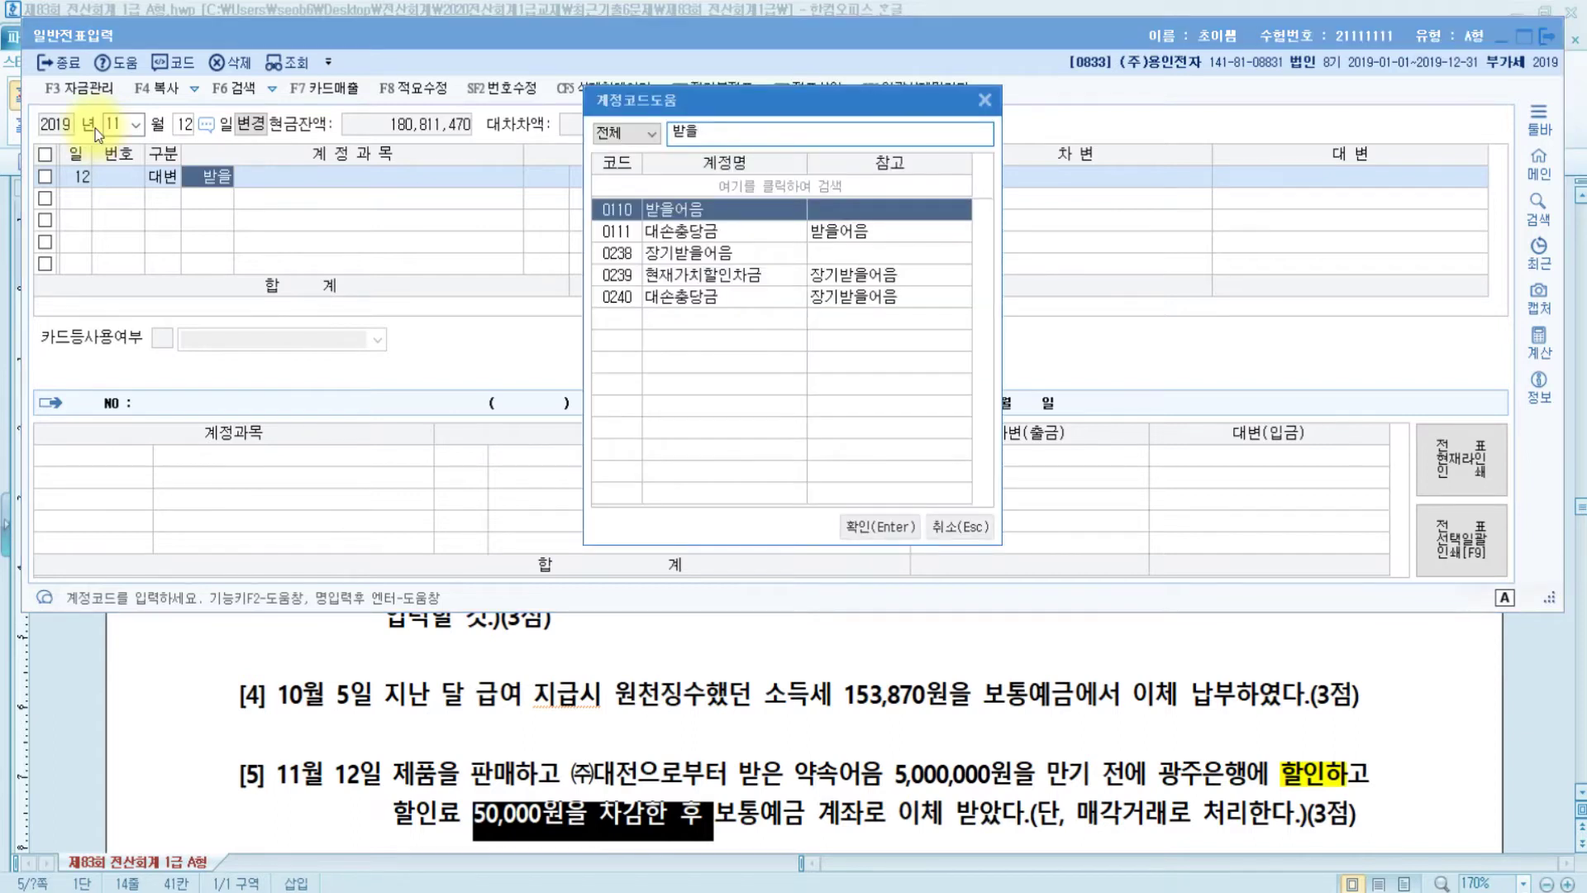
key(Return)
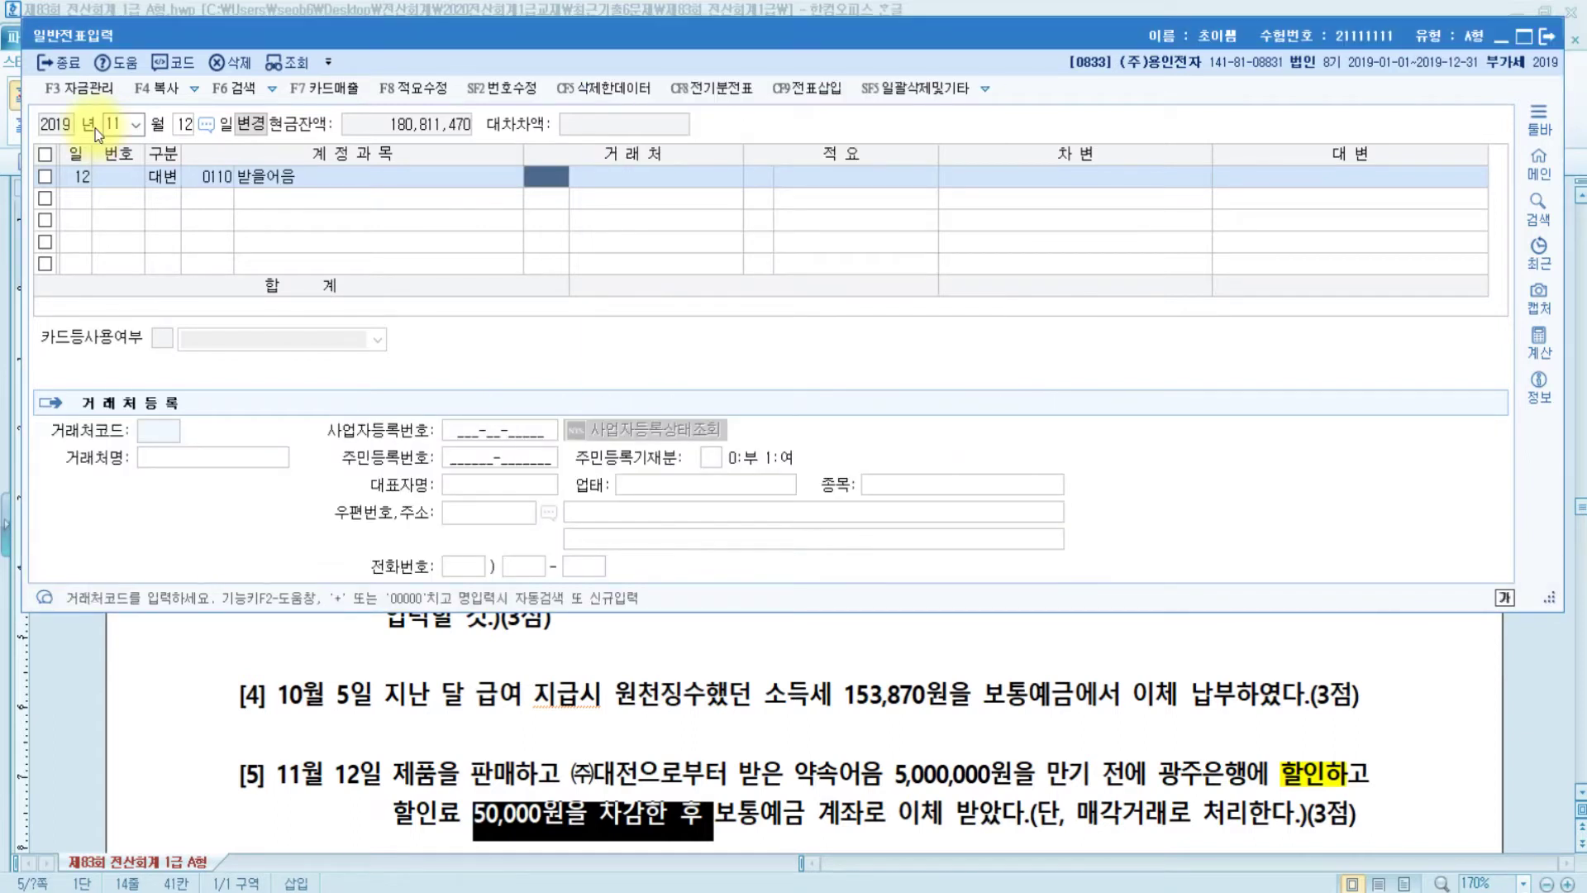
text(대전)
key(Return)
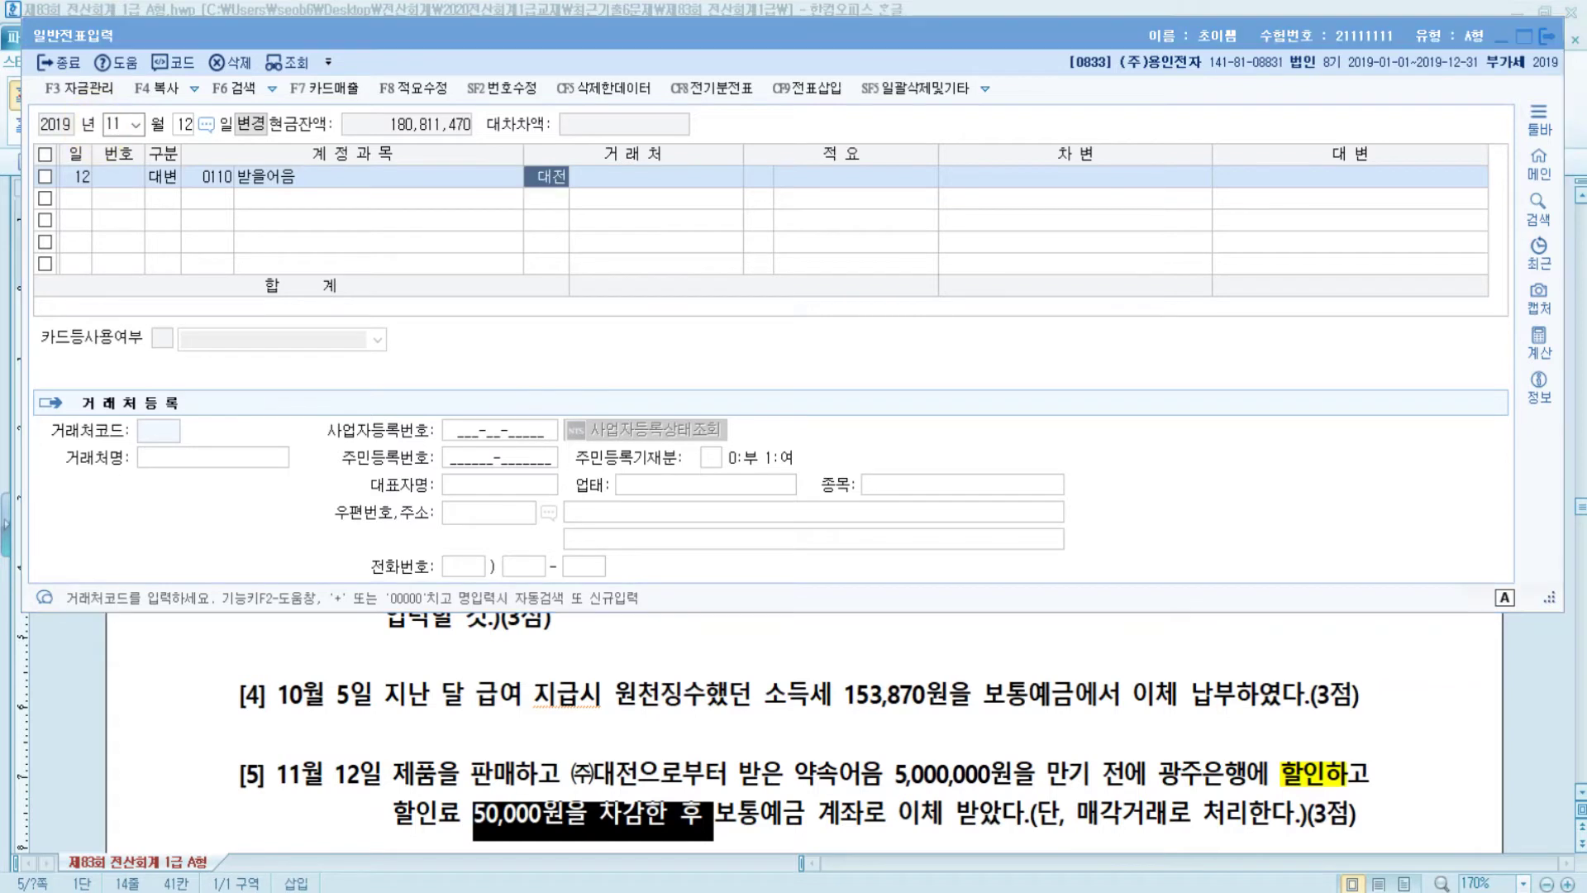
key(Return)
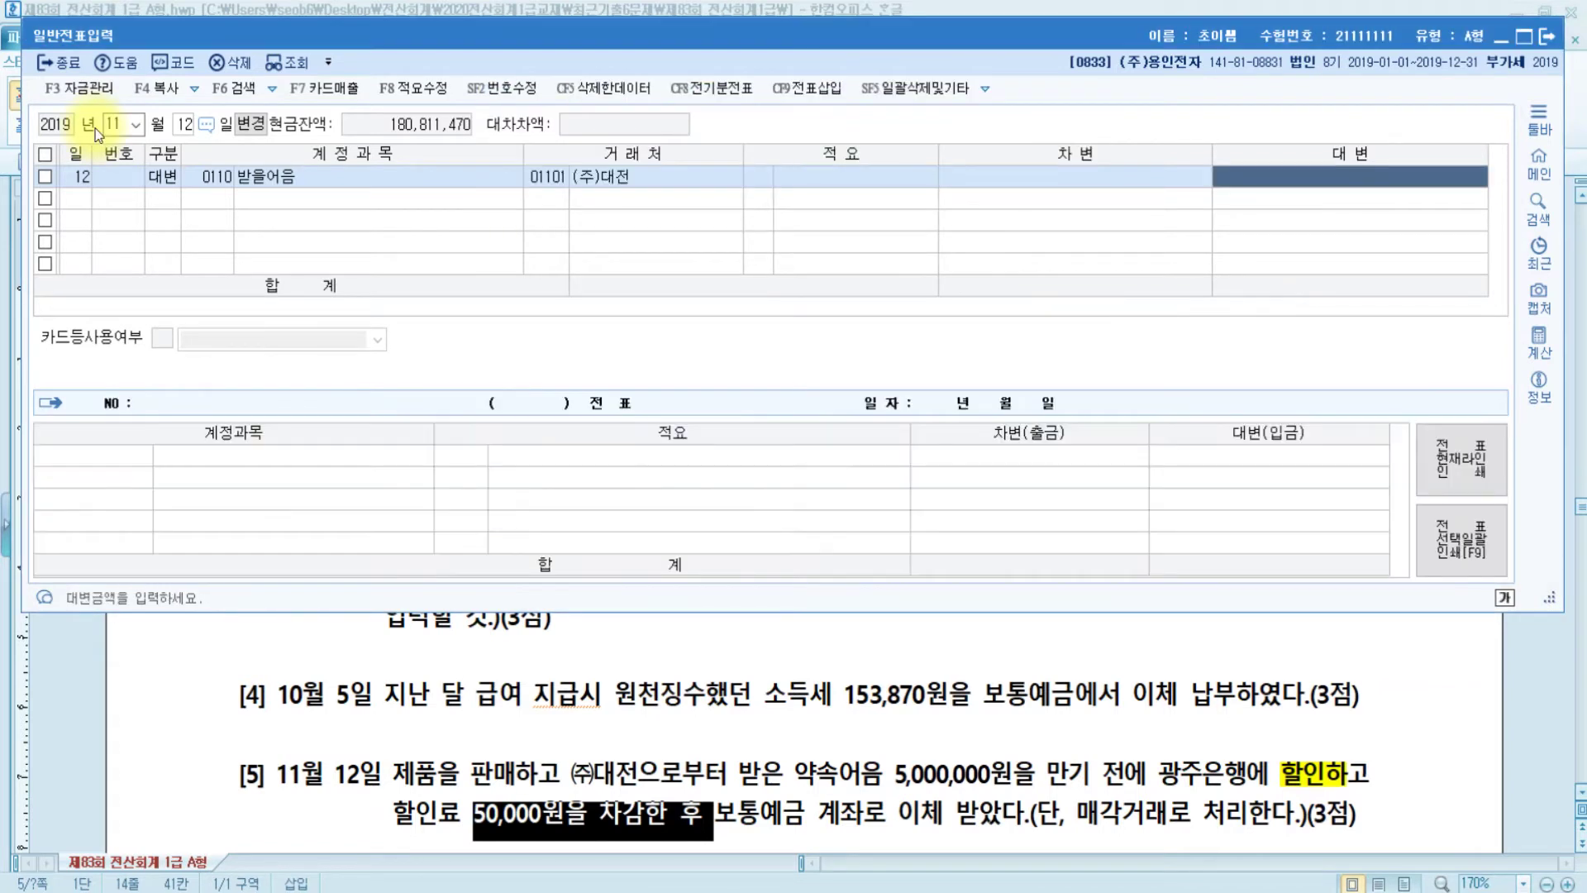
text(5000000)
key(Return)
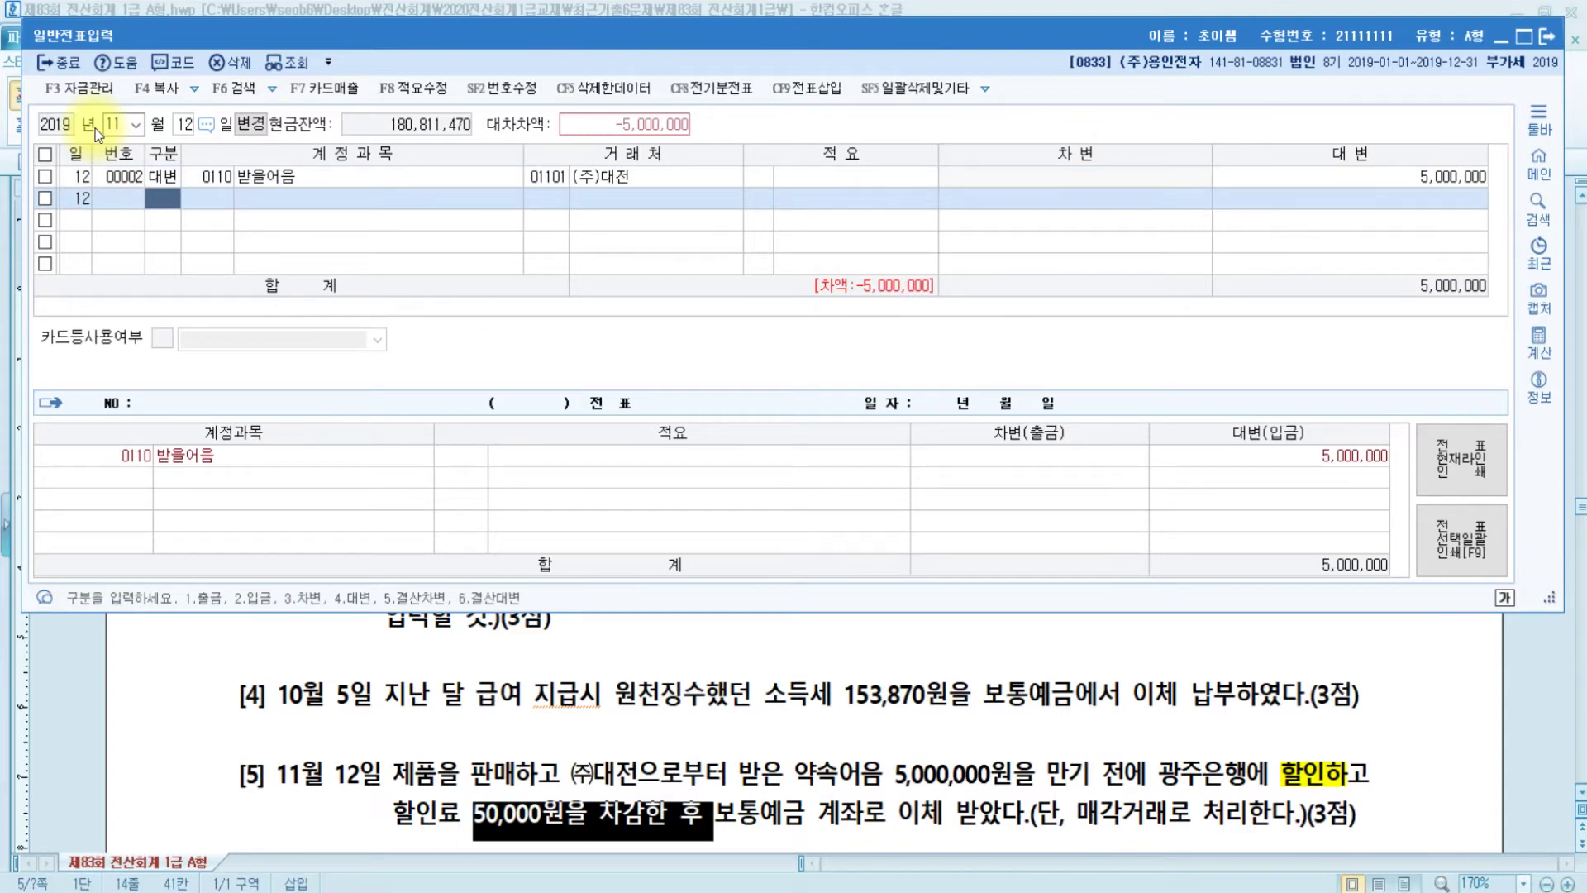
Add a debit line for account 0956 매출채권처분손실 with 50,000, leaving partner and description blank.
text(3매추ㄹ)
key(Return)
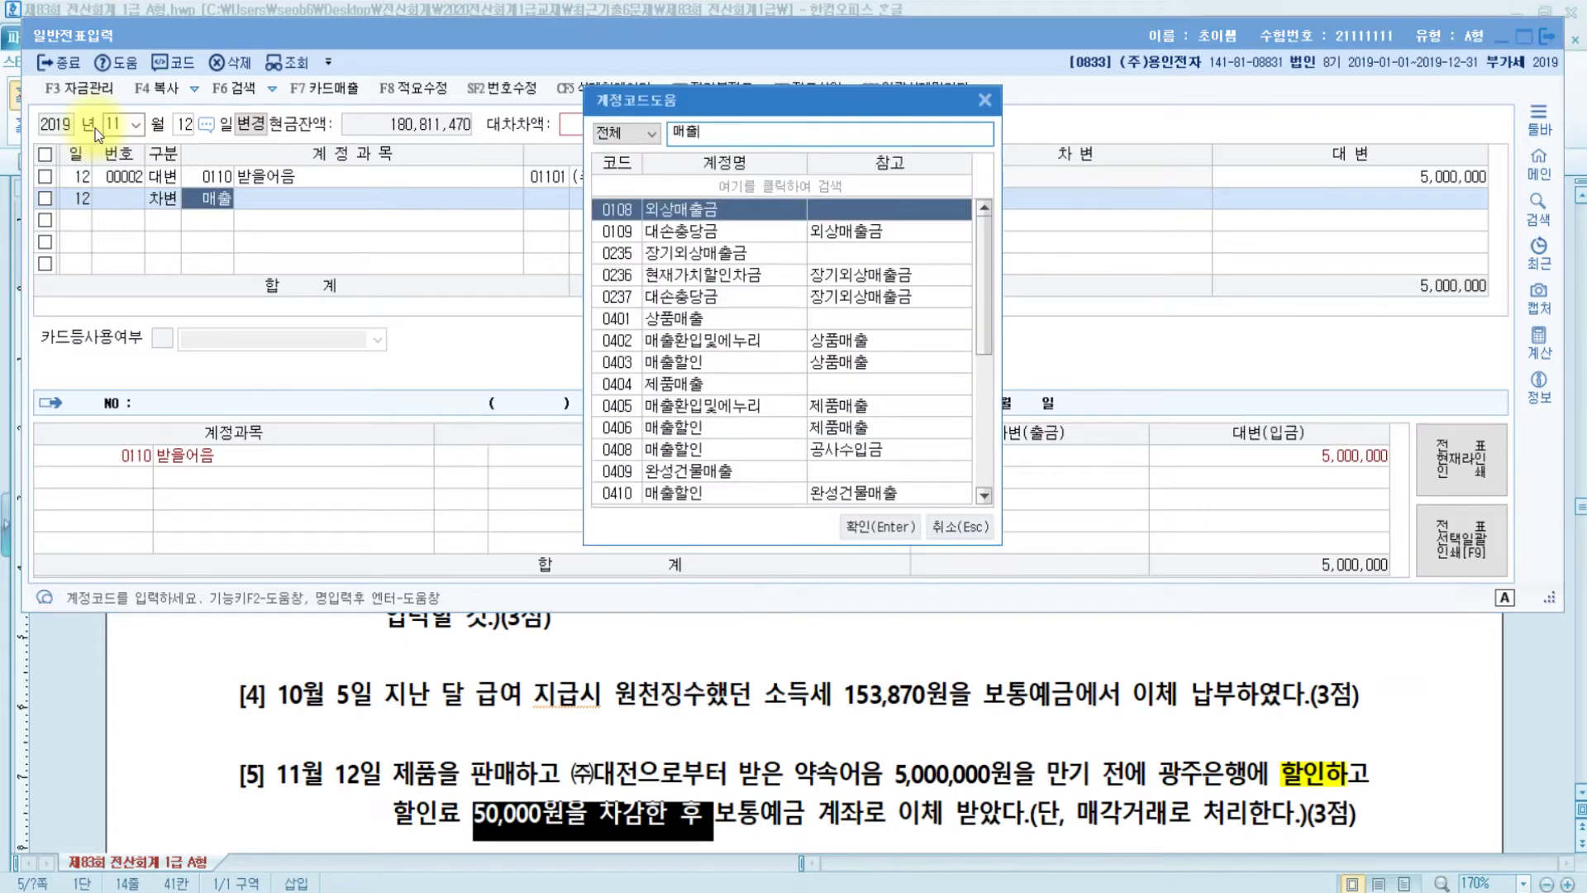
text(채권)
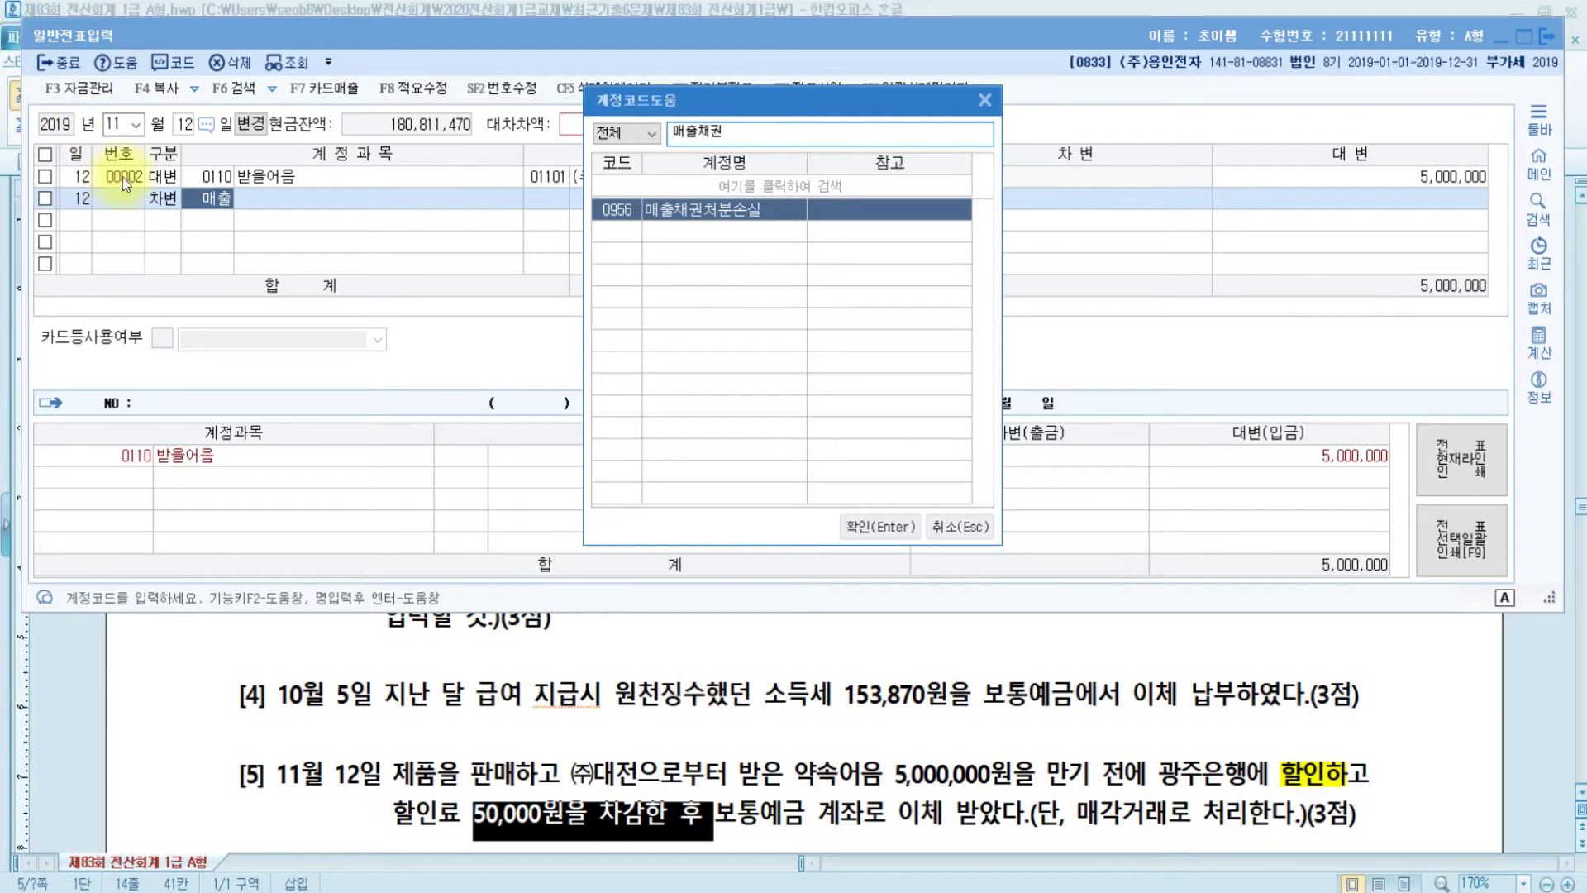
click(757, 131)
key(Return)
key(Return)
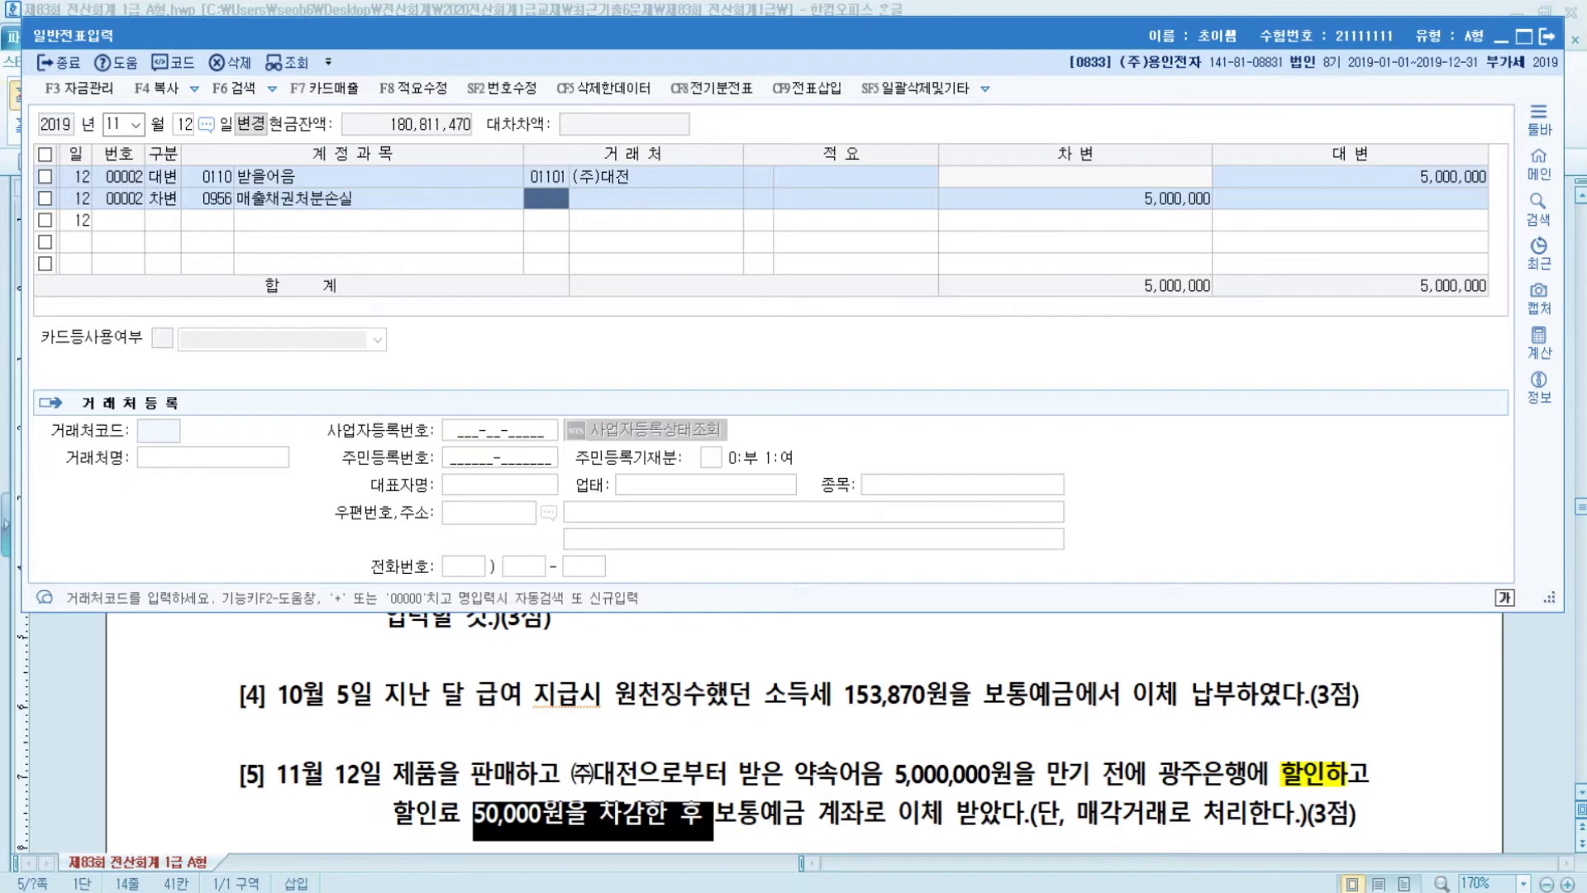
key(Return)
key(Return)
text(50000)
key(Return)
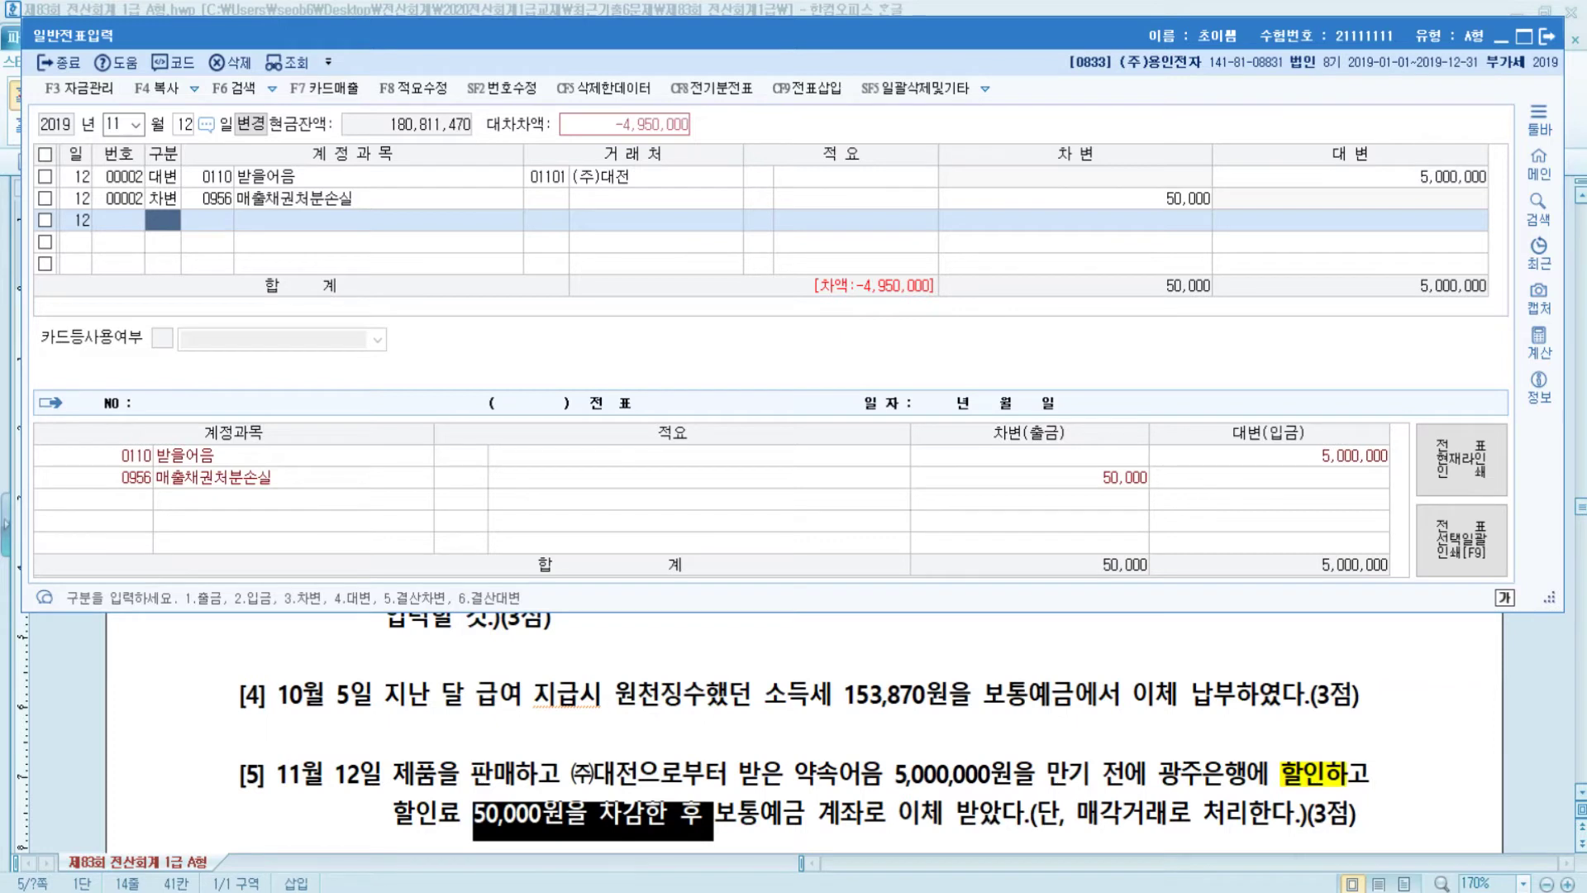
Add a debit line for account 0103 보통예금 with 4,950,000, without partner or description.
text(3)
text(보통)
key(Return)
key(Return)
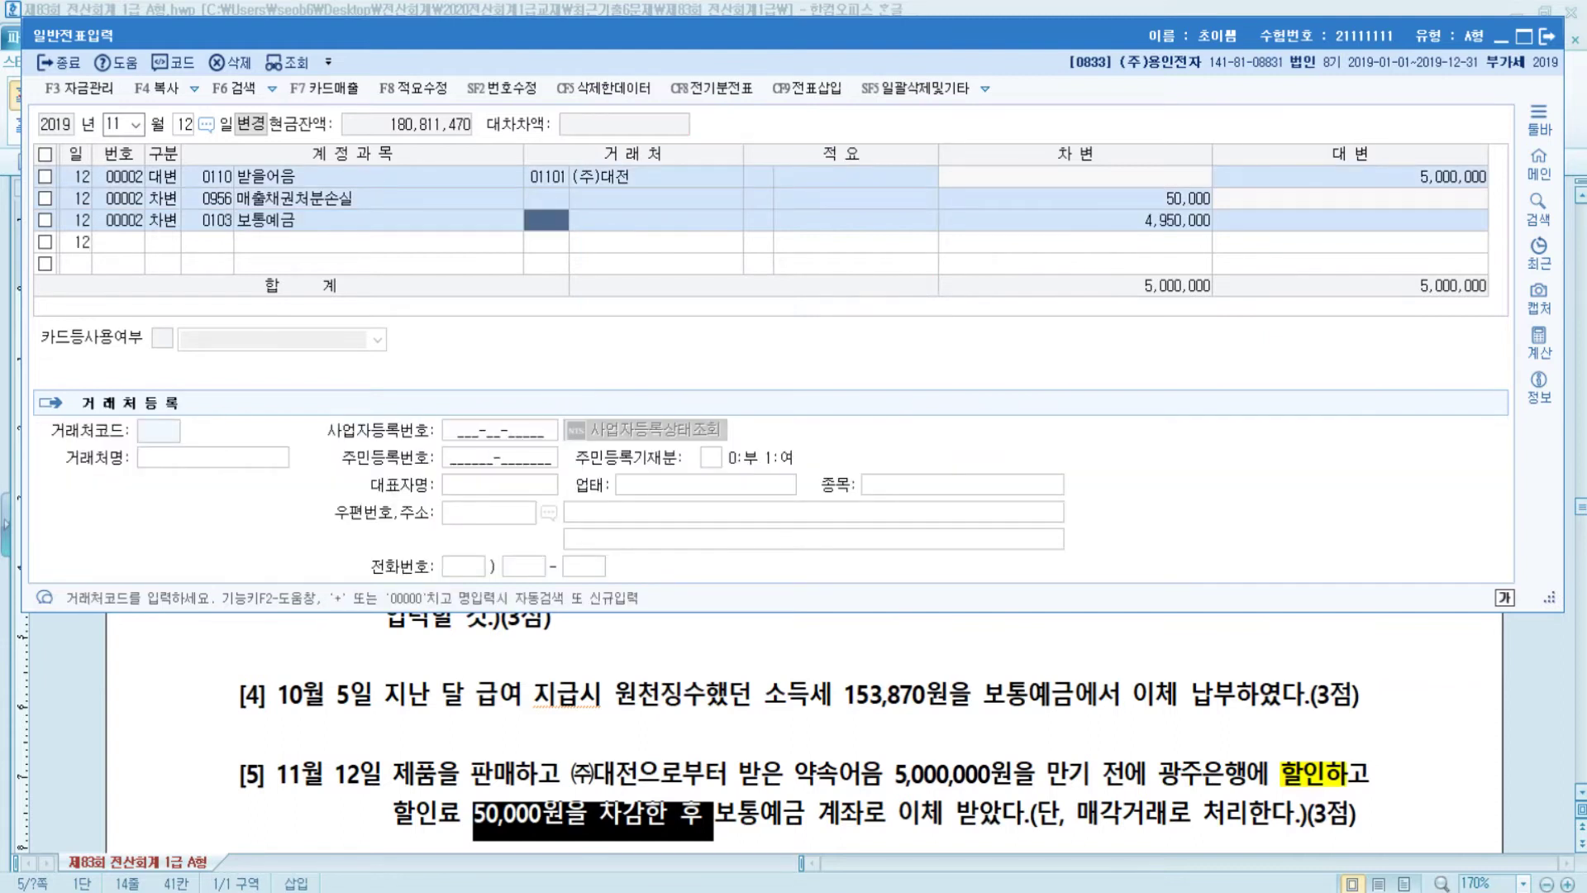
key(Return)
key(Return)
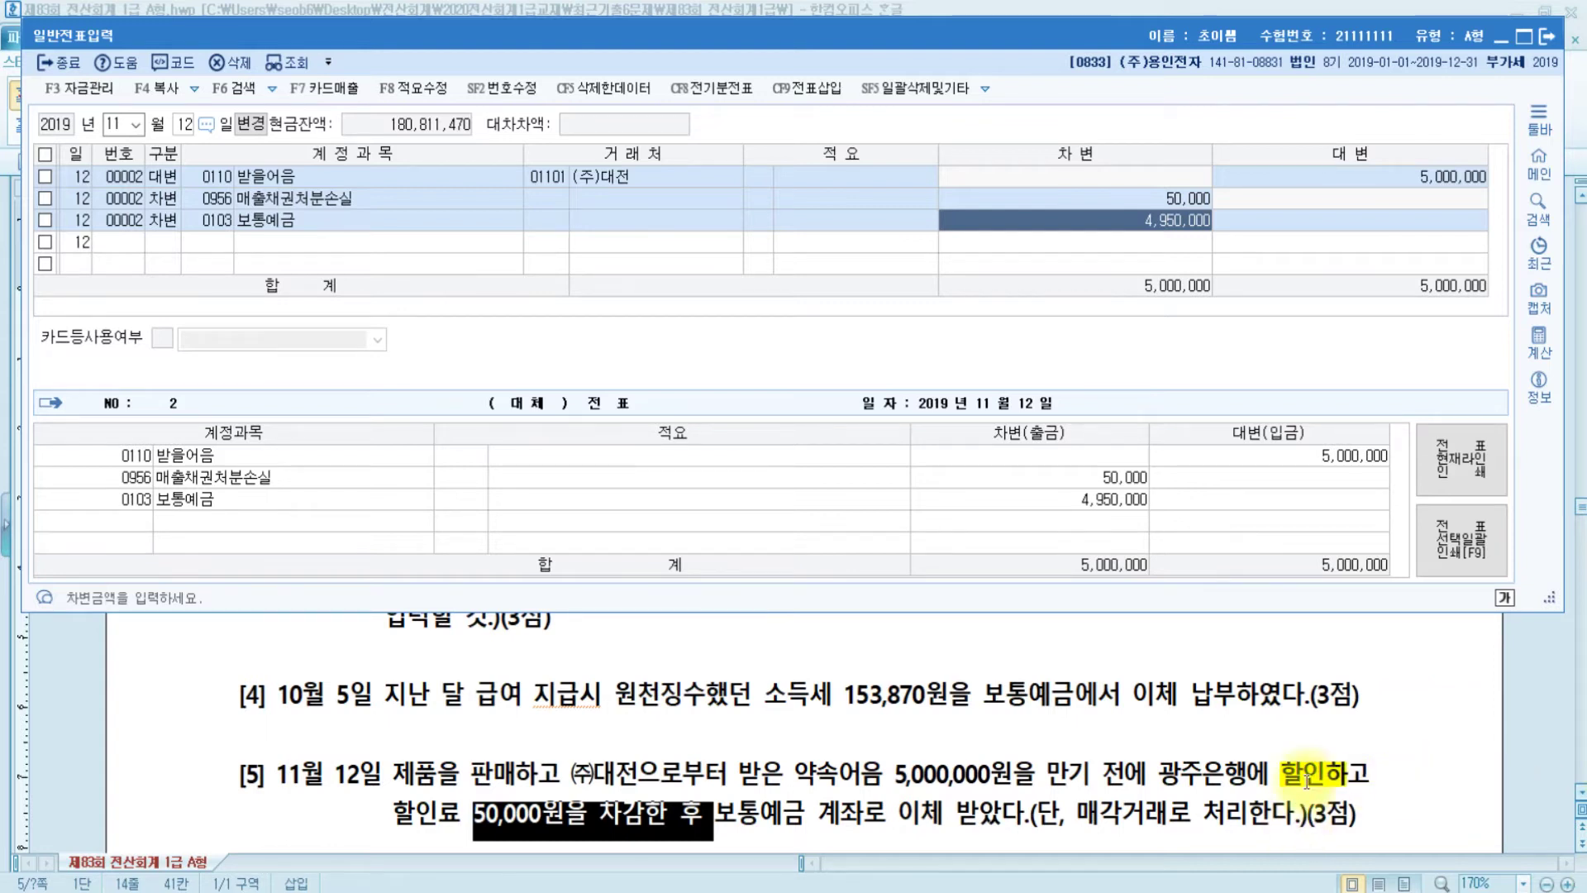
Check the 매출채권처분손실 line's account code, then switch to the Hangul exam document and read problem [6].
click(225, 198)
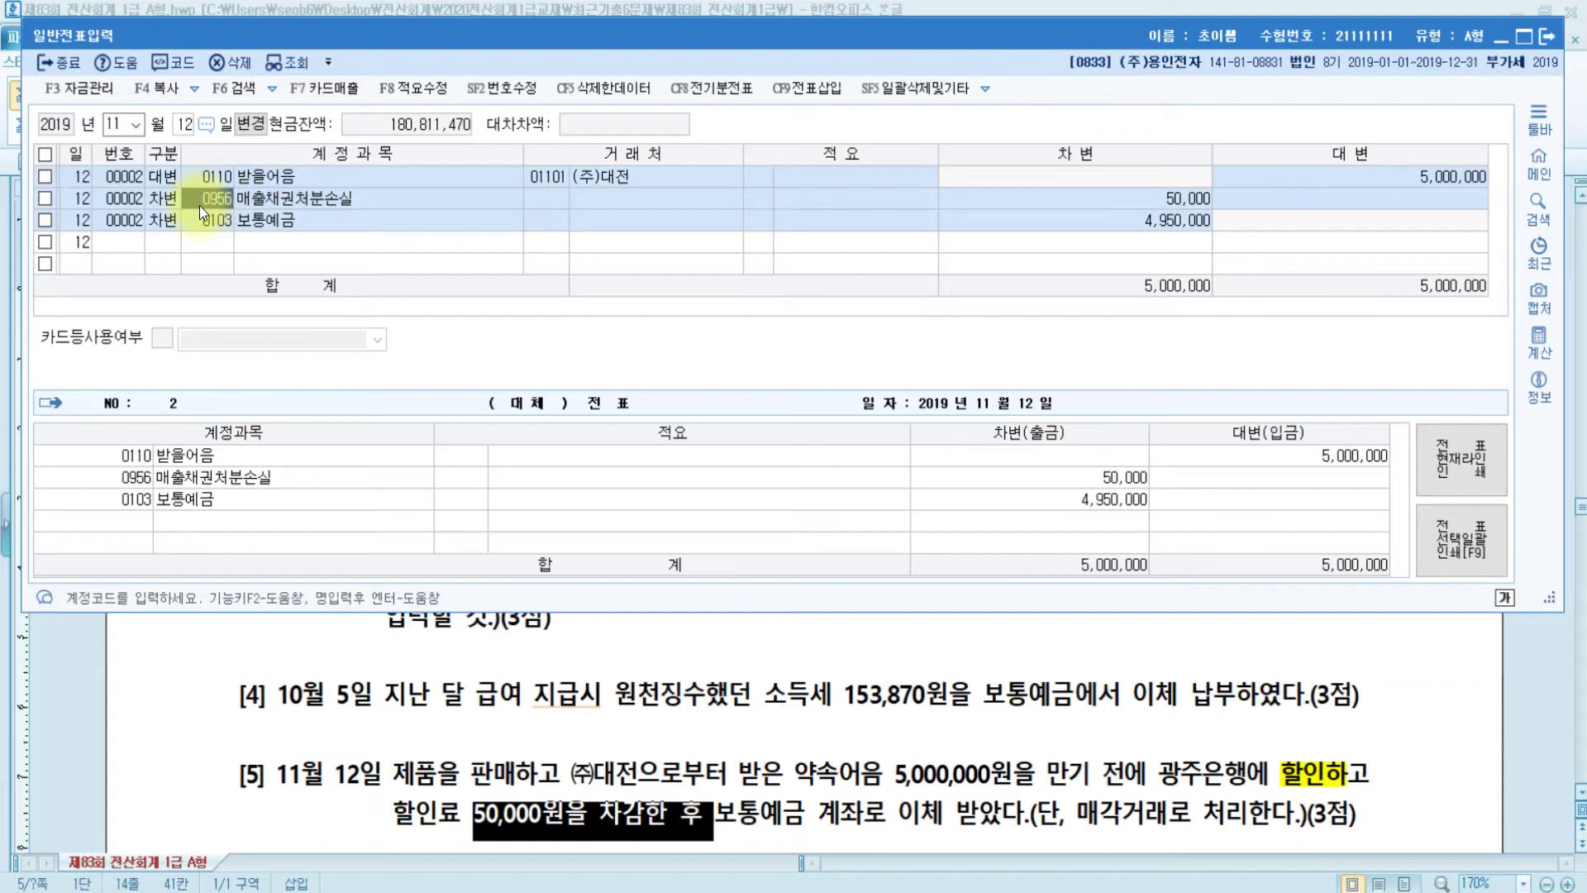
click(798, 822)
key(Down)
key(Down)
key(Down)
key(Down)
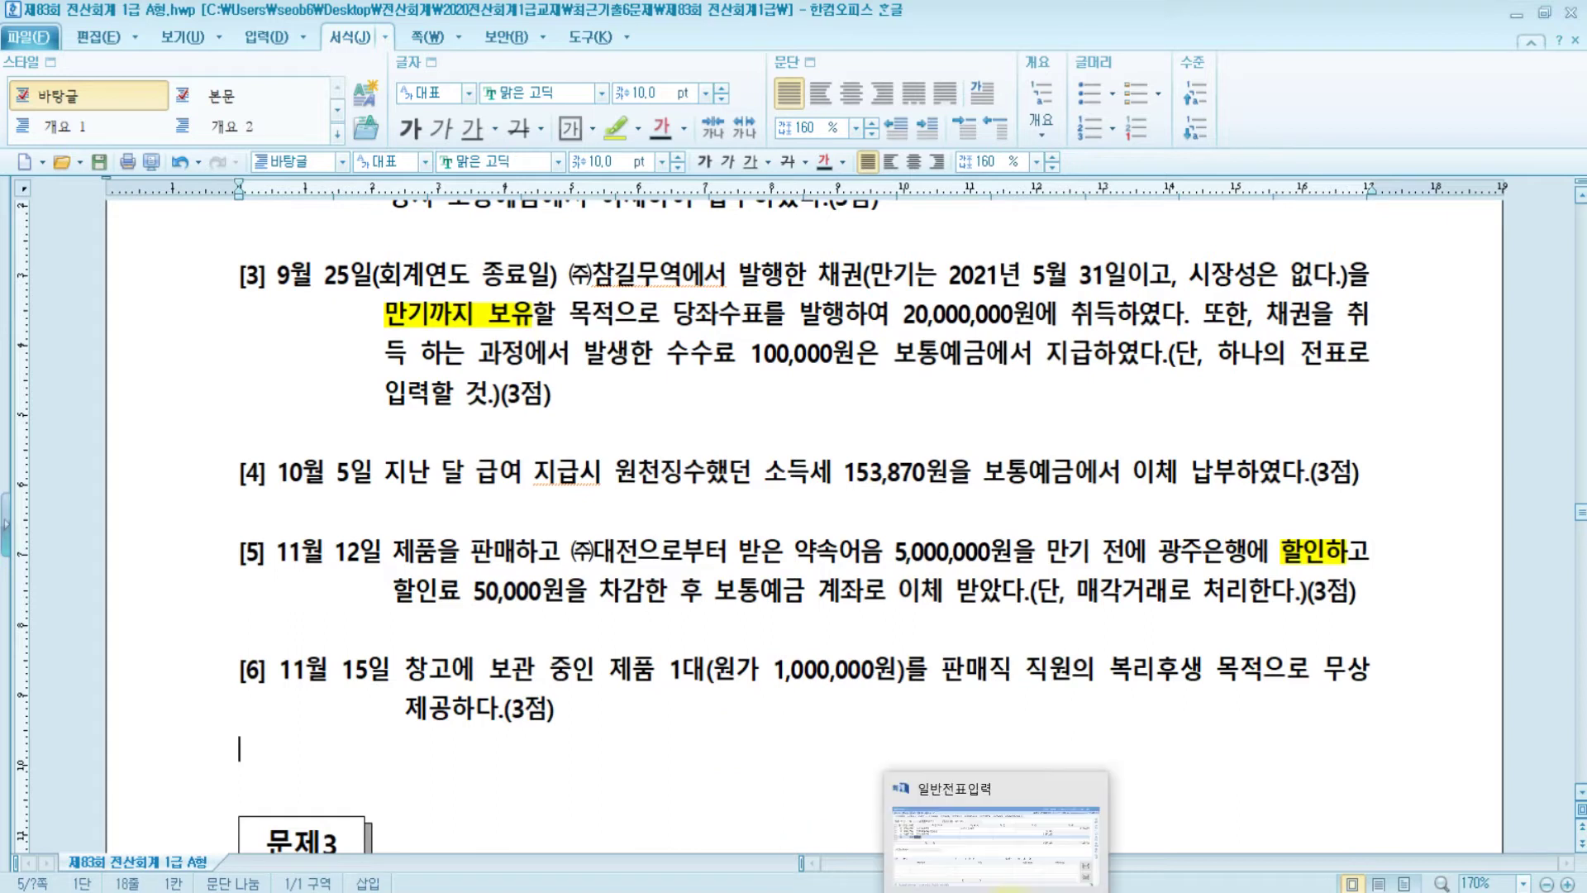
Return to KcLep's general voucher entry and change the voucher day to November 15.
click(1009, 890)
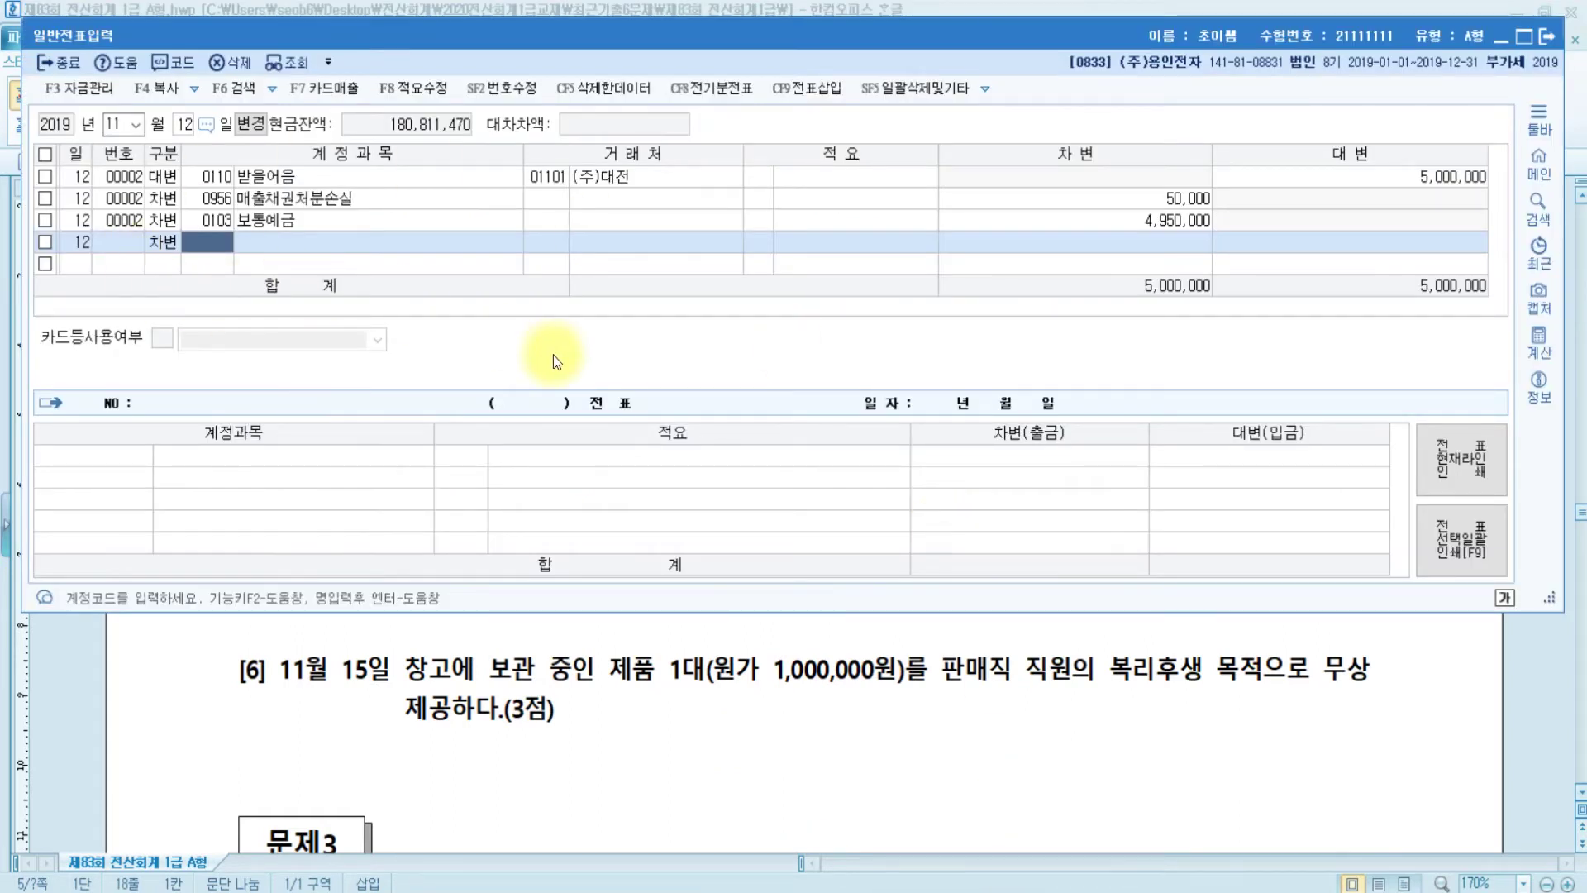
key(Escape)
text(15)
key(Return)
Enter a debit line for account 0811 복리후생비 (판매관리비) with 1,000,000, leaving partner and description blank.
text(3)
key(Return)
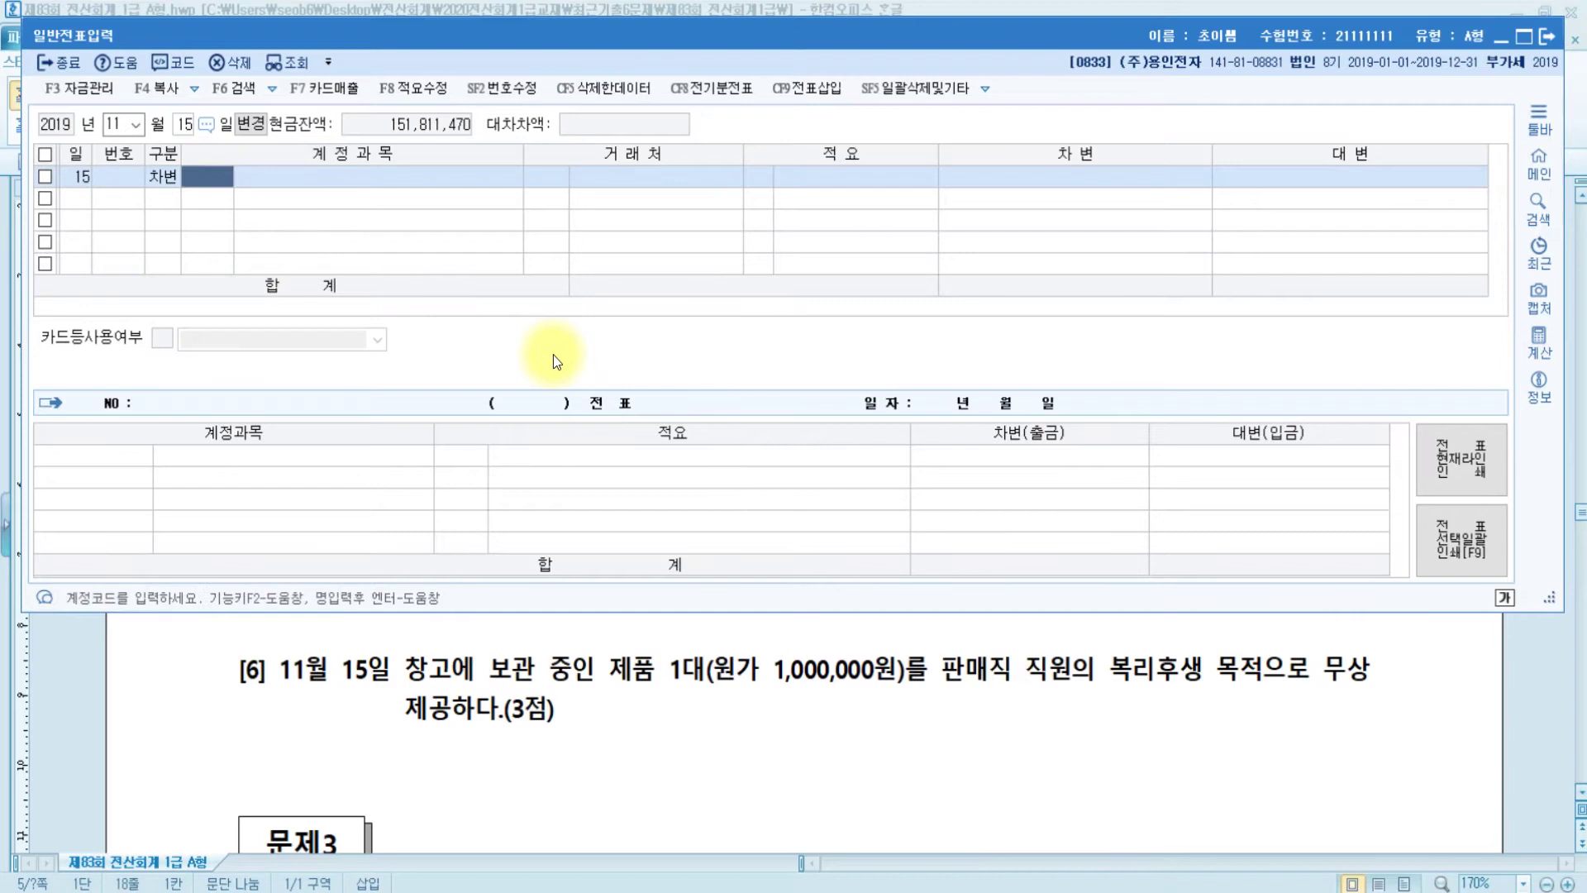
text(복리)
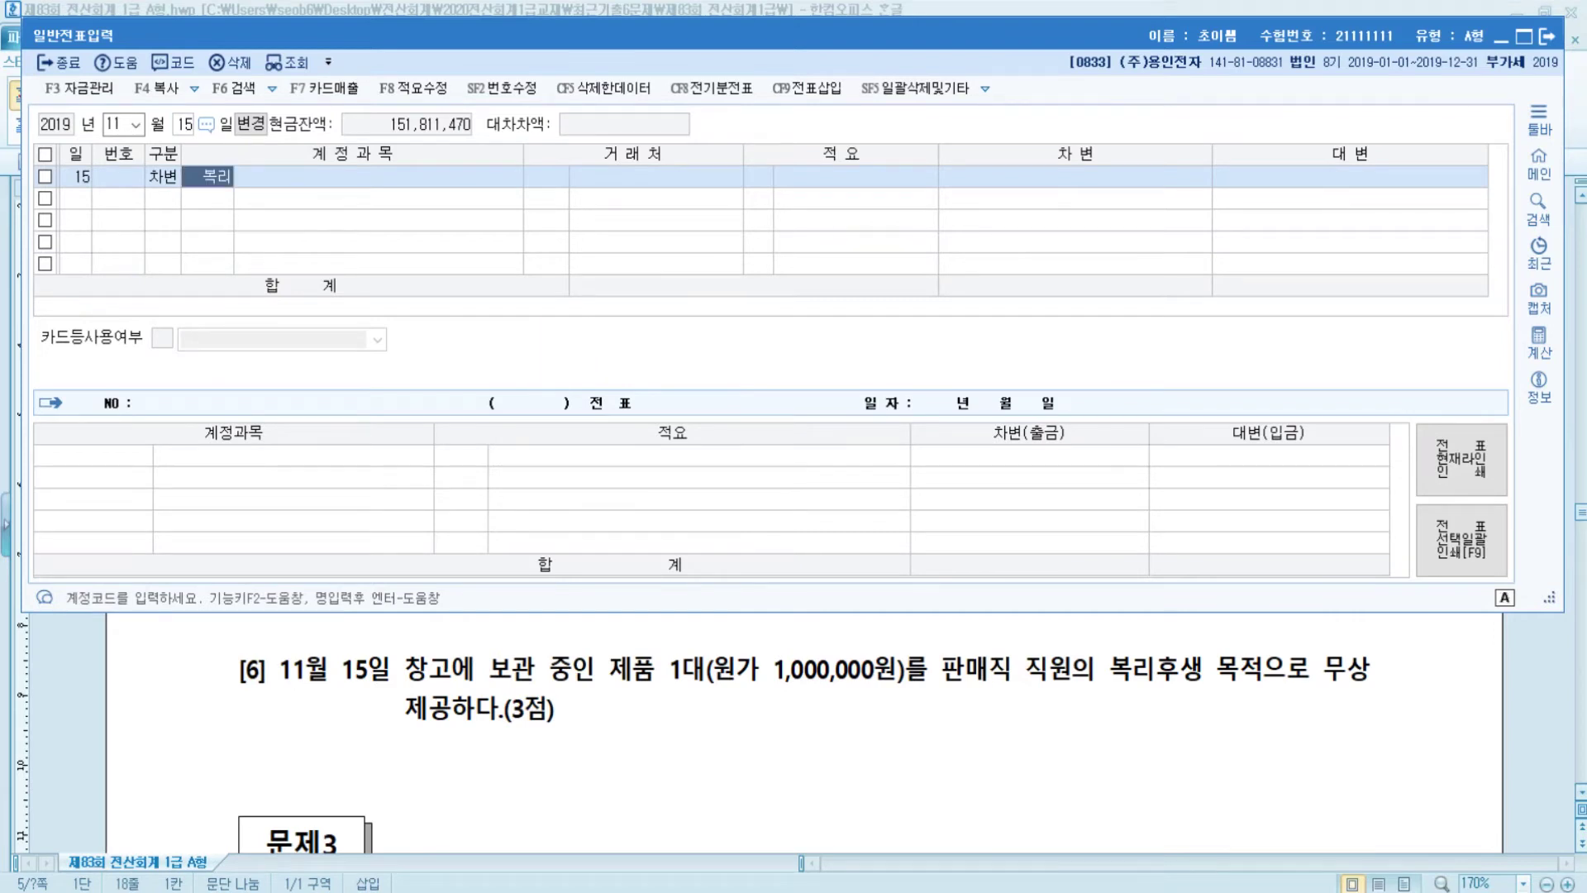
key(Return)
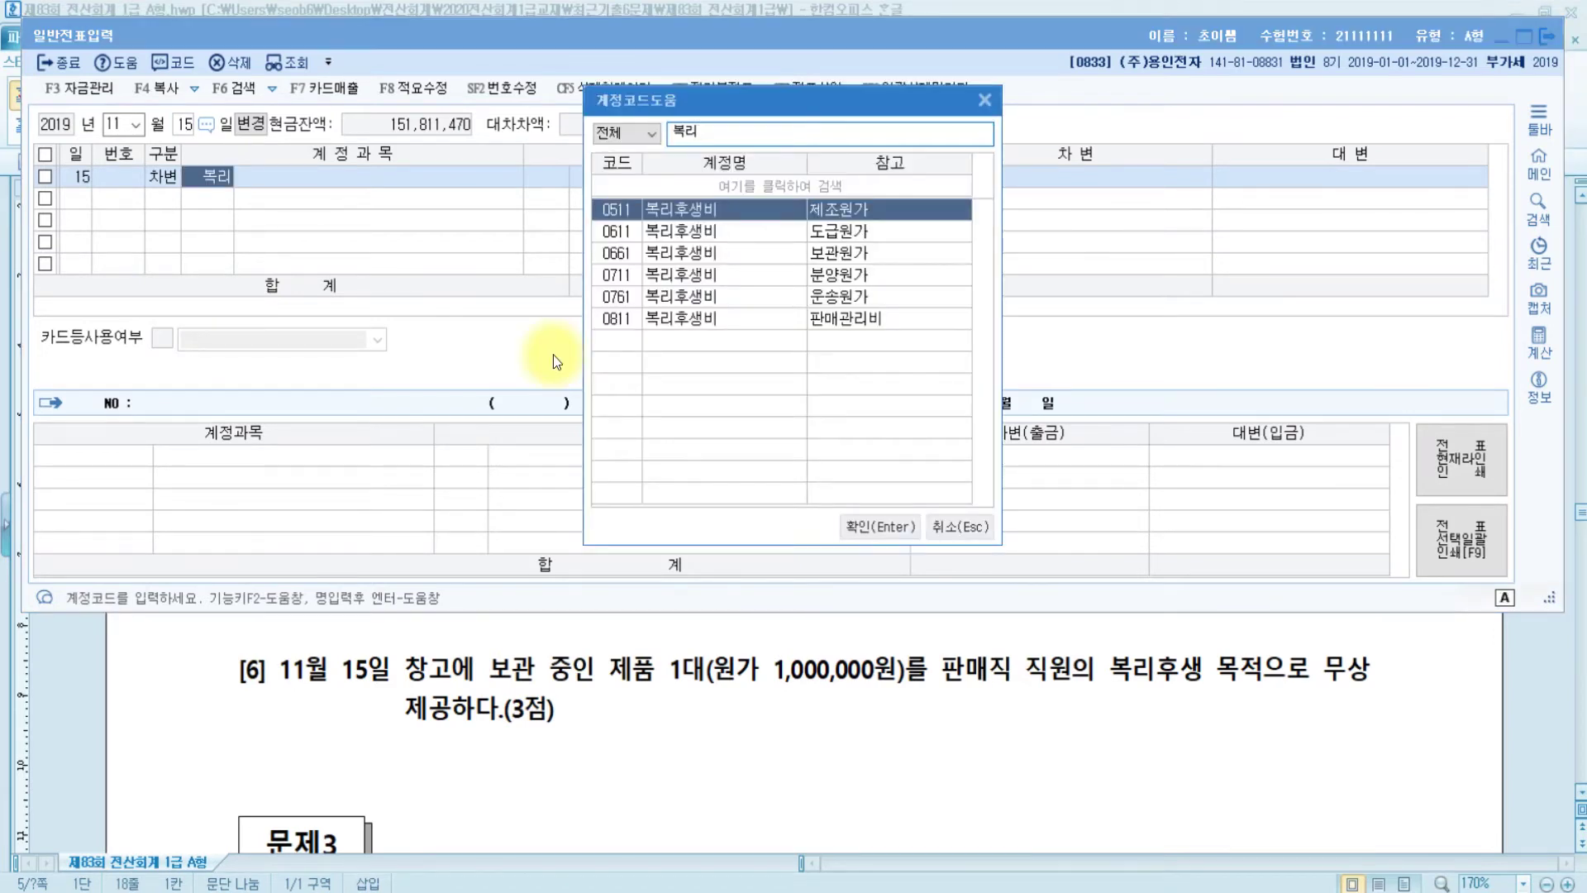
key(Down)
key(Down)
key(Down)
key(Down)
key(Down)
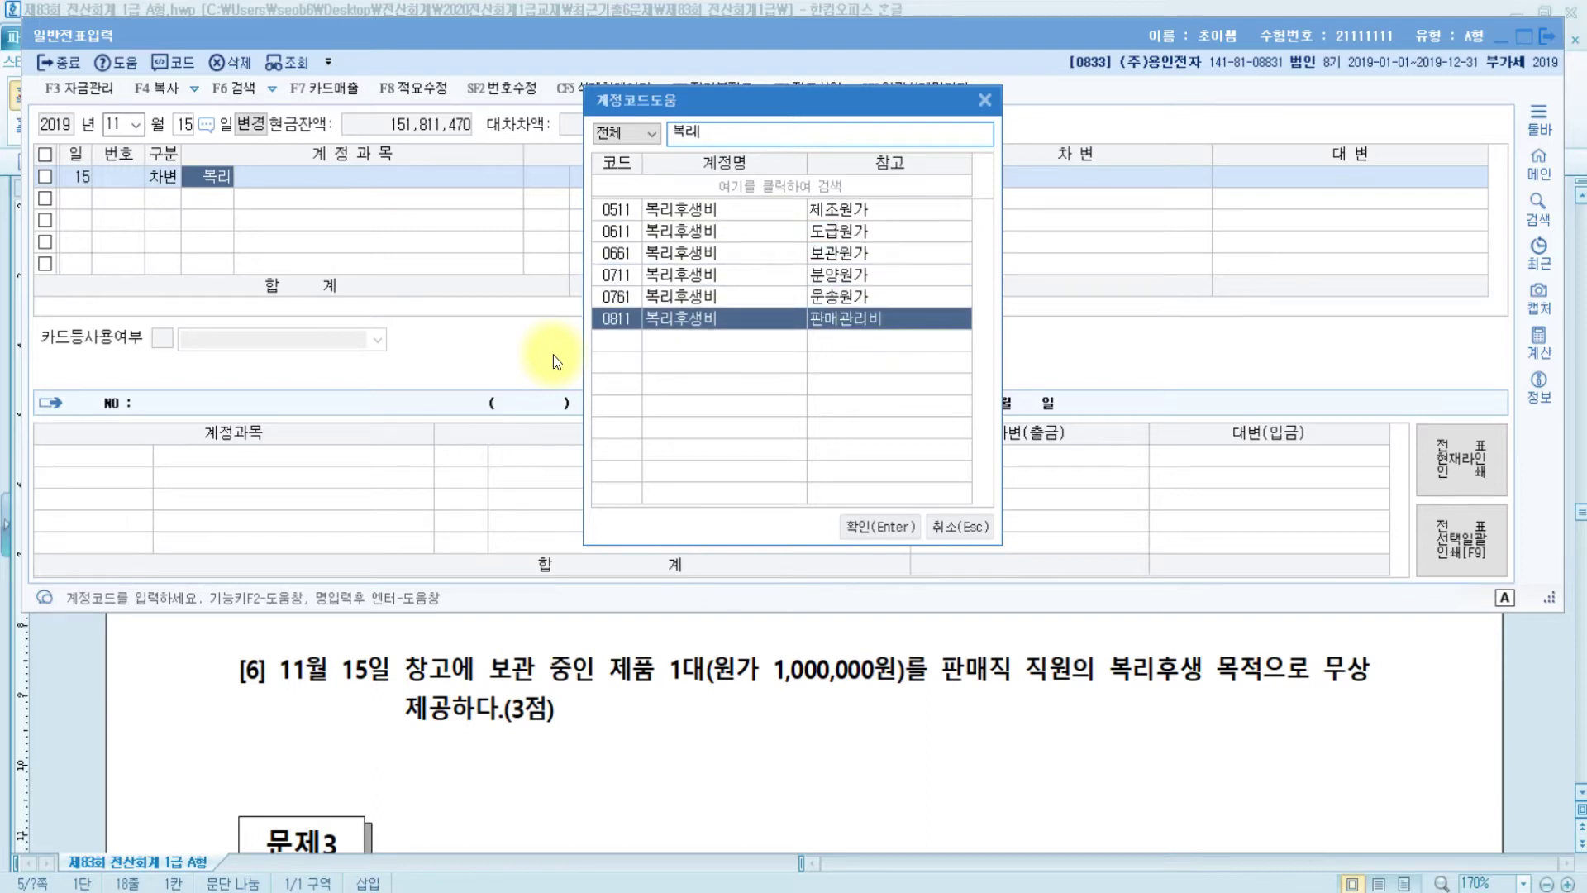
key(Return)
key(Return)
key(Return)
text(1,000,000)
key(Return)
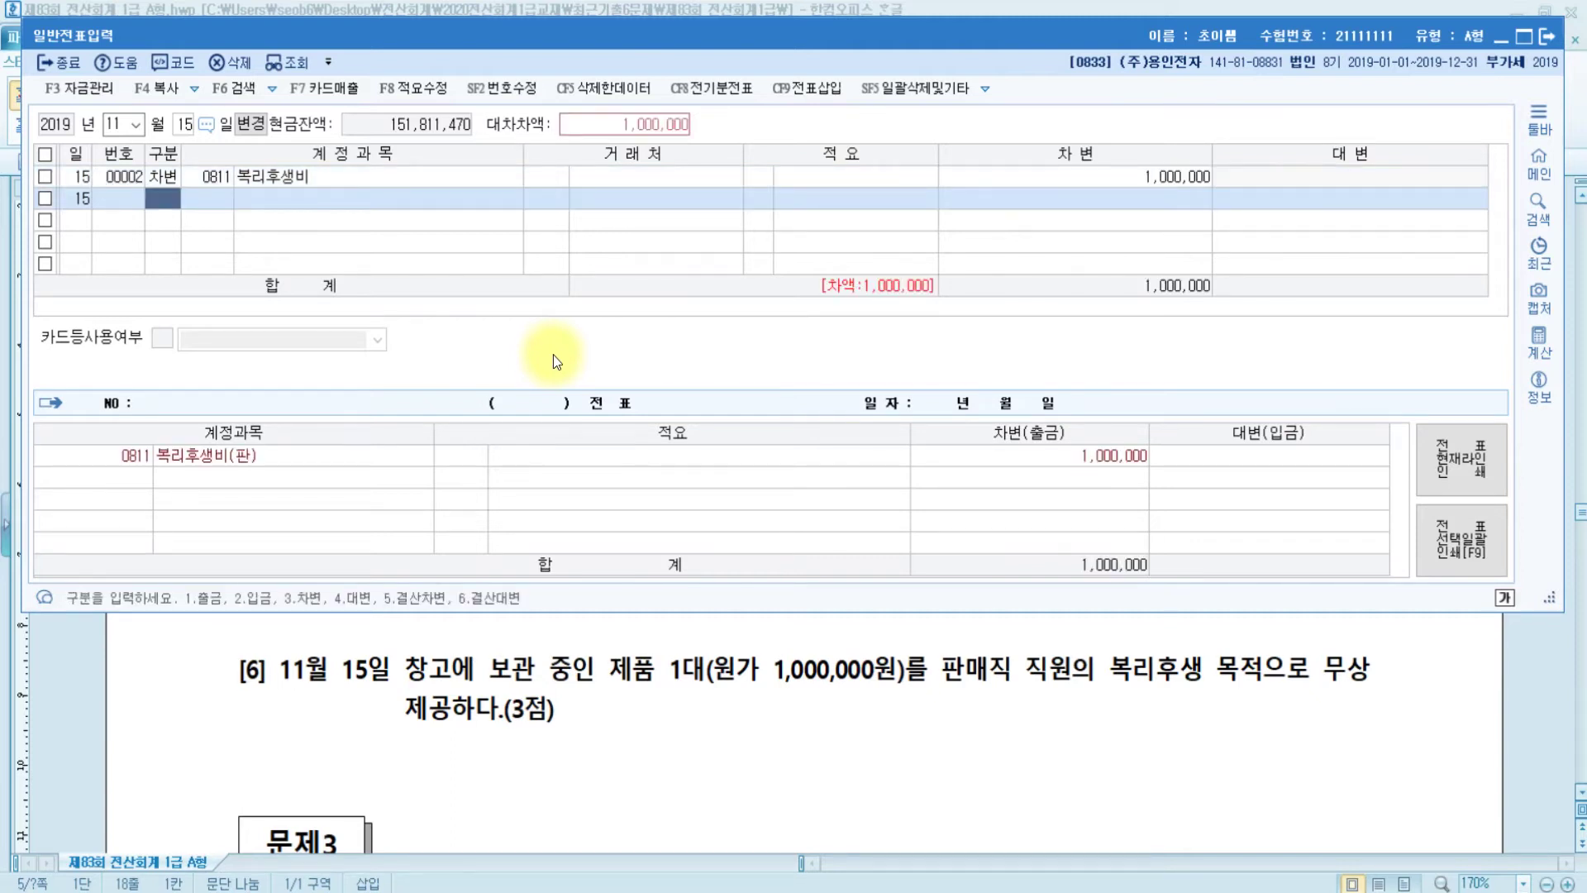
Add a credit line for account 0150 제품 with 1,000,000 and no partner.
text(4)
key(Return)
text(150)
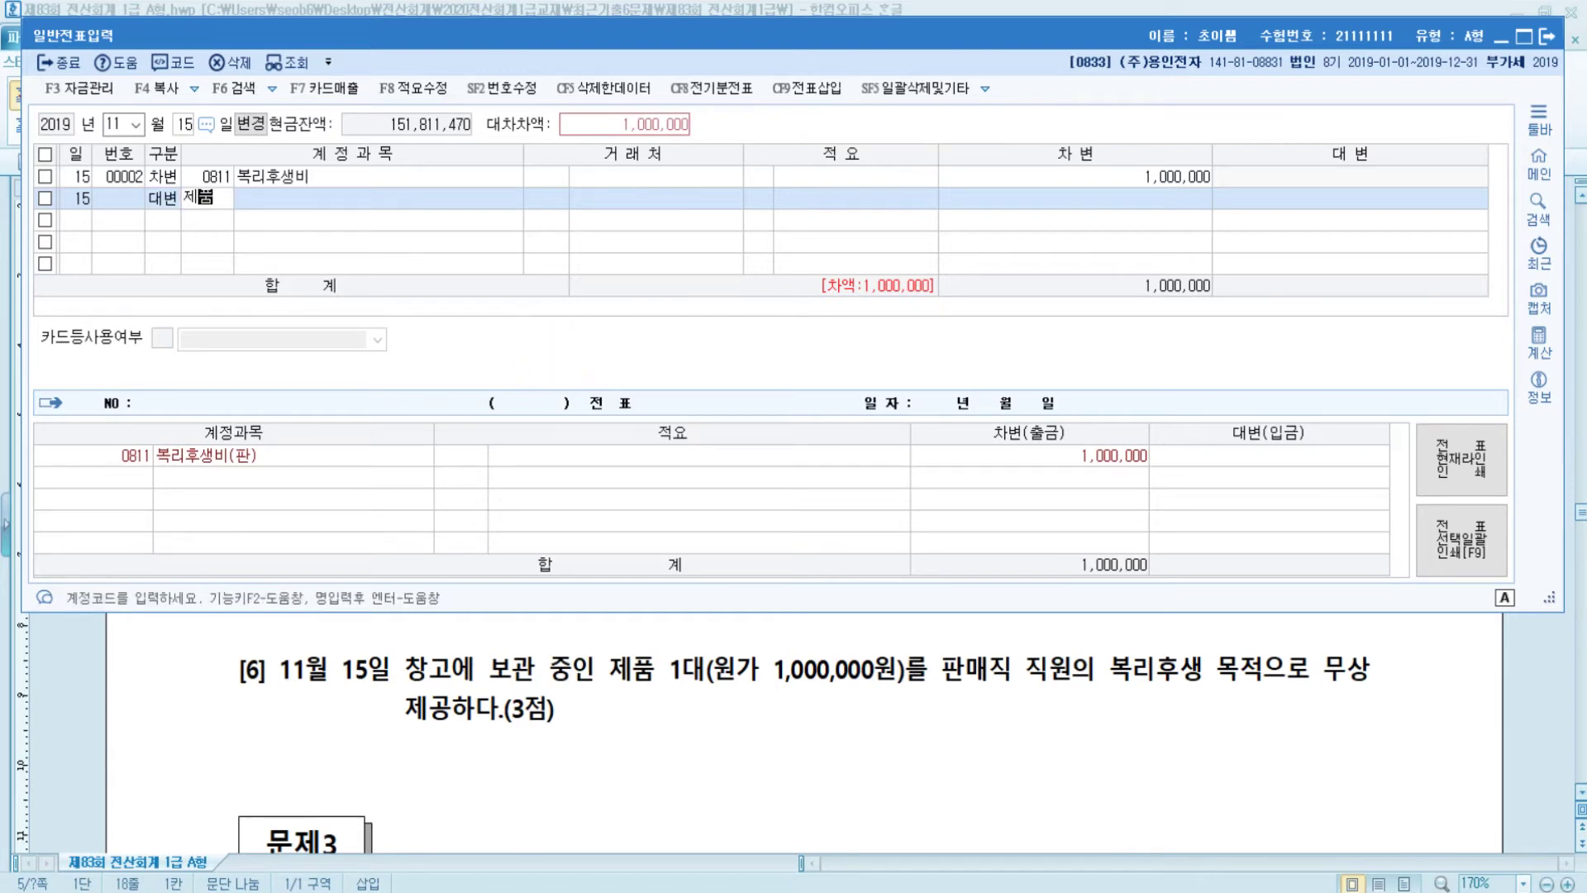
key(Return)
key(Return)
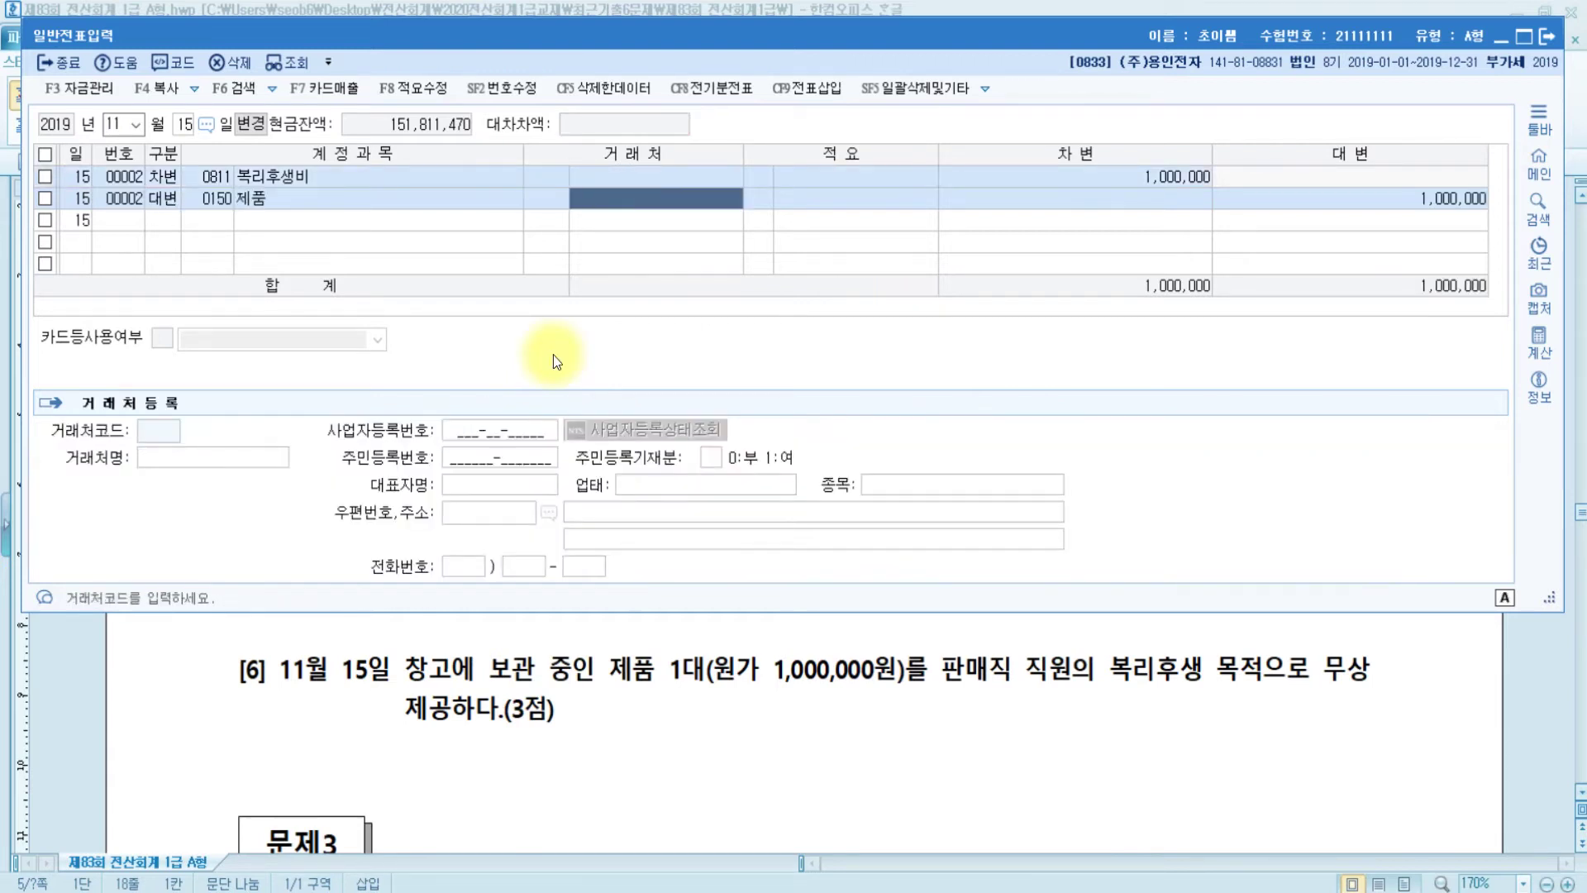
key(Return)
key(Return)
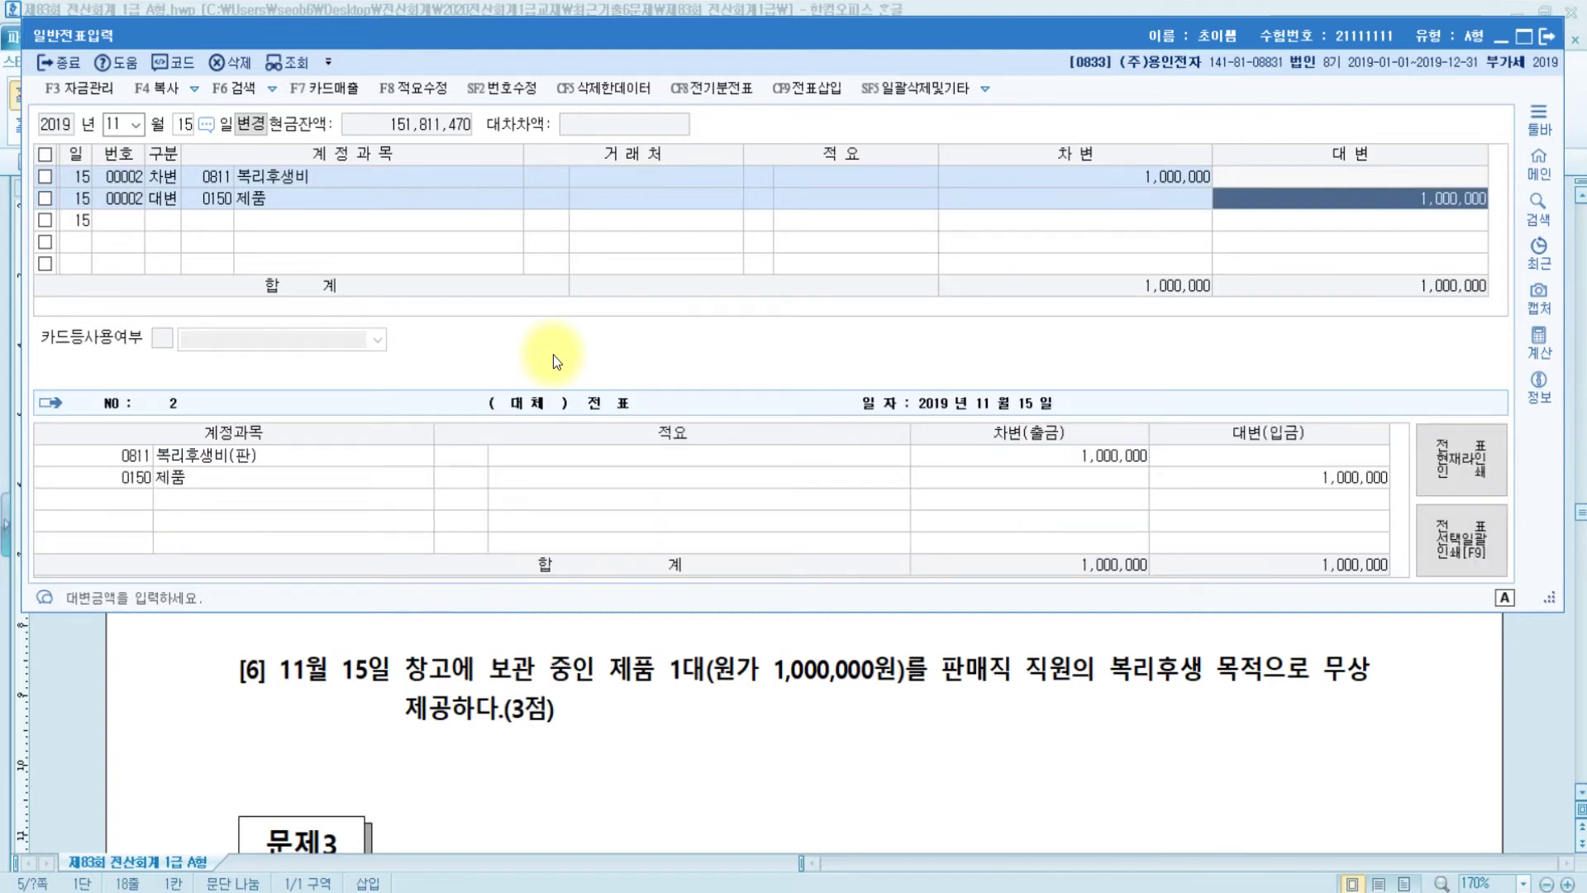
Assign description code 8, 타계정으로 대체액 손익계산서 반영분, to the 제품 credit line.
click(170, 486)
click(170, 486)
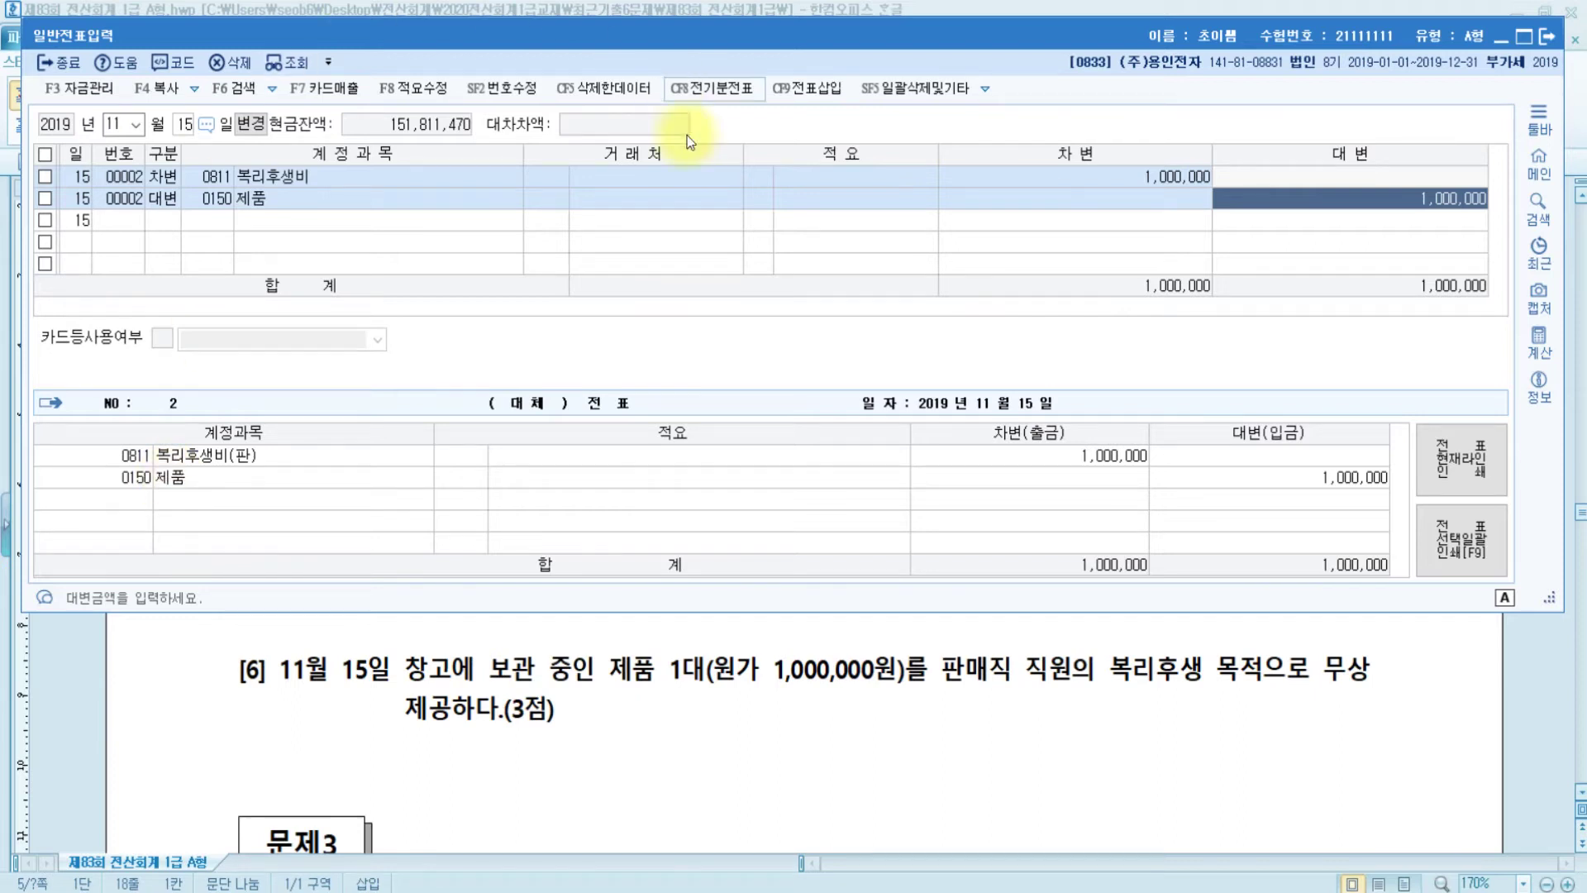
click(759, 197)
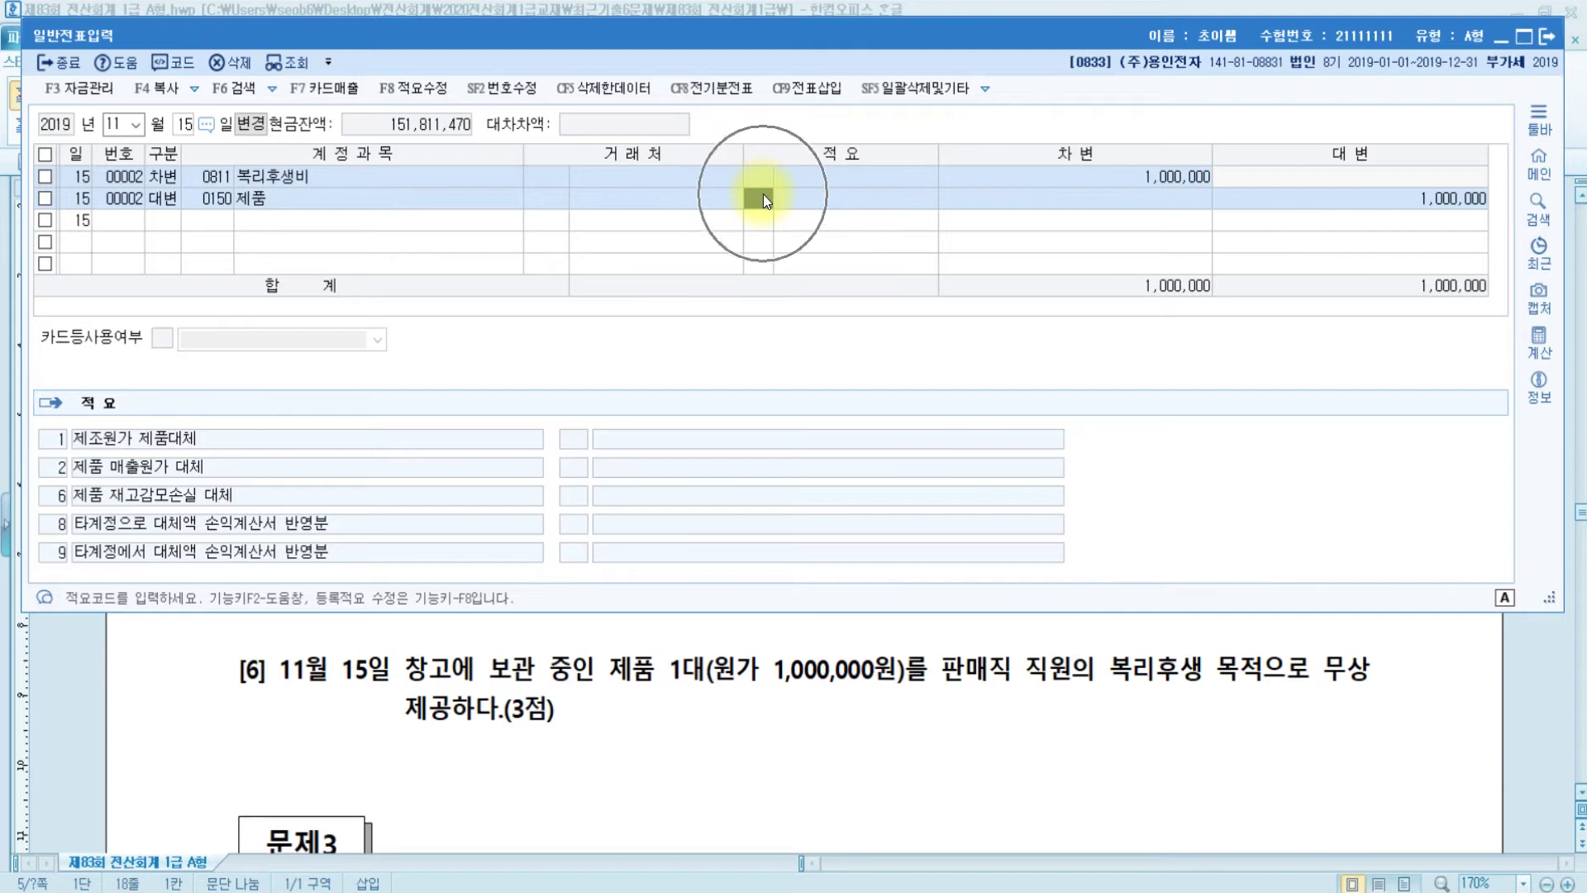
text(8)
key(Return)
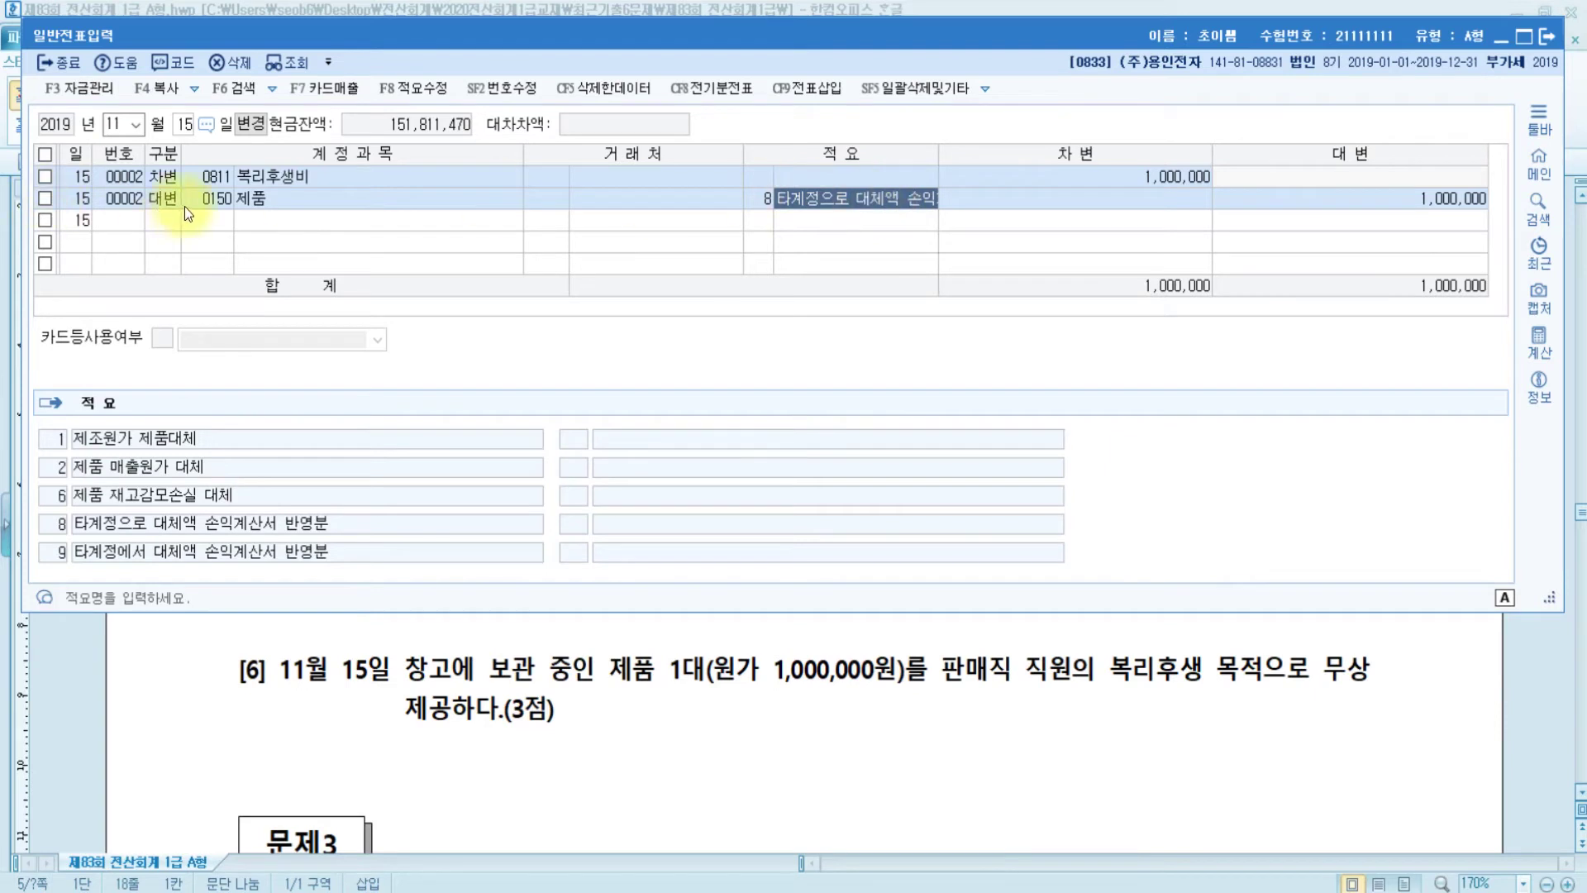
Review the 제품 line's debit/credit type and description code, then close the general voucher entry window.
click(156, 200)
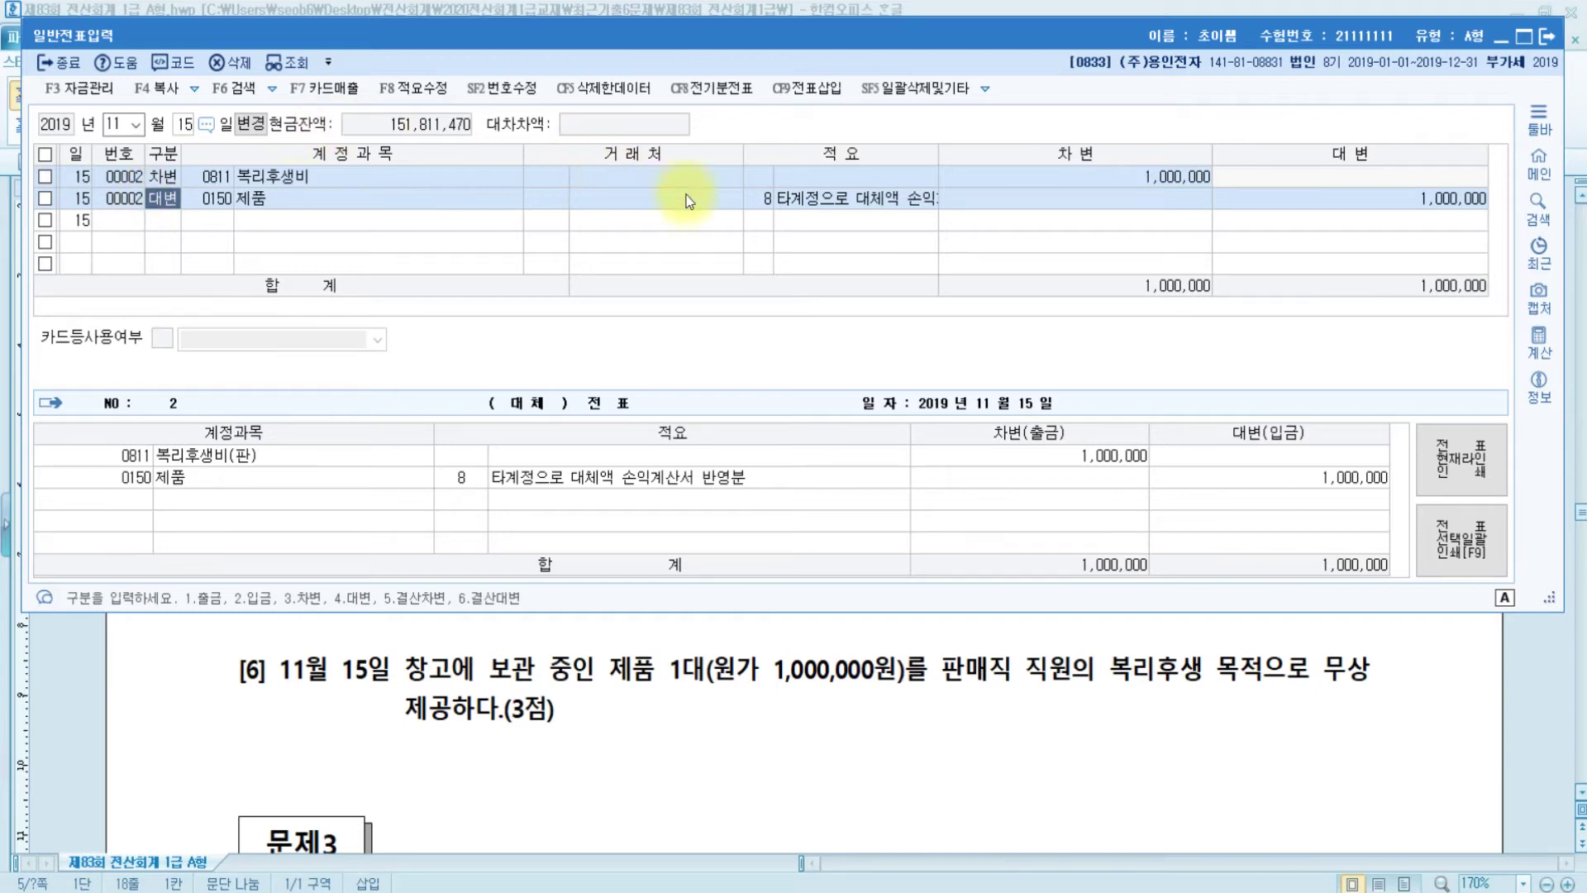
click(756, 200)
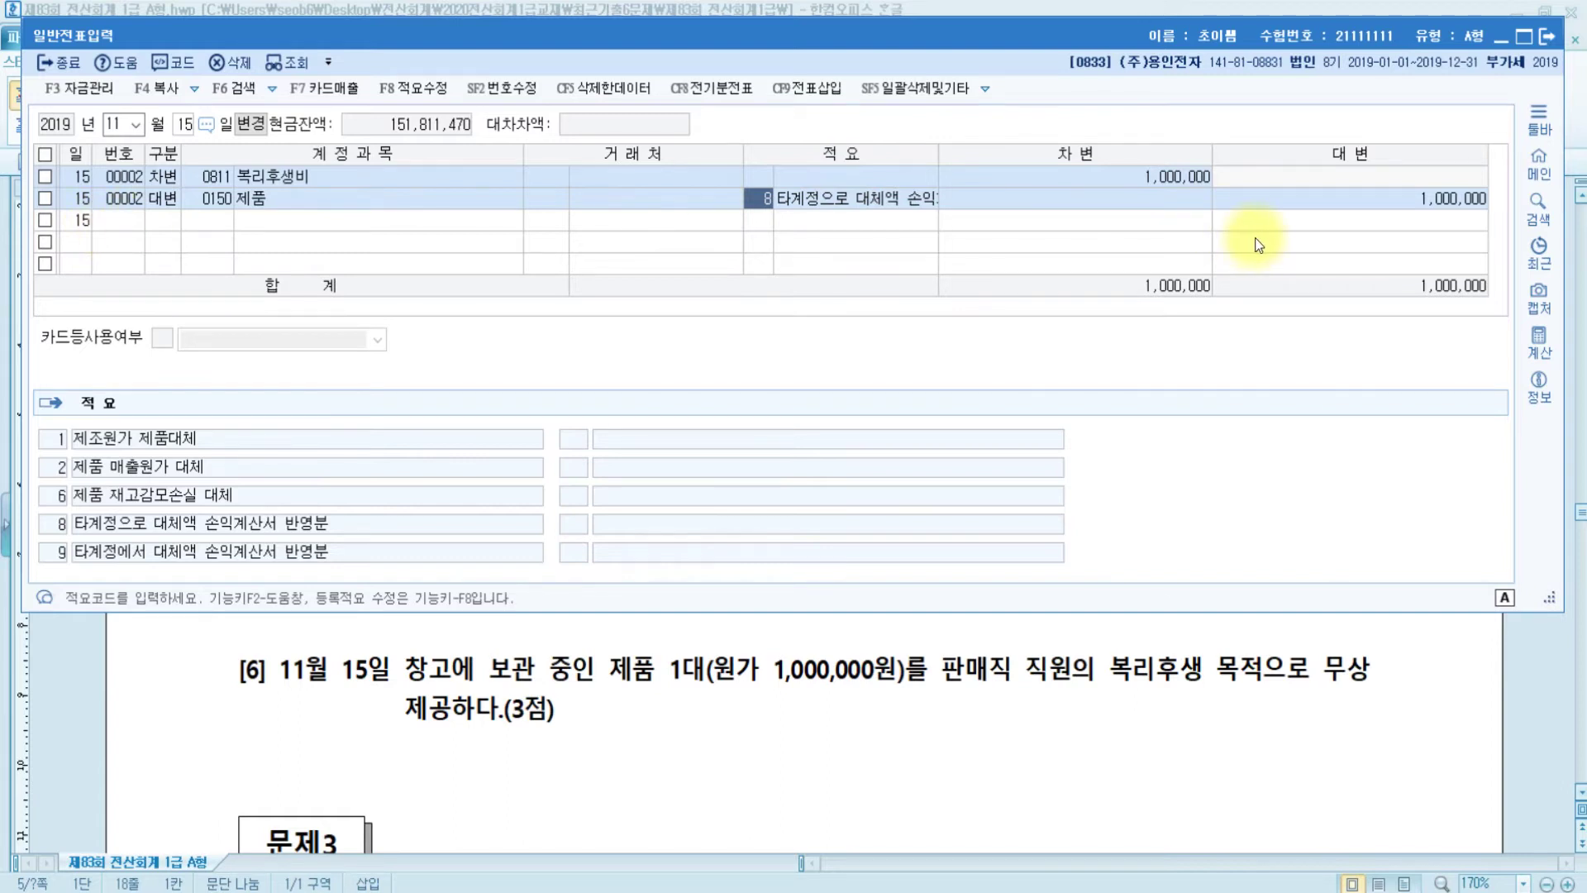
click(1552, 41)
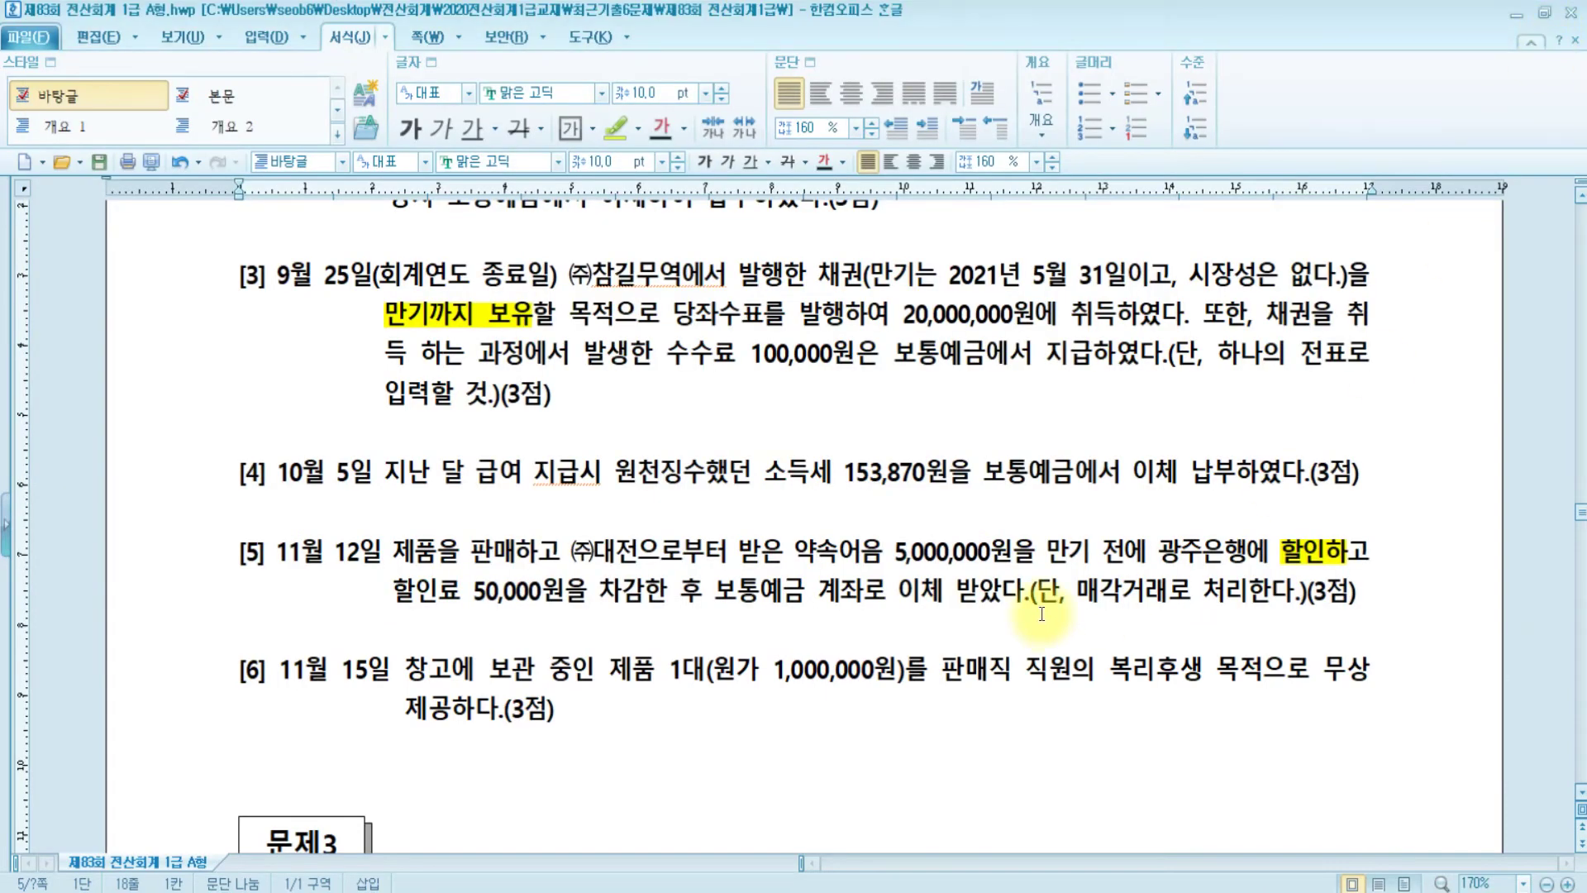
Read the 문제3 instructions on 매입매출전표입력, including the input notes, and look over problem [1] in the exam document.
scroll(1042, 614, down, 4)
drag(608, 417, 1151, 418)
scroll(1151, 418, down, 3)
scroll(1152, 419, up, 2)
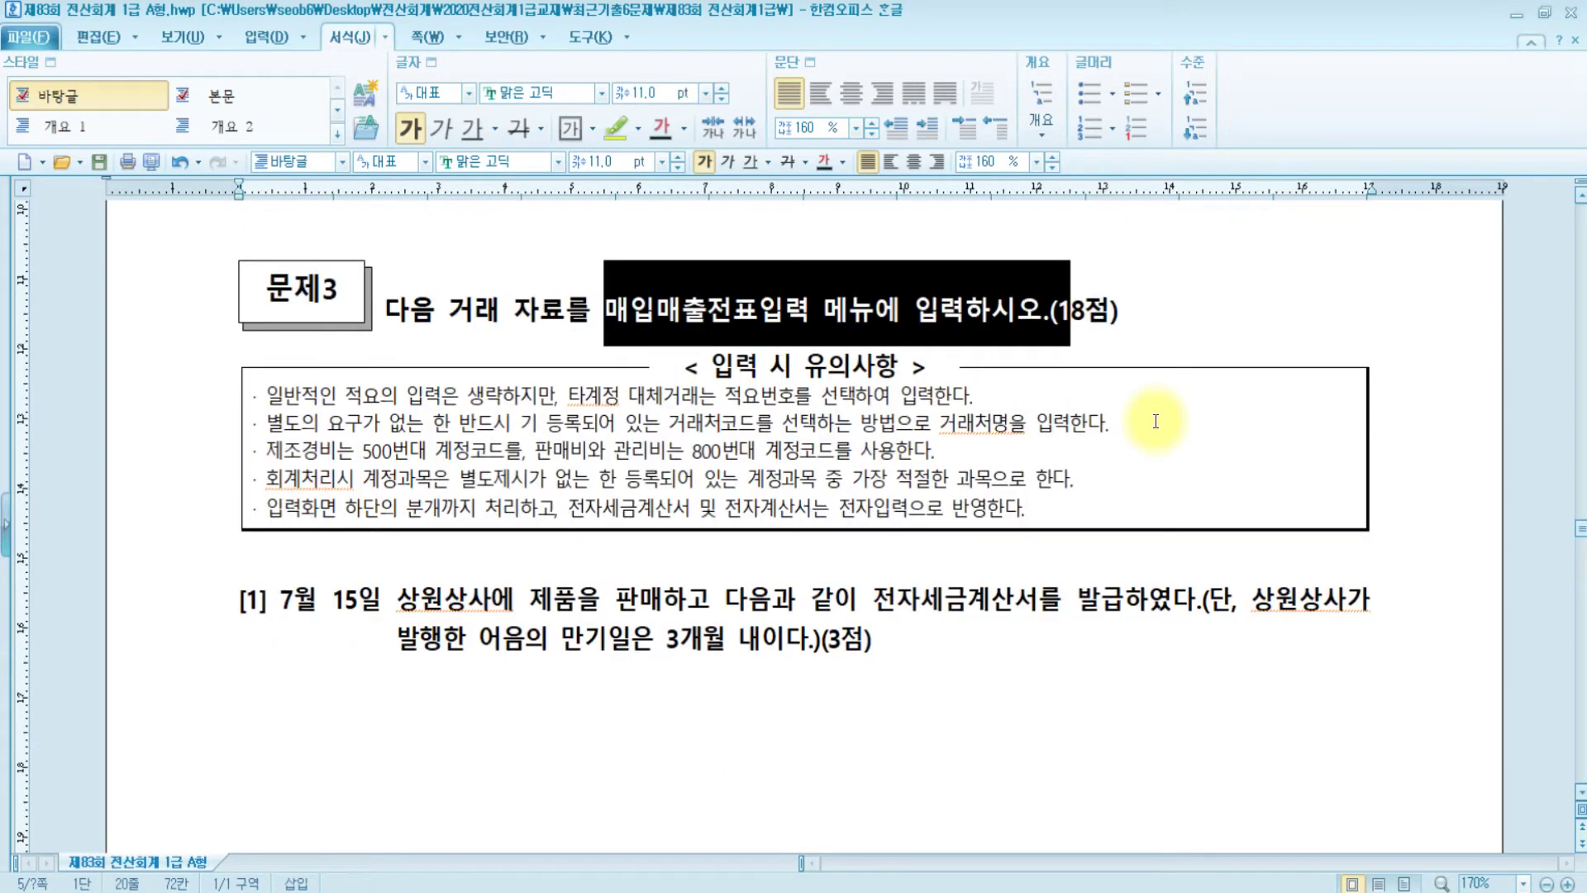
click(1081, 559)
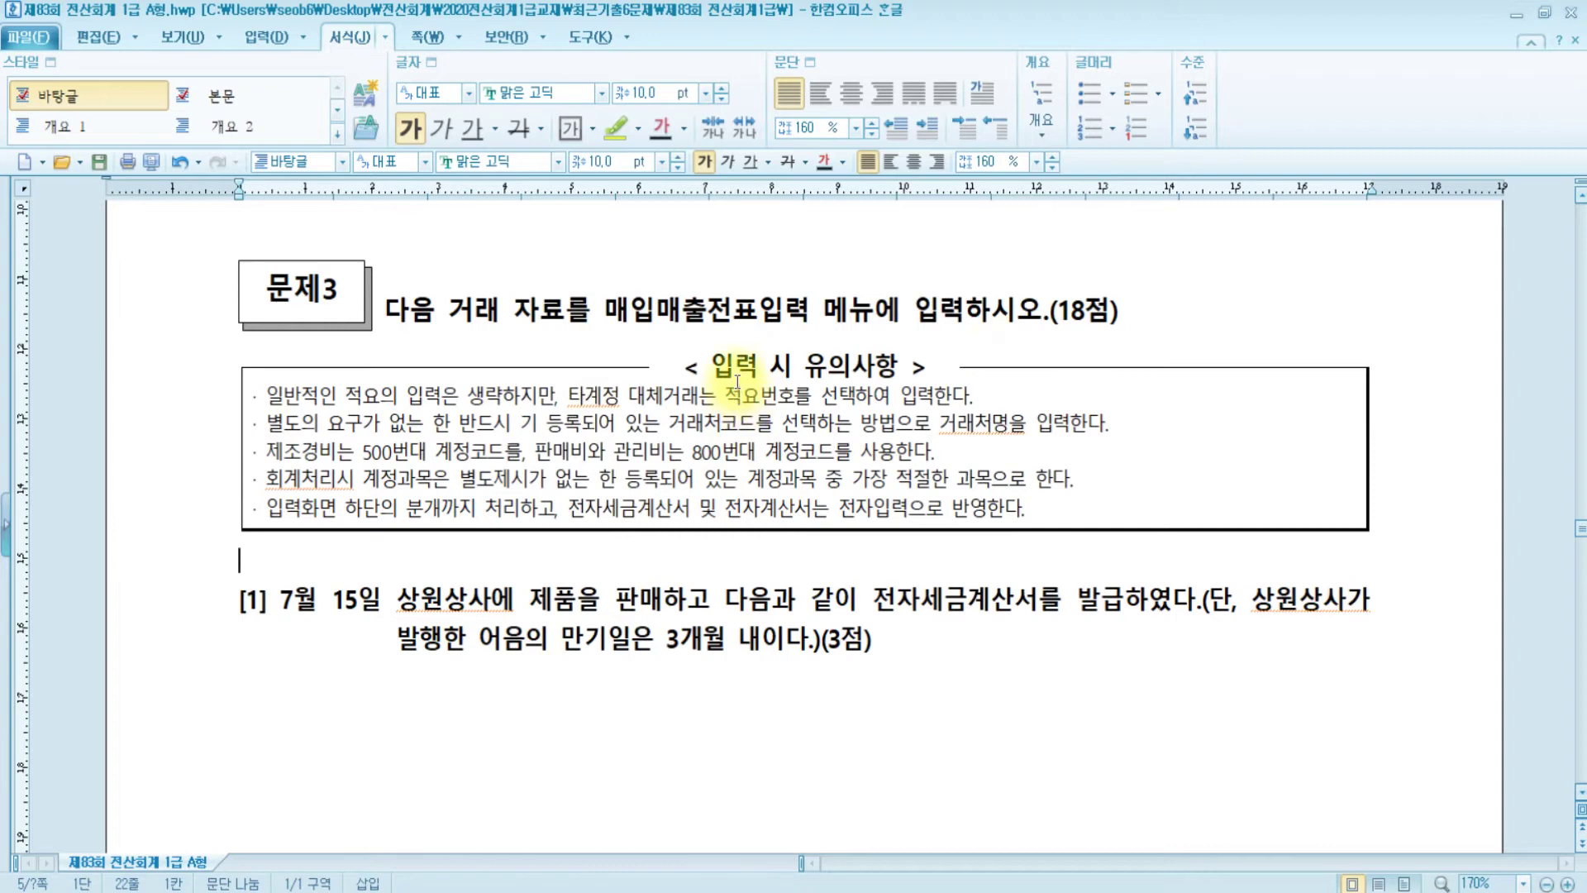
scroll(1026, 537, down, 6)
scroll(1034, 538, up, 8)
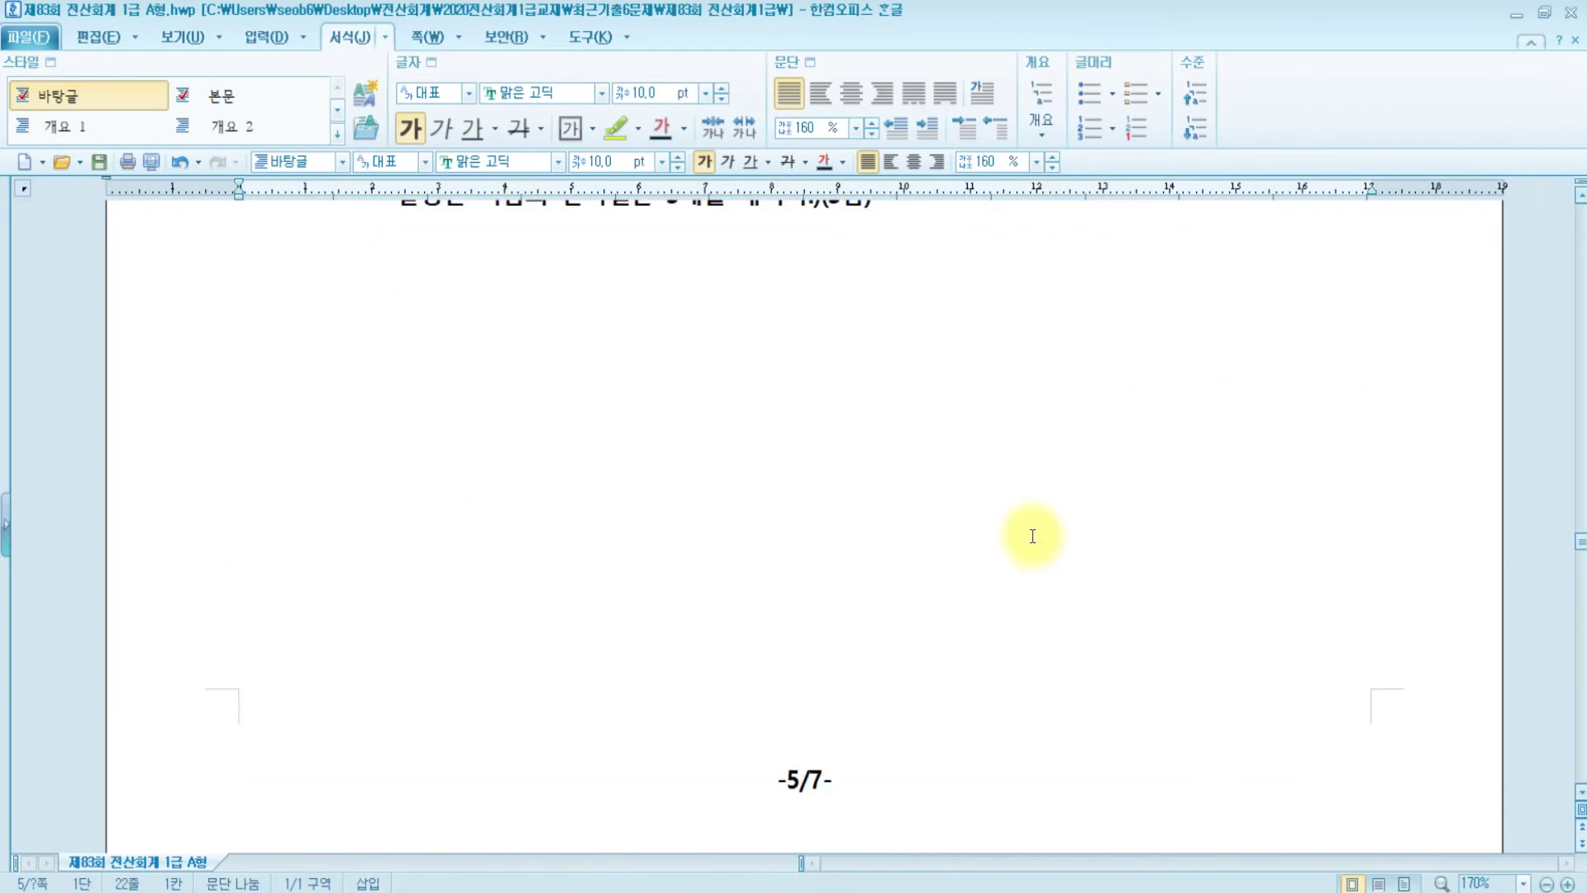
Insert blank lines above 문제3's problem [1] to move its text onto the next page with its tax invoice.
scroll(1033, 537, down, 5)
click(333, 463)
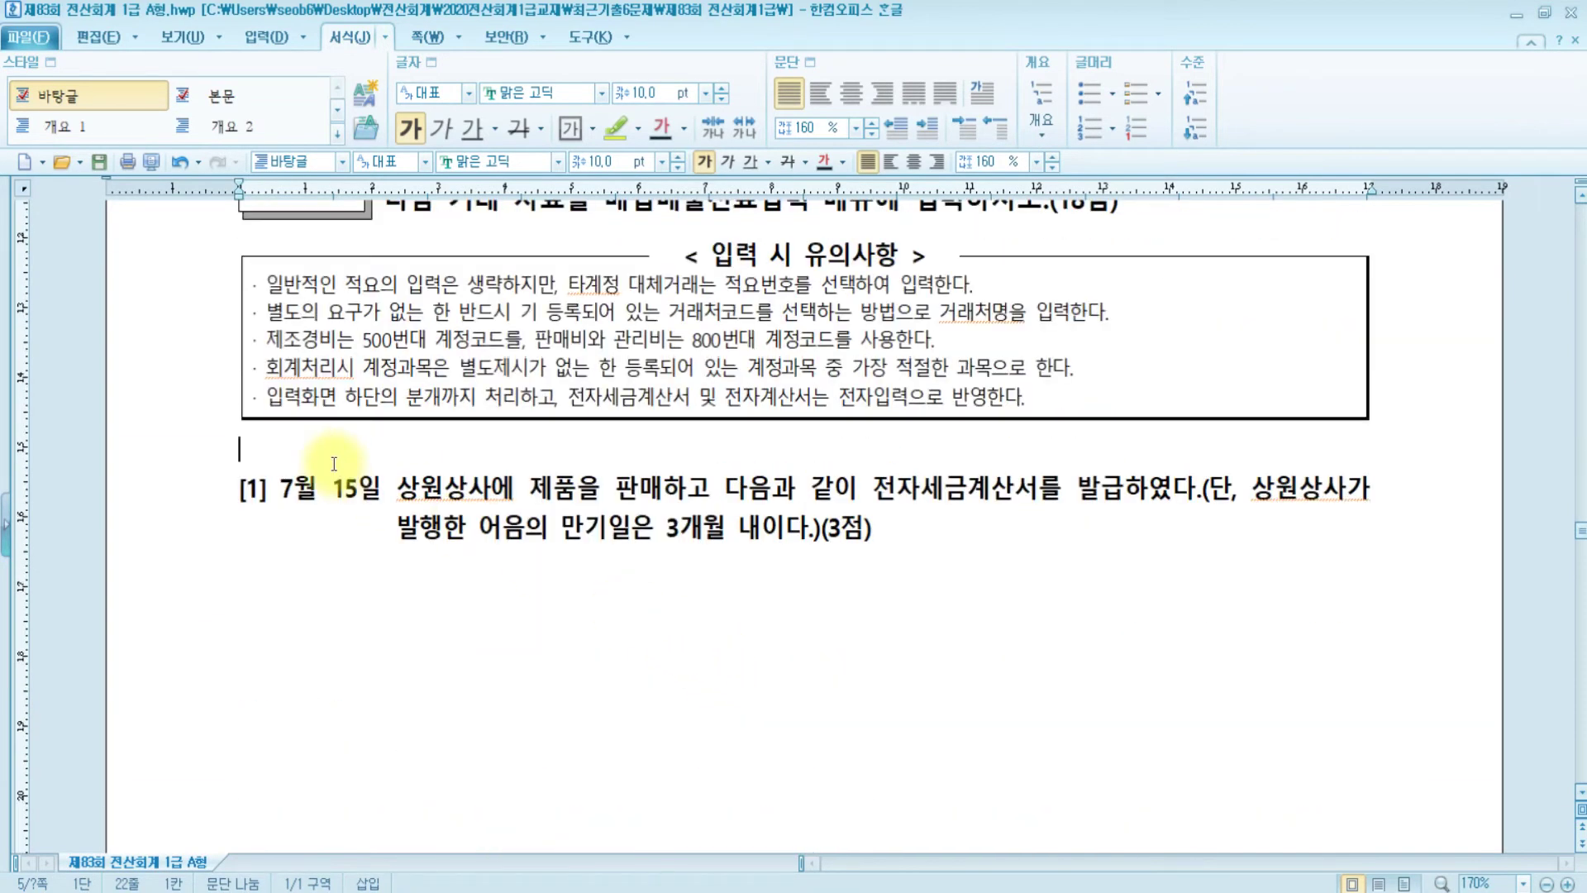
scroll(333, 463, up, 1)
key(Return)
key(Return)
key(Return)
key(Return)
key(Return)
key(Return)
key(Return)
key(Return)
key(Return)
key(Return)
key(Return)
key(Return)
key(Return)
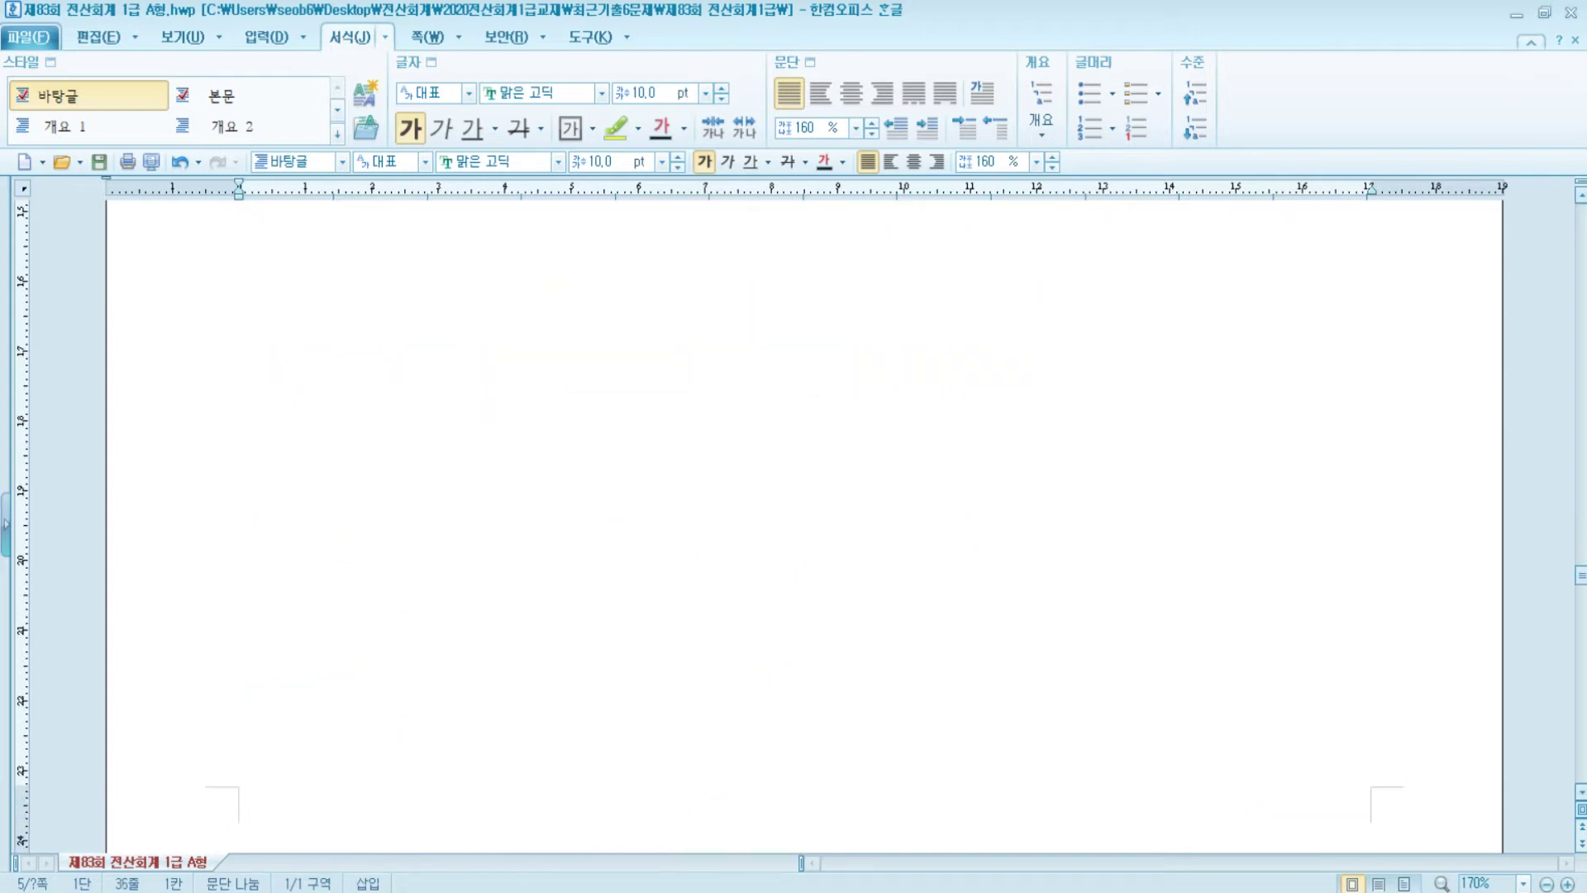
scroll(180, 87, down, 5)
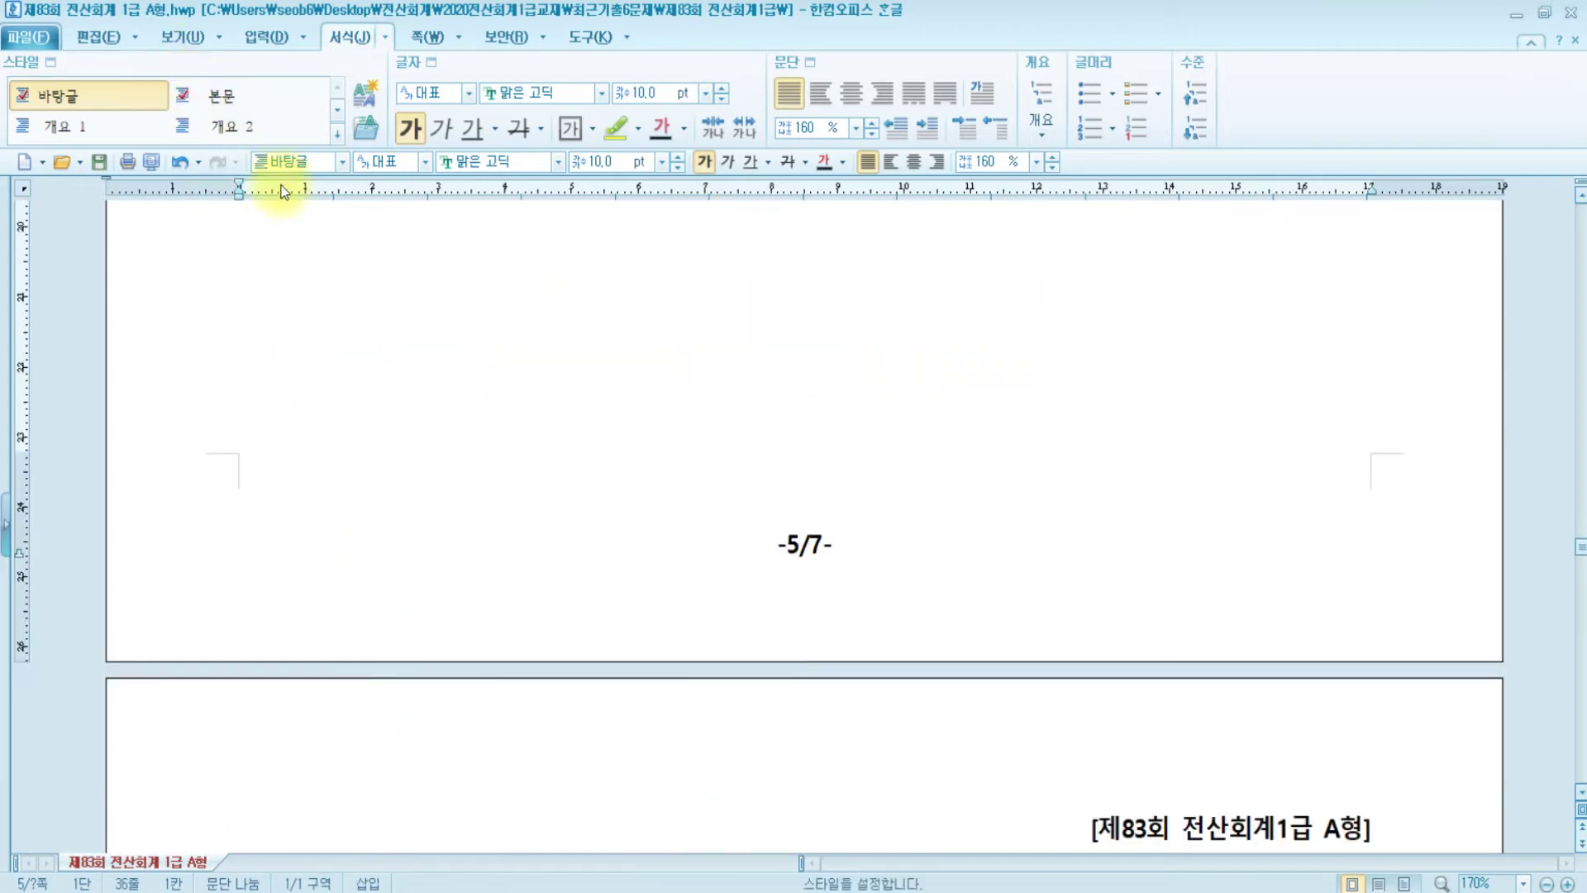
scroll(222, 170, down, 7)
scroll(221, 171, down, 5)
scroll(250, 176, up, 3)
scroll(250, 175, down, 1)
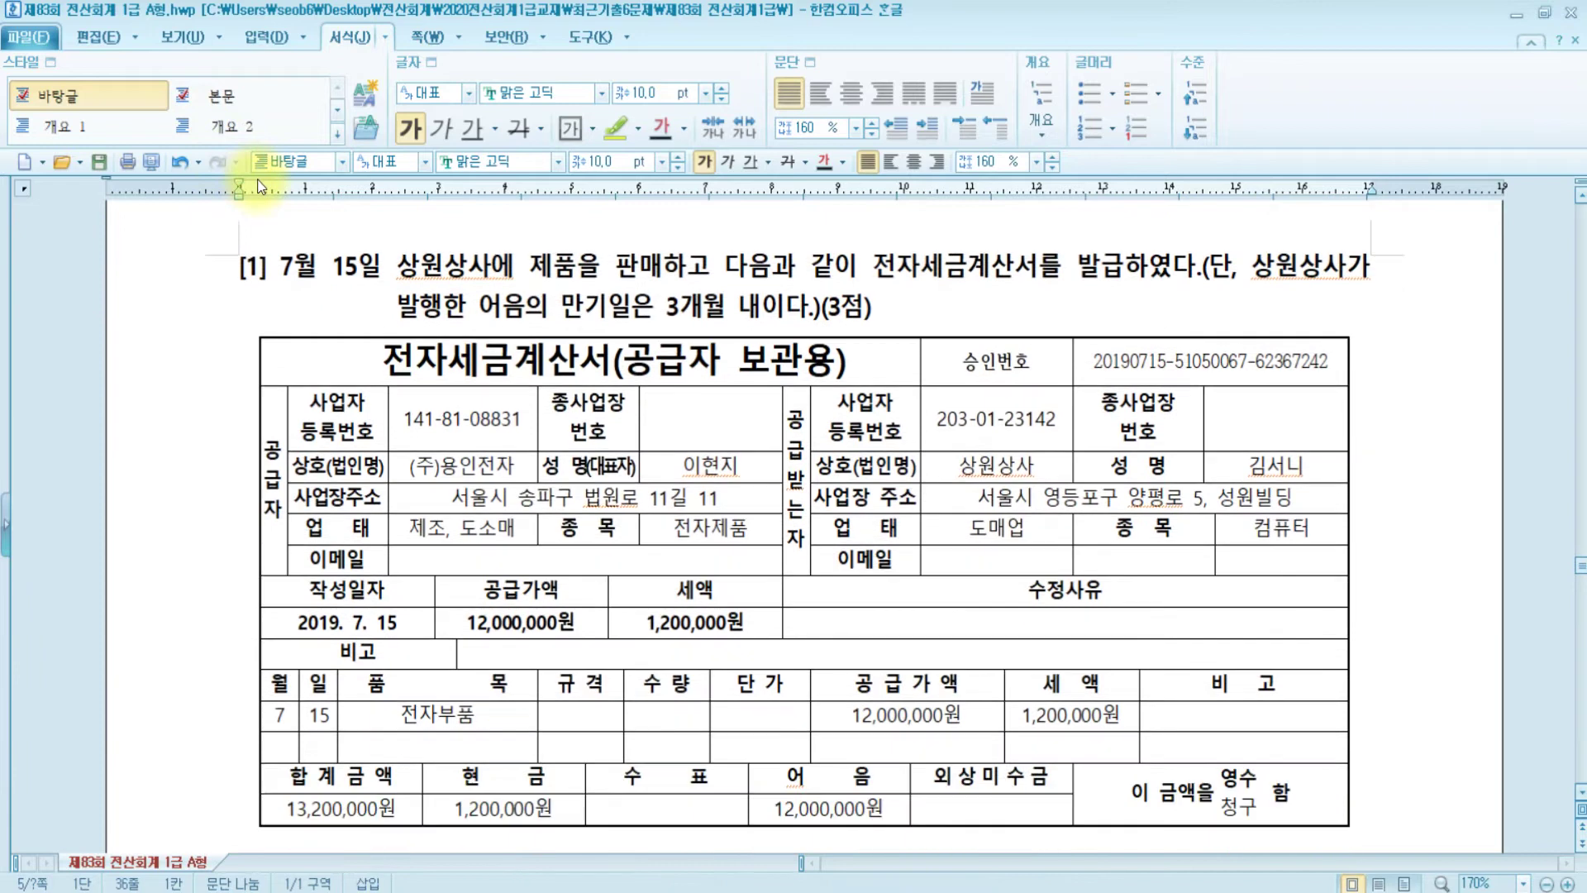
Highlight the words 판매 and 전자세금계산서 in problem [1] in yellow.
click(618, 267)
drag(619, 267, 664, 267)
click(615, 126)
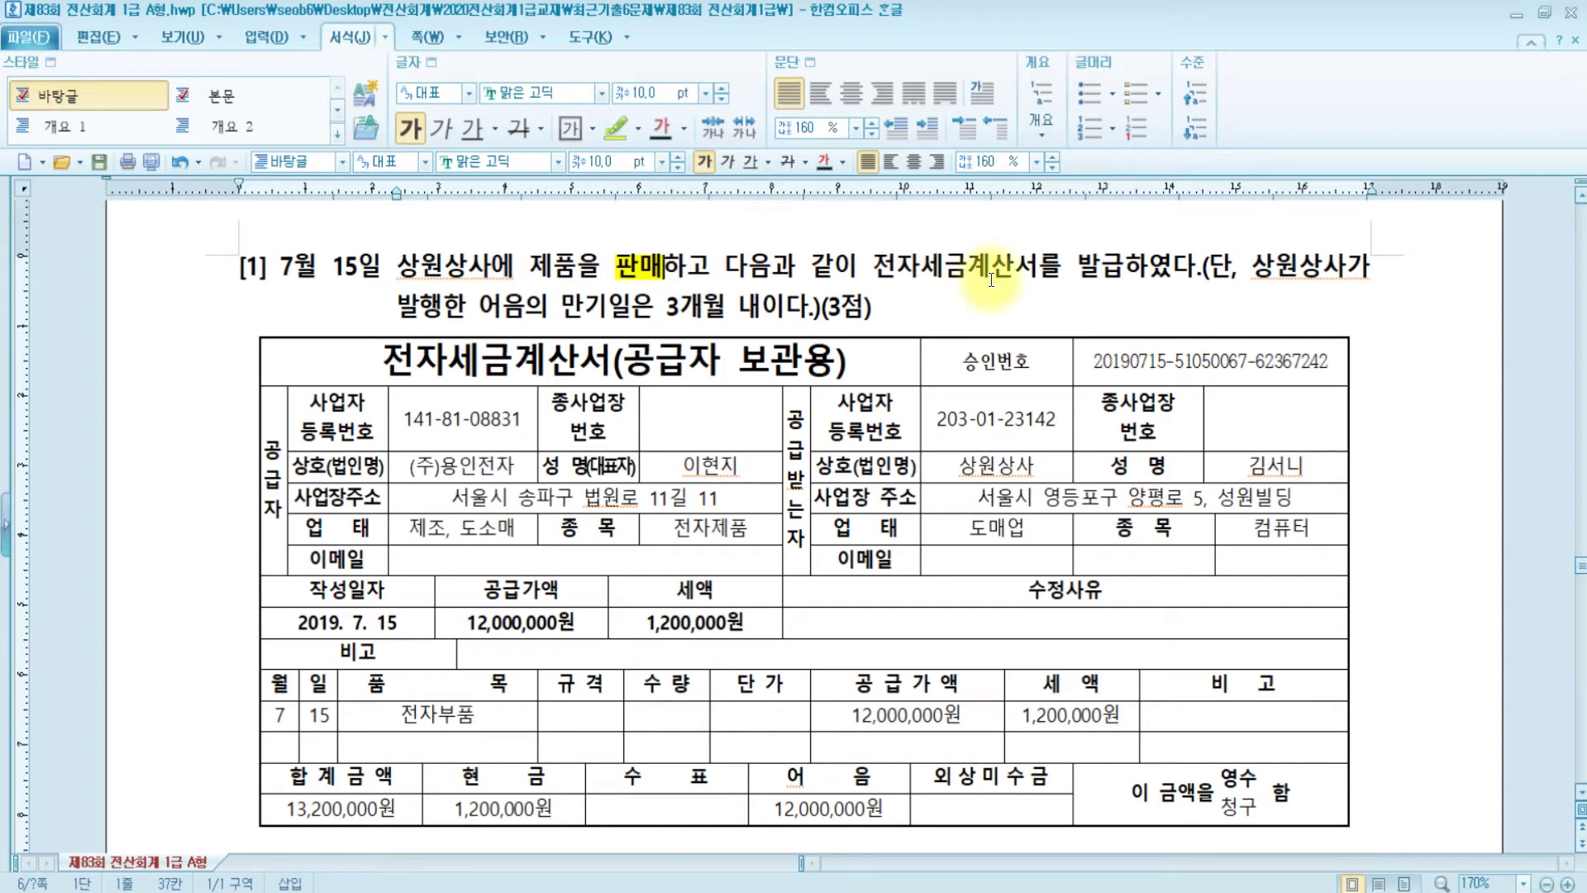
drag(874, 266, 1039, 263)
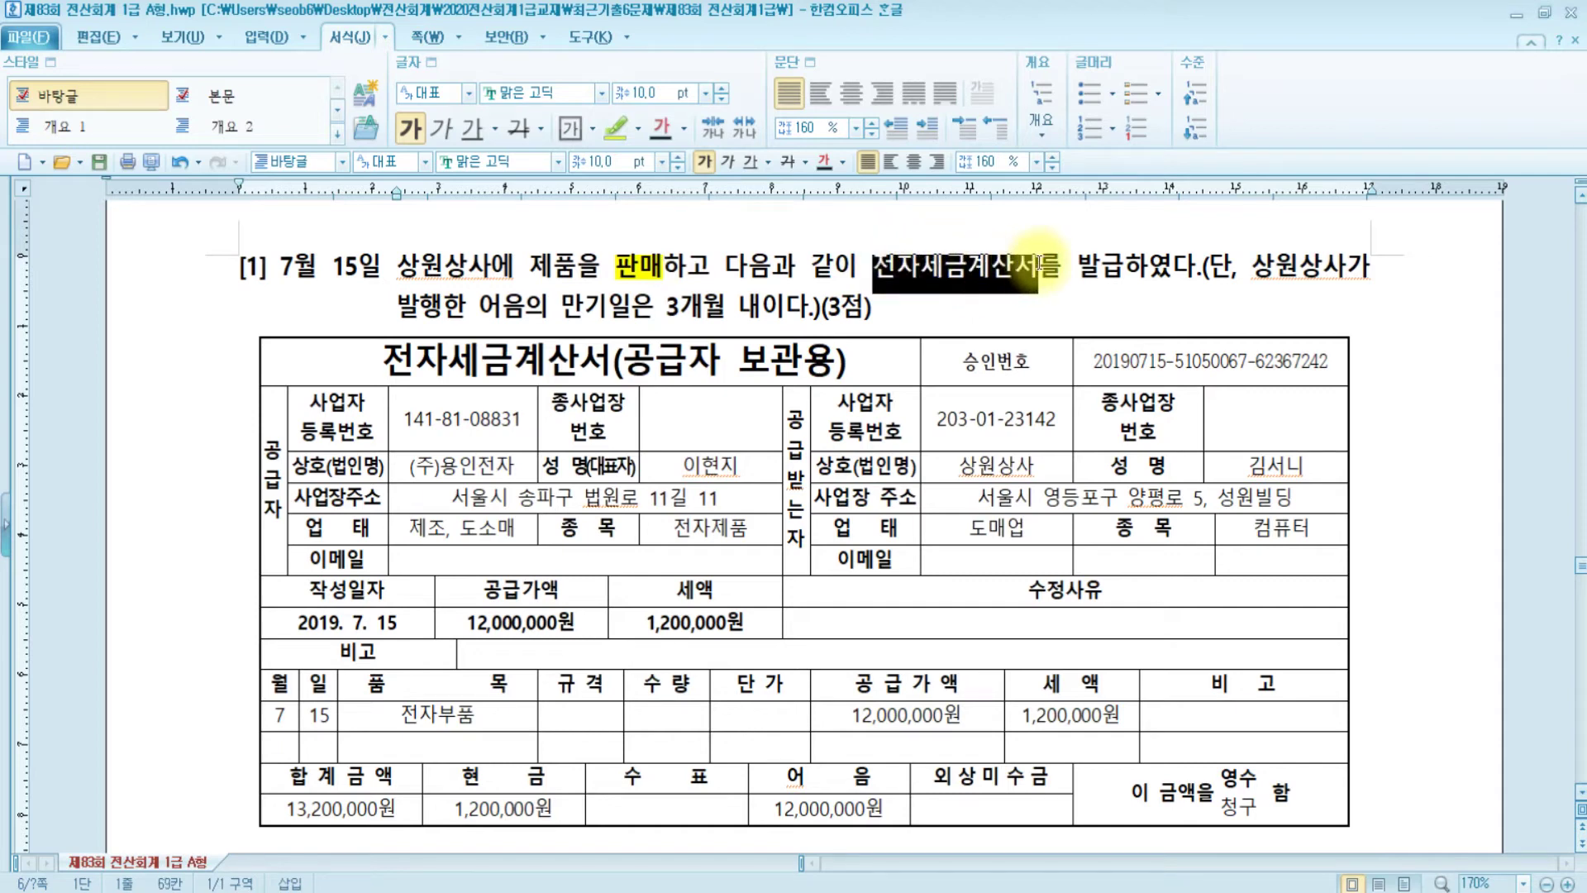
click(616, 126)
click(1166, 300)
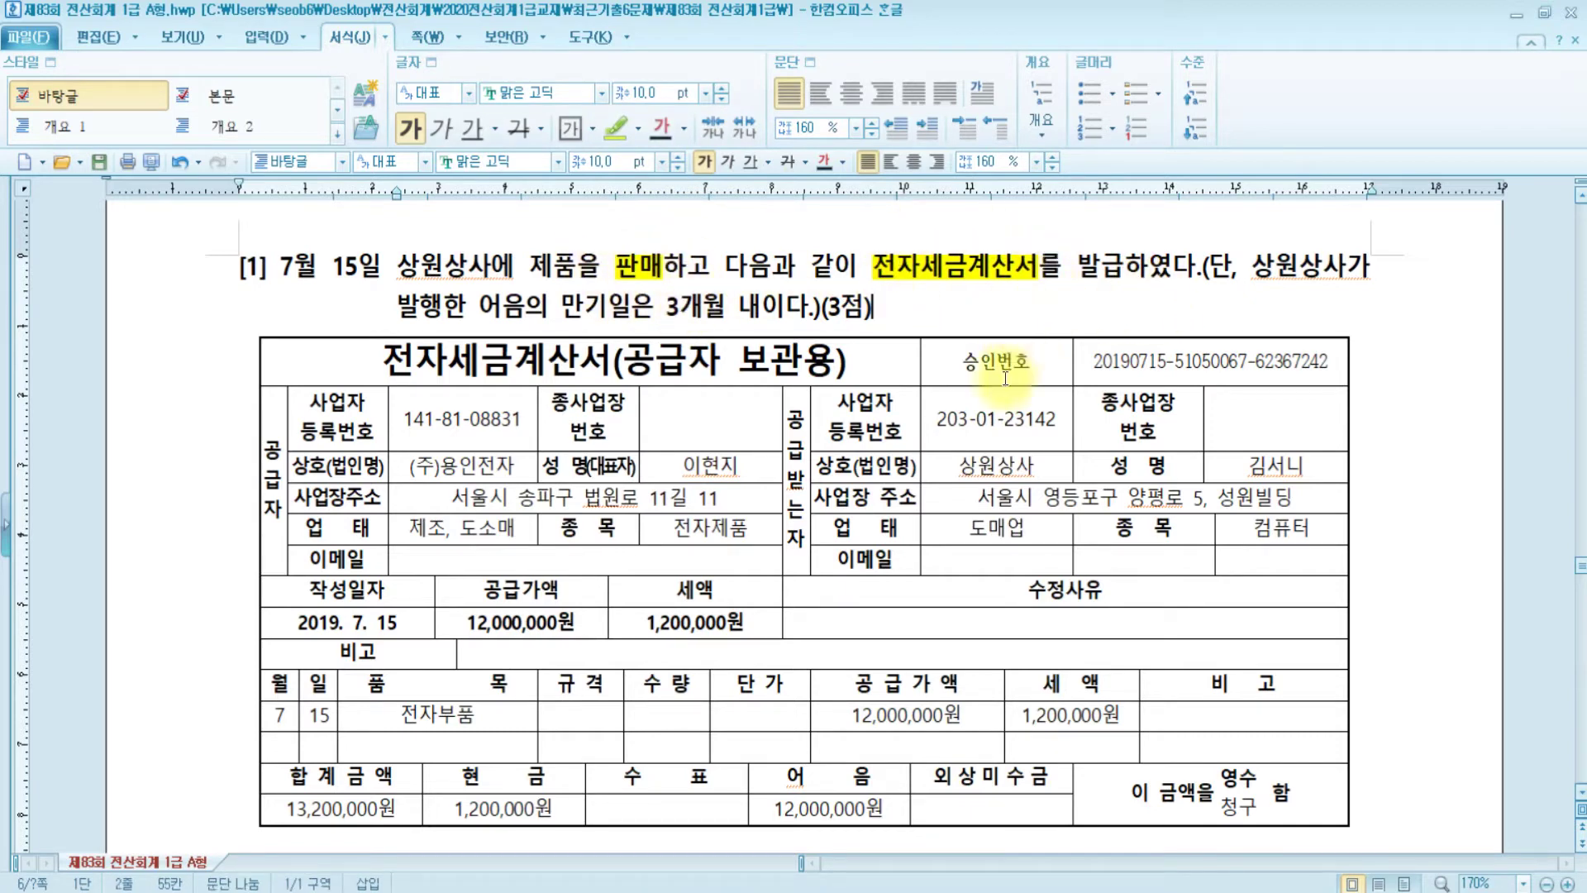
Switch to KcLep's 매입매출전표입력 and start a voucher dated July 15 with VAT type 11 과세.
key(alt+Tab)
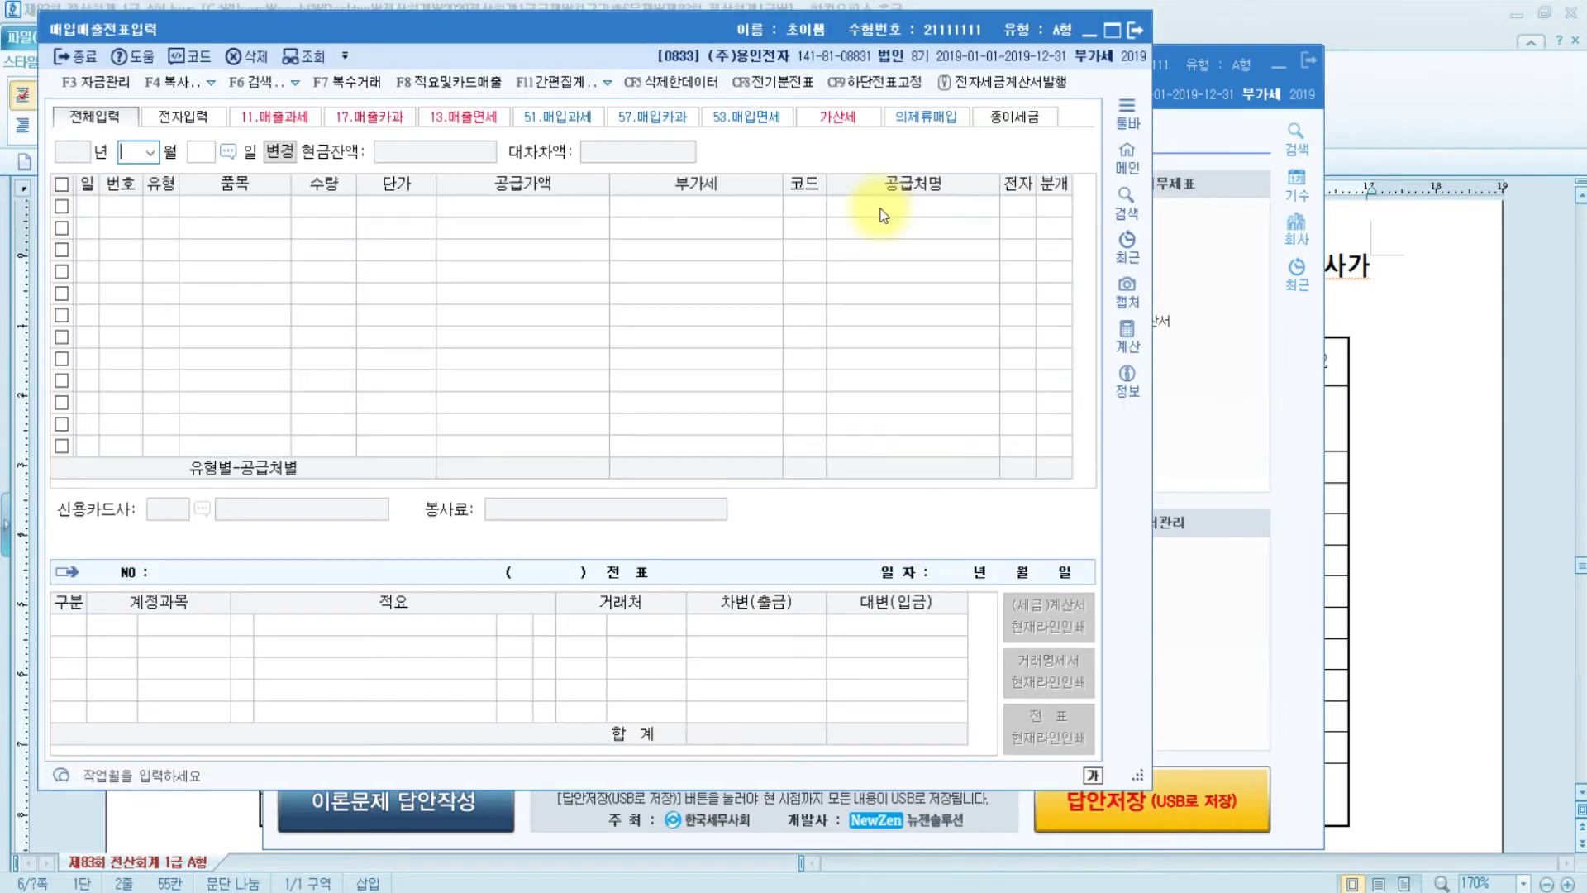
key(Return)
text(15)
key(Return)
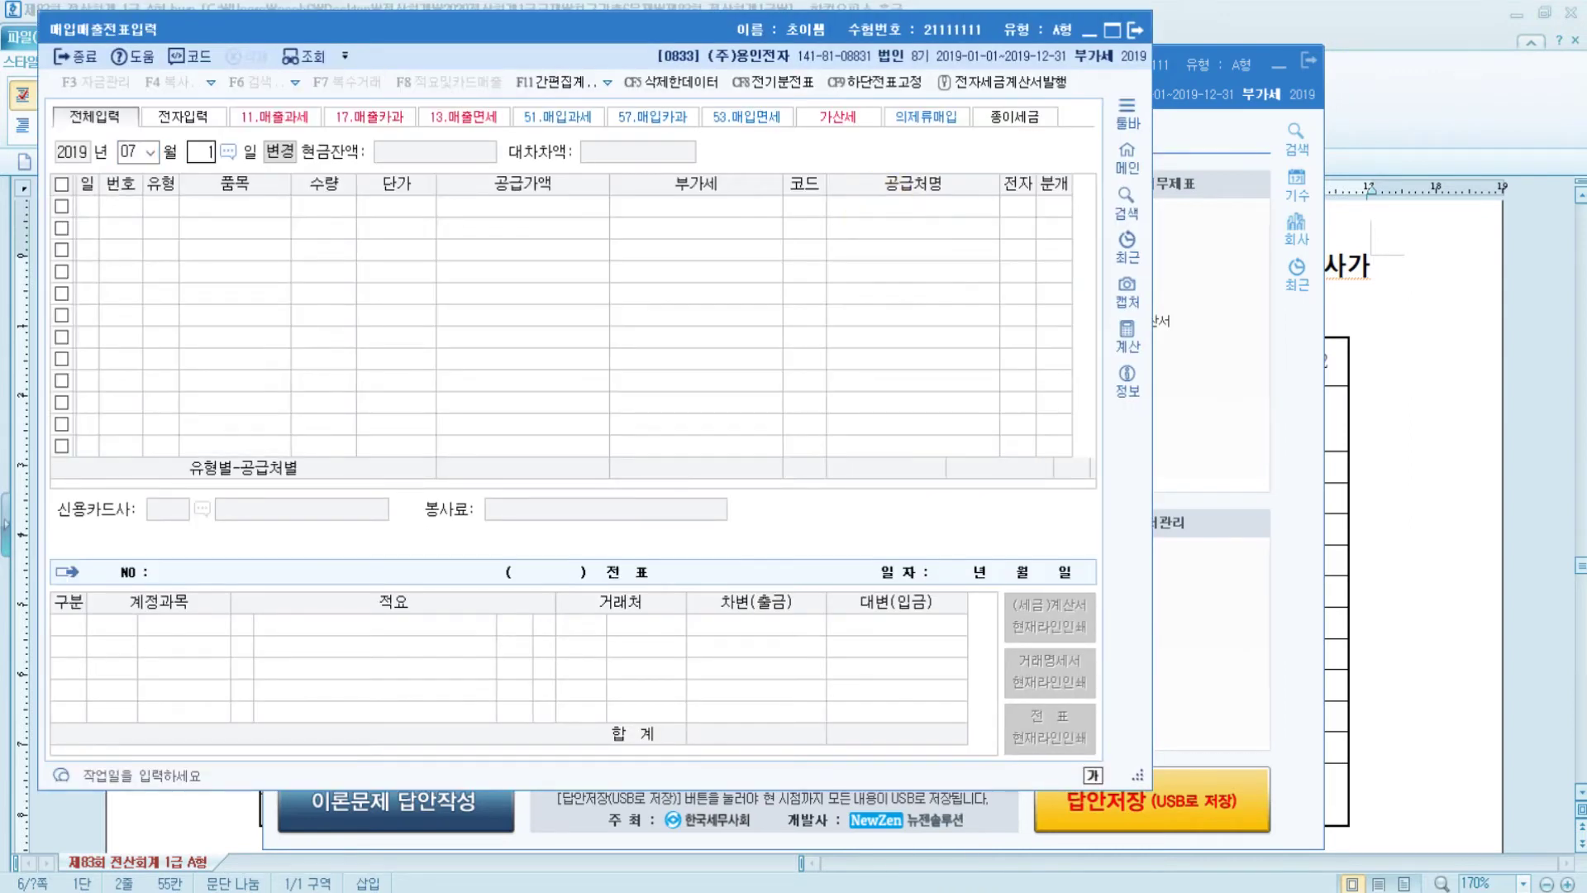
text(11)
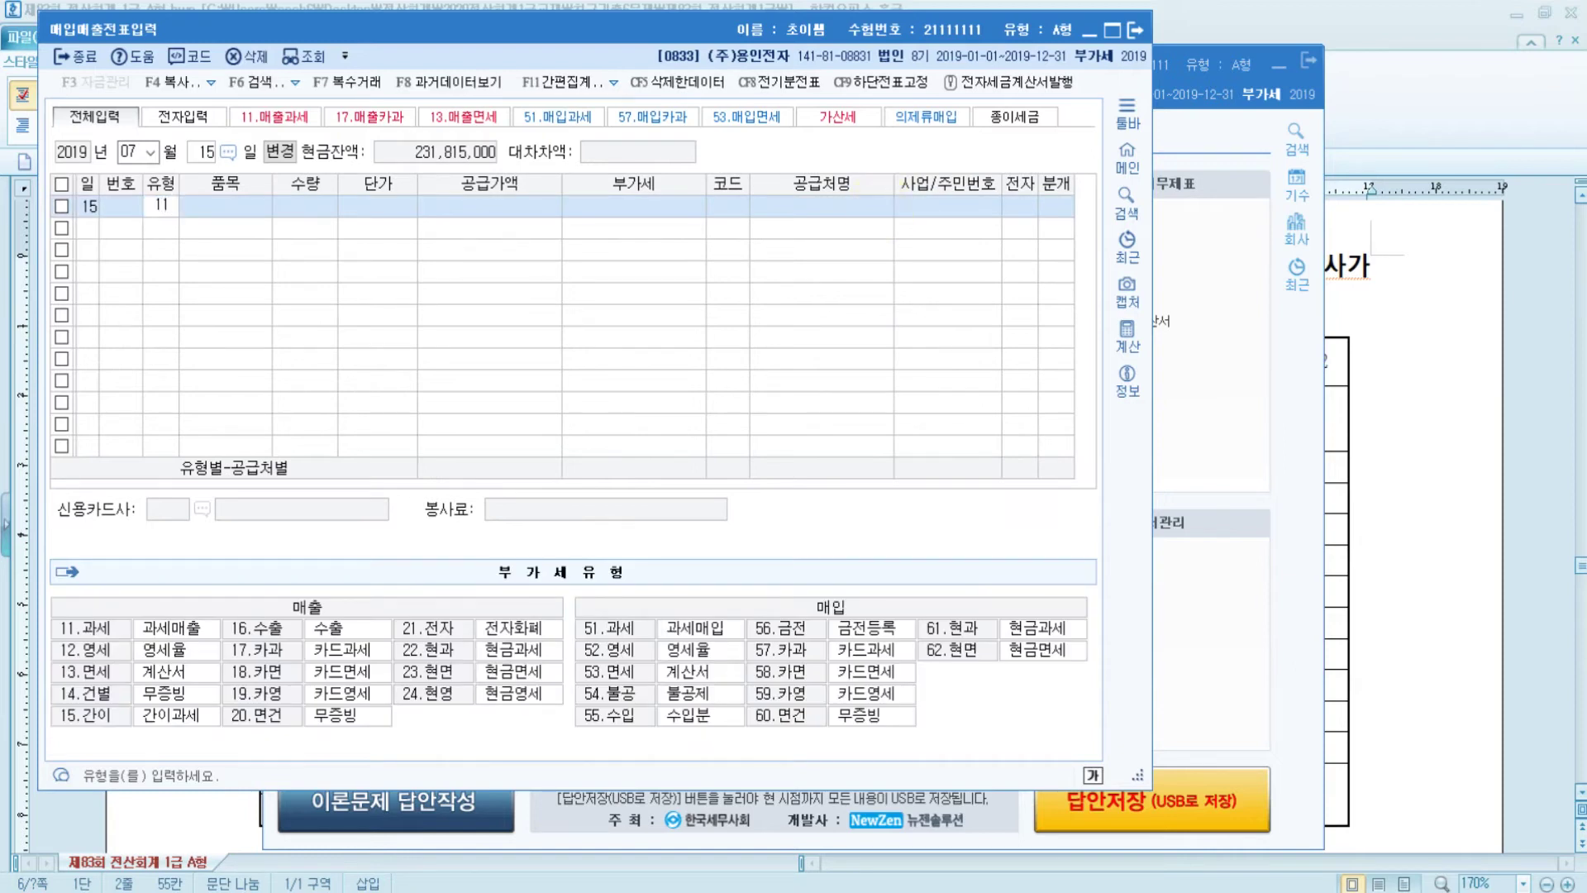
key(Return)
Make the voucher window wider and shorter, then check the entry's type against the 11.과세 code in the VAT type list.
drag(1137, 774, 1559, 592)
click(159, 209)
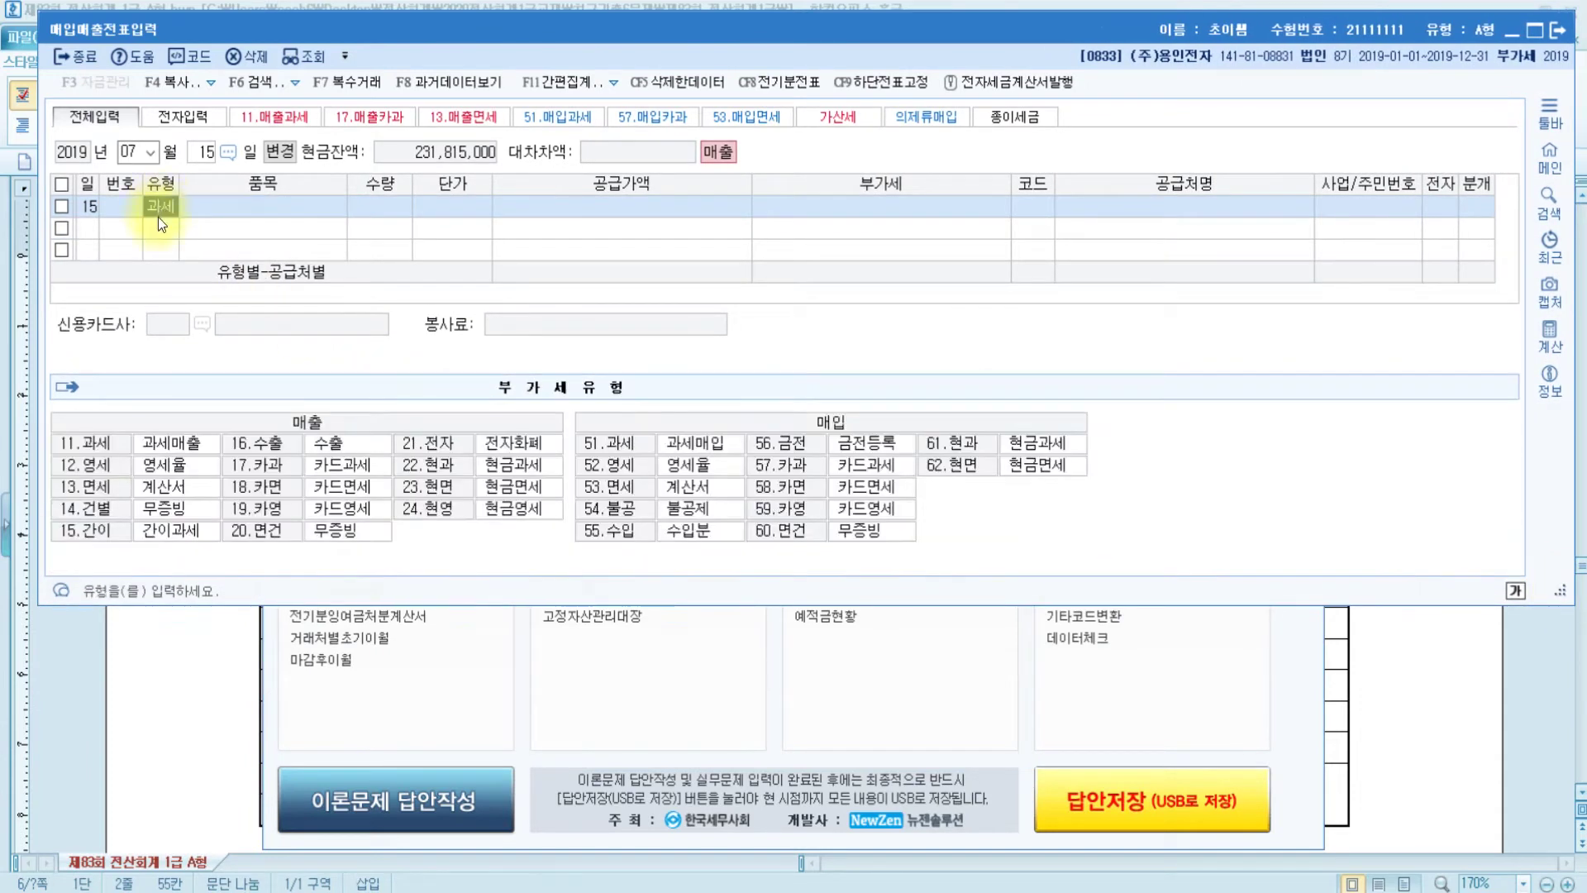
click(139, 441)
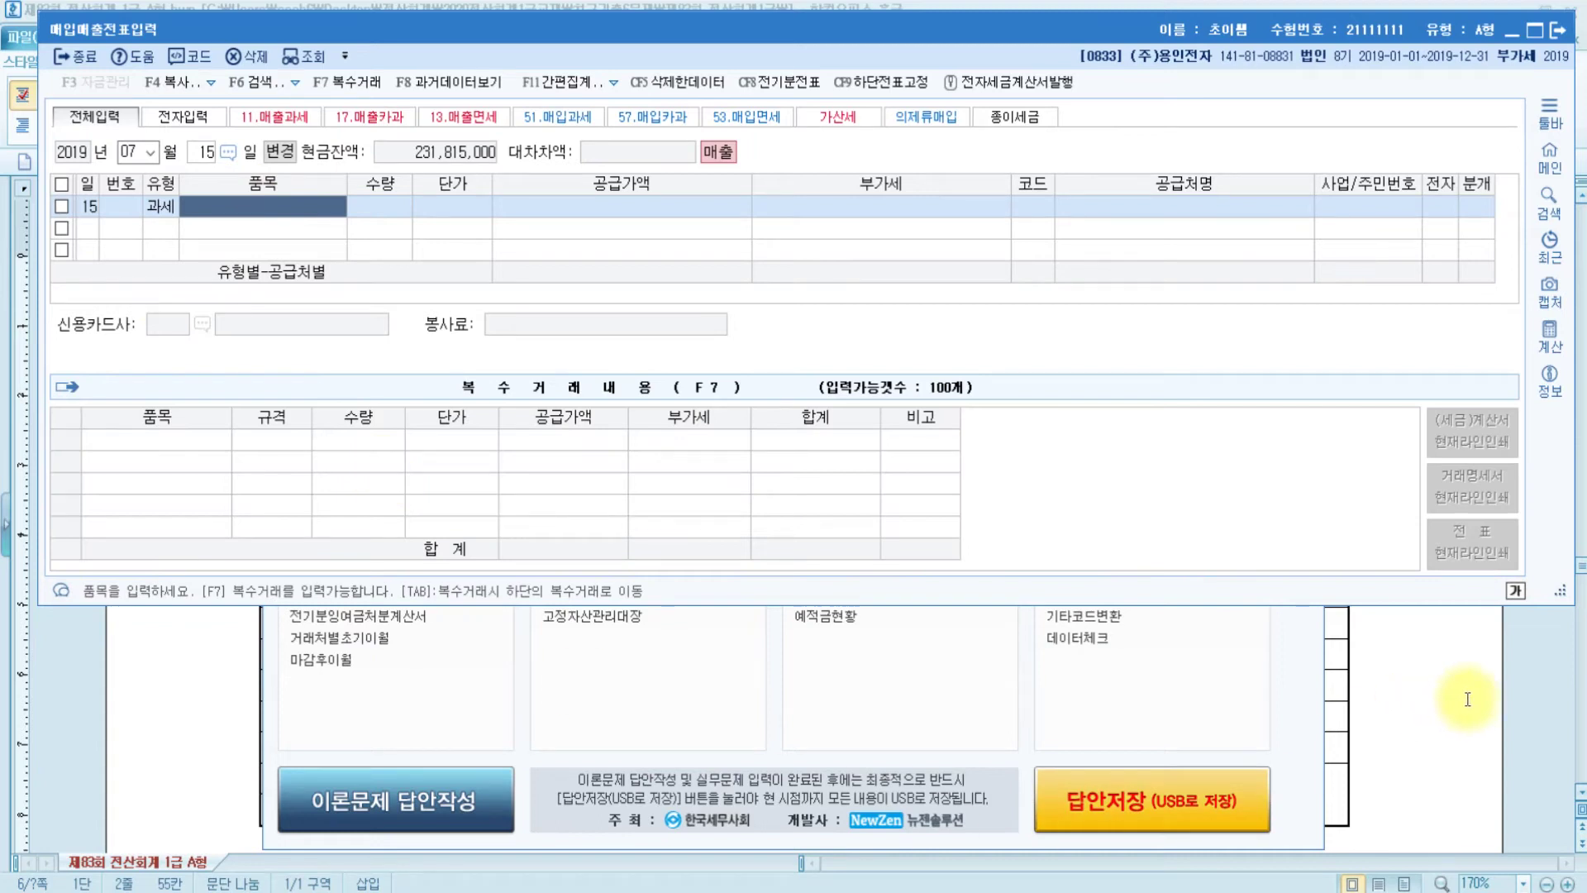
Enter 전자부품 as the item with a supply value of 12,000,000, leaving quantity and unit price blank and accepting the calculated VAT.
text(전자부품)
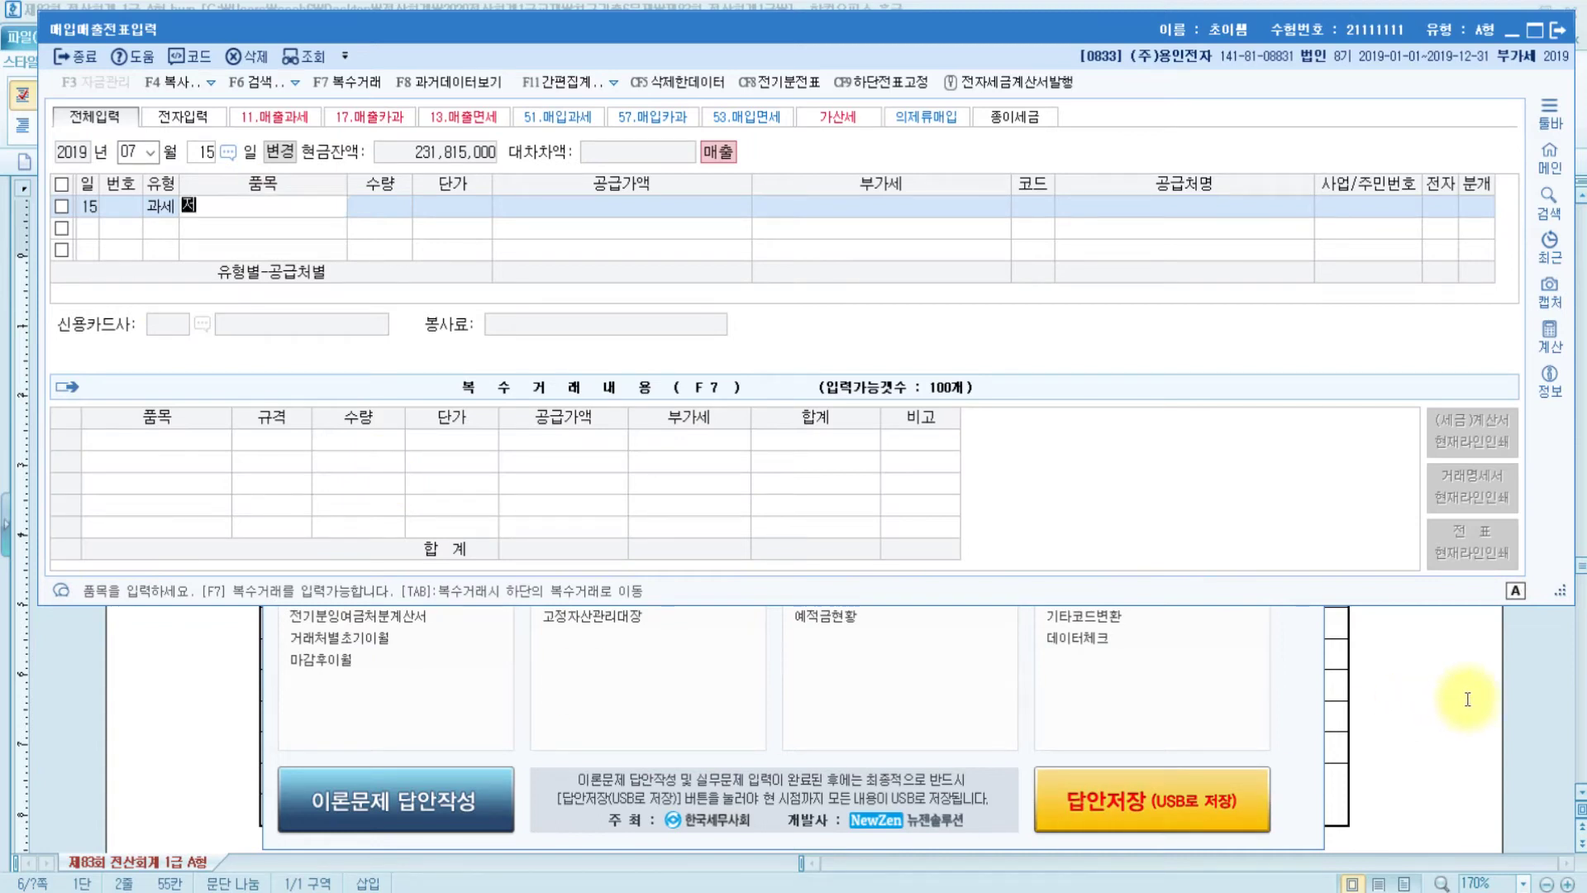
key(Return)
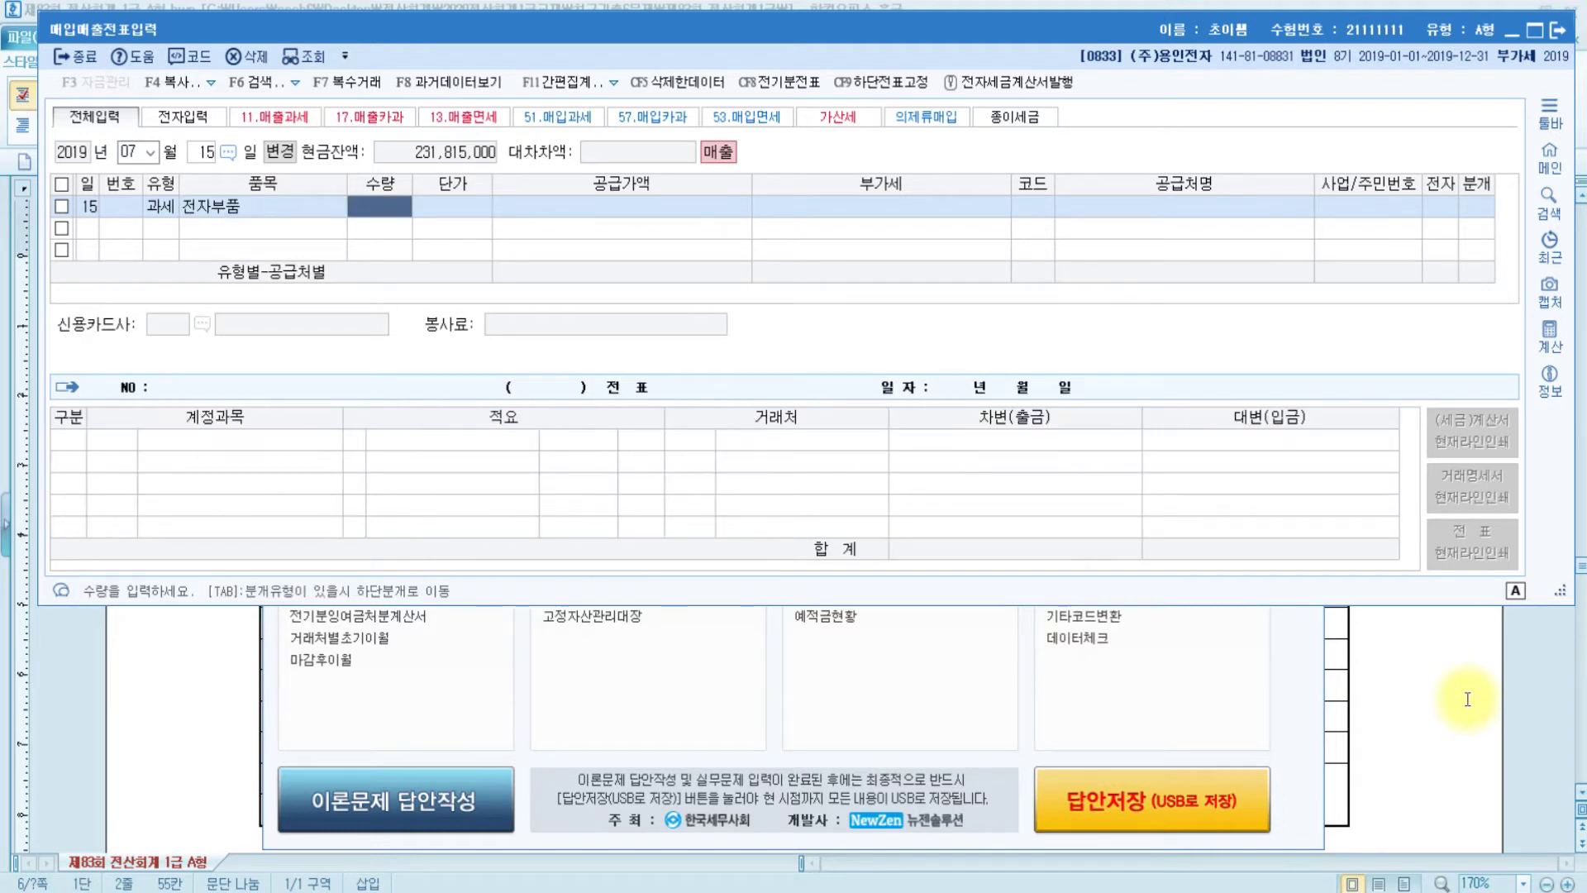
key(Return)
key(Return)
text(12000000)
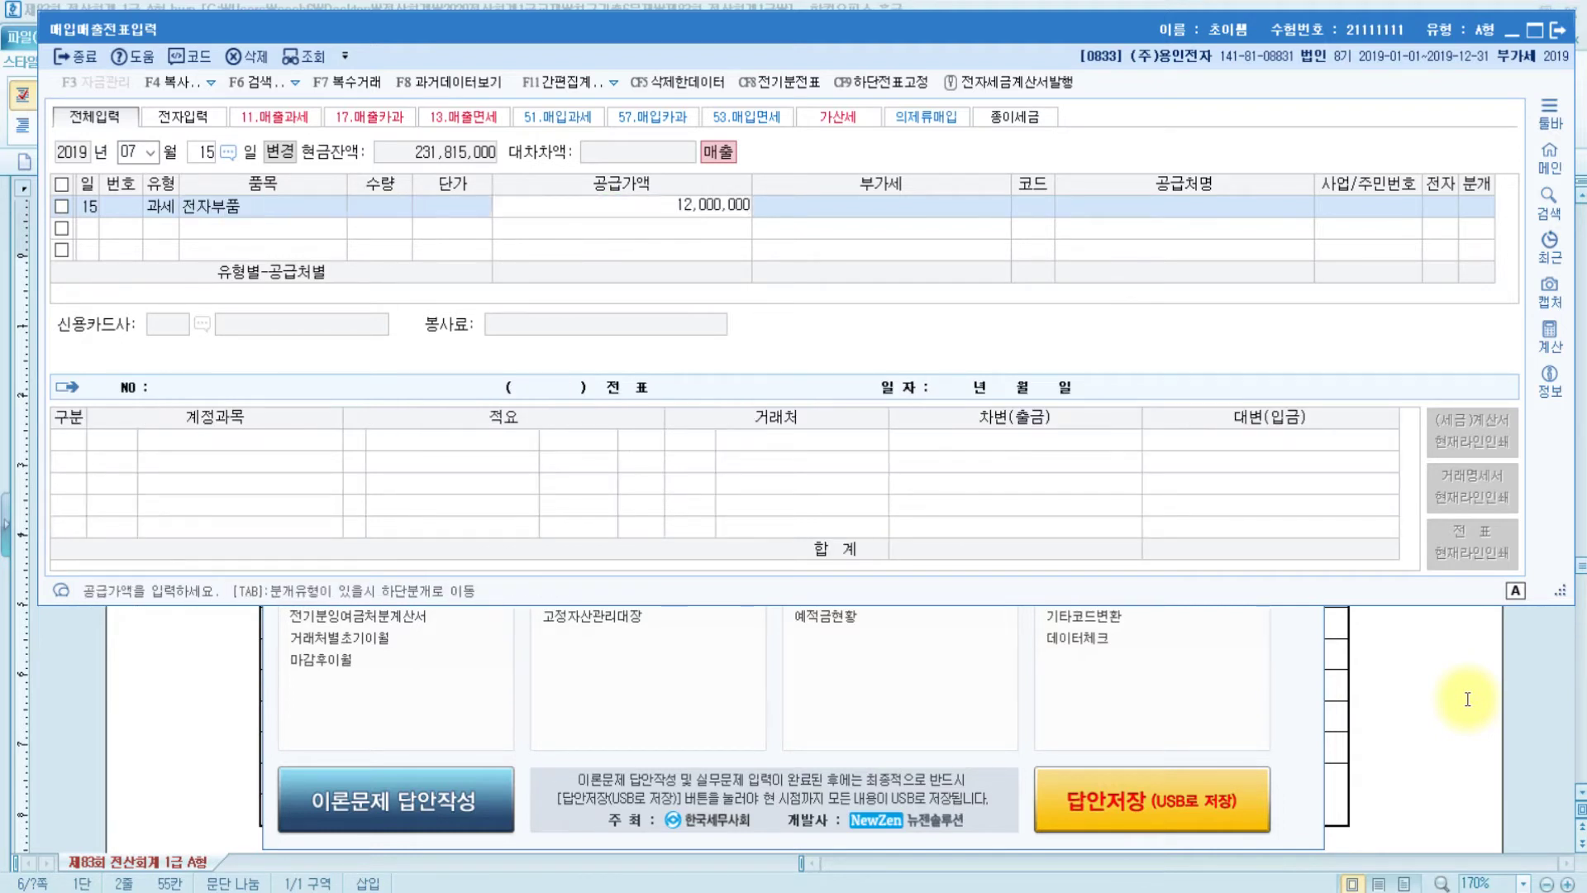
key(Return)
key(Return)
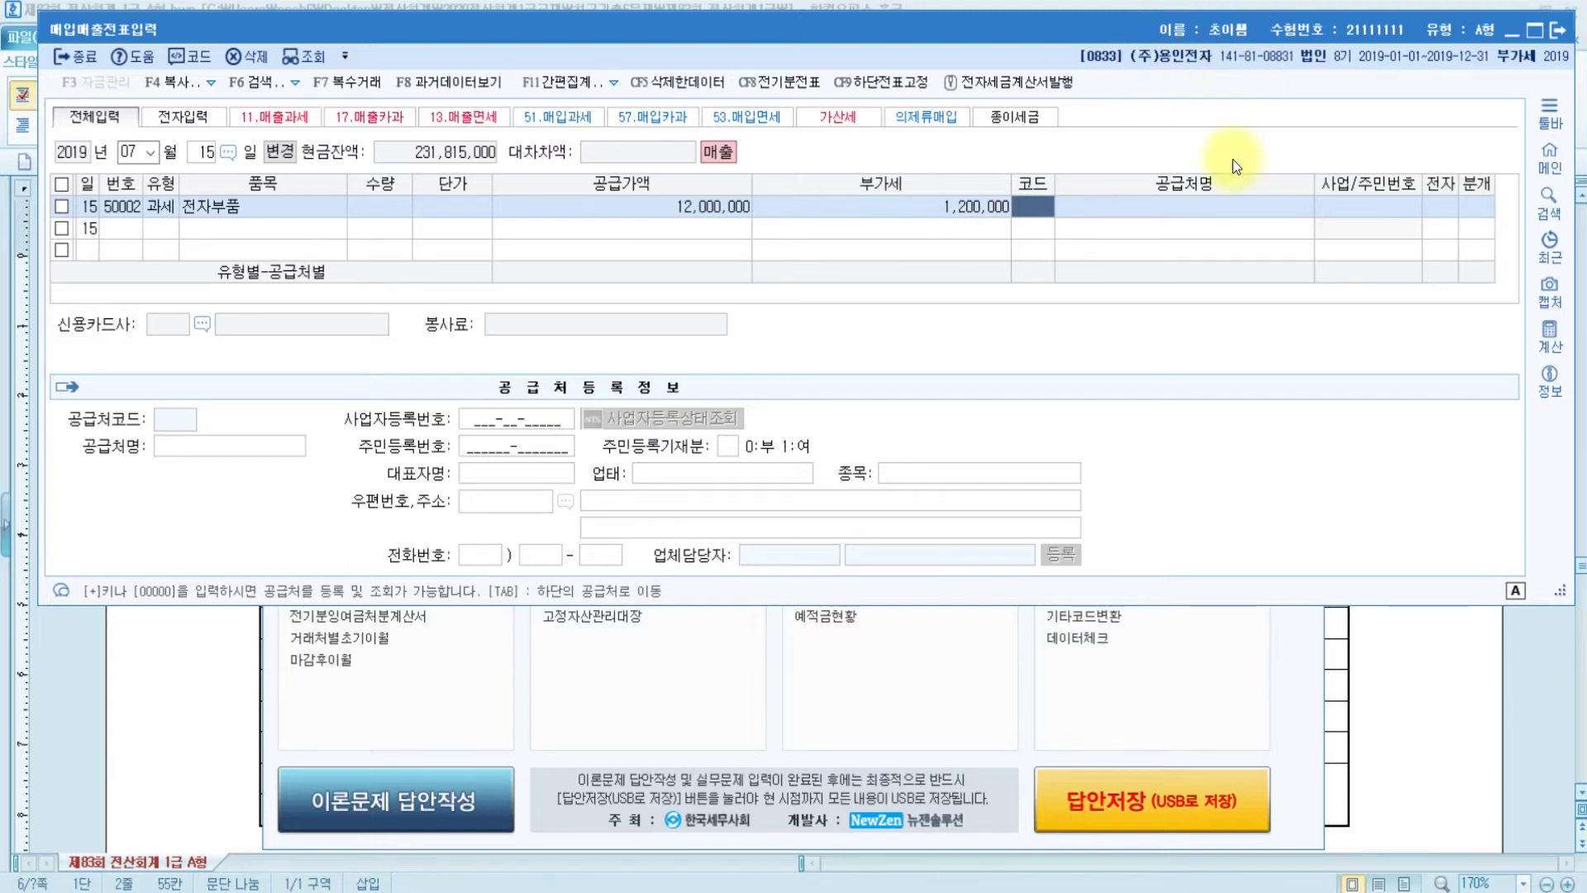
Choose 상원상사 as the voucher's trading partner and mark the tax invoice as electronic (여).
text(상원)
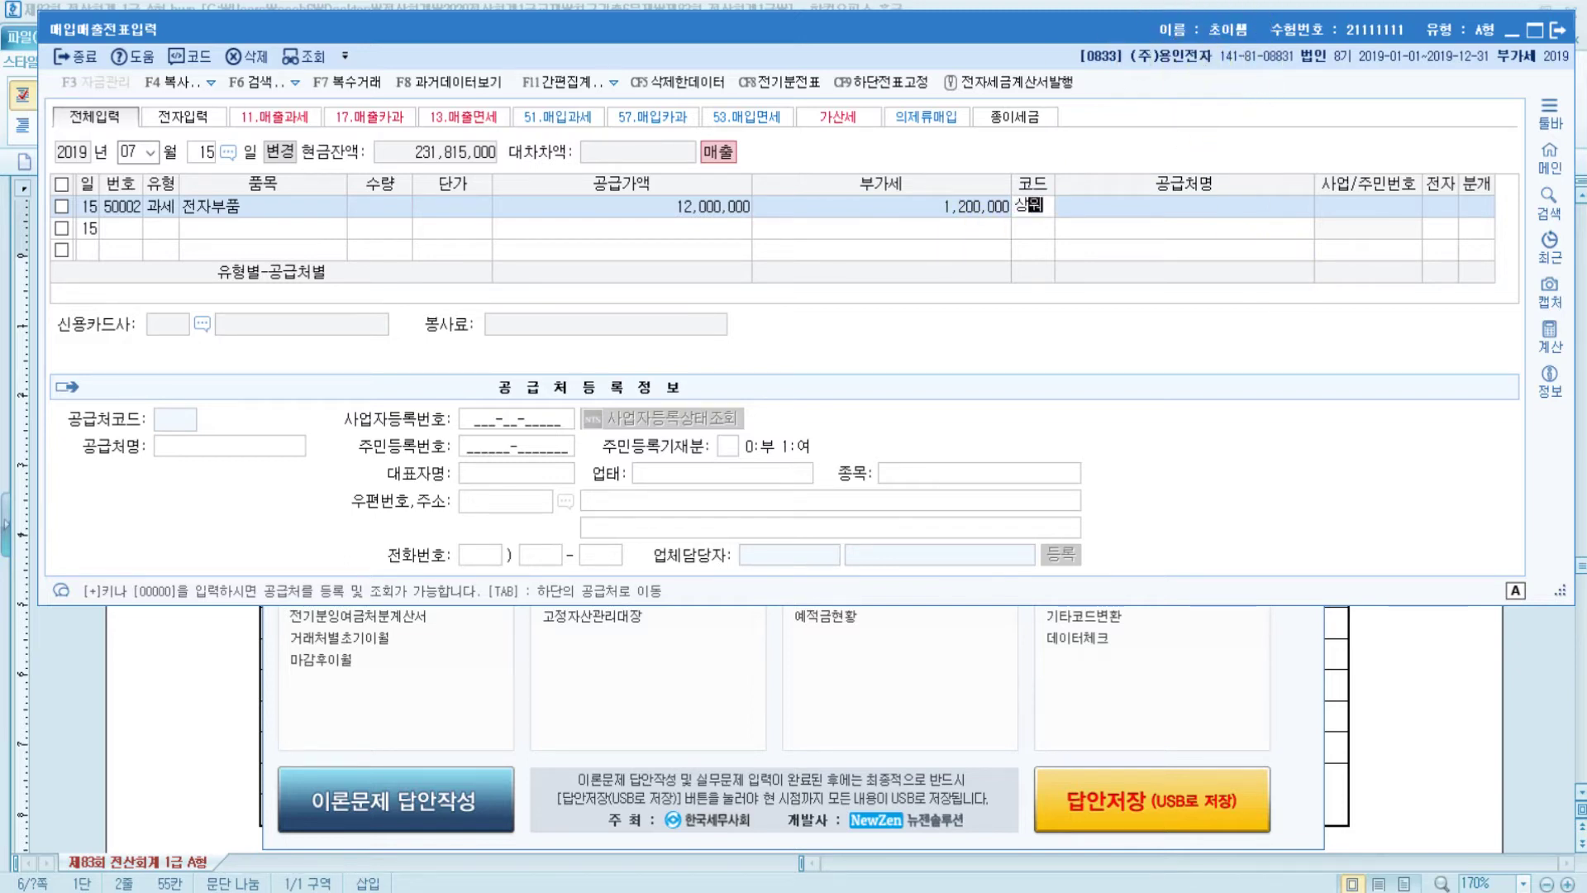
key(Return)
key(Return)
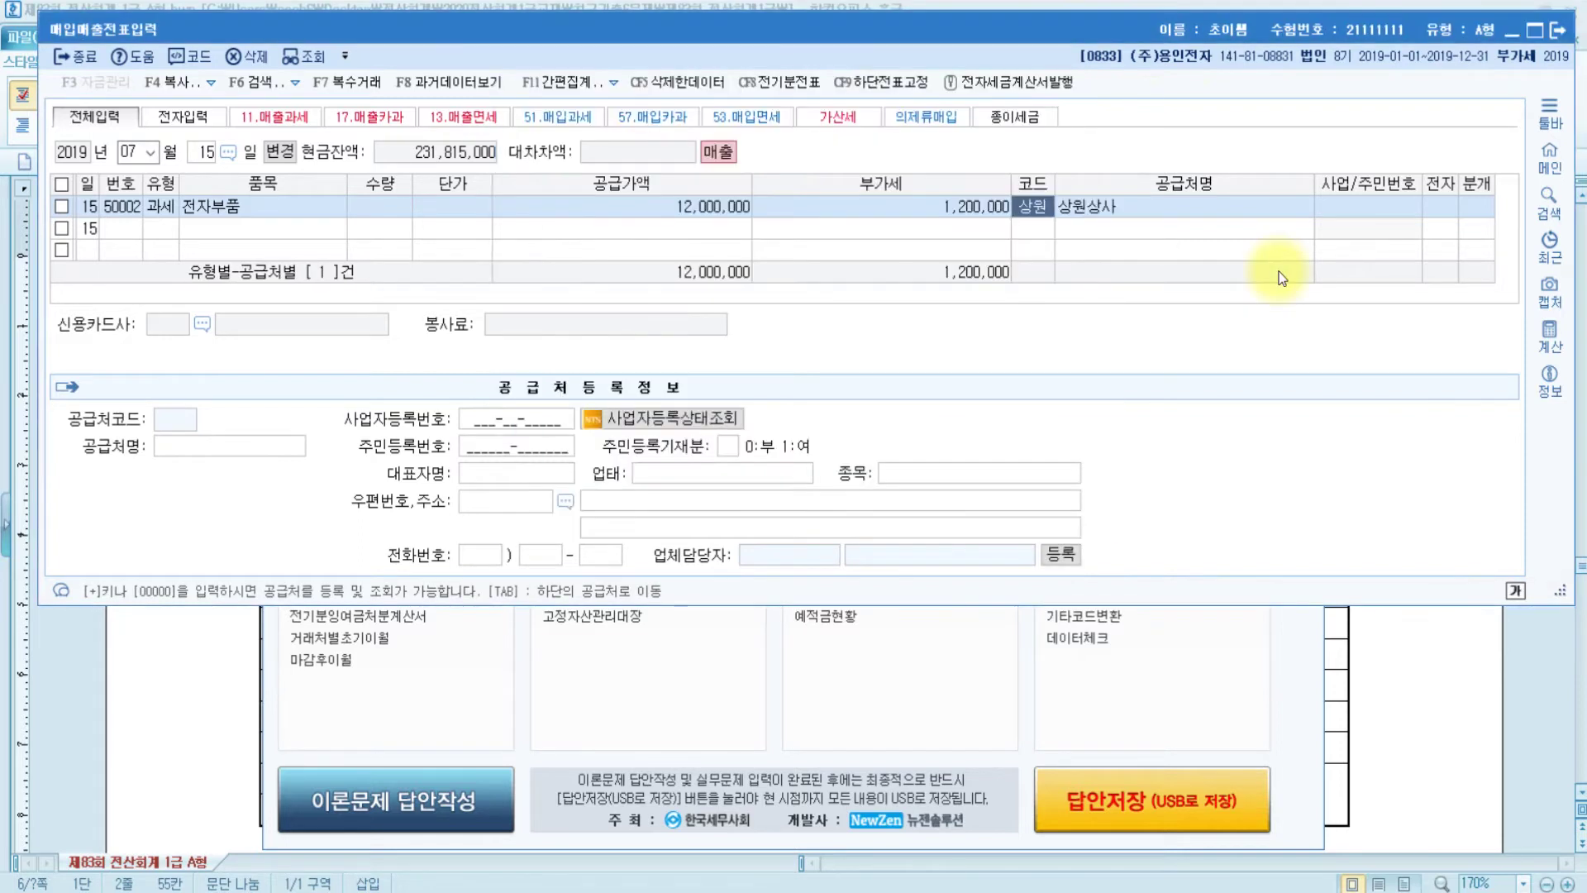
key(Return)
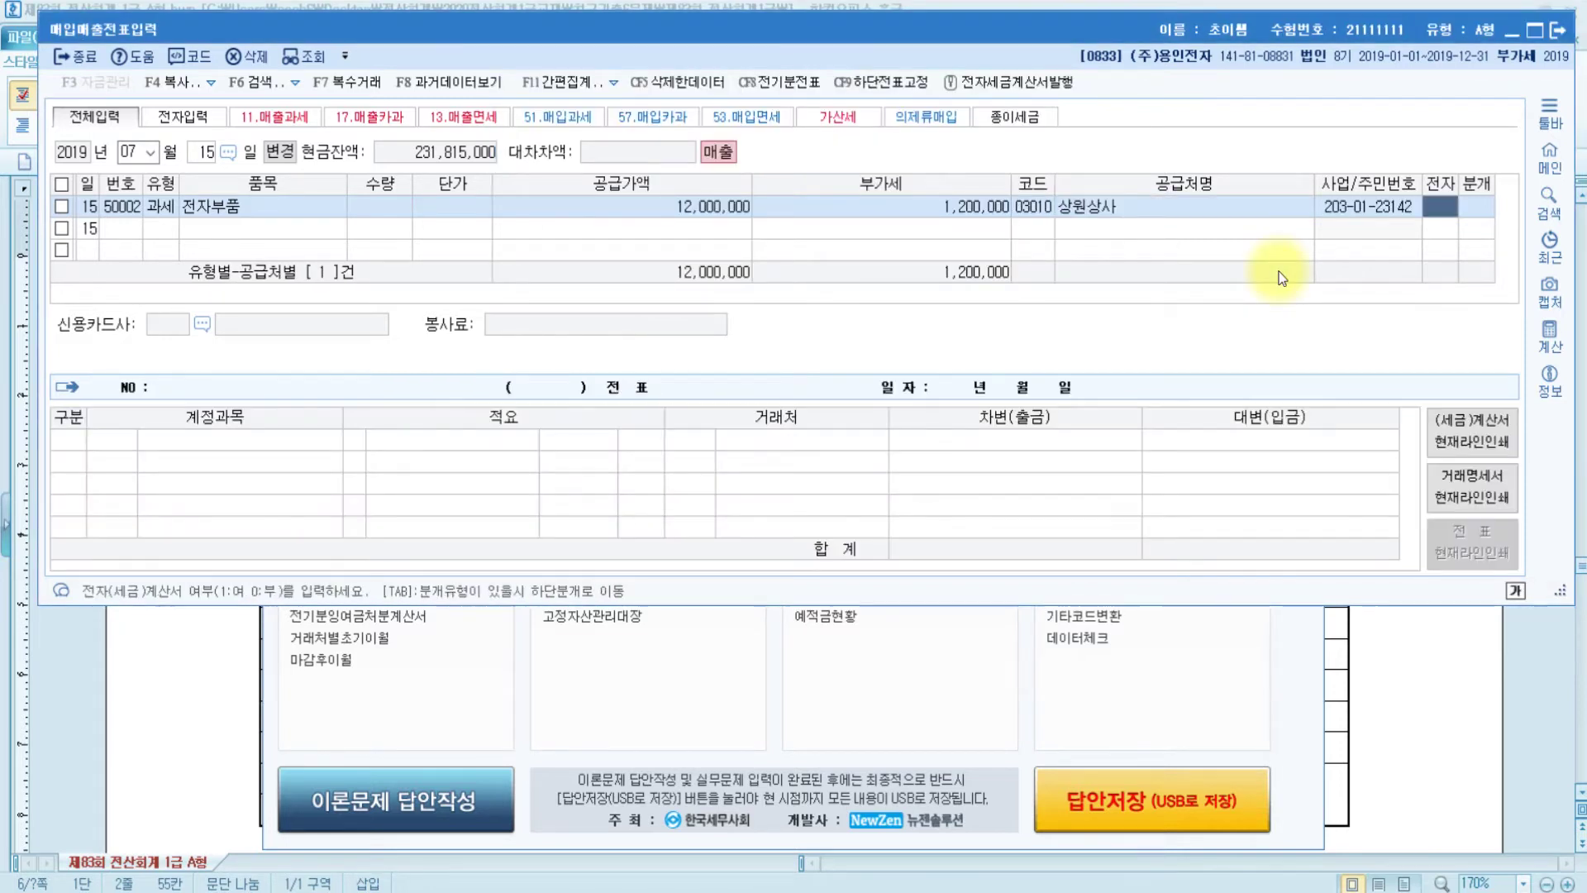
text(1)
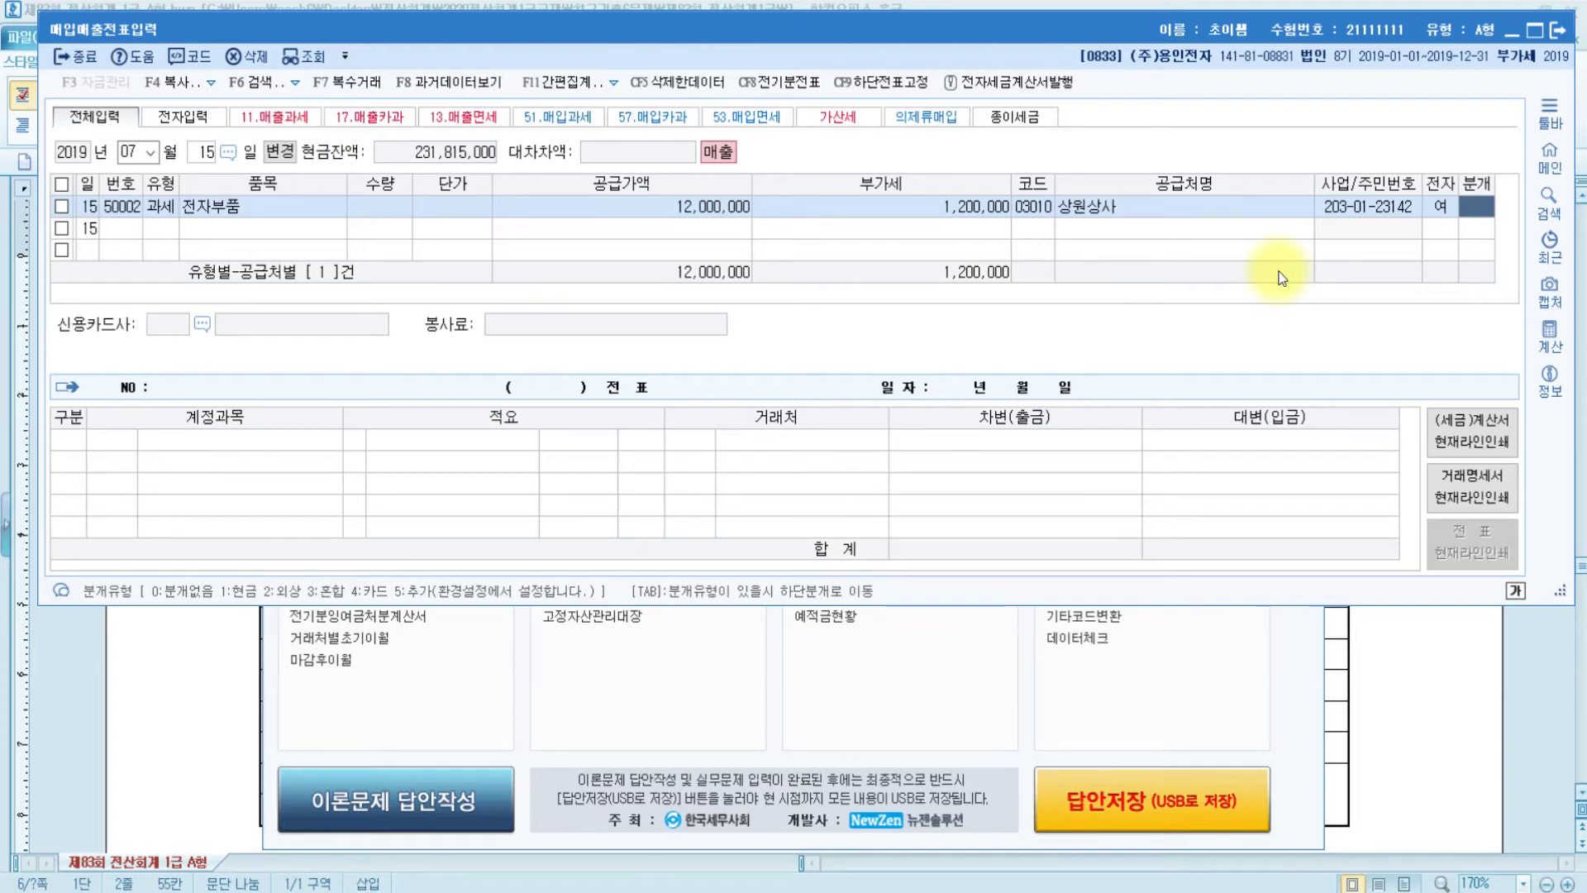
Check the invoice's payment breakdown in the exam document, then set the journal type to 3 혼합 and accept the default credit lines.
click(1409, 677)
scroll(786, 827, down, 3)
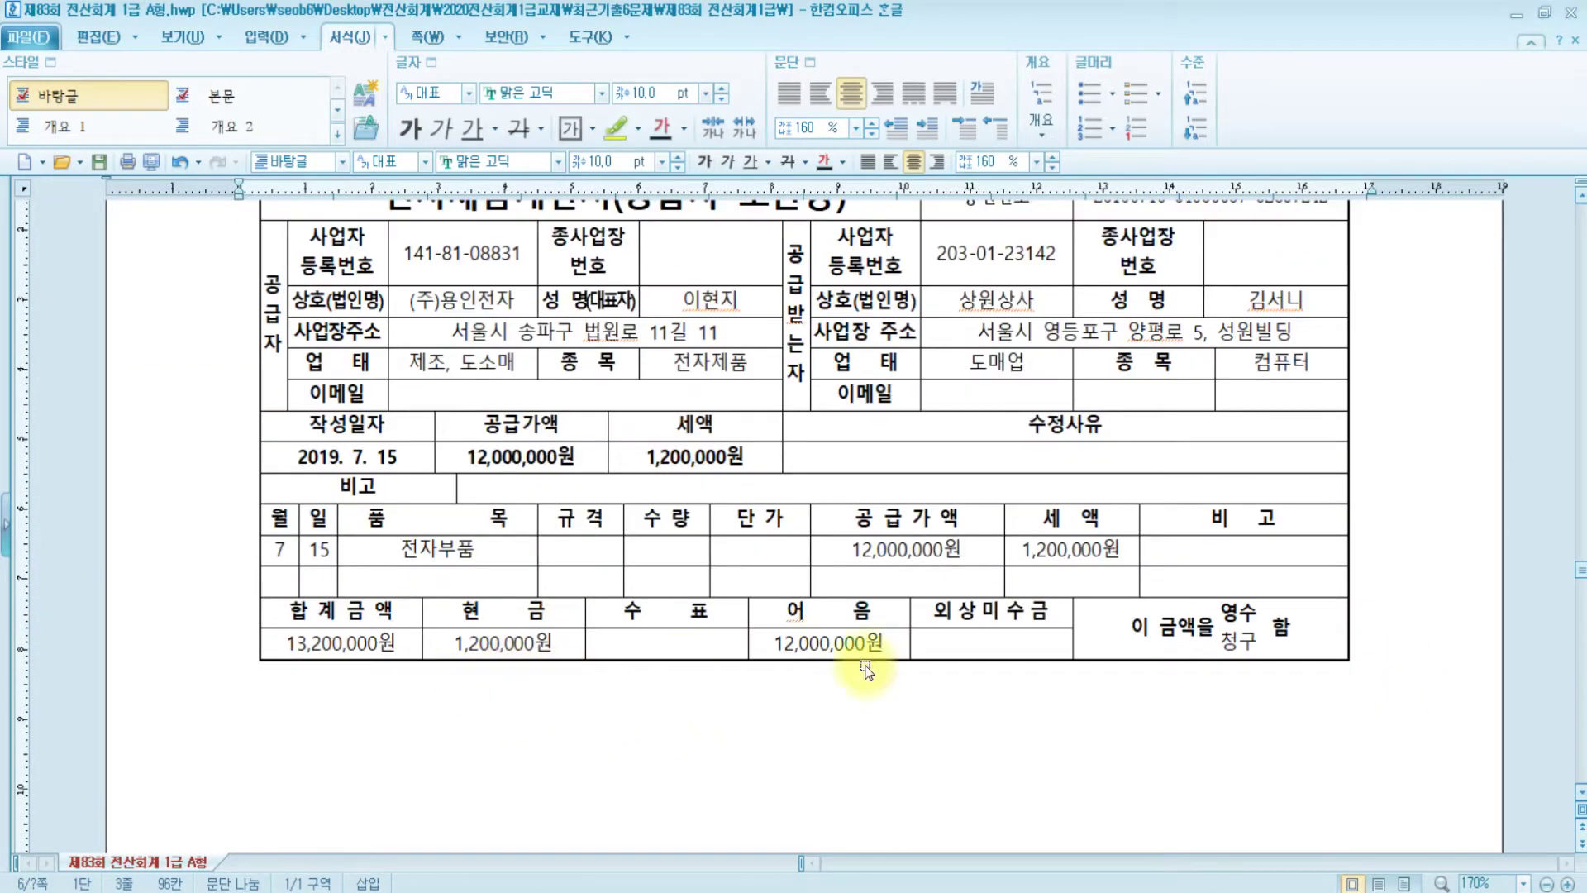
key(alt+Tab)
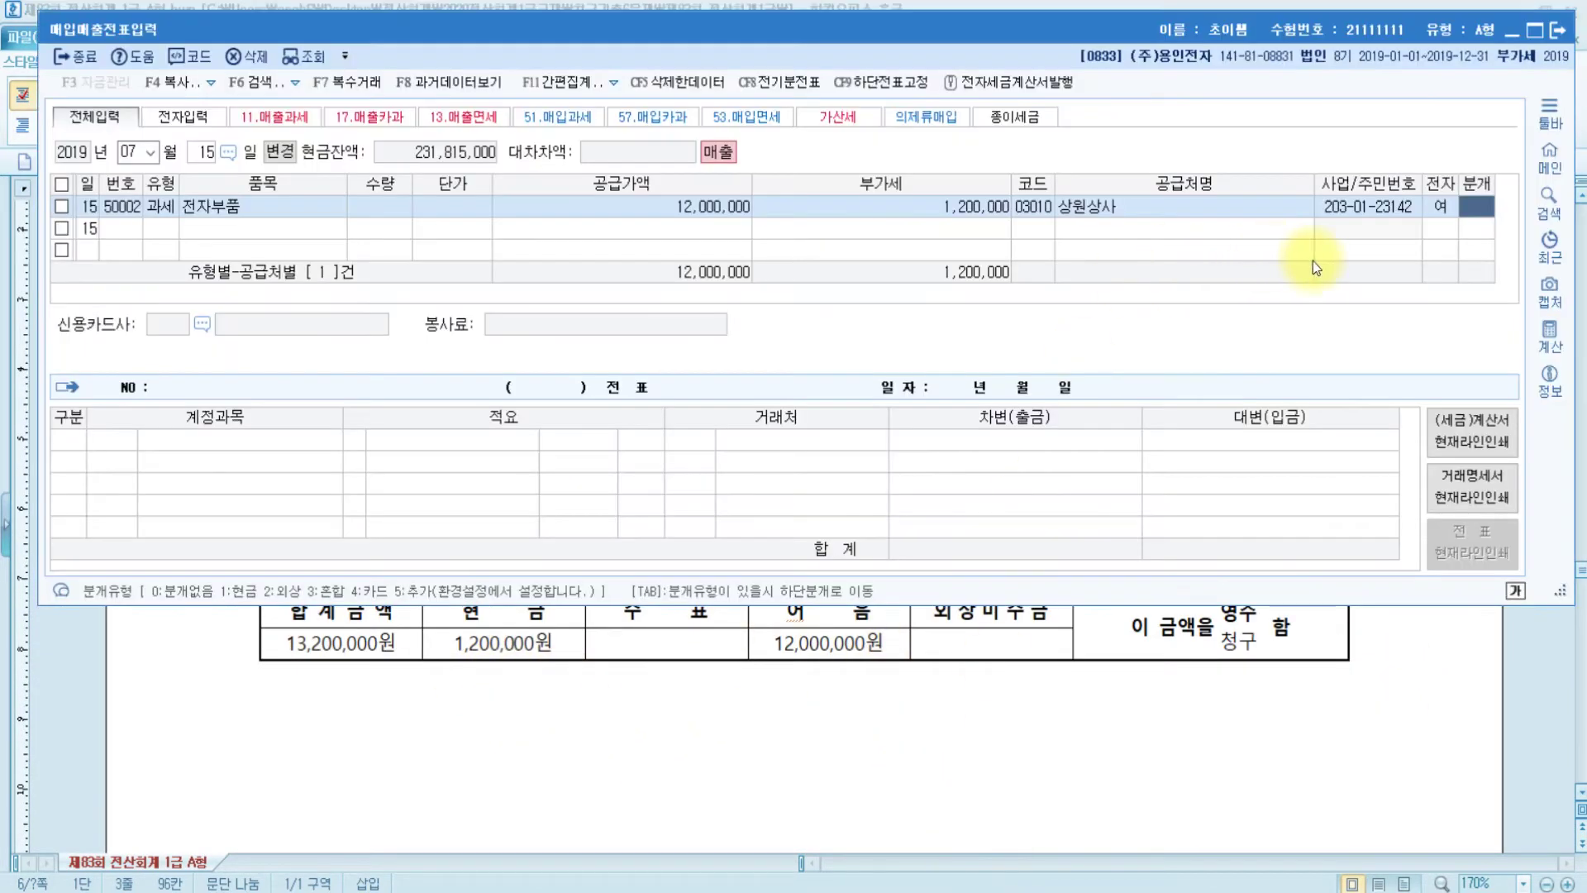
text(3)
key(Return)
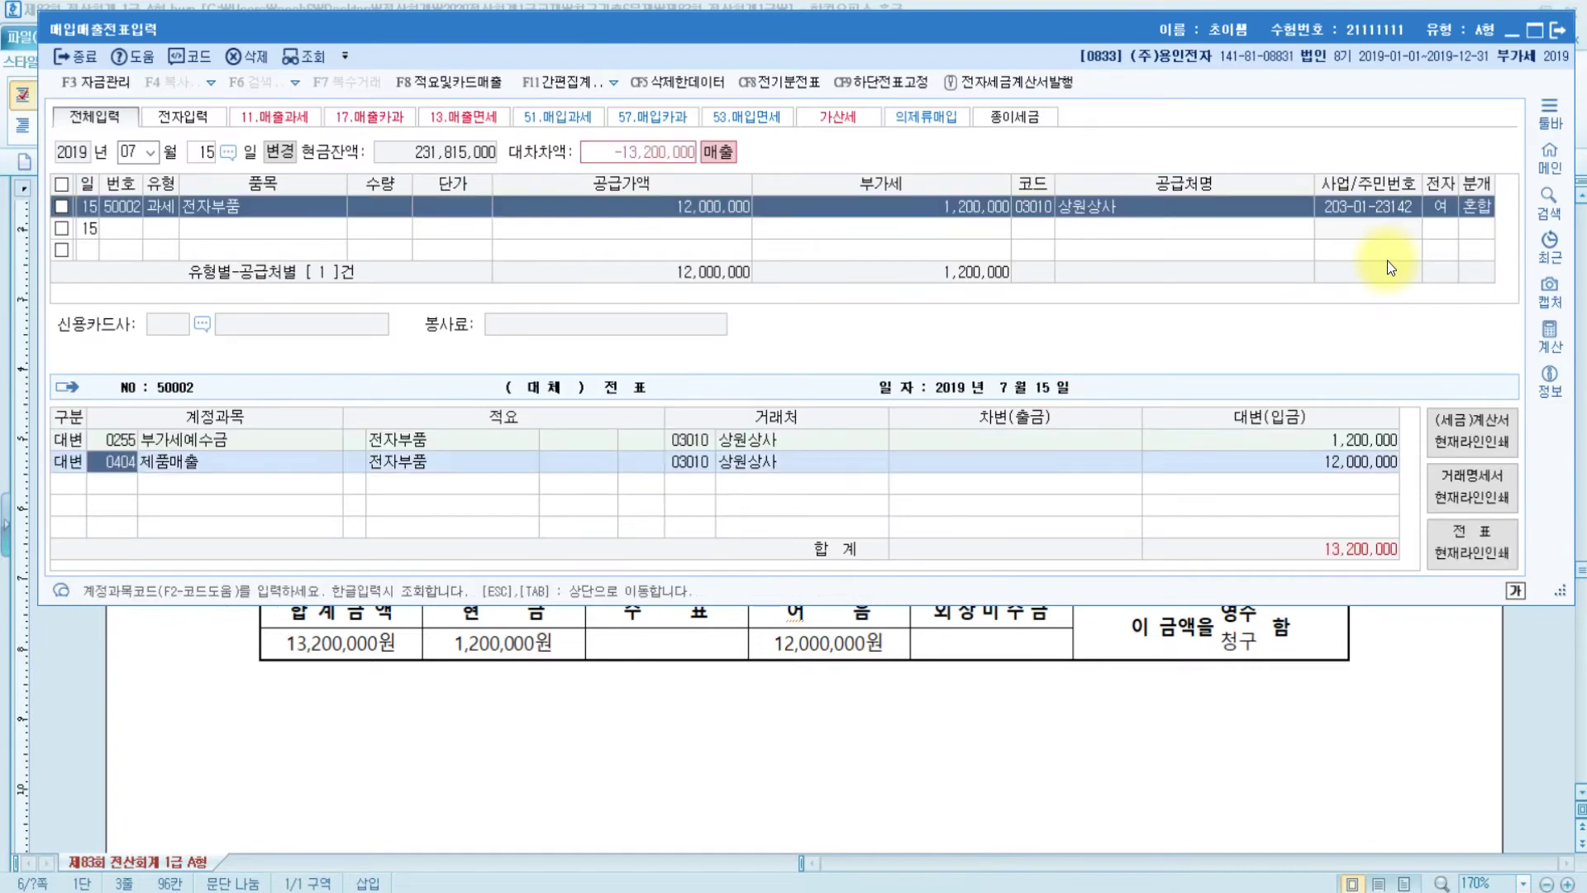
key(Return)
key(Return)
key(Return)
key(Return)
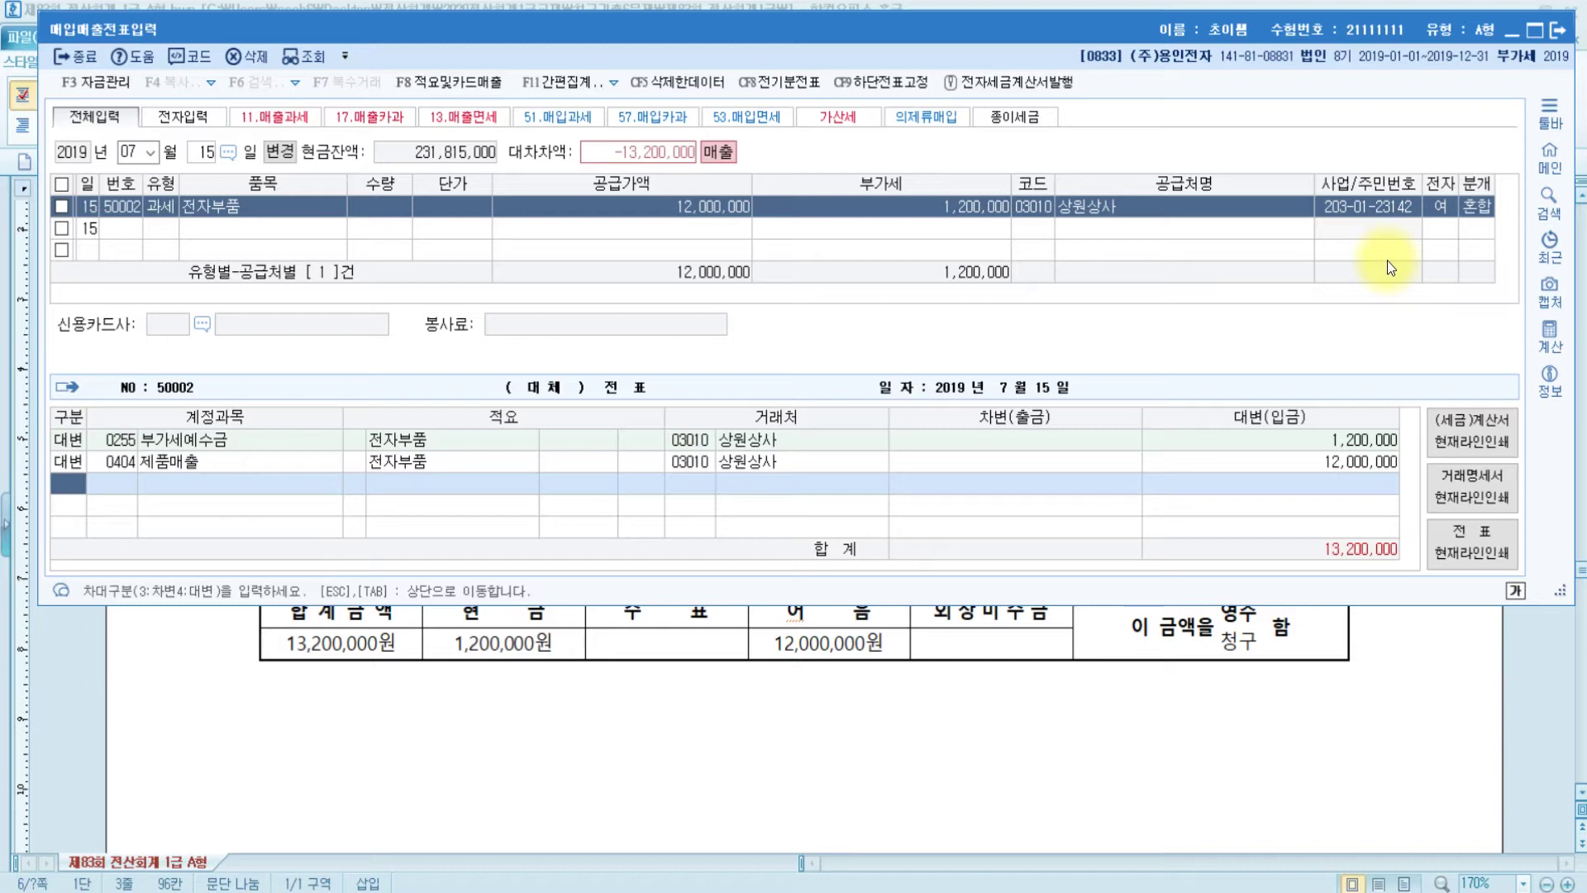
Add a debit line for account 현금 with an amount of 1,200,000.
text(3)
key(Return)
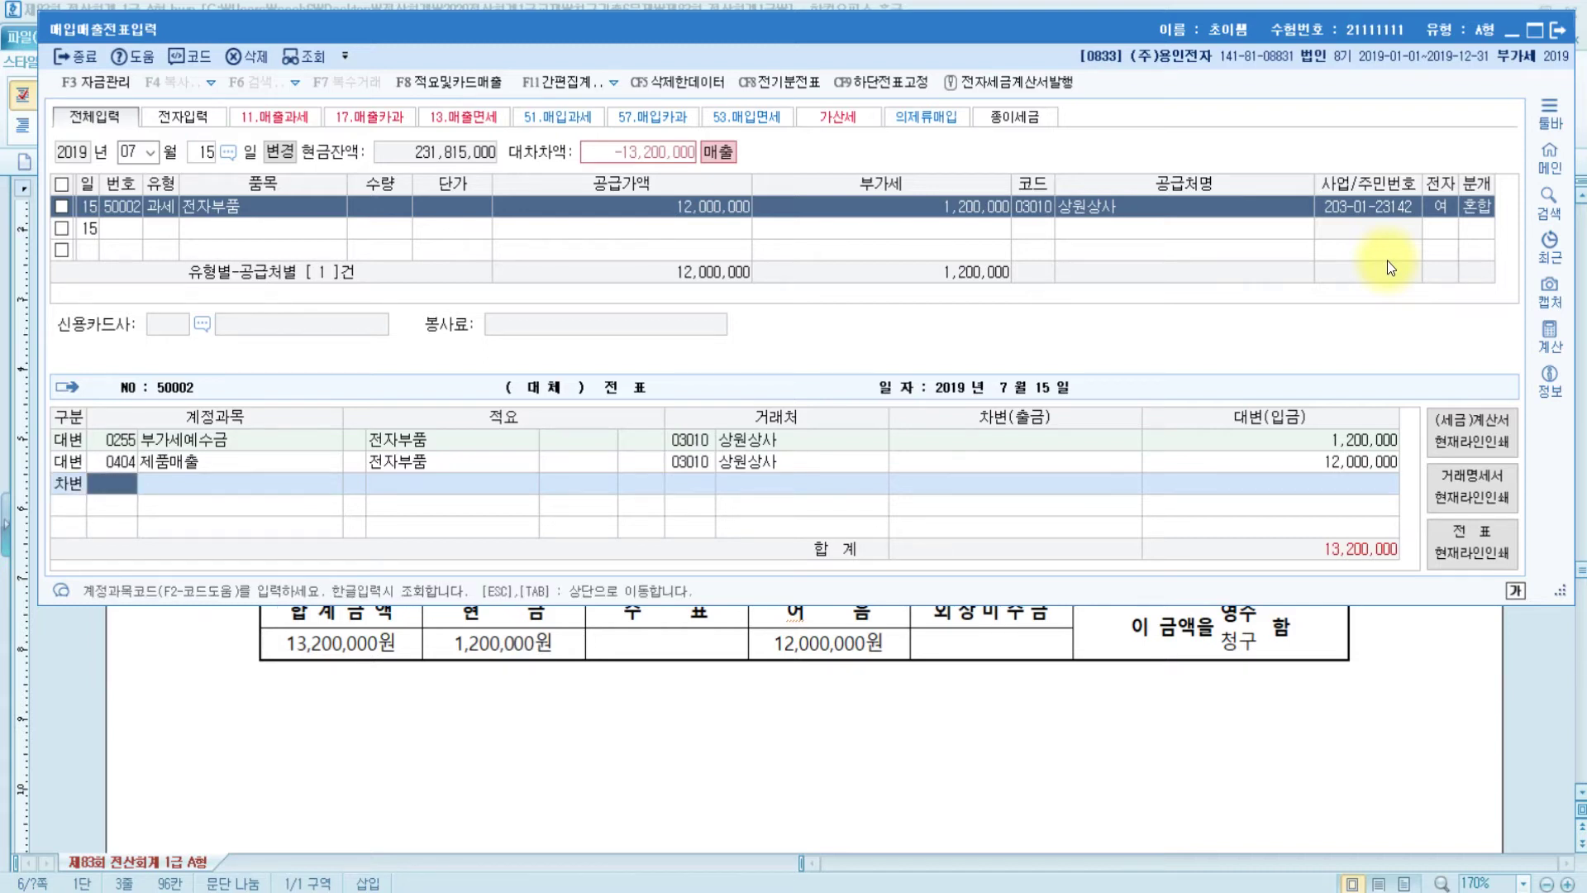
text(현금)
key(Return)
key(Return)
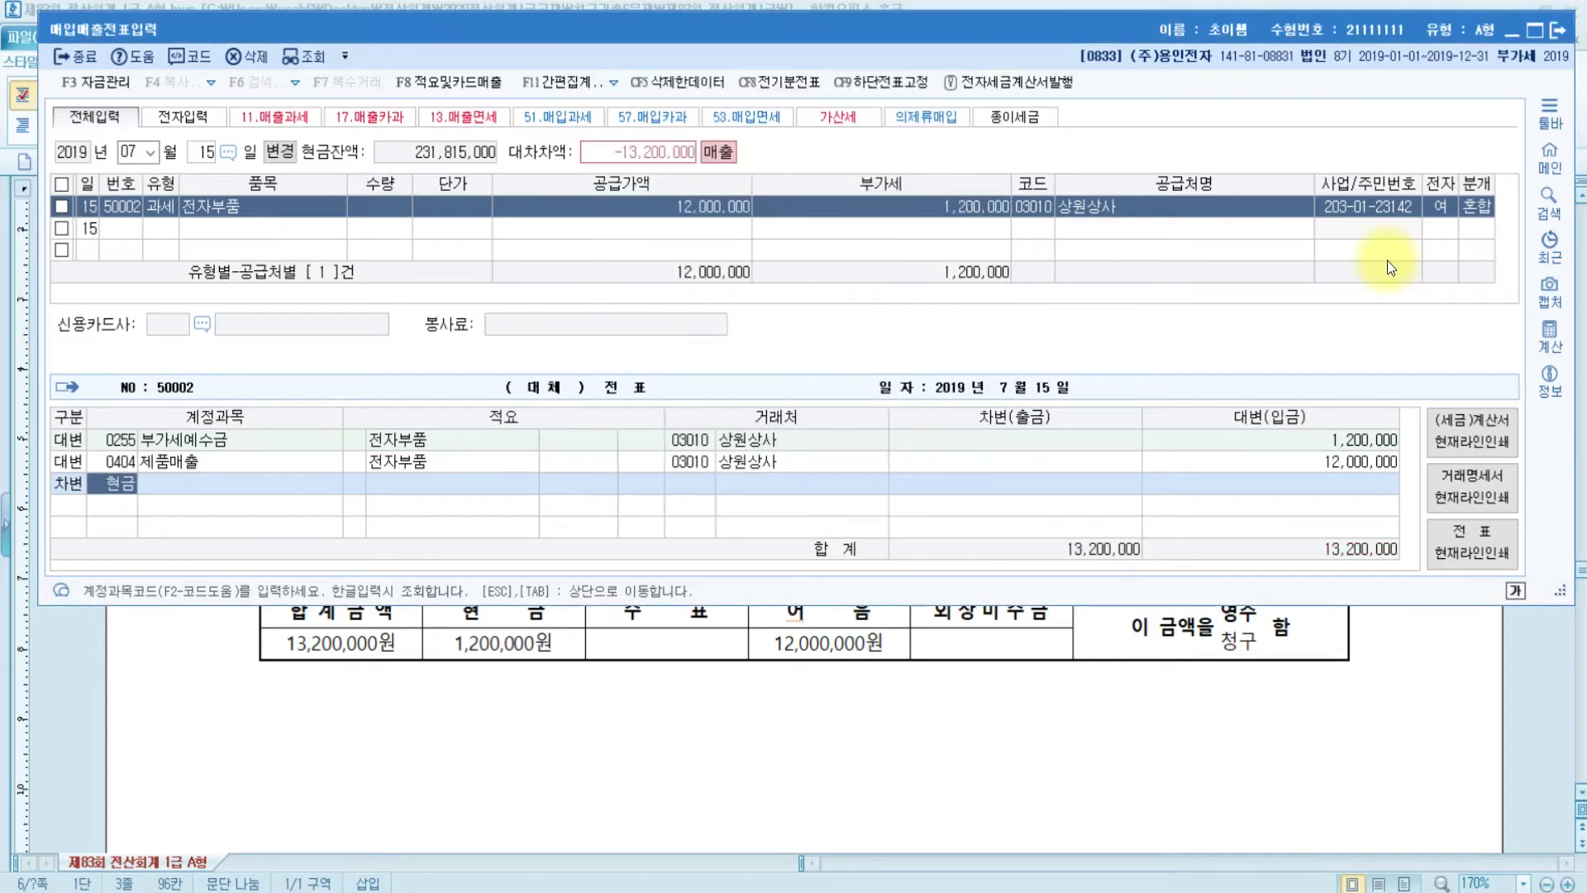
text(1200000)
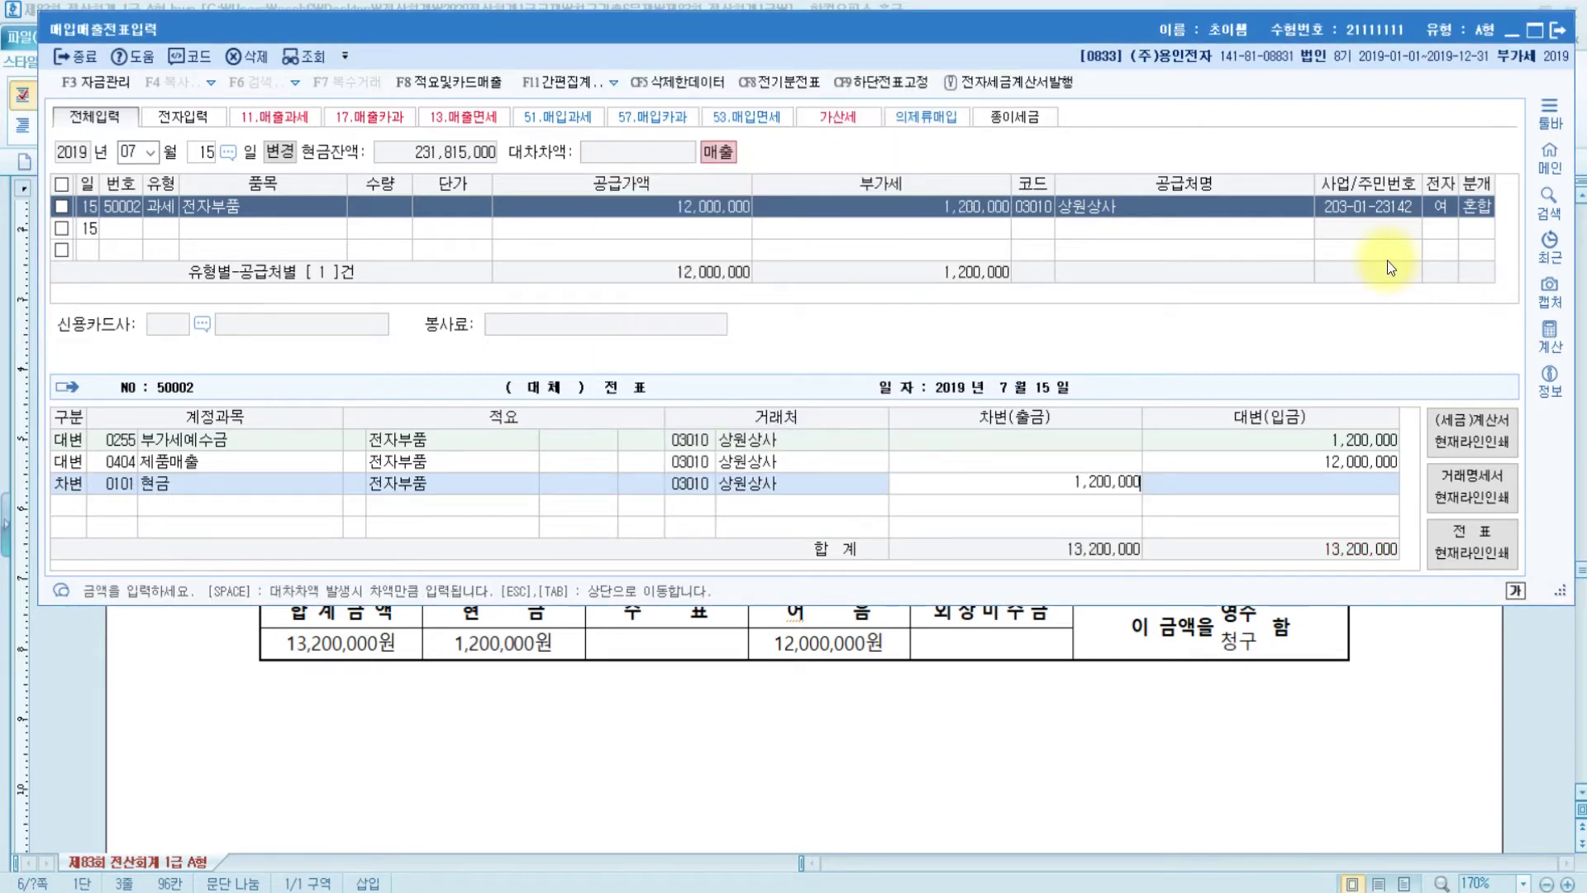
key(Return)
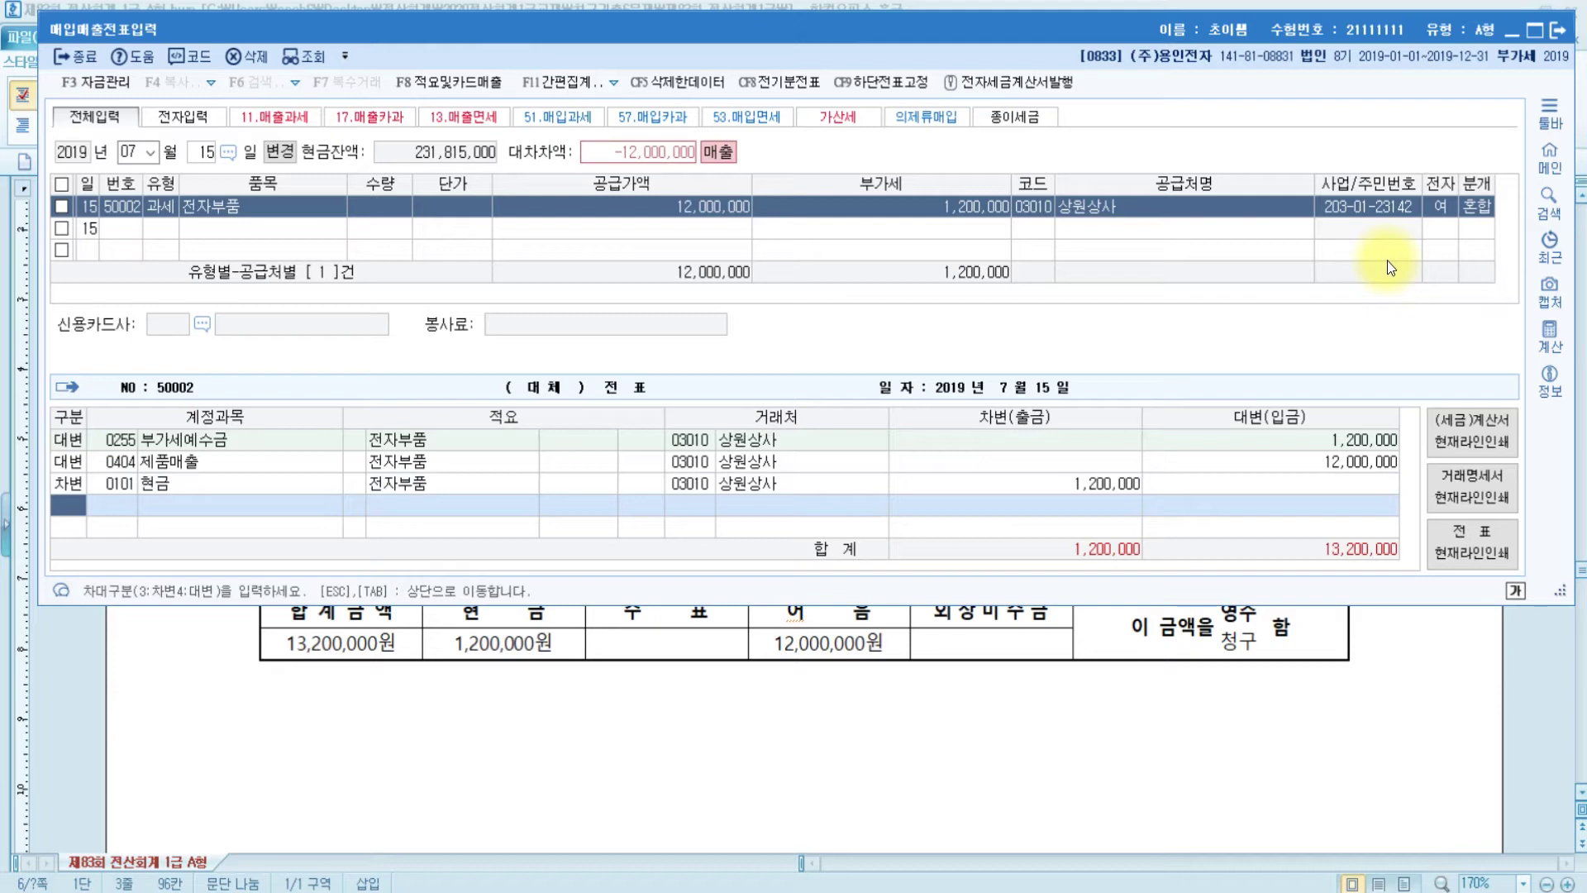
Add a debit line for account 받을어음 with the remaining 12,000,000 and check its partner code.
text(3받을)
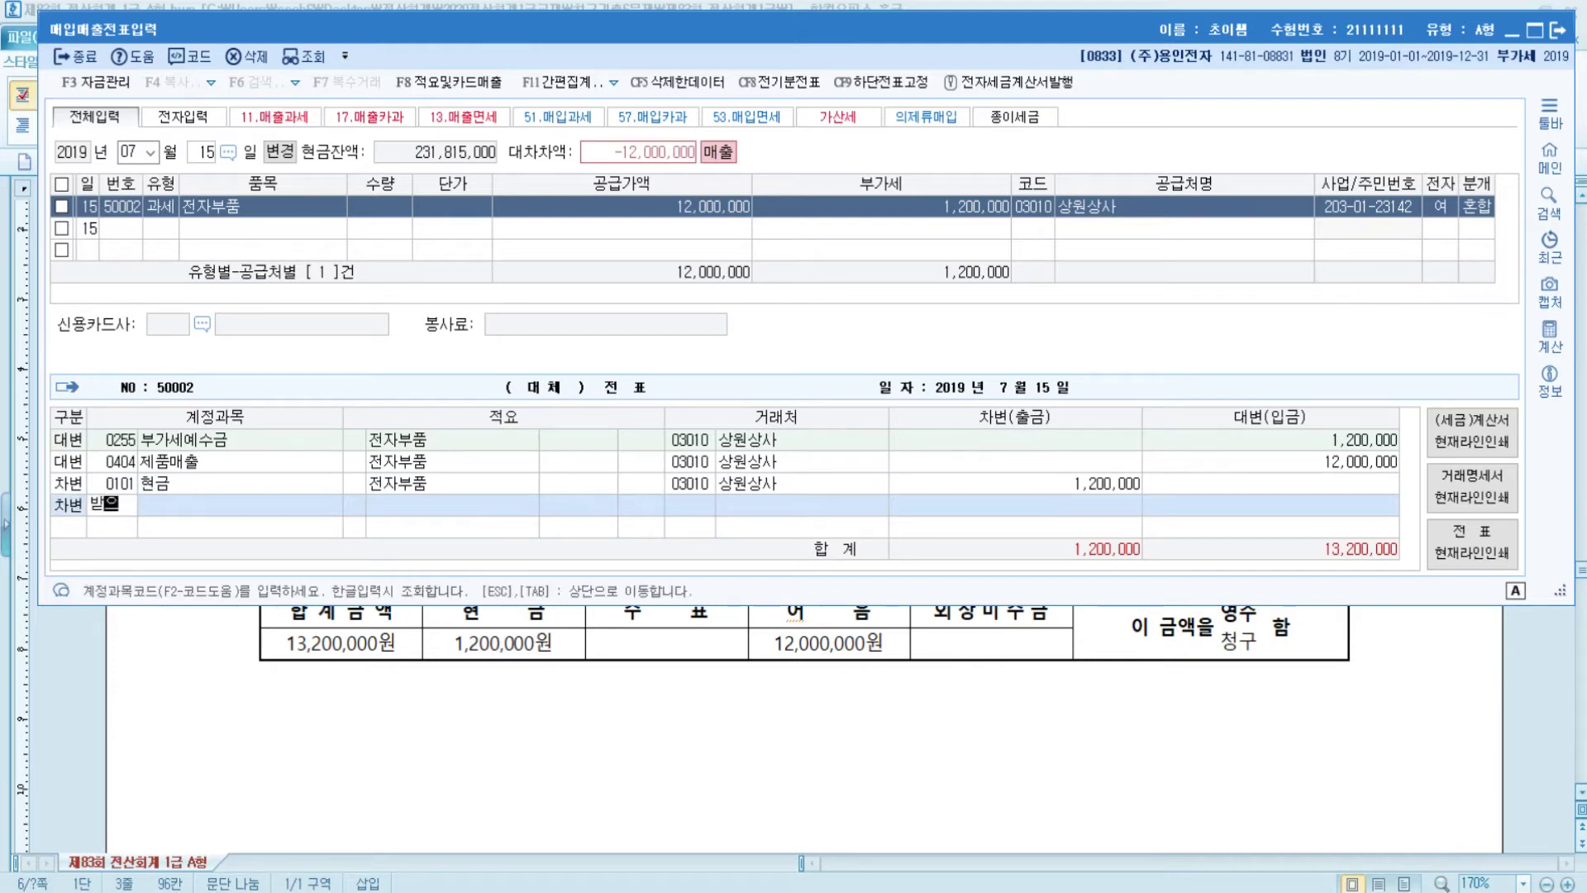
key(Return)
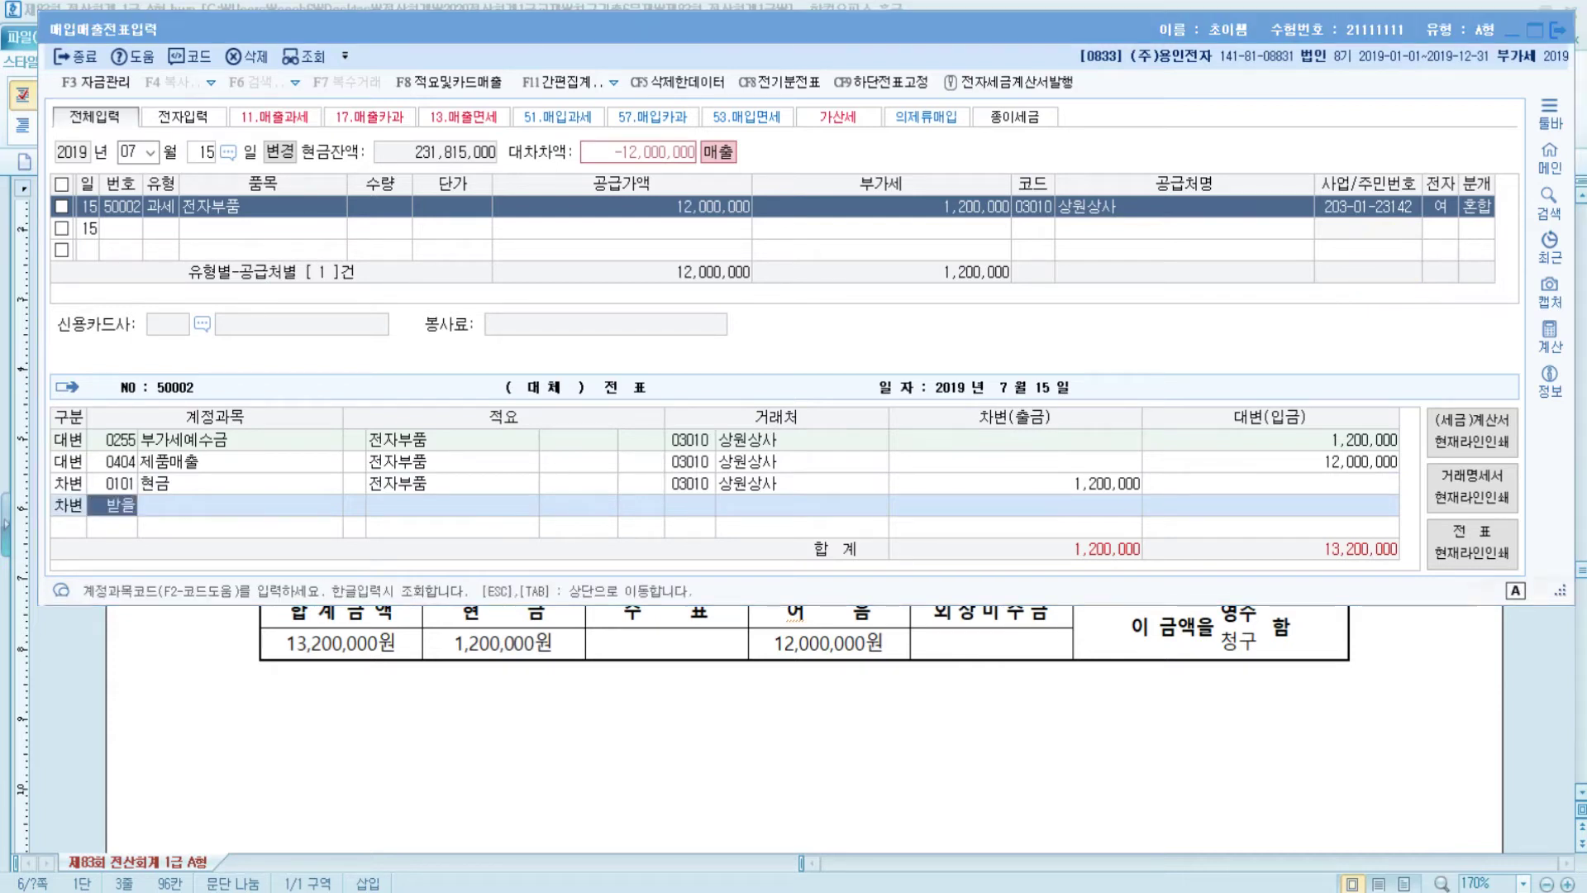
key(Return)
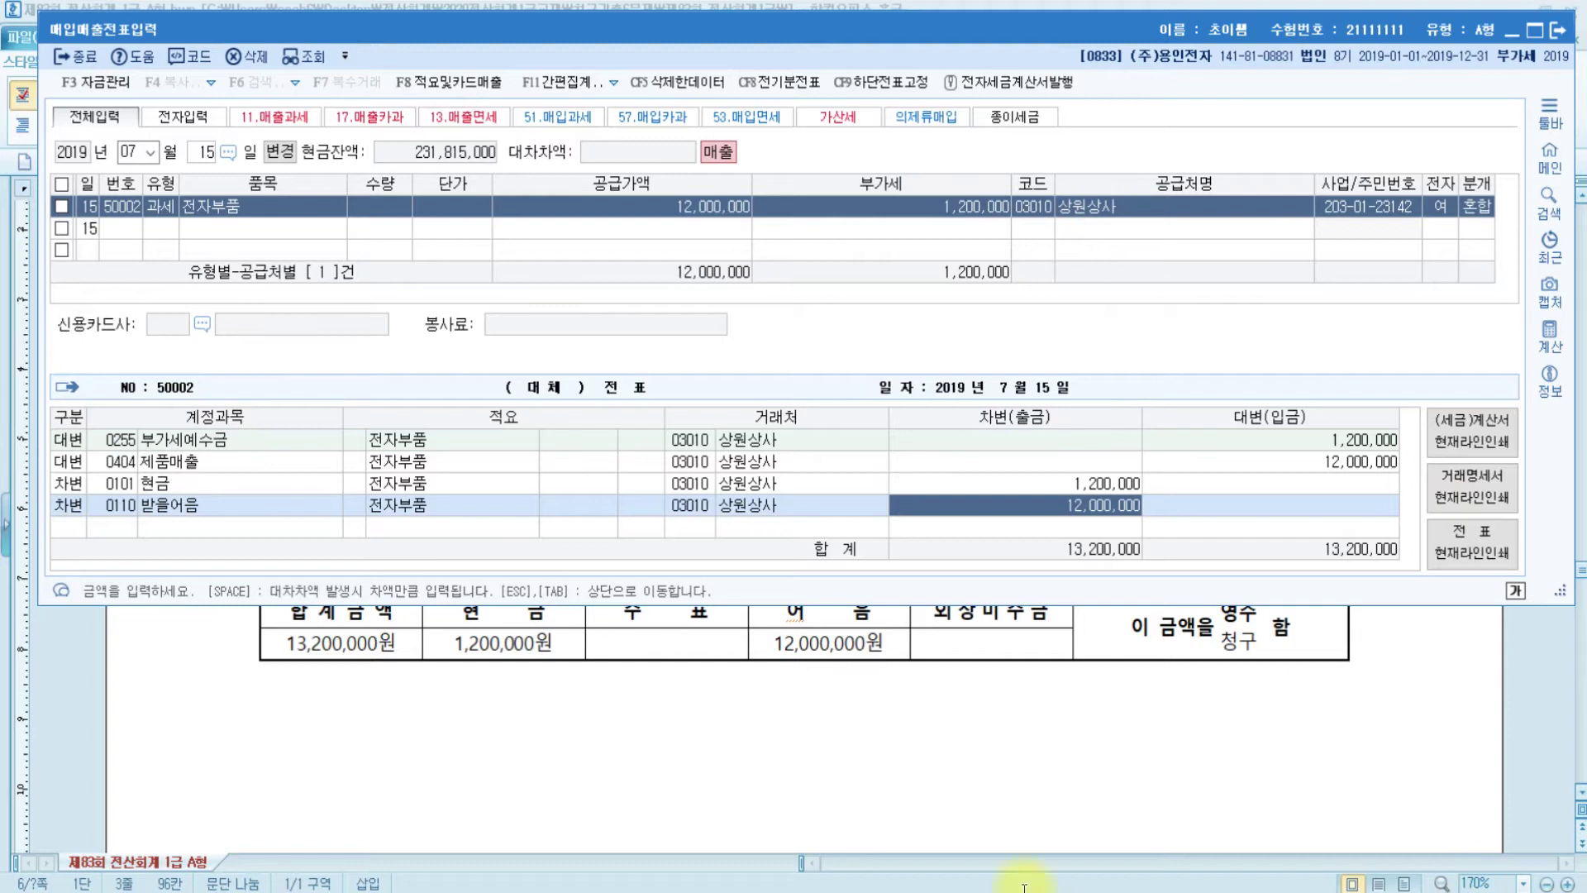
click(699, 513)
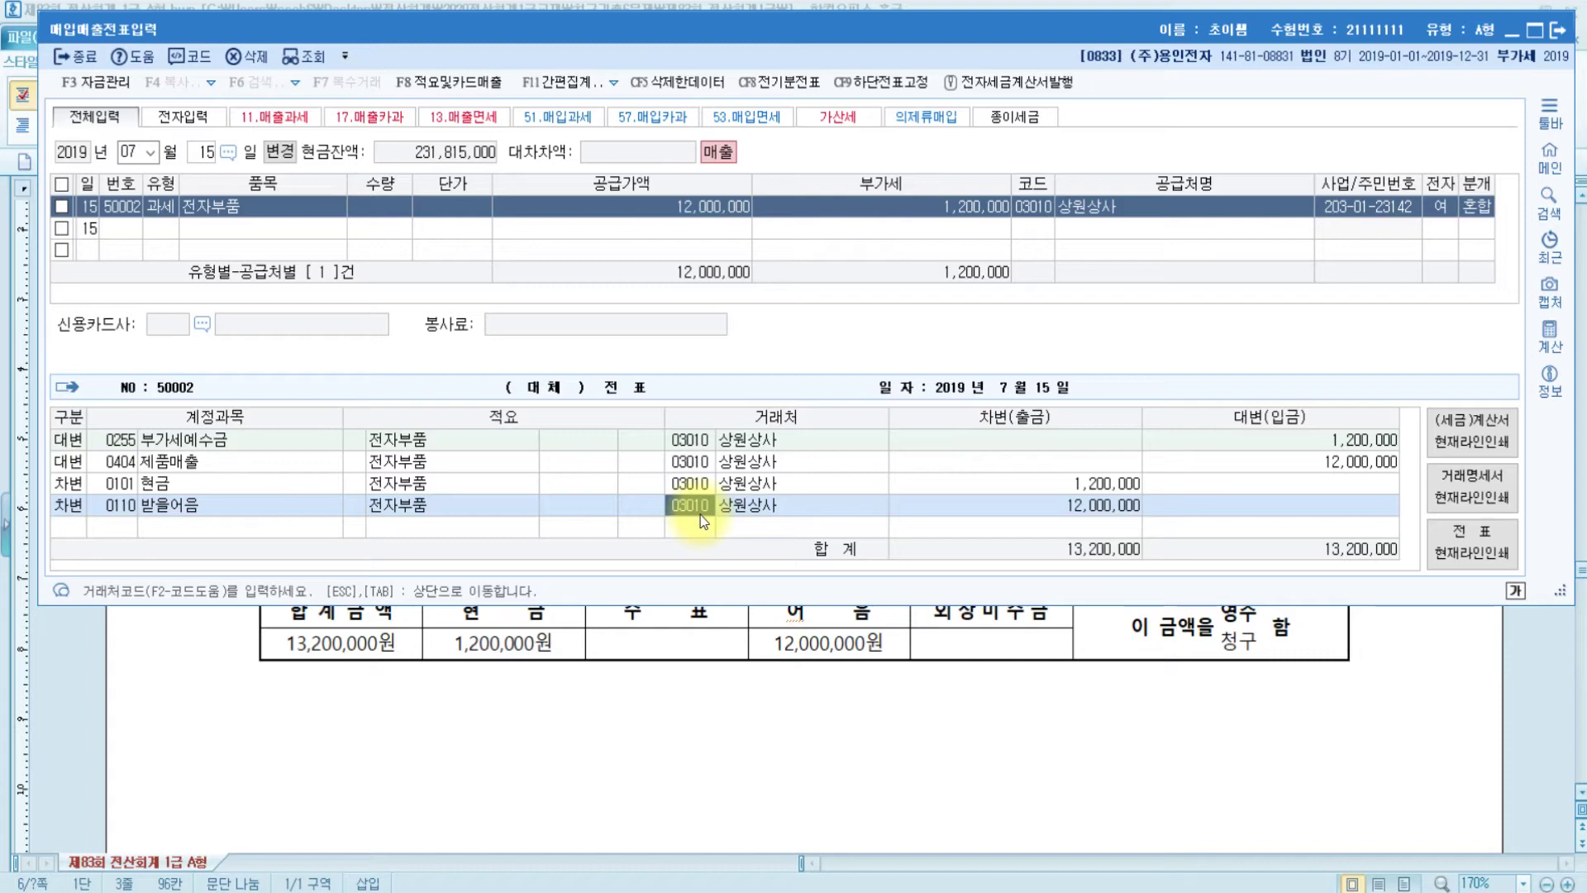
In the exam document in 한글, replace question [2]'s dollar unit price with 120,000 and highlight 직접 수출하 in yellow.
click(799, 692)
scroll(802, 691, down, 5)
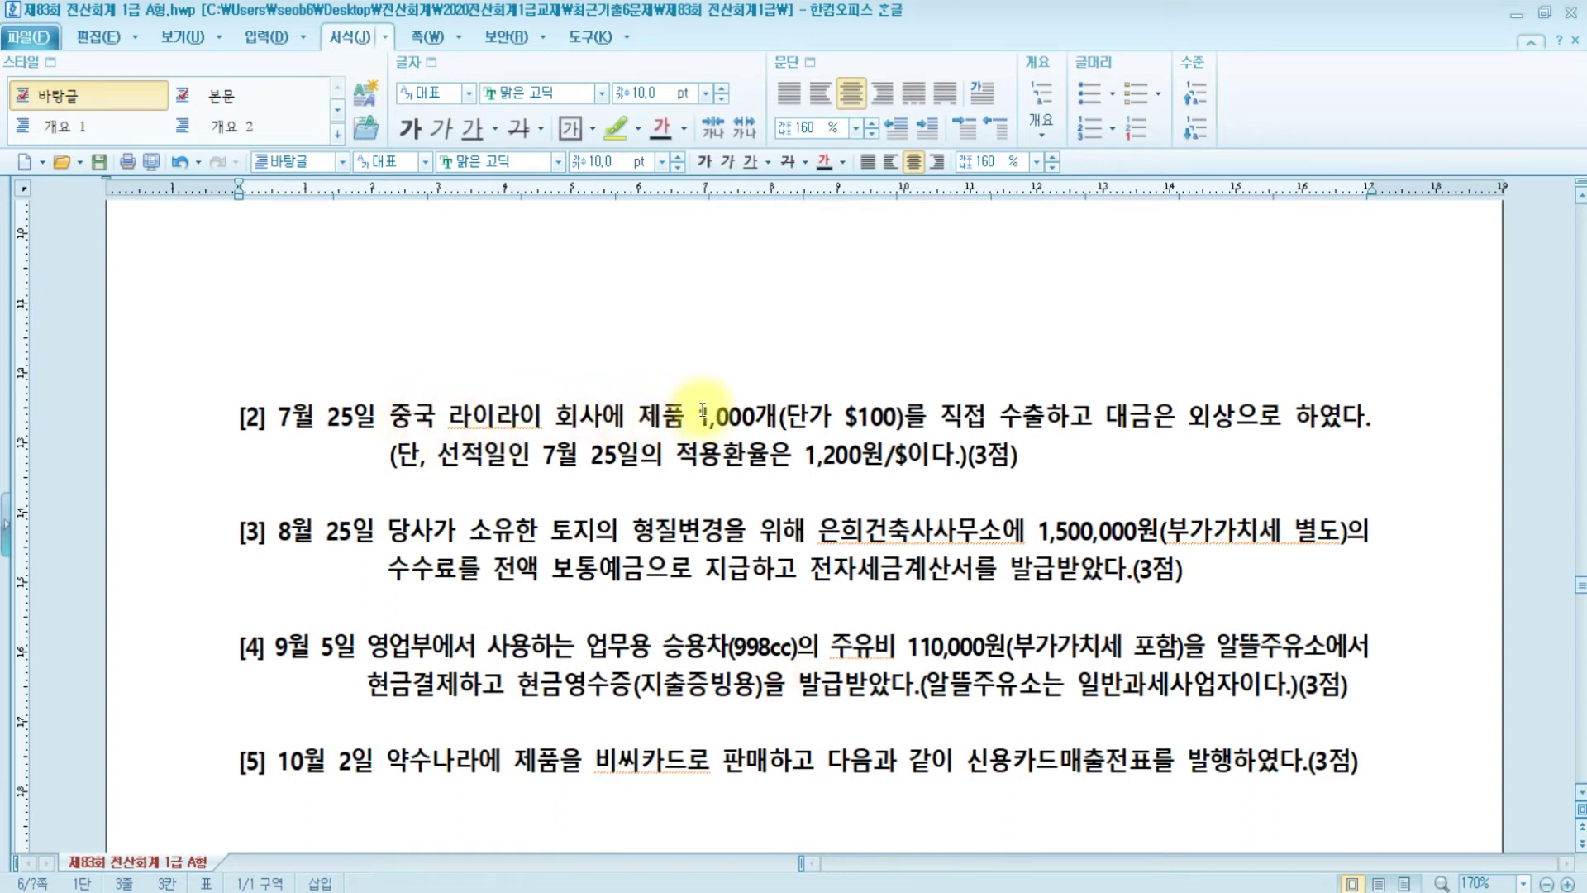
drag(844, 416, 912, 417)
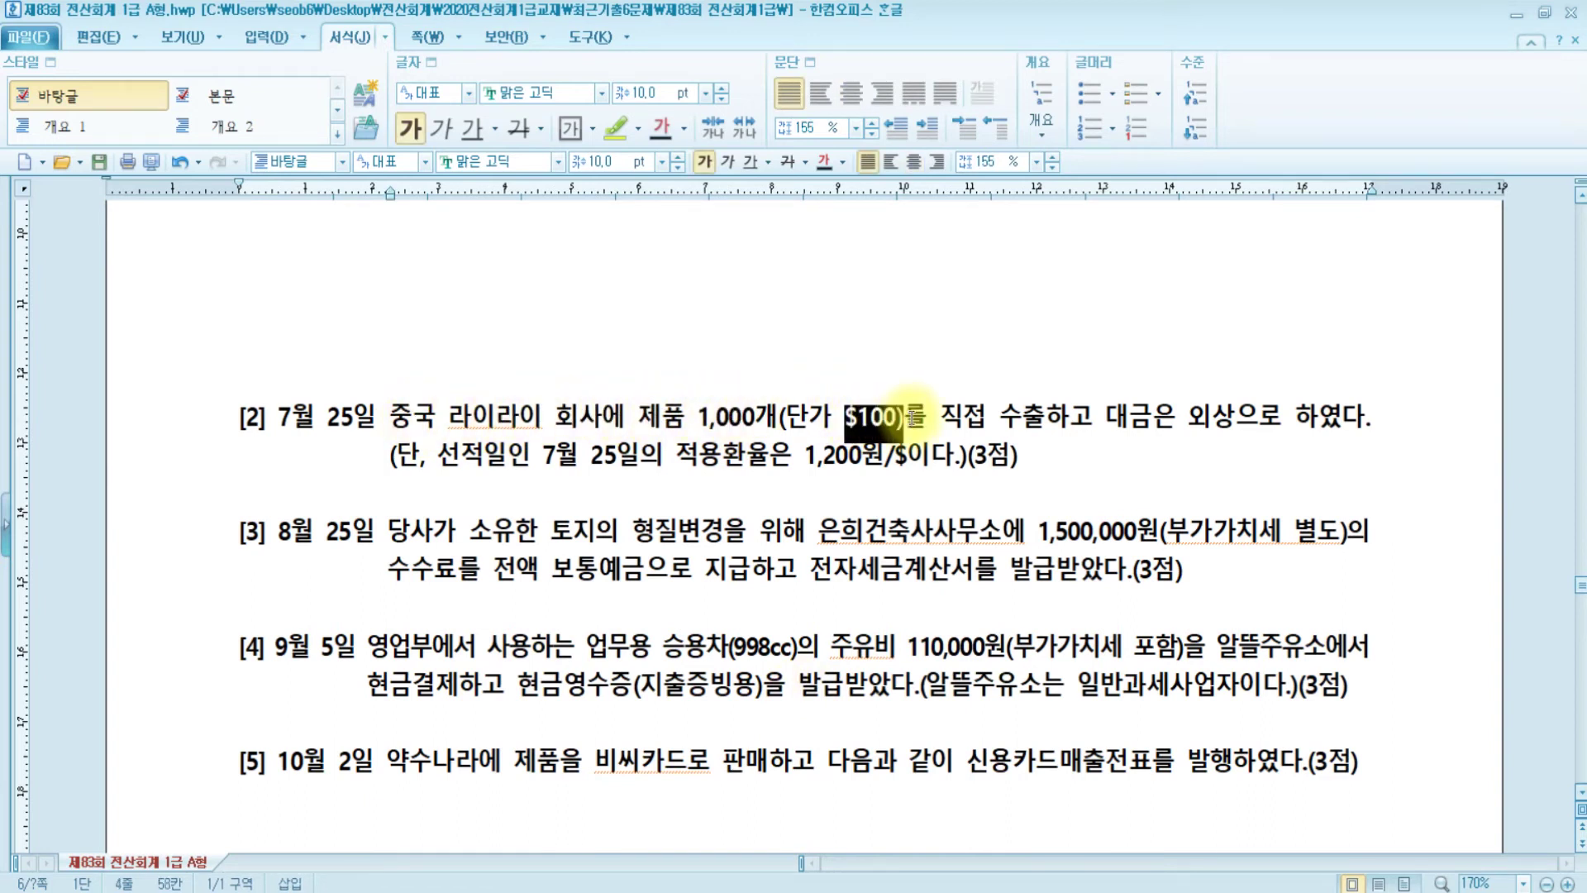
click(900, 416)
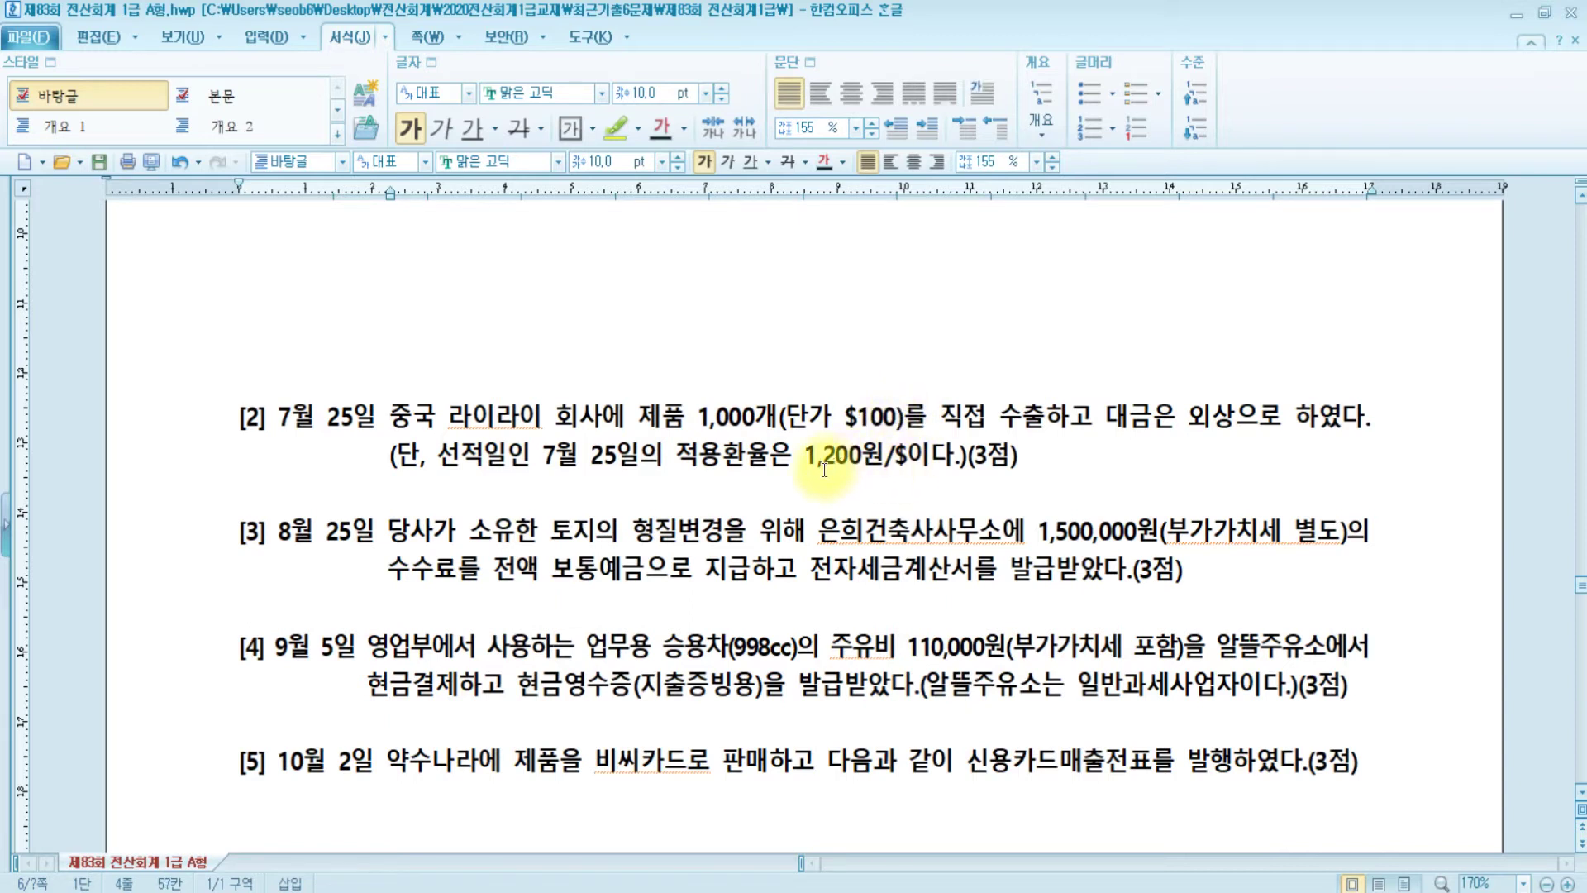
drag(847, 418, 905, 419)
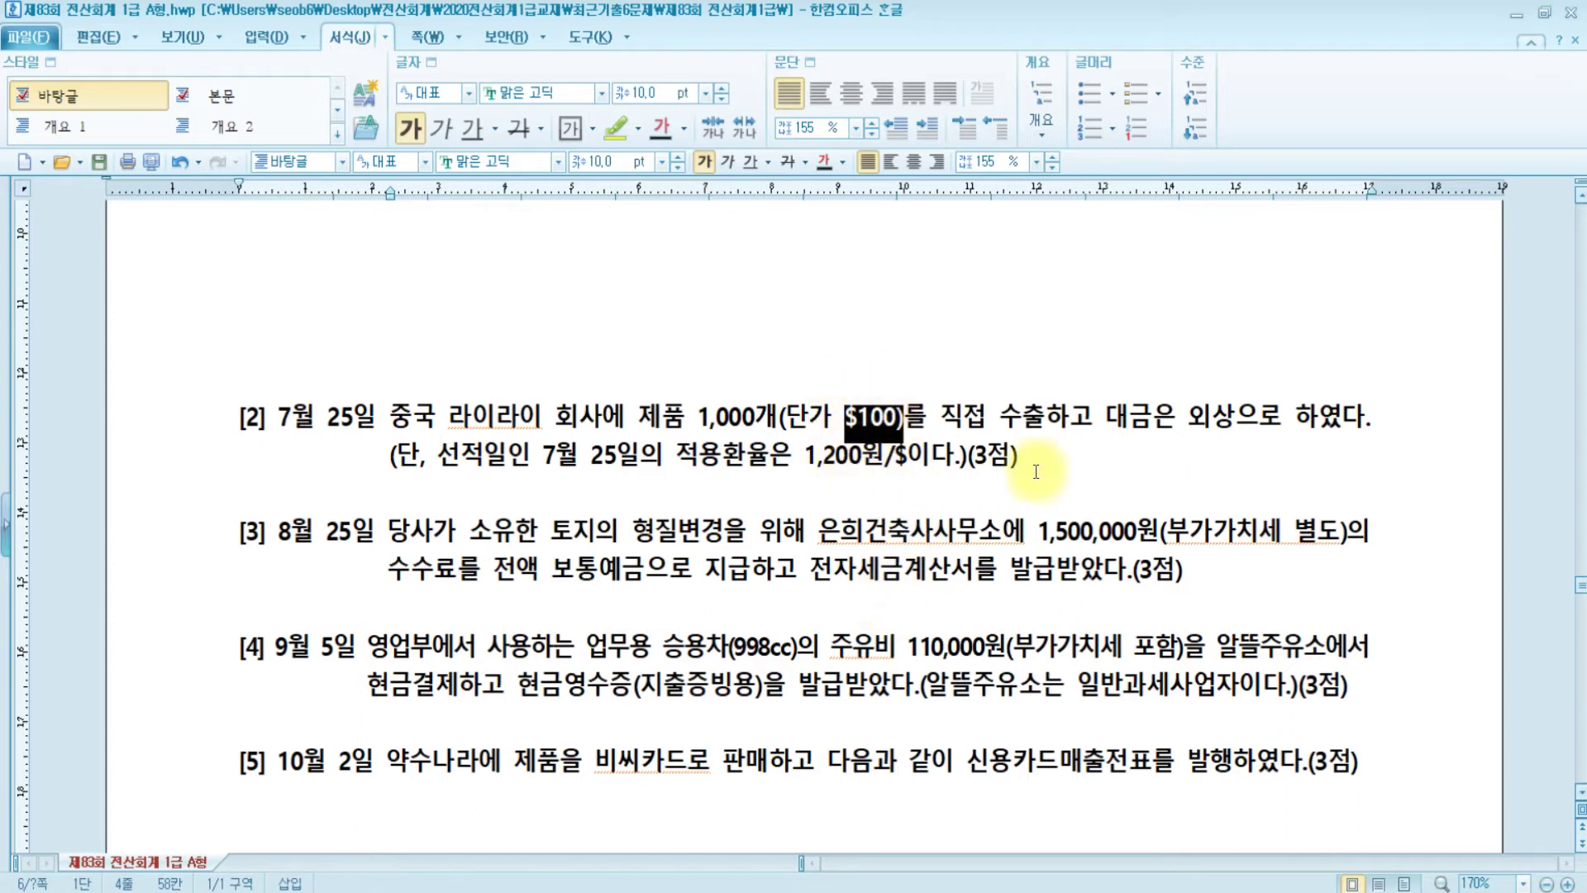
text(120)
text(,000)
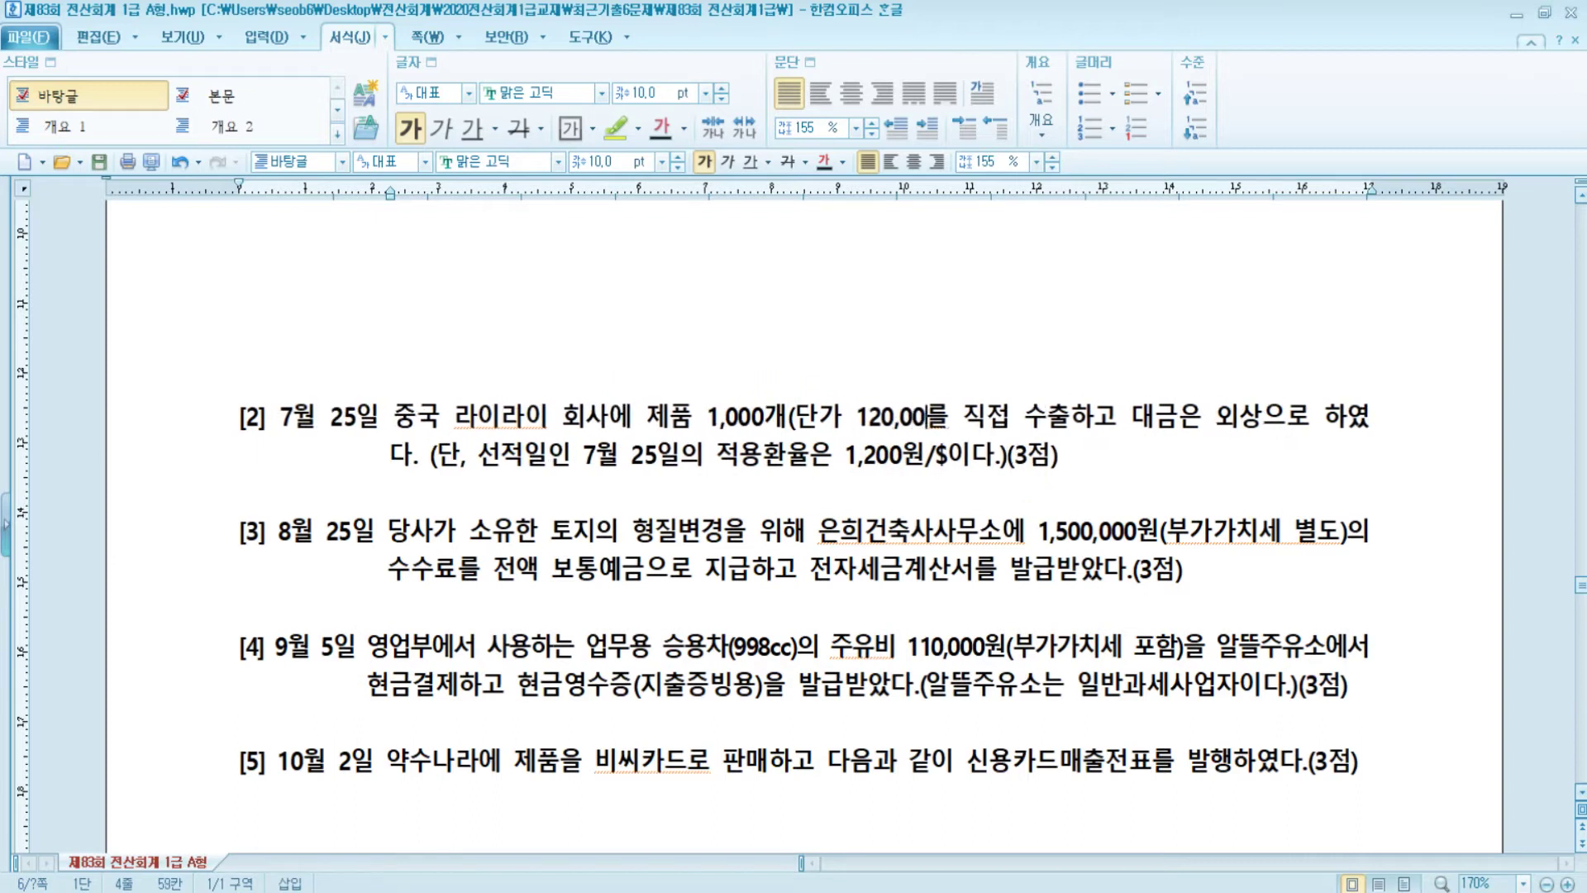
text())
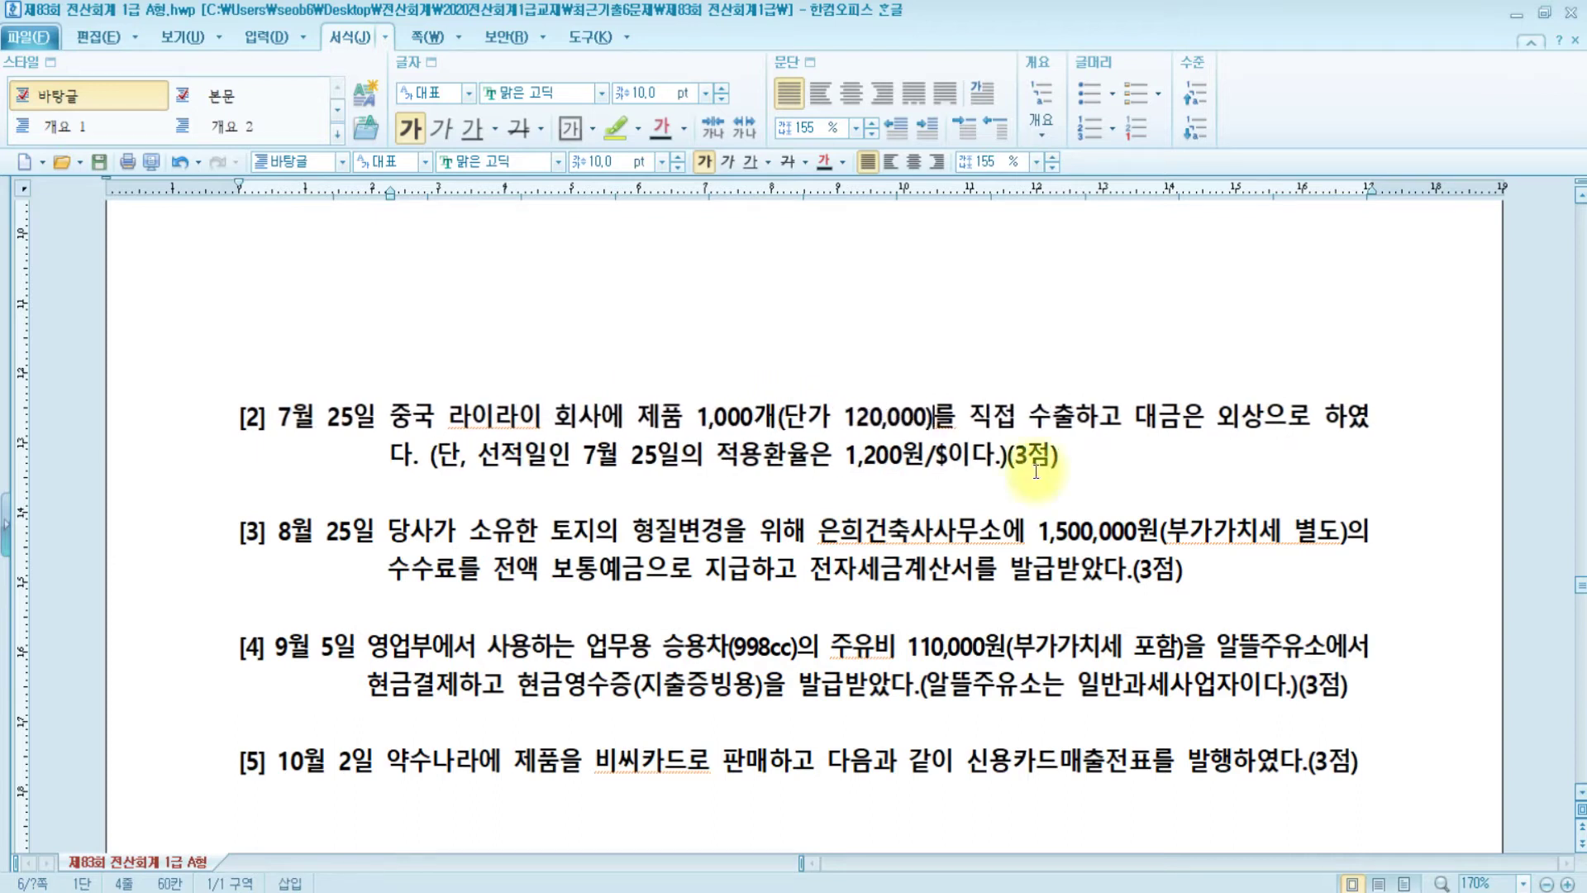
drag(967, 416, 1098, 418)
click(616, 128)
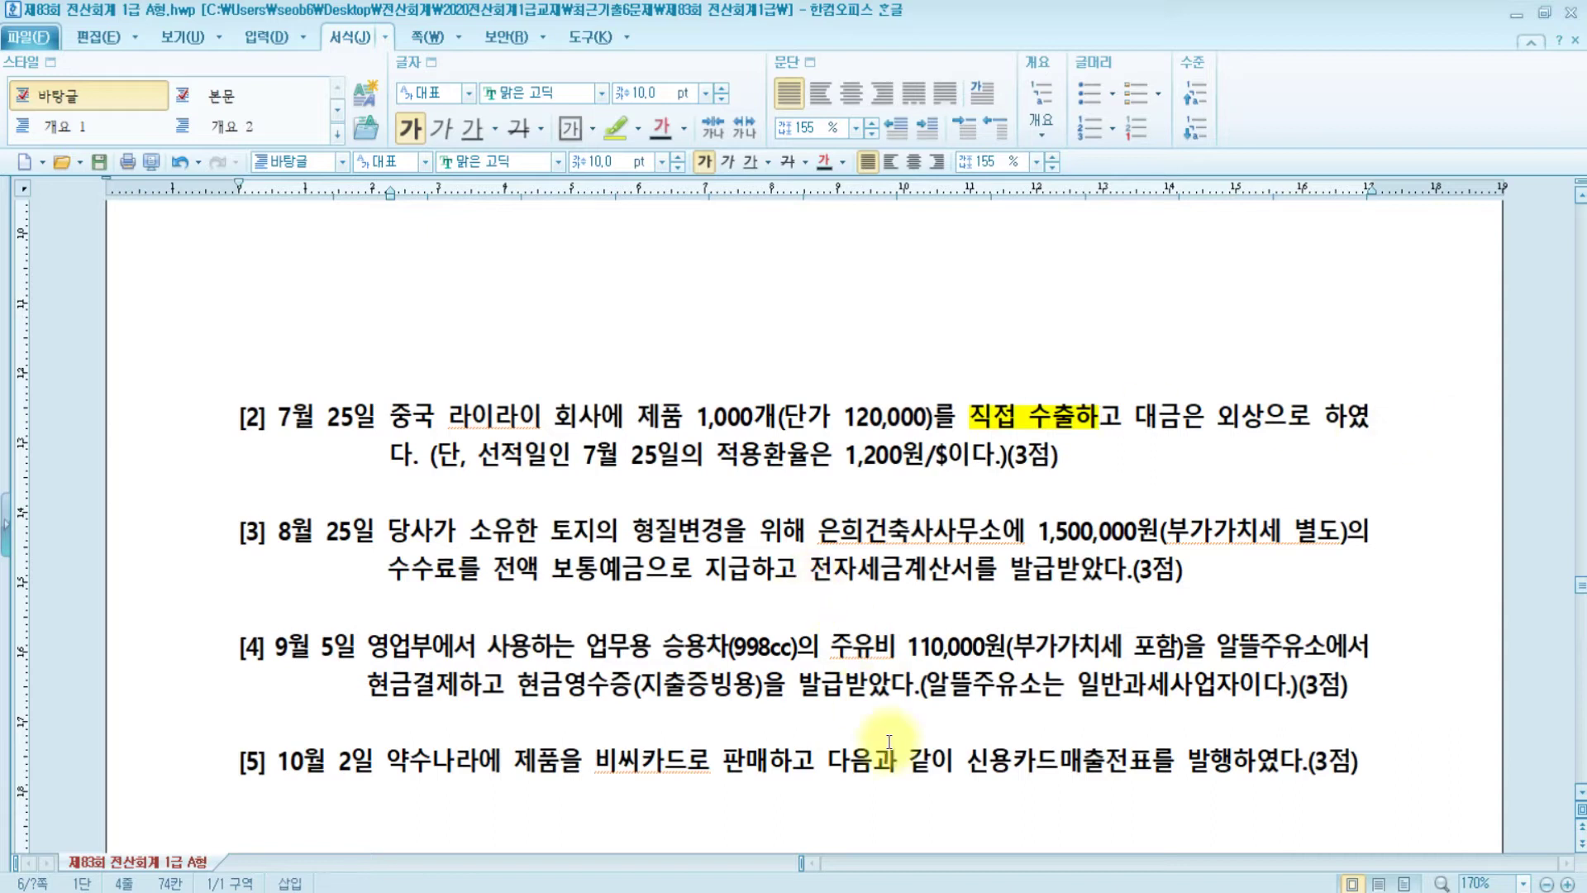
Switch back to KcLep and start a voucher dated July 25 with VAT type 16 수출.
key(alt+Tab)
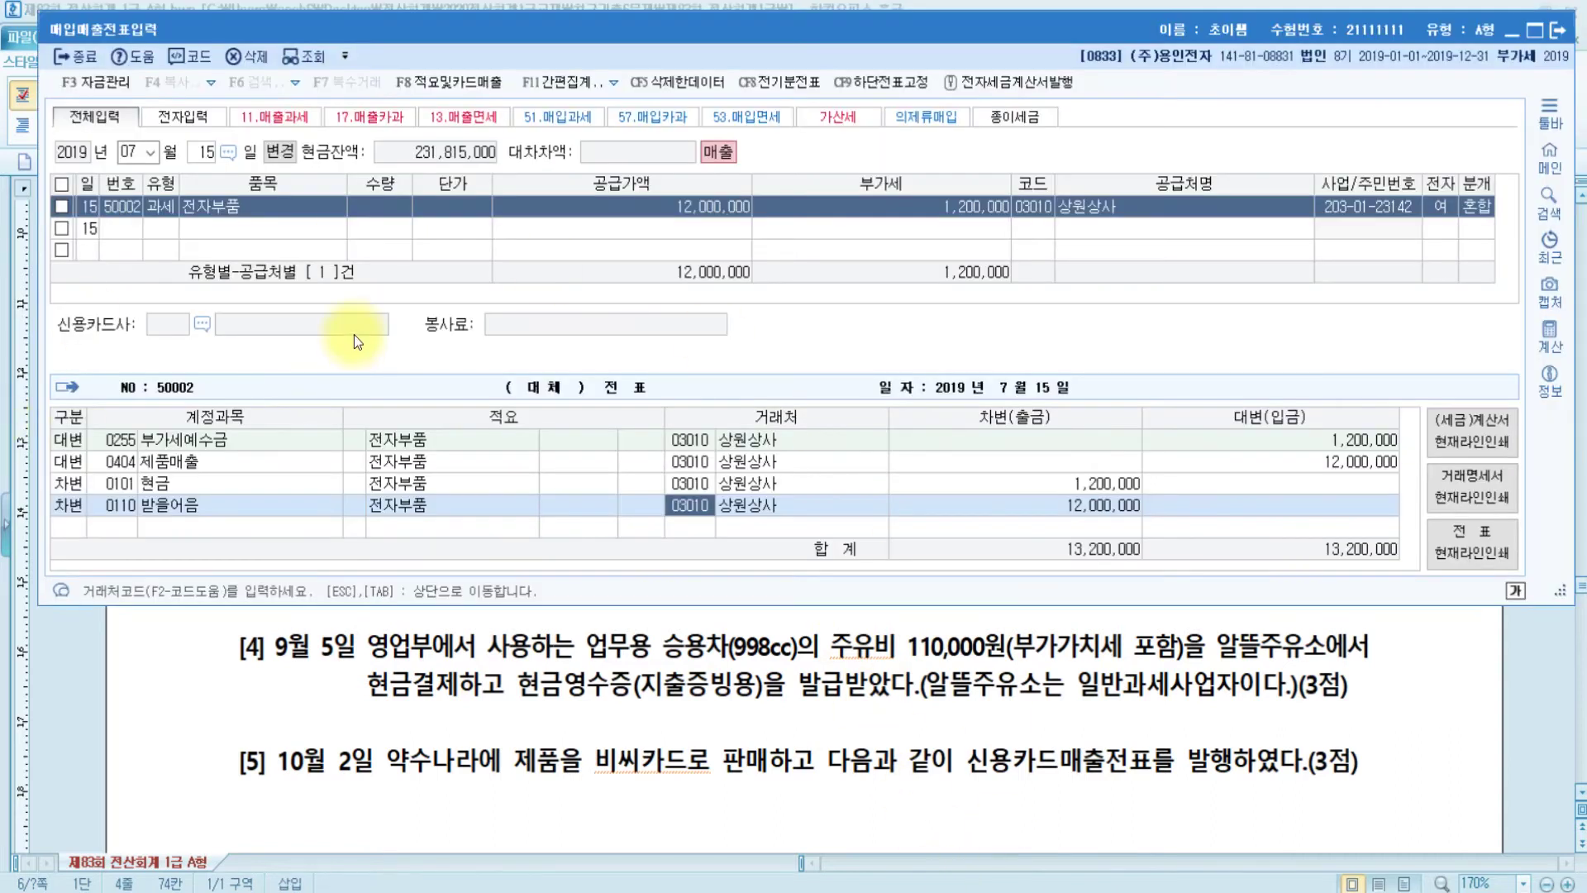
key(Escape)
key(Escape)
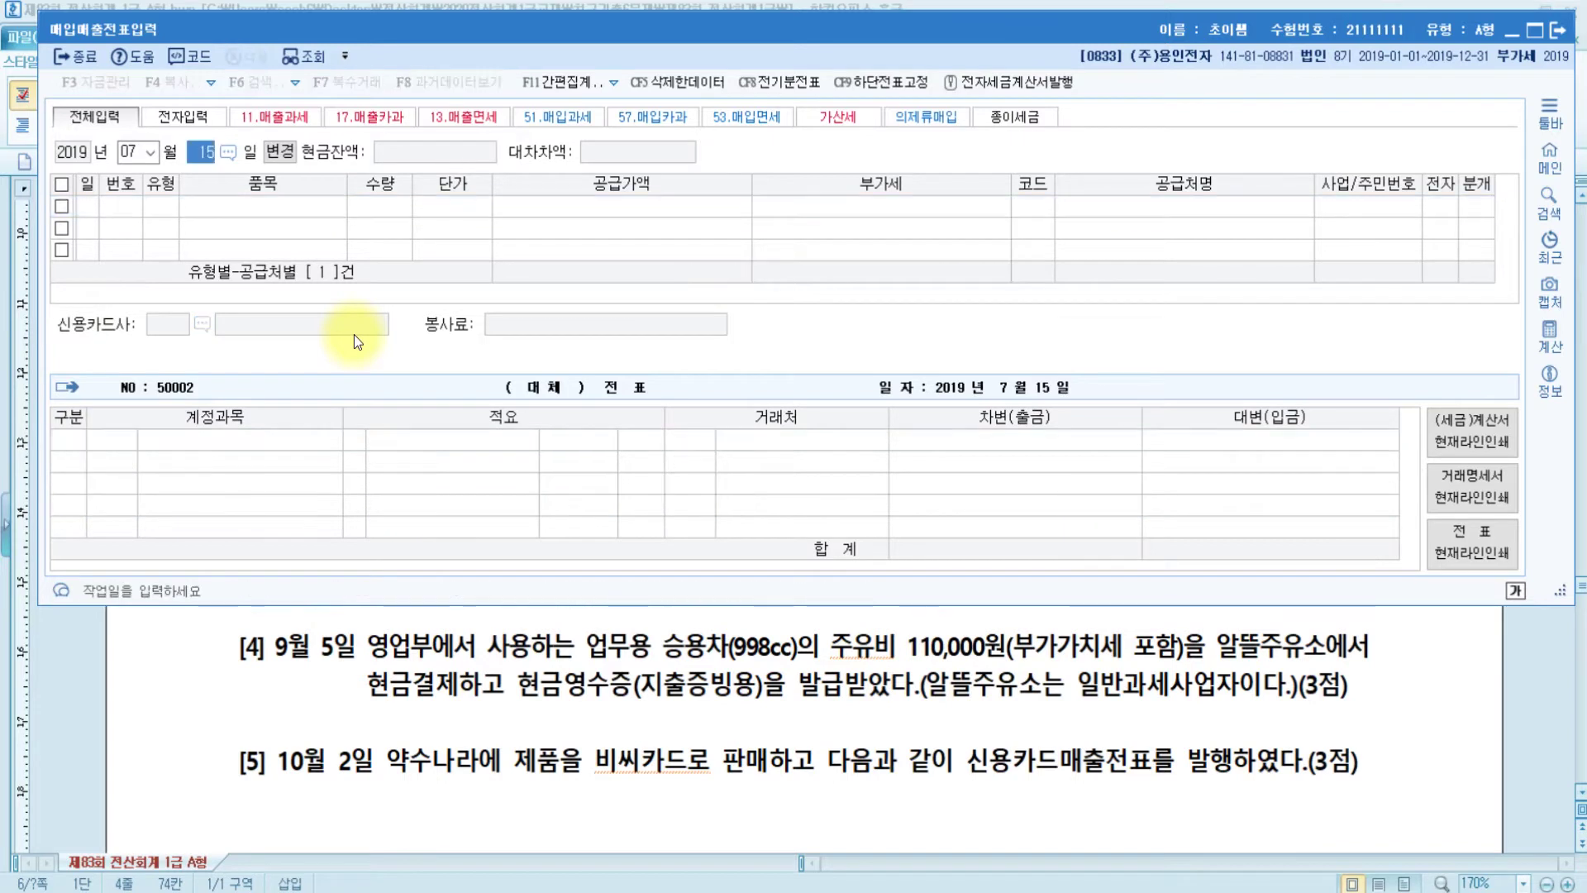
text(25)
key(Return)
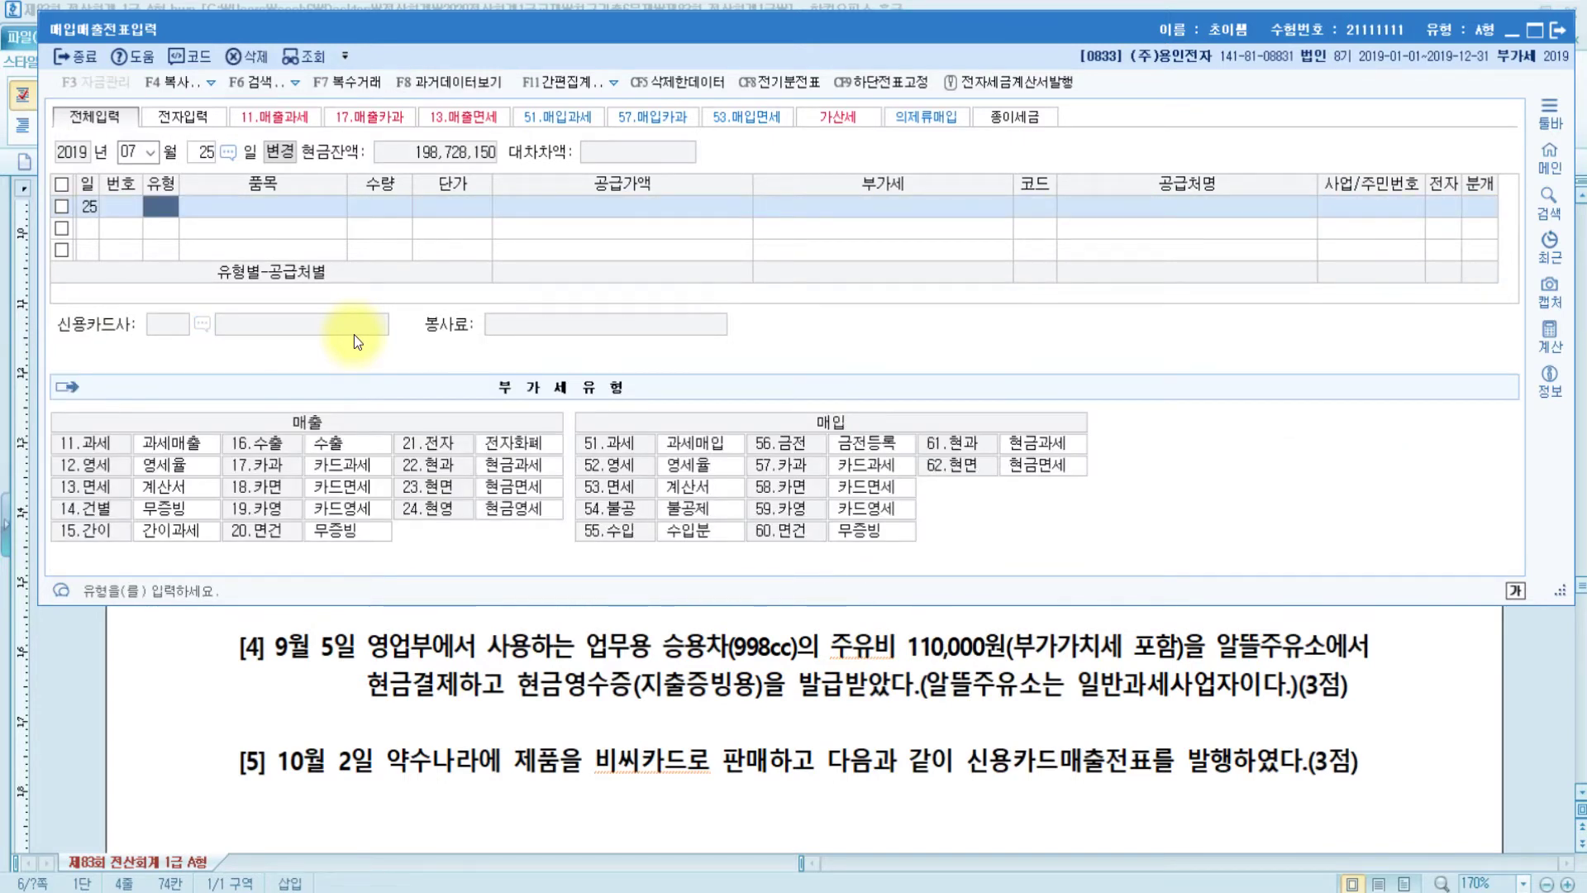
click(291, 458)
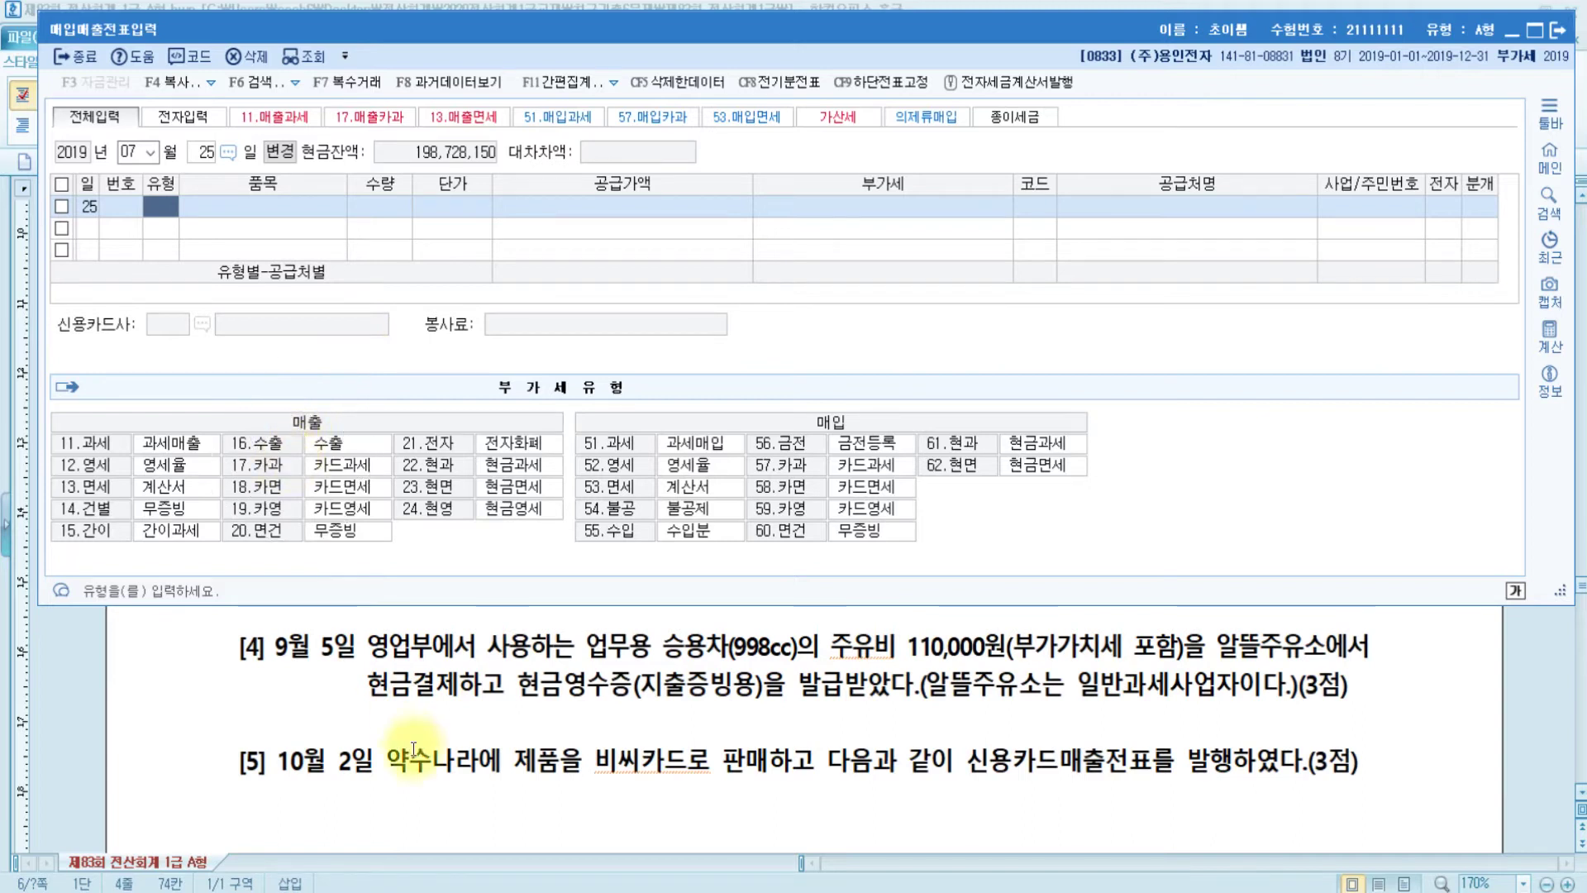
scroll(415, 747, down, 1)
scroll(414, 748, up, 4)
scroll(414, 749, up, 2)
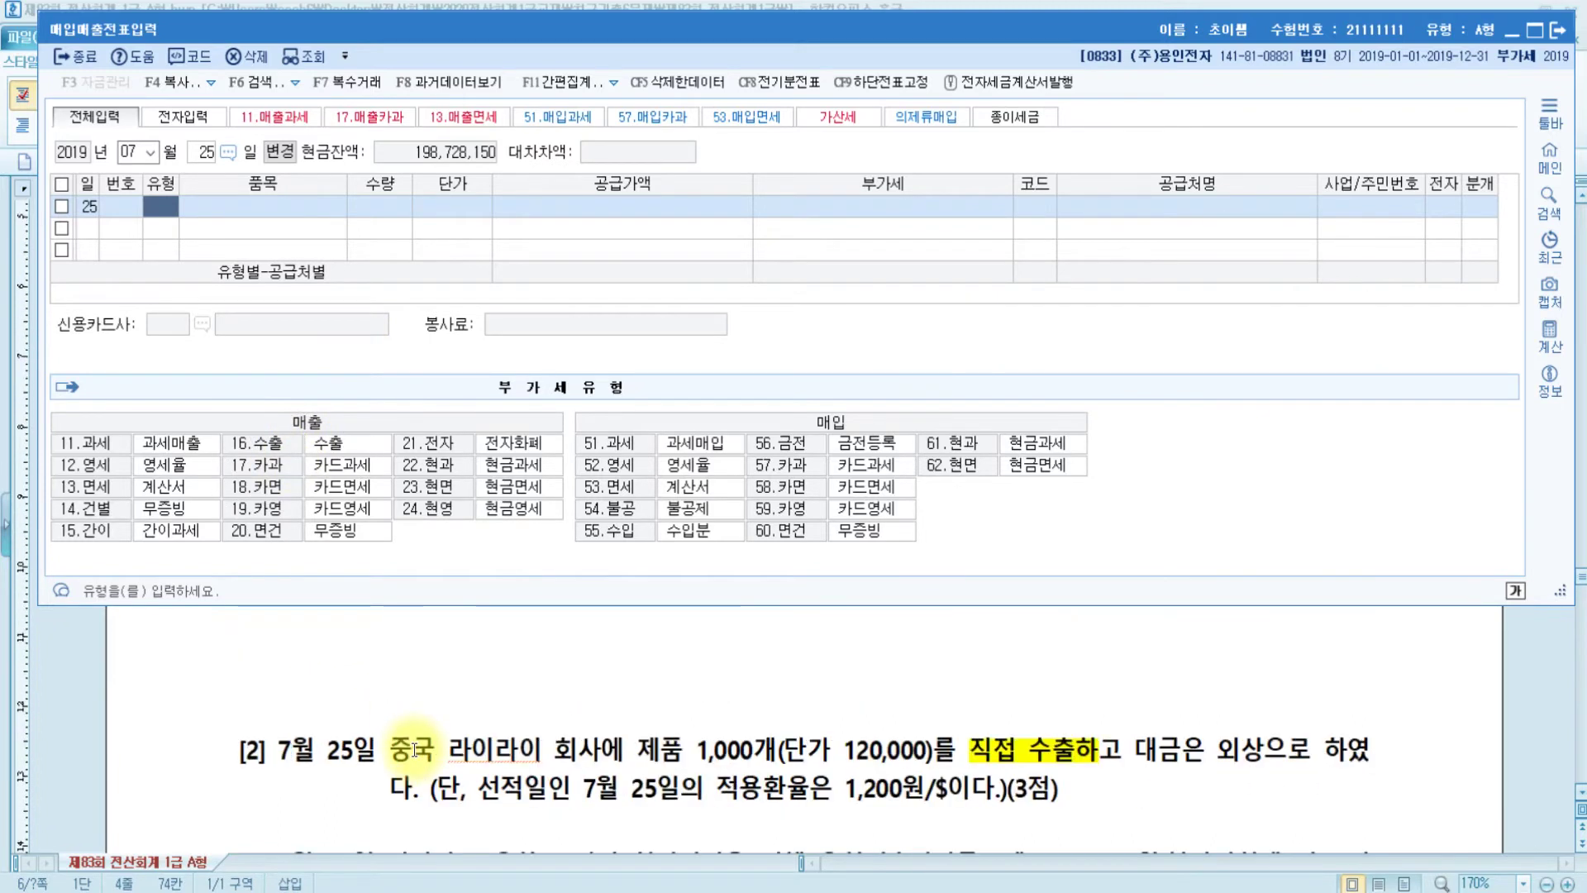
text(16)
key(Return)
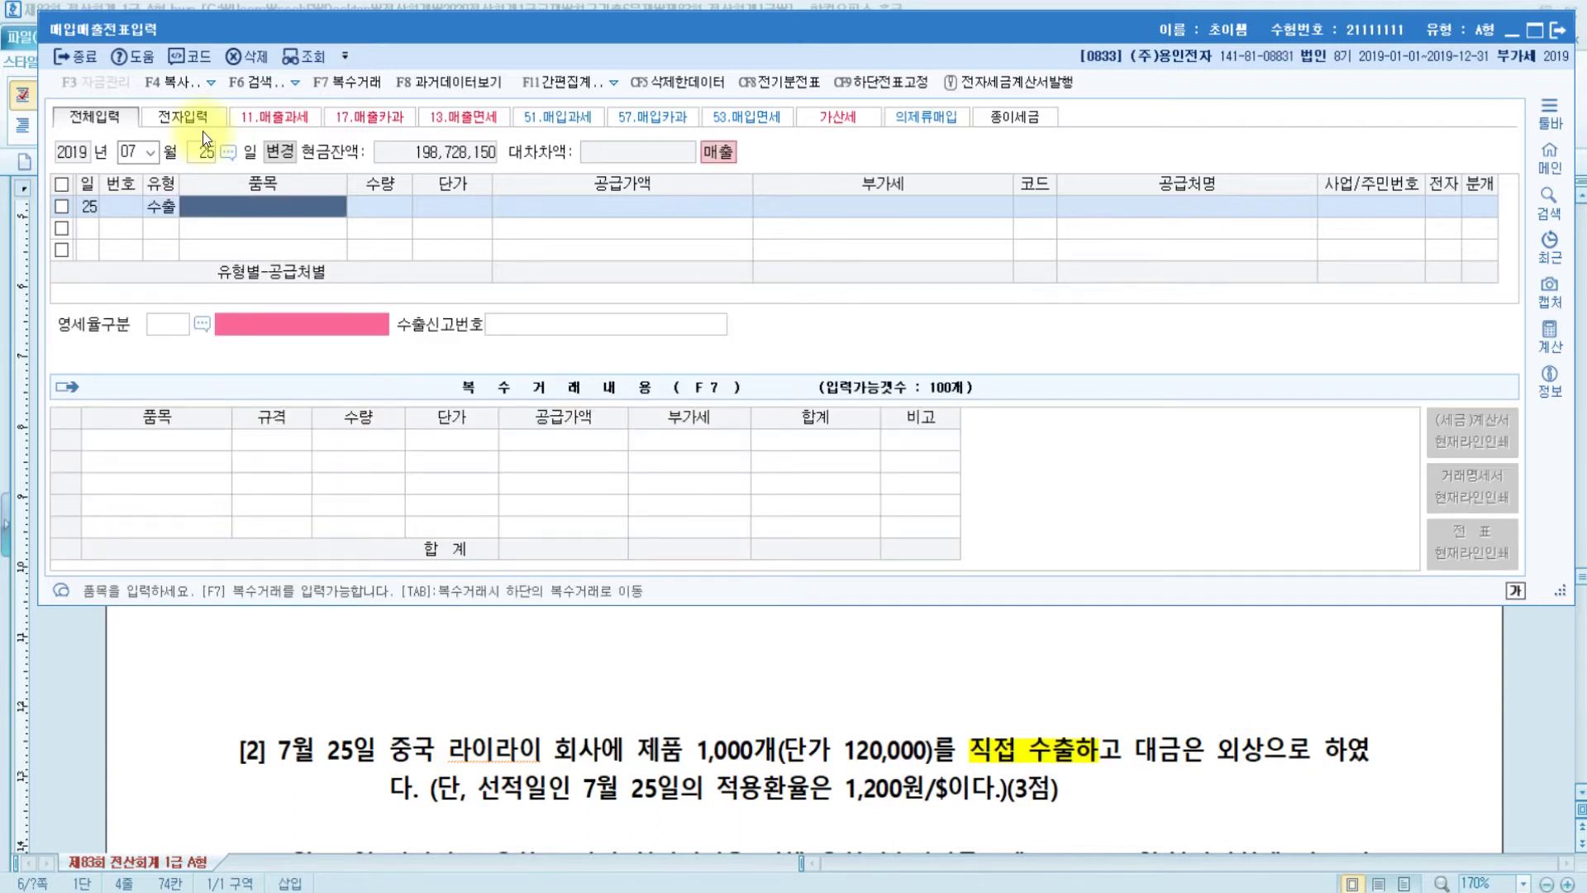
Enter the item 제품 with quantity 1,000 and unit price 120,000, and accept the calculated supply amount.
text(제품)
key(Return)
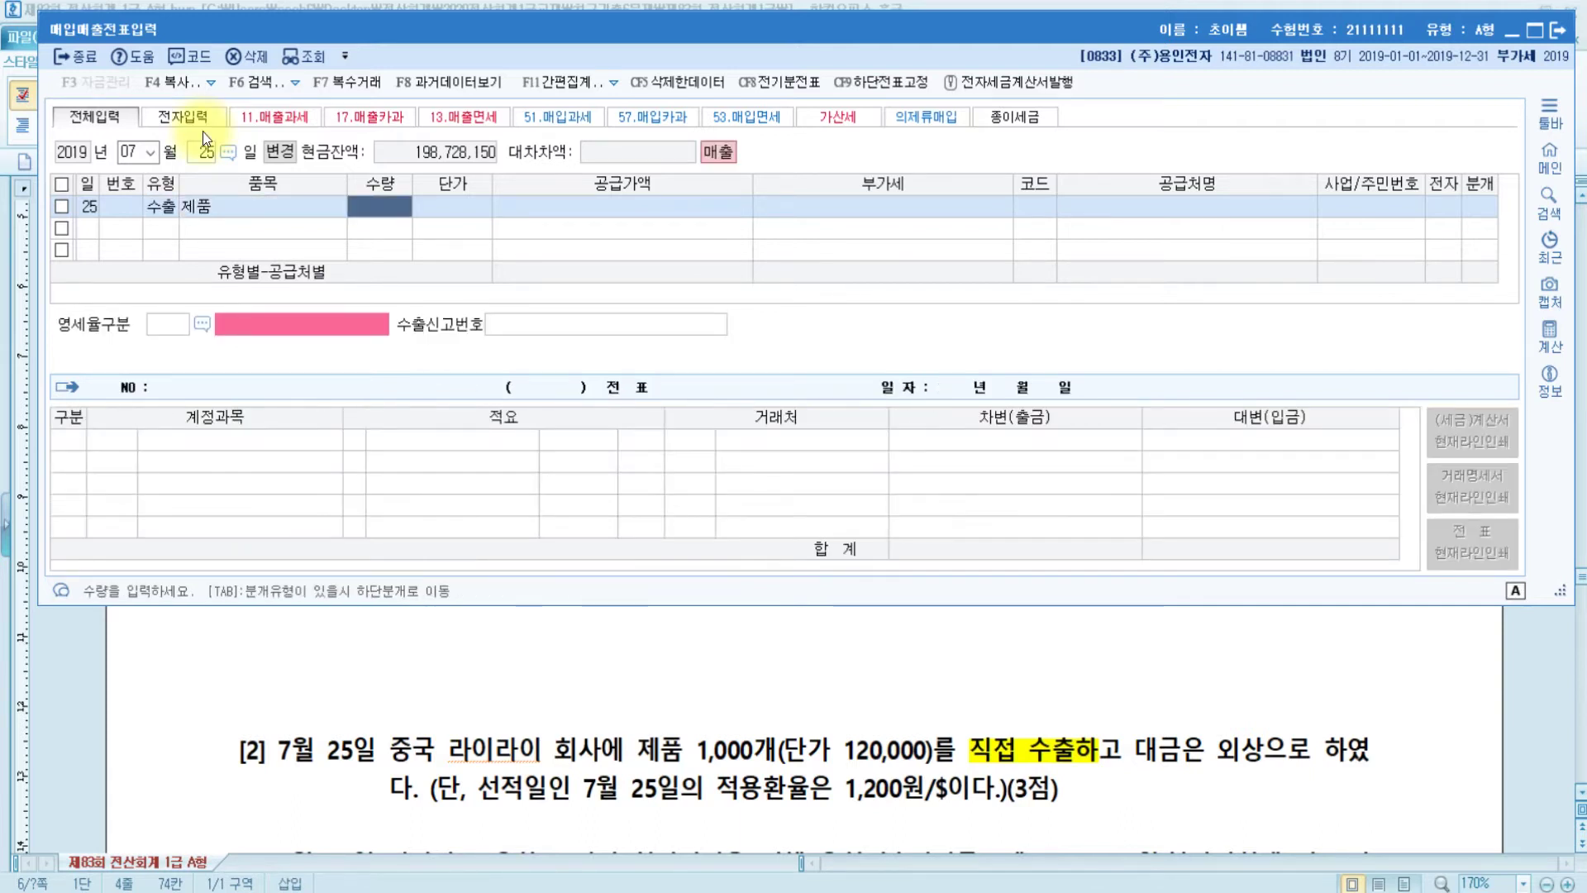
text(1000)
key(Return)
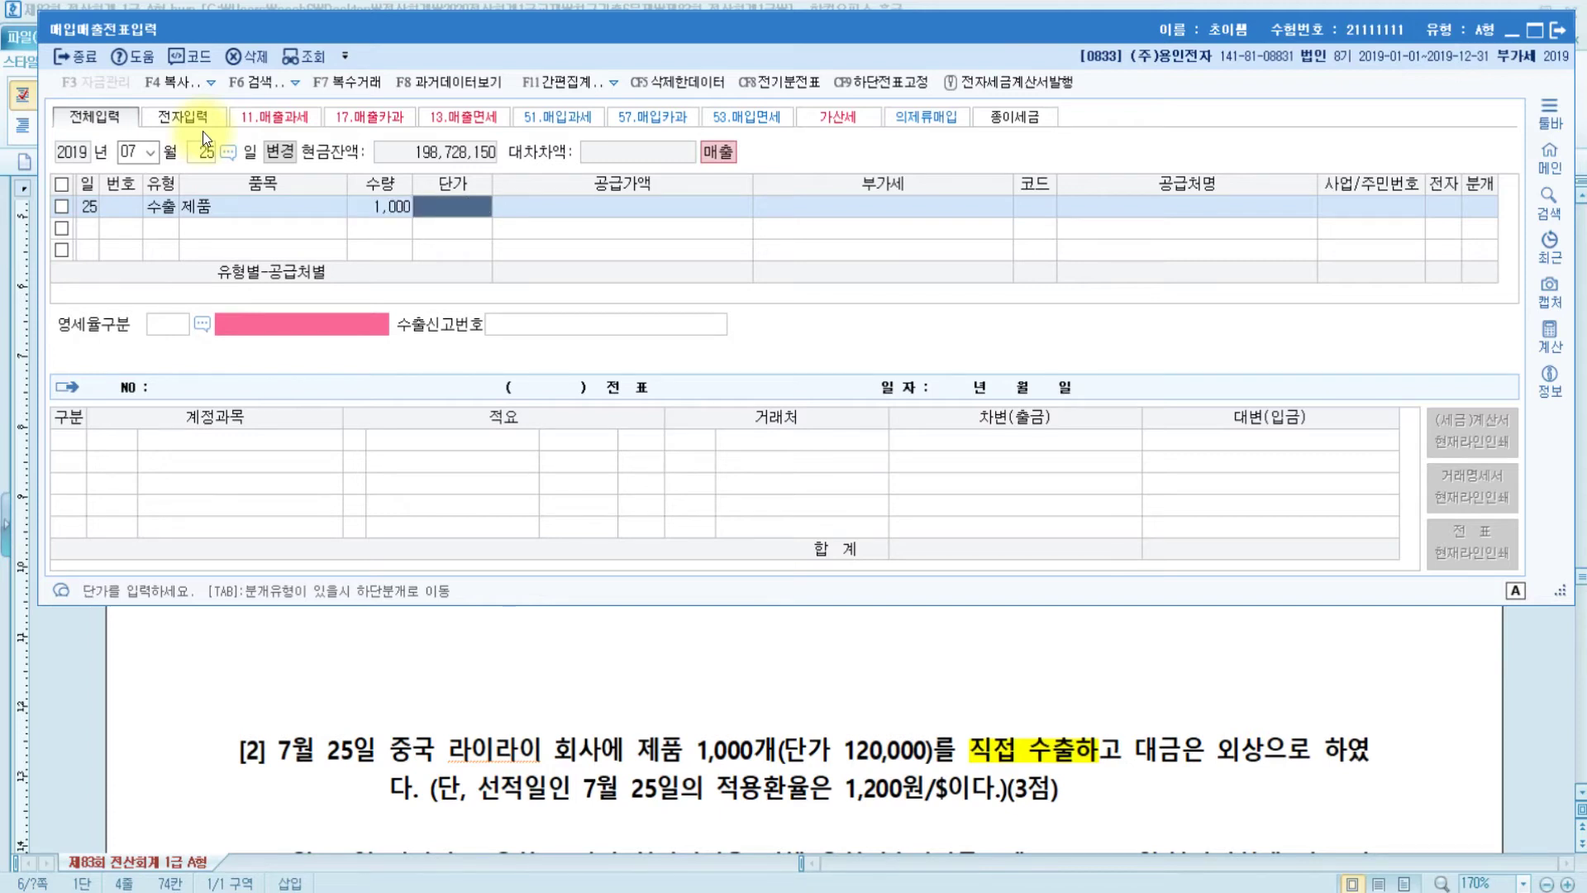
text(1200000)
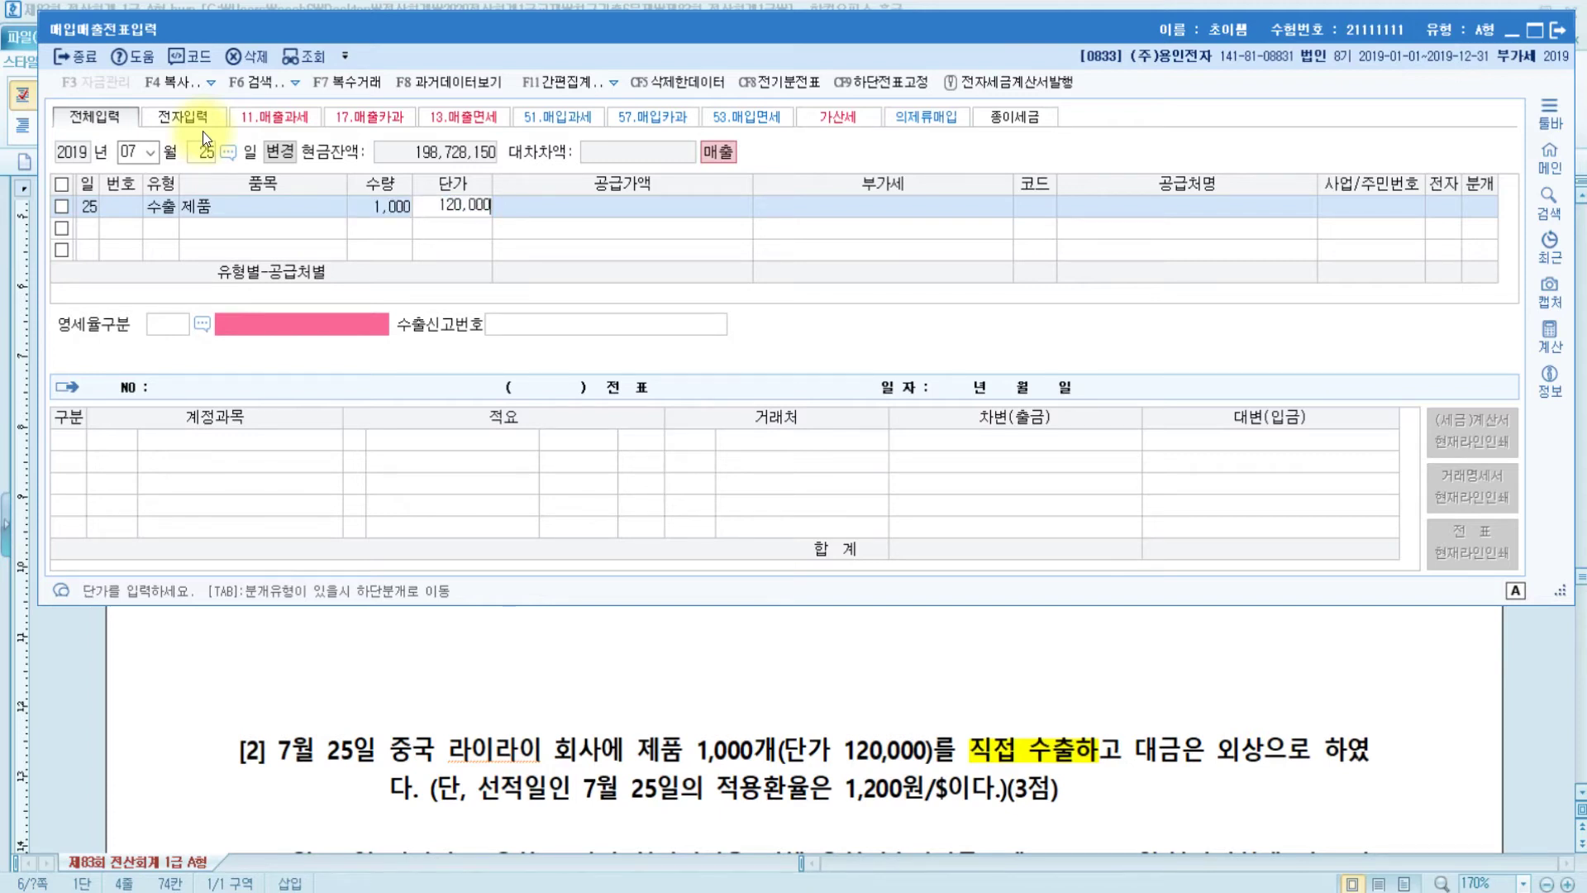
key(Return)
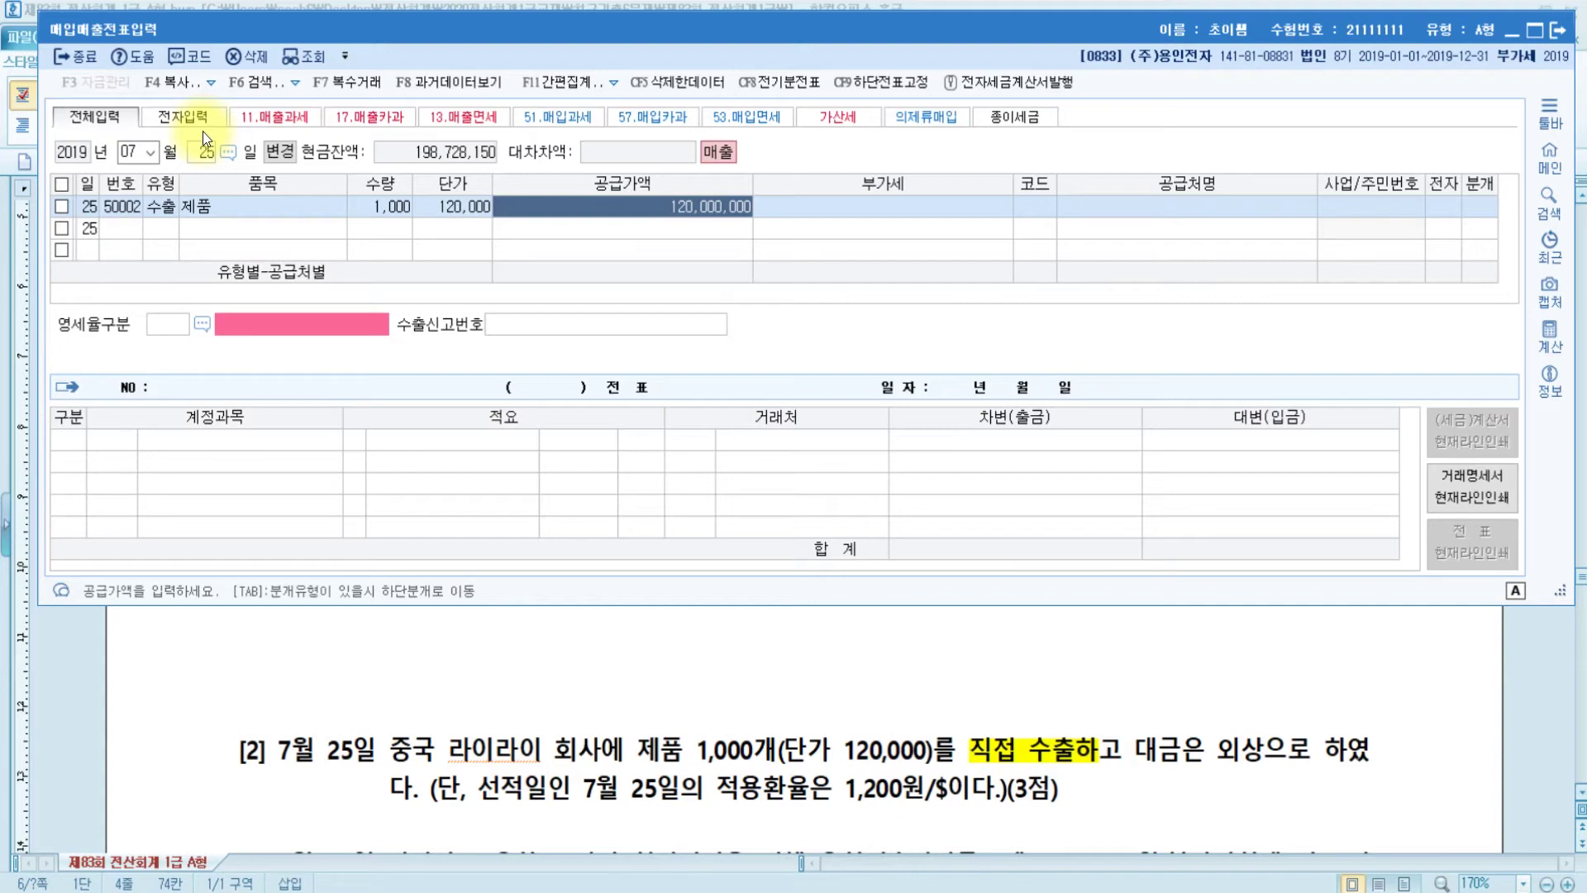
key(Return)
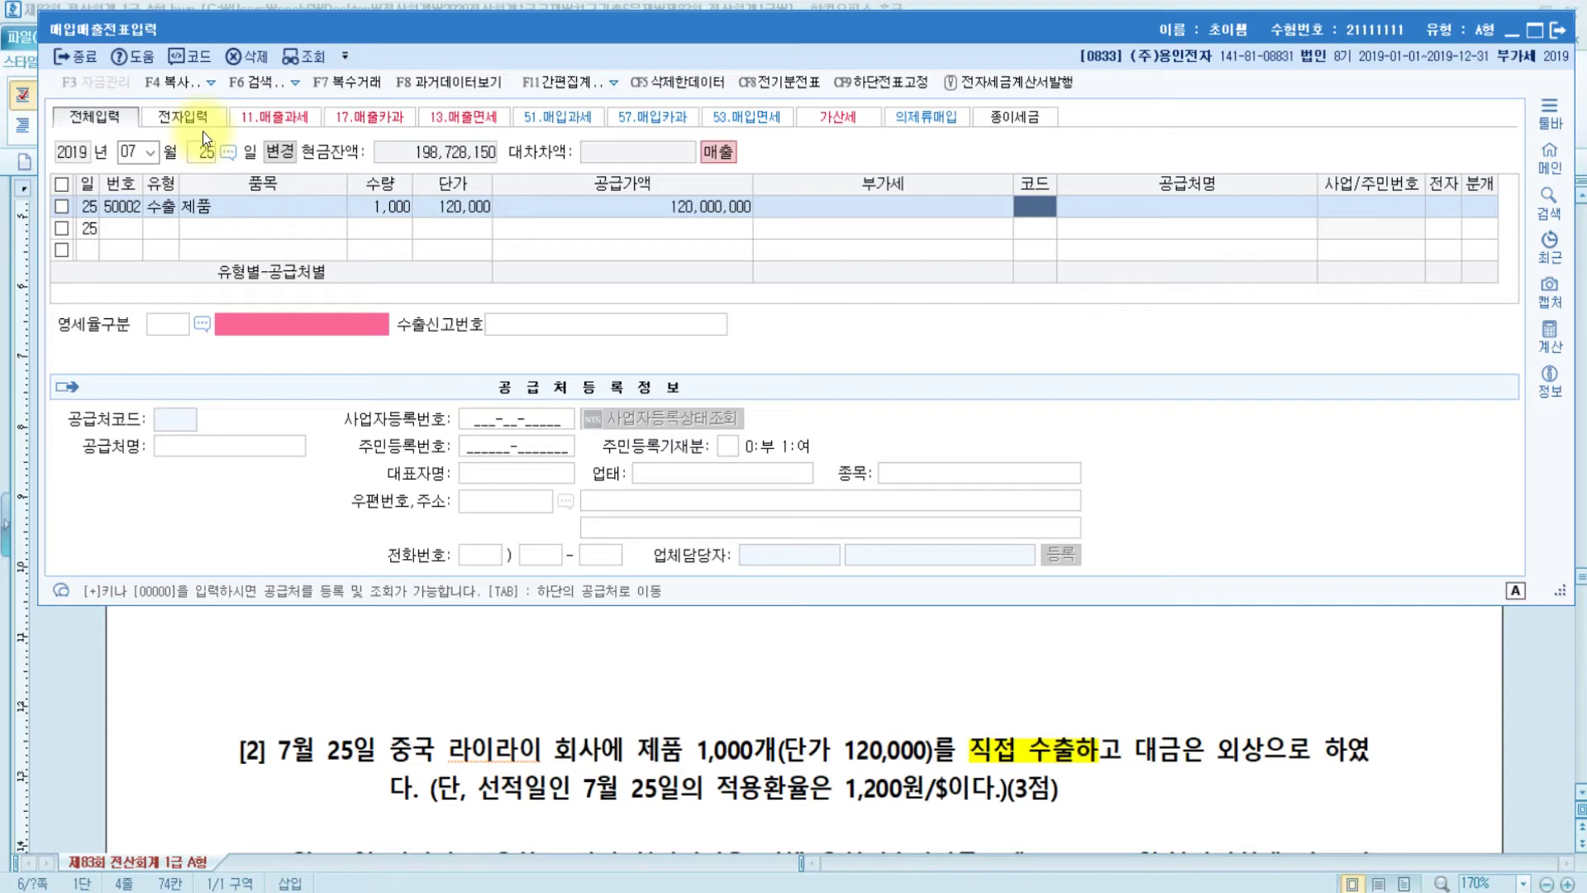
Look up 라이 and choose 중국 라이라이 as the export voucher's trading partner.
text(라이)
key(Return)
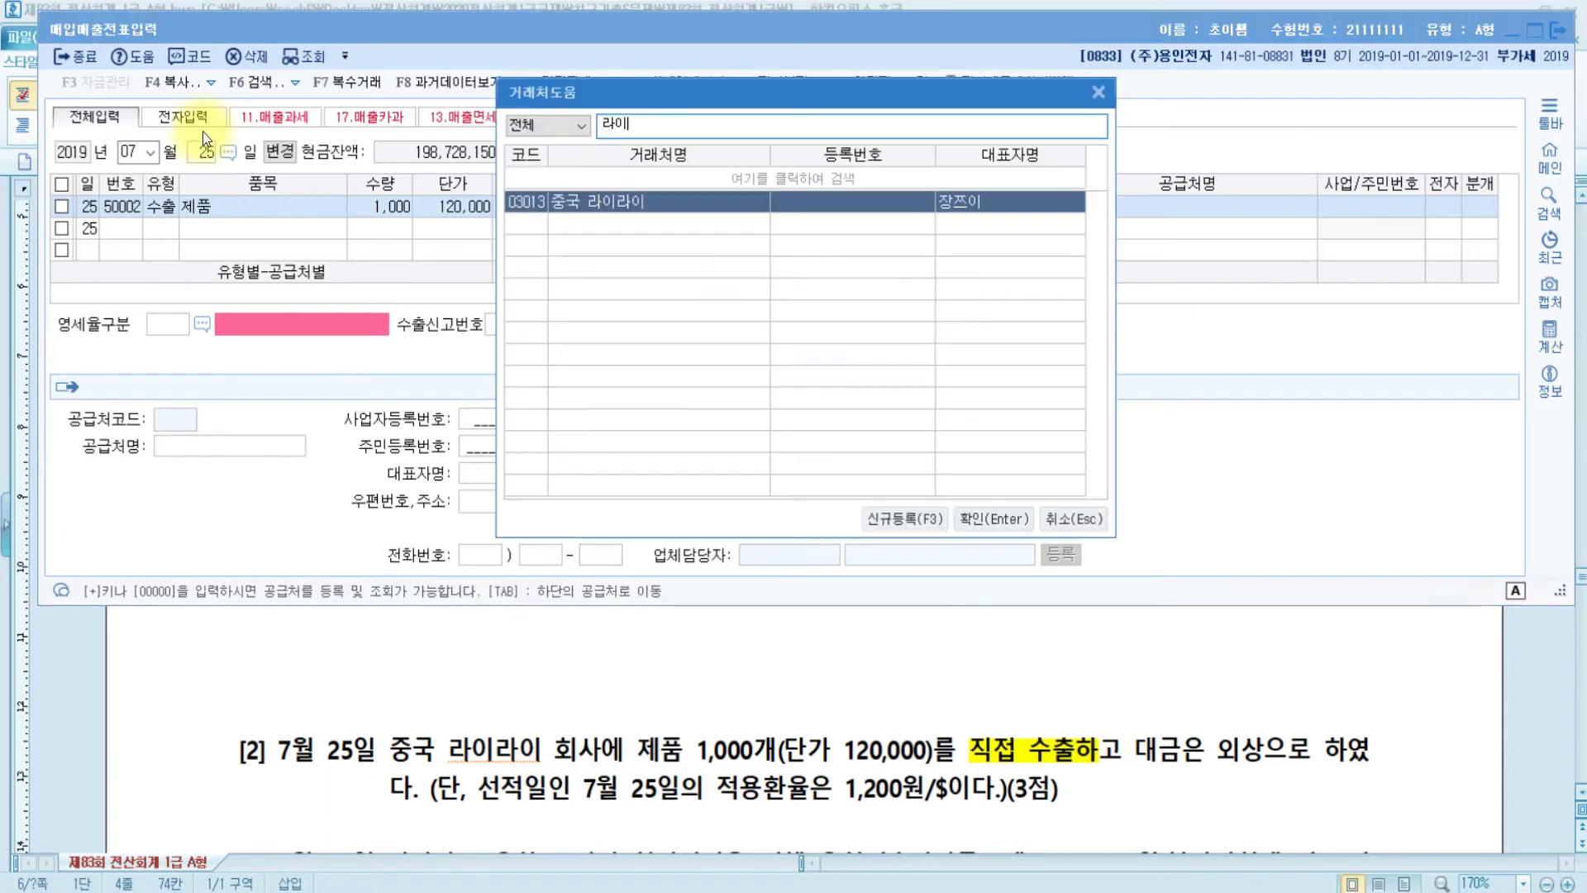
key(Escape)
key(Return)
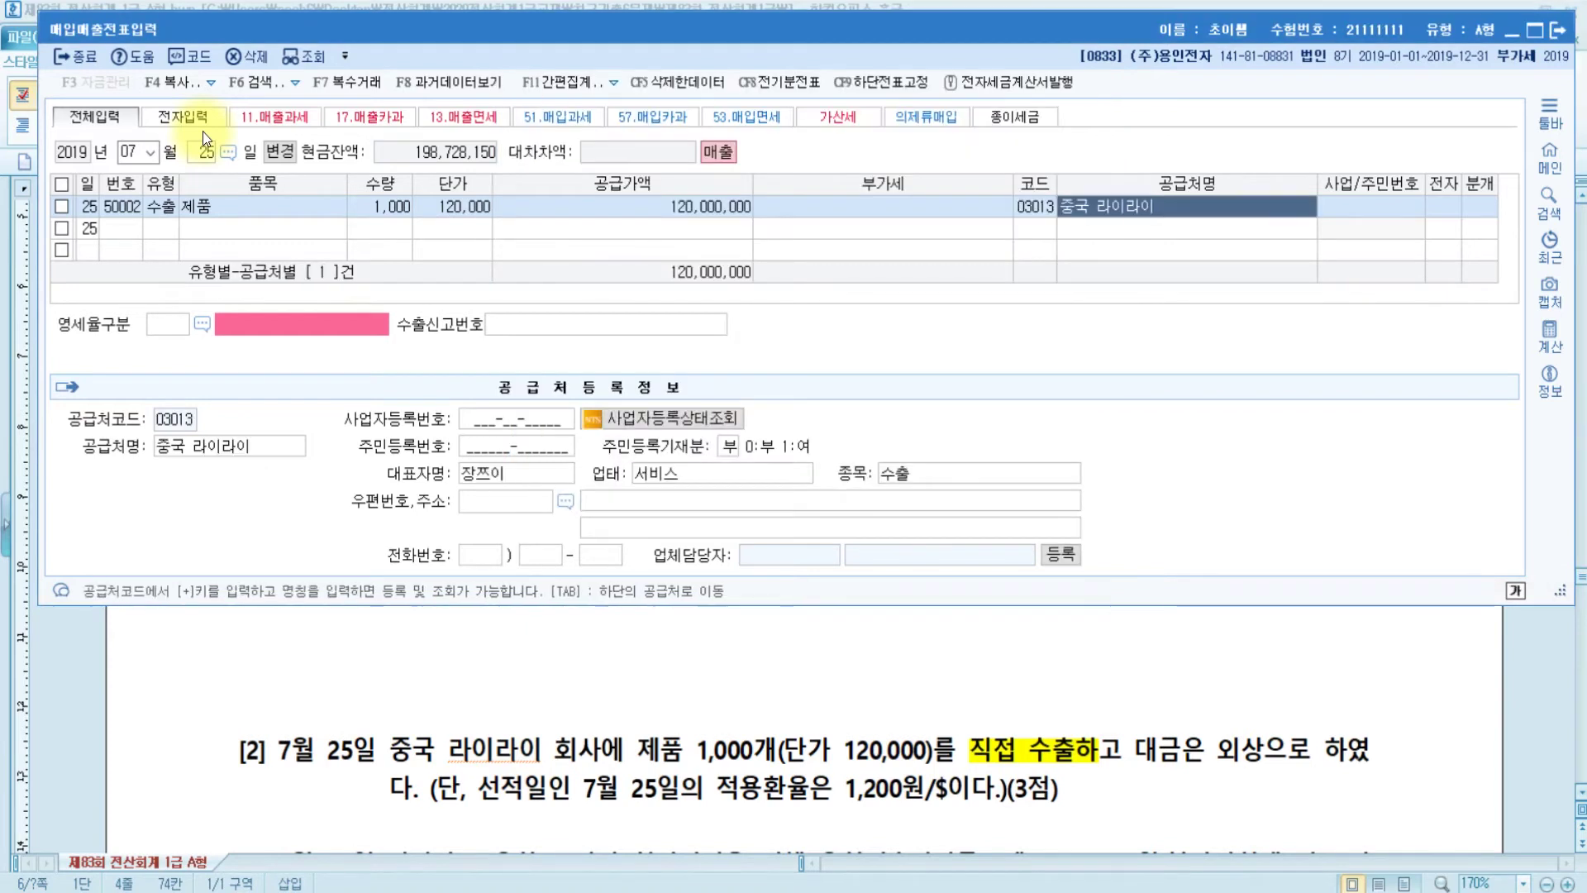
key(Return)
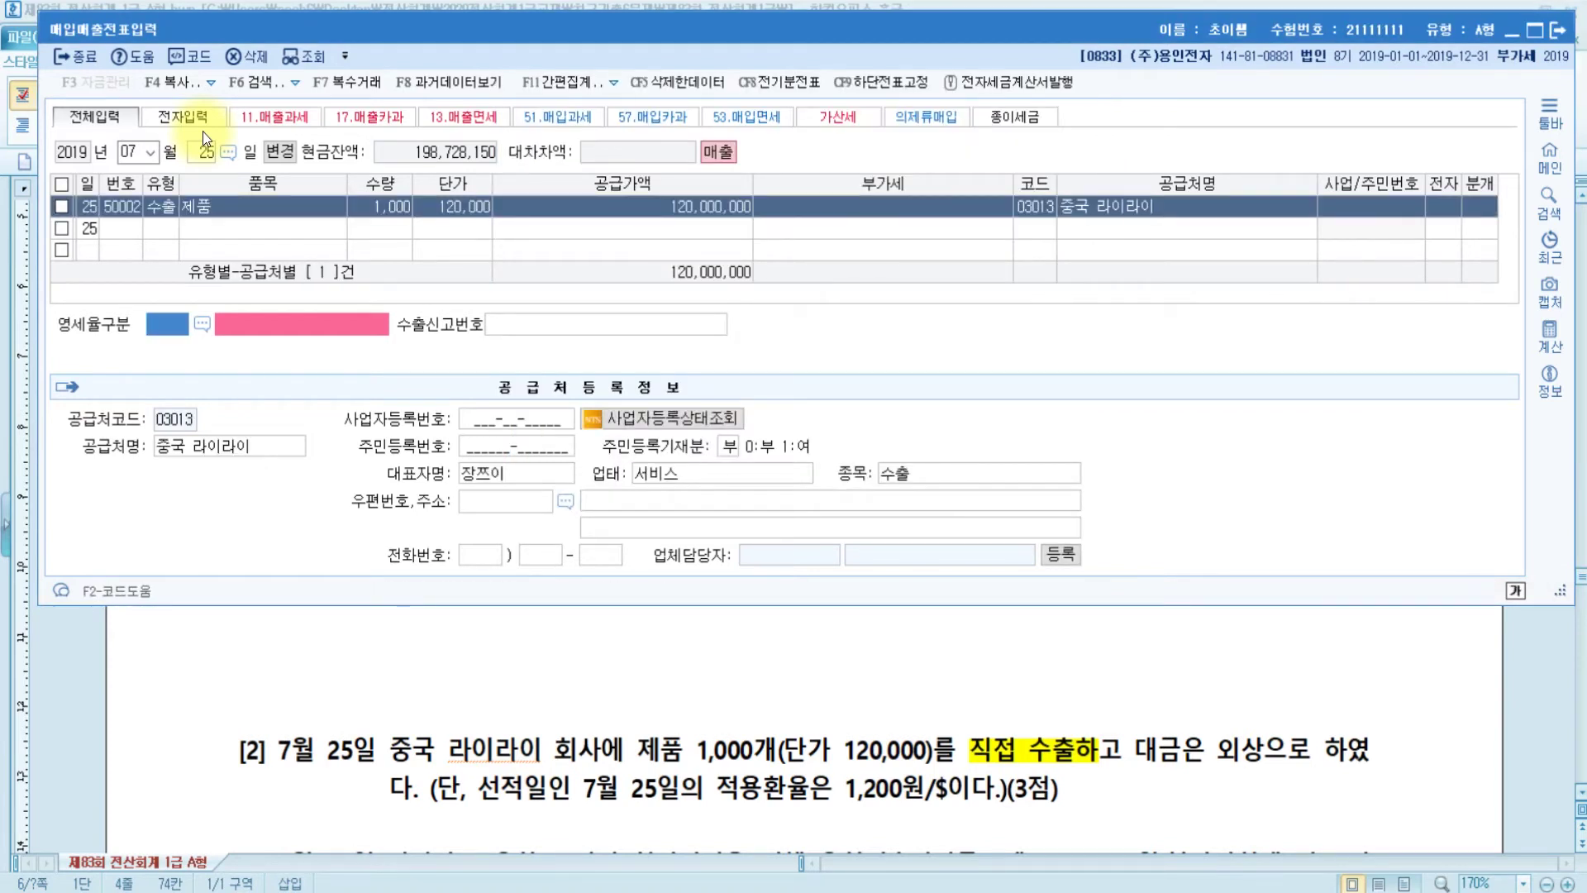
Set the voucher's 영세율구분 to 1 직접수출(대행수출 포함).
click(167, 322)
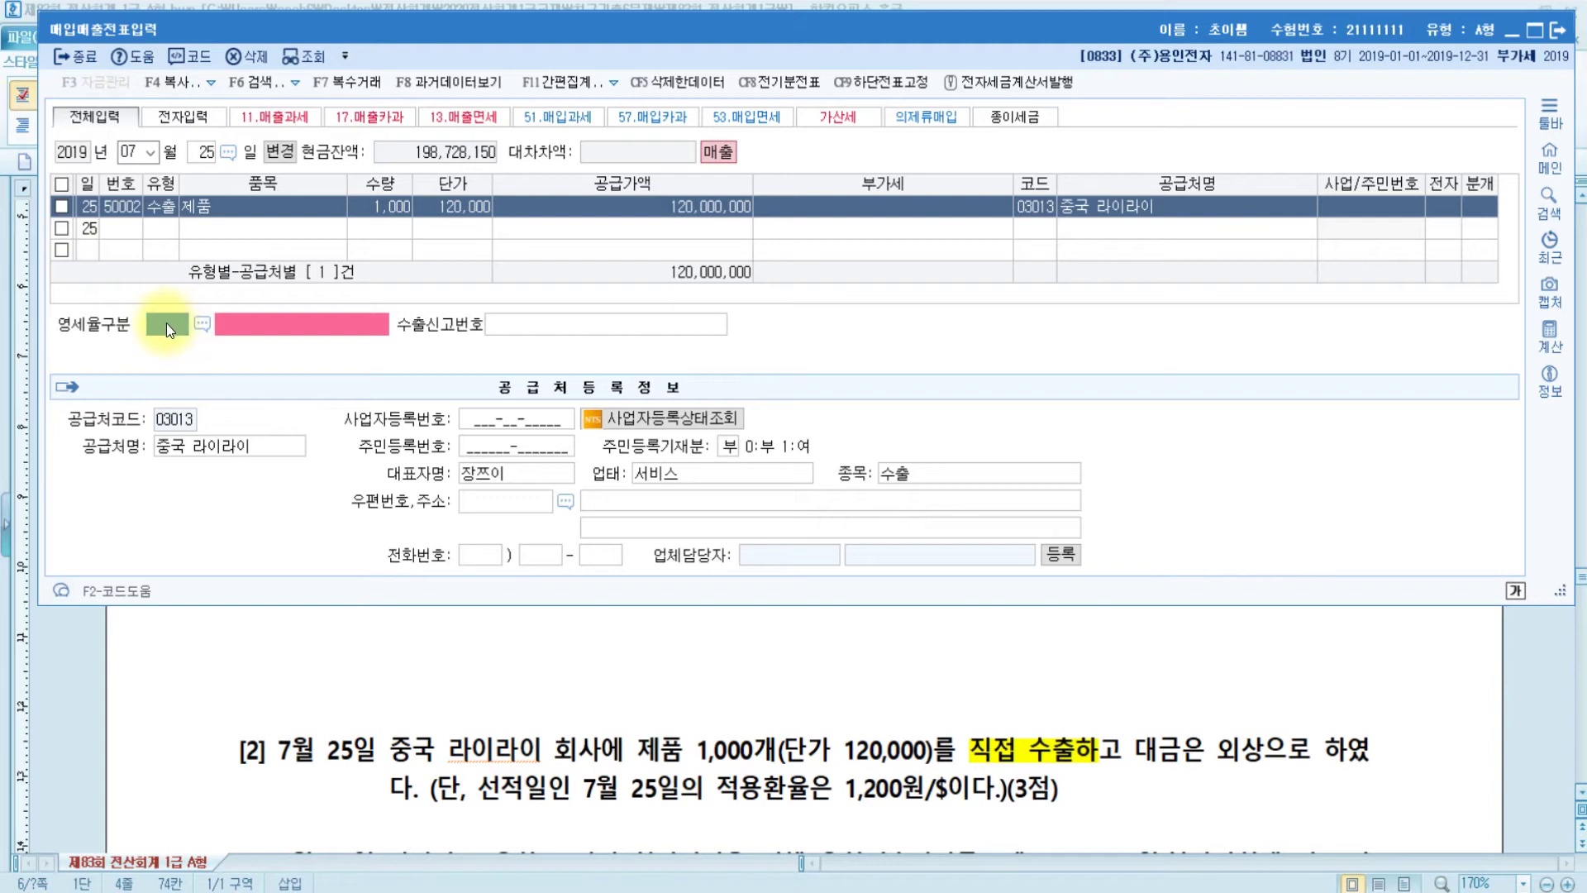
key(F2)
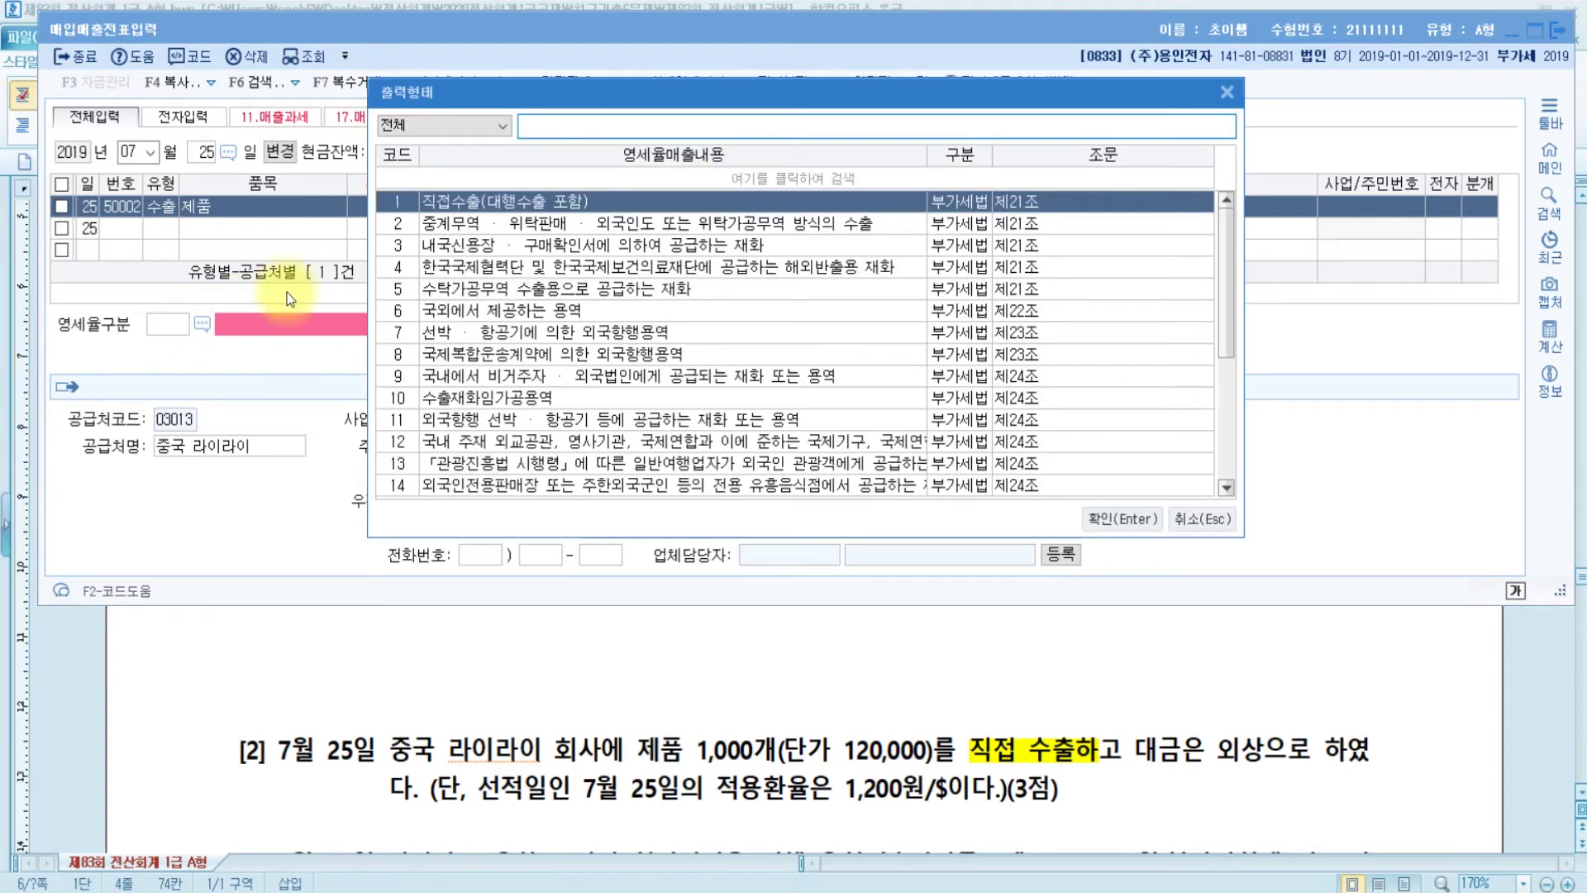
double_click(457, 207)
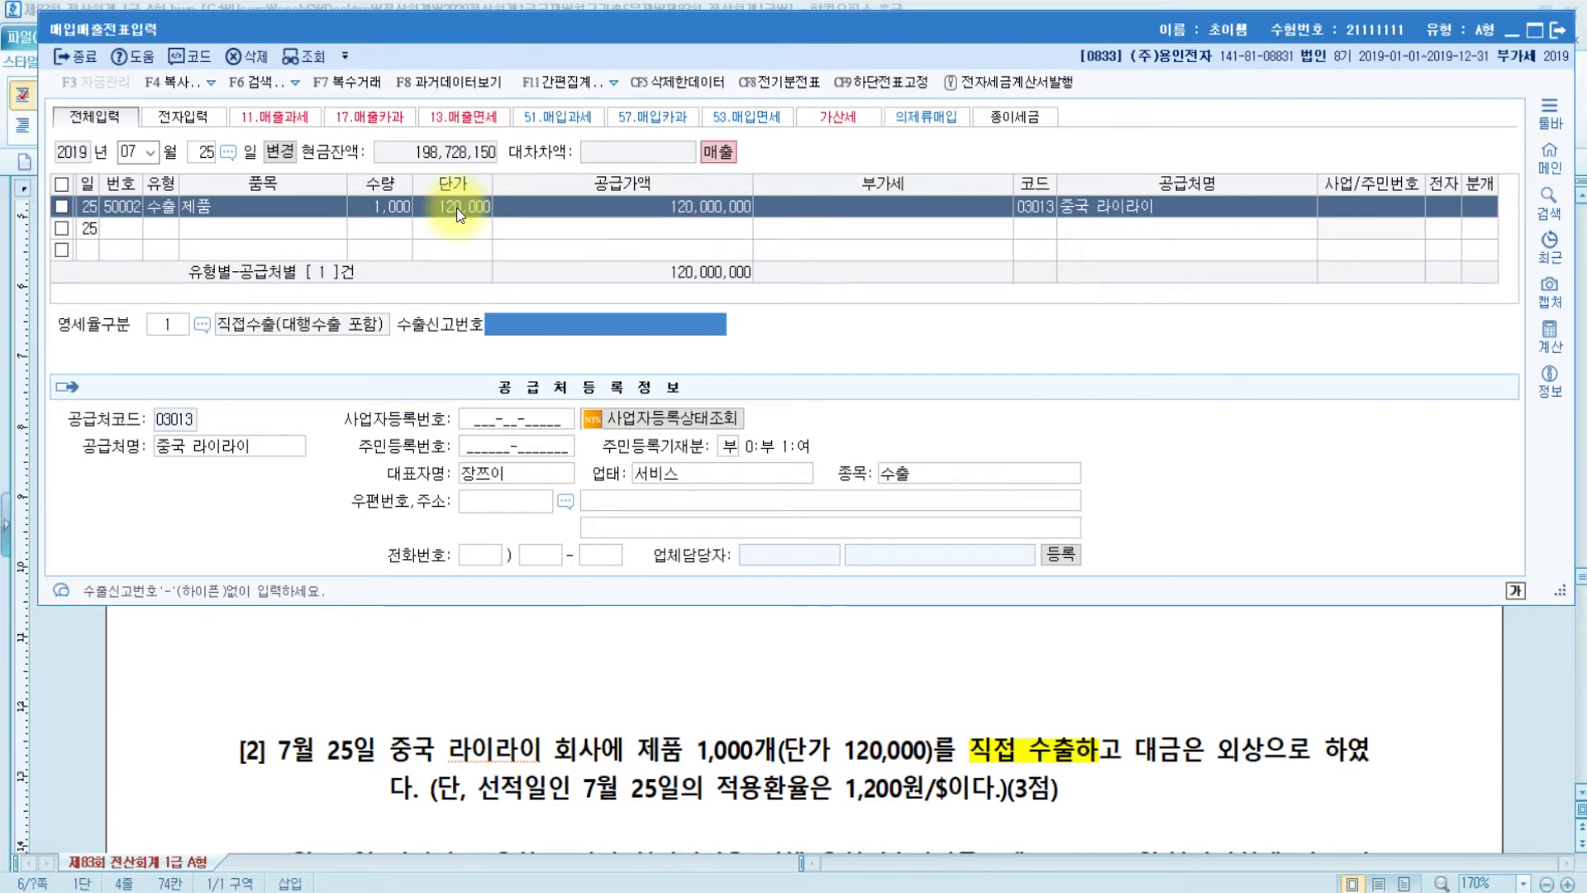
Leave the export declaration number blank, set the journal type to 2 외상, and accept the default journal lines.
key(Return)
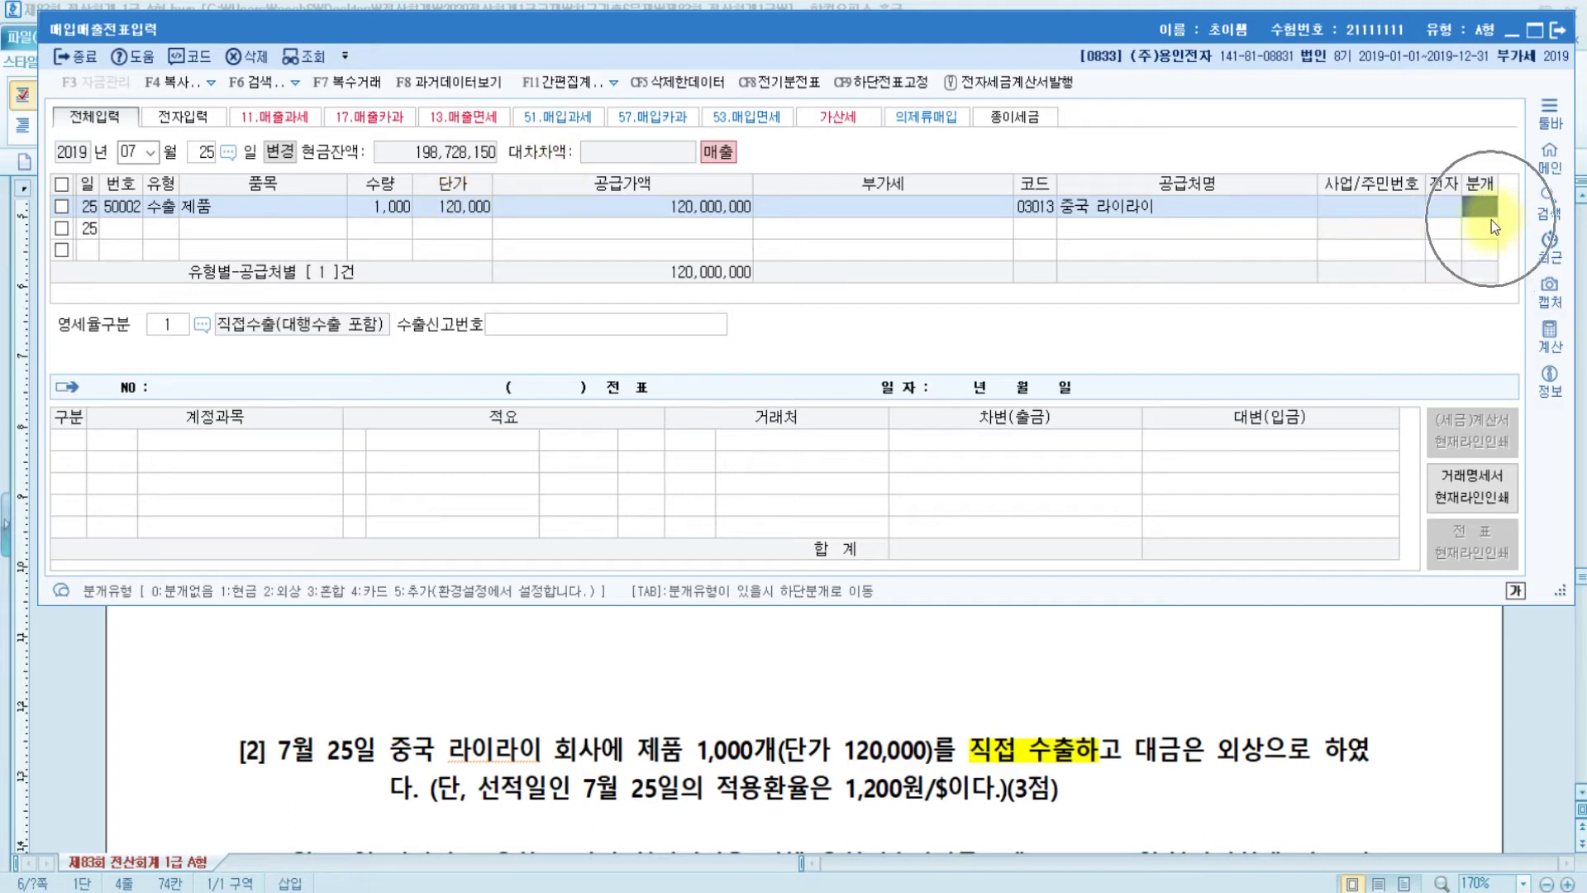
key(Return)
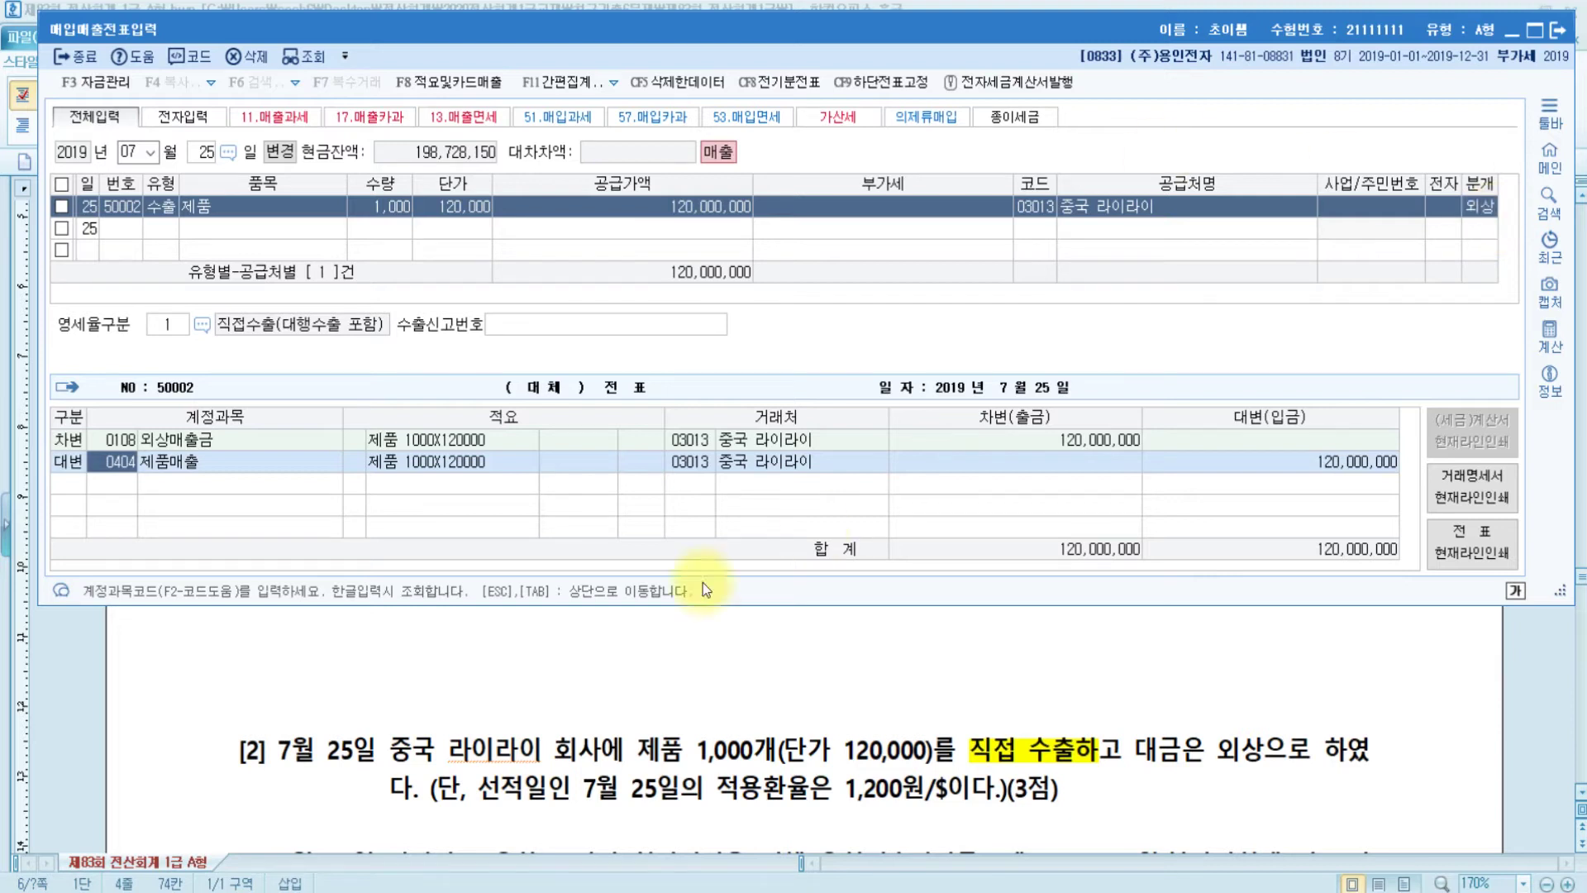
click(1332, 462)
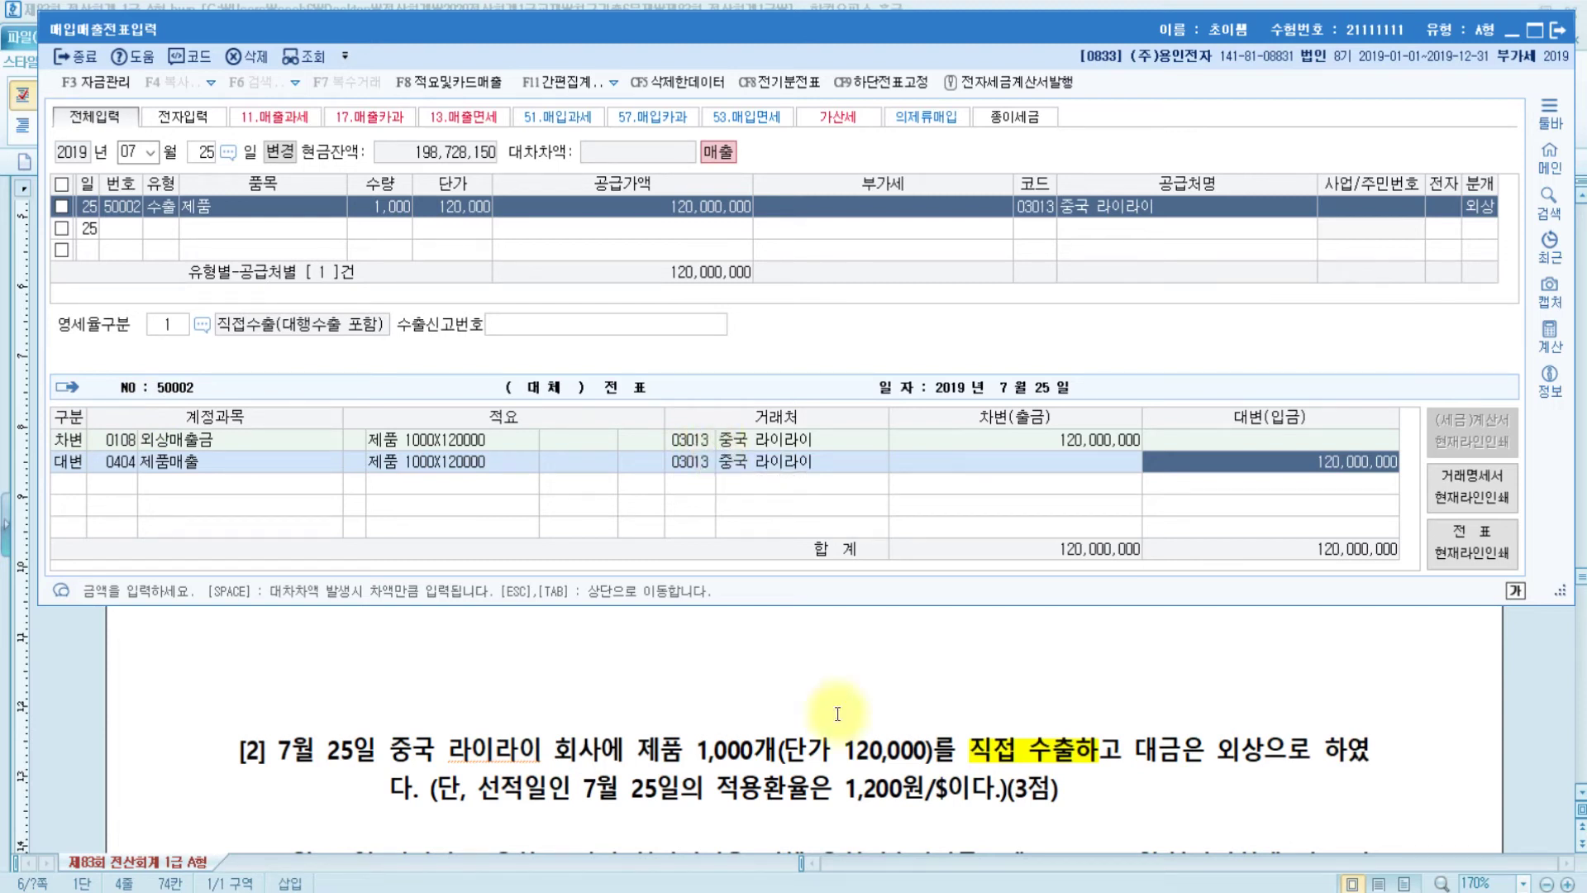
In the exam document, highlight 토지 and 전자세금계산서 in yellow in question [3].
scroll(837, 714, down, 4)
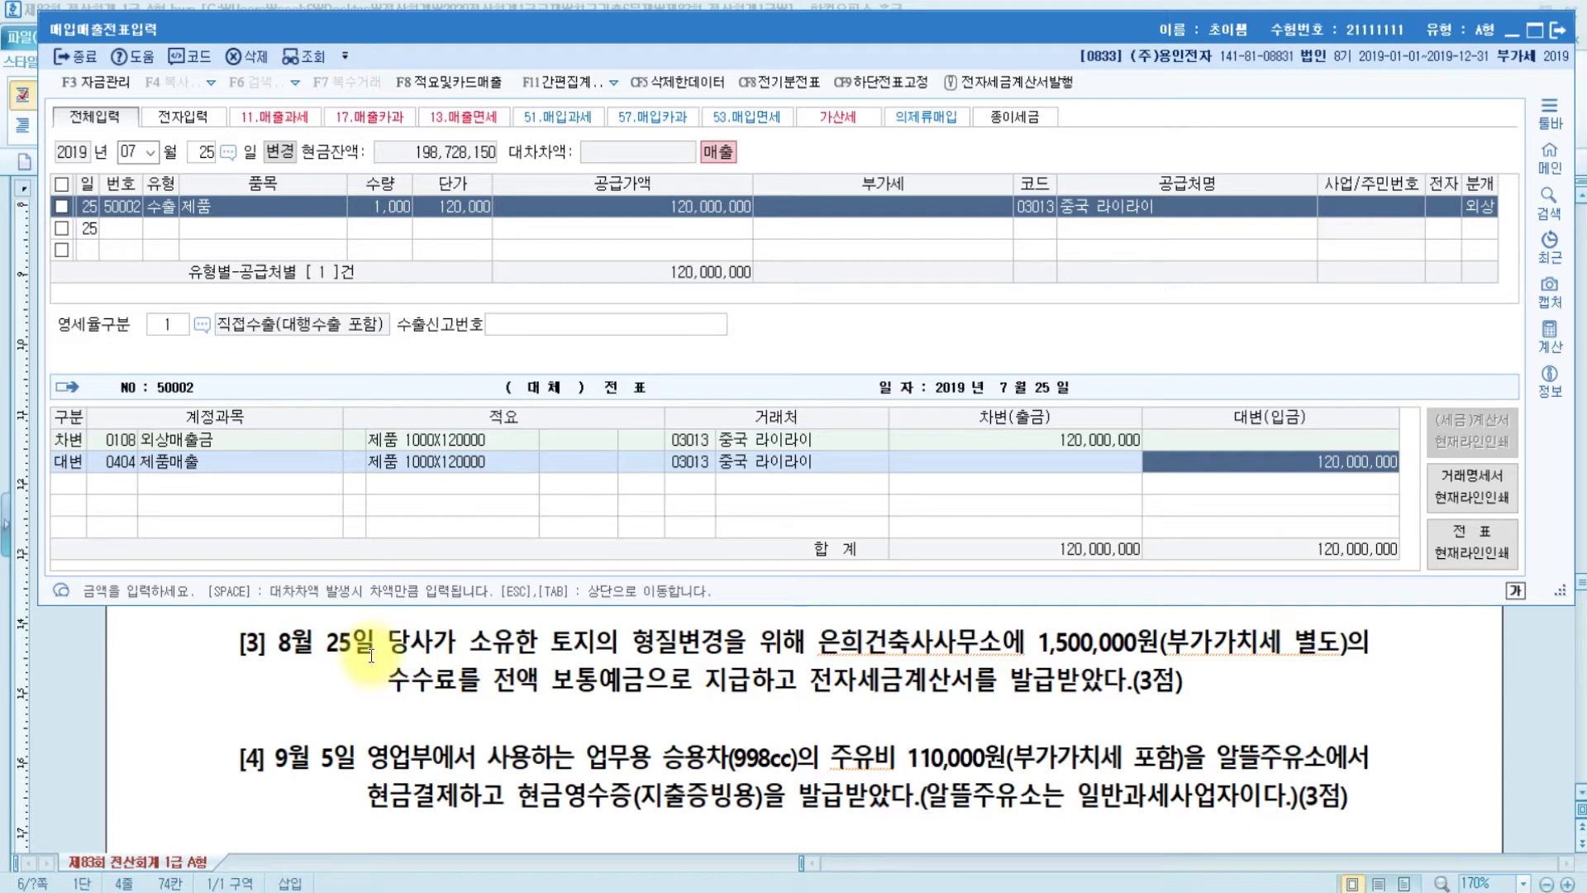
click(549, 653)
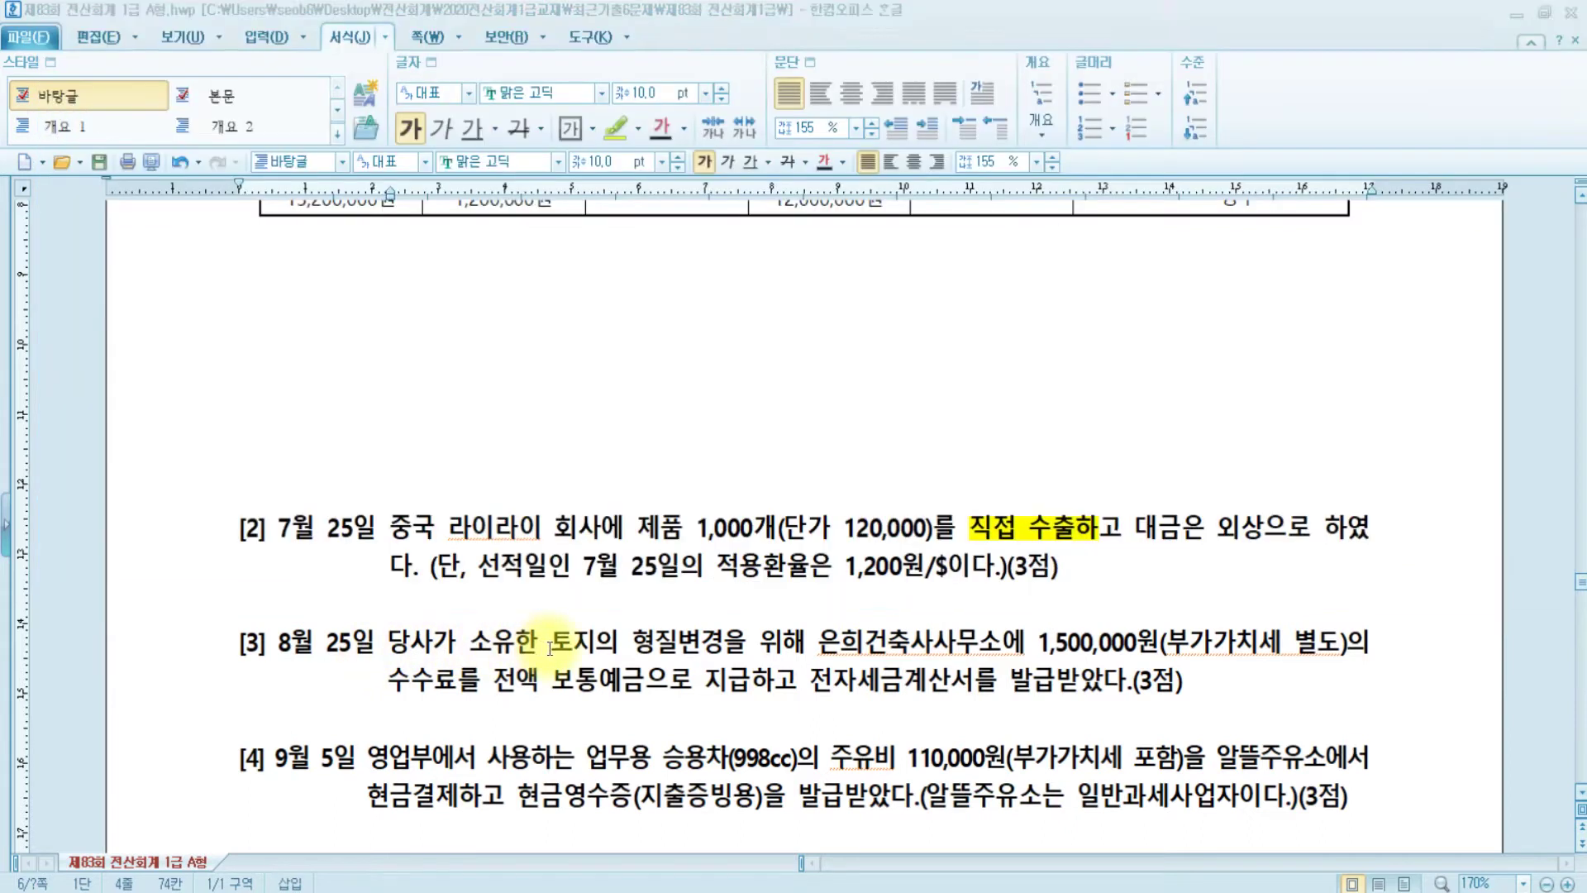
drag(550, 653, 593, 651)
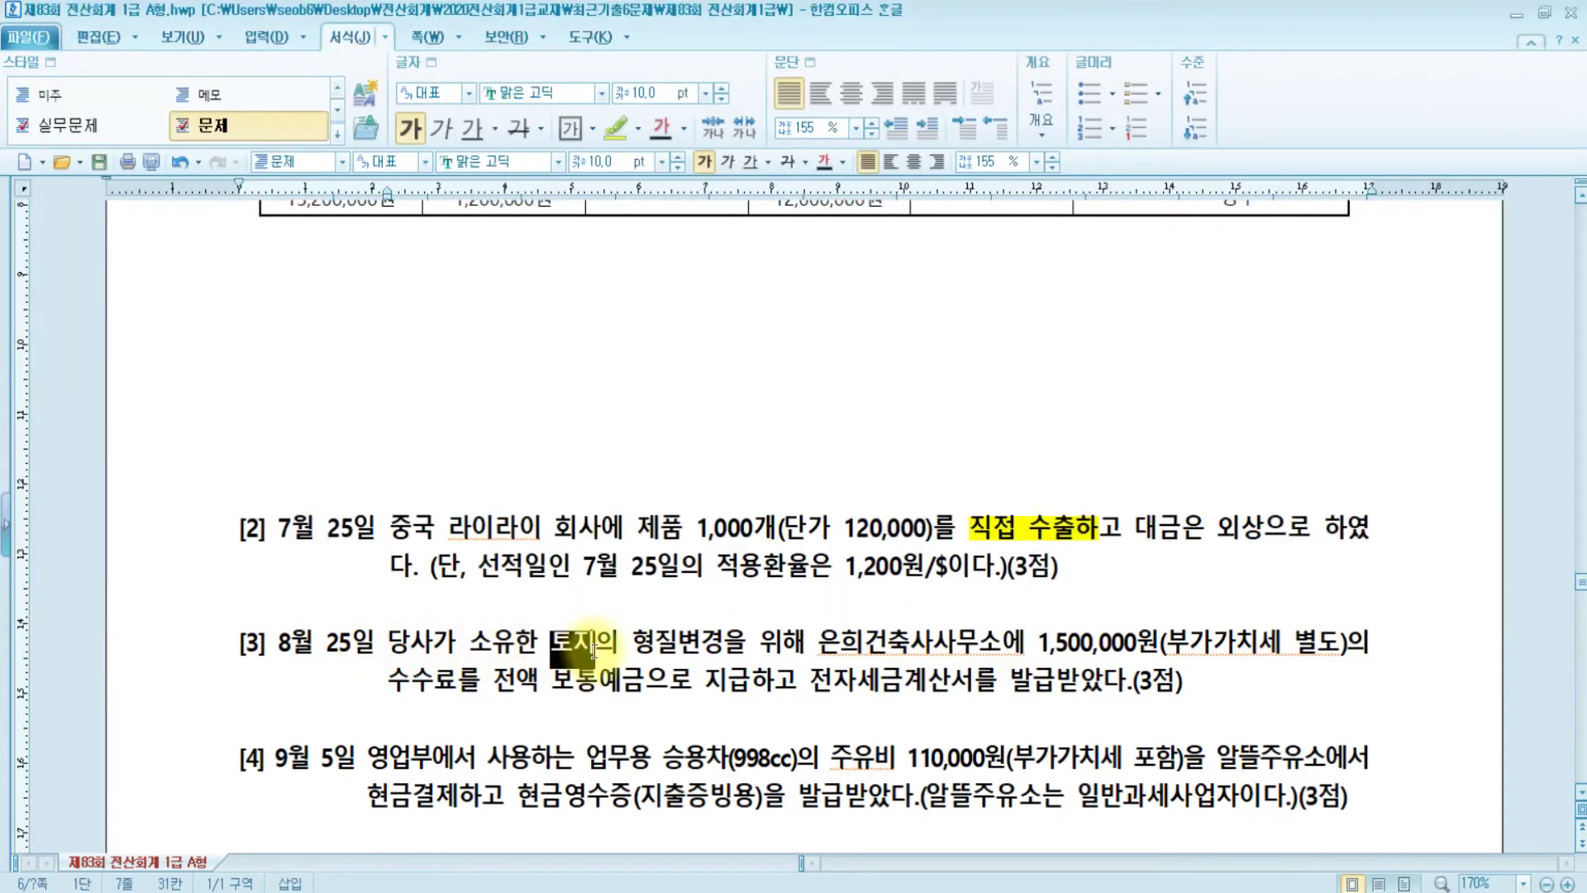
click(619, 128)
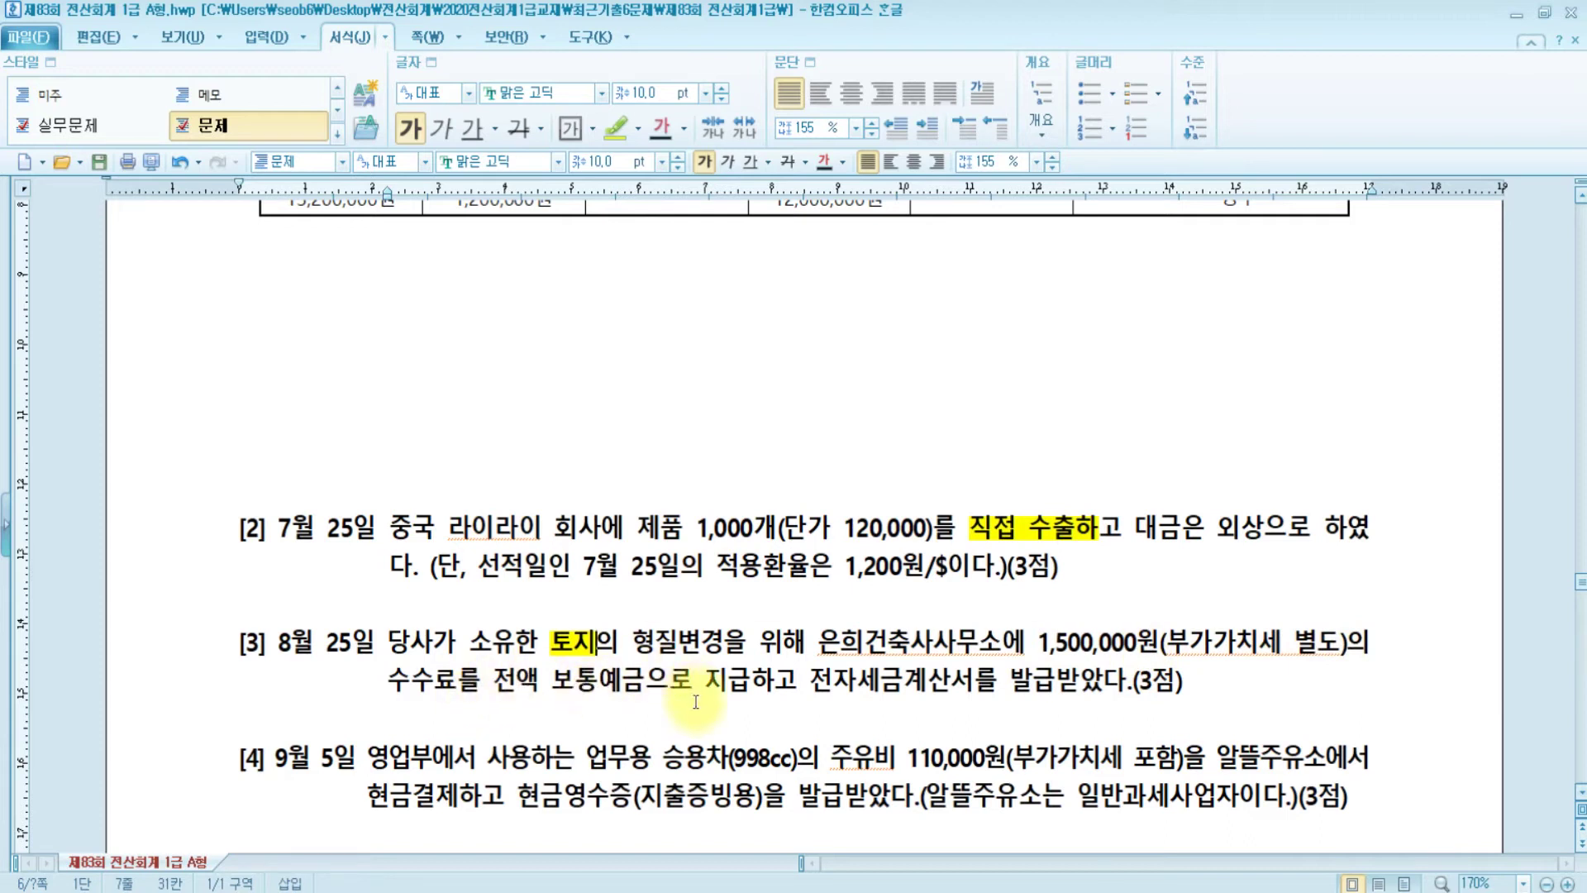
drag(814, 680, 974, 686)
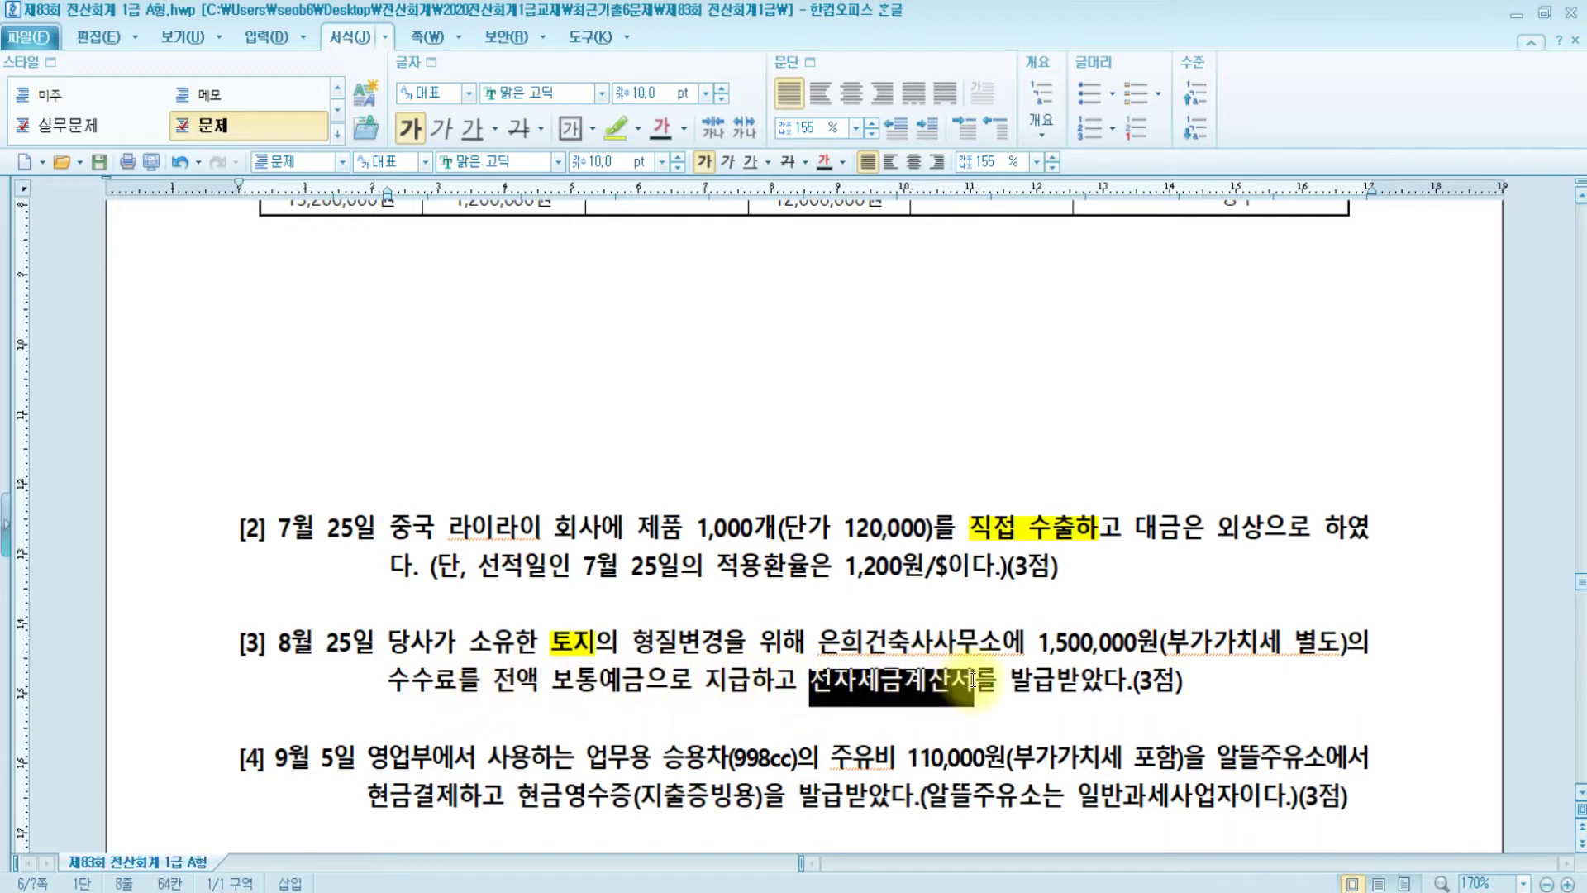
click(622, 132)
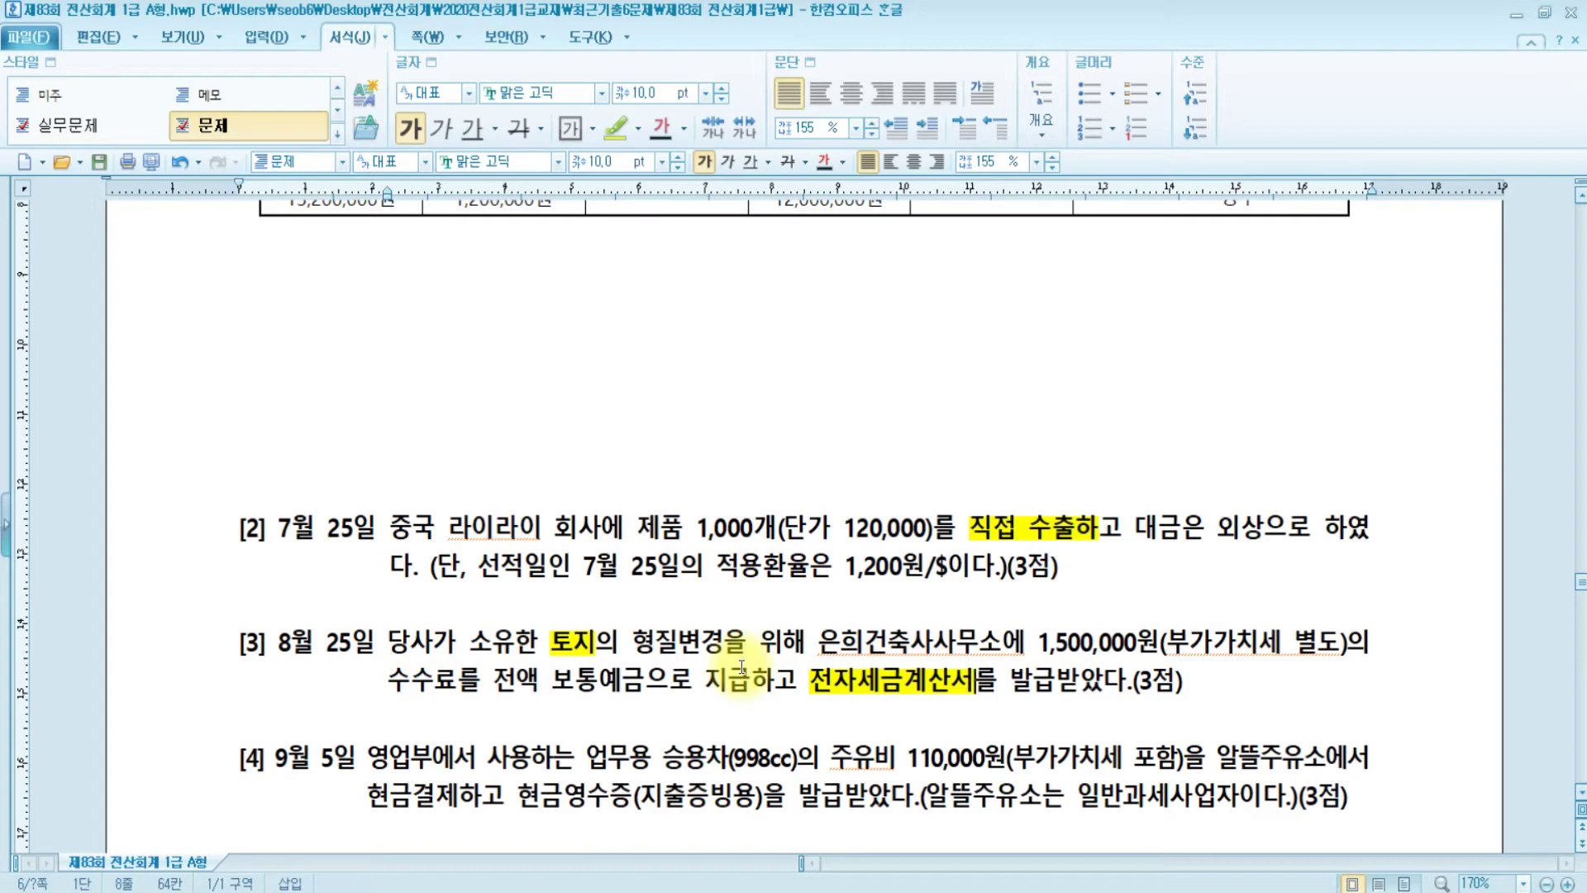
Switch back to KcLep and start a voucher dated August 25 with type 54 불공 in 매입매출전표입력.
key(alt+Tab)
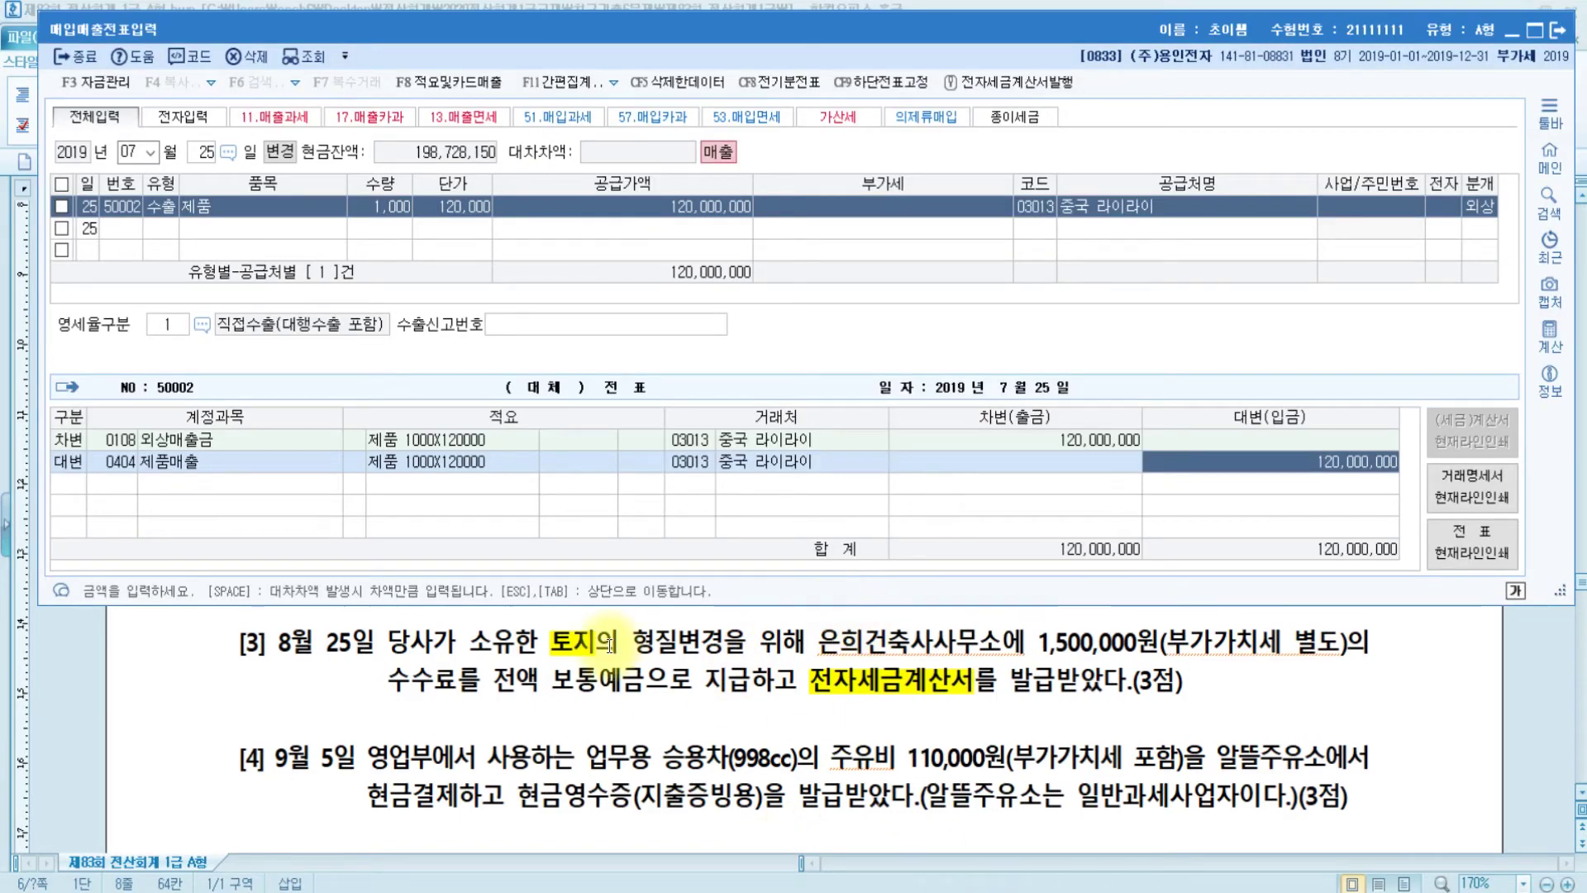
key(Tab)
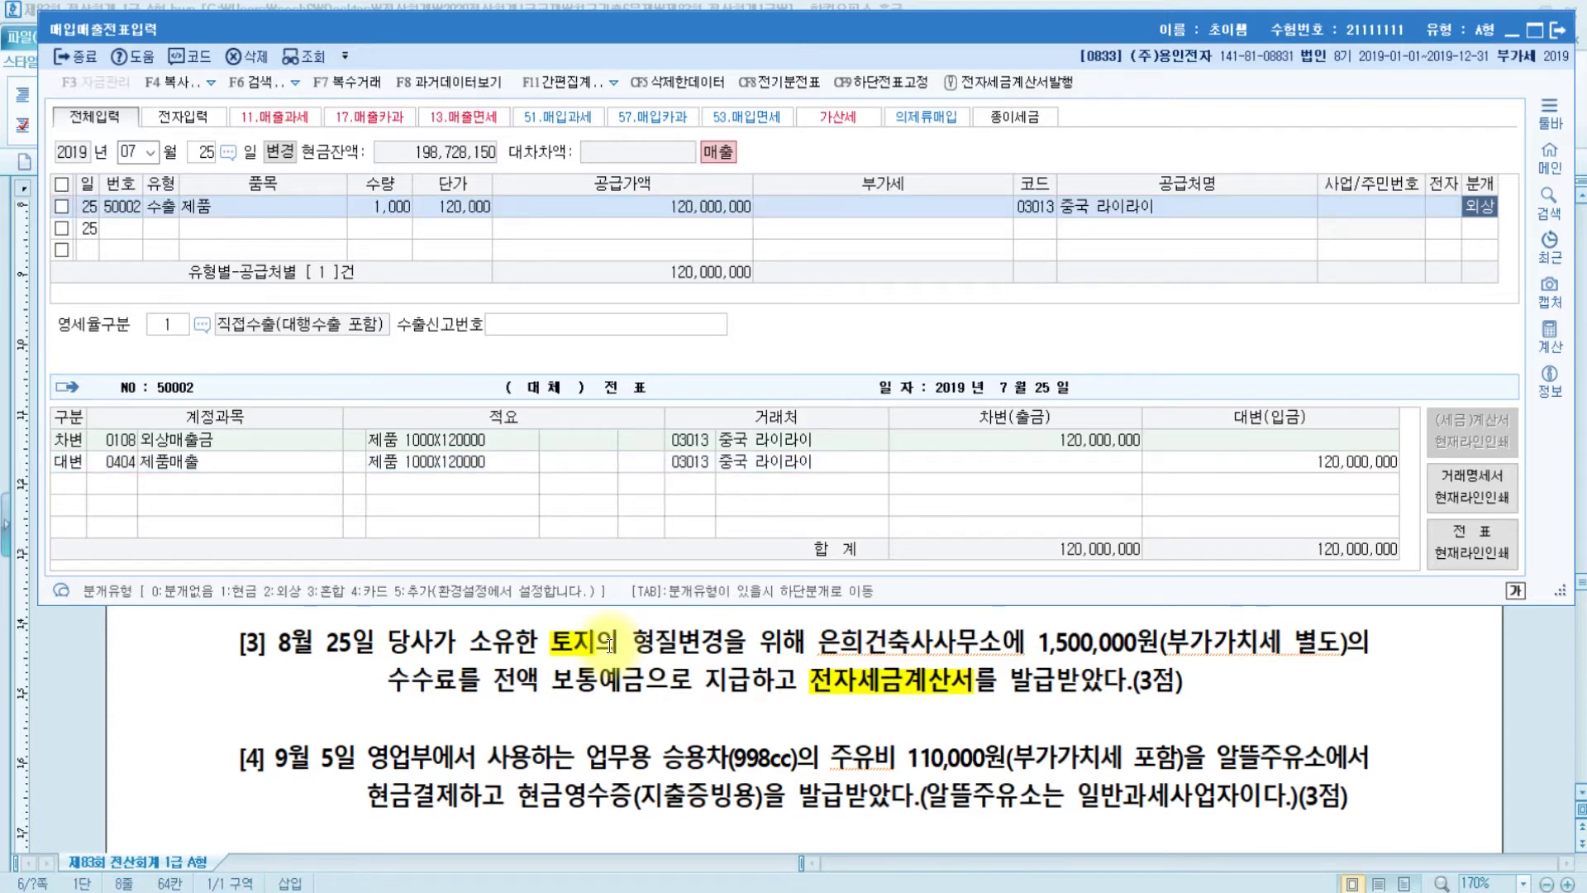
key(Return)
key(shift+Tab)
text(08)
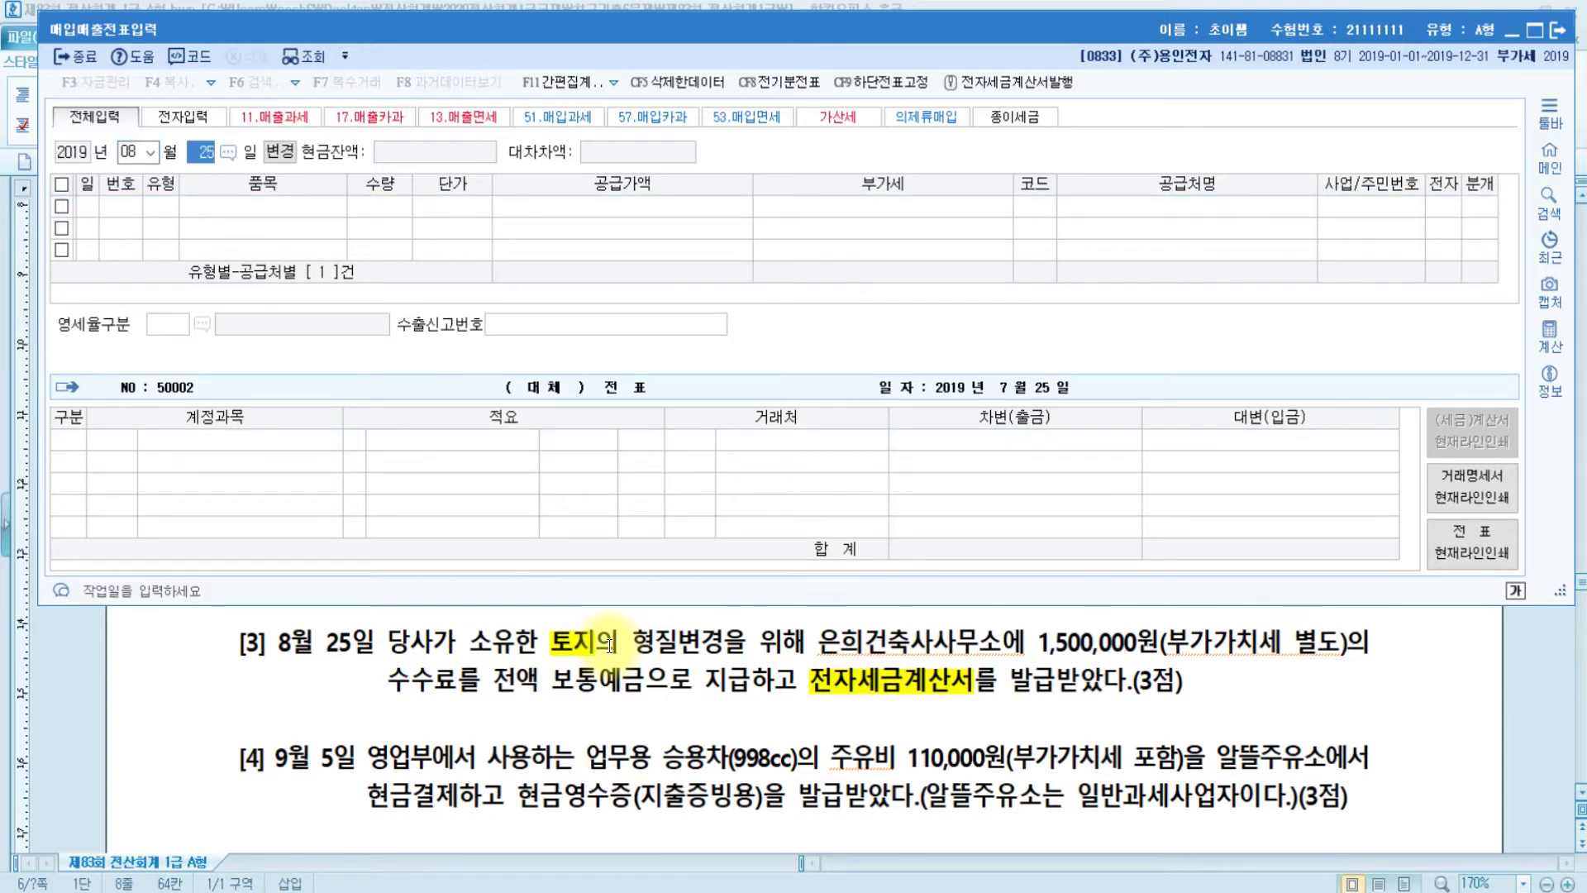
key(Return)
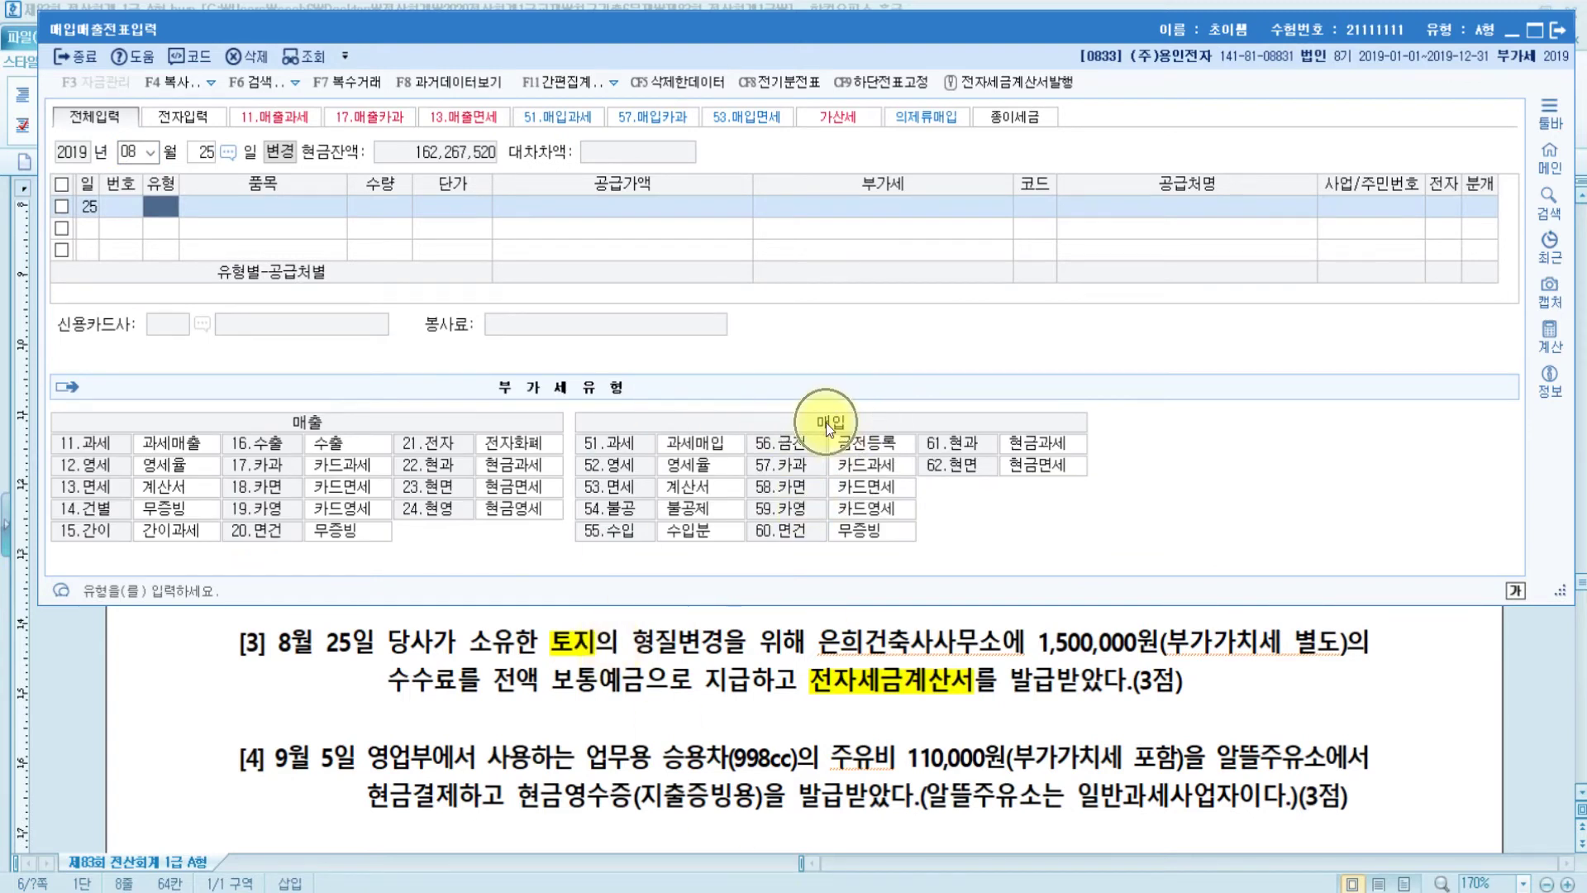
text(54)
key(Return)
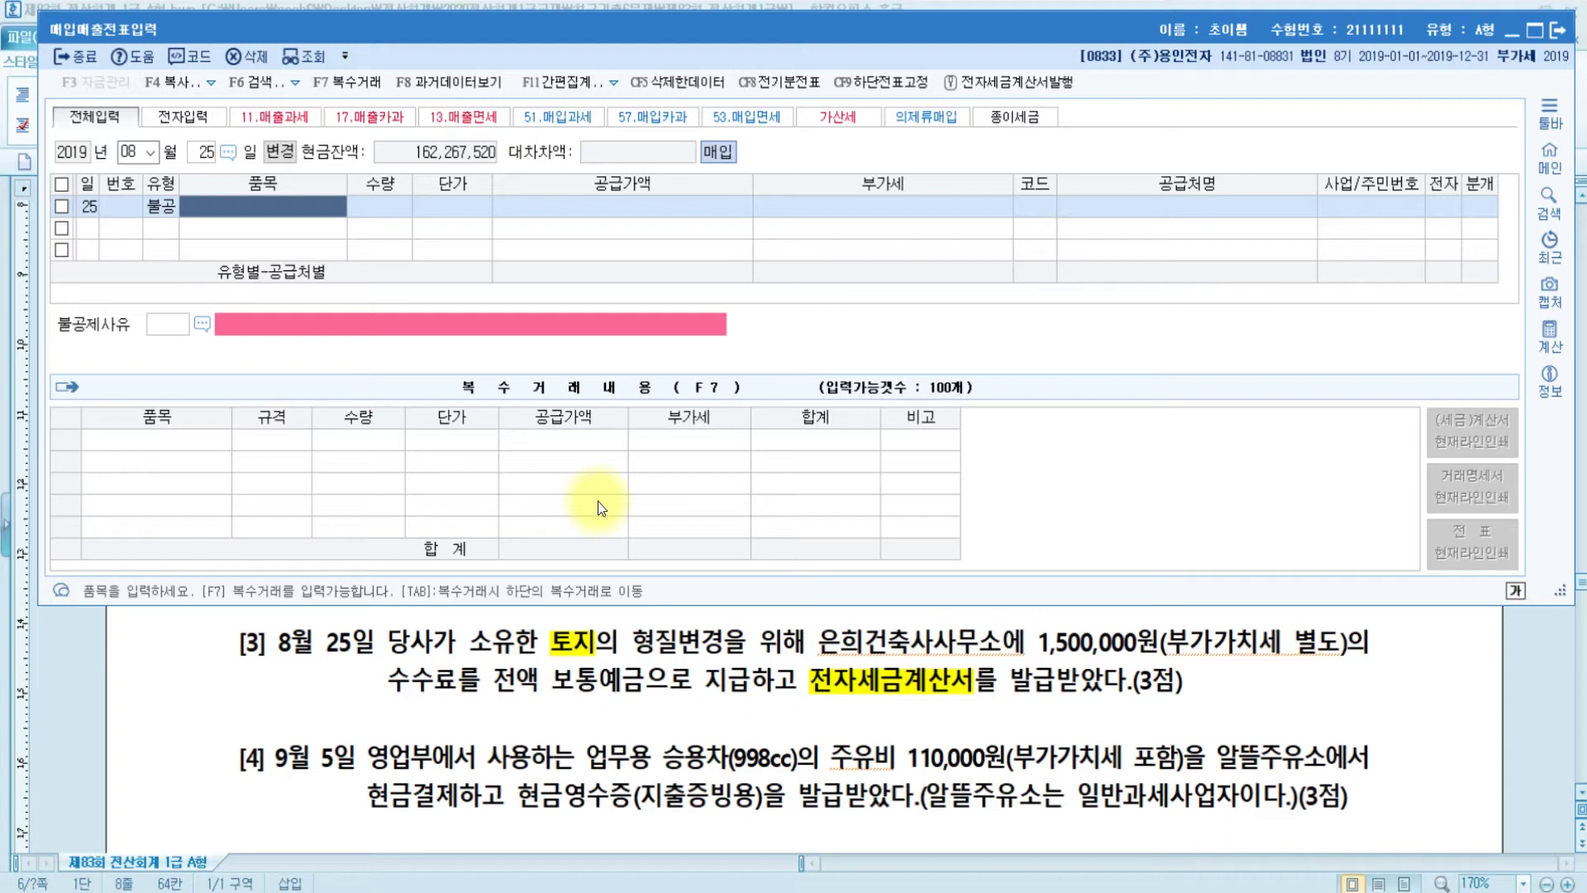
Enter 수수료 as the voucher's item and 1,500,000 as its 공급가액, leaving quantity and unit price blank.
text(토지)
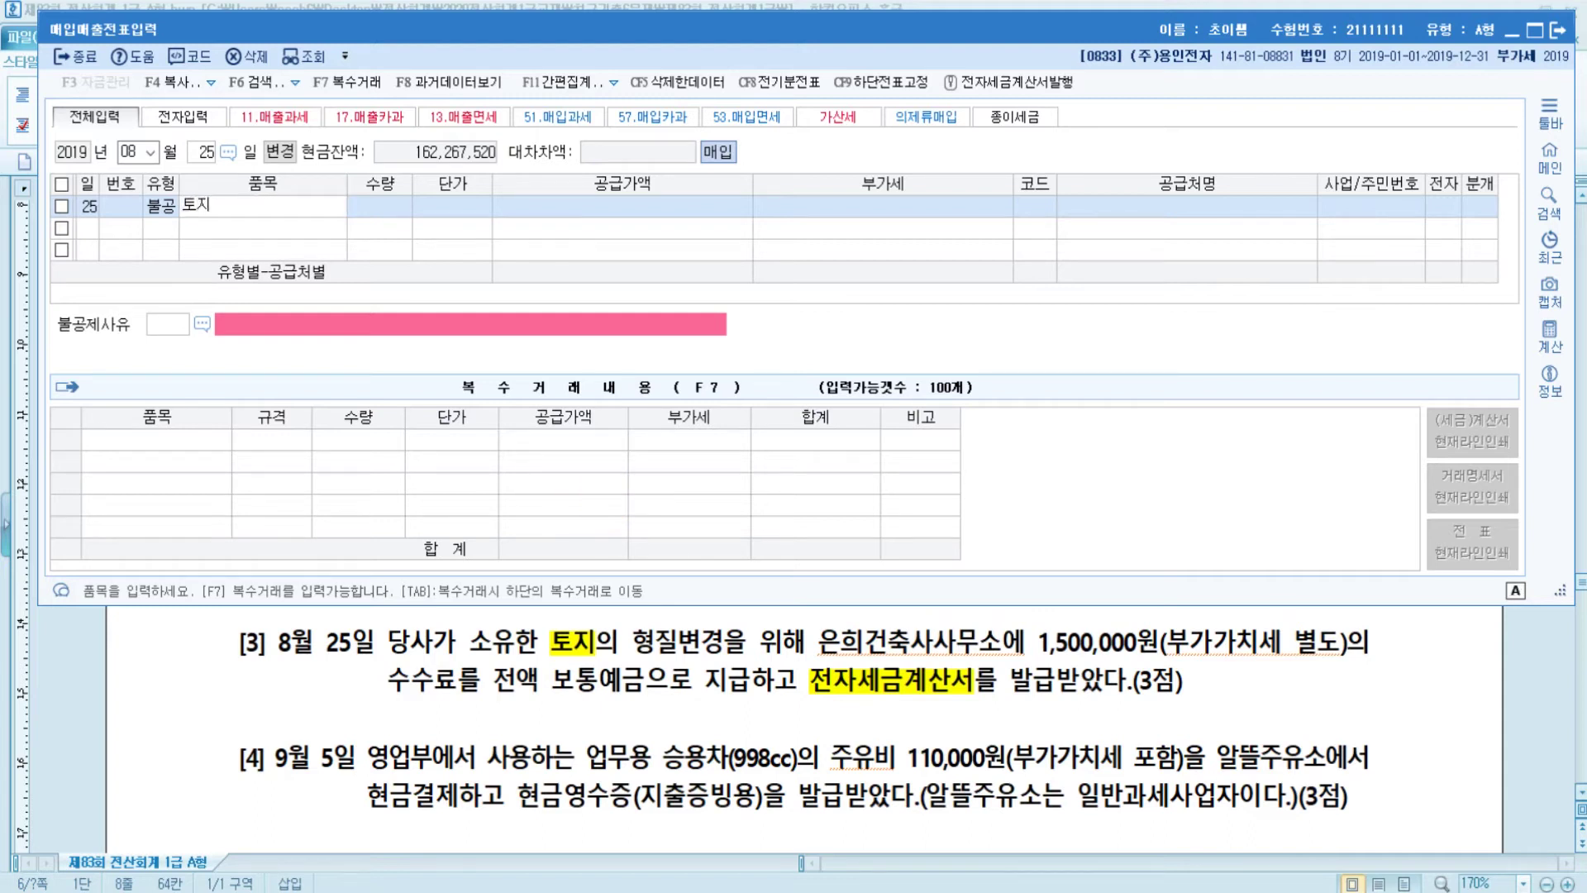
key(BackSpace)
key(BackSpace)
key(BackSpace)
text(수수료)
key(Return)
key(Return)
key(Return)
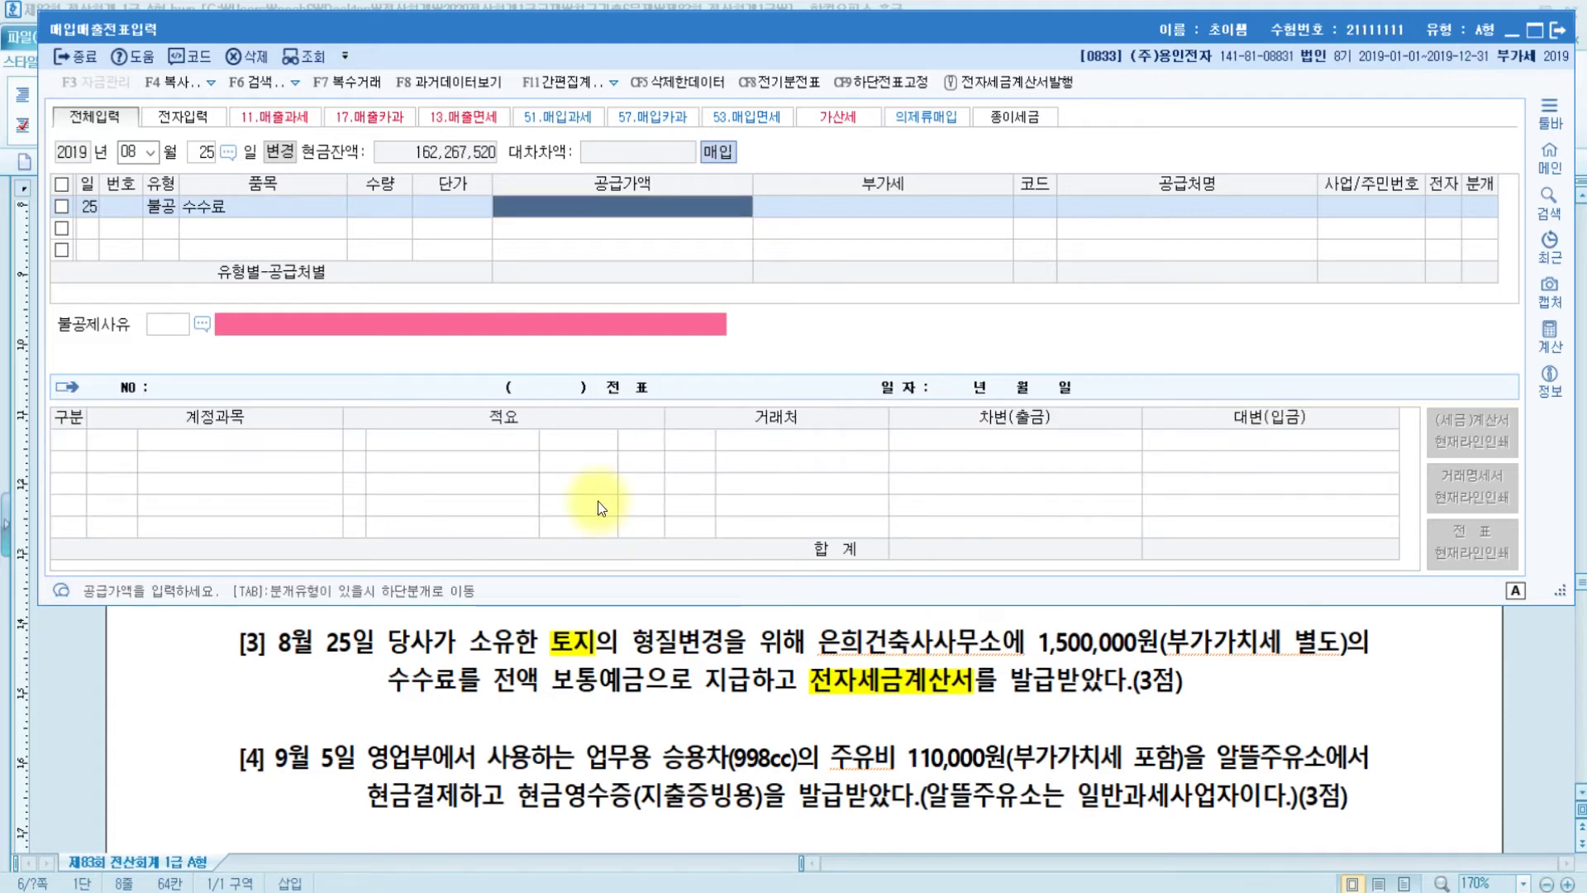
text(1500000)
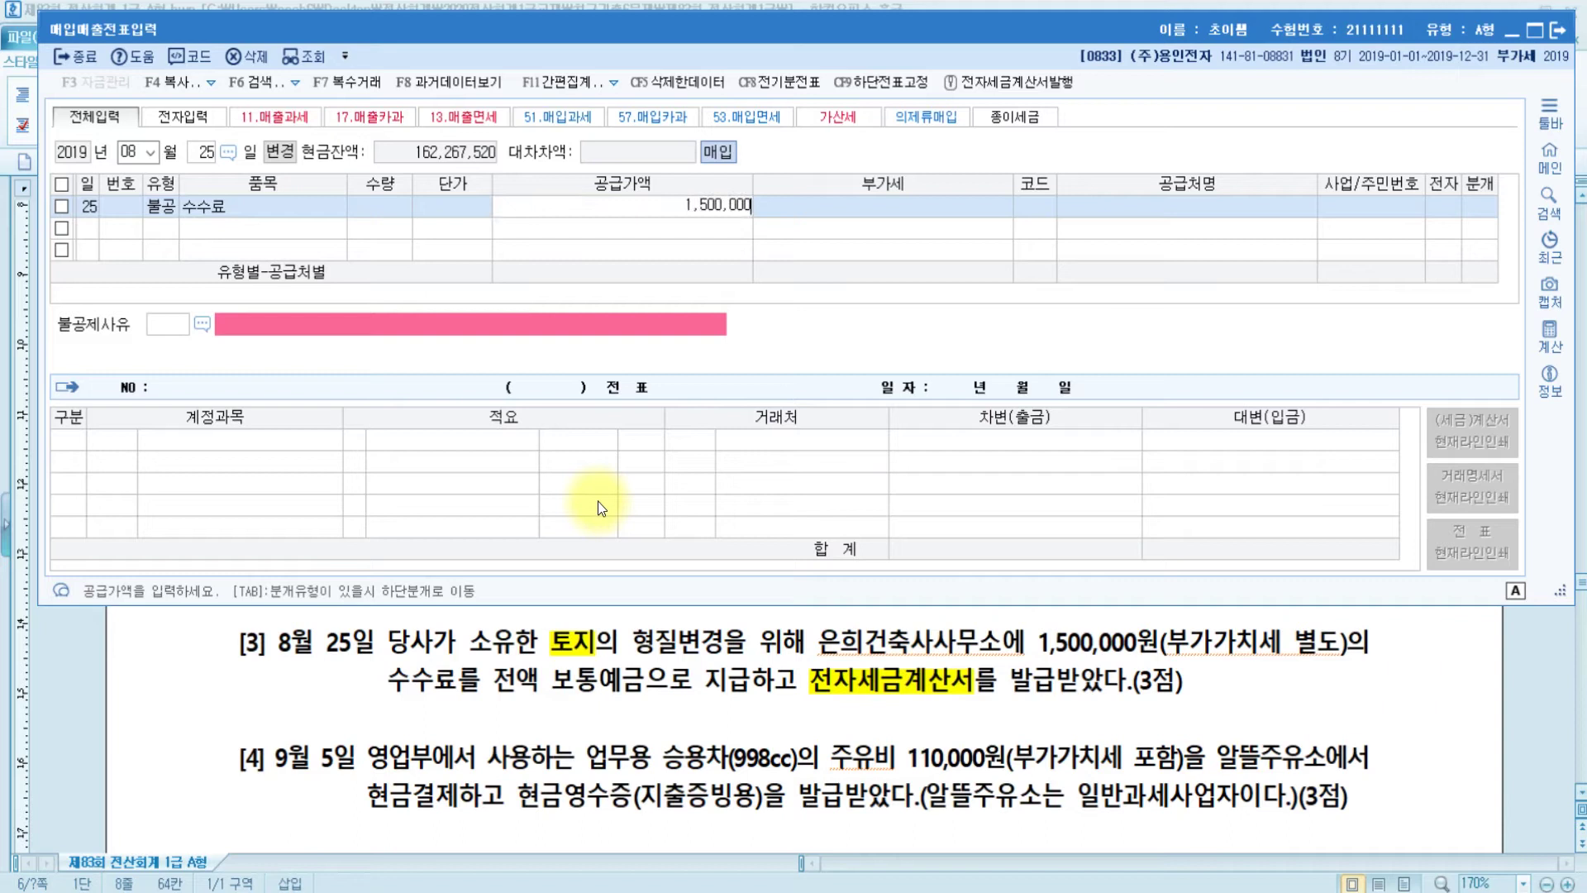
key(Return)
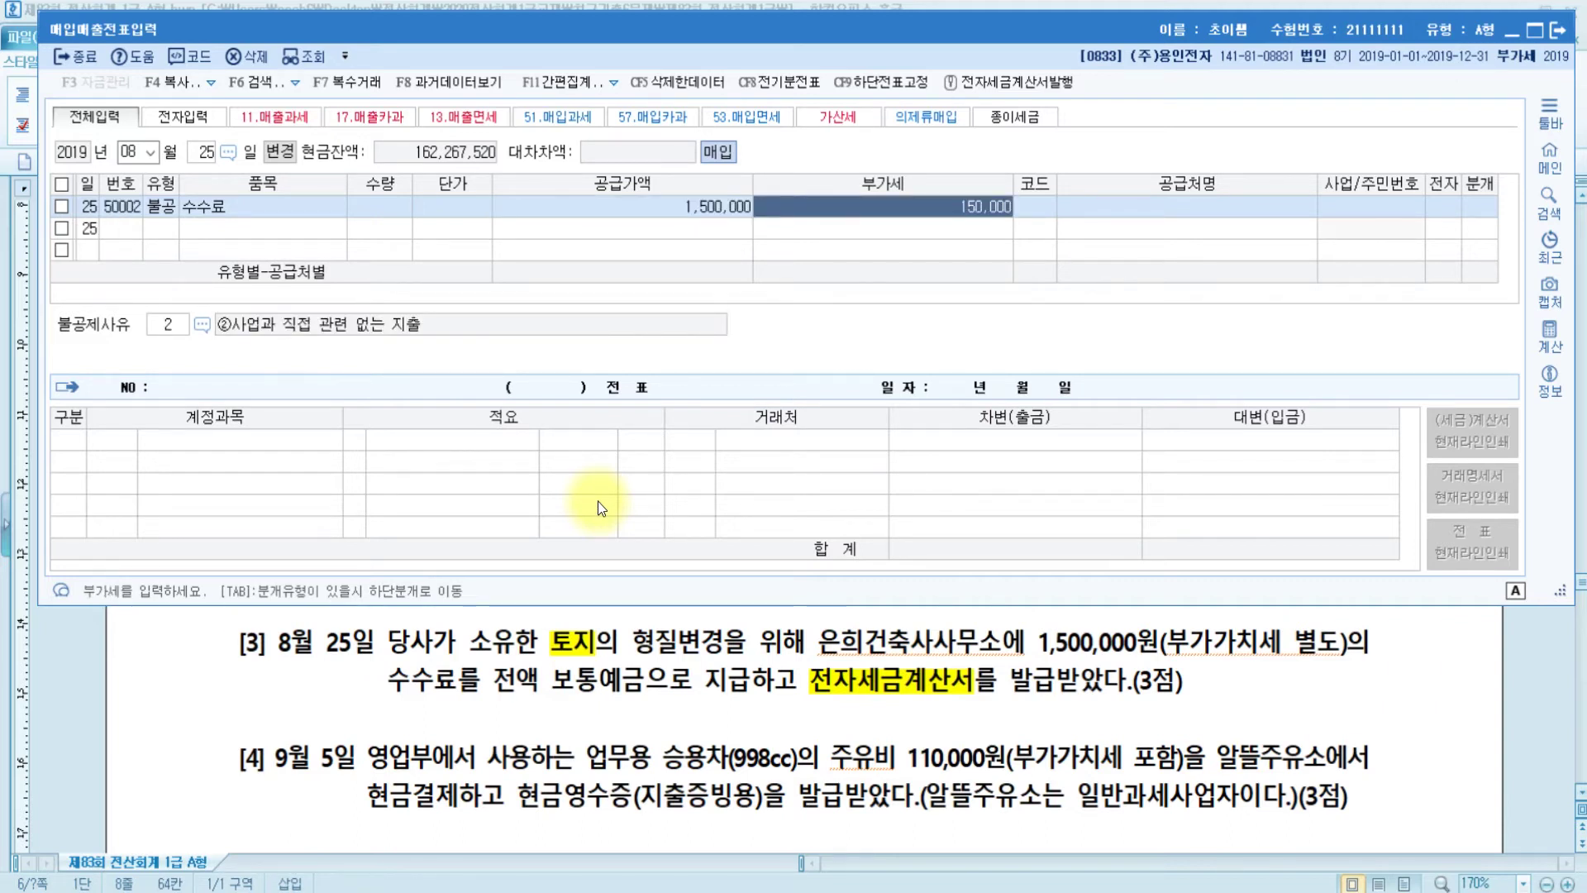
Accept the VAT amount, look up 은희 to choose 은희건축사사무소 as supplier, and mark the invoice electronic with 1 여.
key(Return)
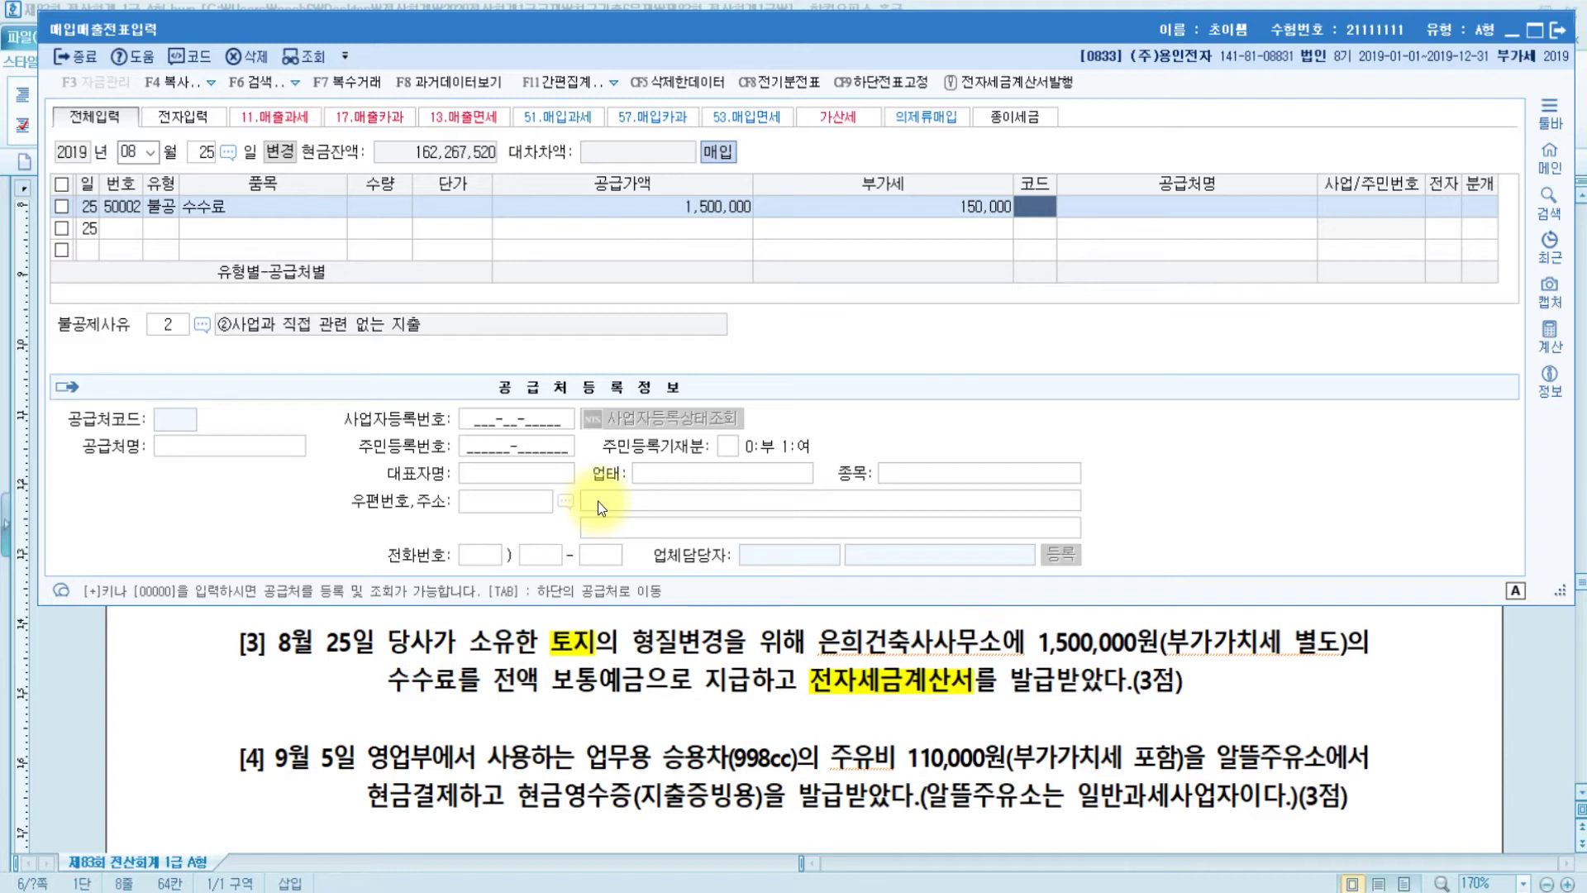
text(은희)
key(Return)
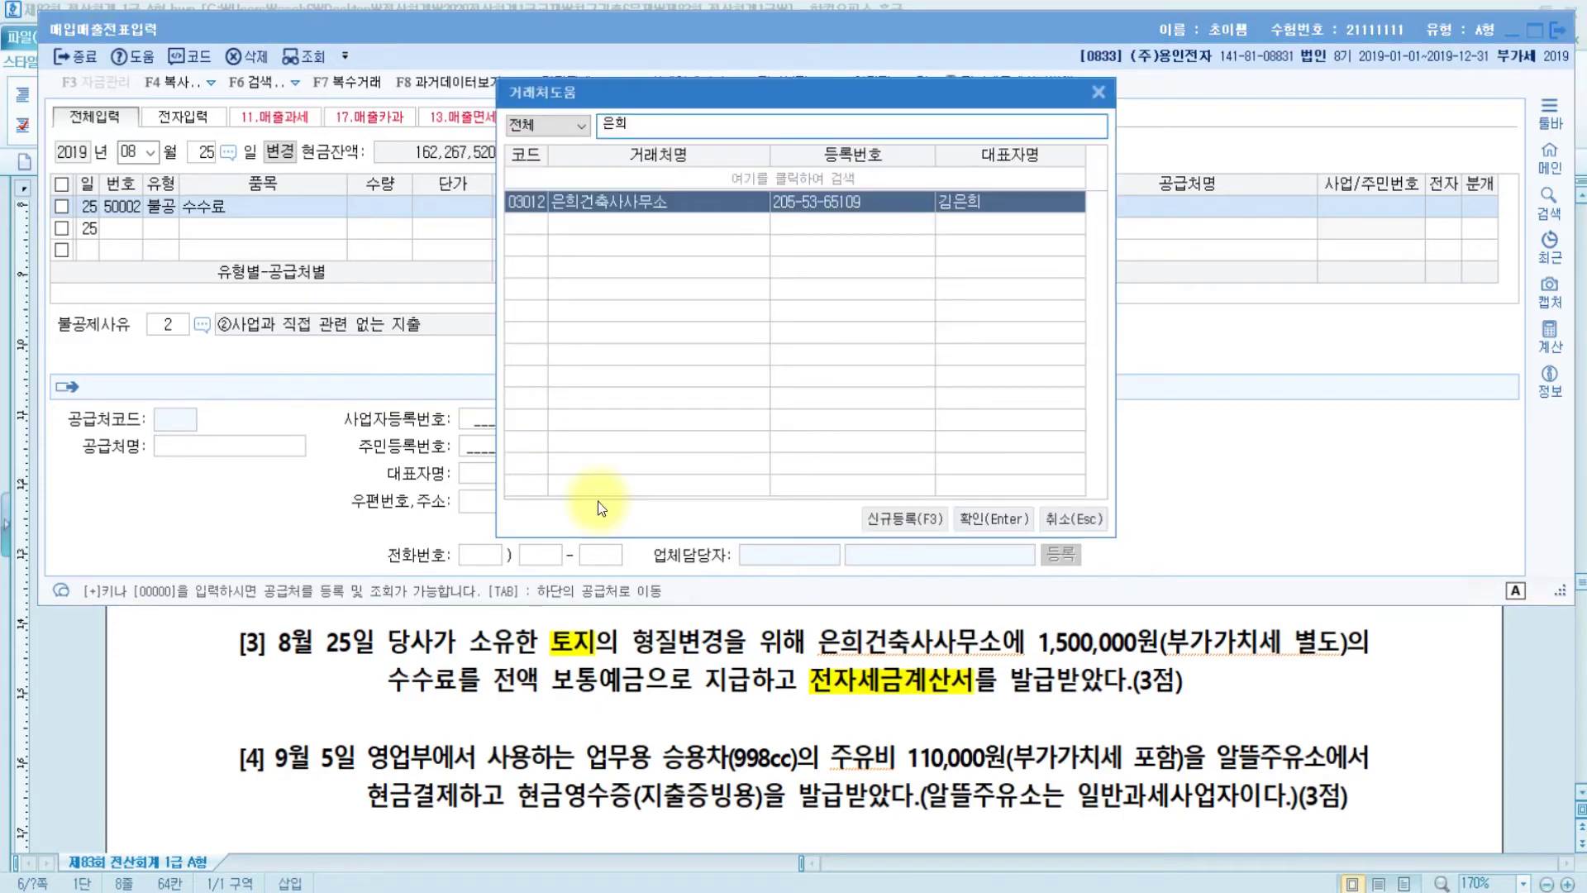
key(Return)
key(Return)
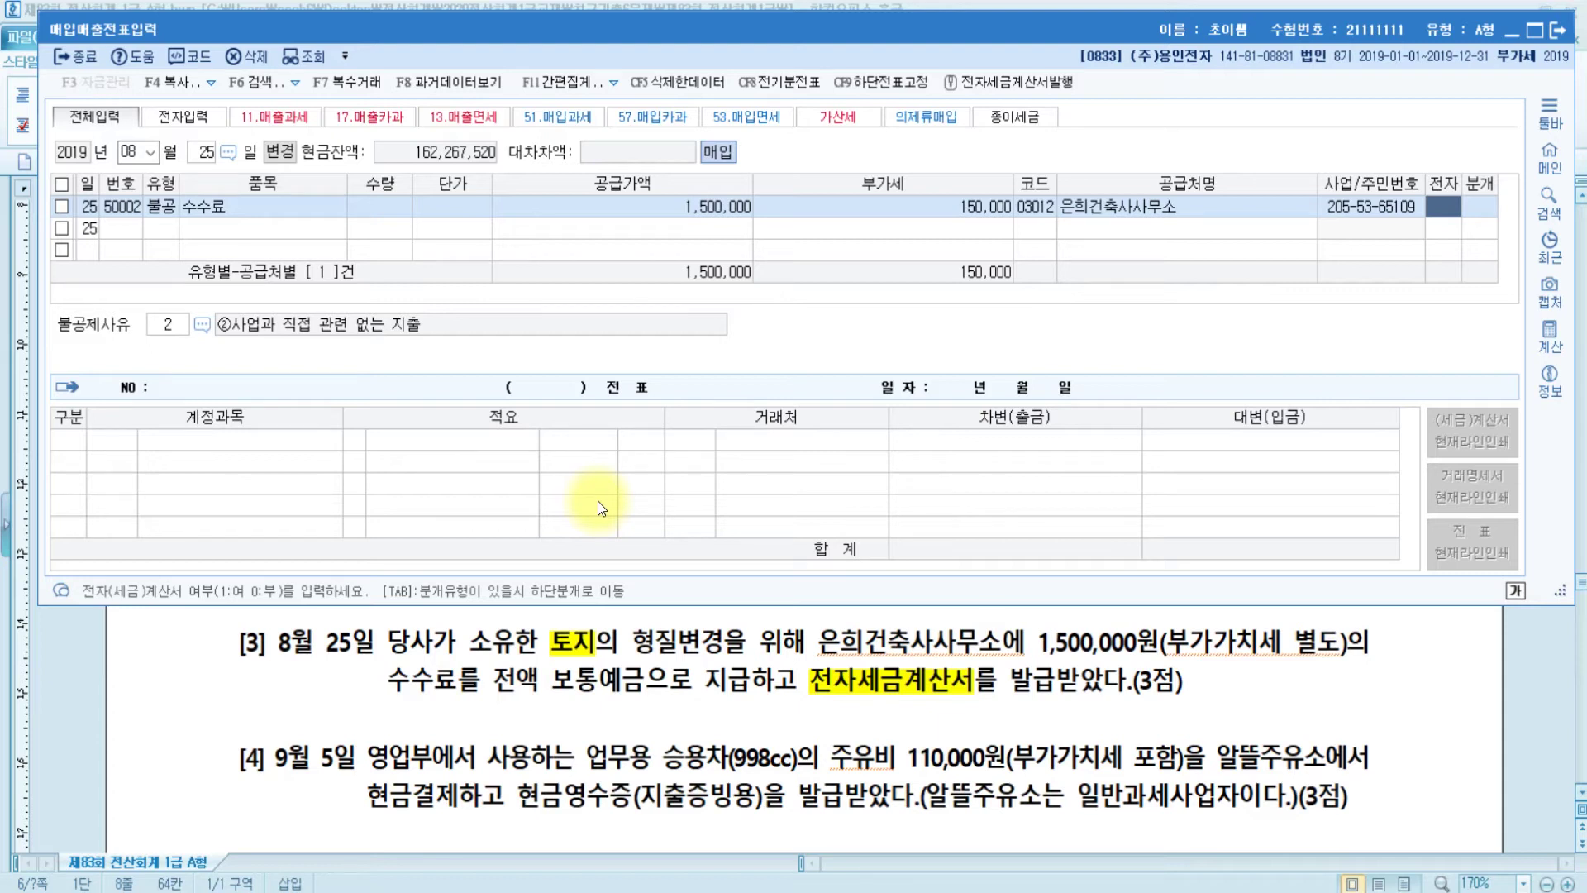
text(1)
key(Return)
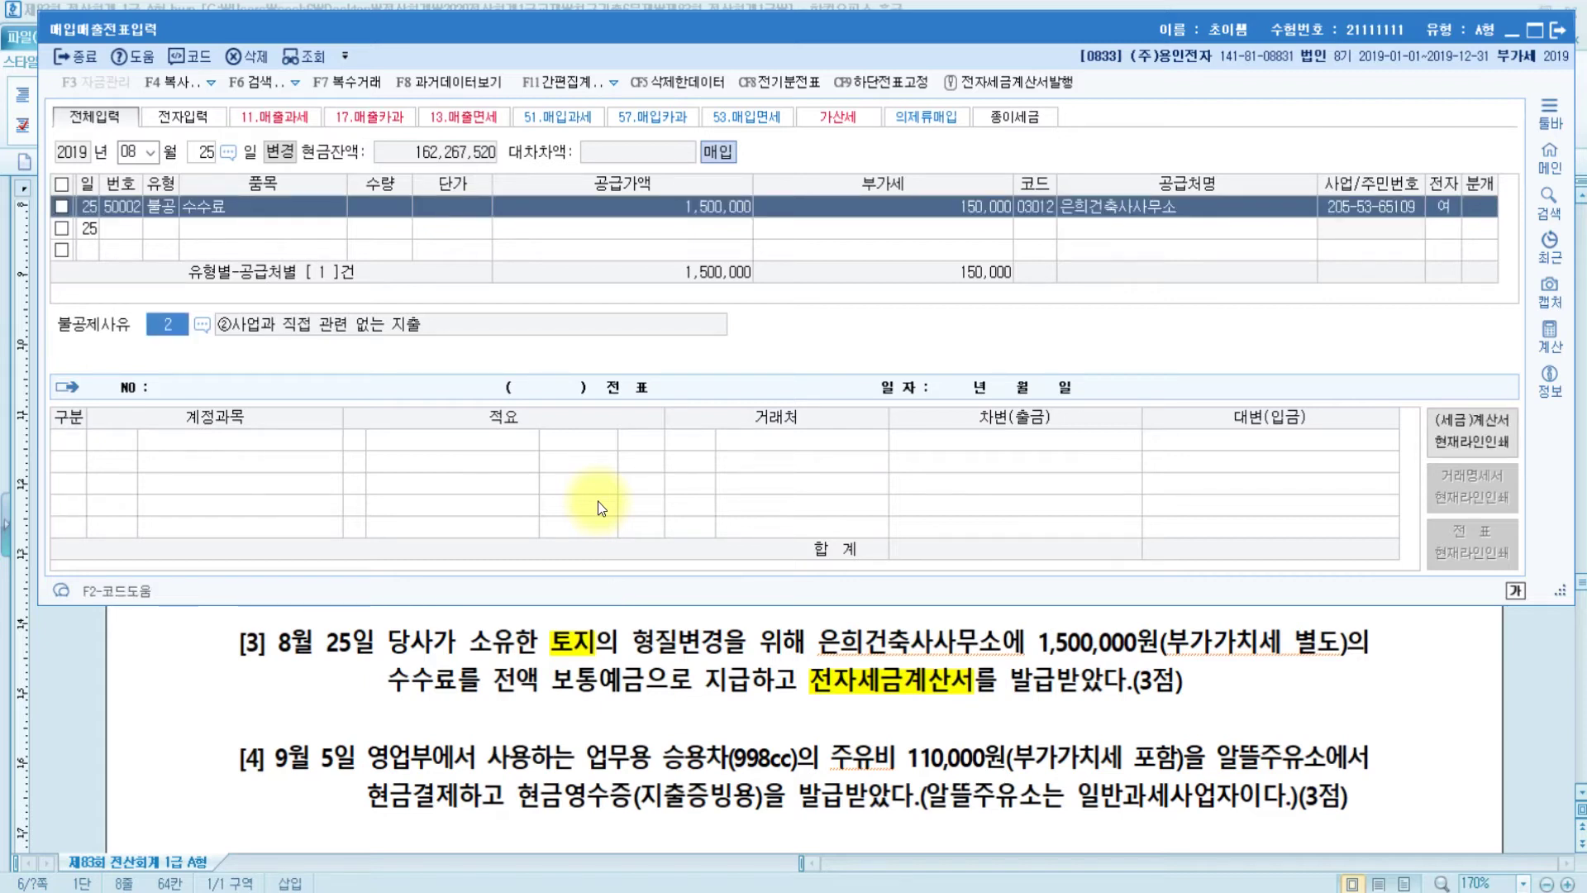
Set the voucher's 불공제사유 to 6 토지의 자본적 지출 관련.
key(F2)
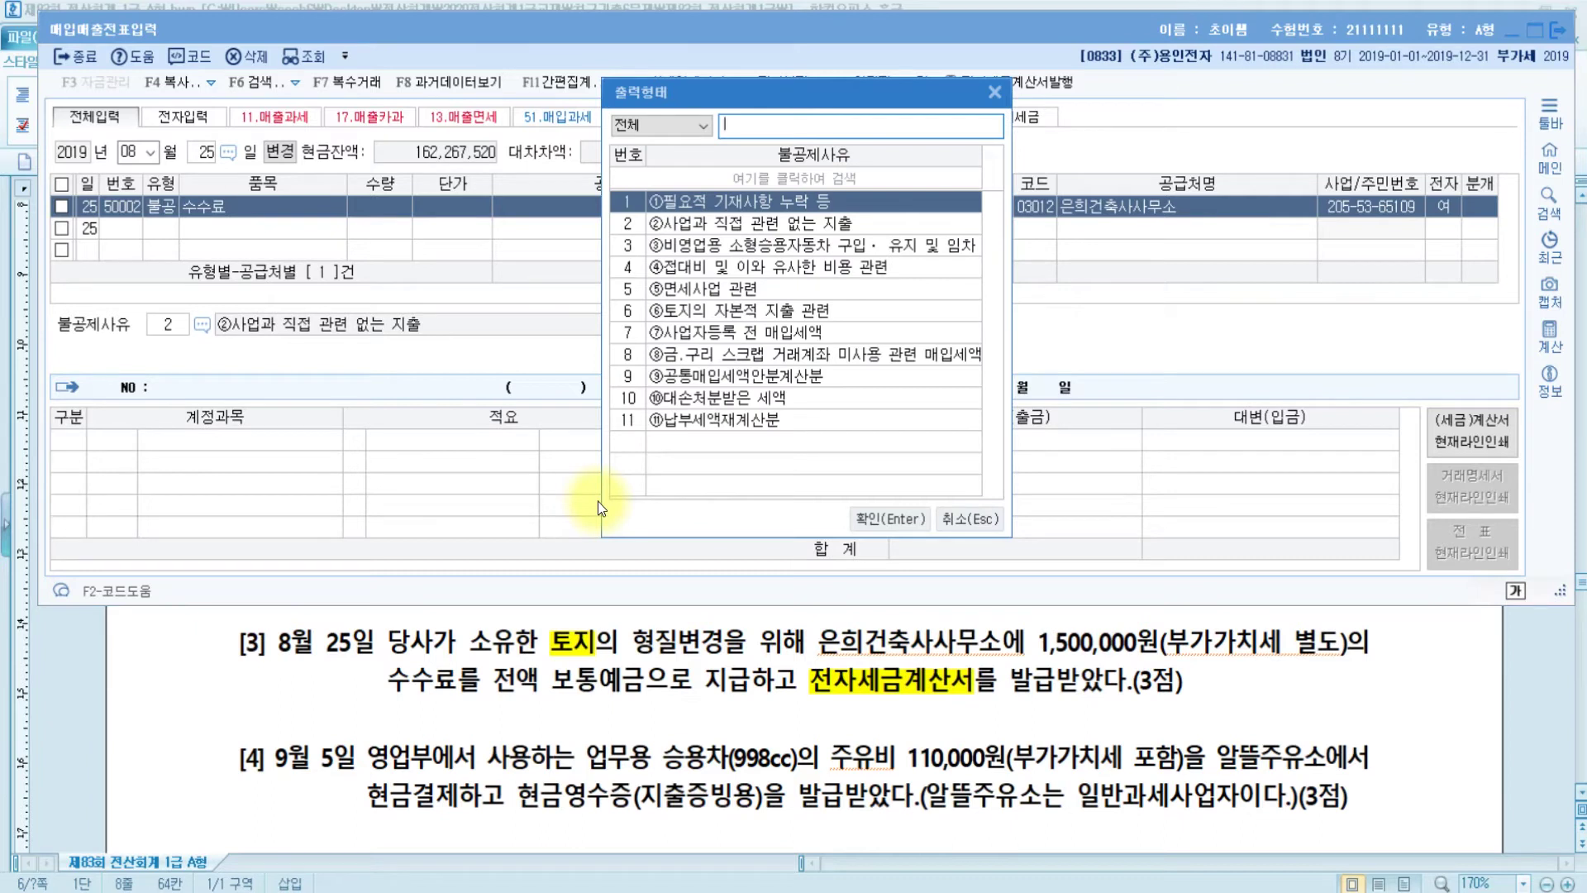
key(Down)
key(Down)
key(Down)
key(Down)
key(Down)
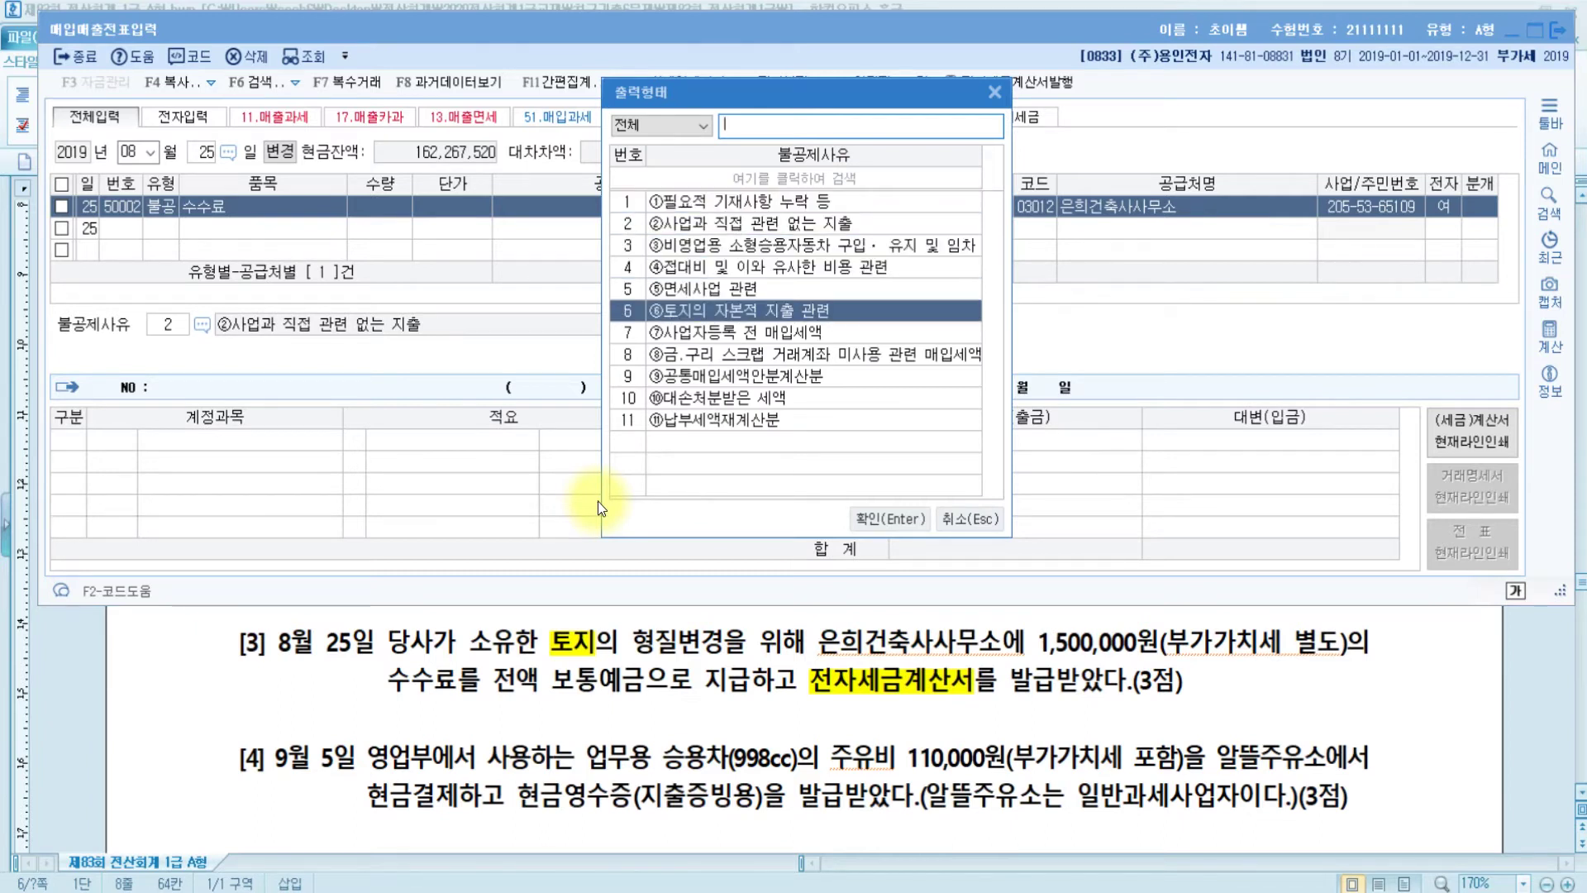
key(Return)
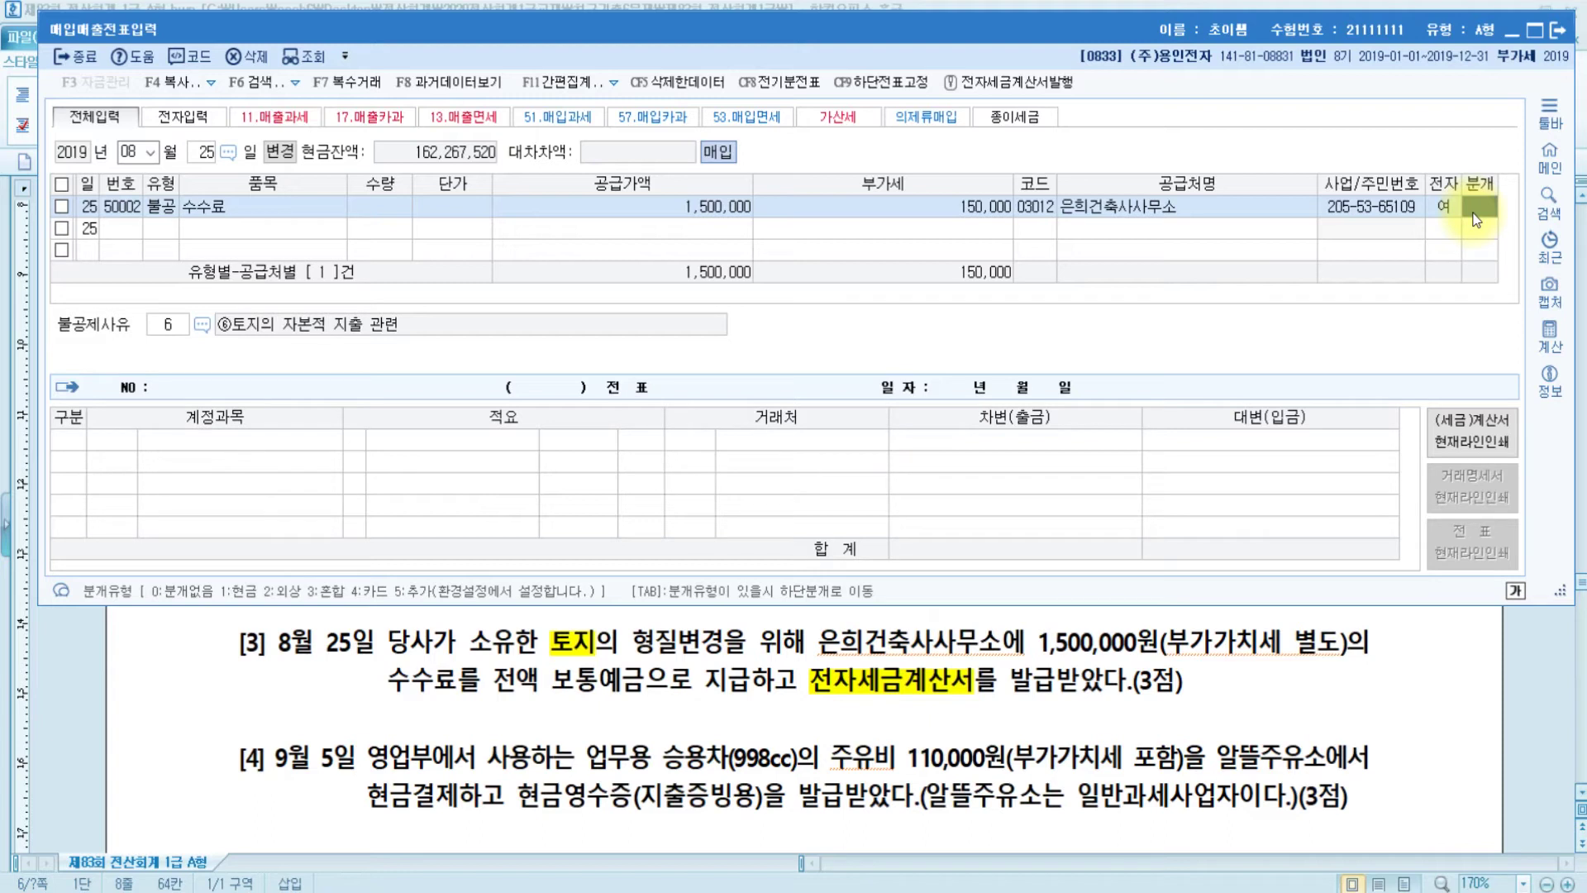
Set the journal type to 3 혼합 and replace the debit line's account with 0201 토지.
text(3)
key(Return)
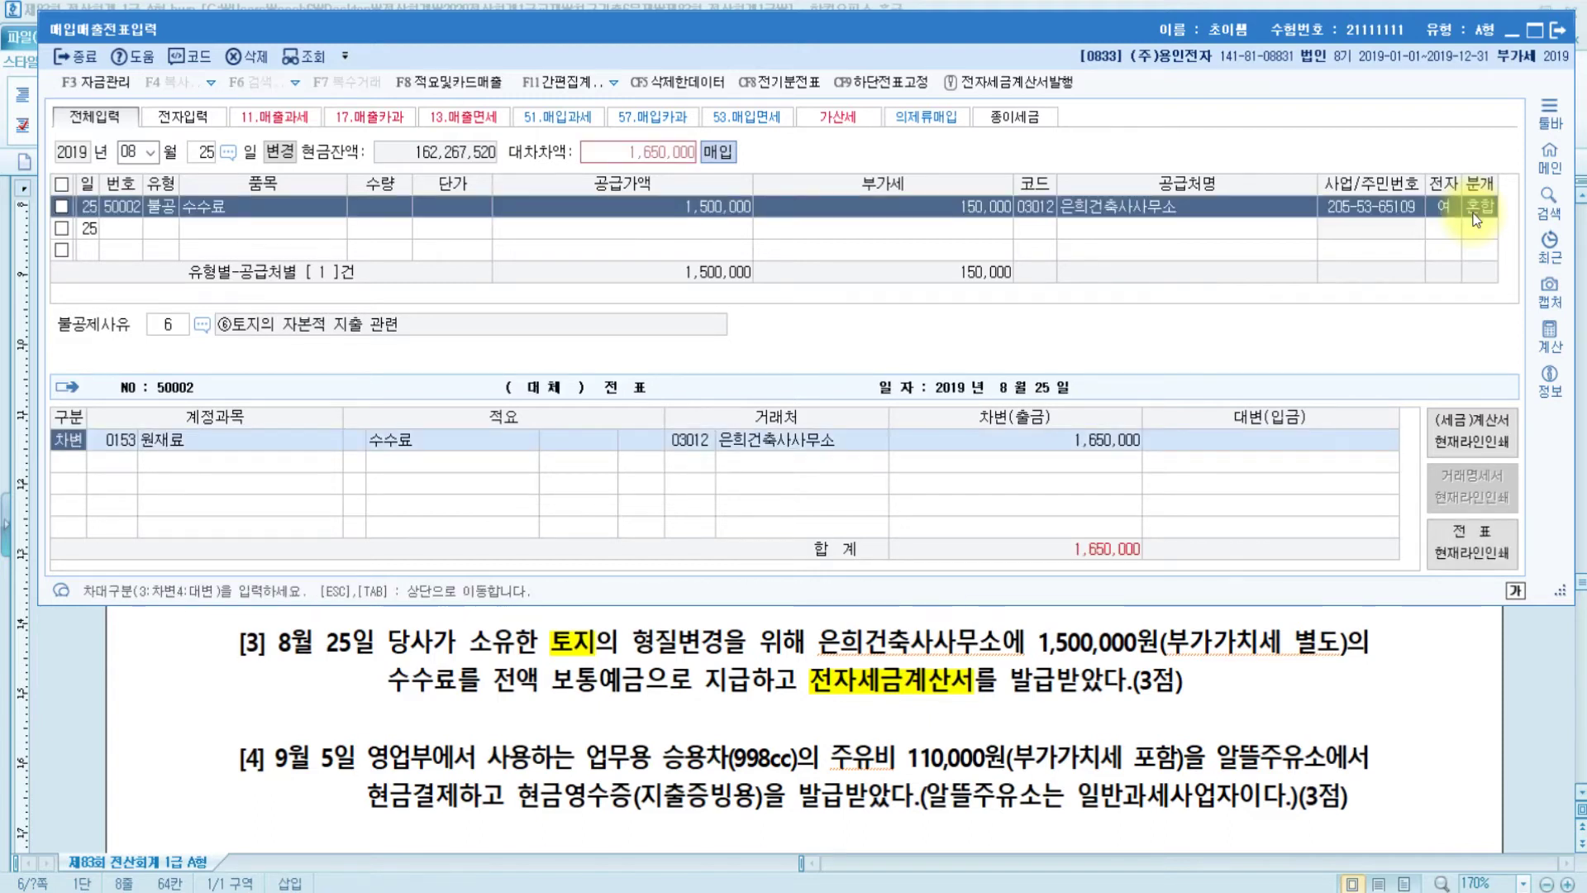
key(Return)
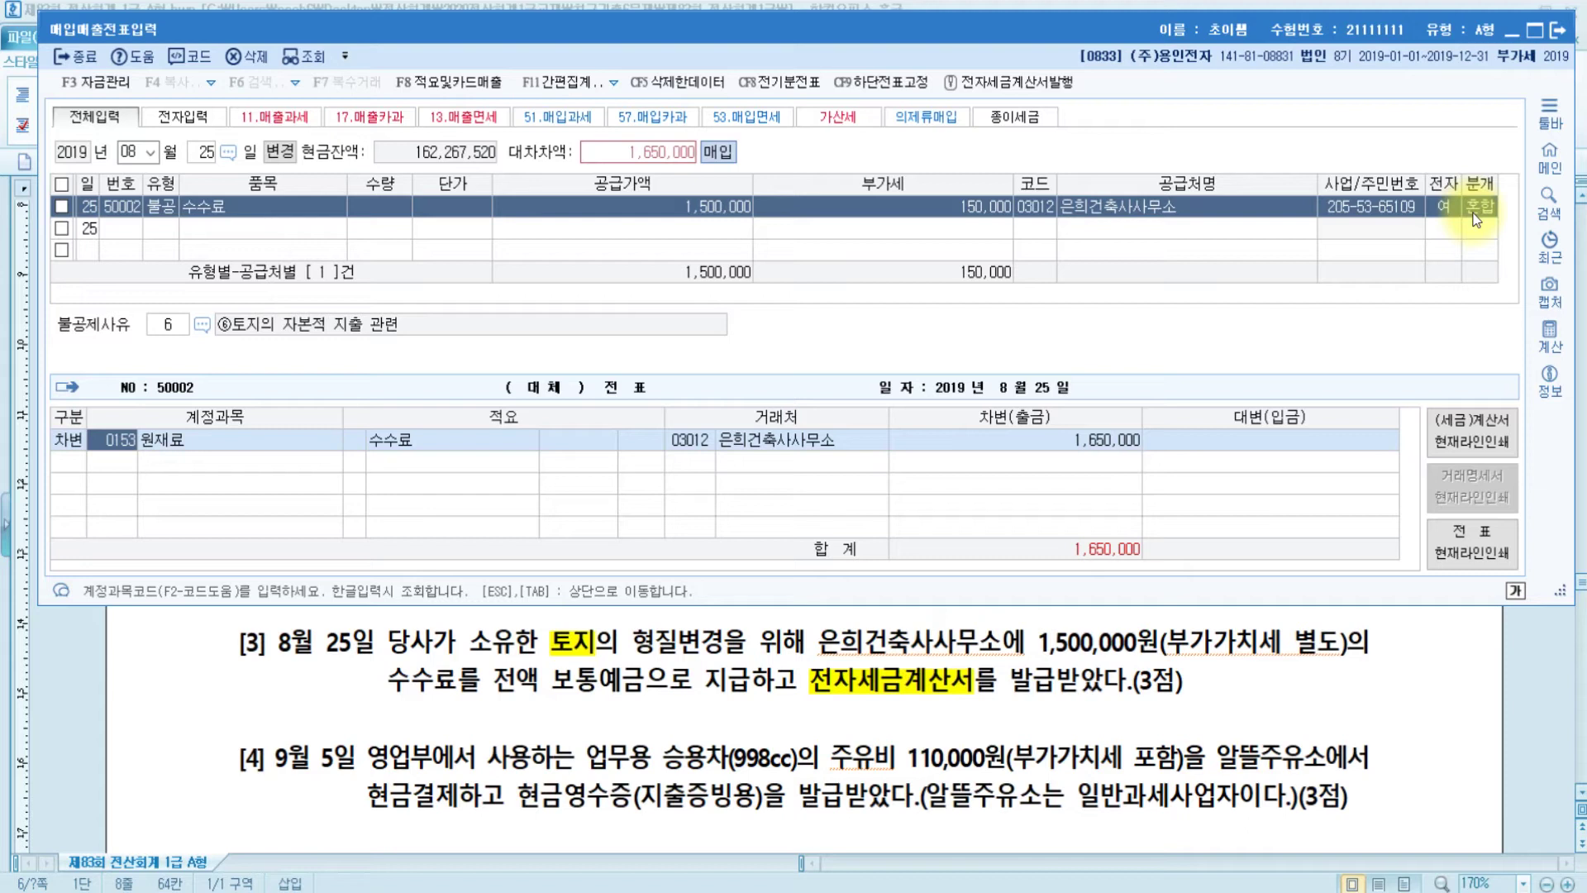
text(토지)
key(Return)
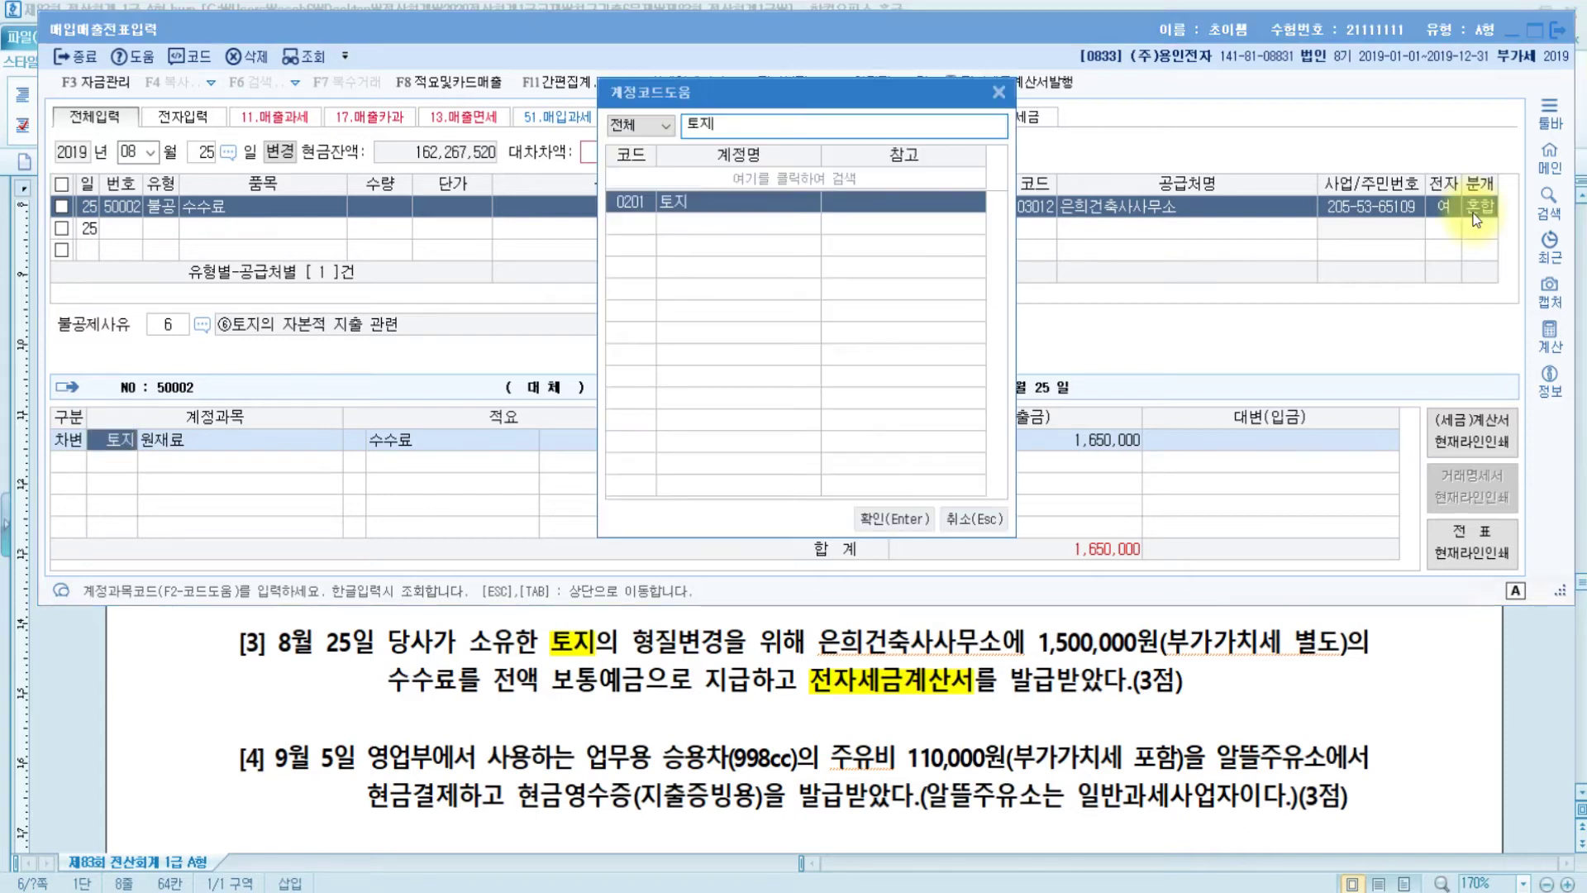
key(Return)
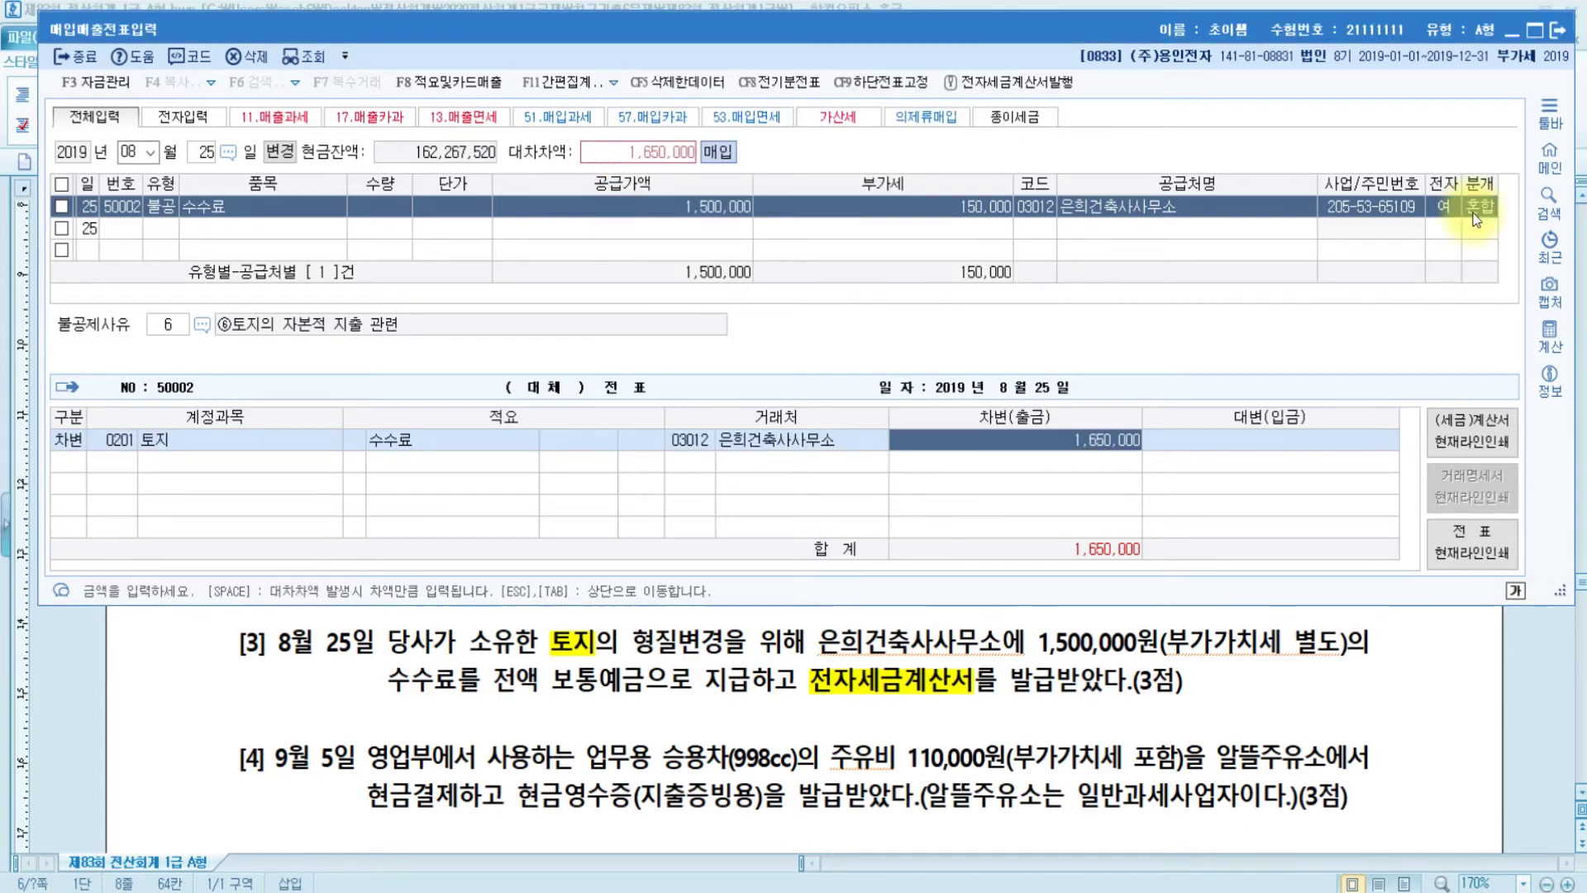
key(Return)
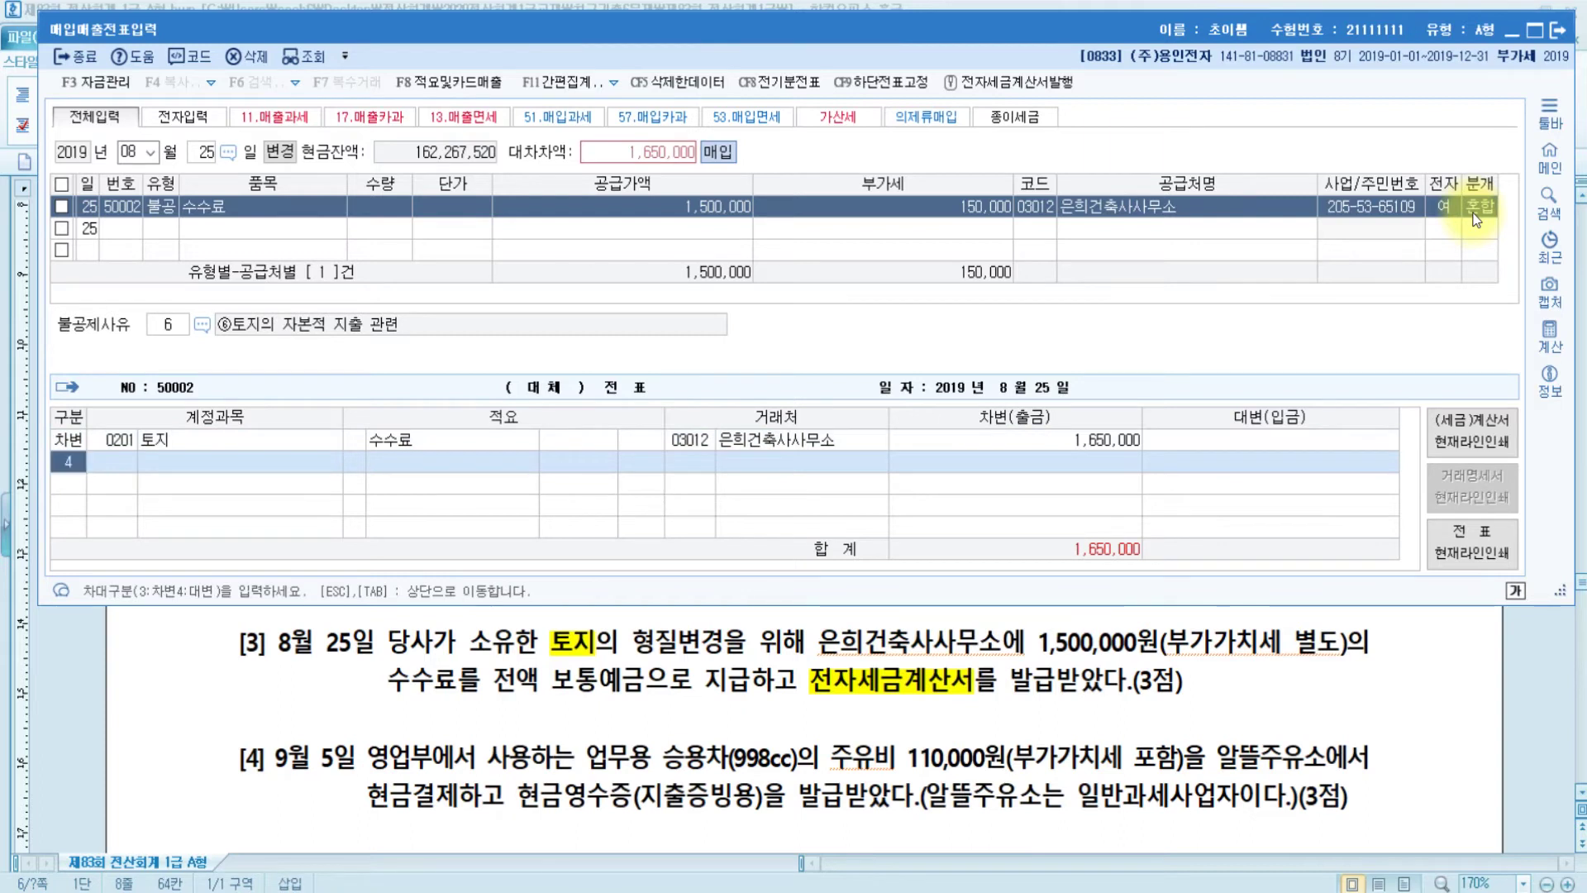
Add a credit line for 보통예금 of 1,650,000 and return to the voucher list.
text(4)
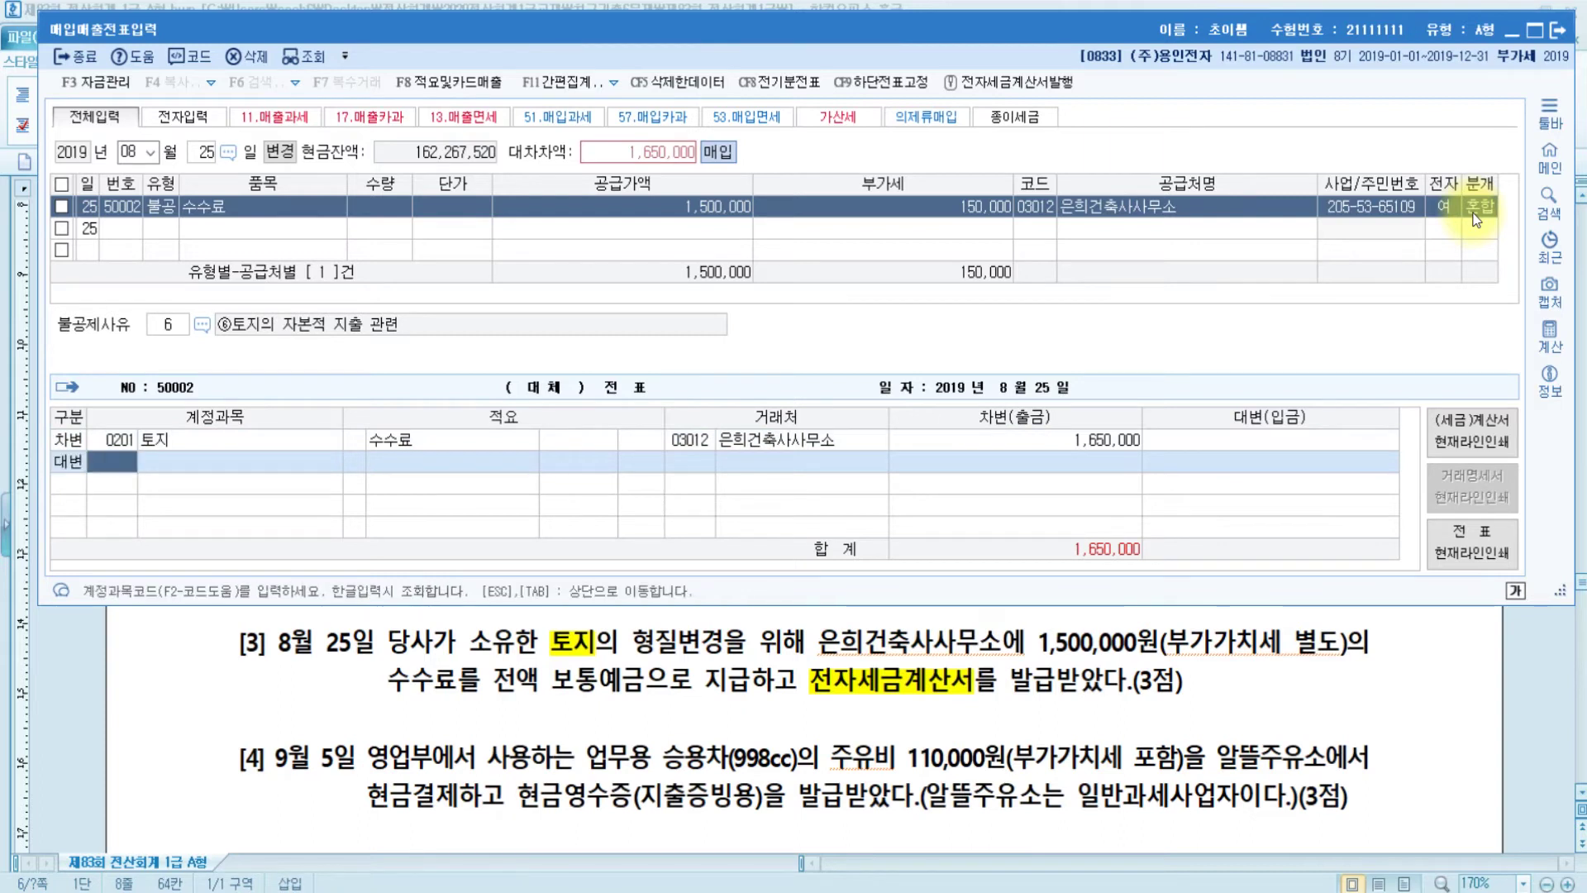
text(보통예)
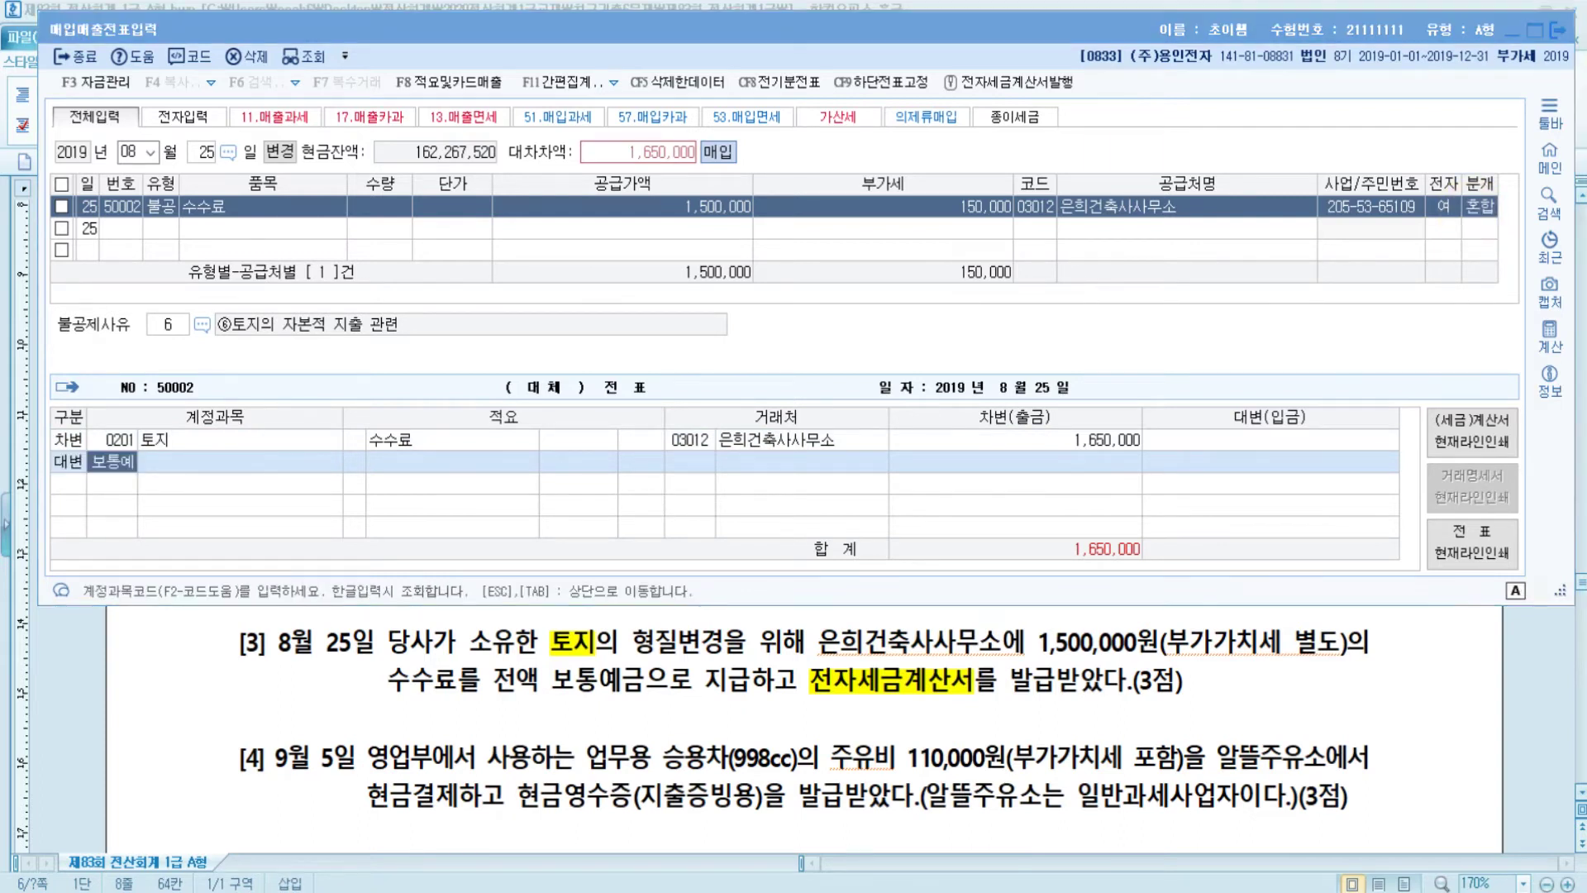
key(Return)
text(1,650,000)
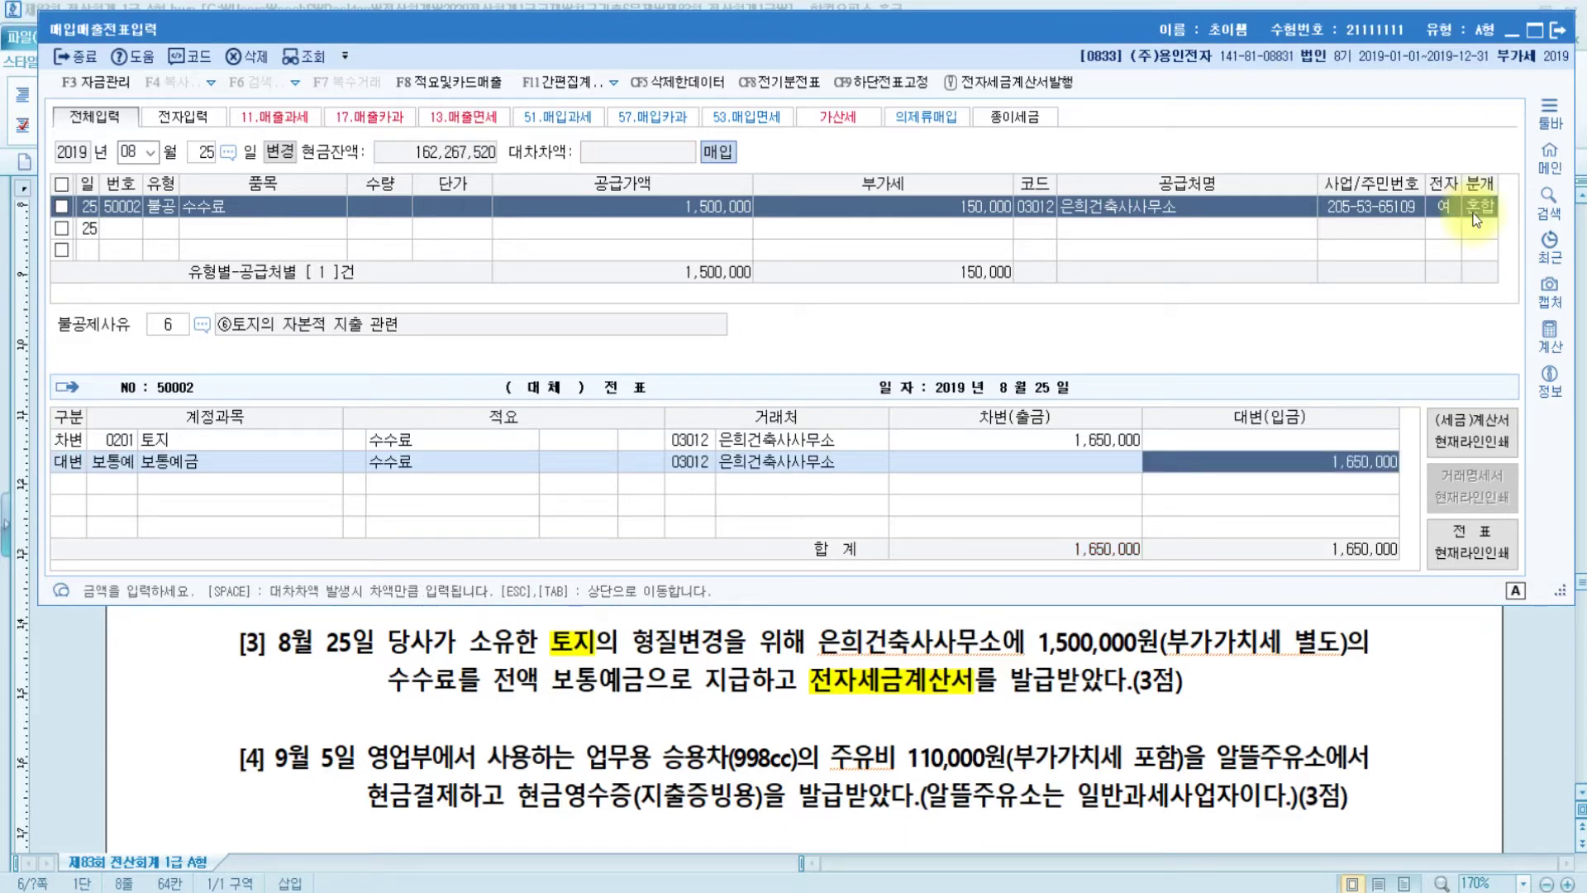
key(shift+Tab)
key(shift+Tab)
key(shift+Tab)
key(shift+Tab)
key(shift+Tab)
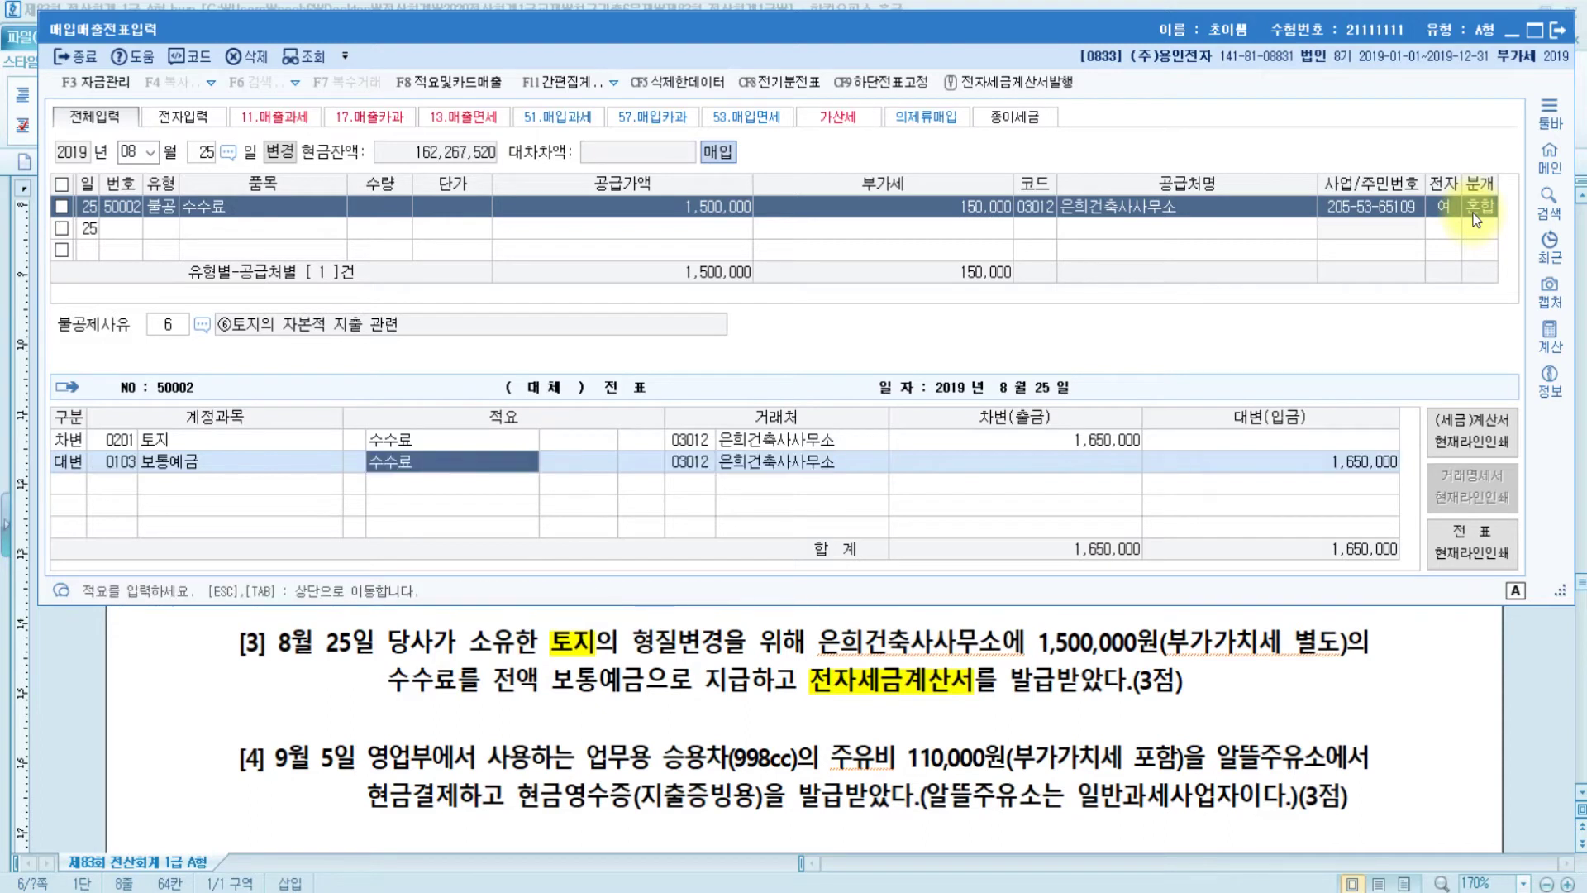
key(Return)
key(Return)
key(Return)
key(Return)
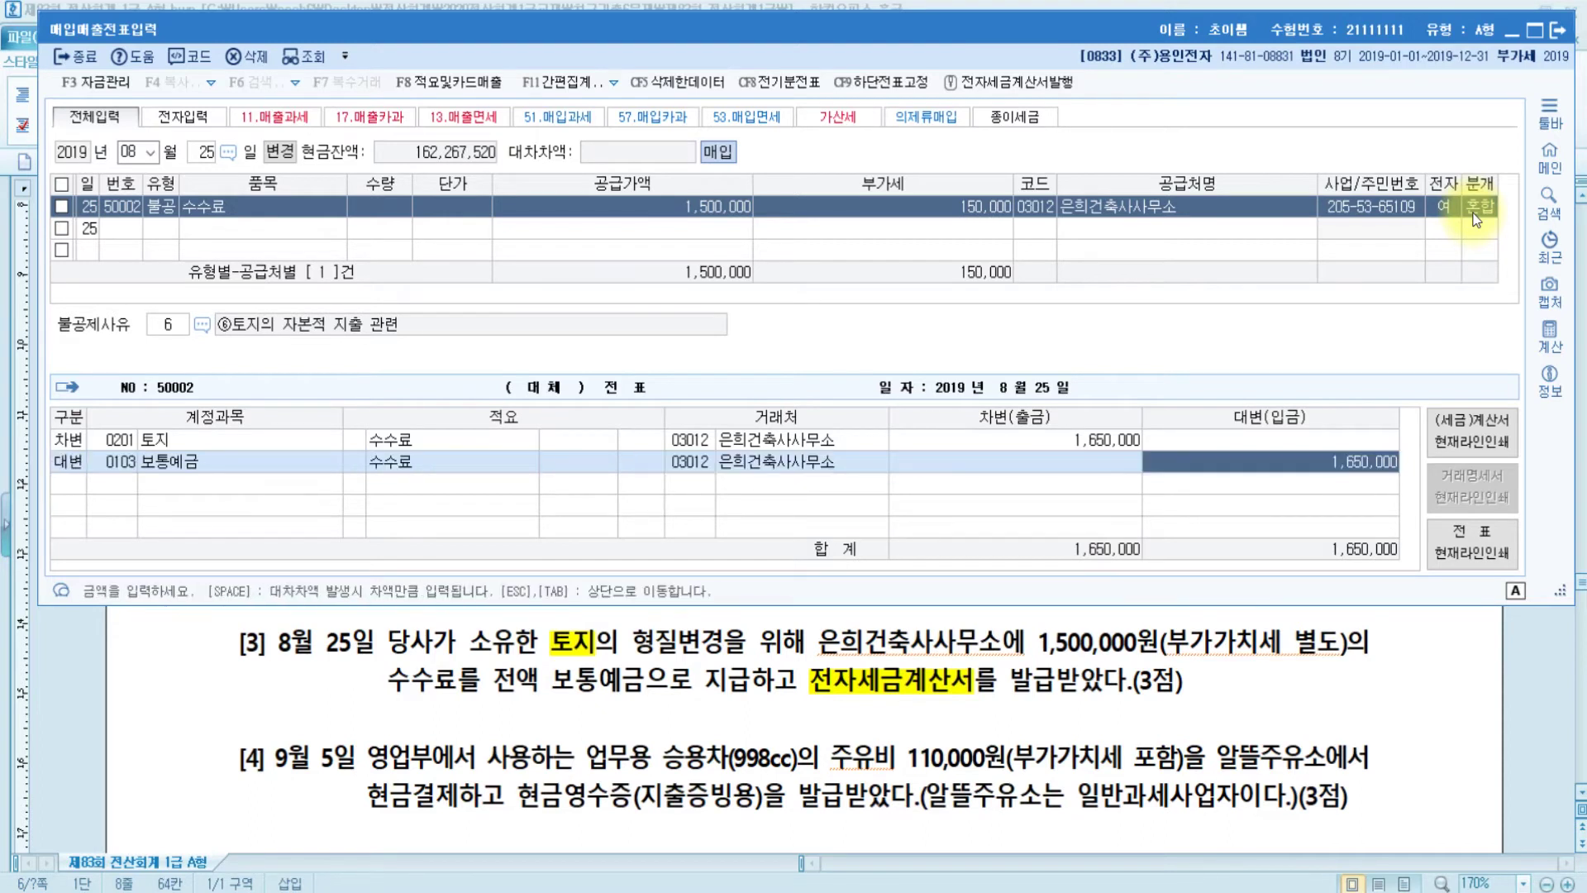
key(Escape)
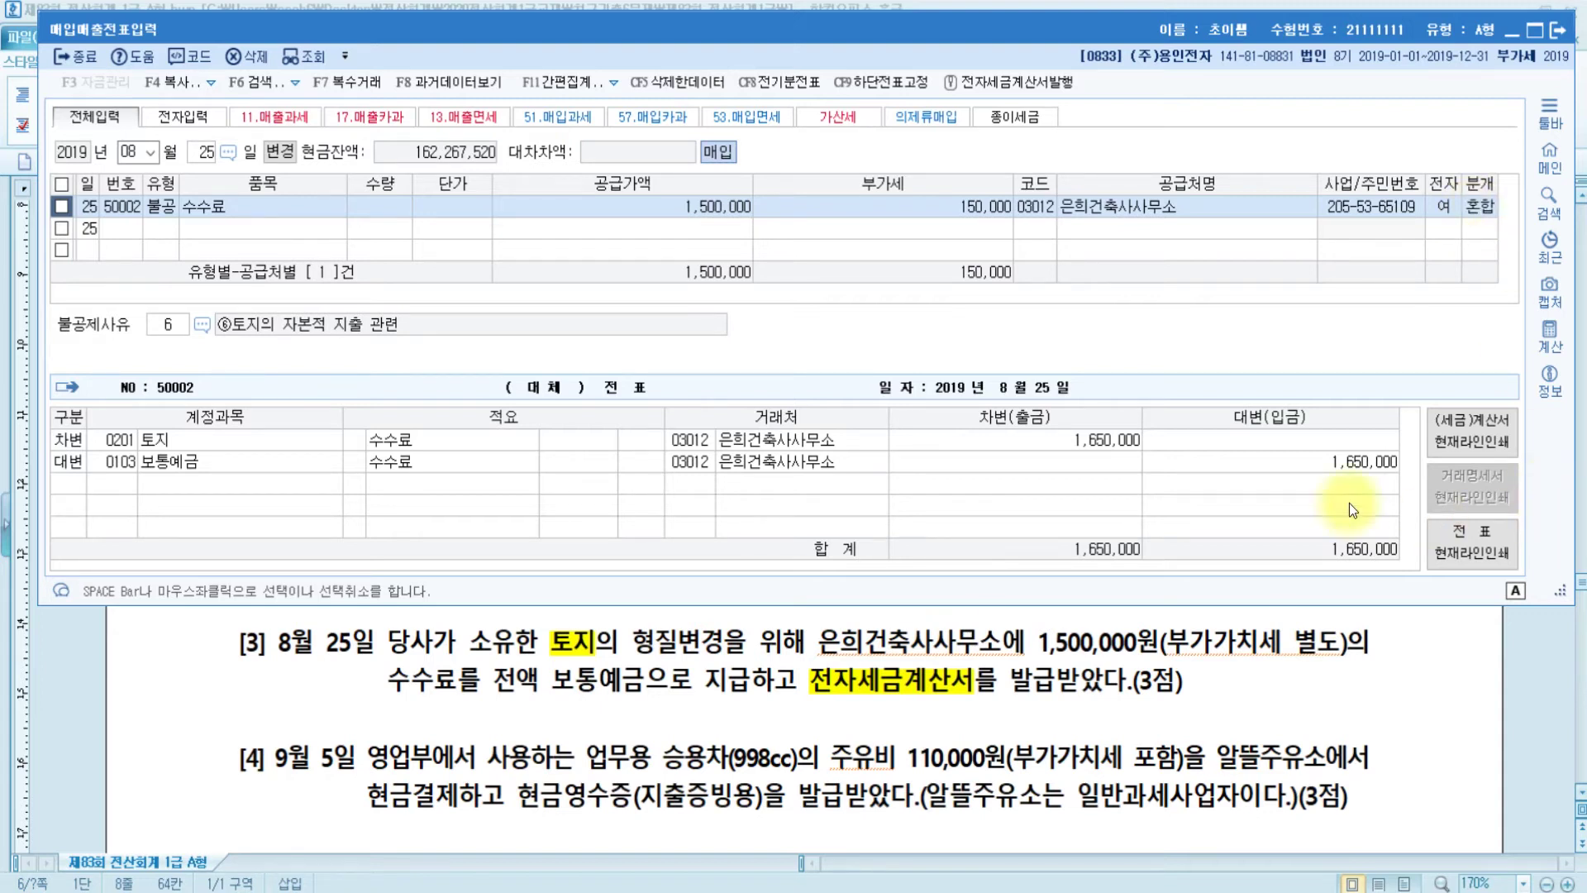
In the exam document, select (998cc)의 in question [4] to examine the car's engine size.
click(421, 759)
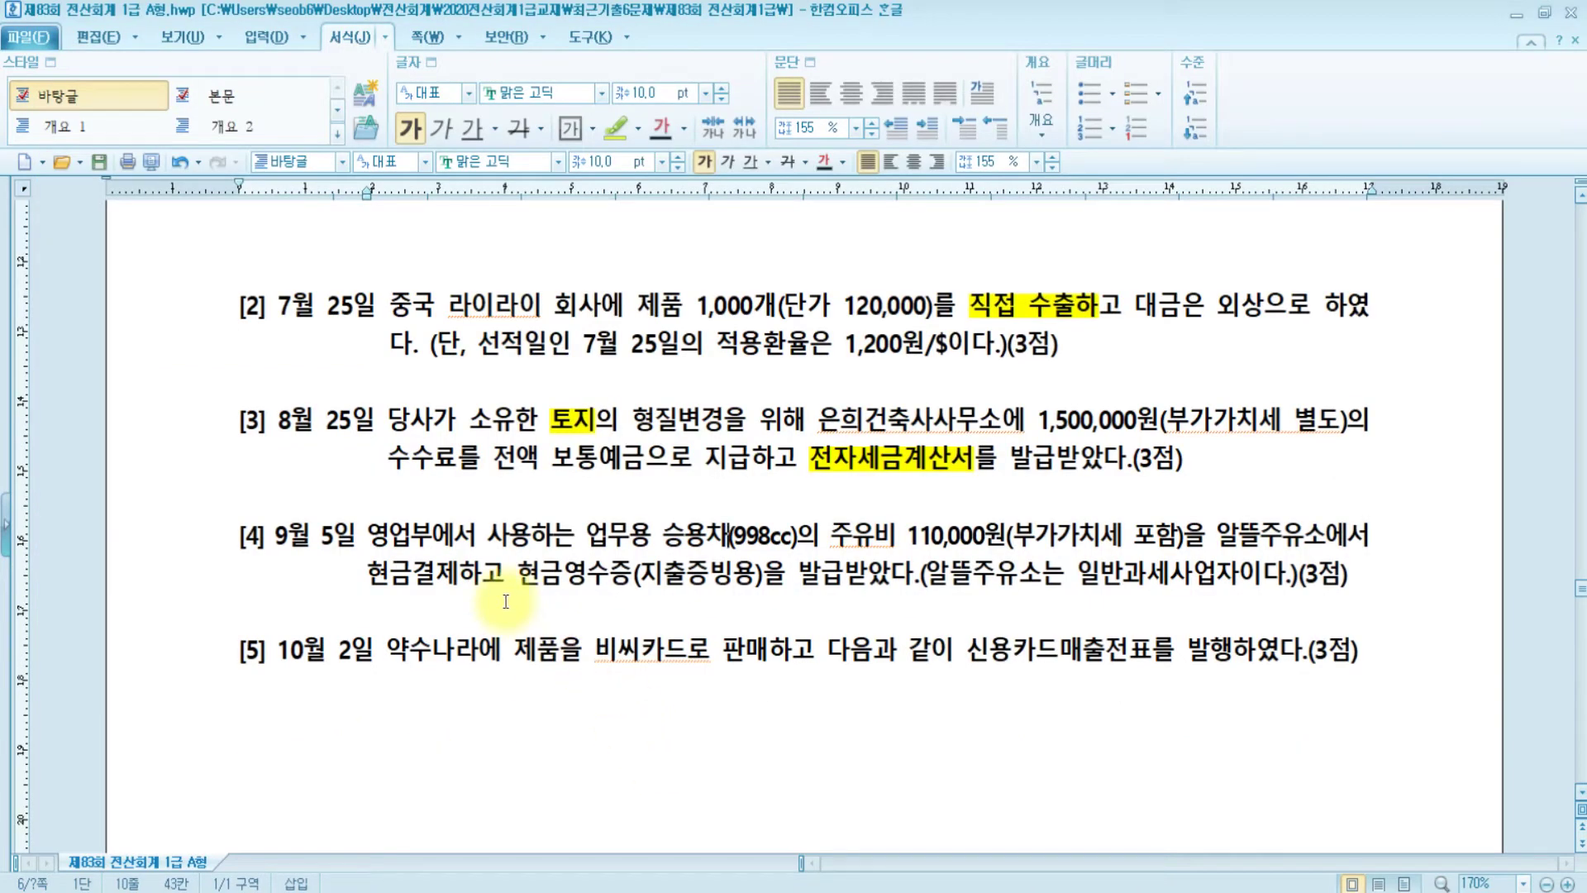
scroll(512, 579, up, 1)
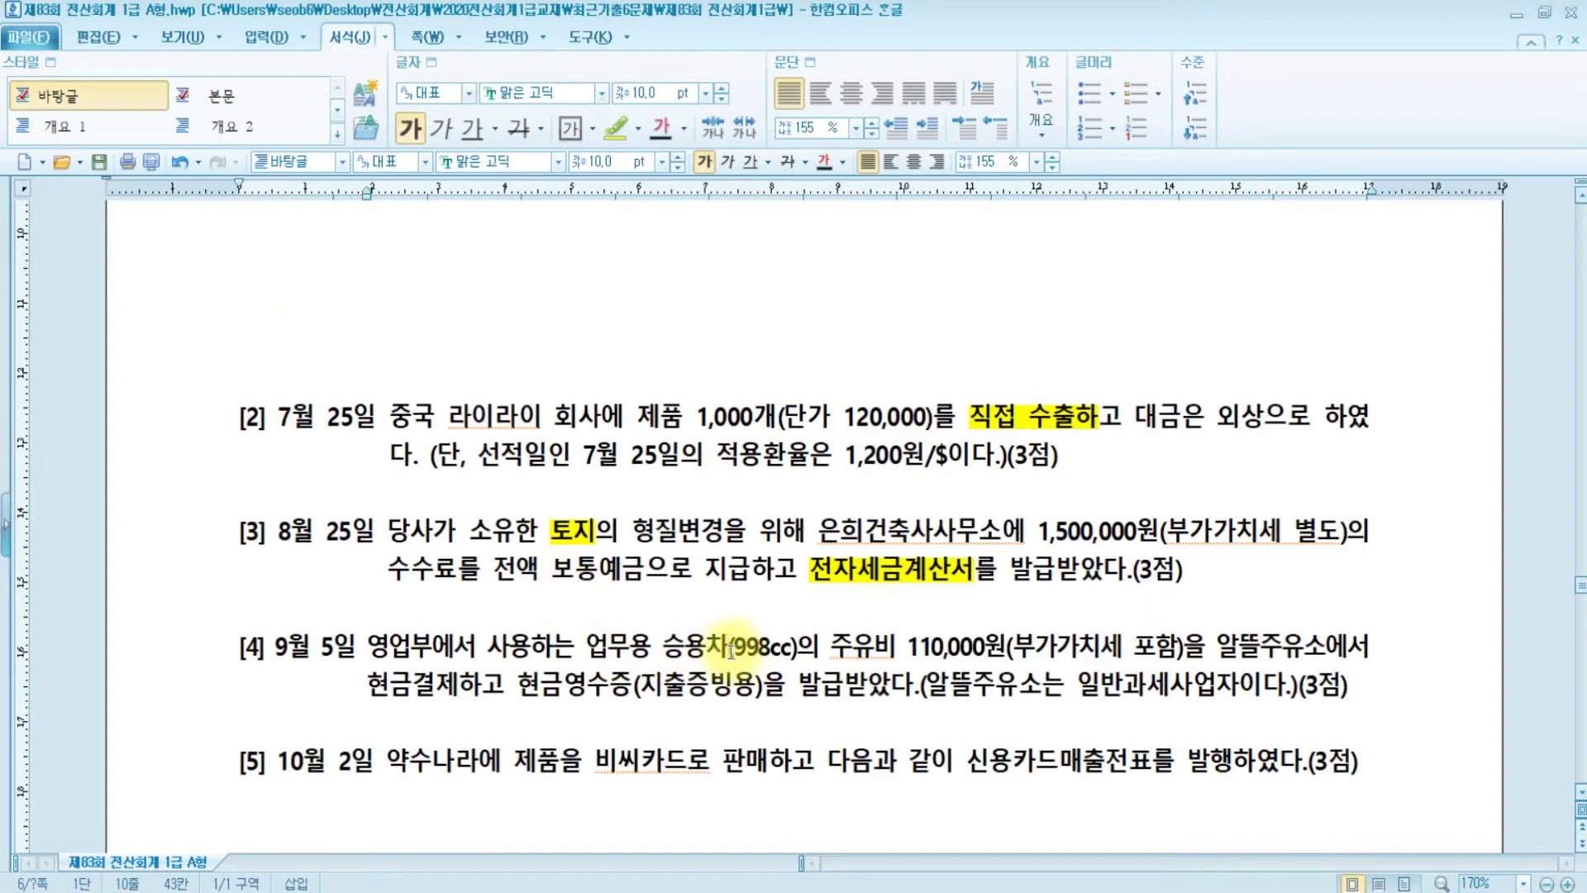
drag(730, 649, 807, 656)
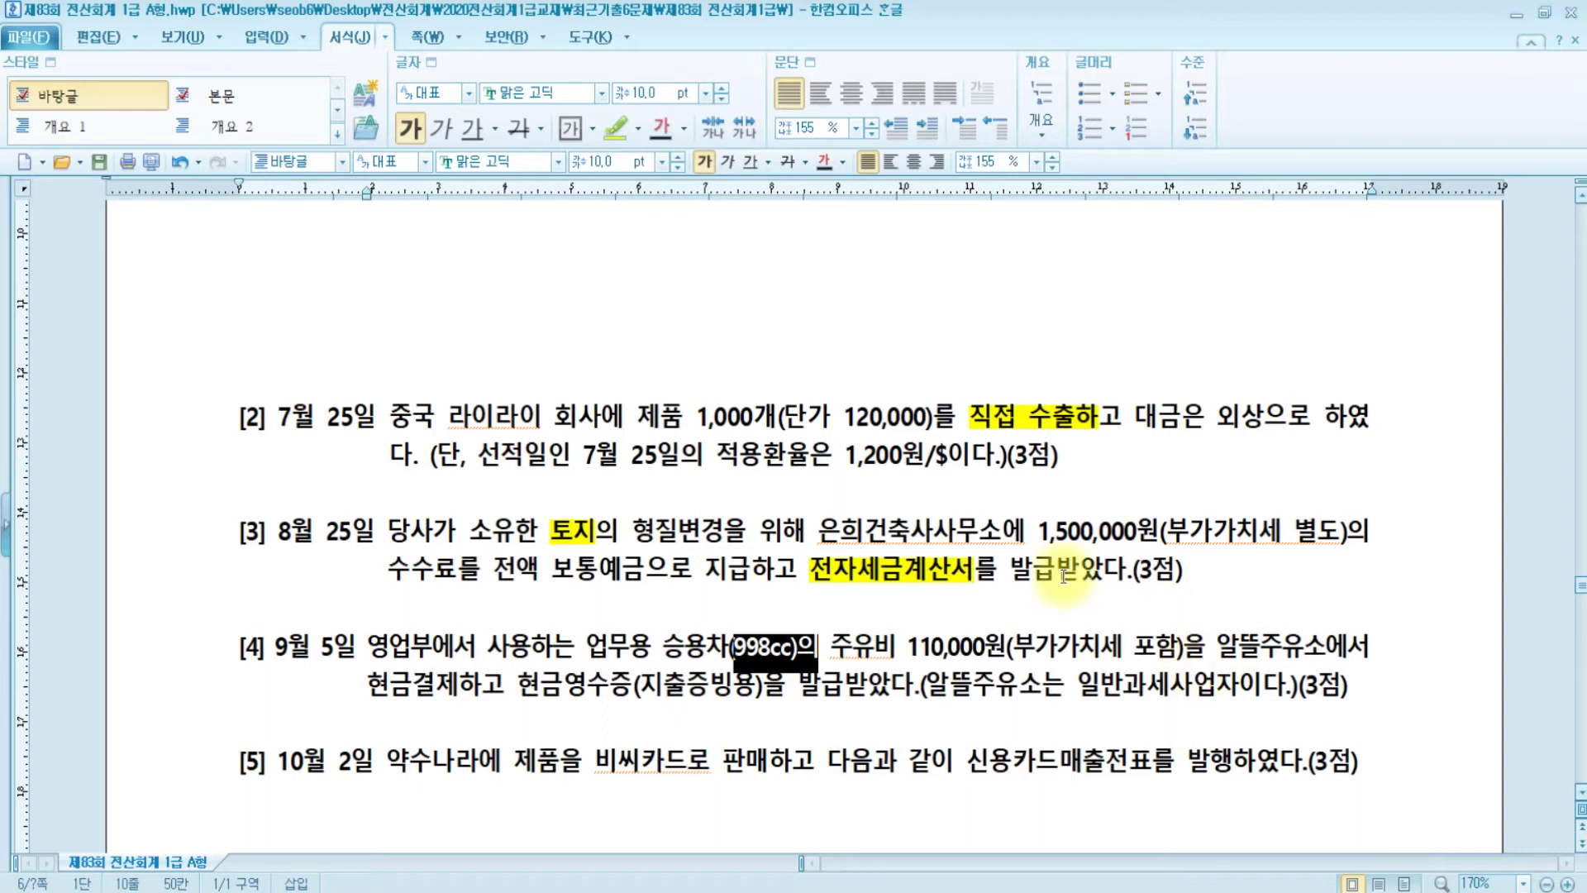
Switch back to KcLep and set the date to September 5 to start a new voucher row.
key(alt+Tab)
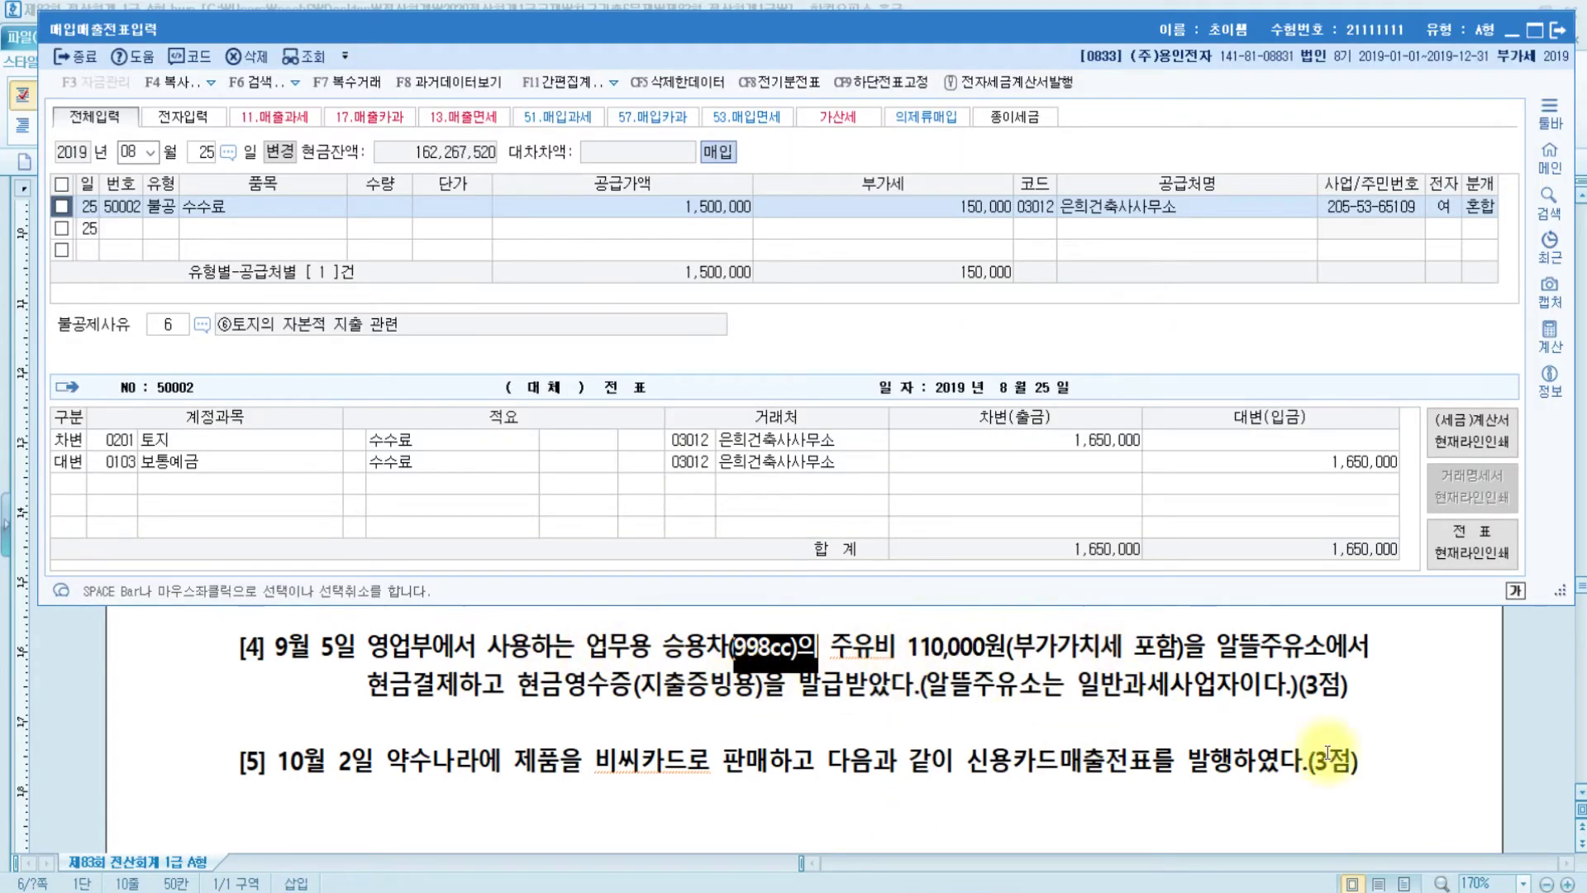
click(132, 151)
text(9)
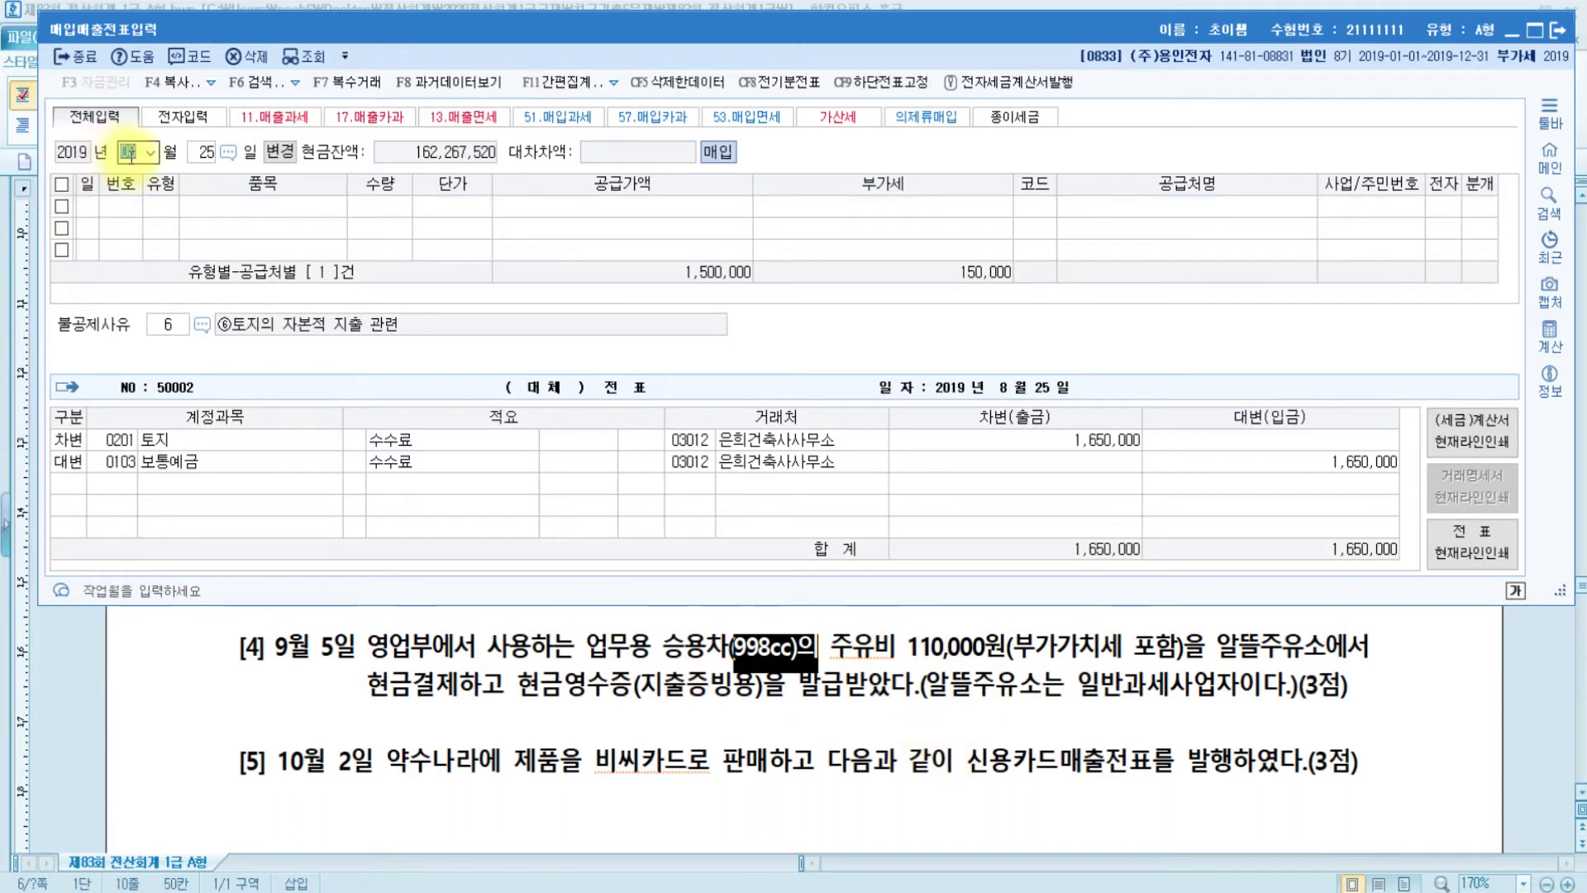
key(Return)
text(5)
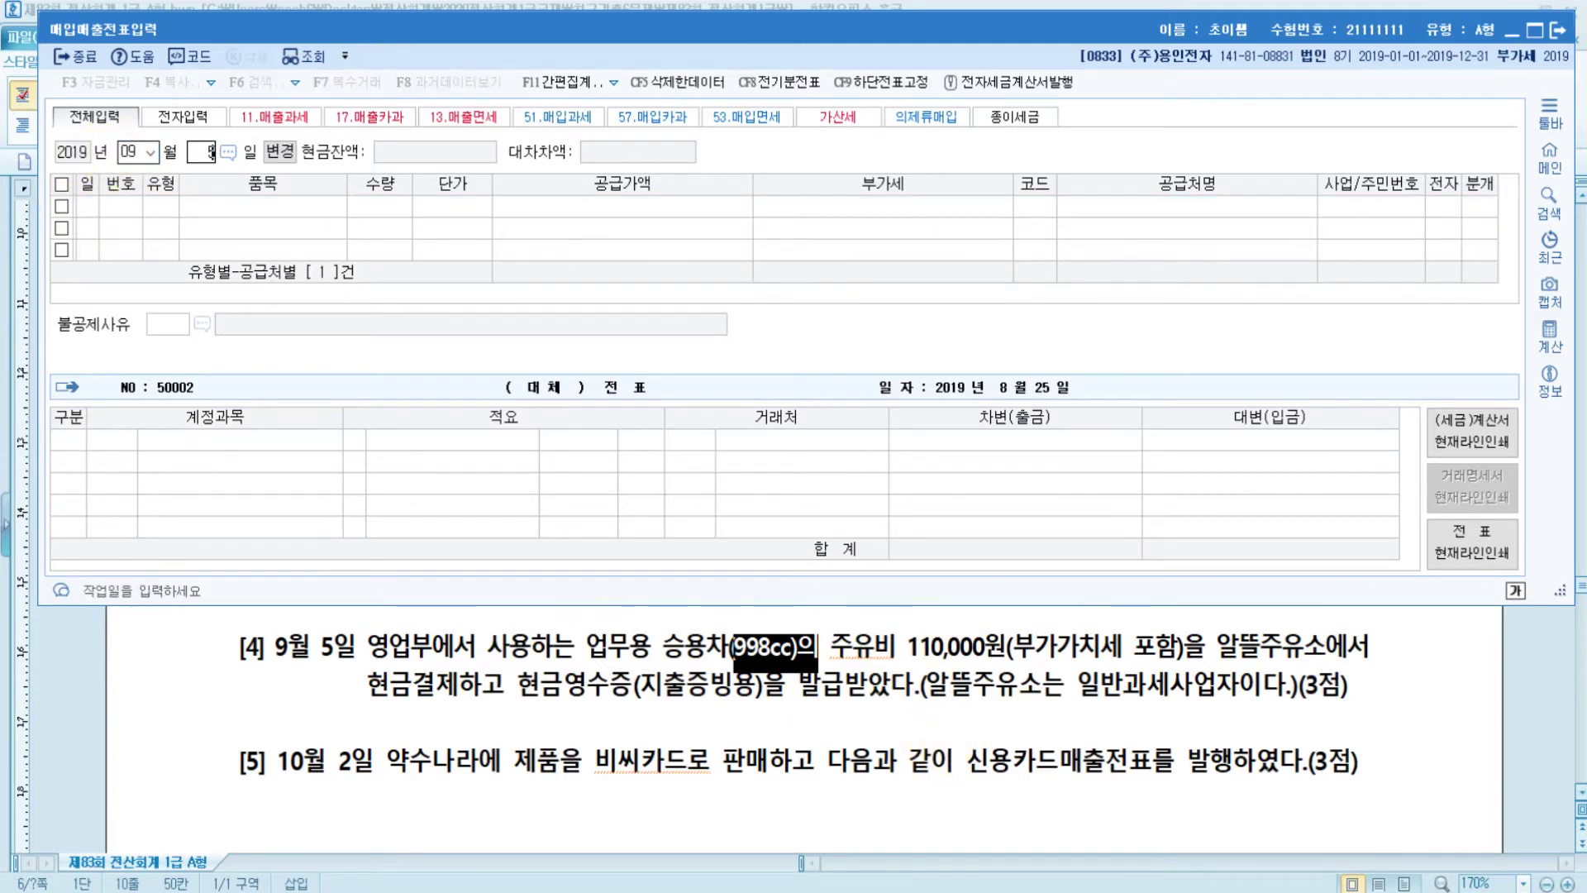
key(Return)
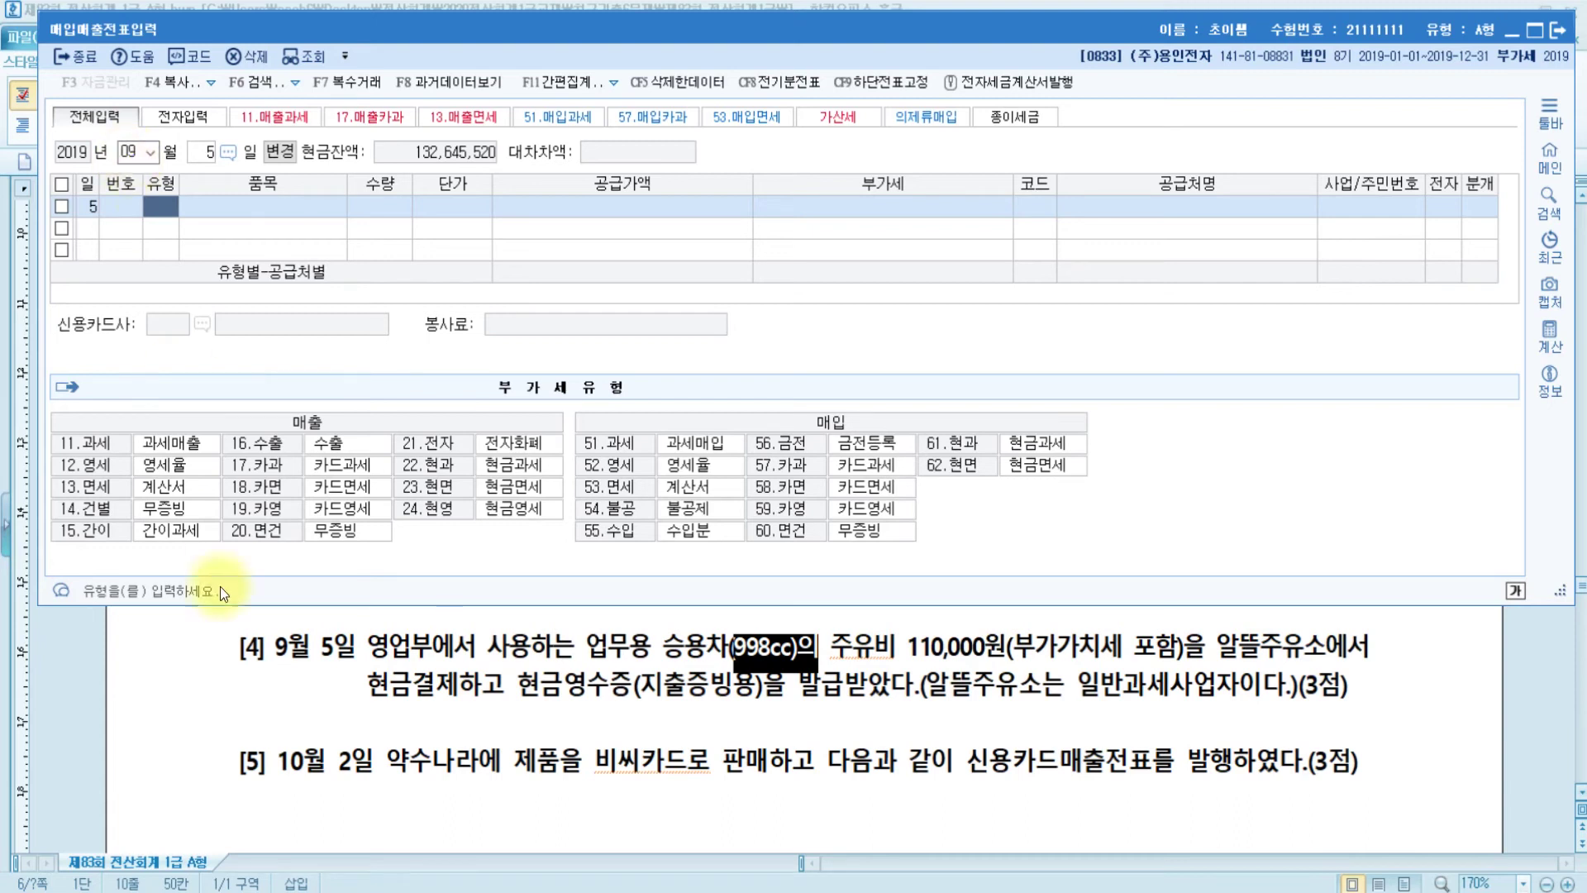
In the exam document, highlight 현금영수증 in yellow in question [4].
drag(517, 685, 633, 685)
click(620, 122)
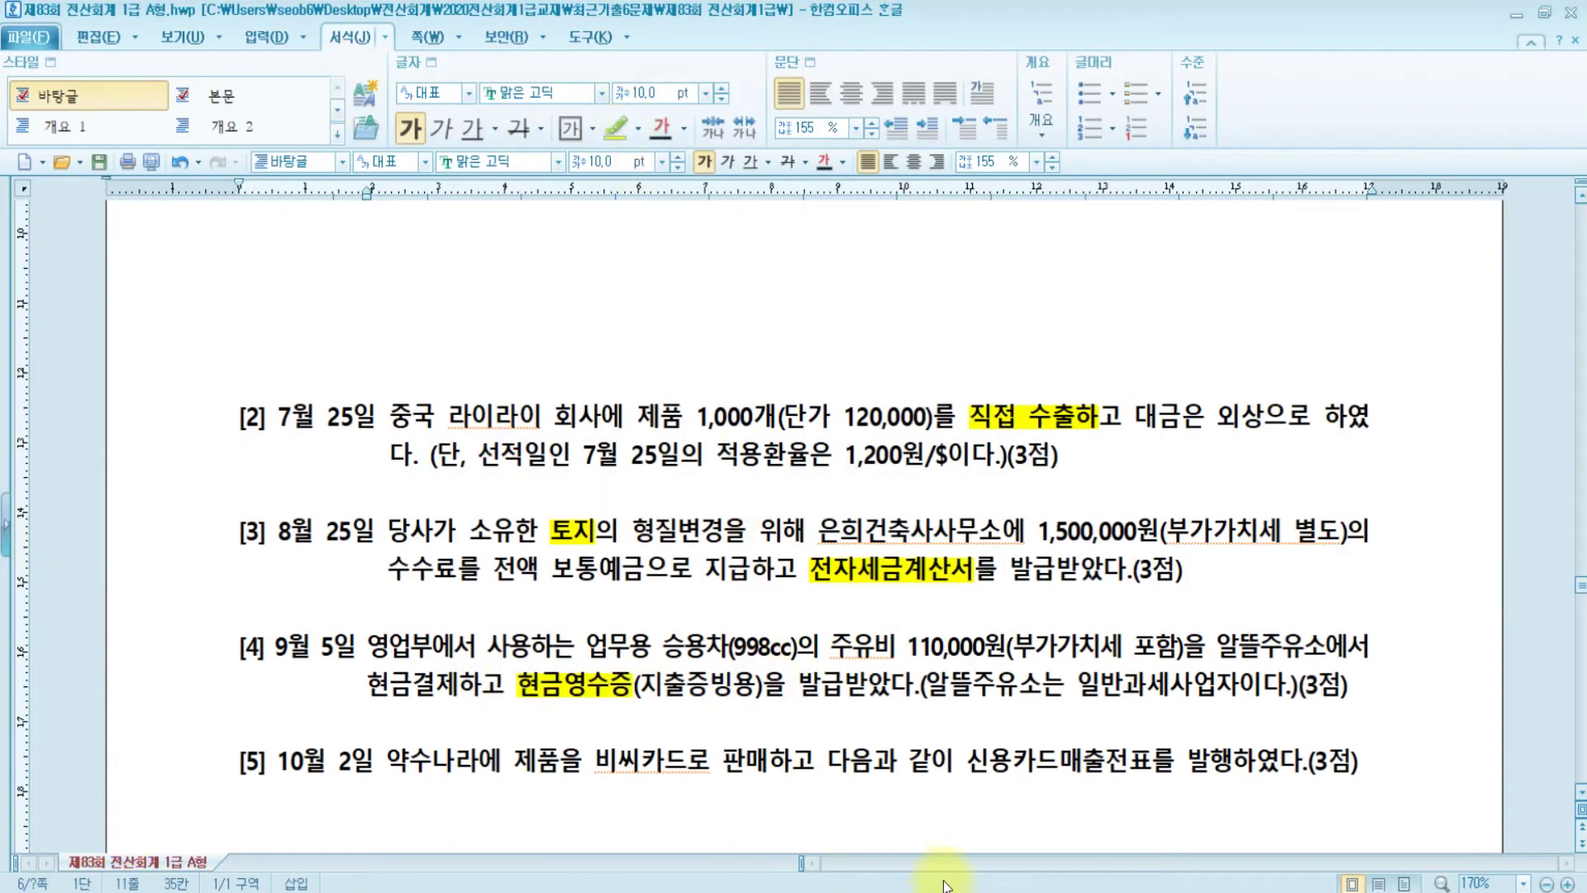
Switch to KcLep and enter the September 5 row as 61.현과 with item 주유비, supply value 100,000 and VAT 10,000.
key(alt+Tab)
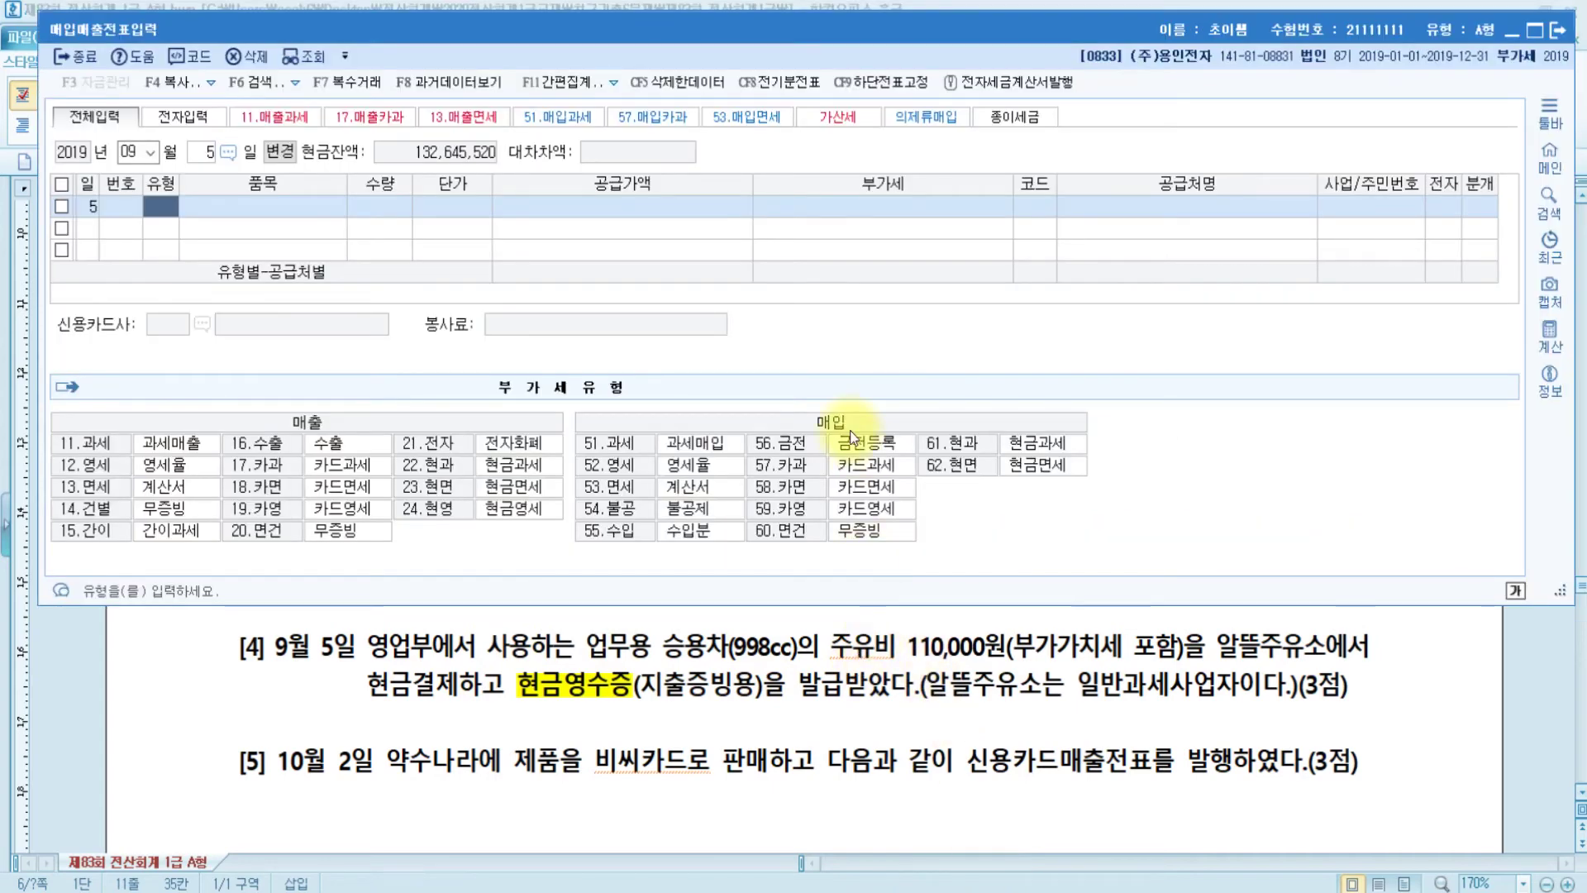
click(1045, 439)
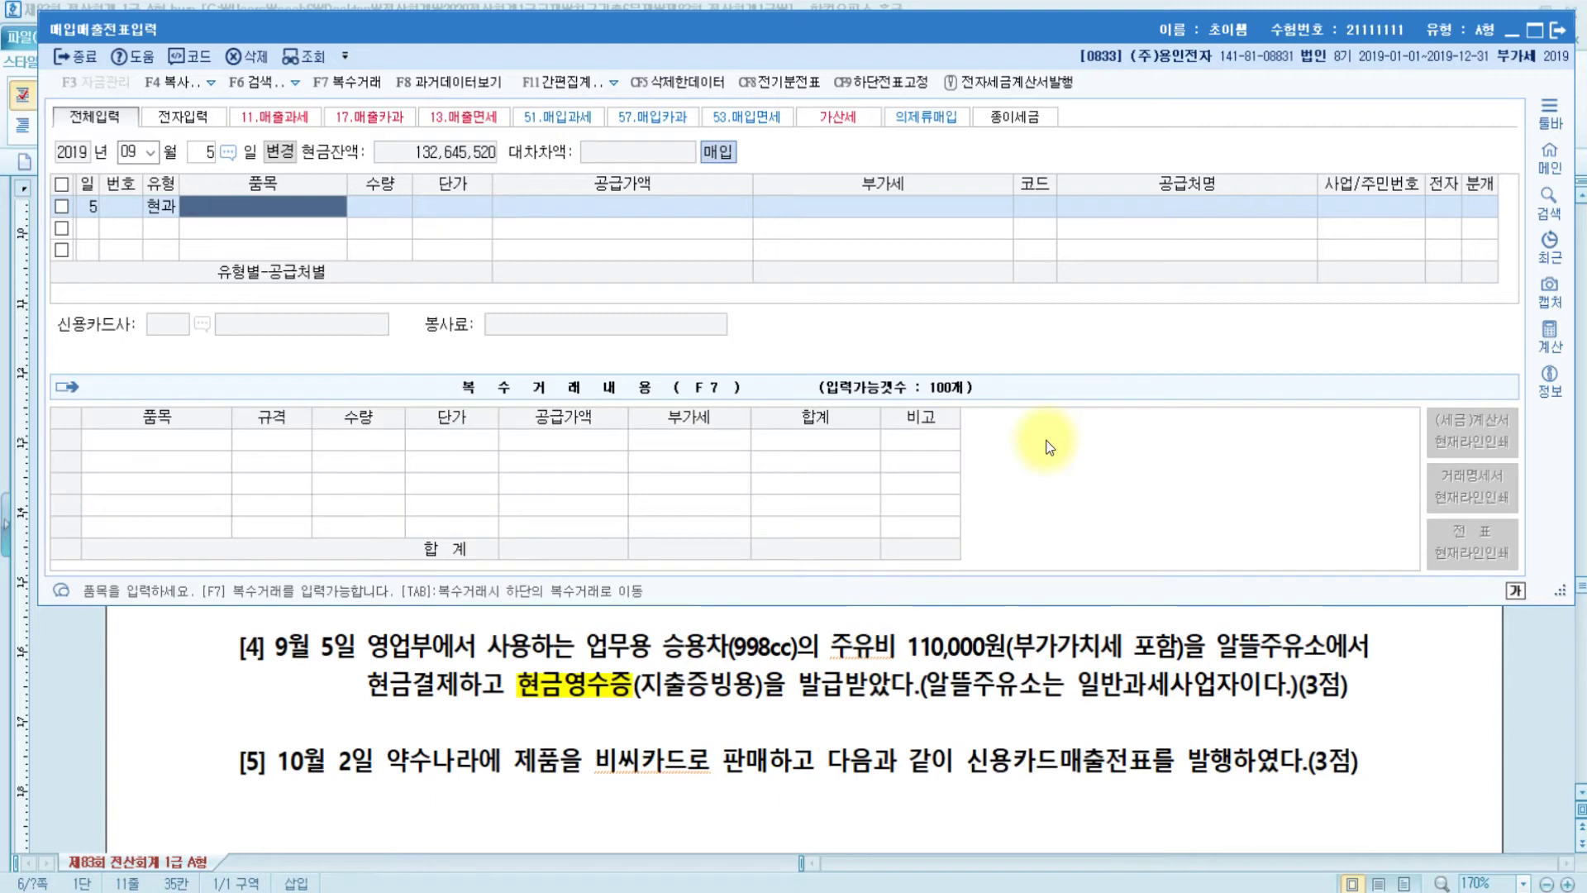
text(주유비)
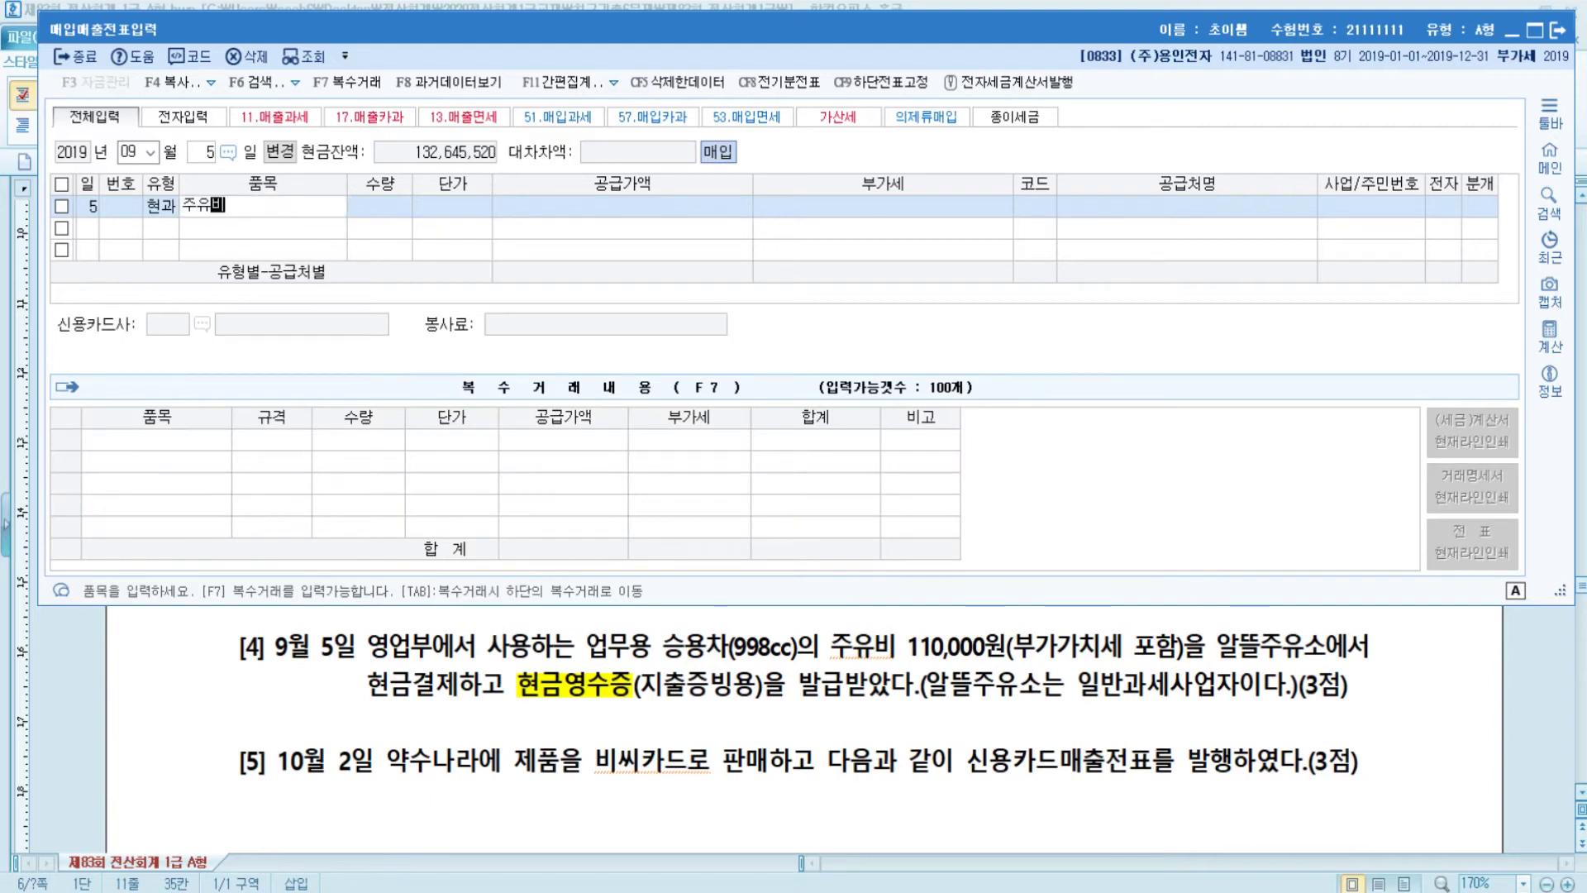
key(Return)
key(Return)
key(Return)
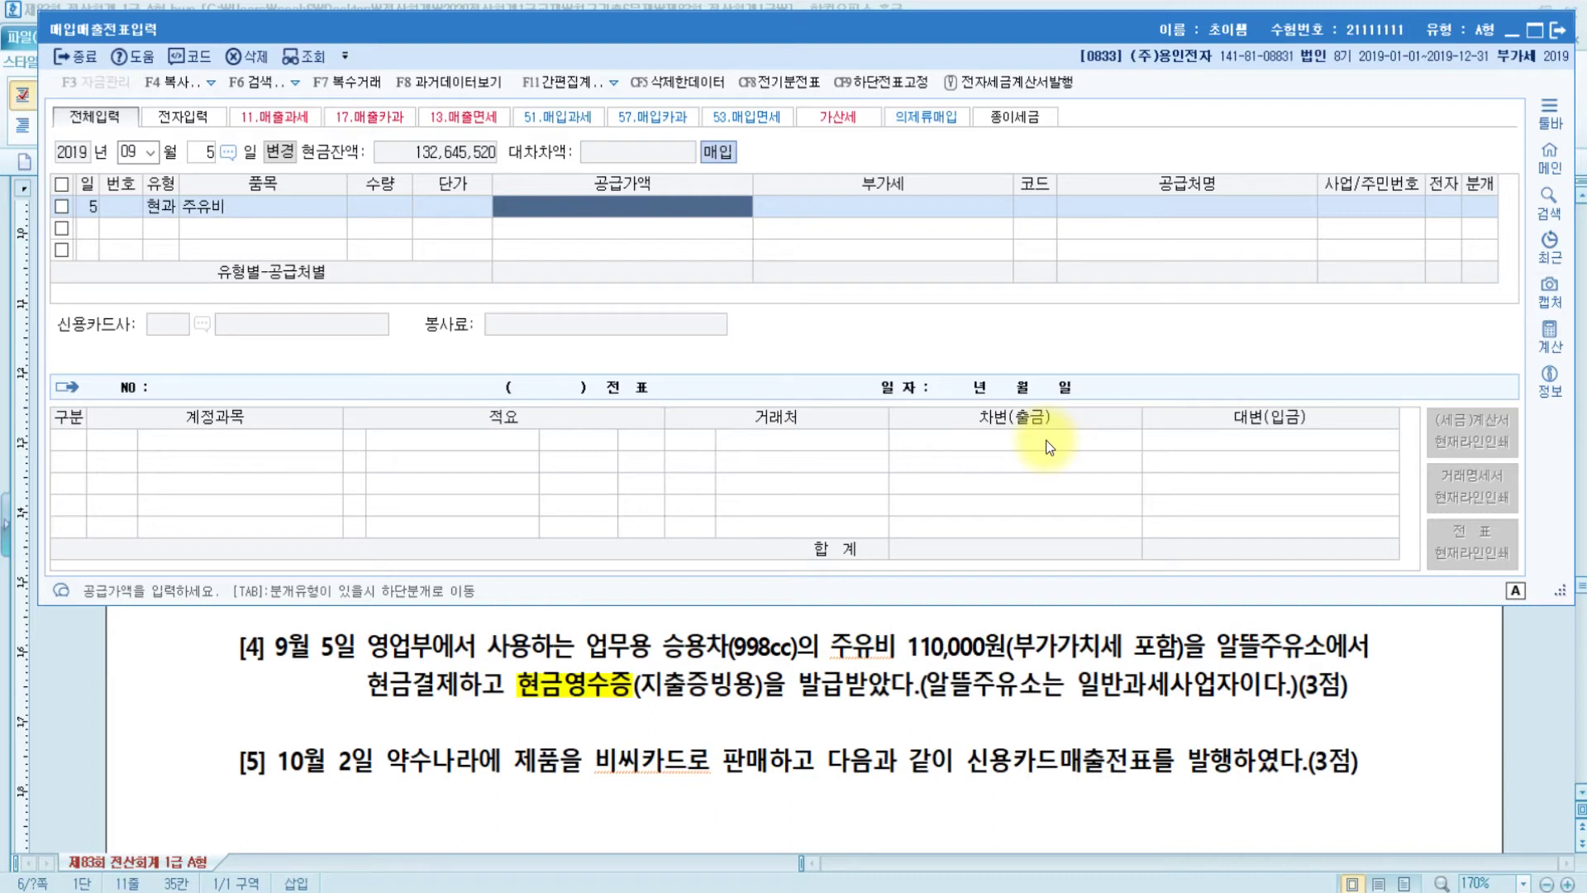
text(100000)
key(Return)
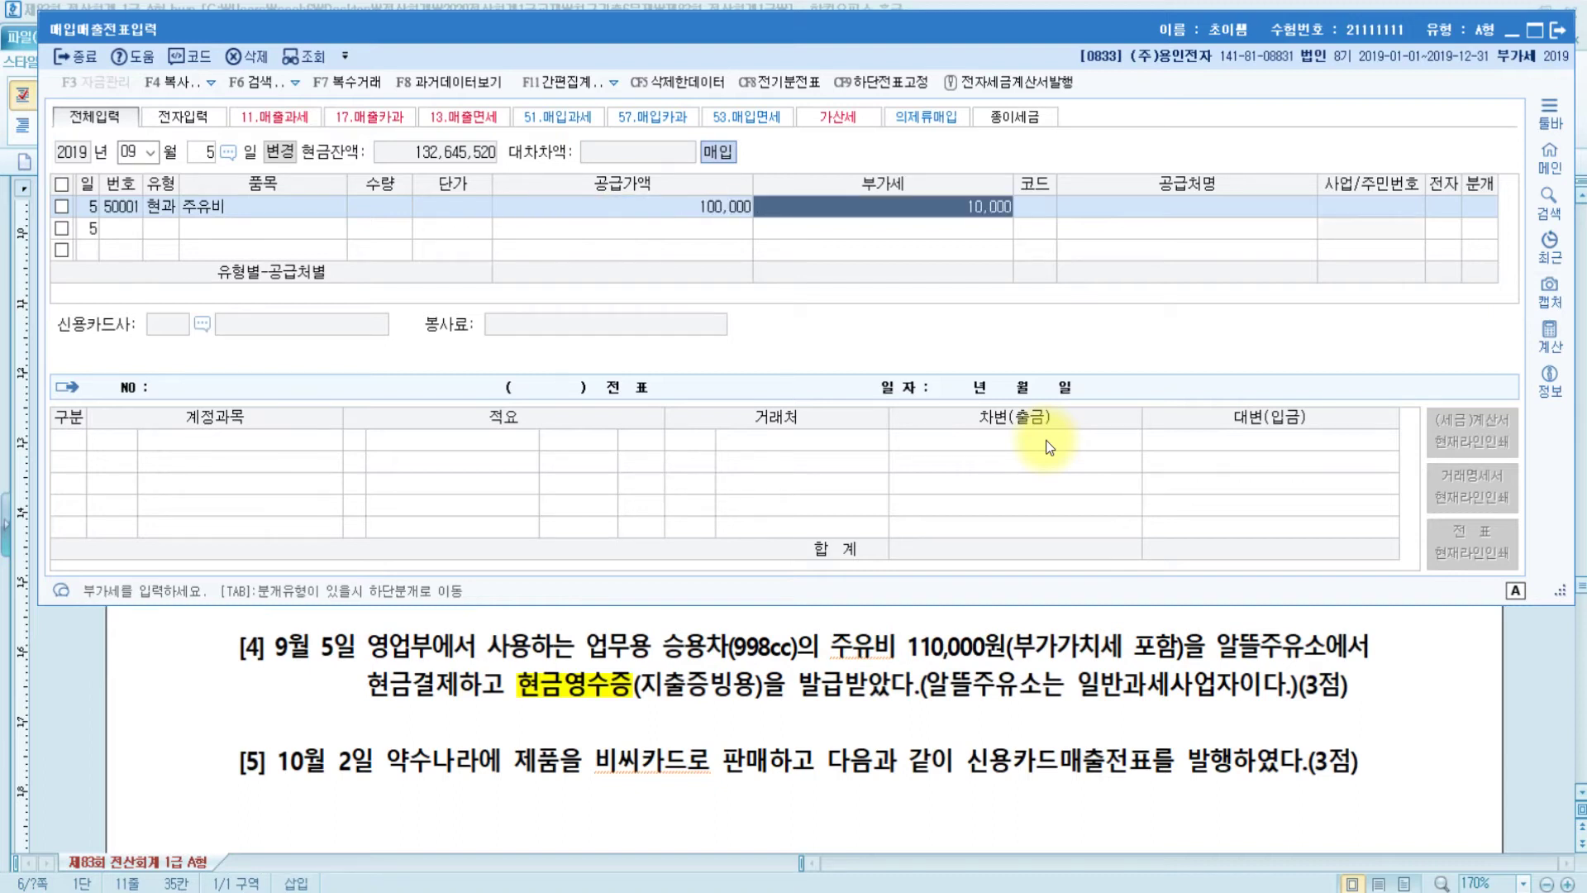
key(Return)
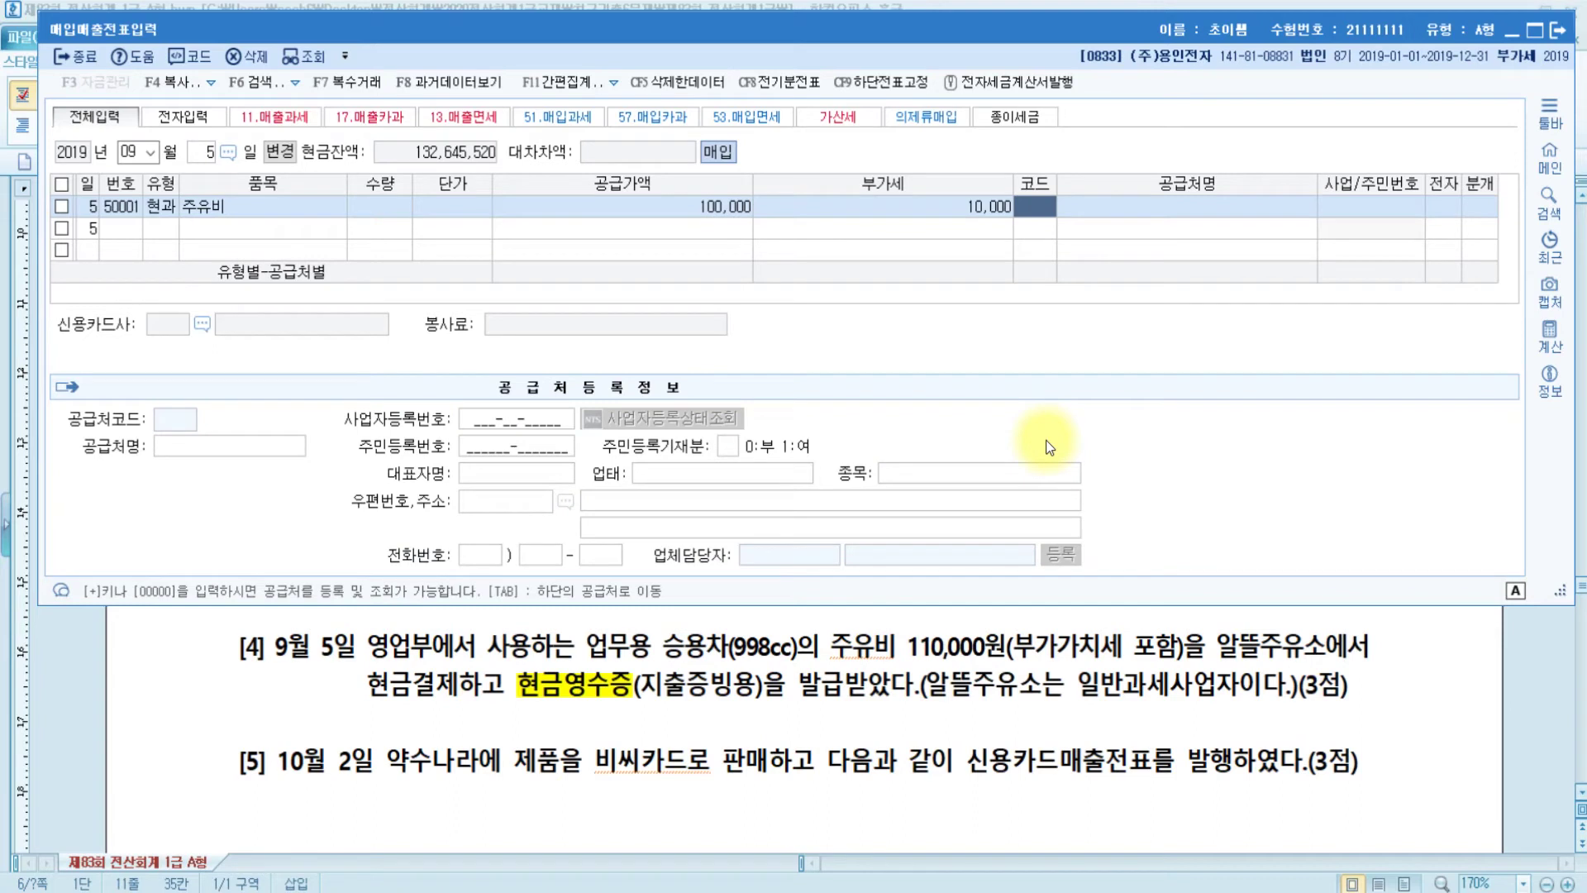
Set the fuel voucher's supplier to 알뜰주유소 and its 분개 type to 현금.
text(알뜰)
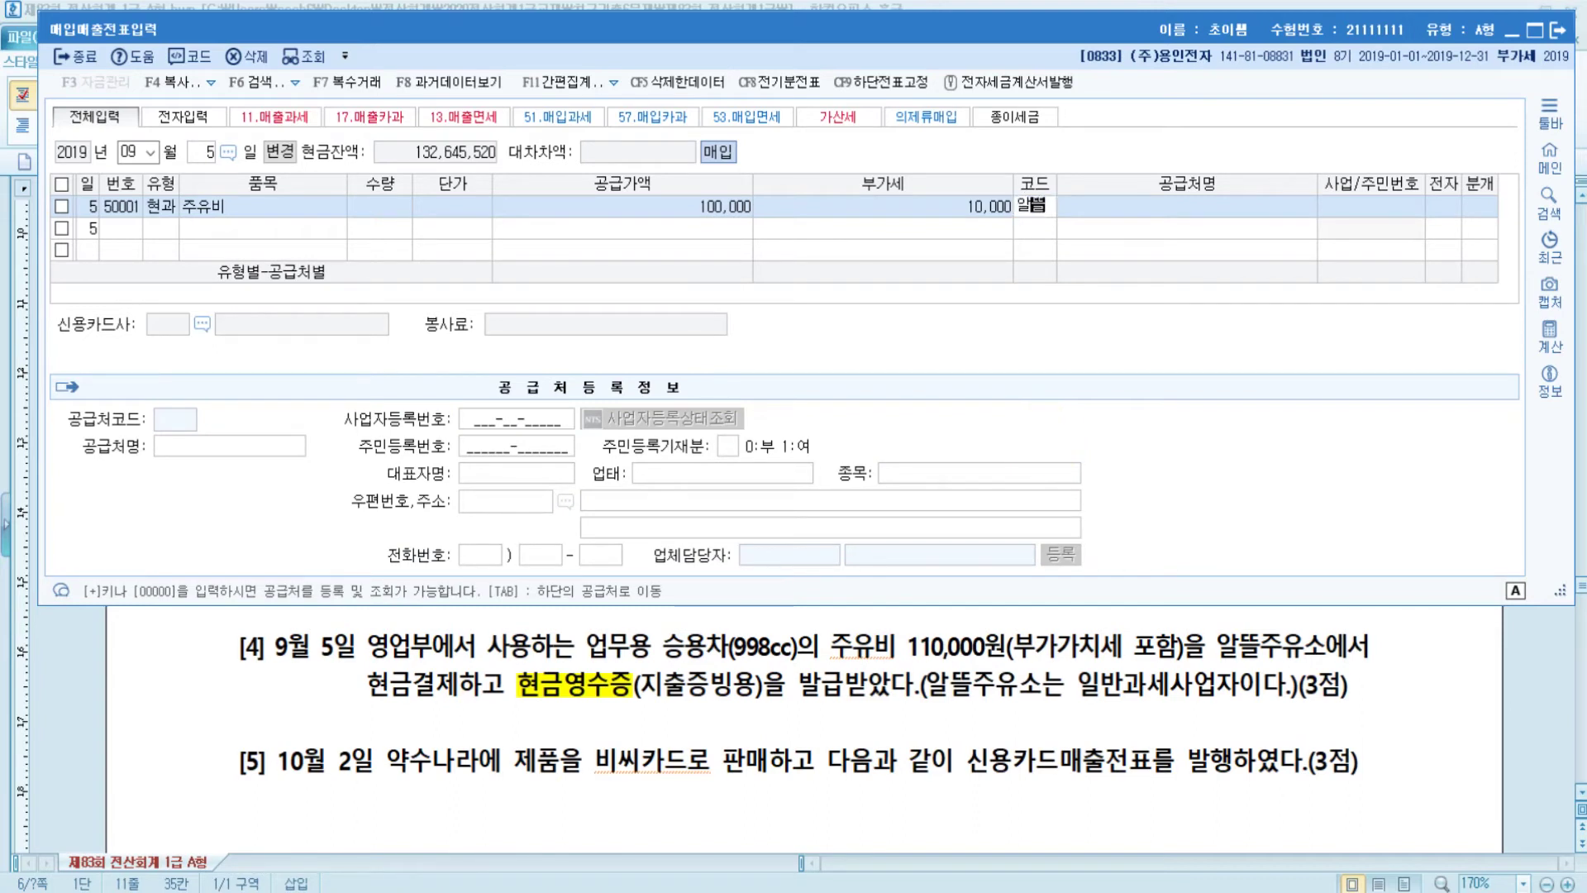
text(주유소)
key(Return)
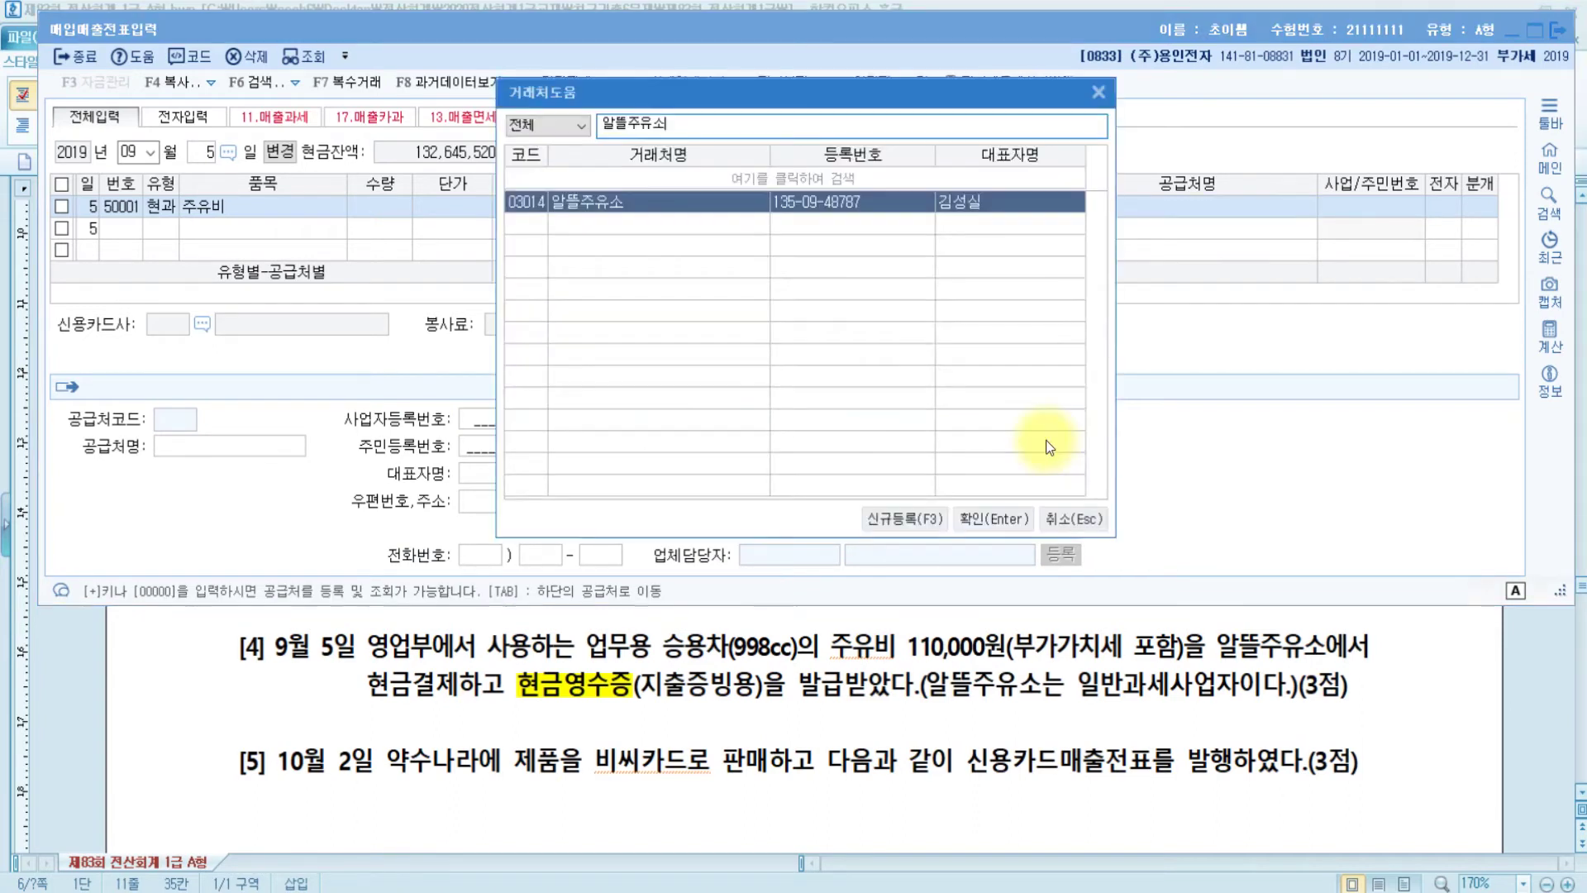
key(Return)
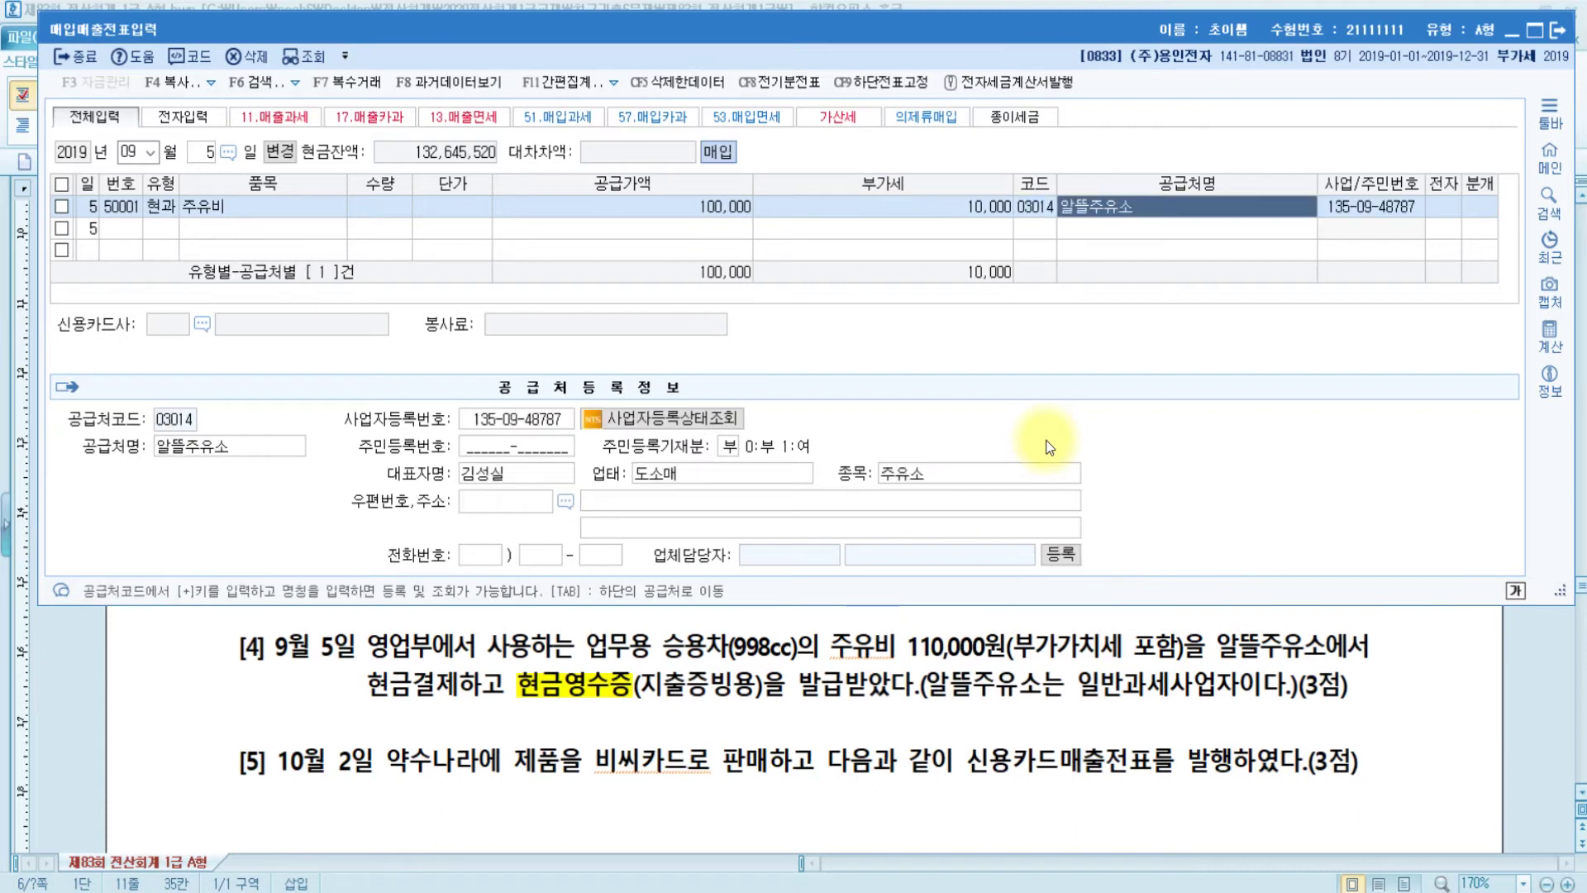
key(Return)
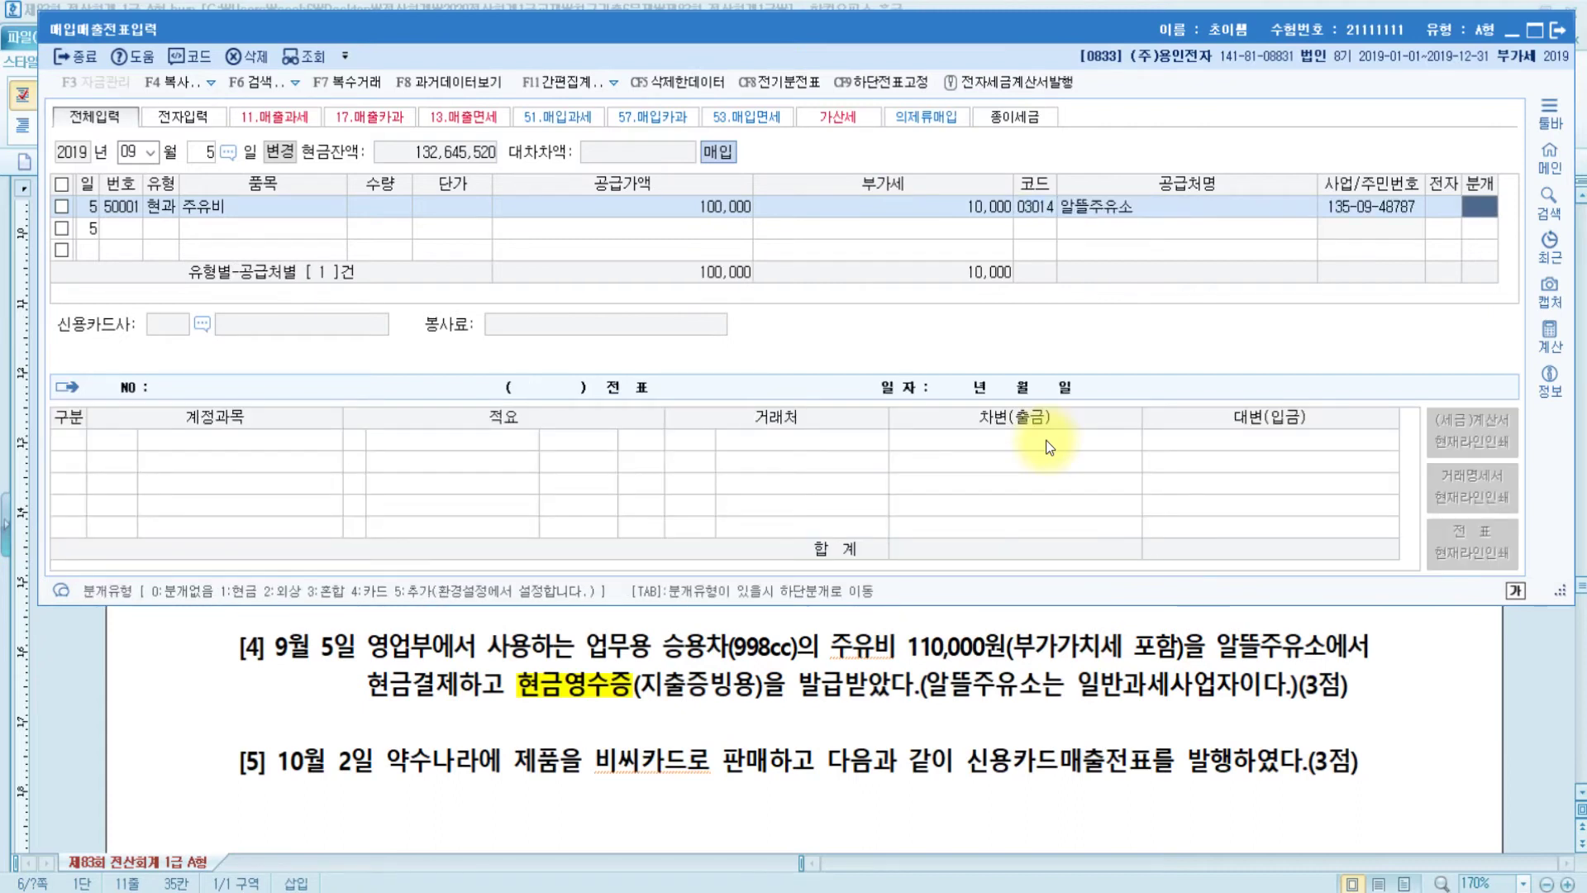
text(1)
key(Return)
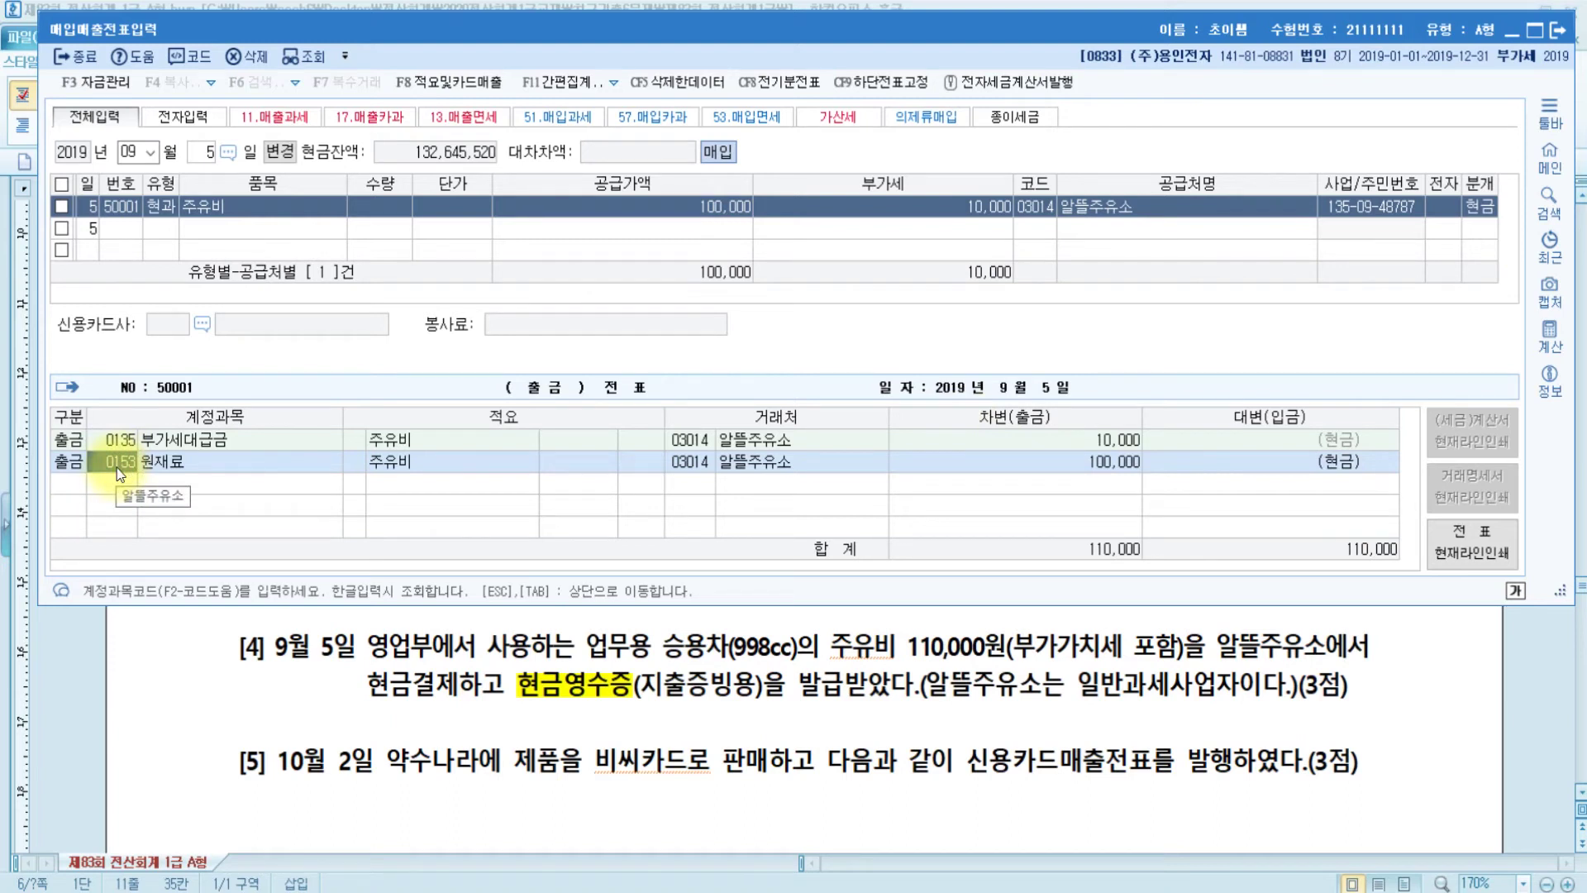
Change the 원재료 line's account to 0822 차량유지비 under 판매관리비.
text(차량)
key(Return)
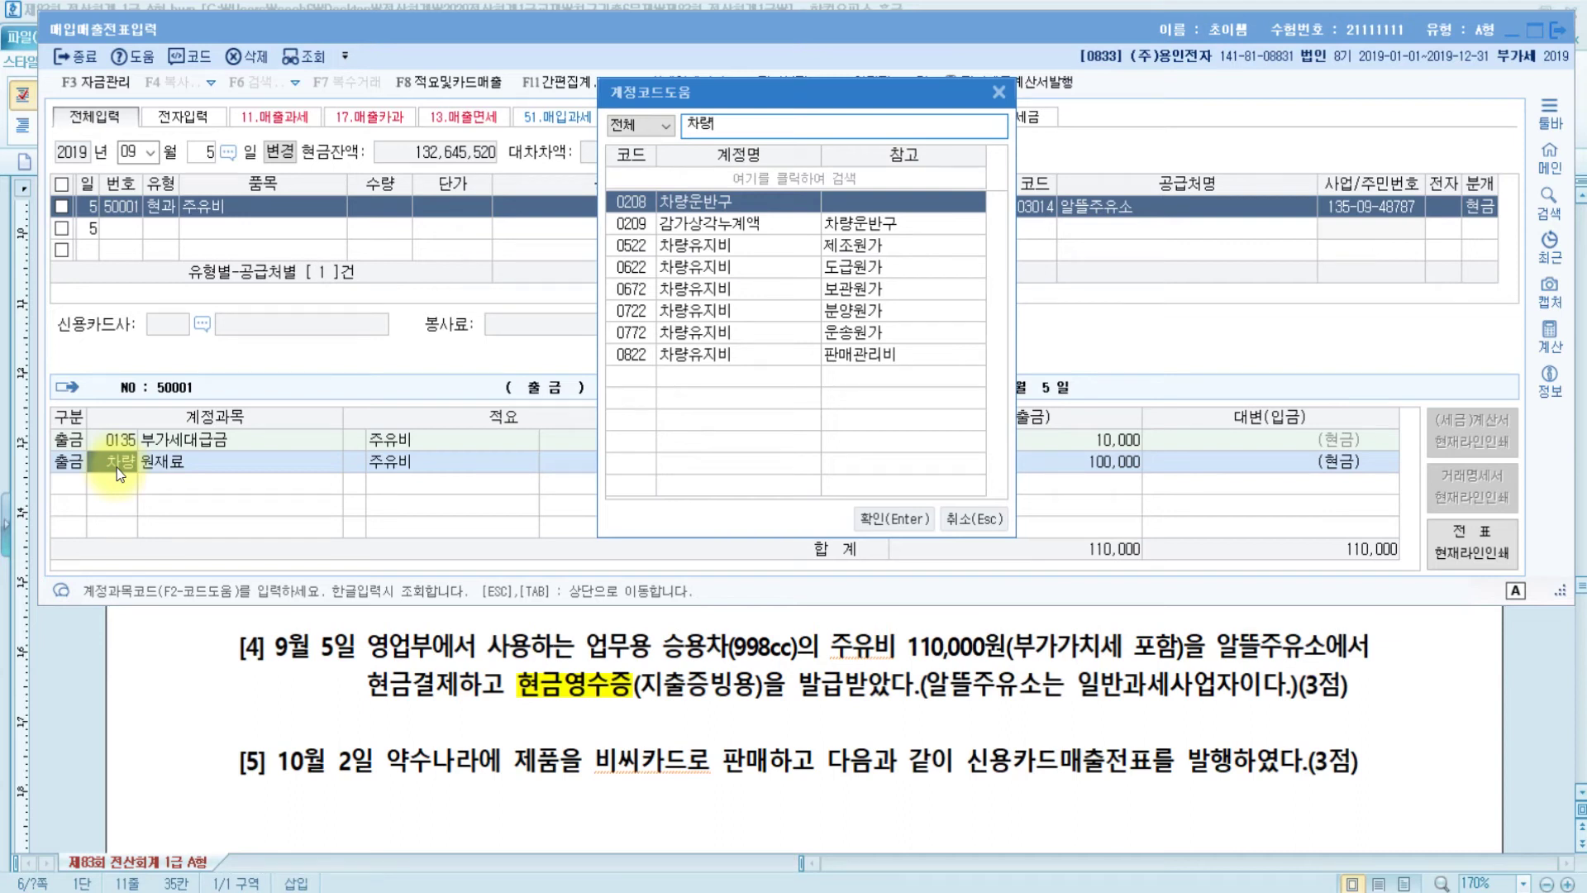
key(Down)
key(Down)
key(Down)
key(Down)
key(Down)
key(Down)
key(Down)
key(Return)
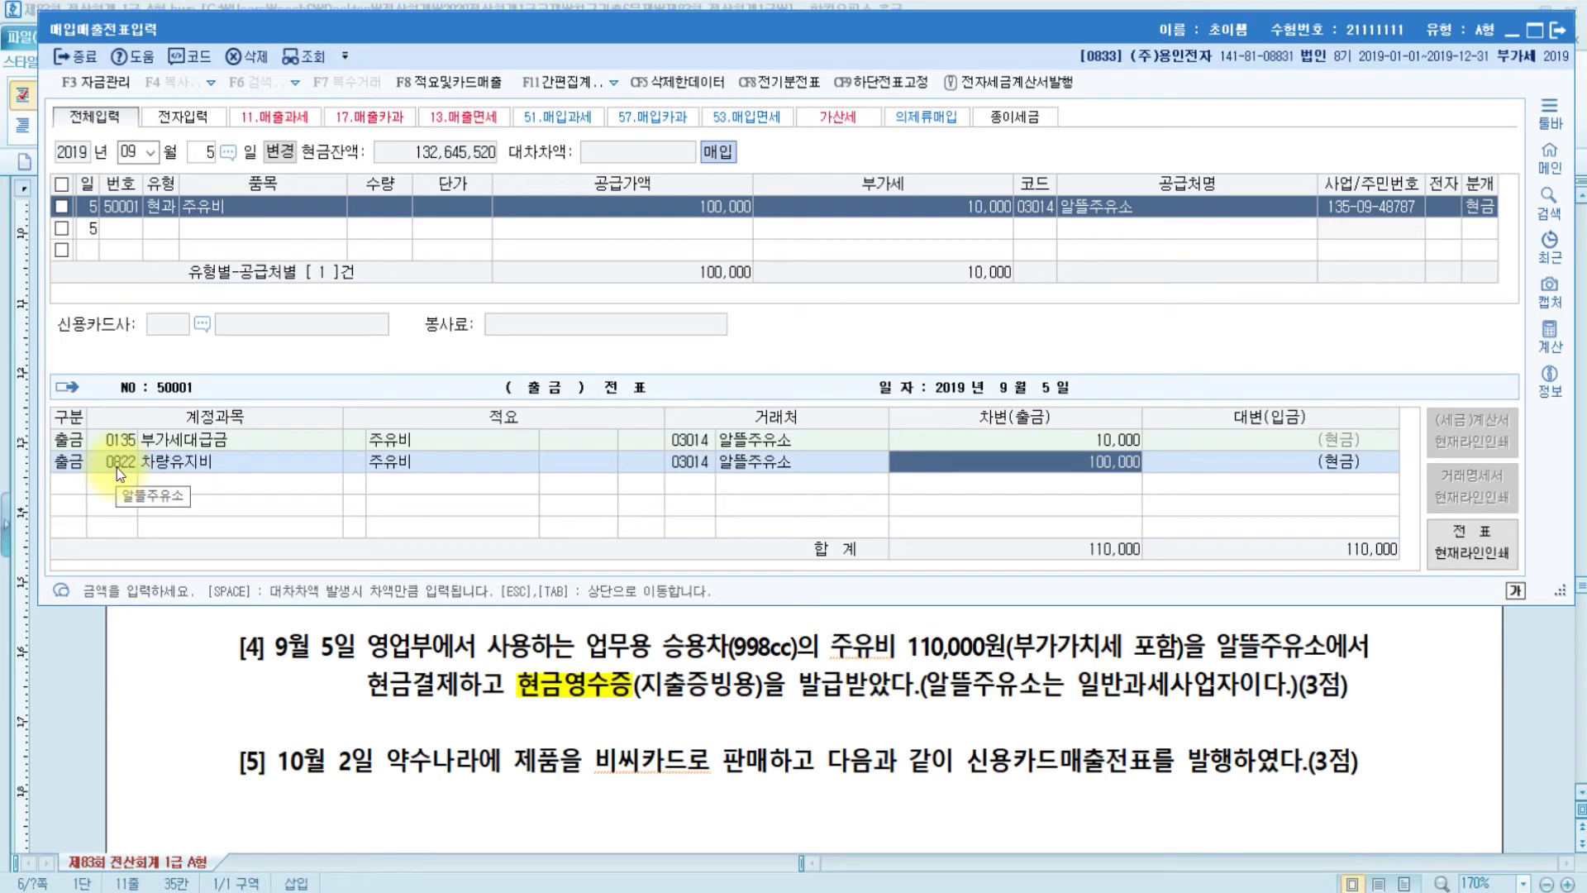
Switch to the exam document and highlight 판매 and 신용카드매출전표를 in yellow in question [5].
click(416, 769)
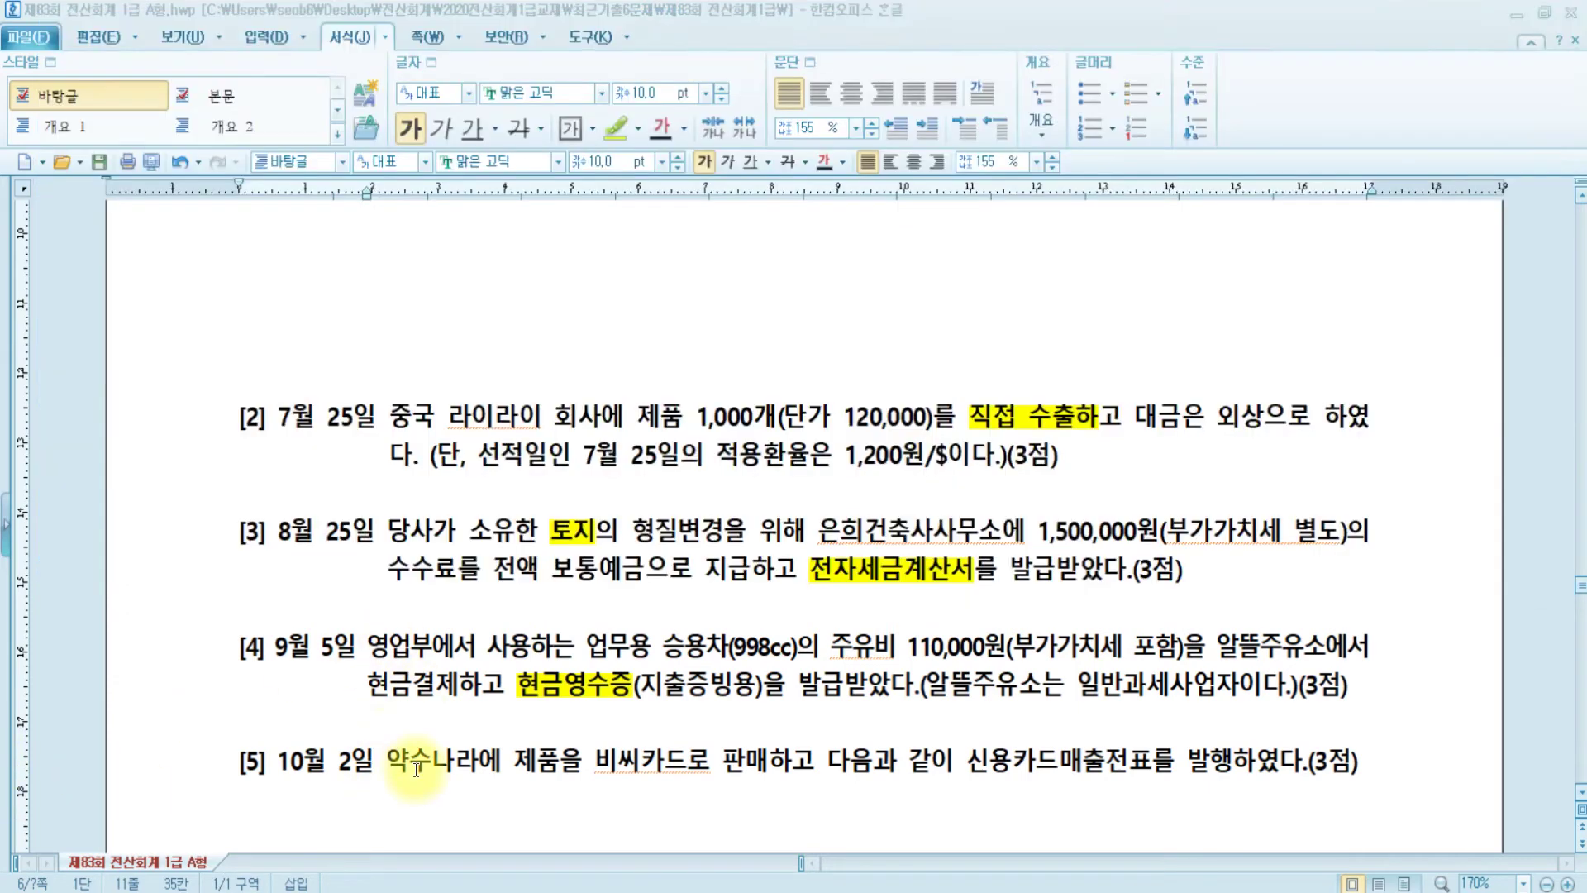
scroll(415, 769, down, 1)
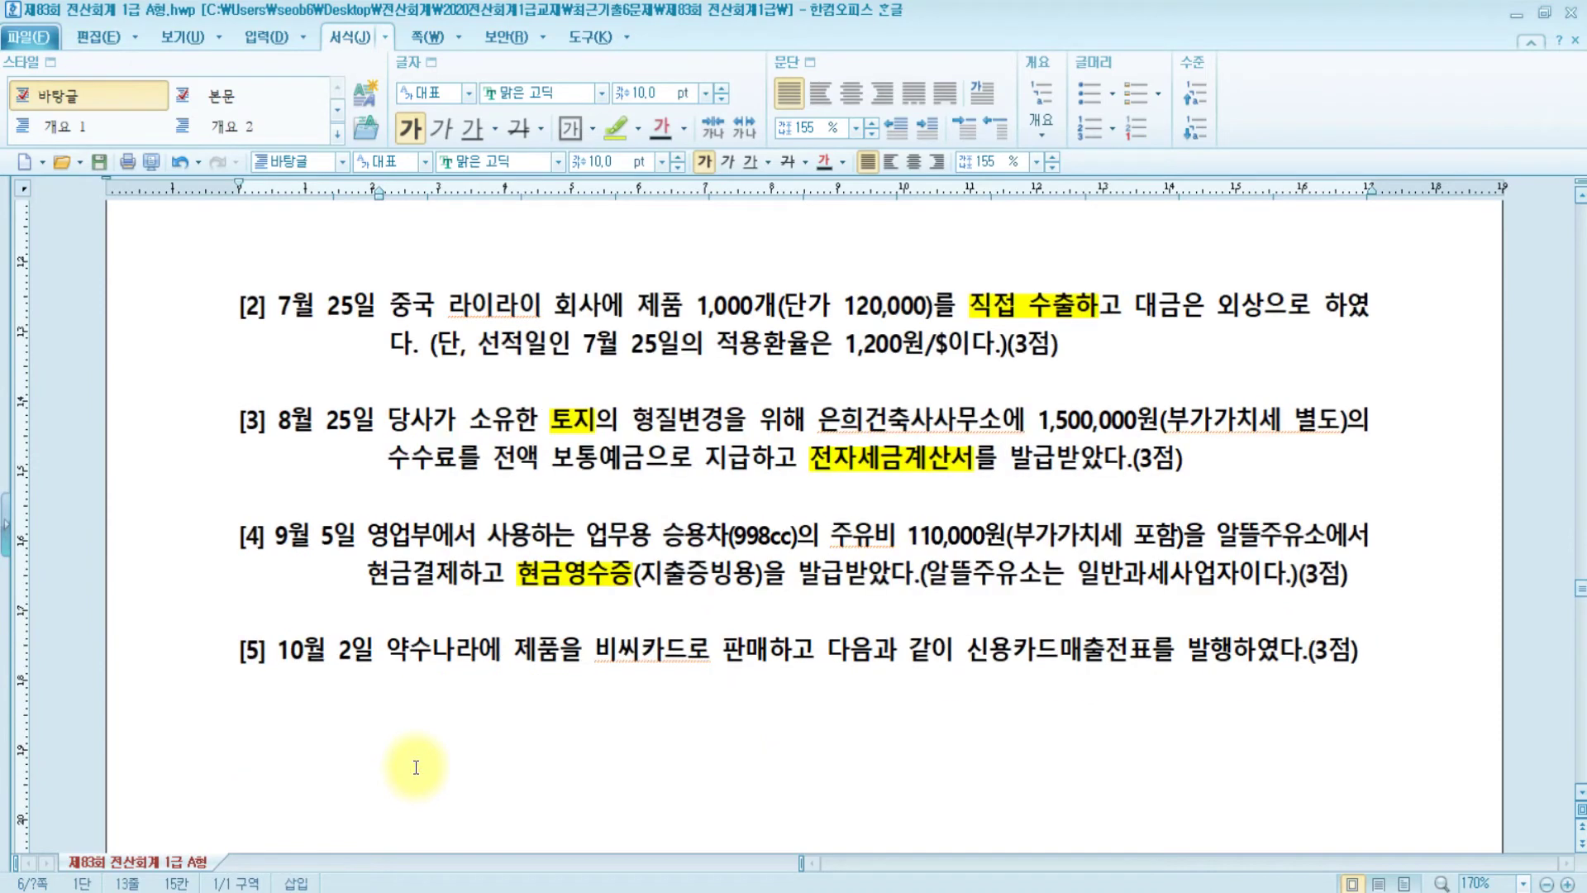
scroll(416, 767, up, 1)
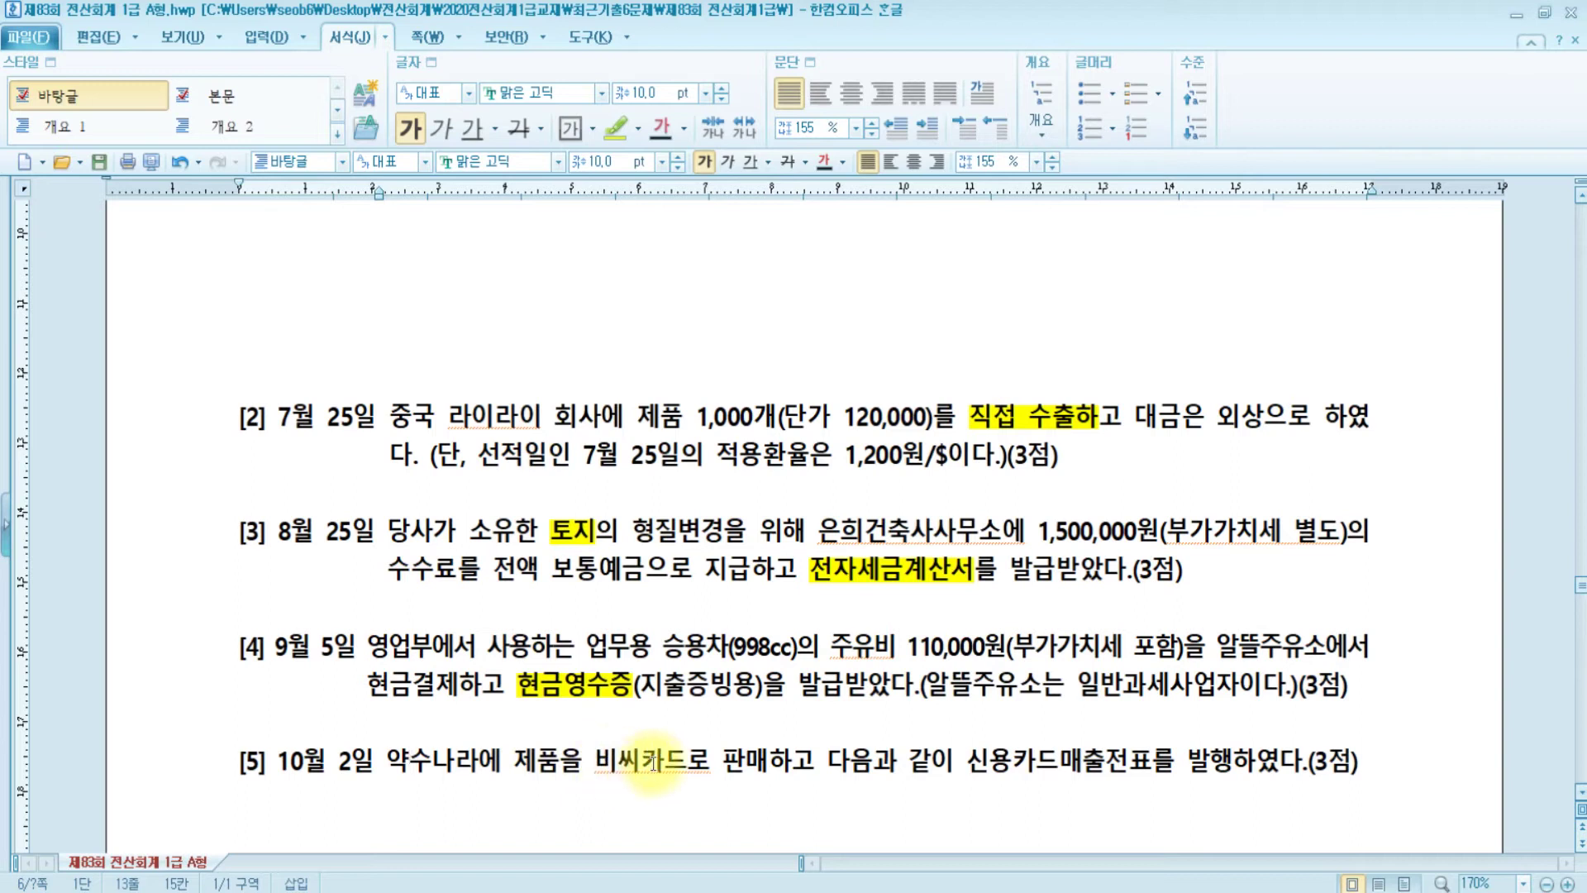
drag(711, 760, 769, 761)
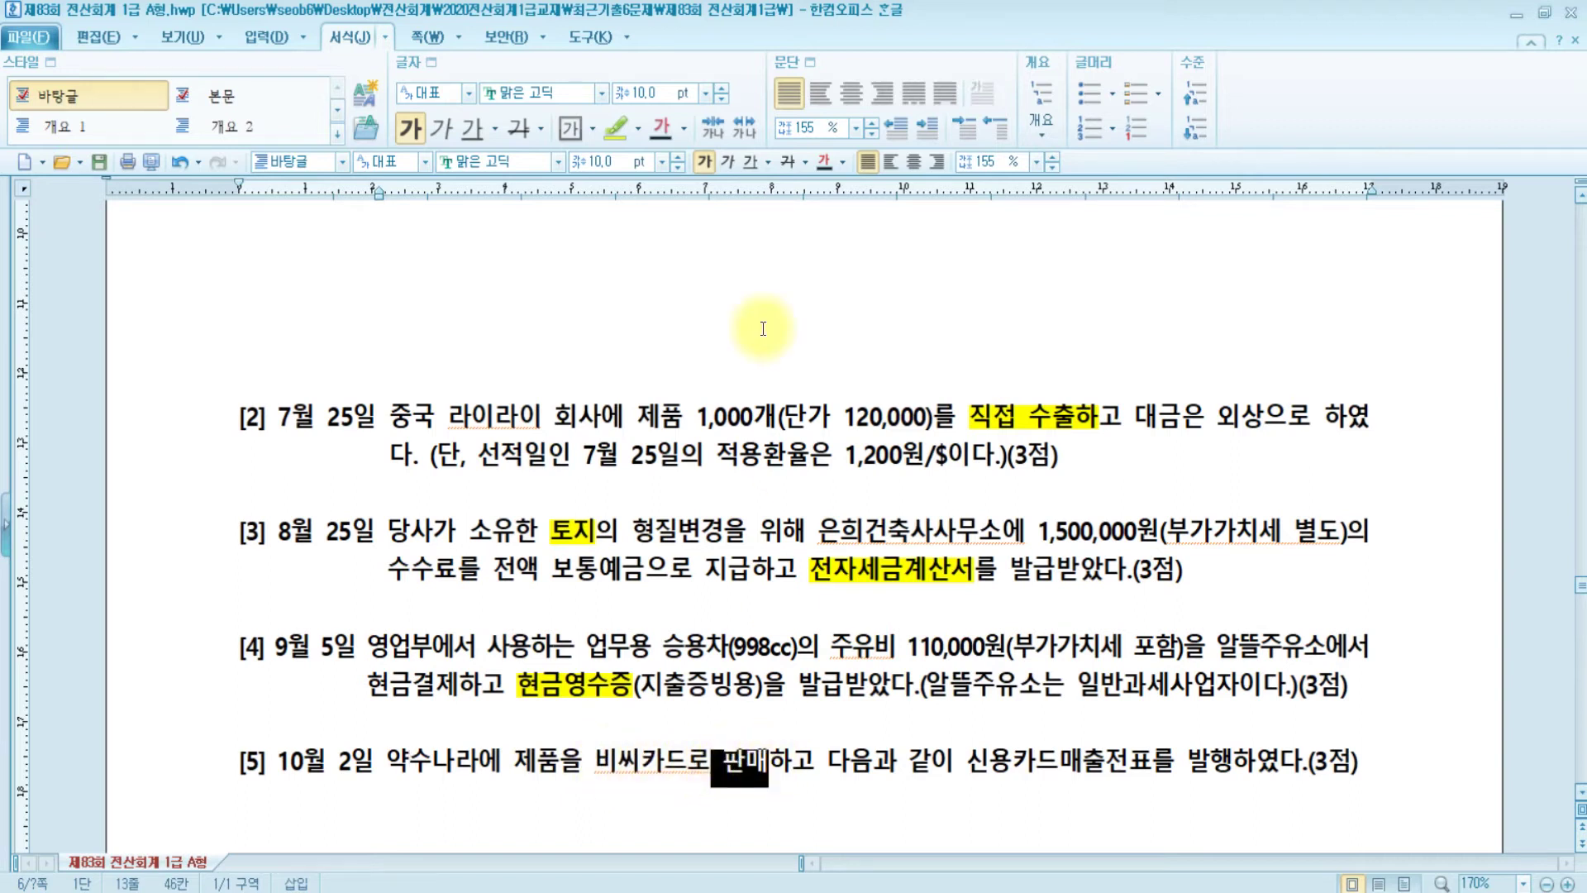
click(617, 129)
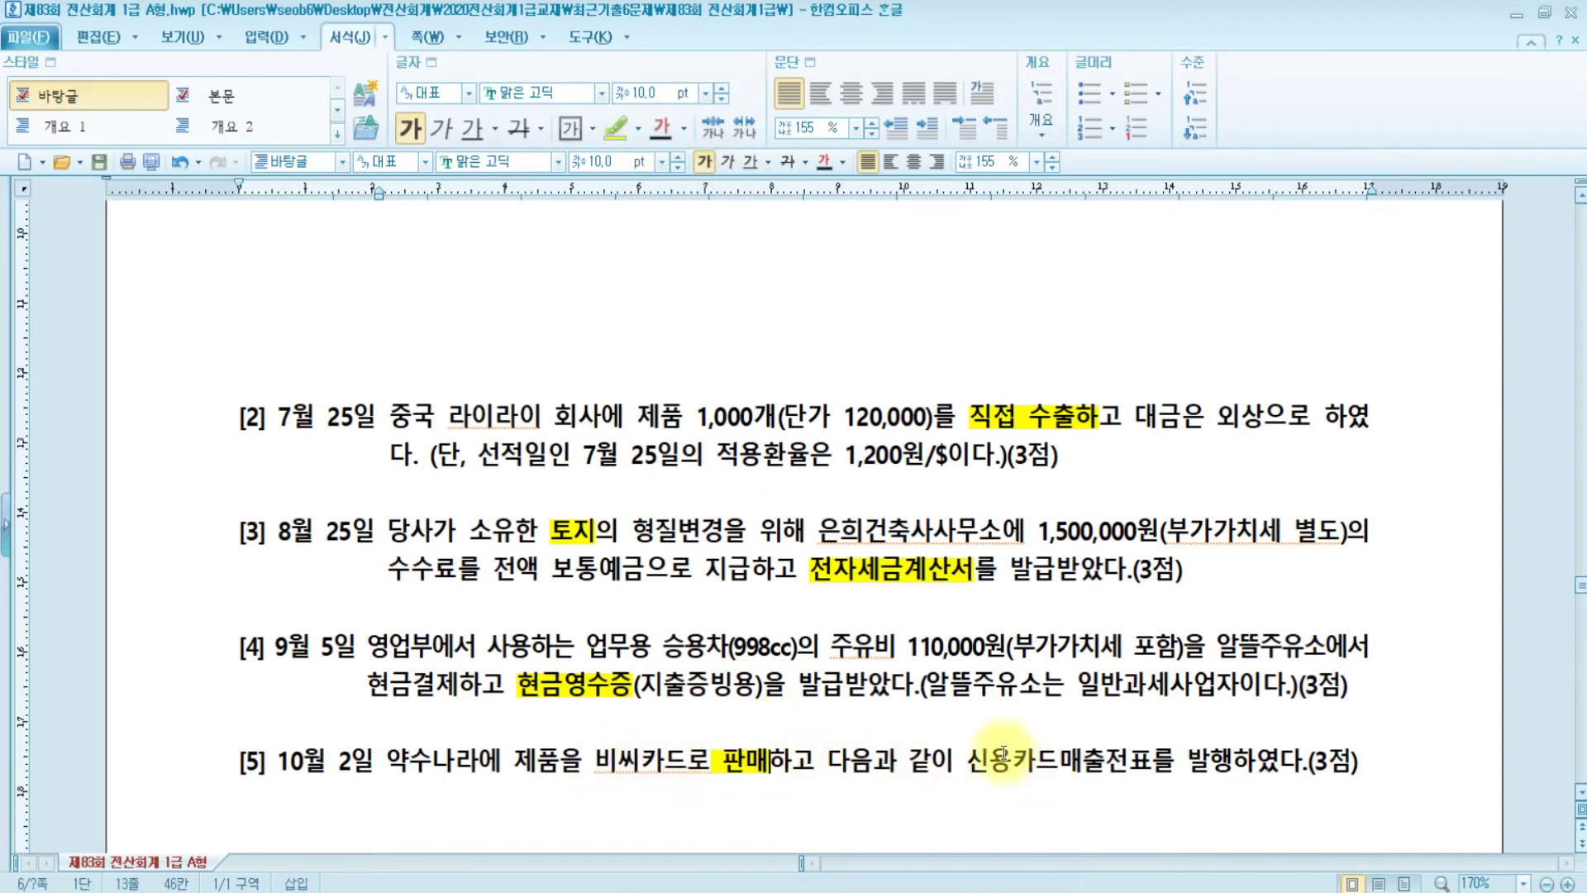
drag(991, 756, 1152, 758)
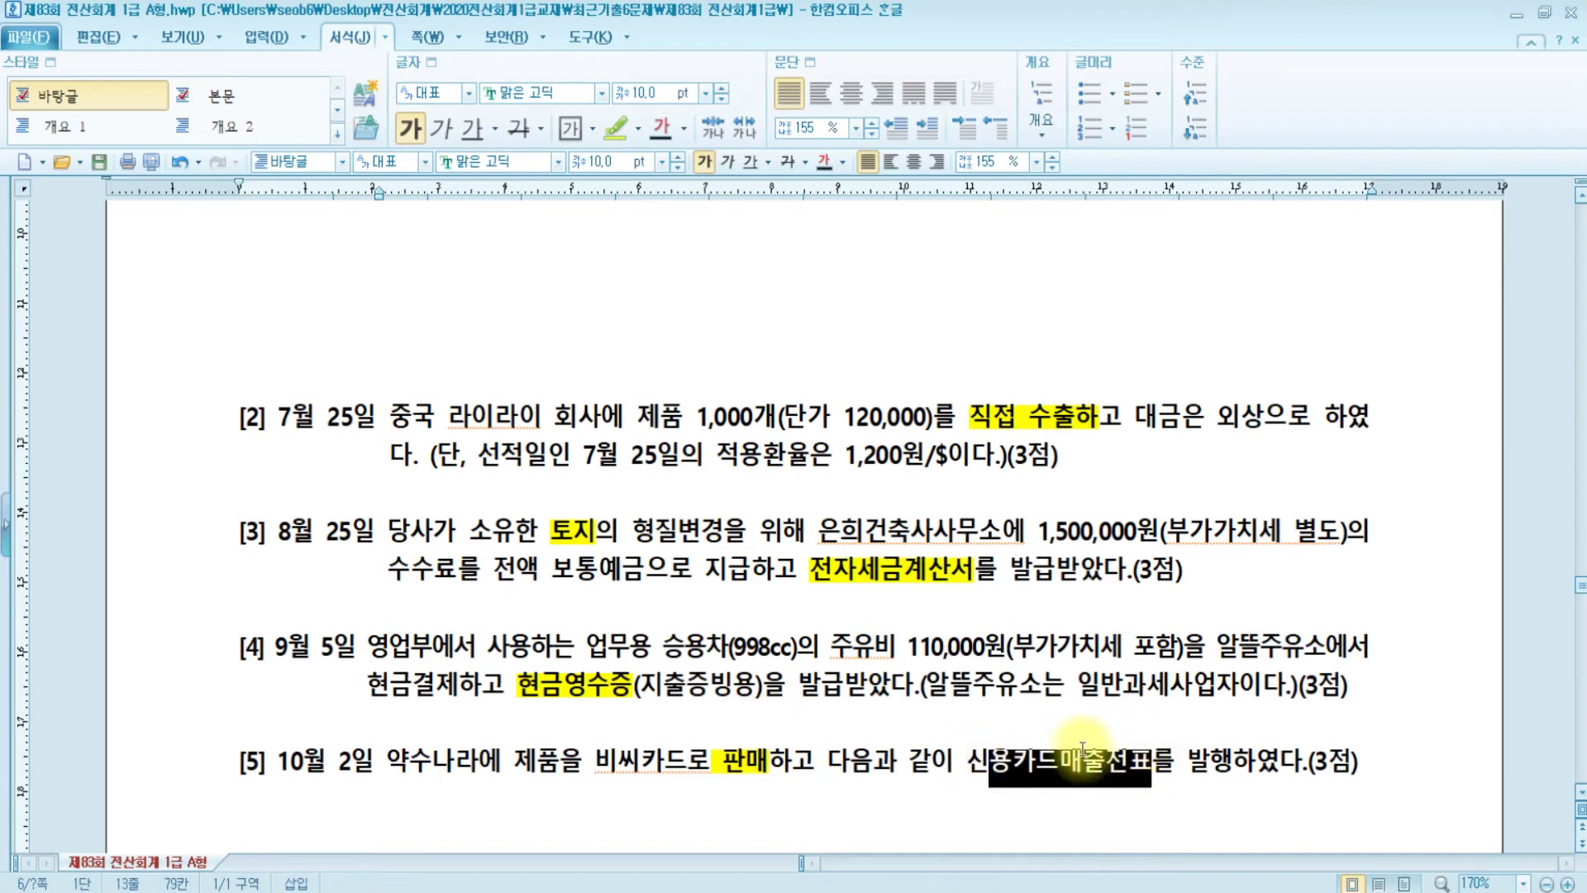
drag(955, 759, 1186, 759)
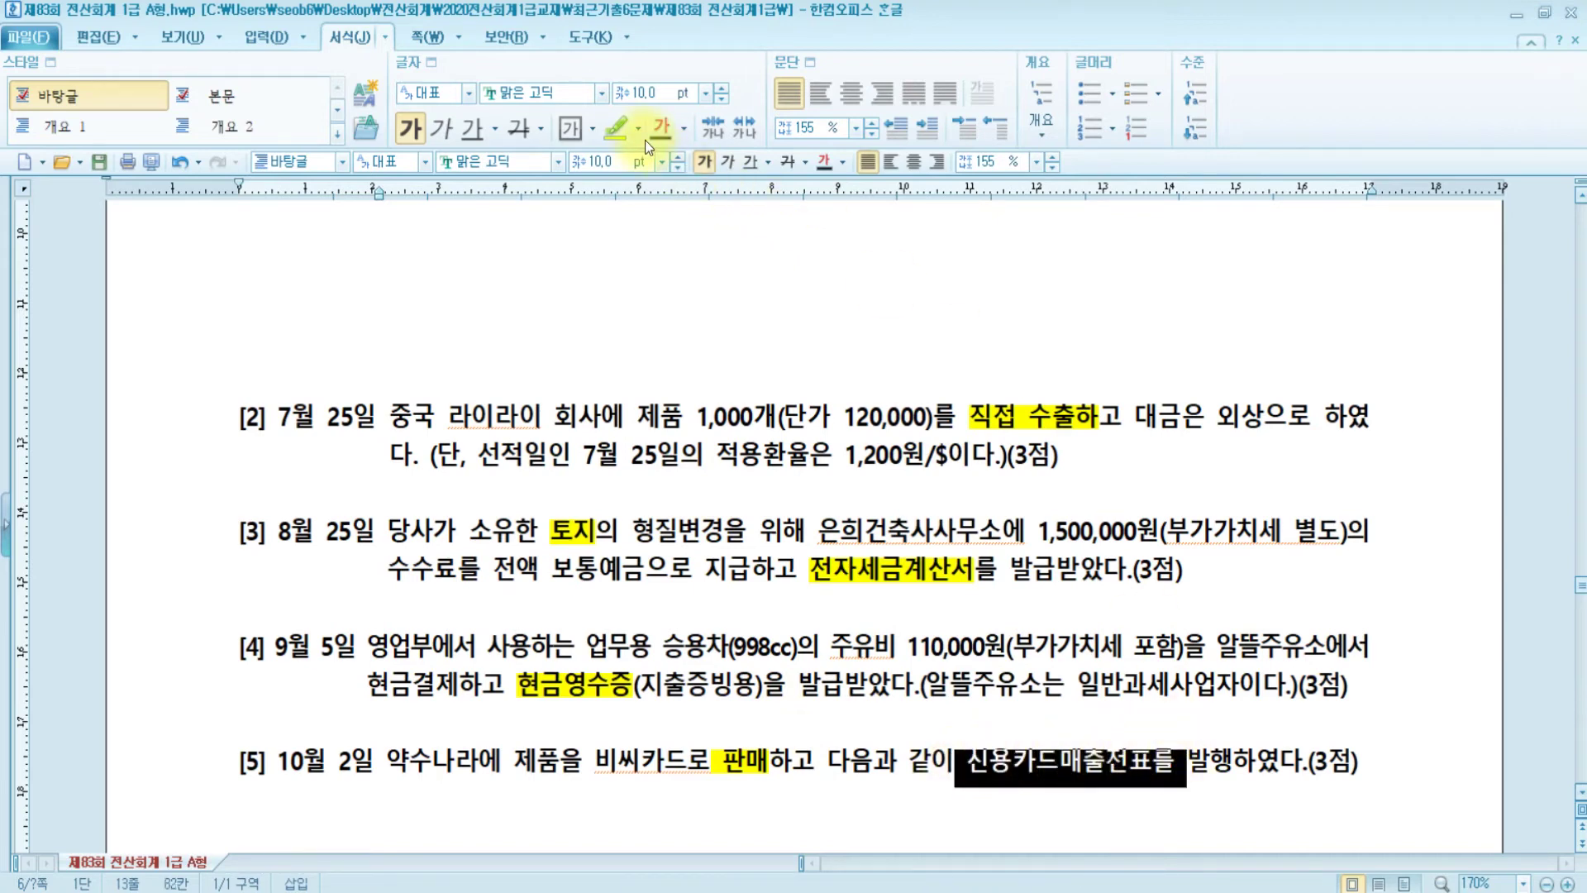
click(620, 131)
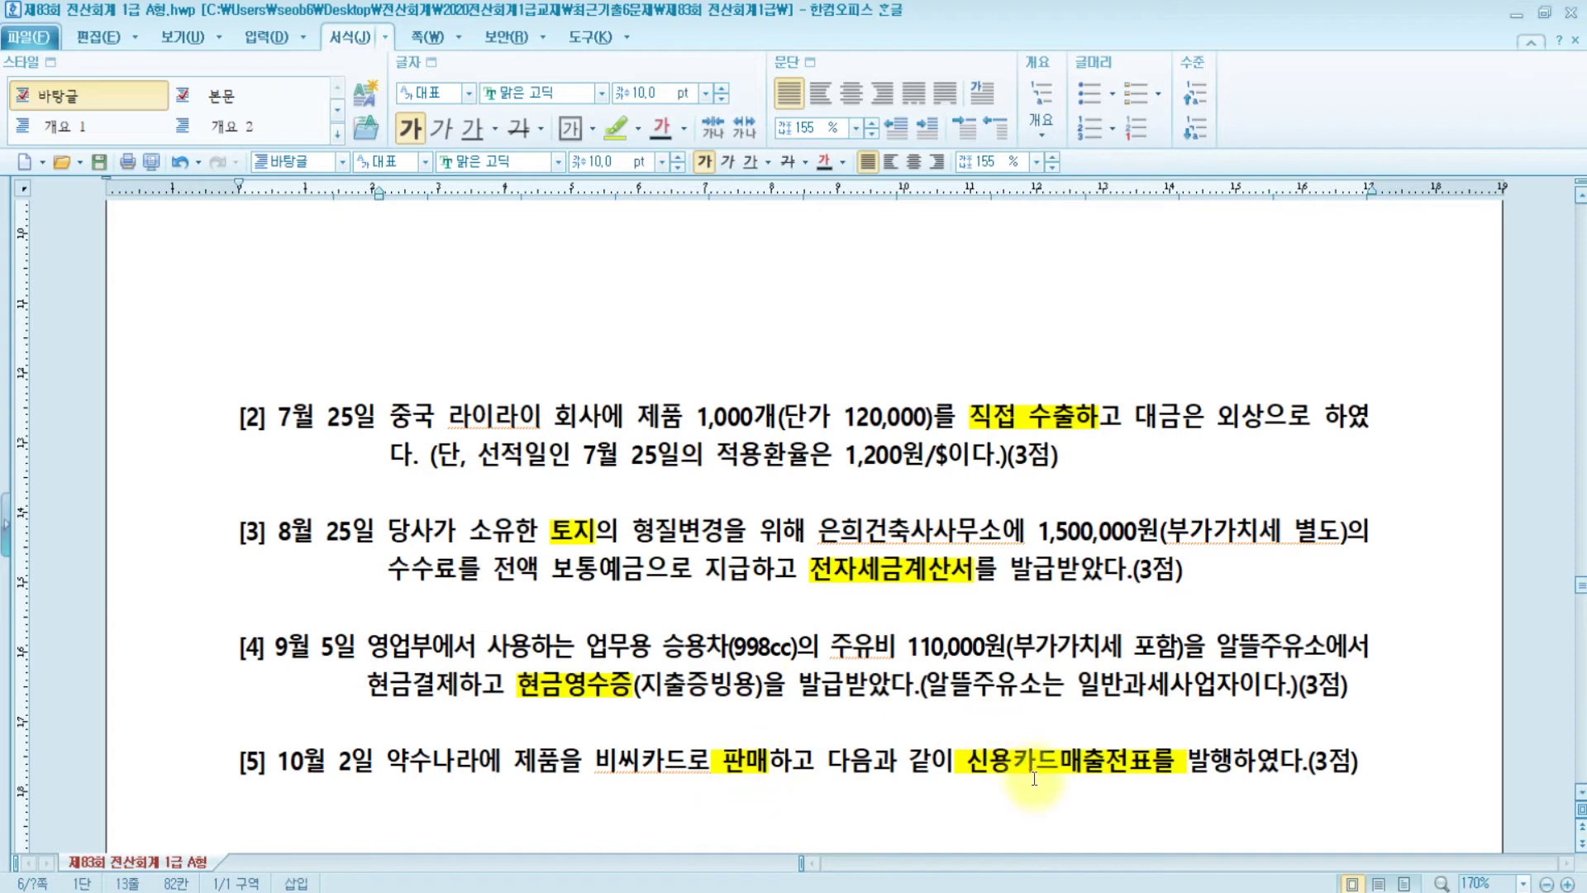
Insert blank lines after question [4] to push question [5] onto the page with its credit card slip.
scroll(1032, 774, down, 5)
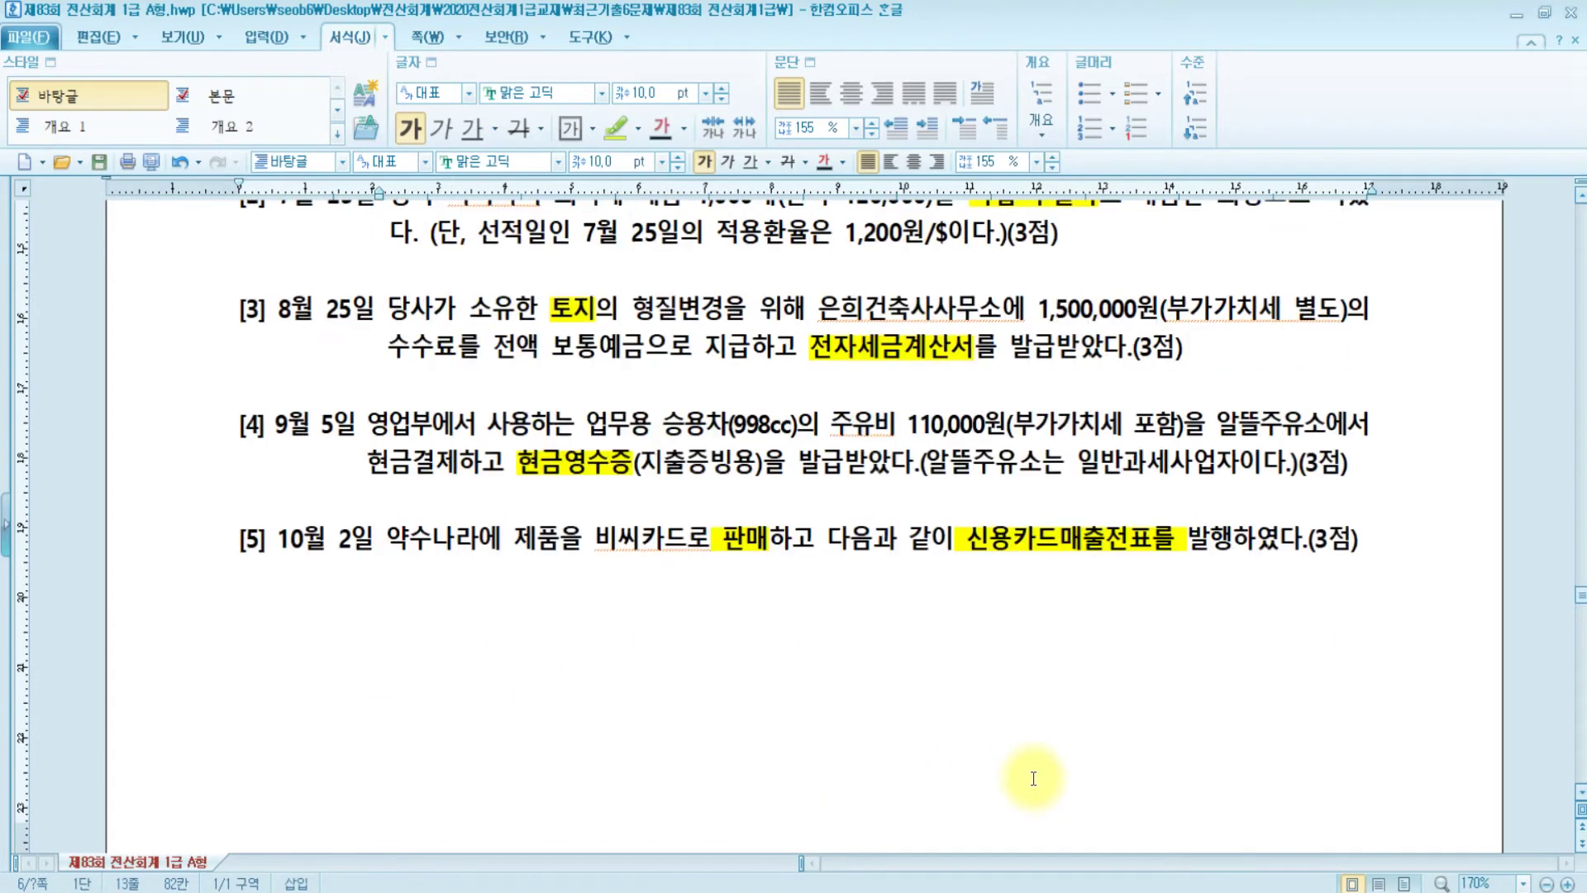
scroll(1032, 778, up, 6)
click(1362, 703)
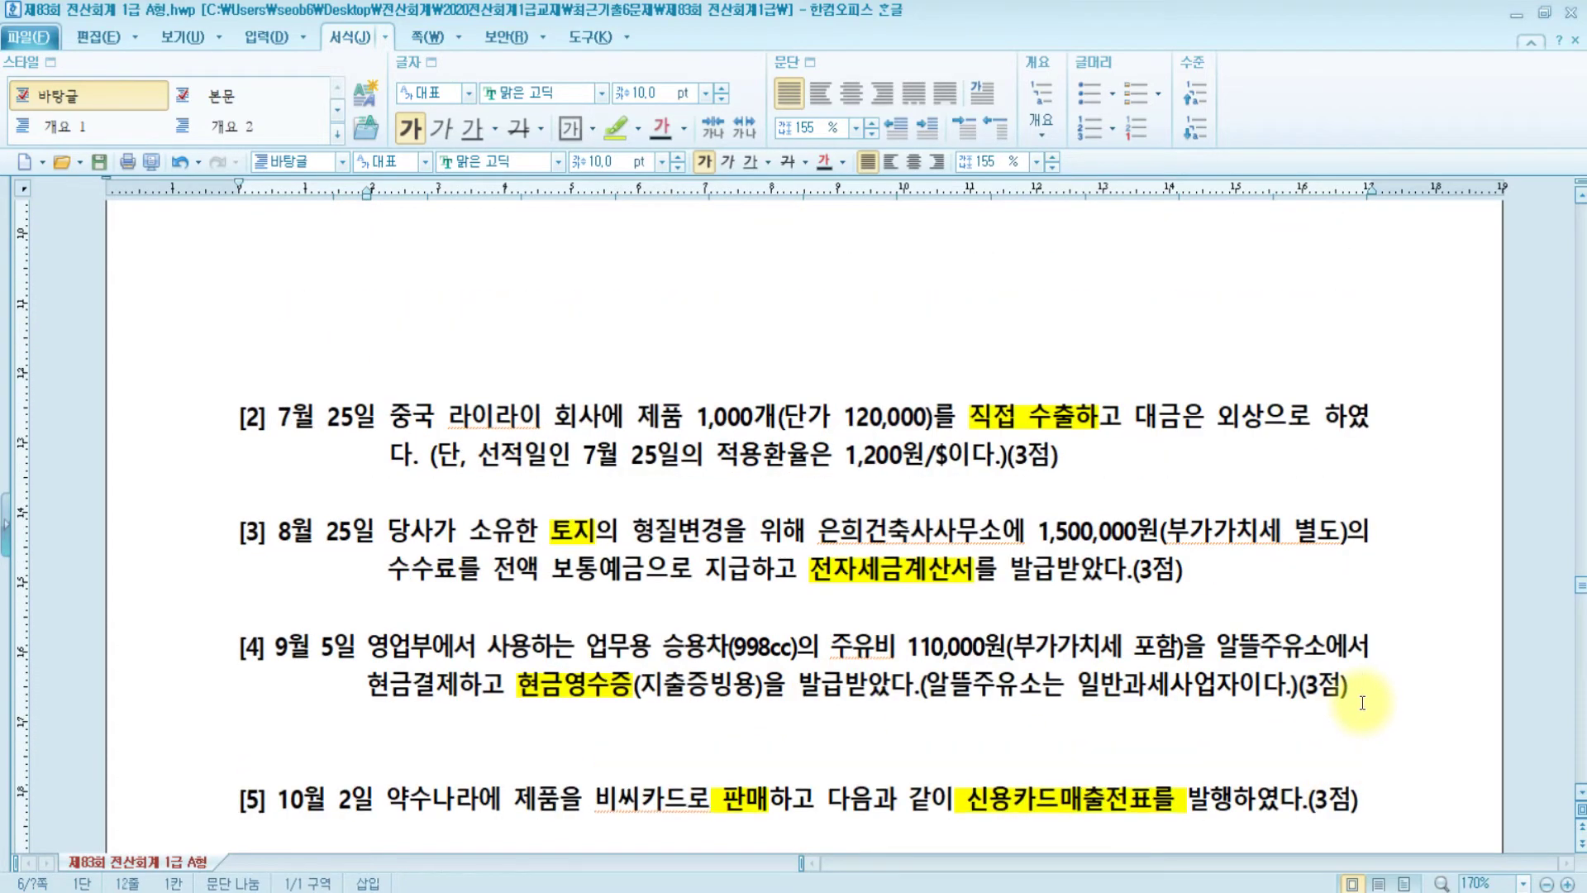
key(Return)
key(Return)
key(Return)
key(Return)
key(Return)
key(Return)
key(Return)
key(Return)
key(Return)
key(Return)
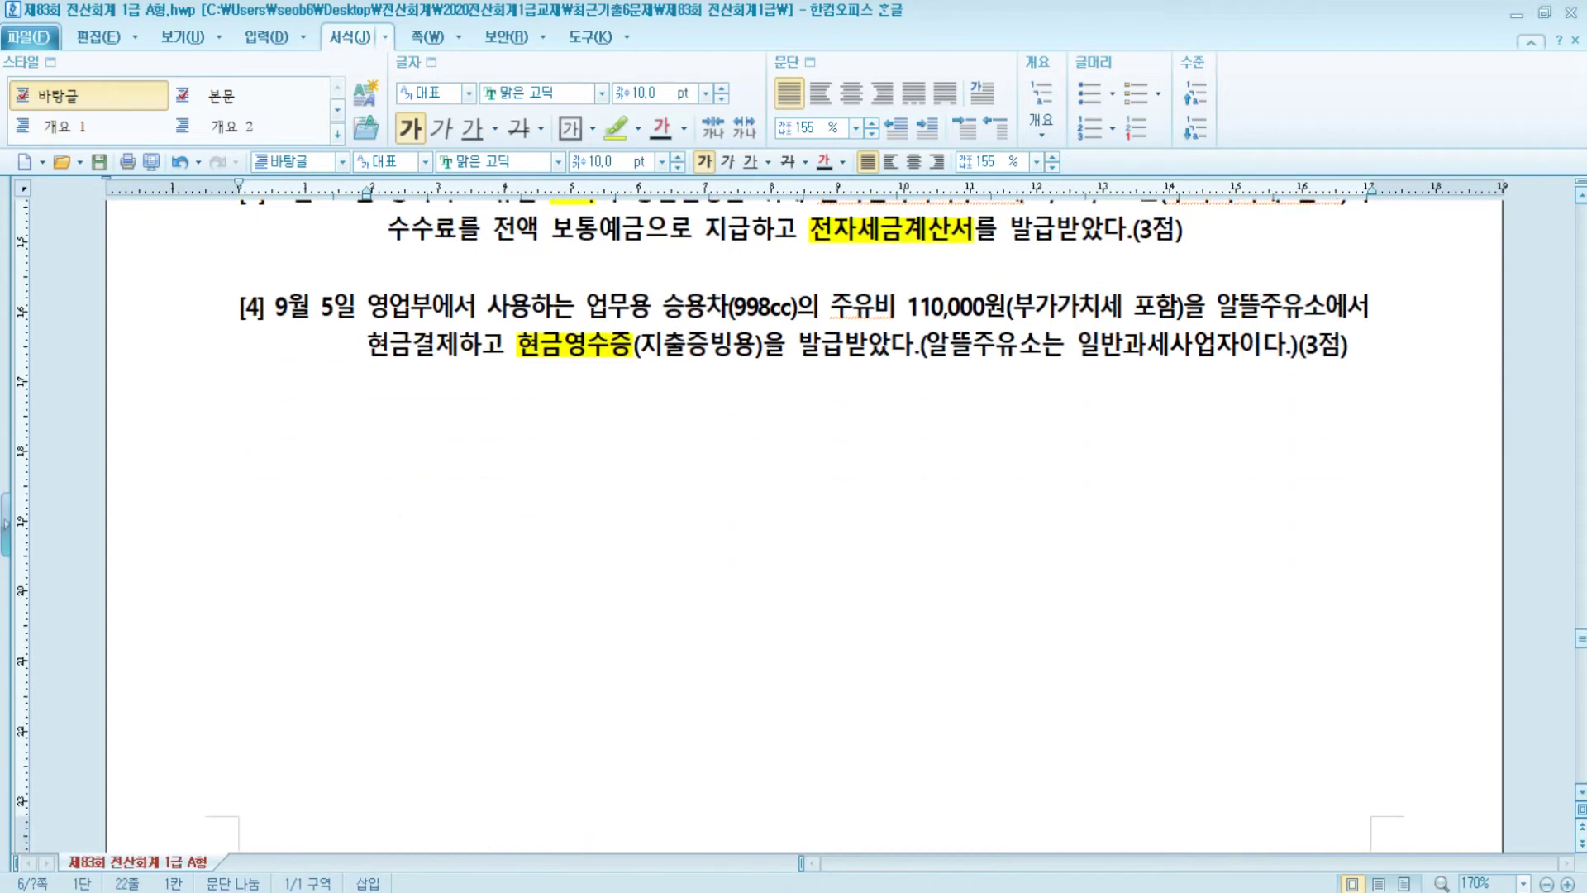
Examine the credit card slip in question [5], checking its card company, supply amount, VAT and total.
scroll(1199, 397, down, 10)
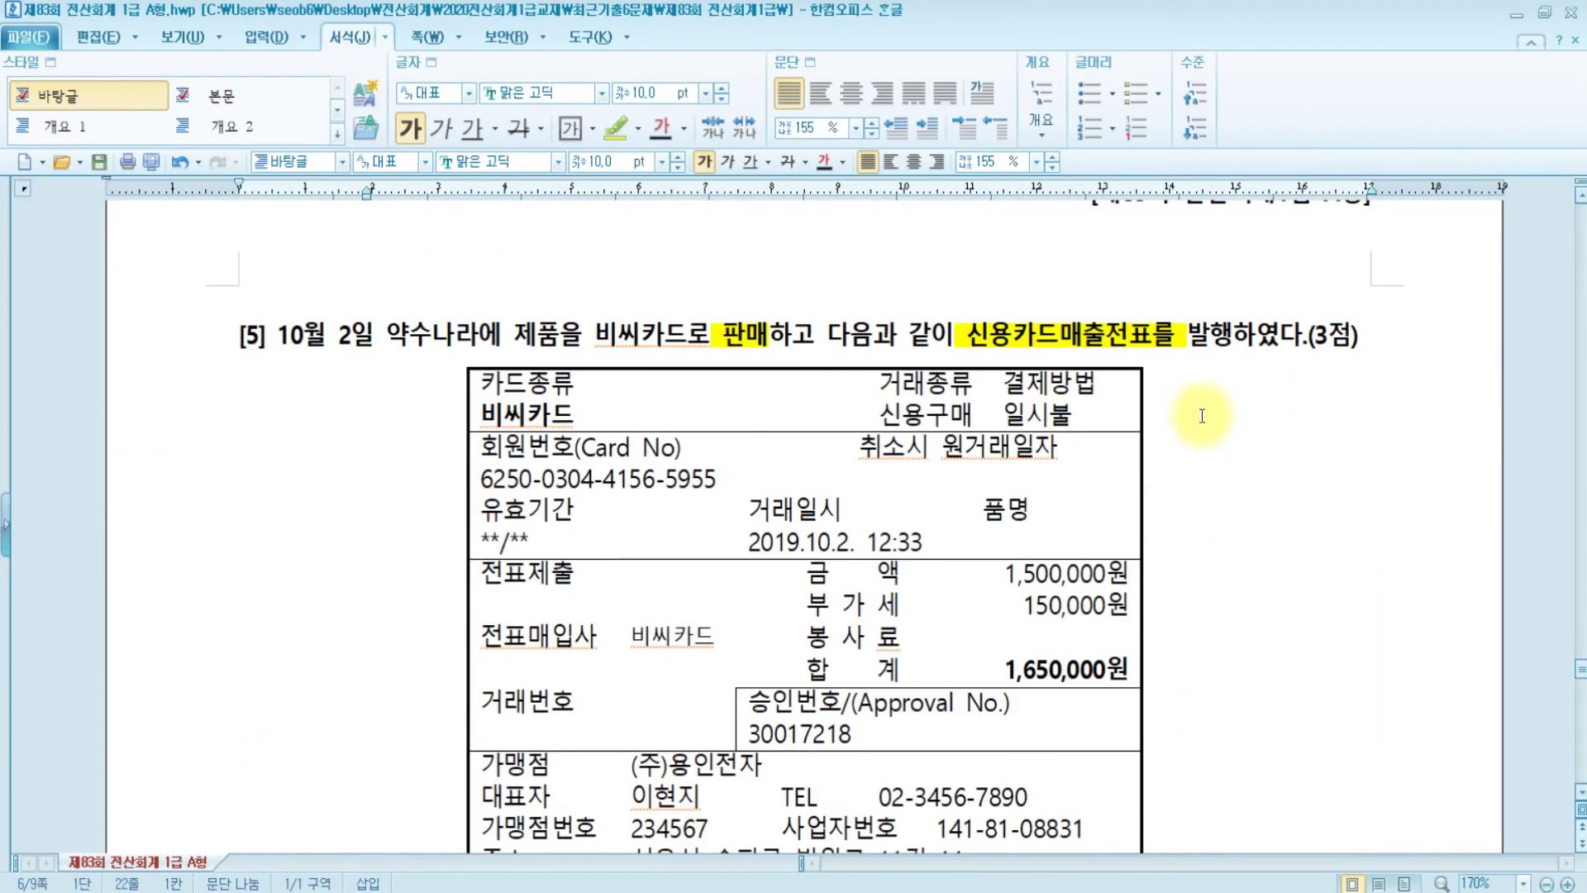
scroll(972, 447, down, 3)
scroll(971, 447, up, 3)
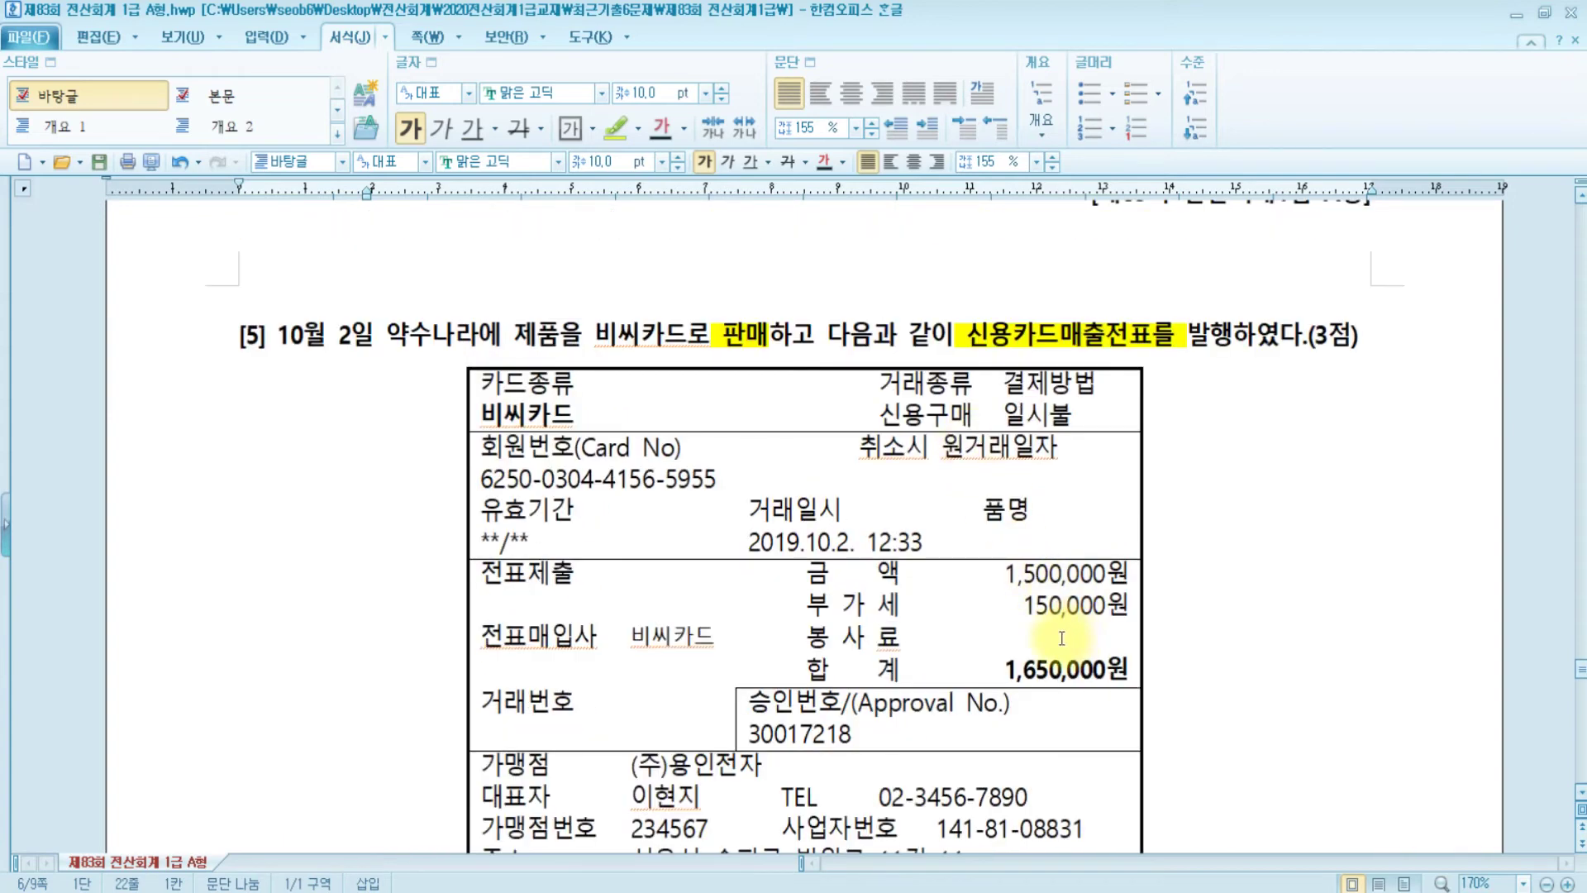
click(1046, 607)
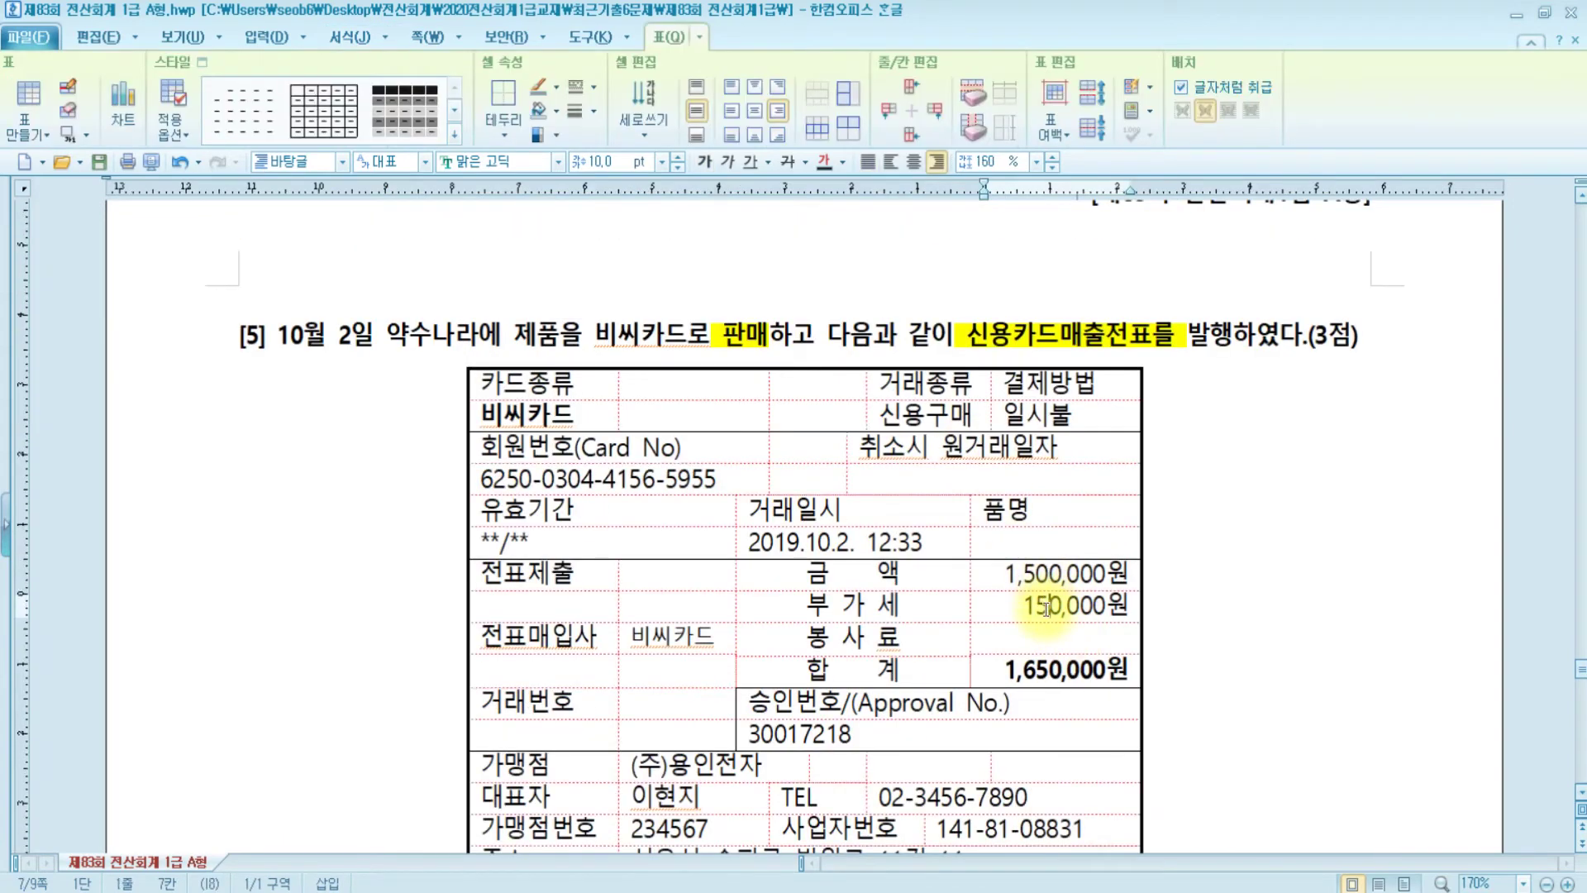
click(1050, 670)
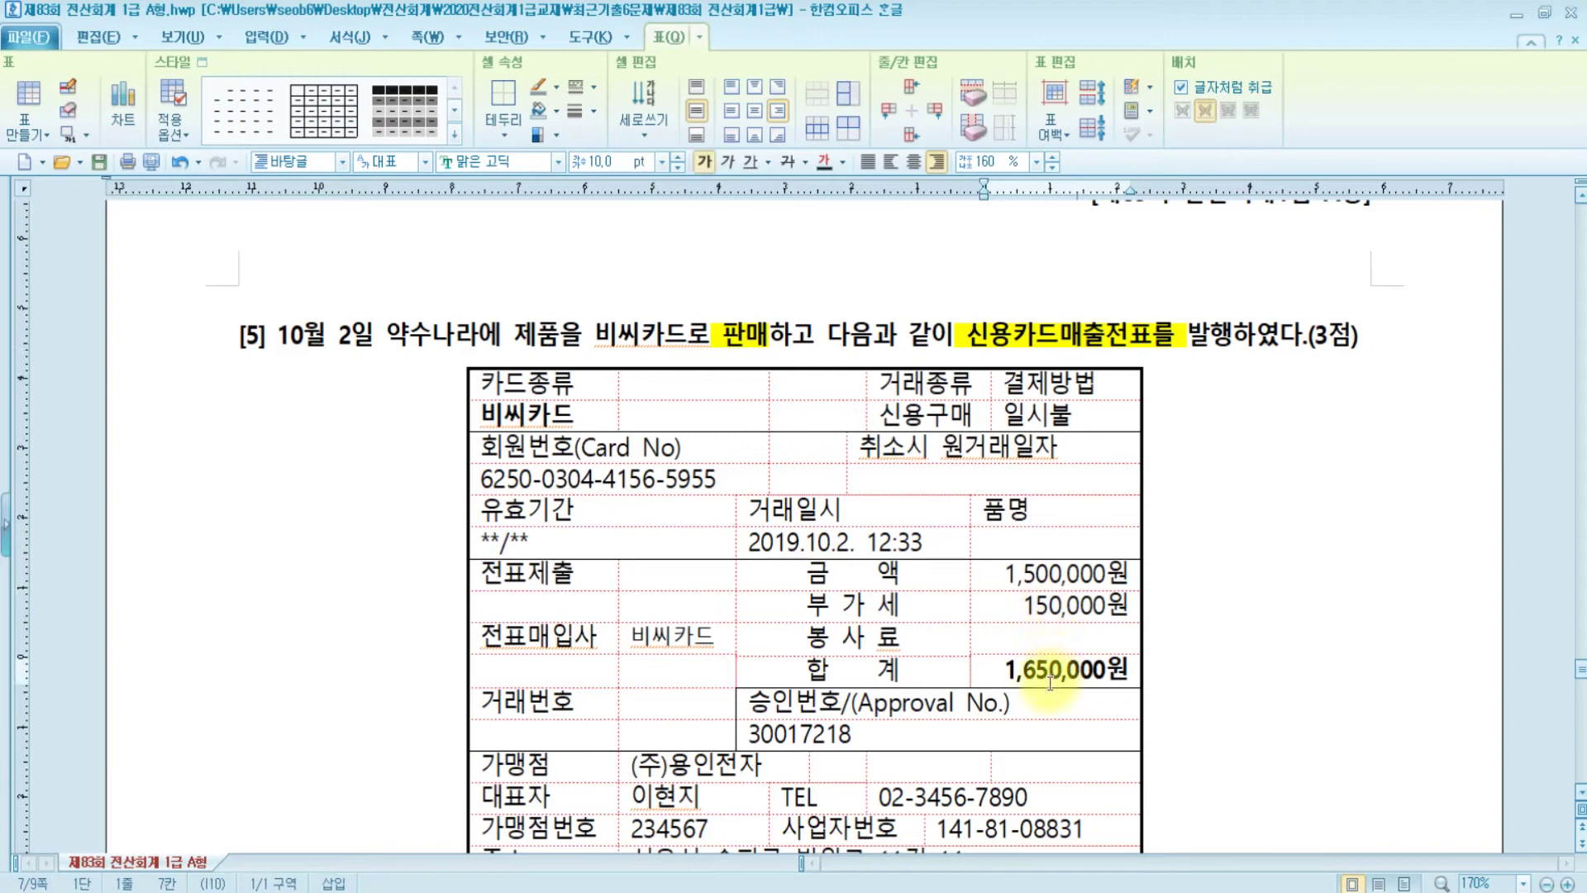
scroll(1242, 666, down, 4)
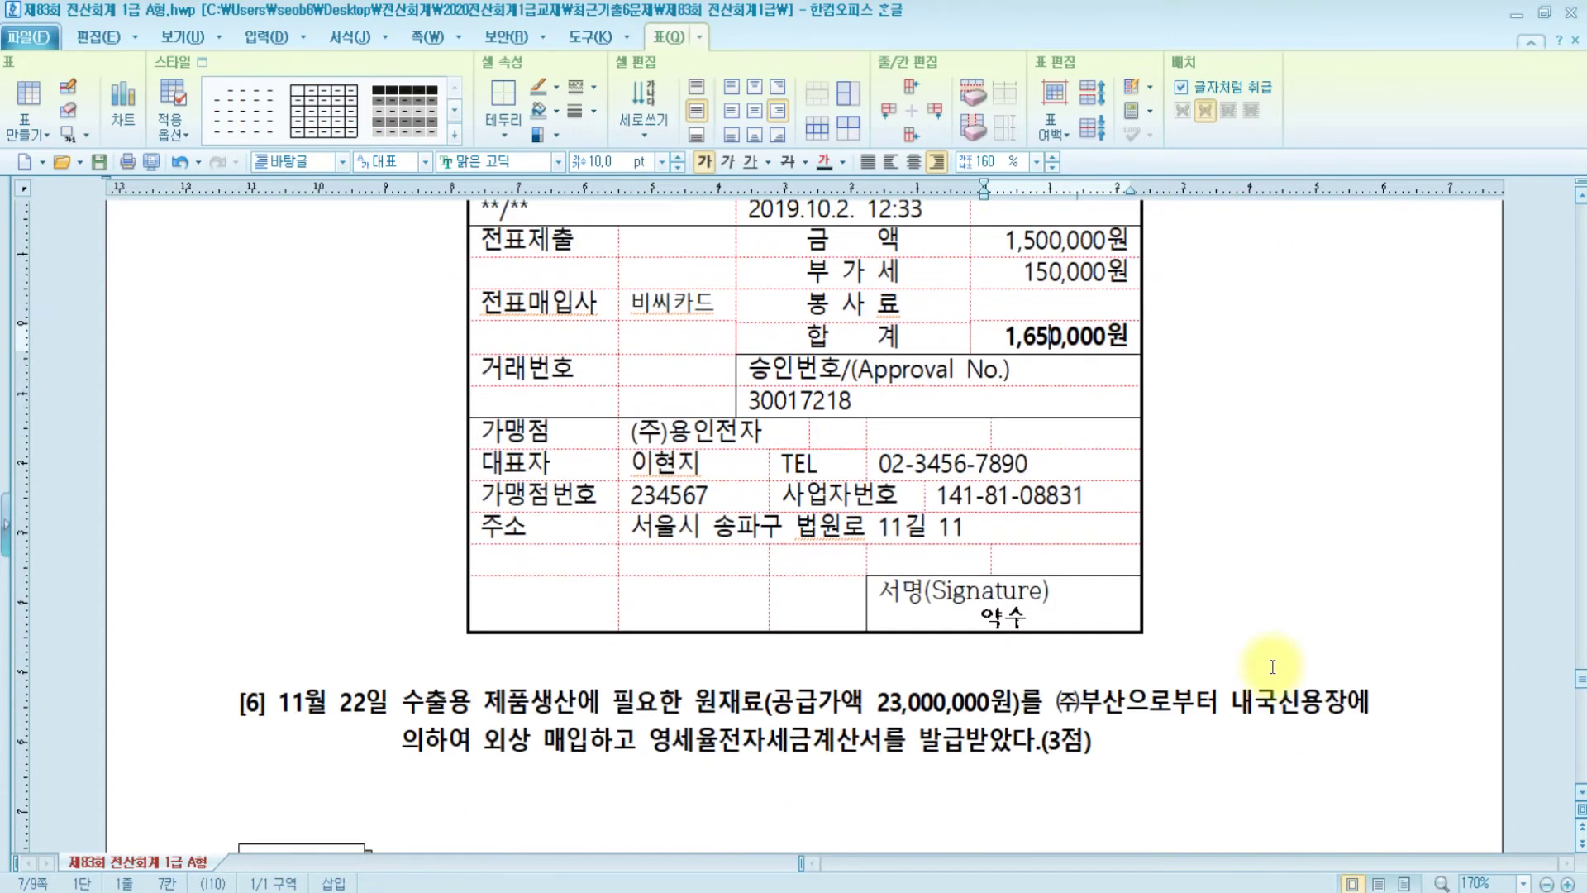
scroll(1273, 666, up, 3)
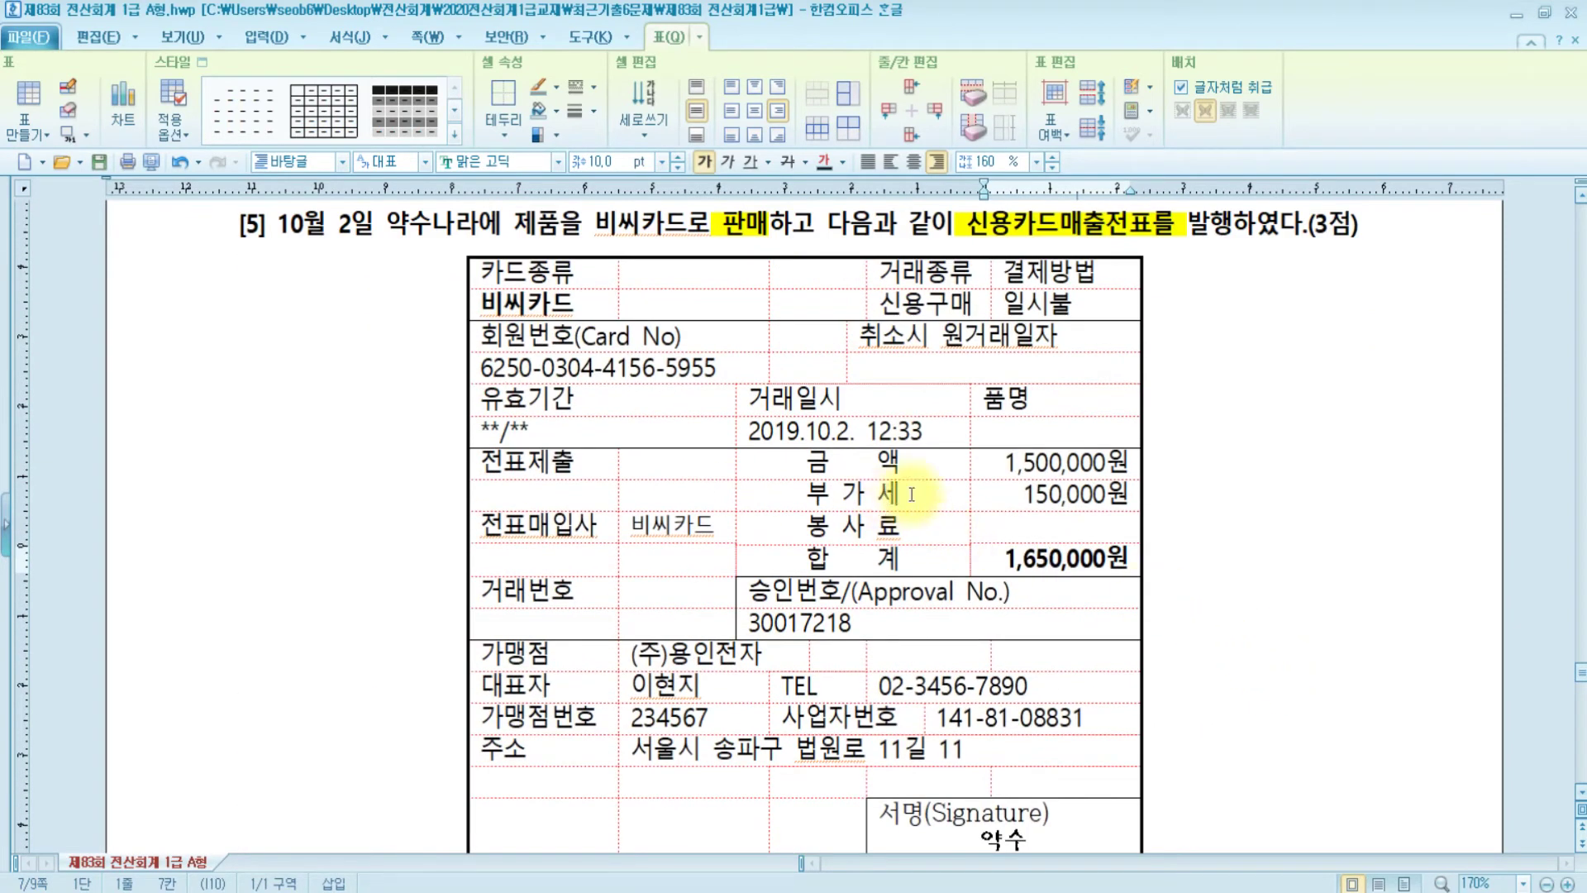
scroll(1314, 570, up, 3)
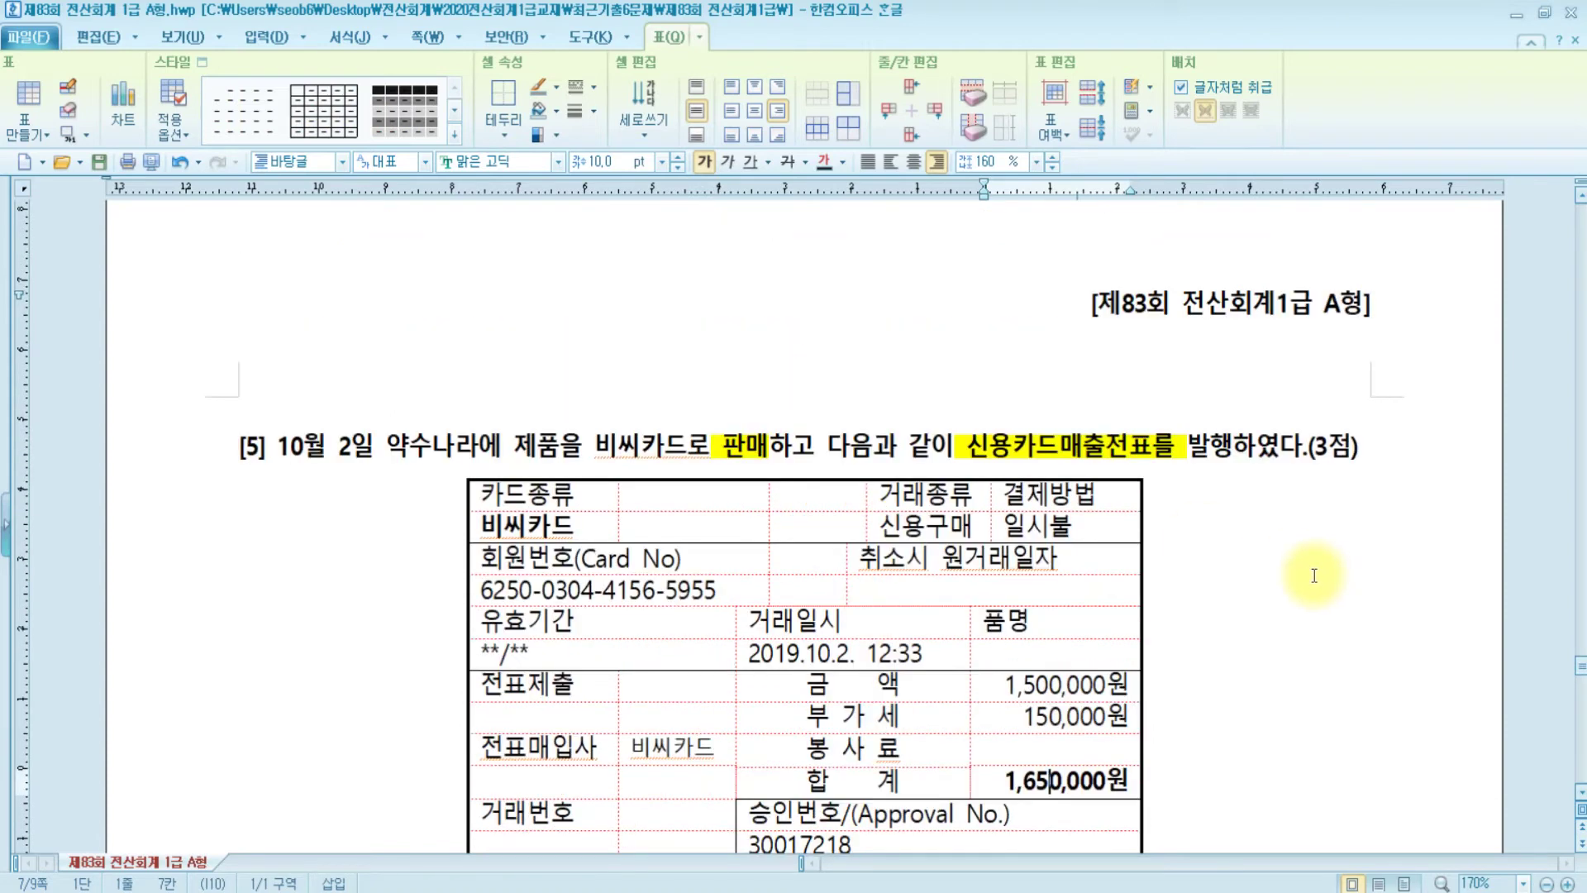
scroll(1315, 583, up, 3)
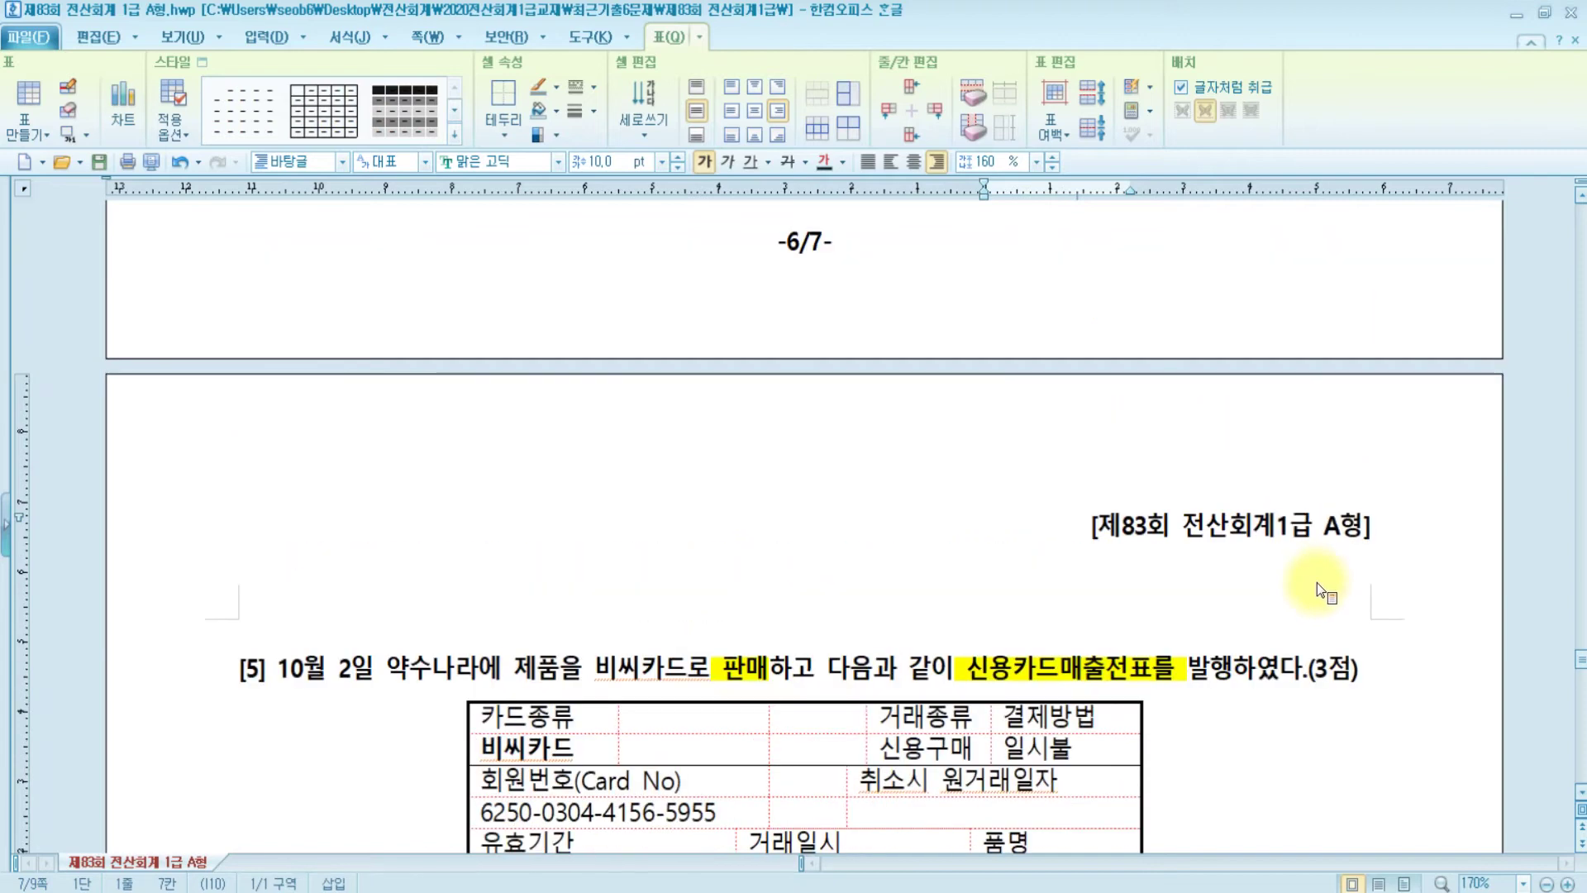
Switch to KcLep's 매입매출전표입력 and start an October 2 entry with type 17.카과.
key(alt+Tab)
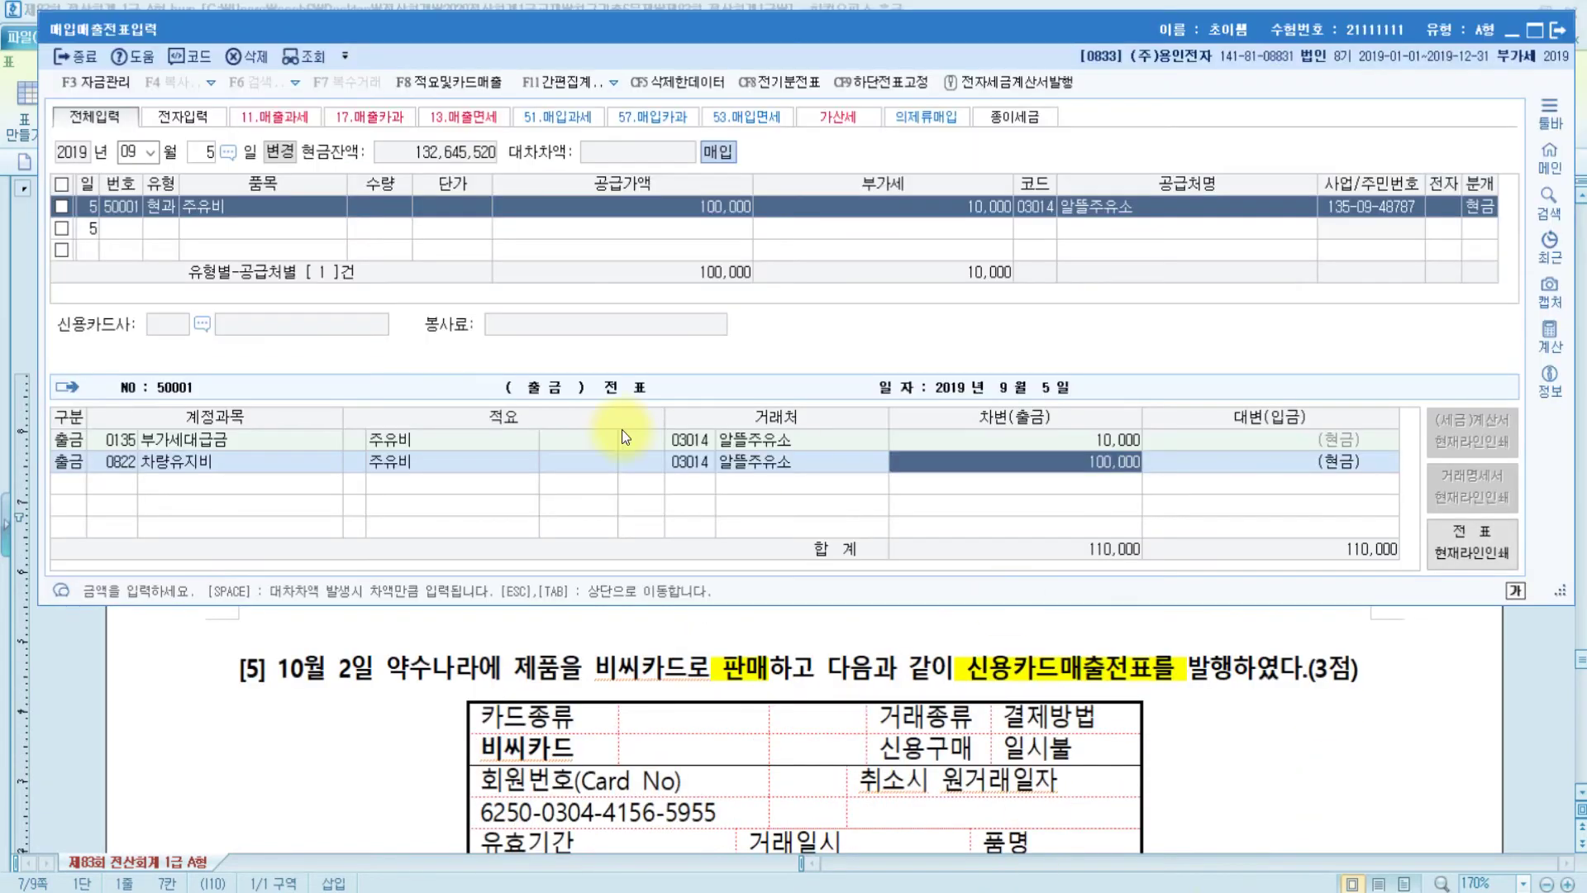
key(Escape)
key(Escape)
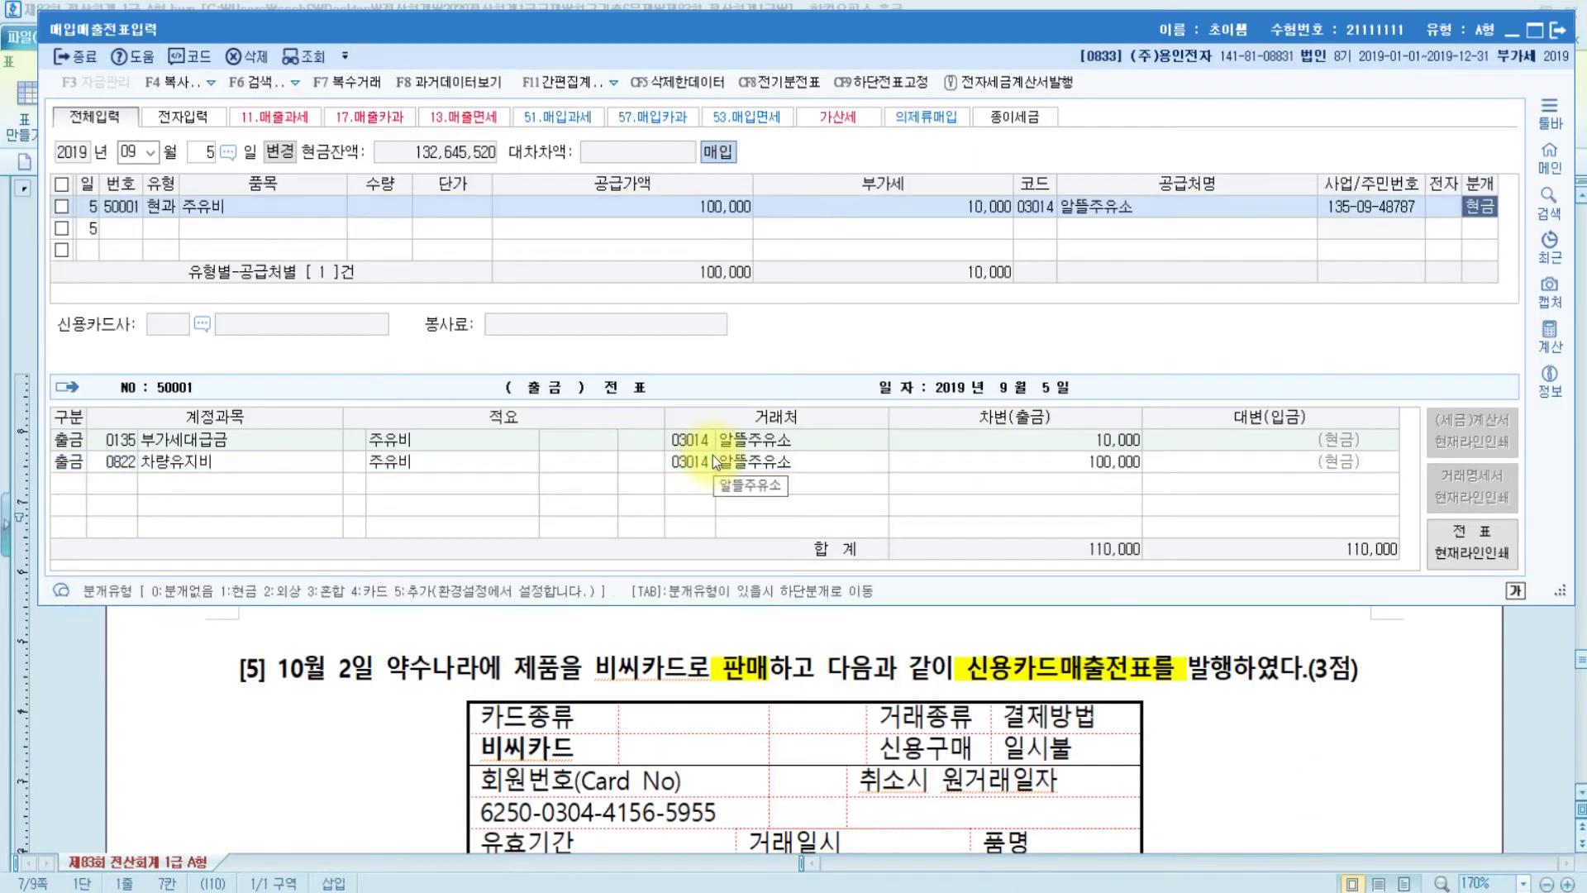
text(10)
key(Return)
text(2)
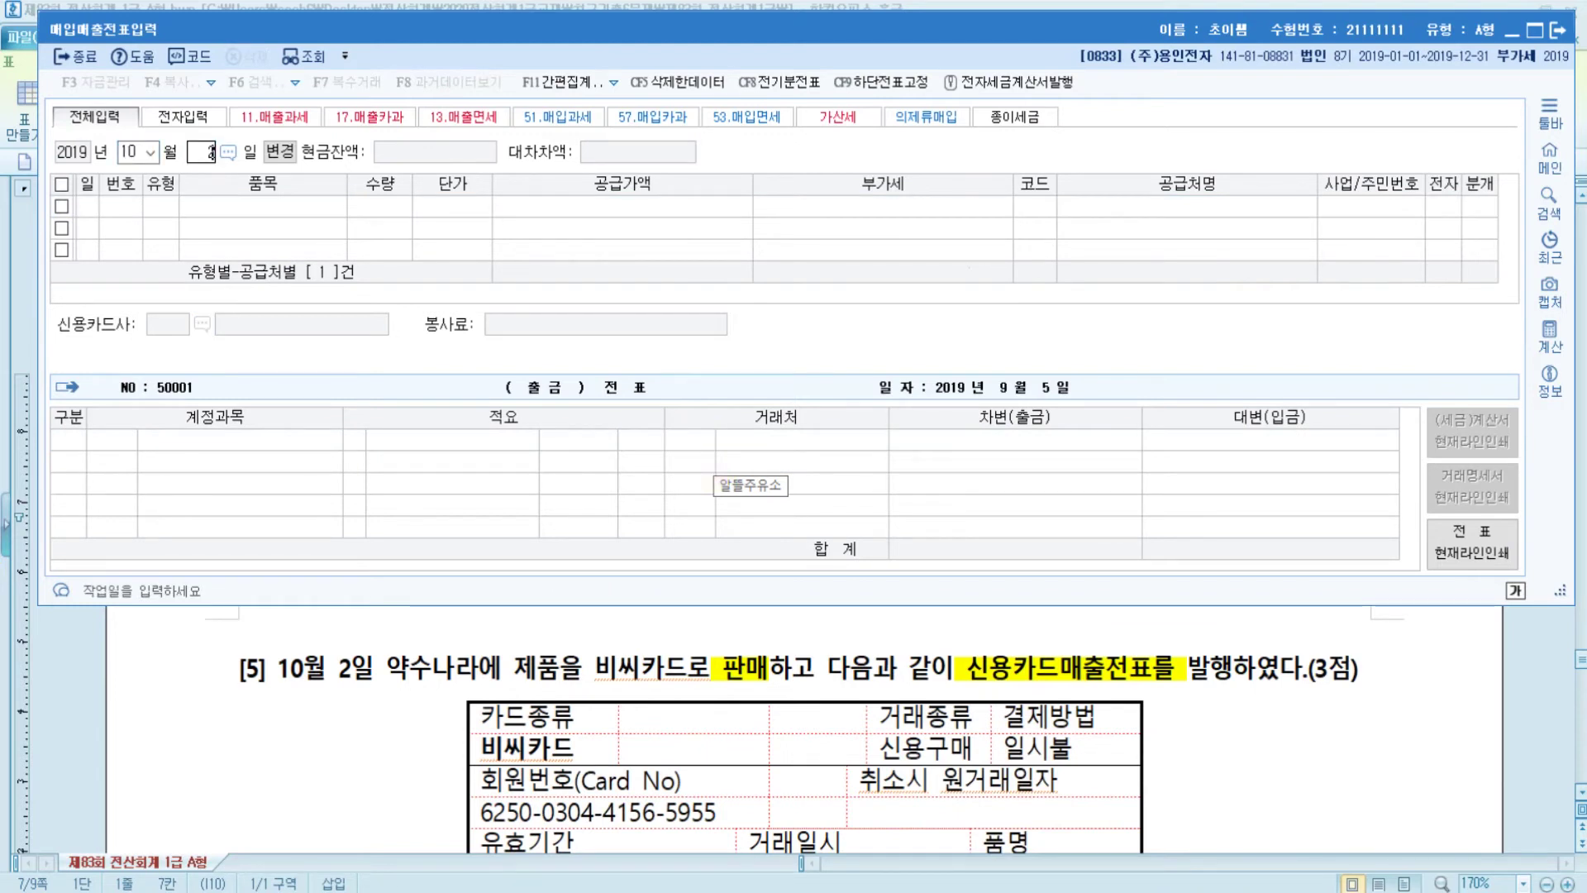
key(Return)
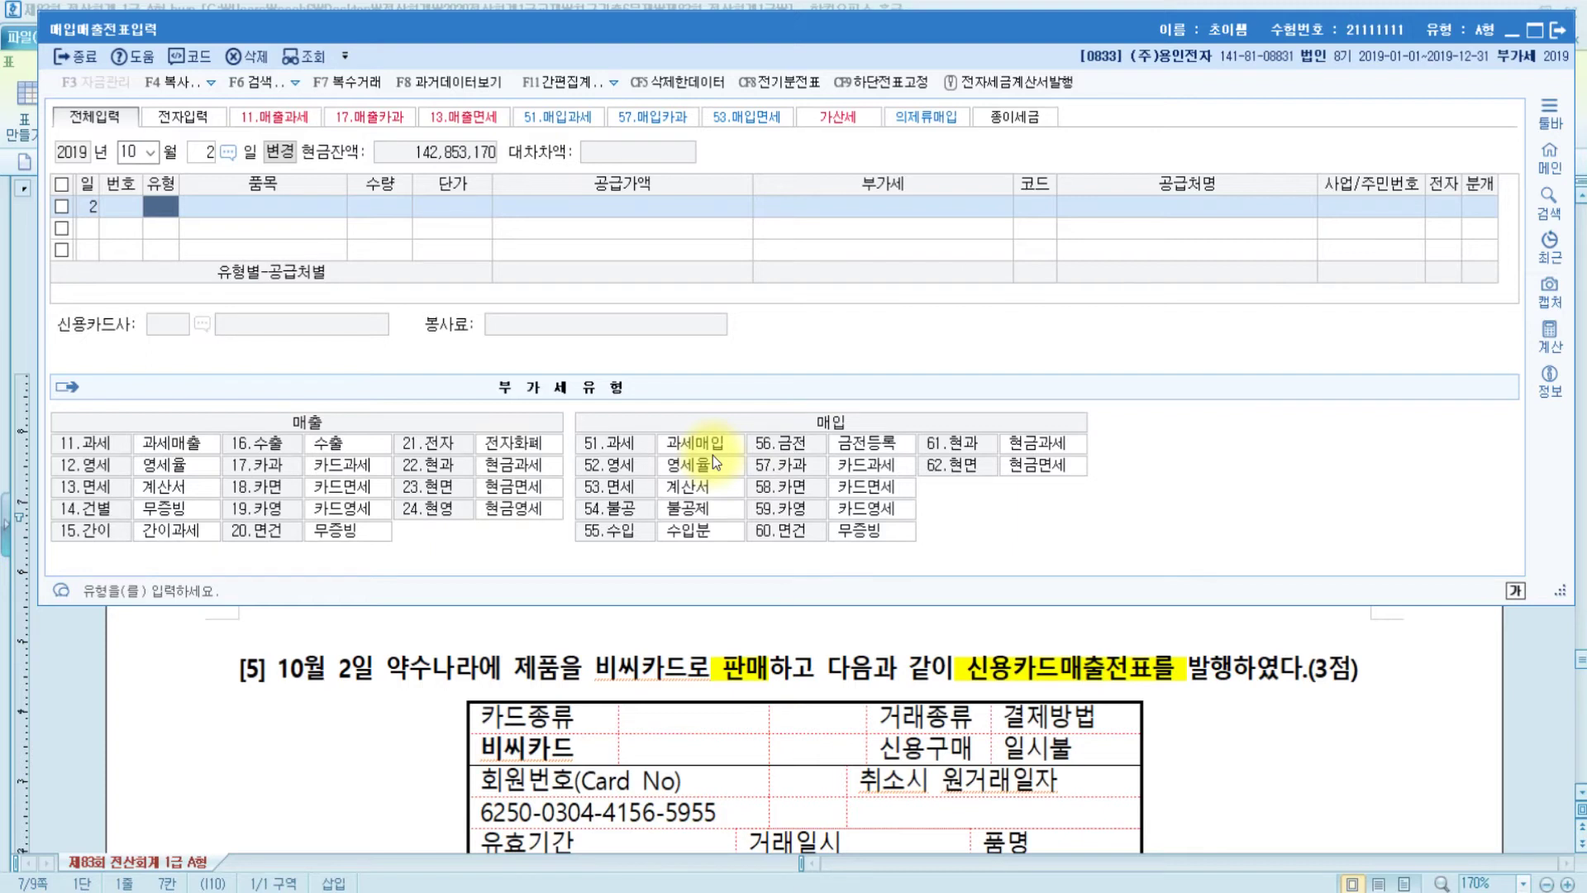
click(264, 473)
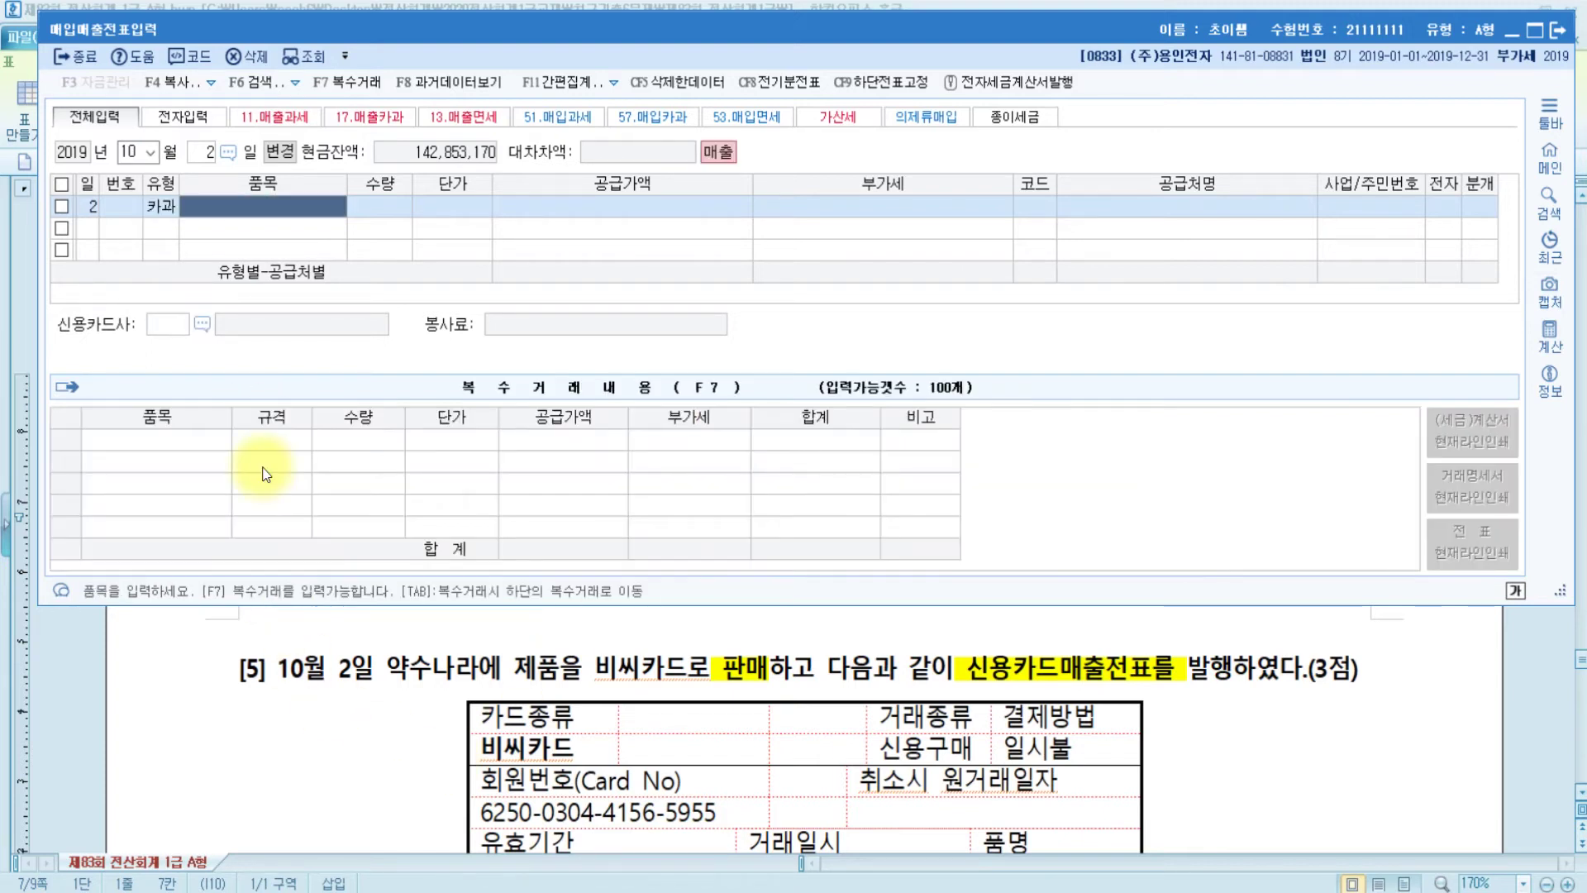
Enter 제품 as the item and the VAT-inclusive amount 1,650,000 under 공급가액 for the card sale.
text(제품)
key(Return)
key(Return)
key(Return)
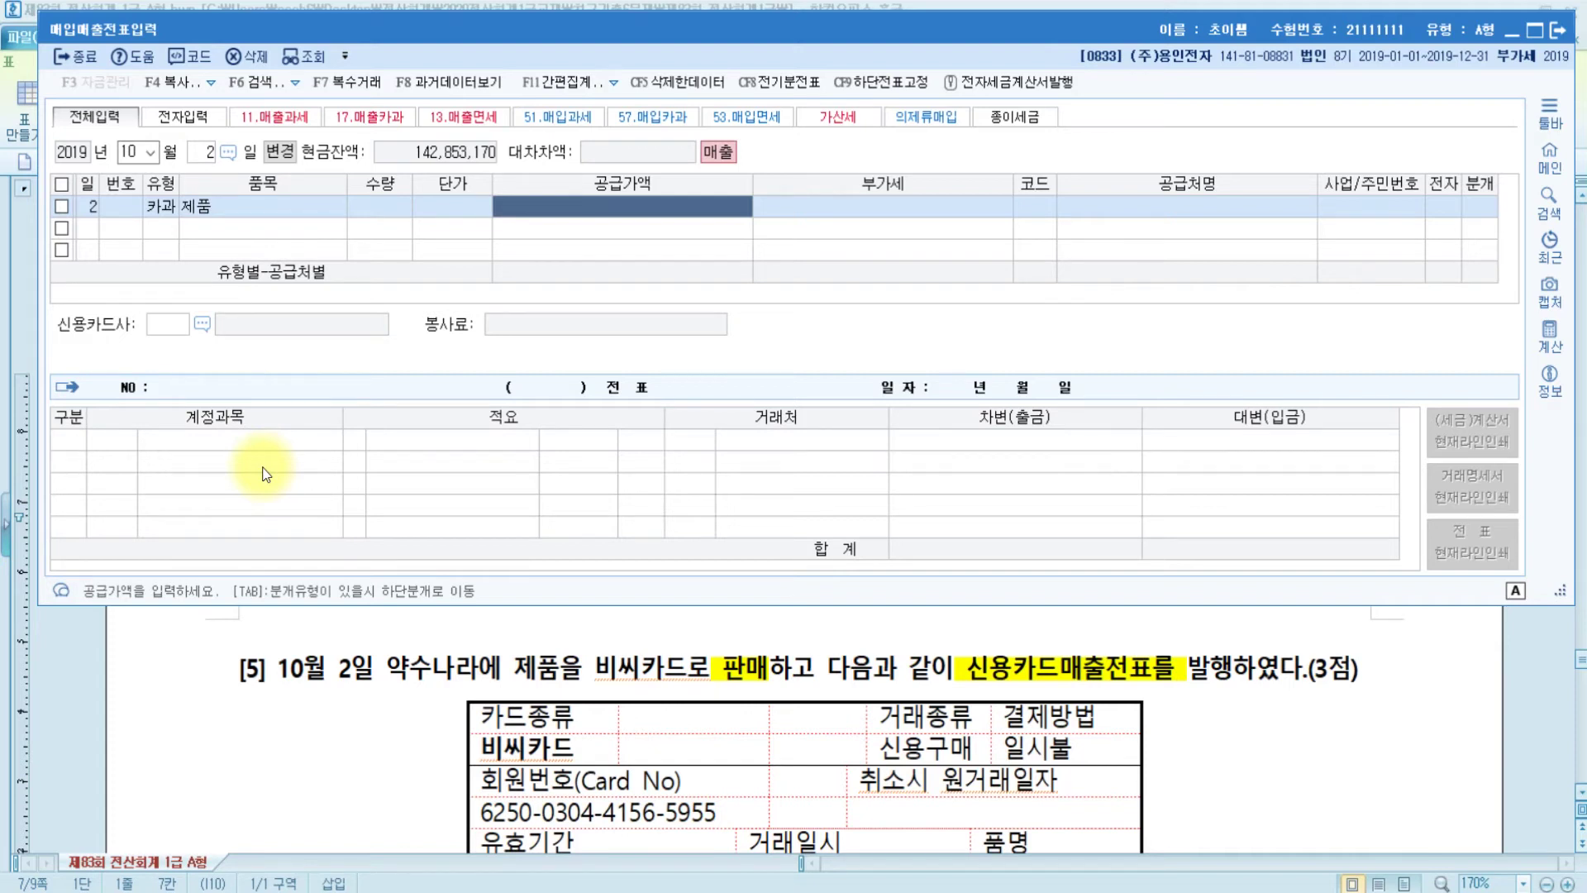
text(1500000)
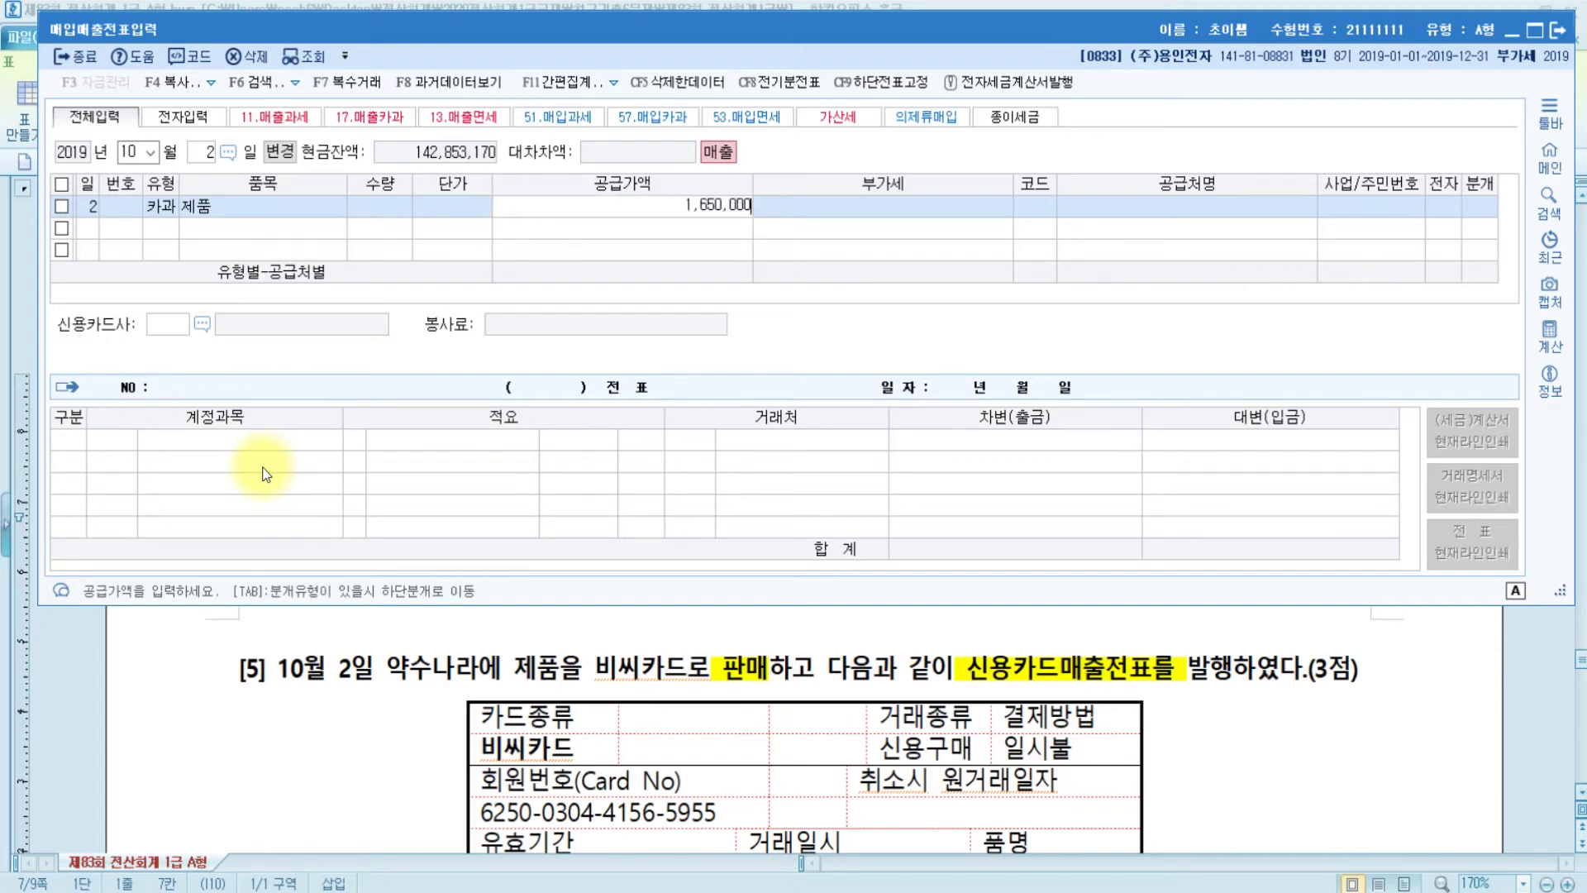
key(Return)
key(Return)
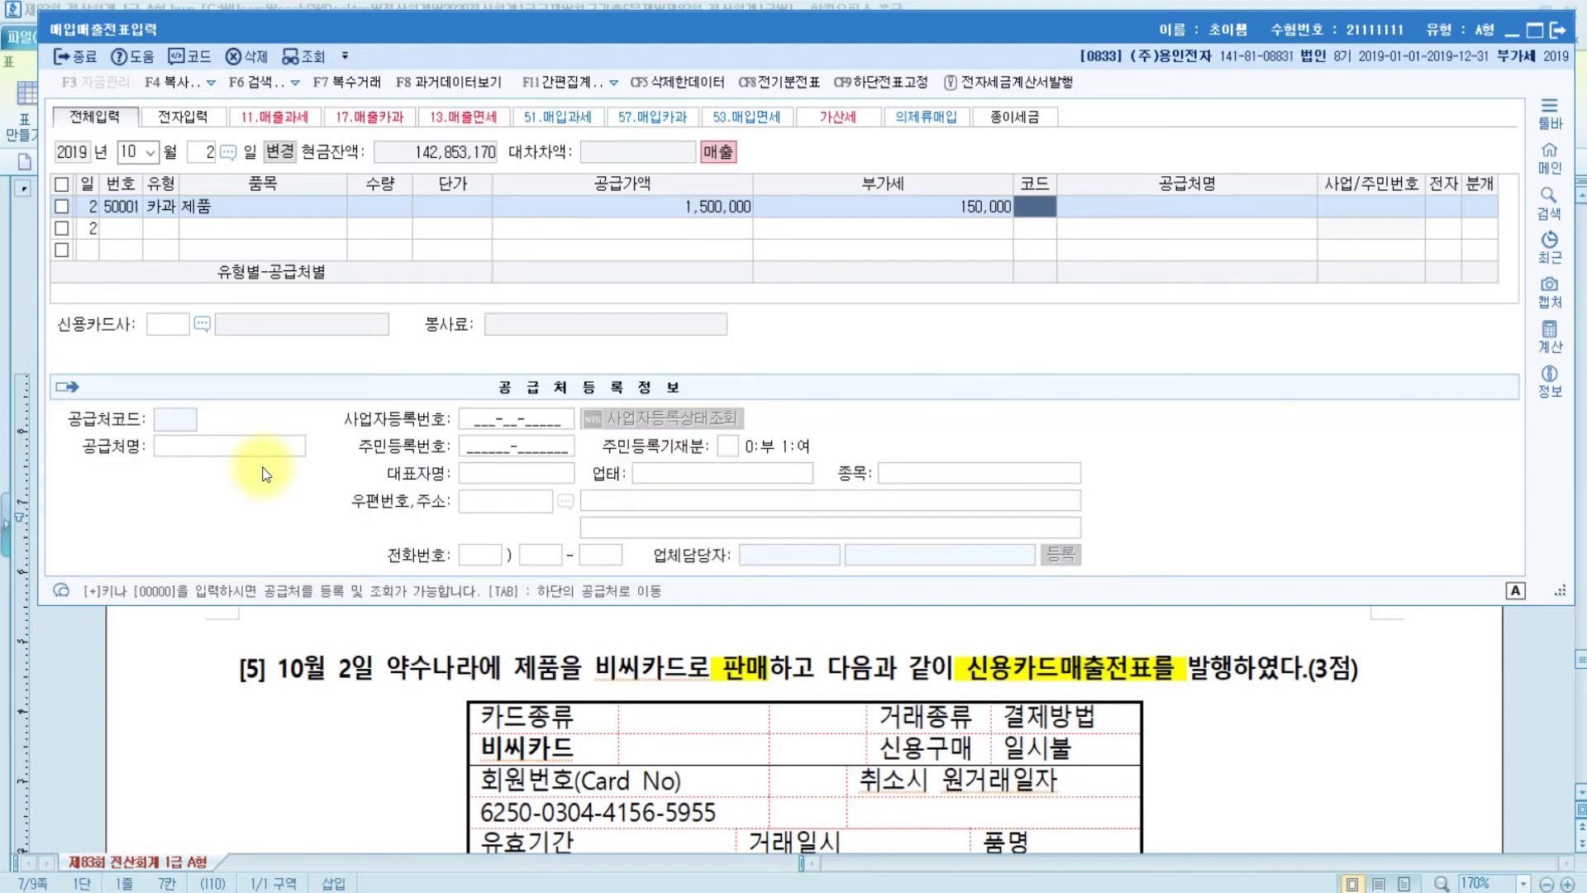
Set the entry's 공급처 to 약수나라 and its 신용카드사 to 99702 비씨카드.
text(약쉬)
key(Return)
key(Return)
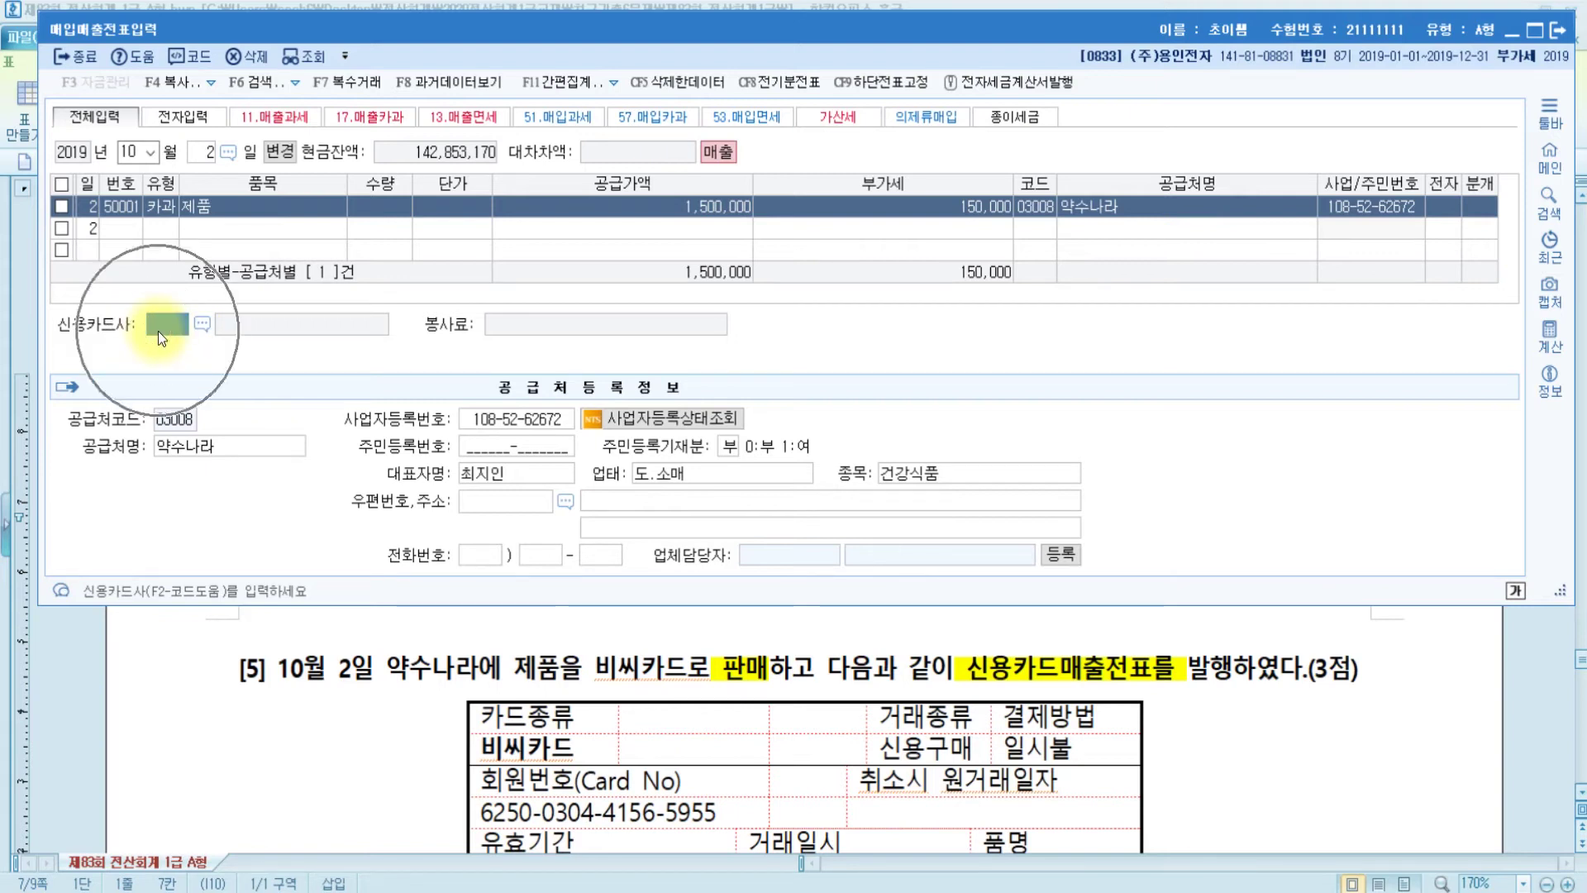
key(F2)
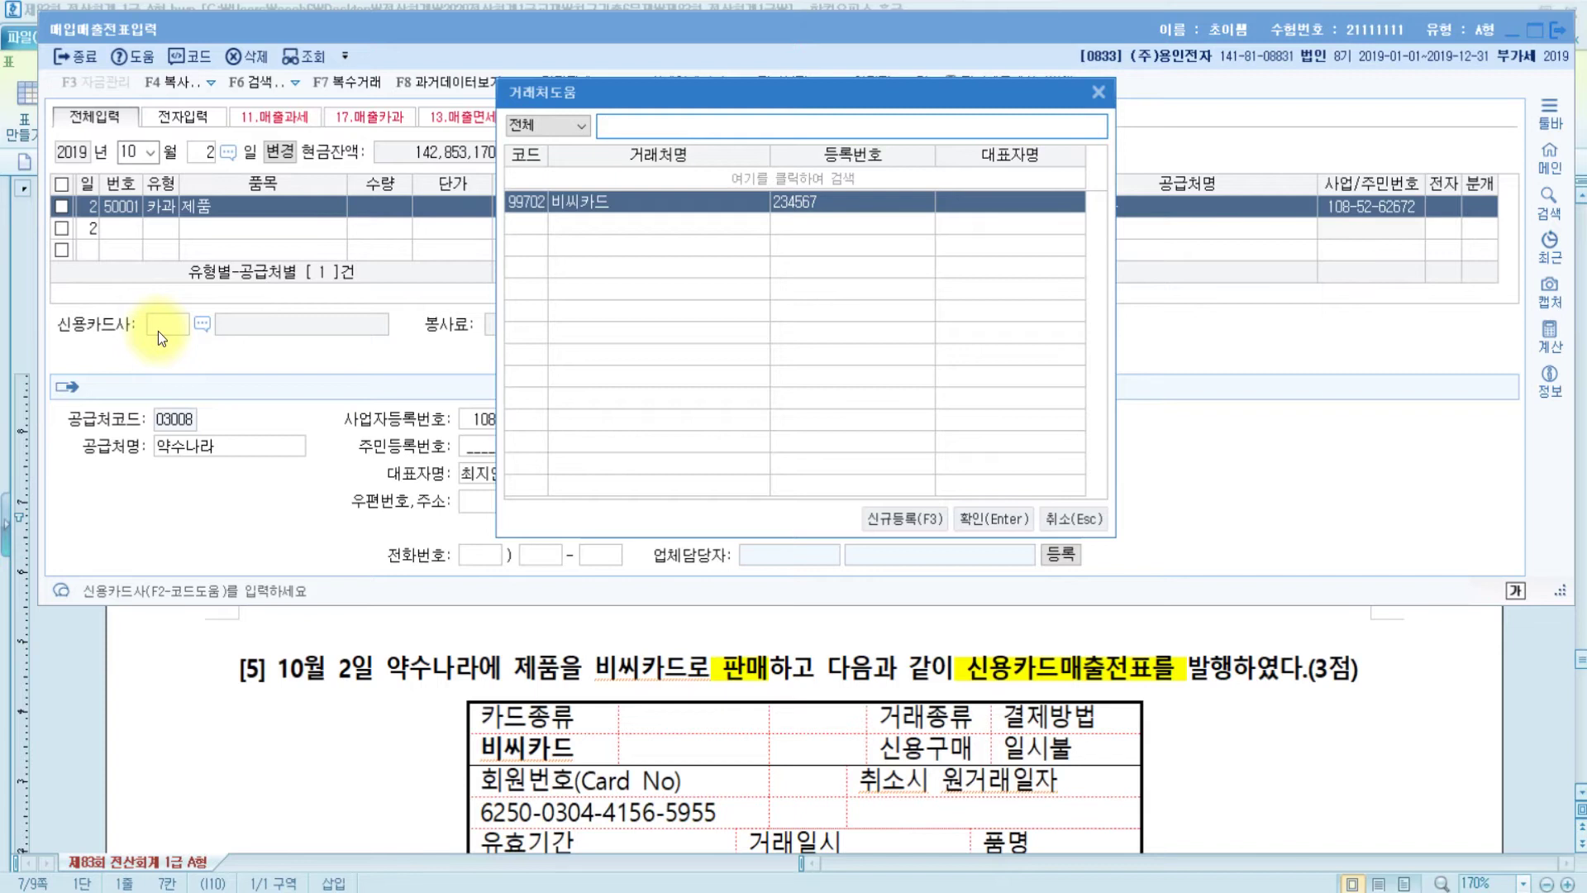
key(Return)
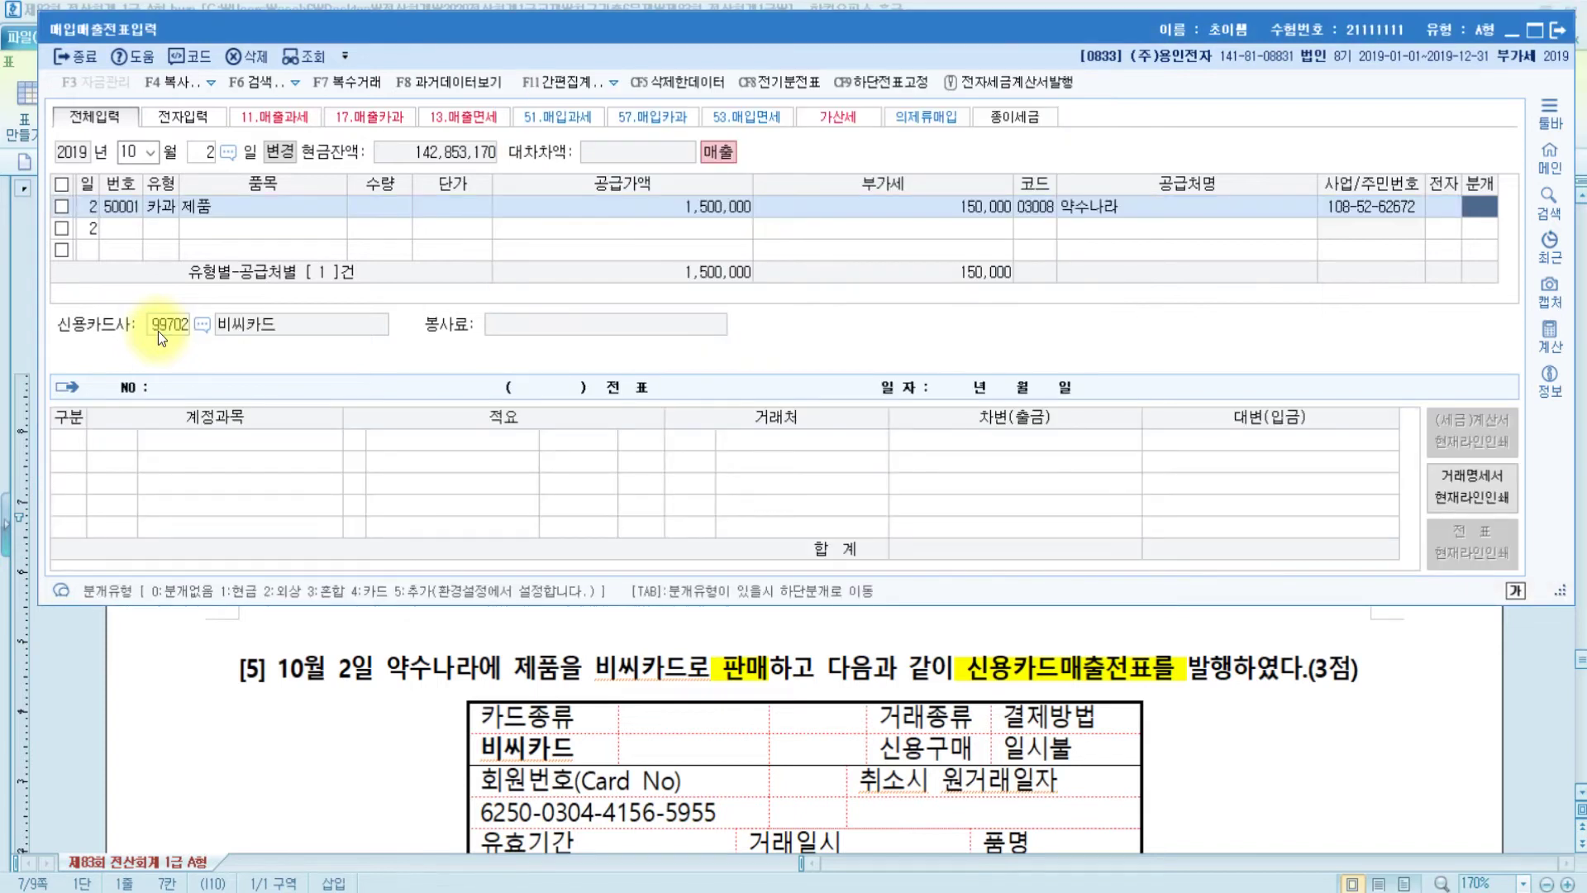
Set the 분개 type to 4 카드 and change the 미수금 debit line's account to 0108 외상매출금.
text(4)
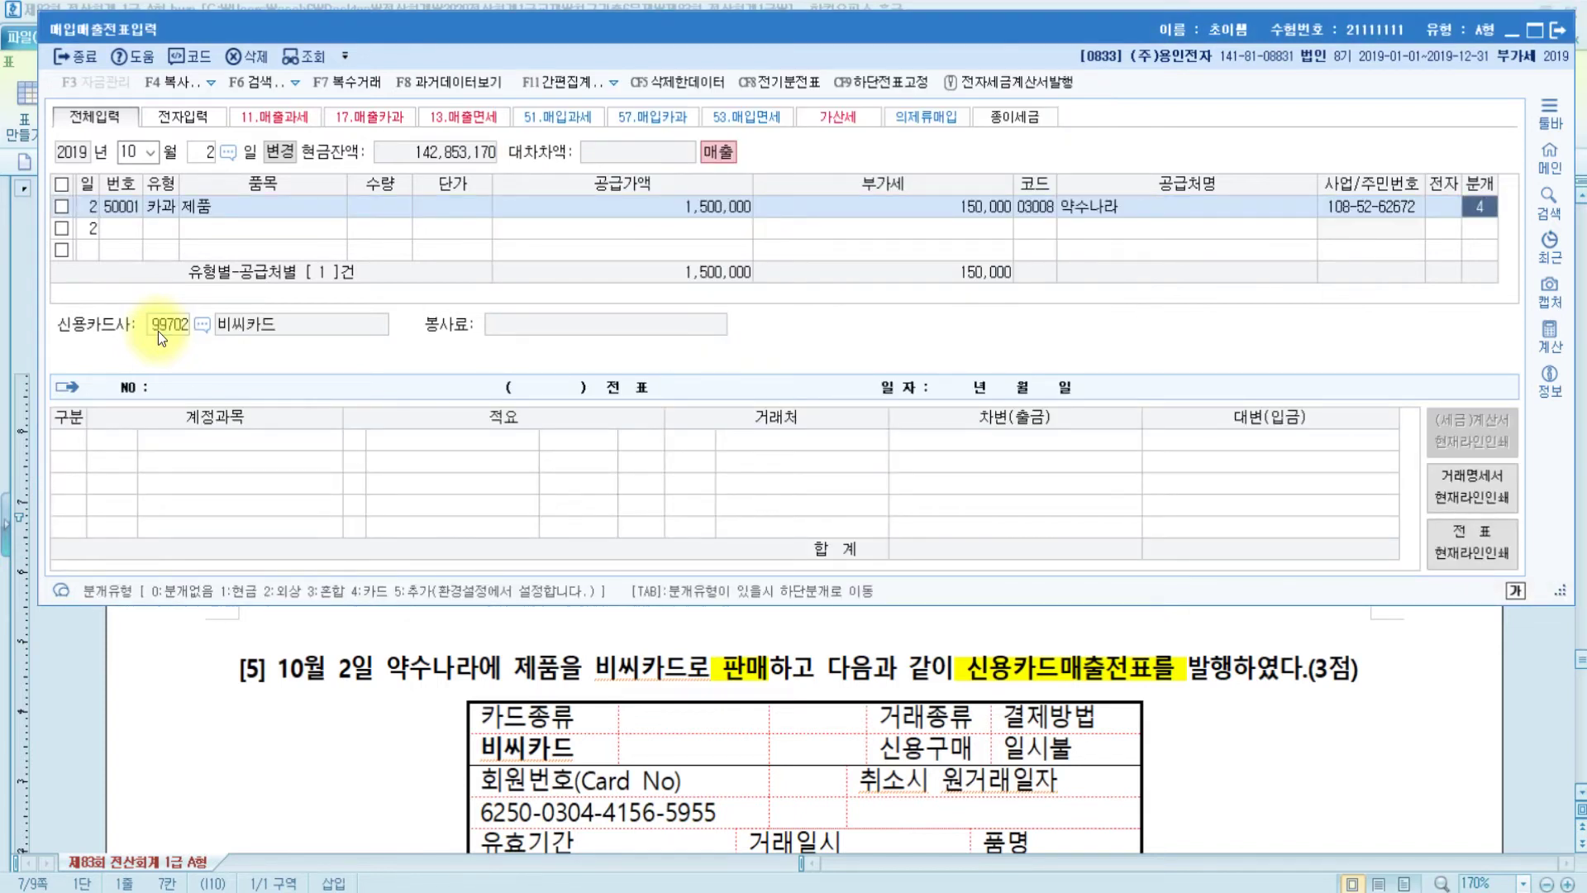
key(Return)
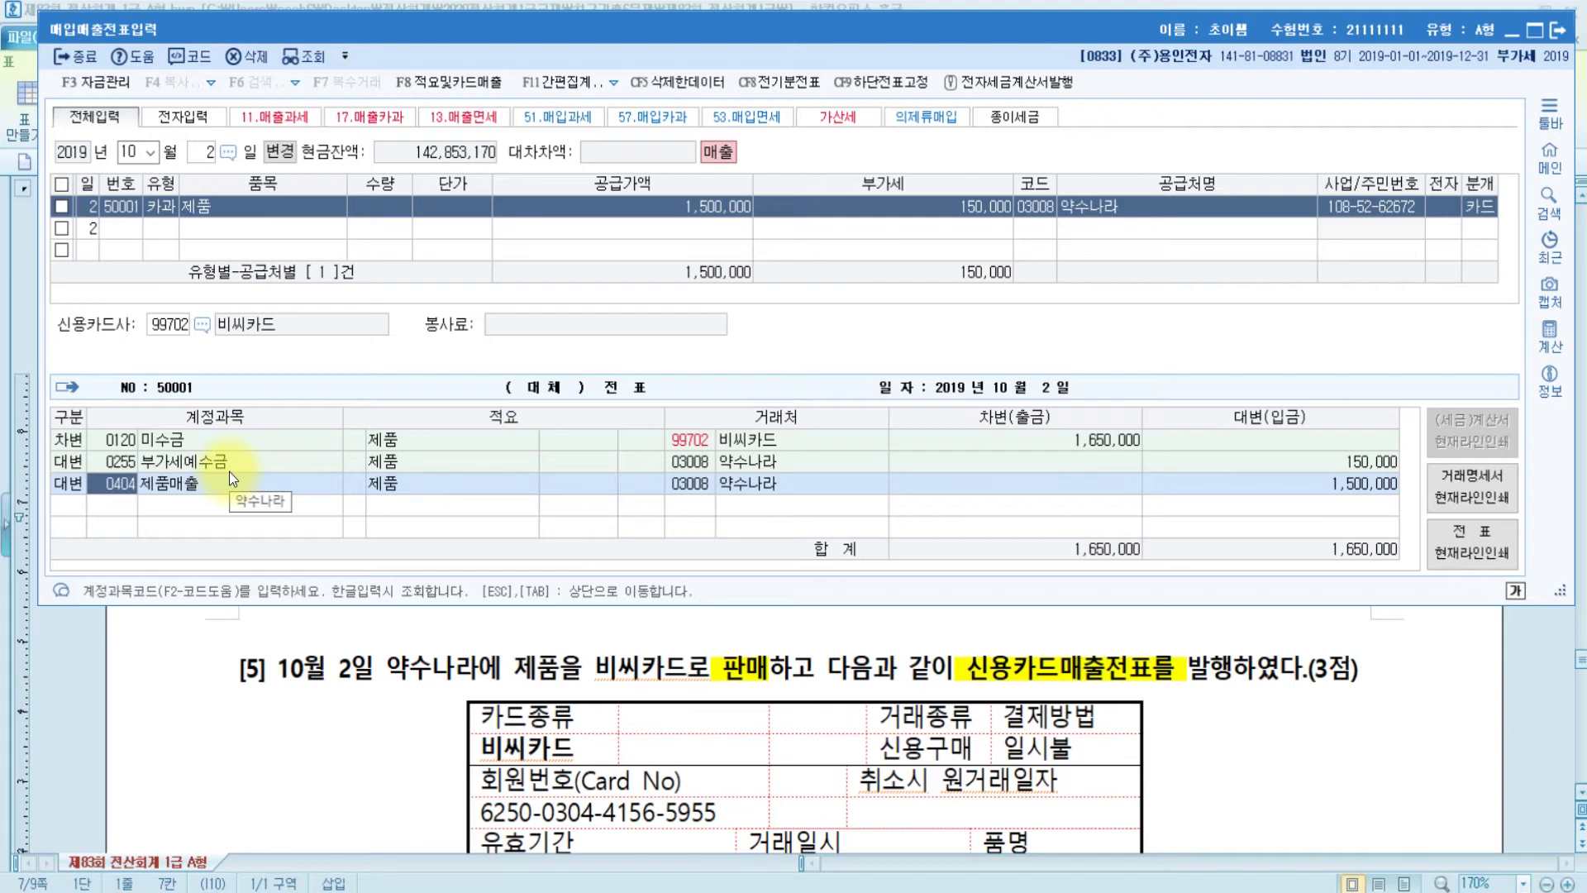
click(102, 440)
text(외상매ㄹ)
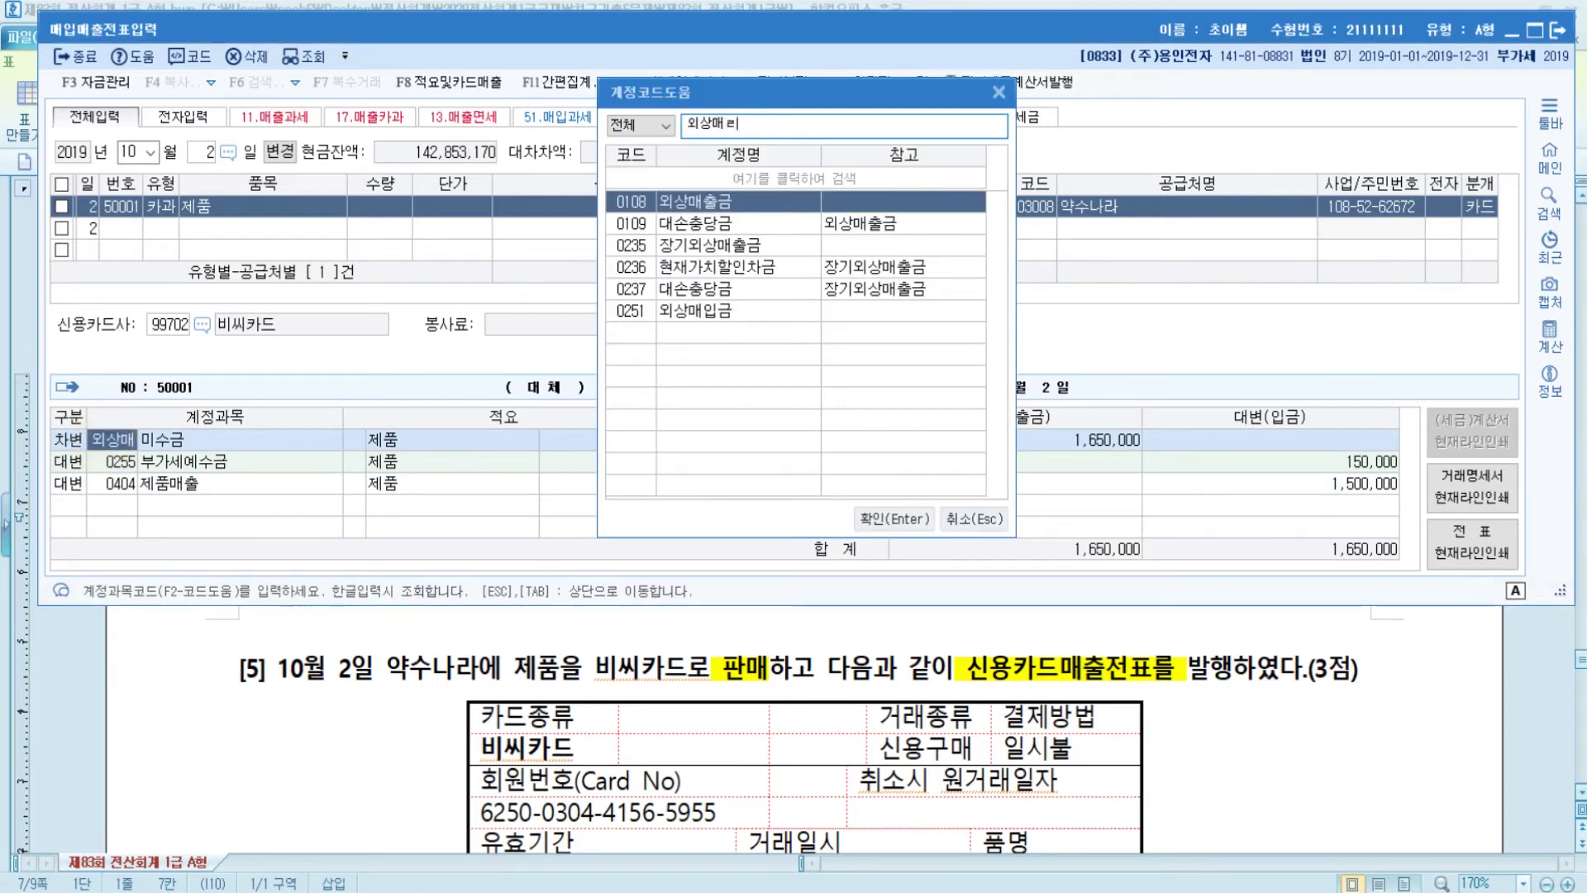
key(Return)
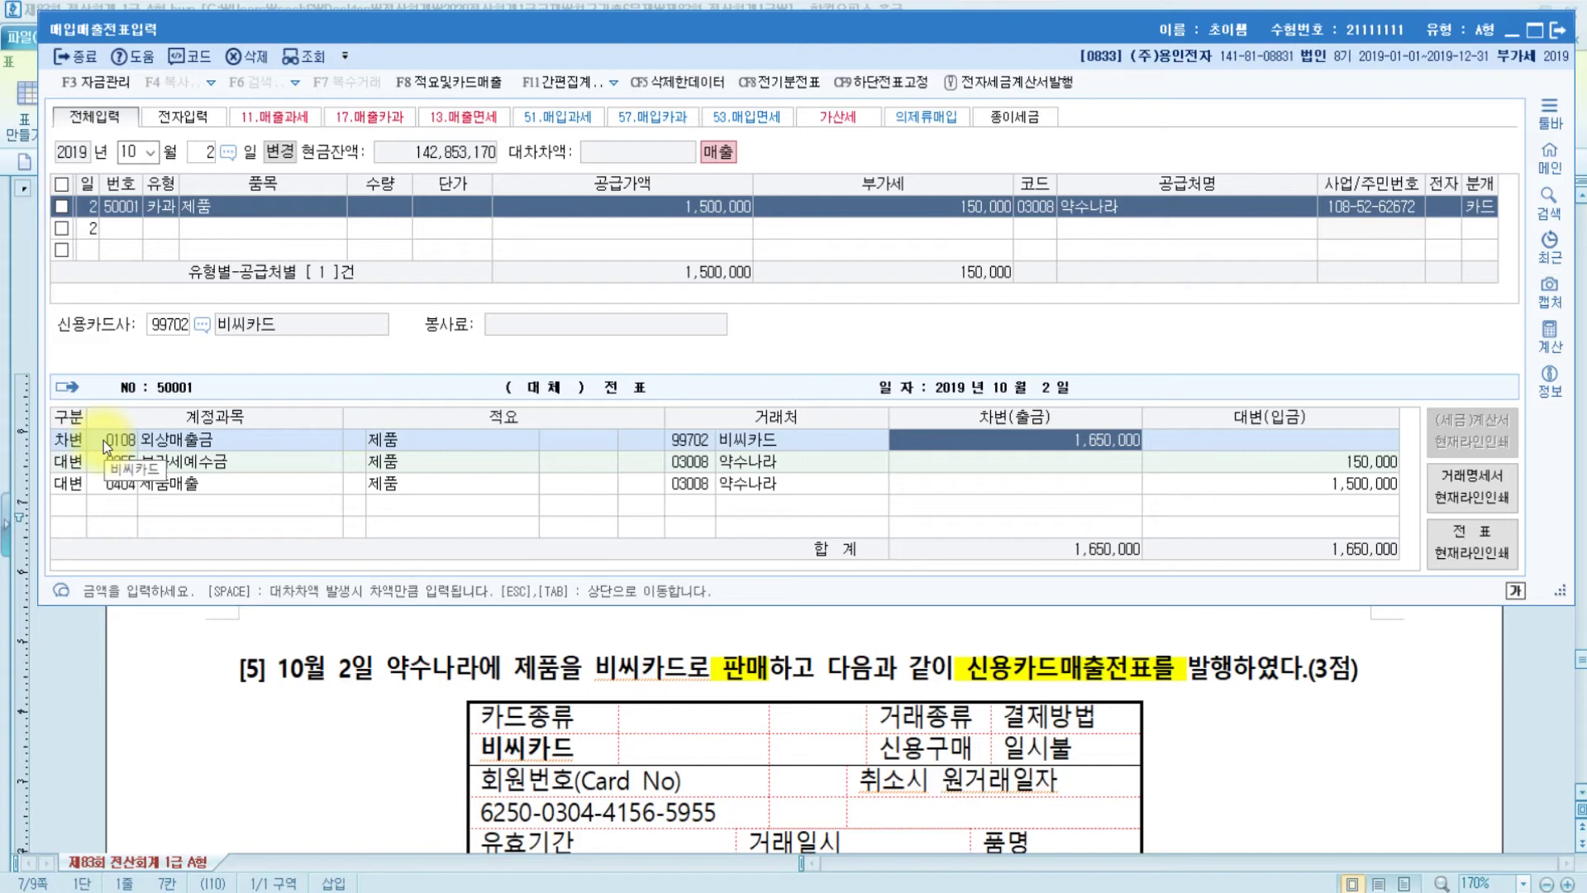
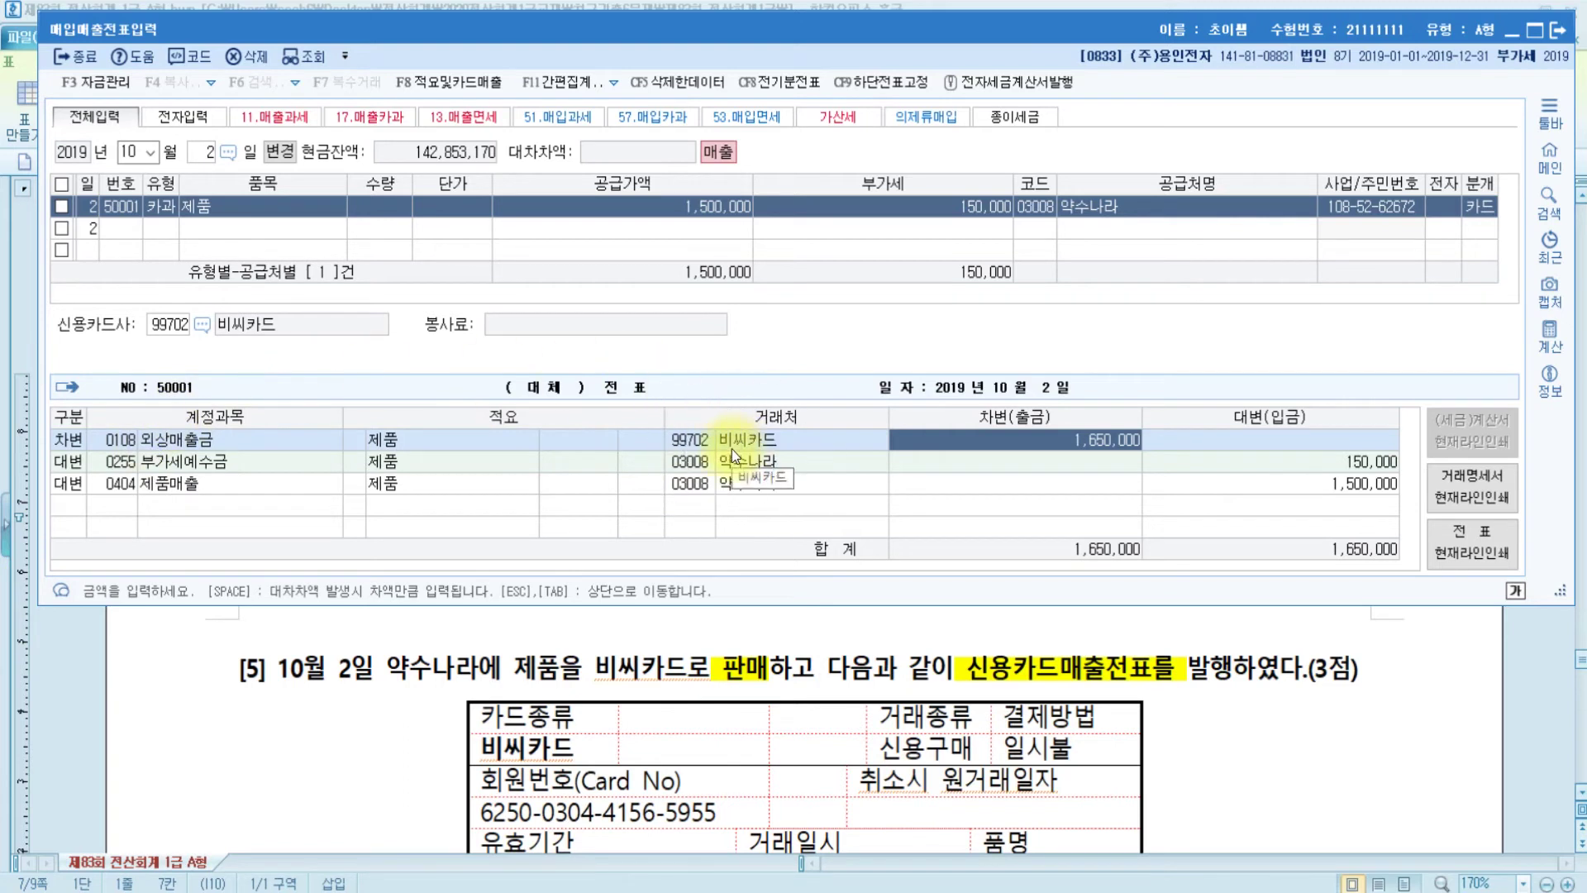
click(681, 442)
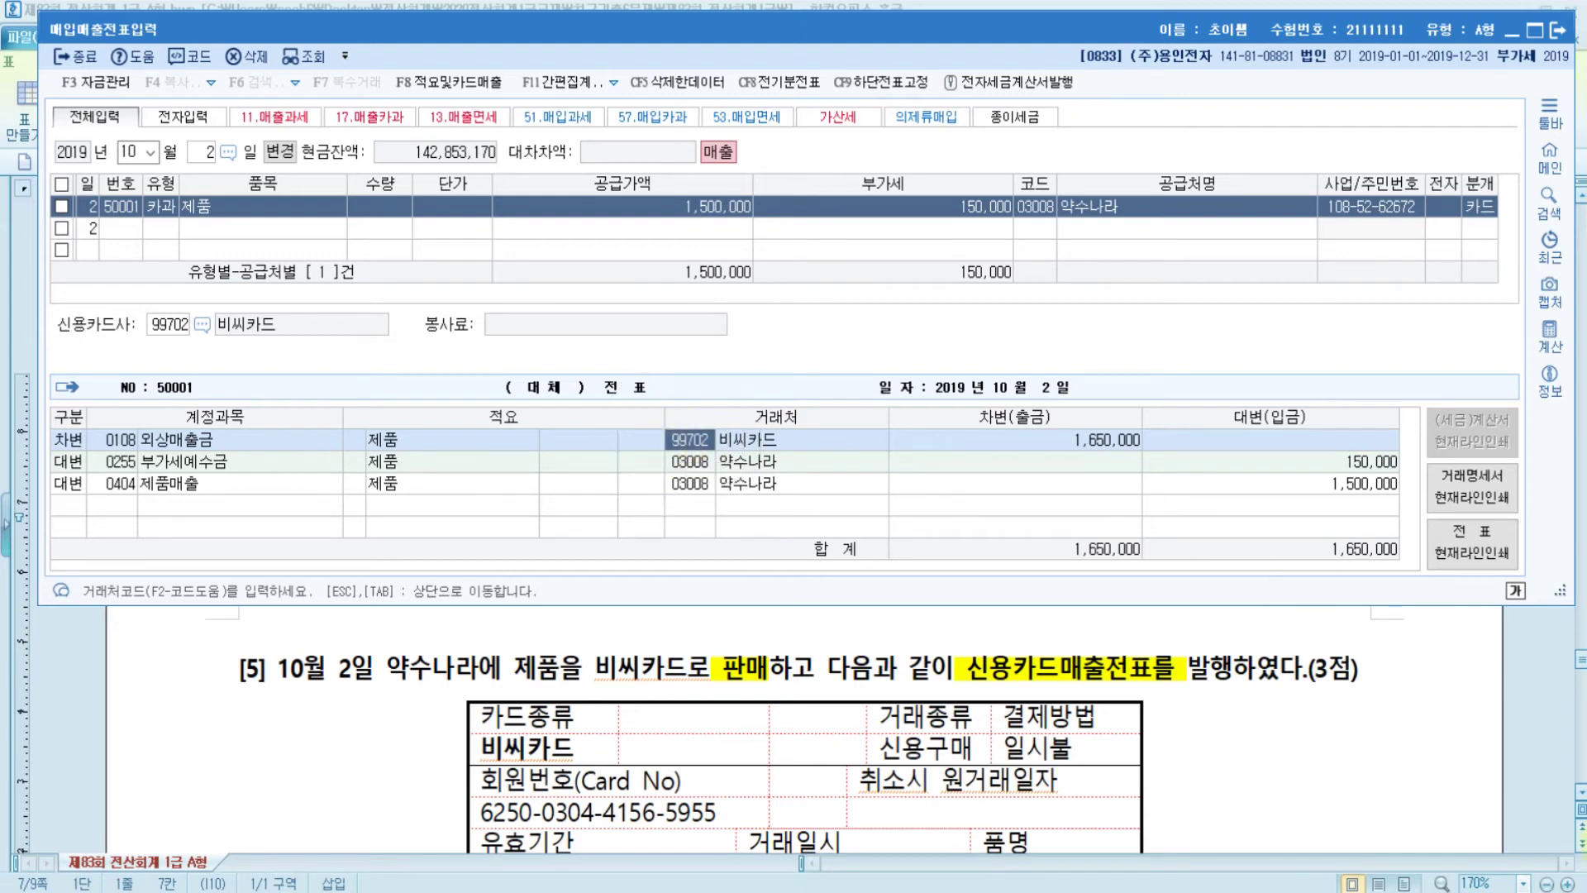
click(1334, 486)
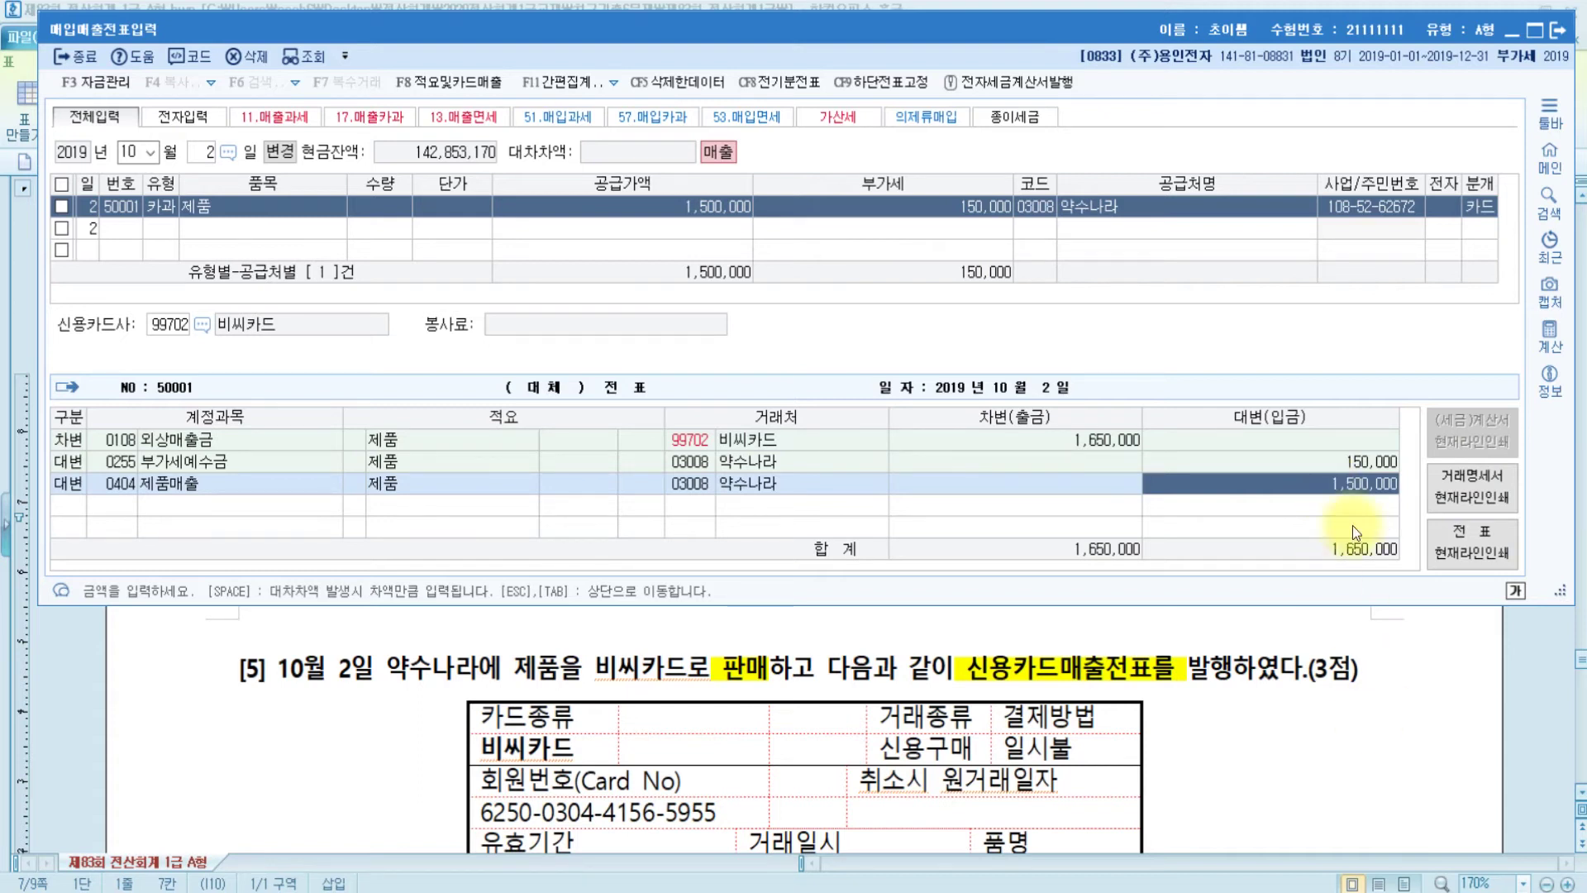
Switch to the exam document and highlight 내국신용장에, 매입하 and 영세율전자세금계산서를 발급 in yellow in question [6].
click(1218, 743)
scroll(1218, 742, down, 10)
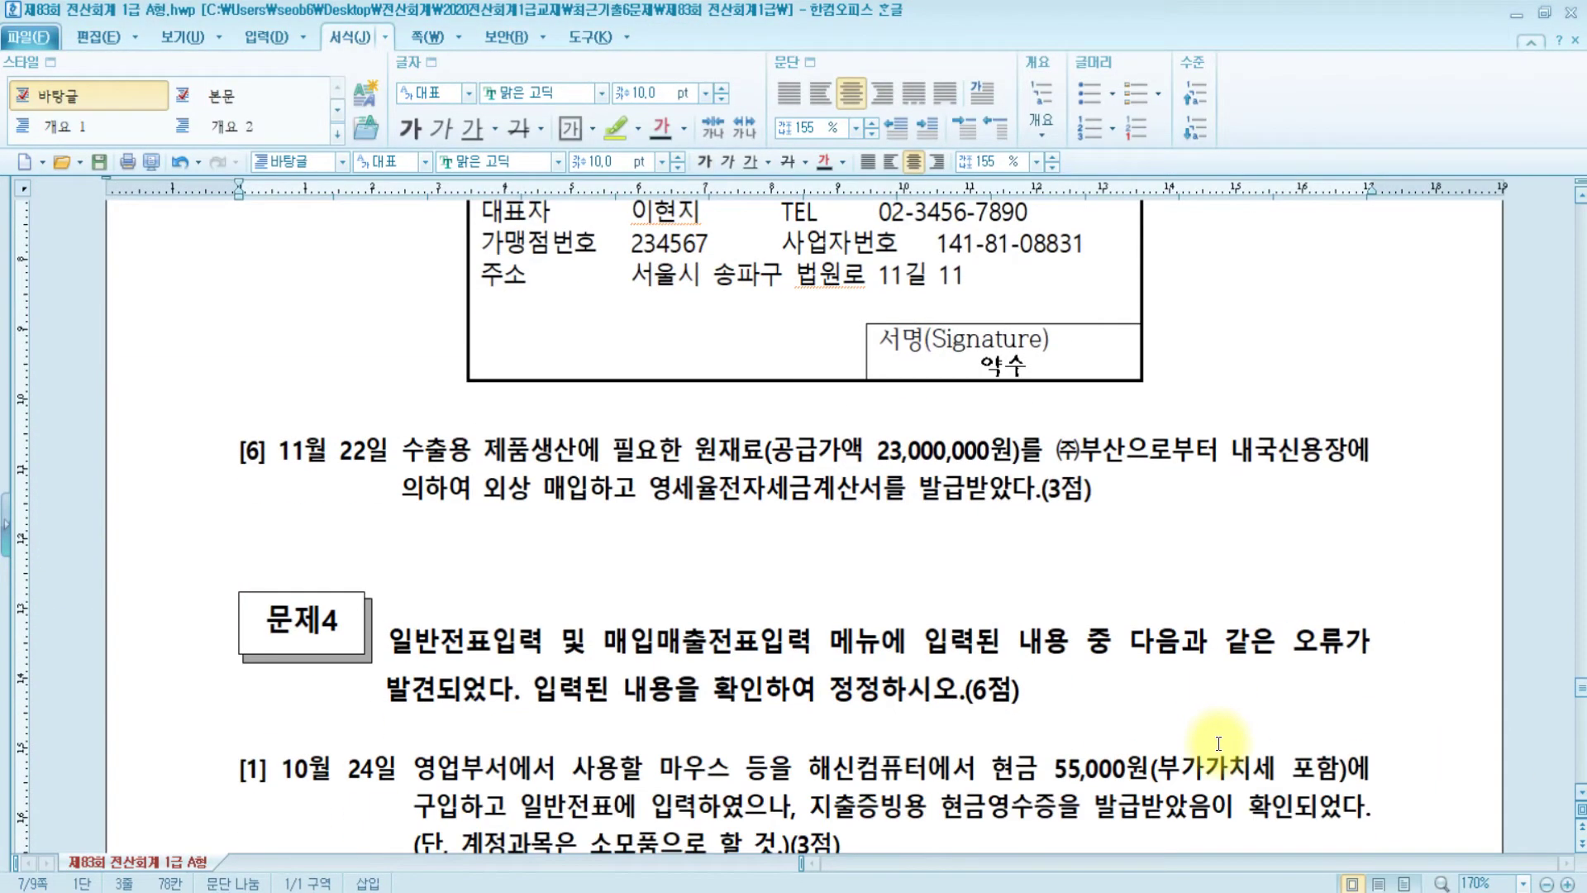
click(477, 464)
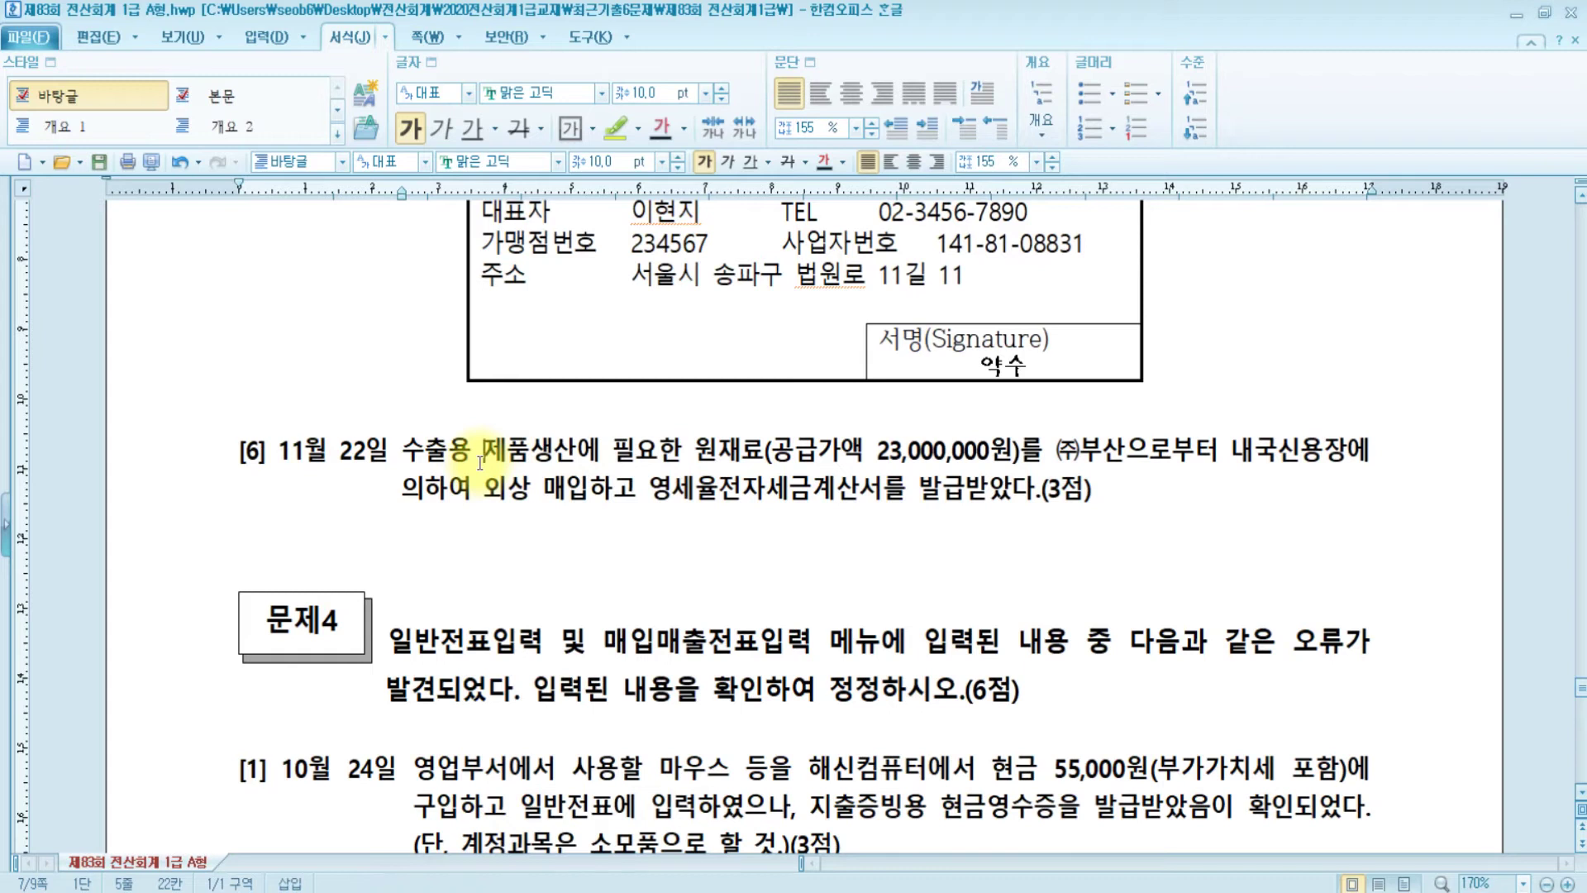
drag(1225, 451, 1403, 450)
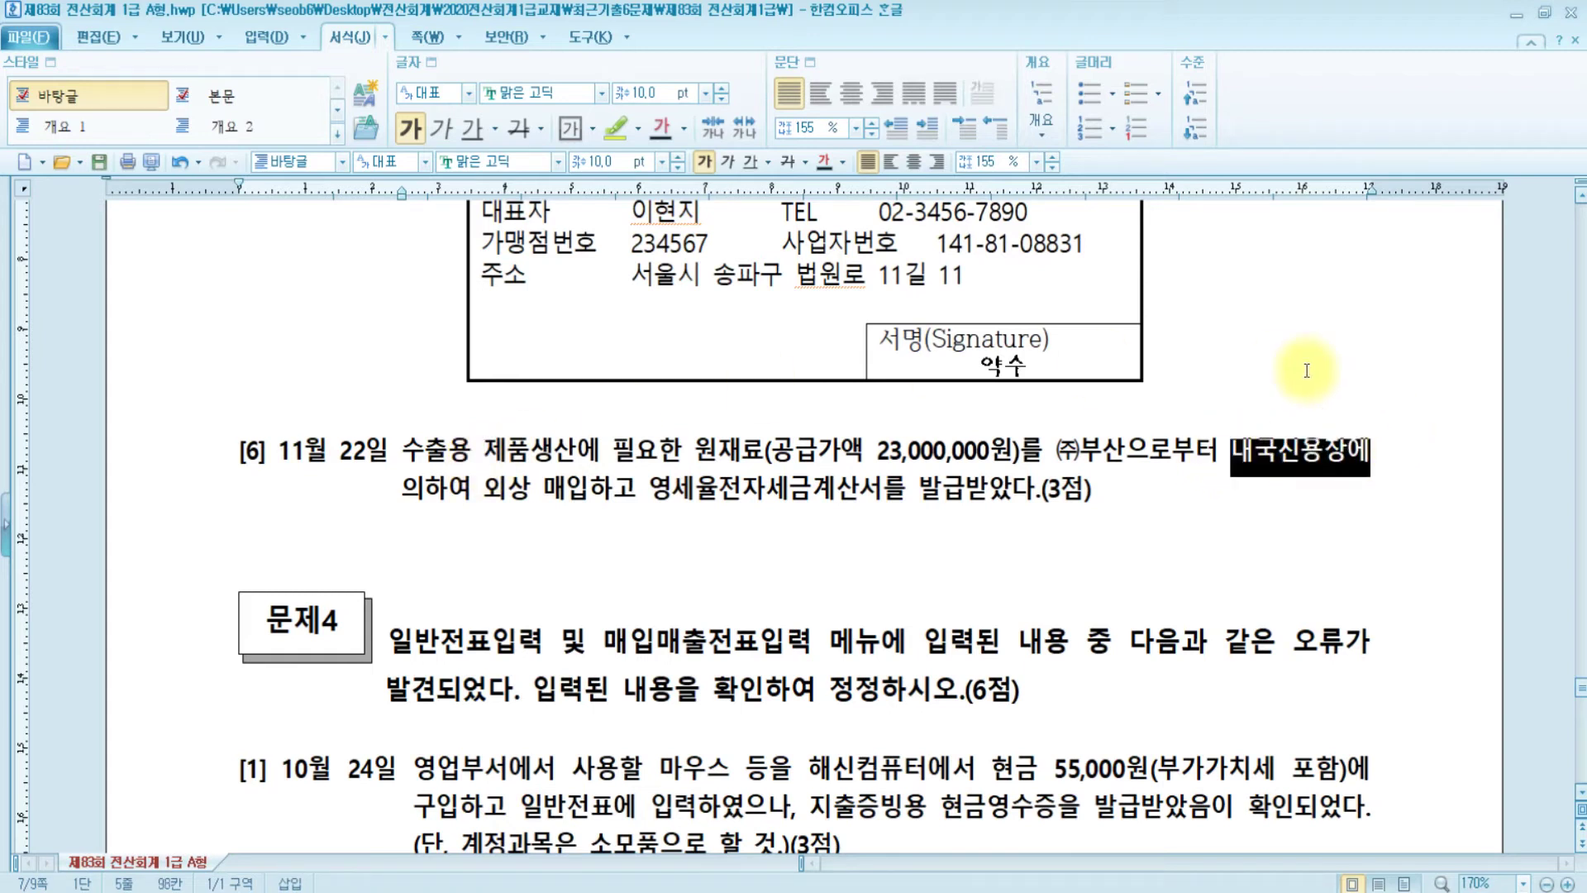
click(616, 130)
click(547, 498)
drag(592, 496, 965, 490)
click(615, 130)
click(615, 130)
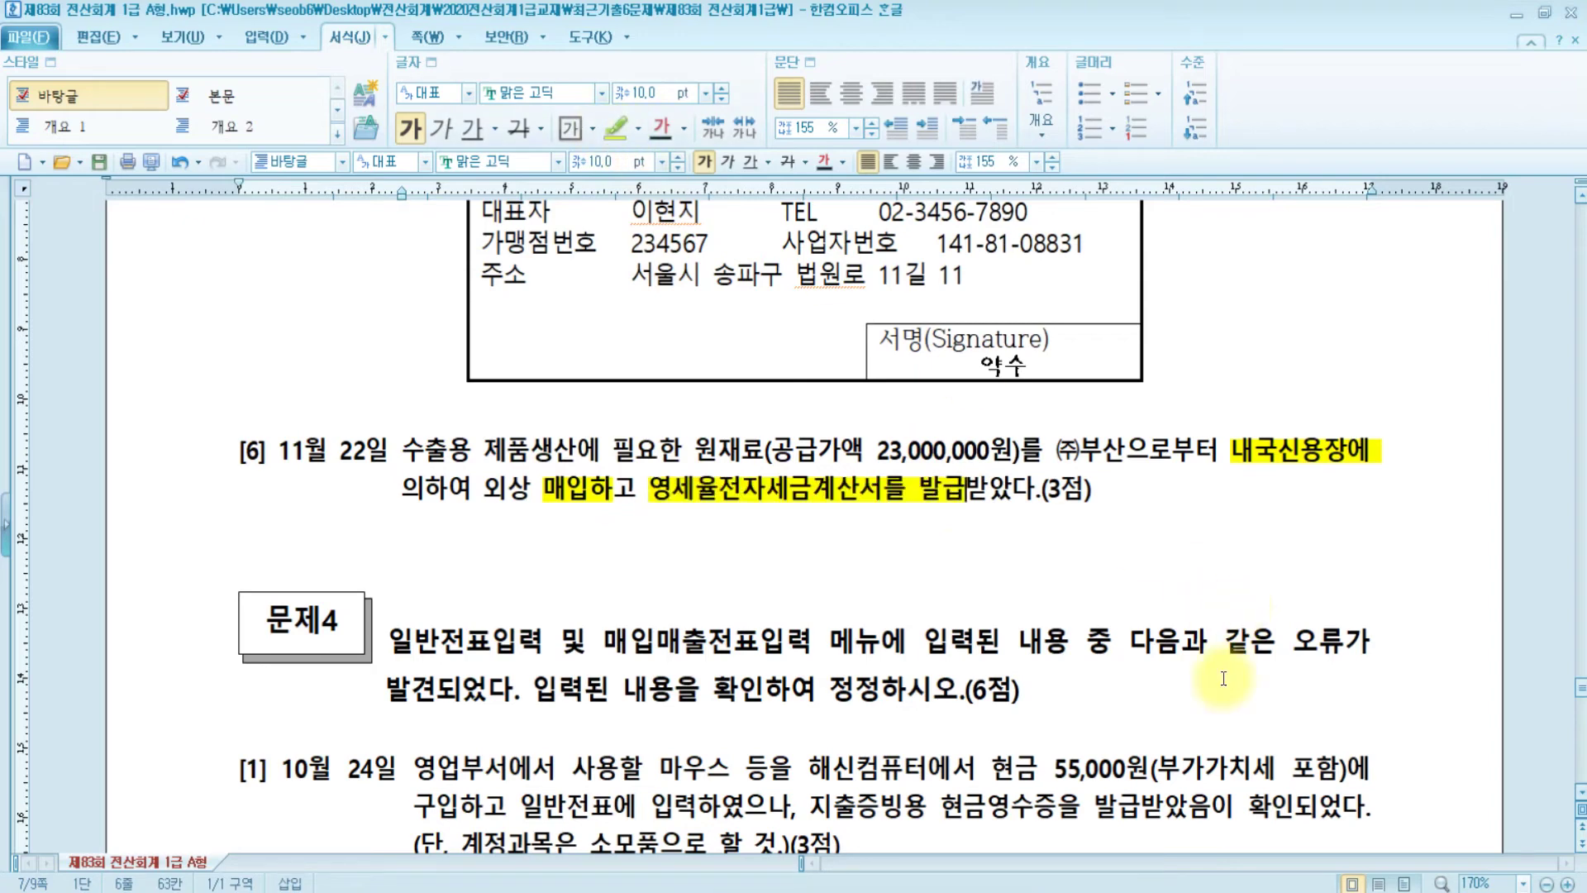
Switch to KcLep's purchase/sales voucher entry (매입매출전표입력) and set the voucher date to November 22.
key(alt+Tab)
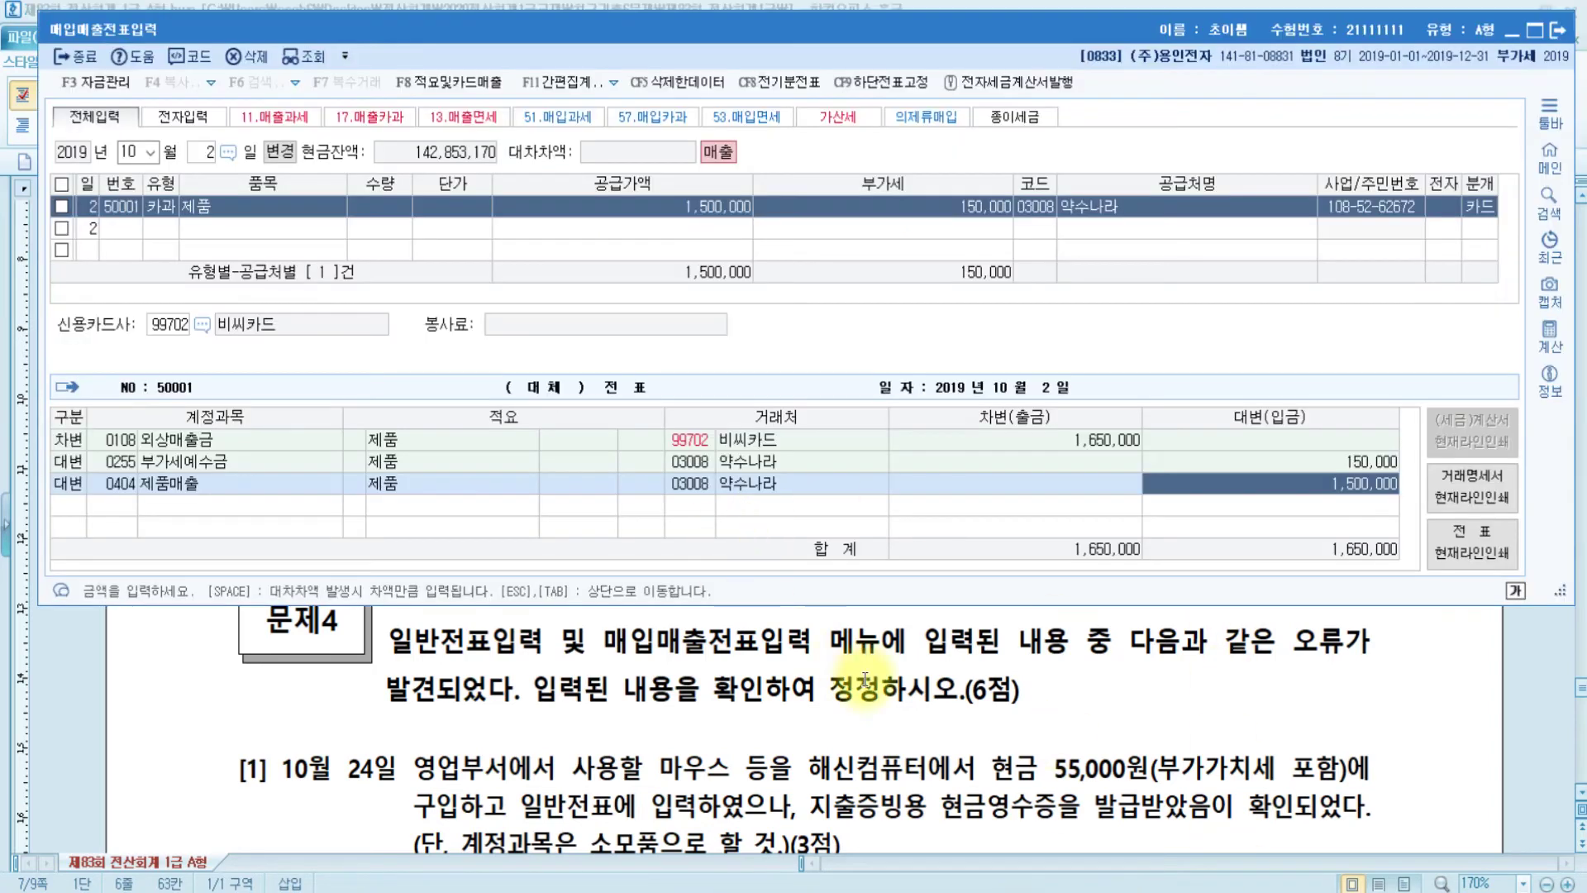
scroll(868, 678, up, 3)
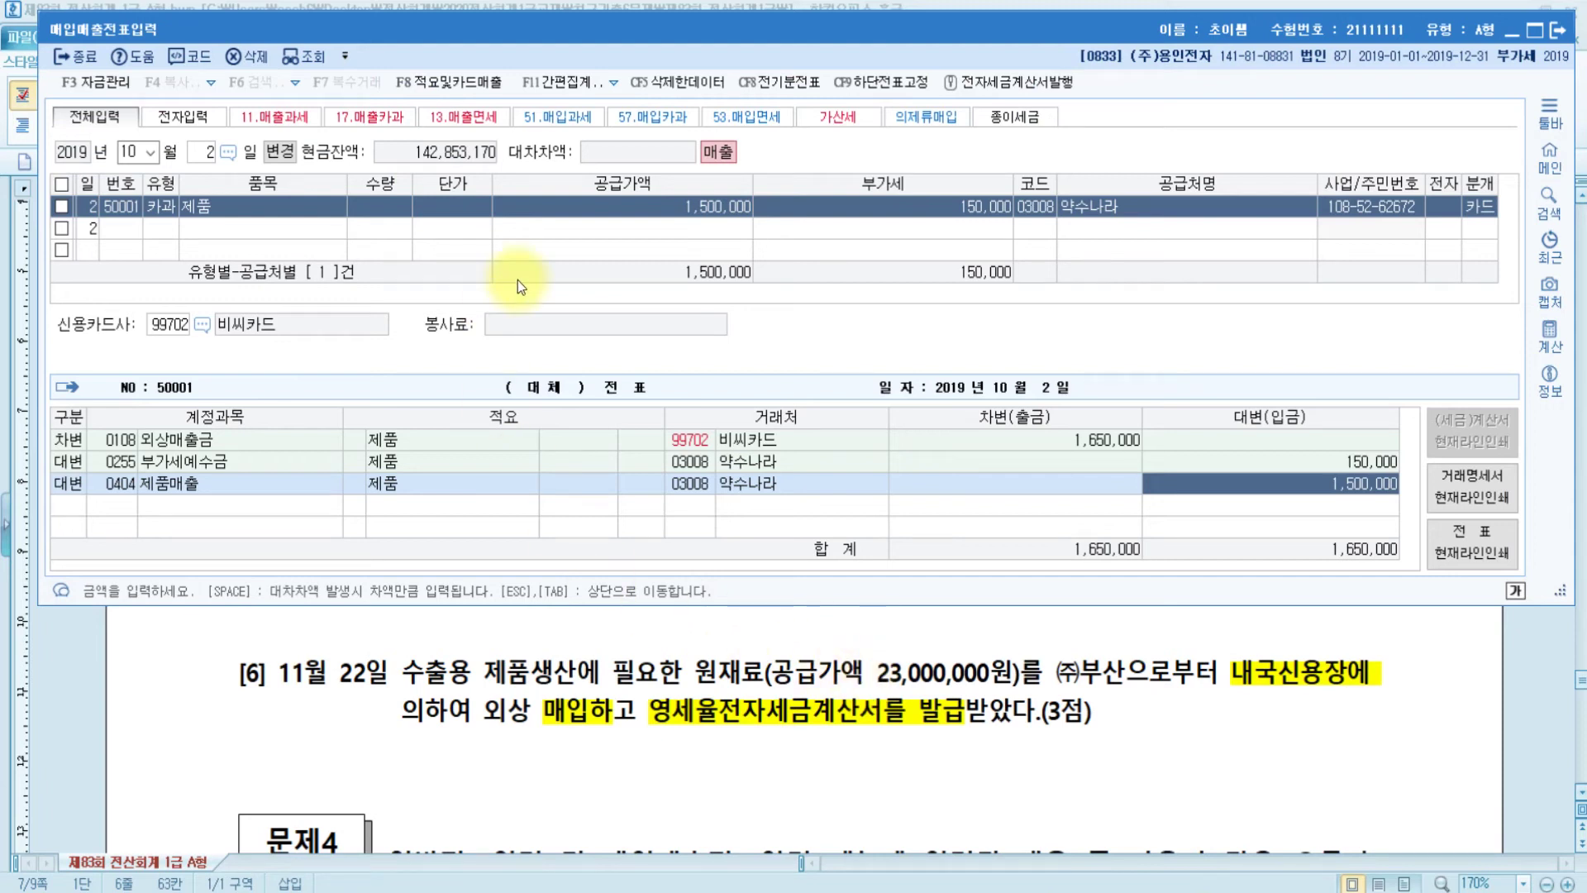
key(Tab)
text(11)
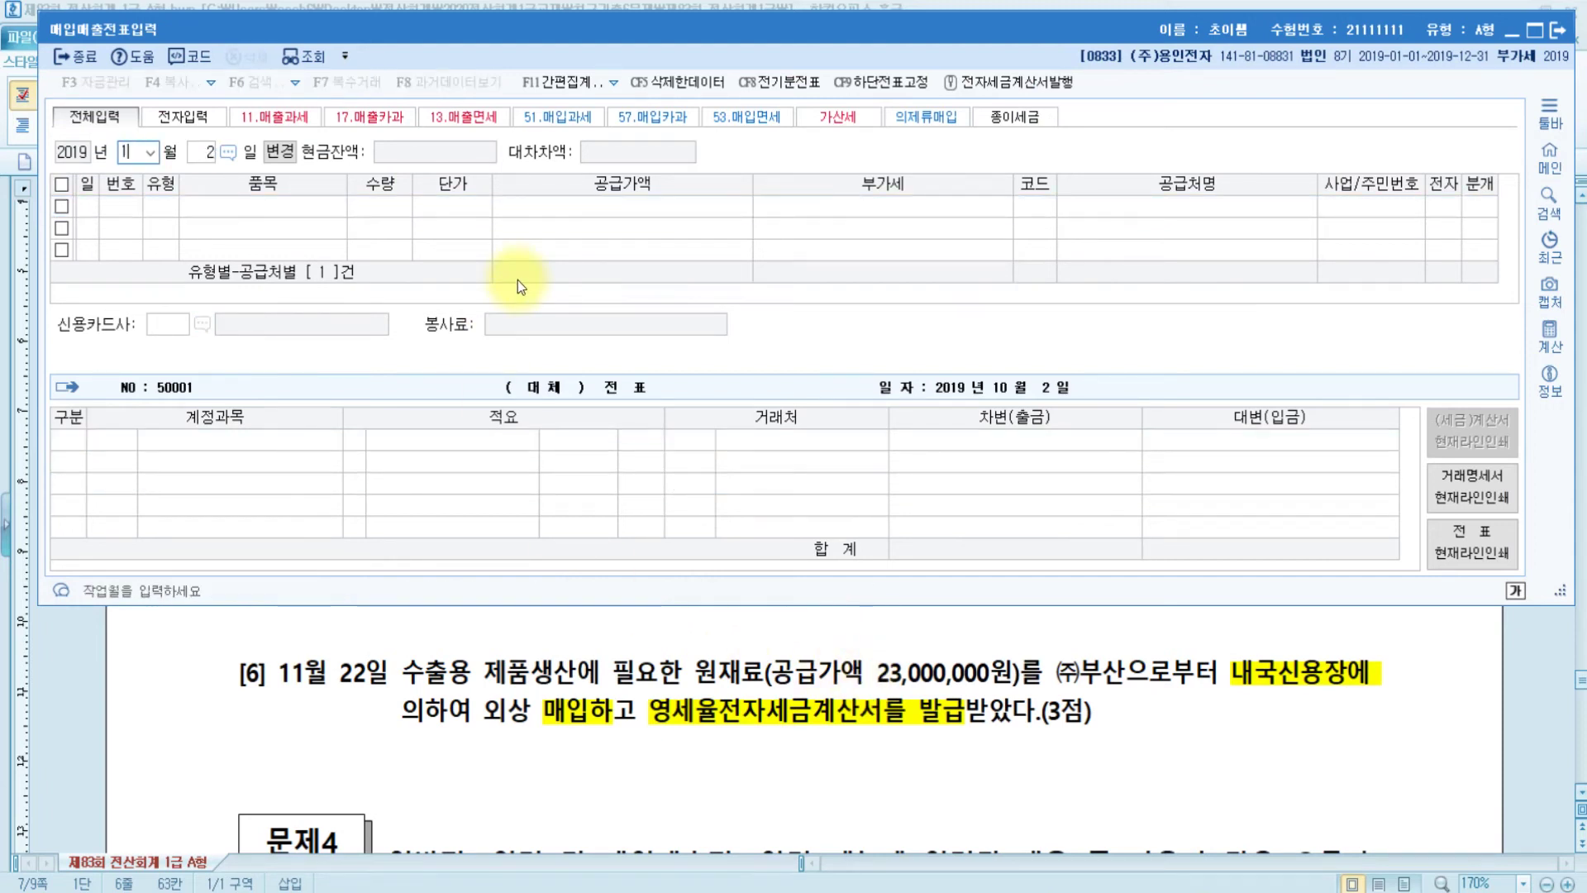
key(Return)
text(22)
key(Return)
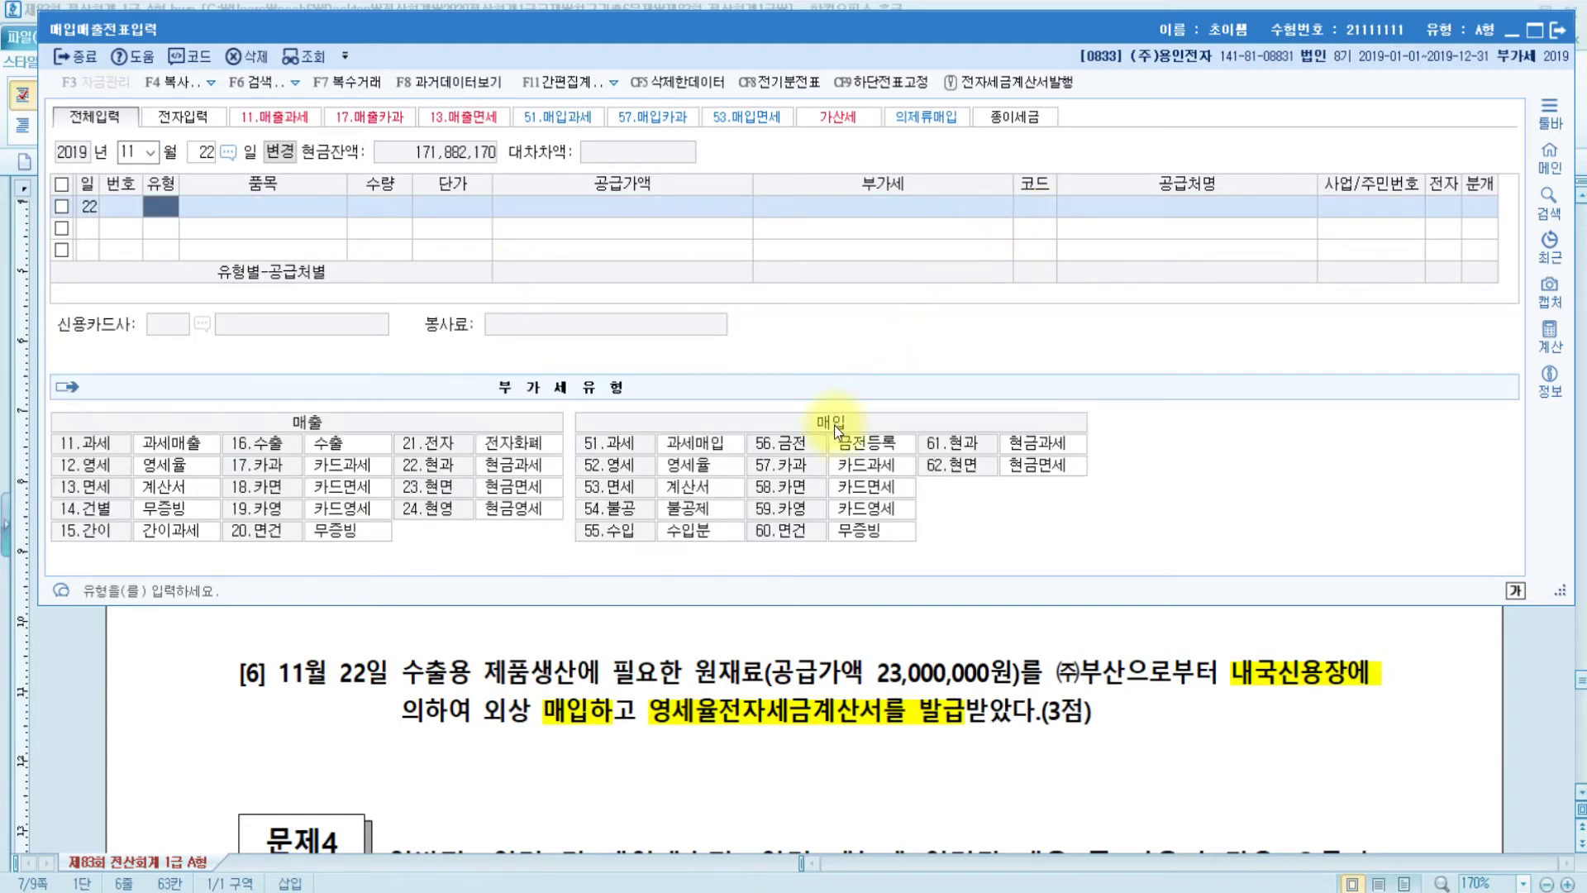
Enter a zero-rated purchase (type 52, 영세) for item 원재료 with a supply value of 23,000,000.
text(52)
key(Return)
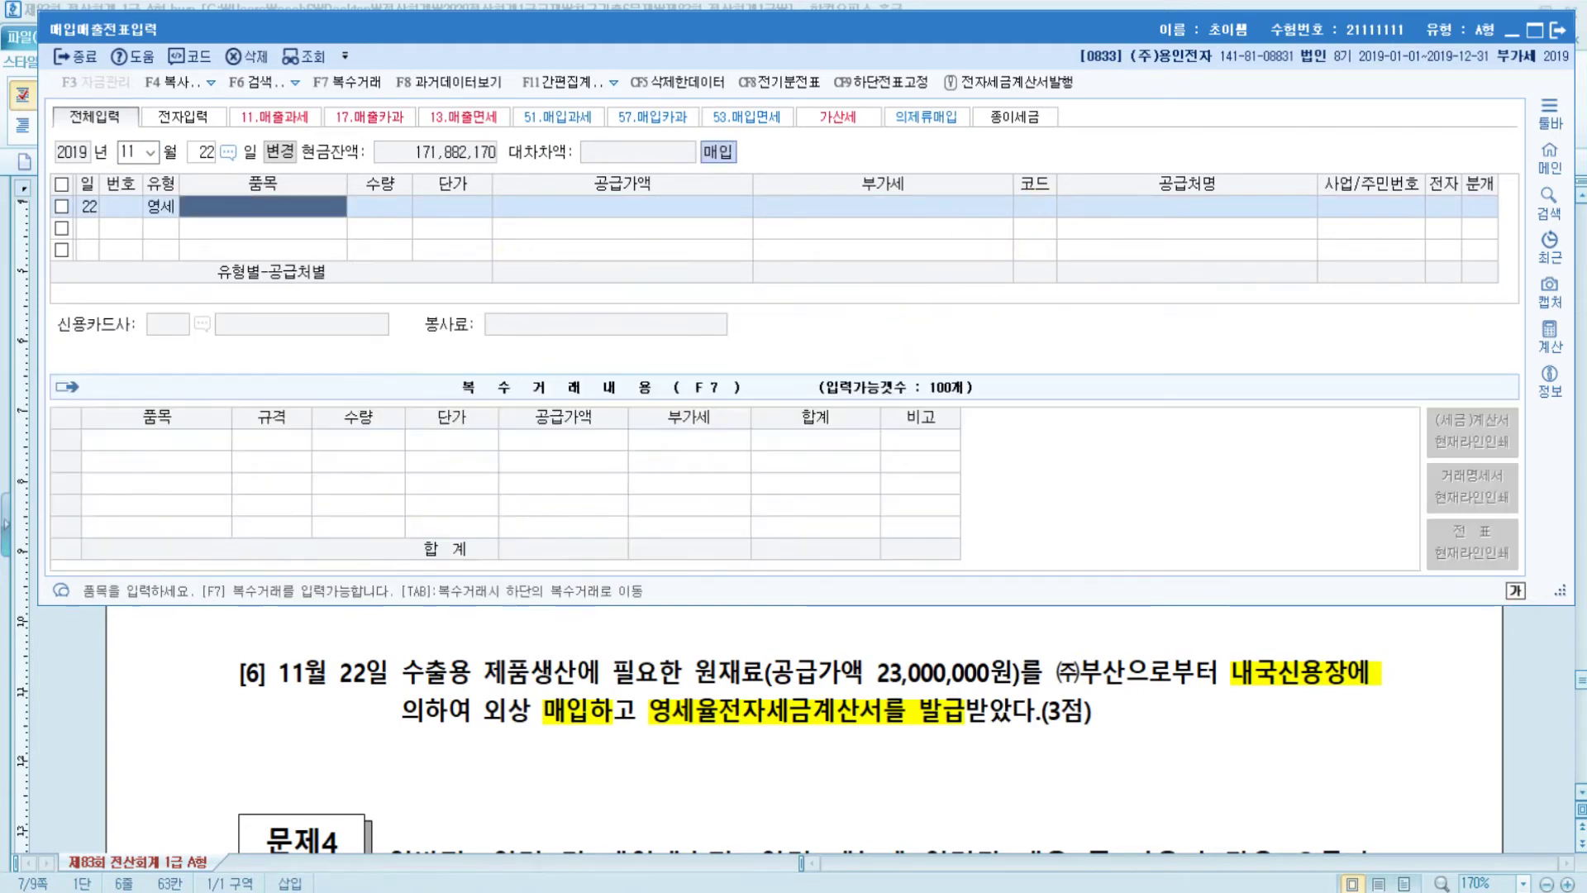
text(원재료)
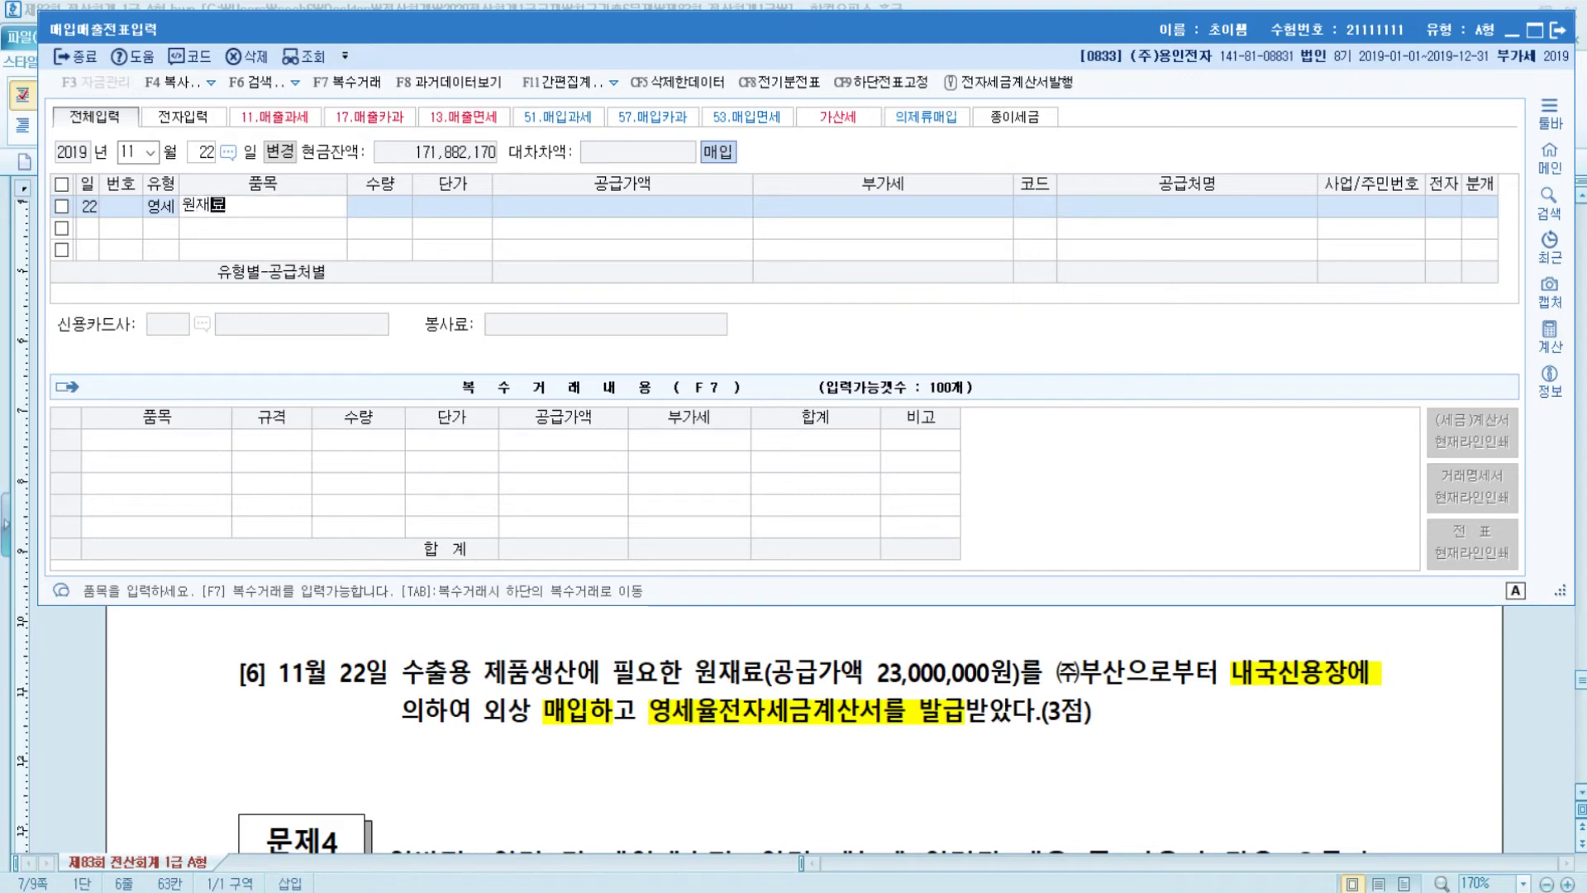
key(Return)
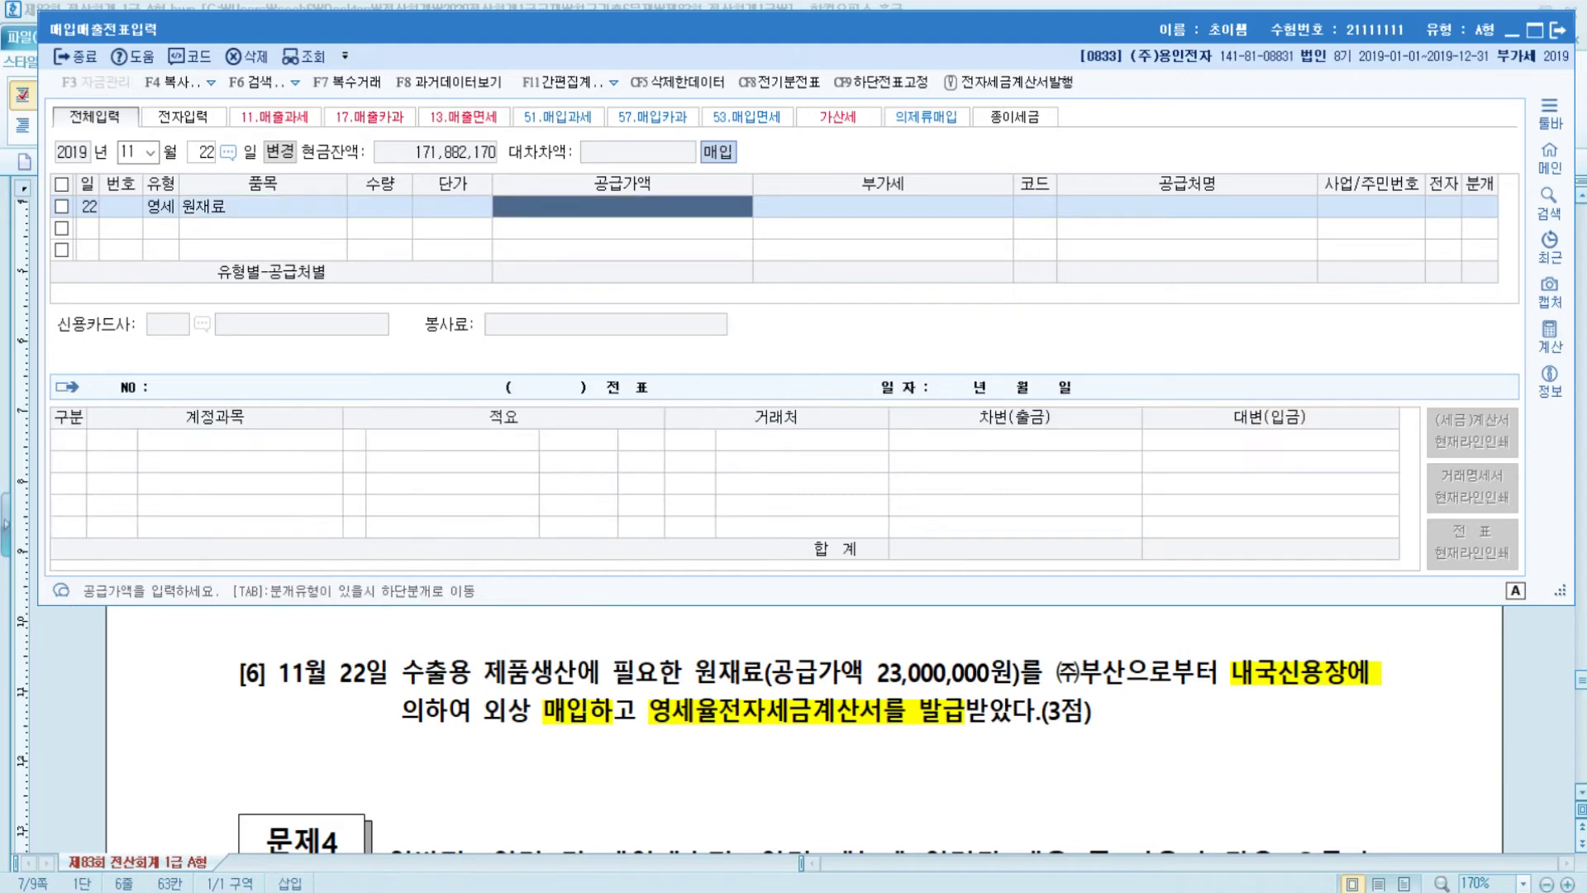
text(23000000)
key(Return)
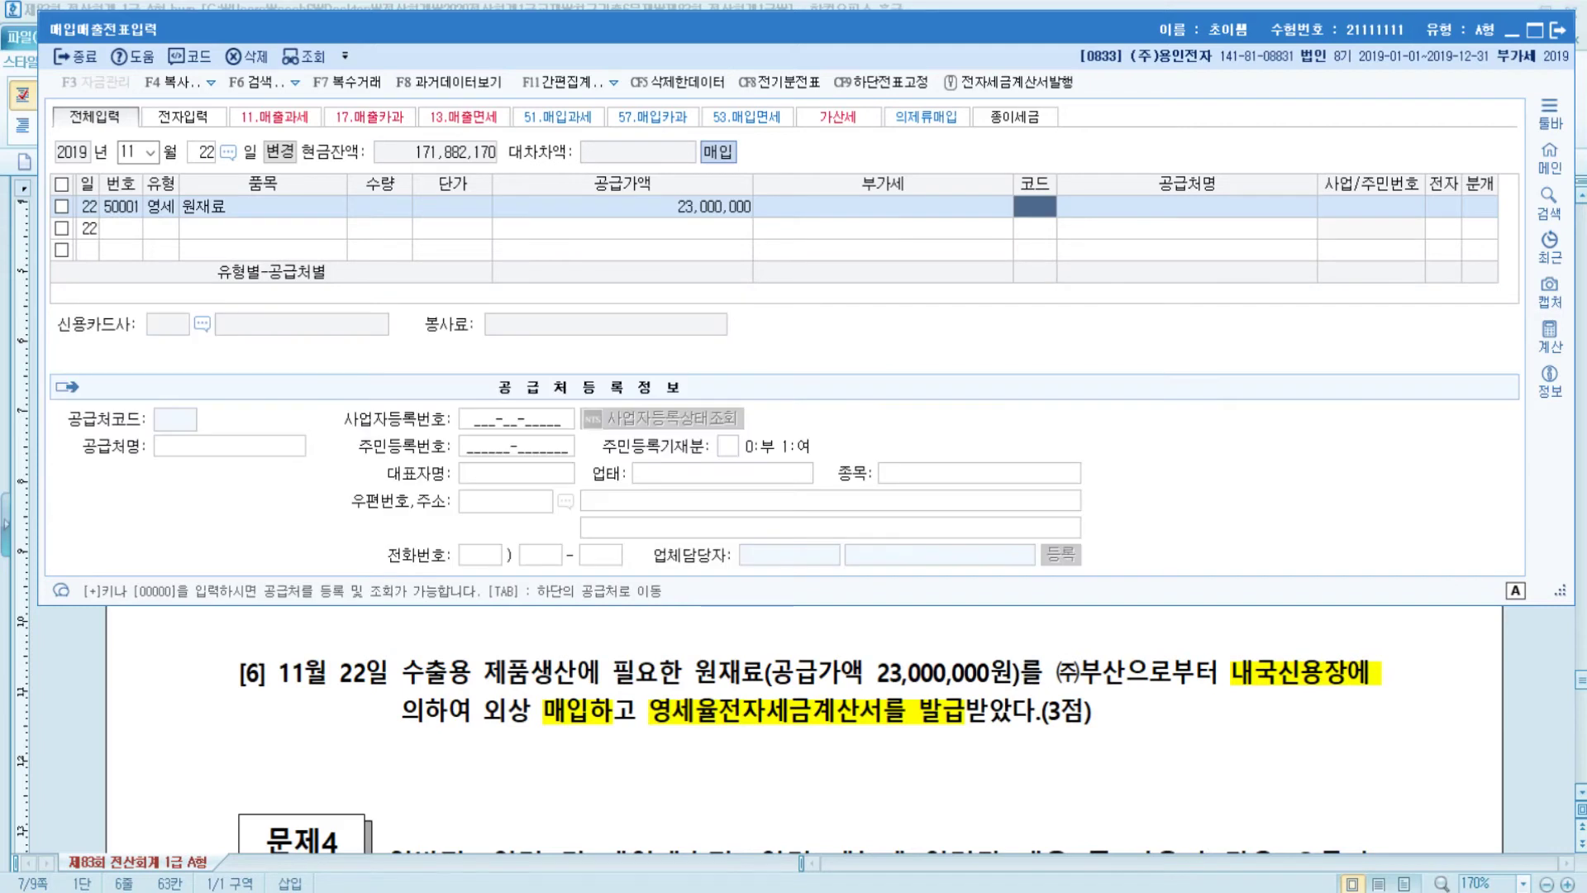
Complete the raw material purchase with supplier (주)부산, electronic invoice set to 여 and journal type 외상.
text(부산)
key(Return)
key(Return)
key(Return)
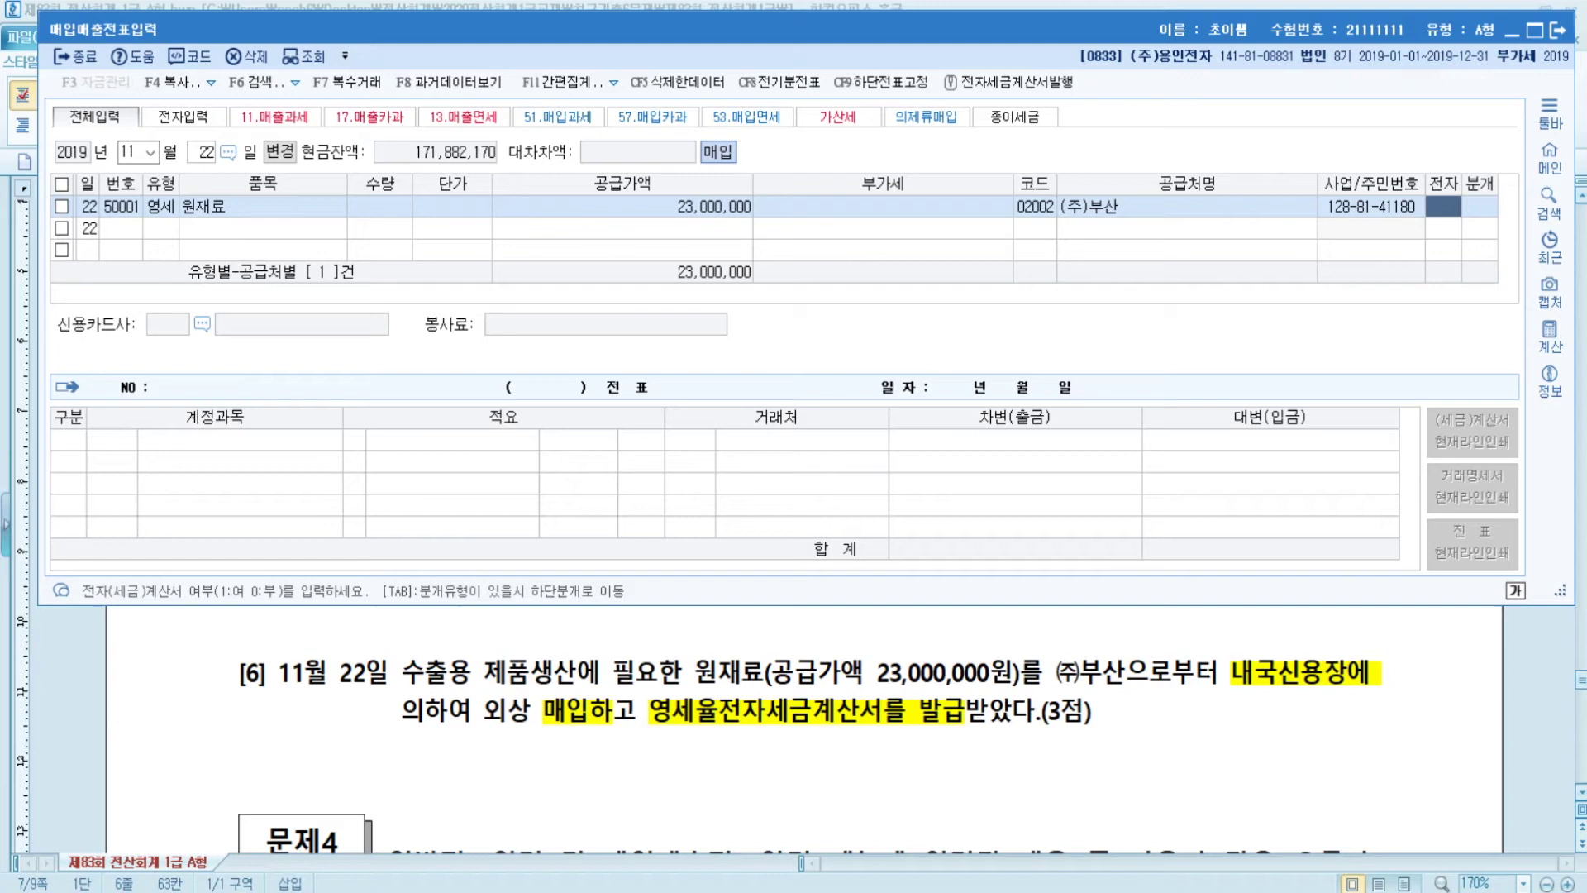
key(Return)
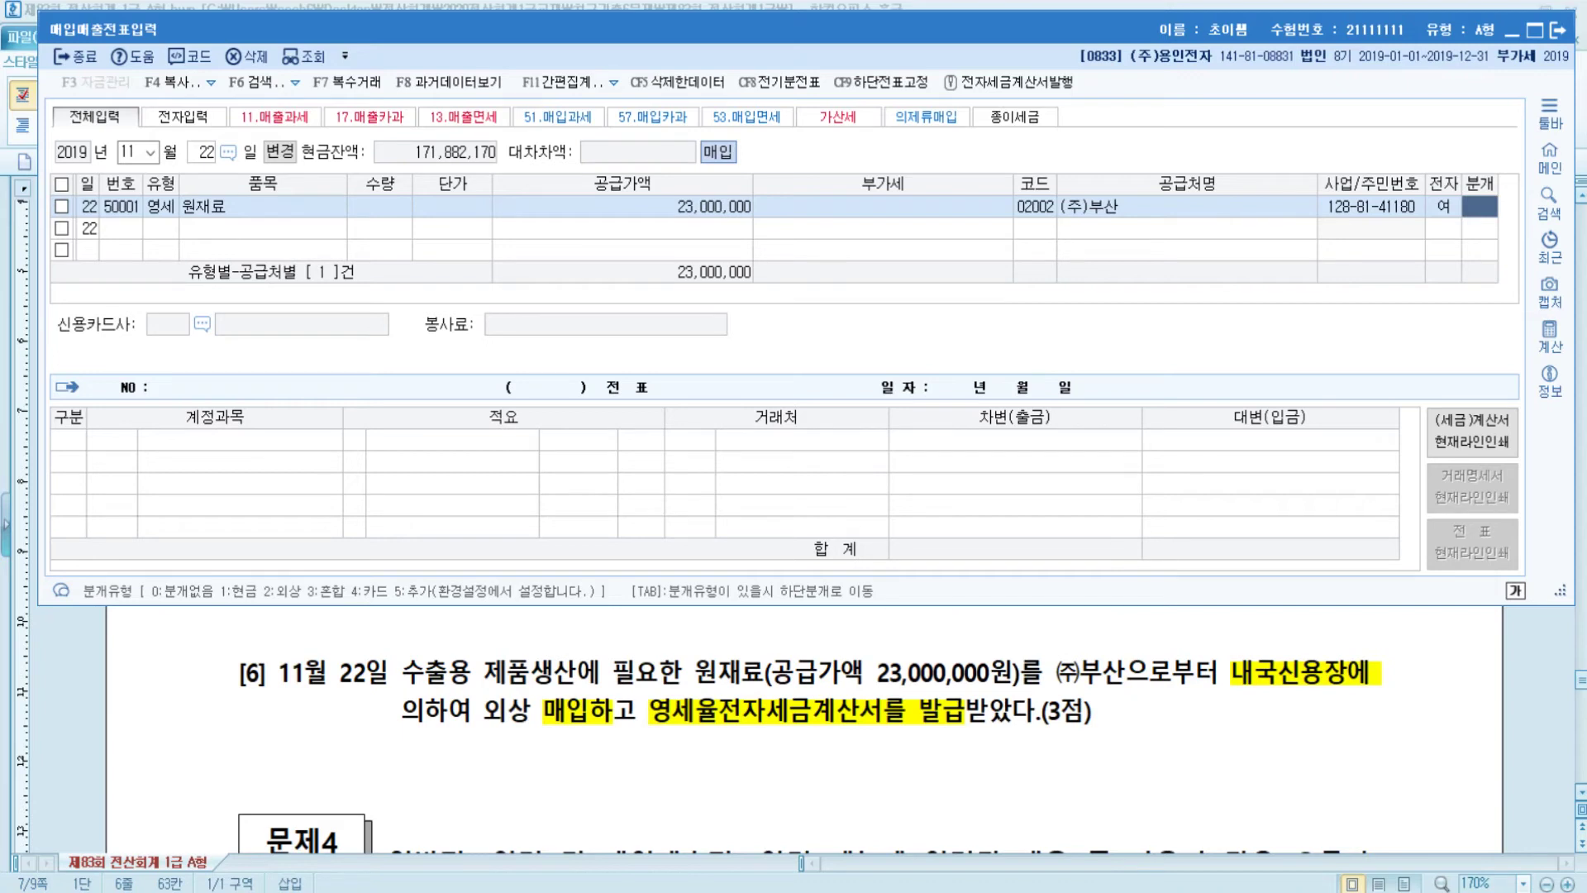
key(Return)
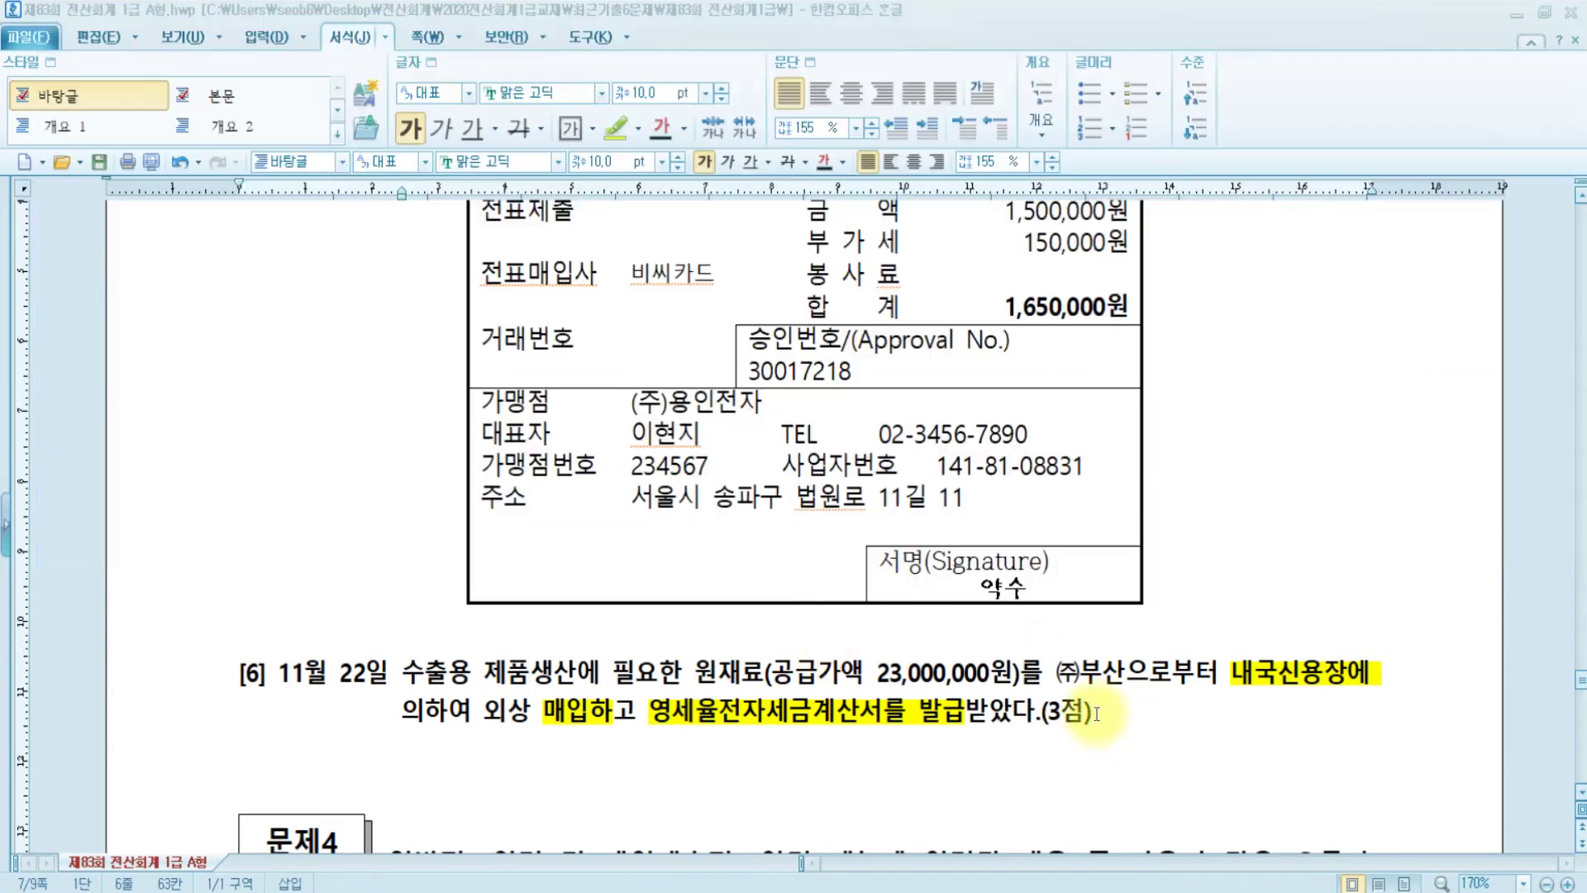
In the Hangul exam document, highlight "세 포함" in yellow in item [1] of 문제4.
click(1083, 712)
scroll(1084, 713, down, 2)
scroll(1084, 712, down, 6)
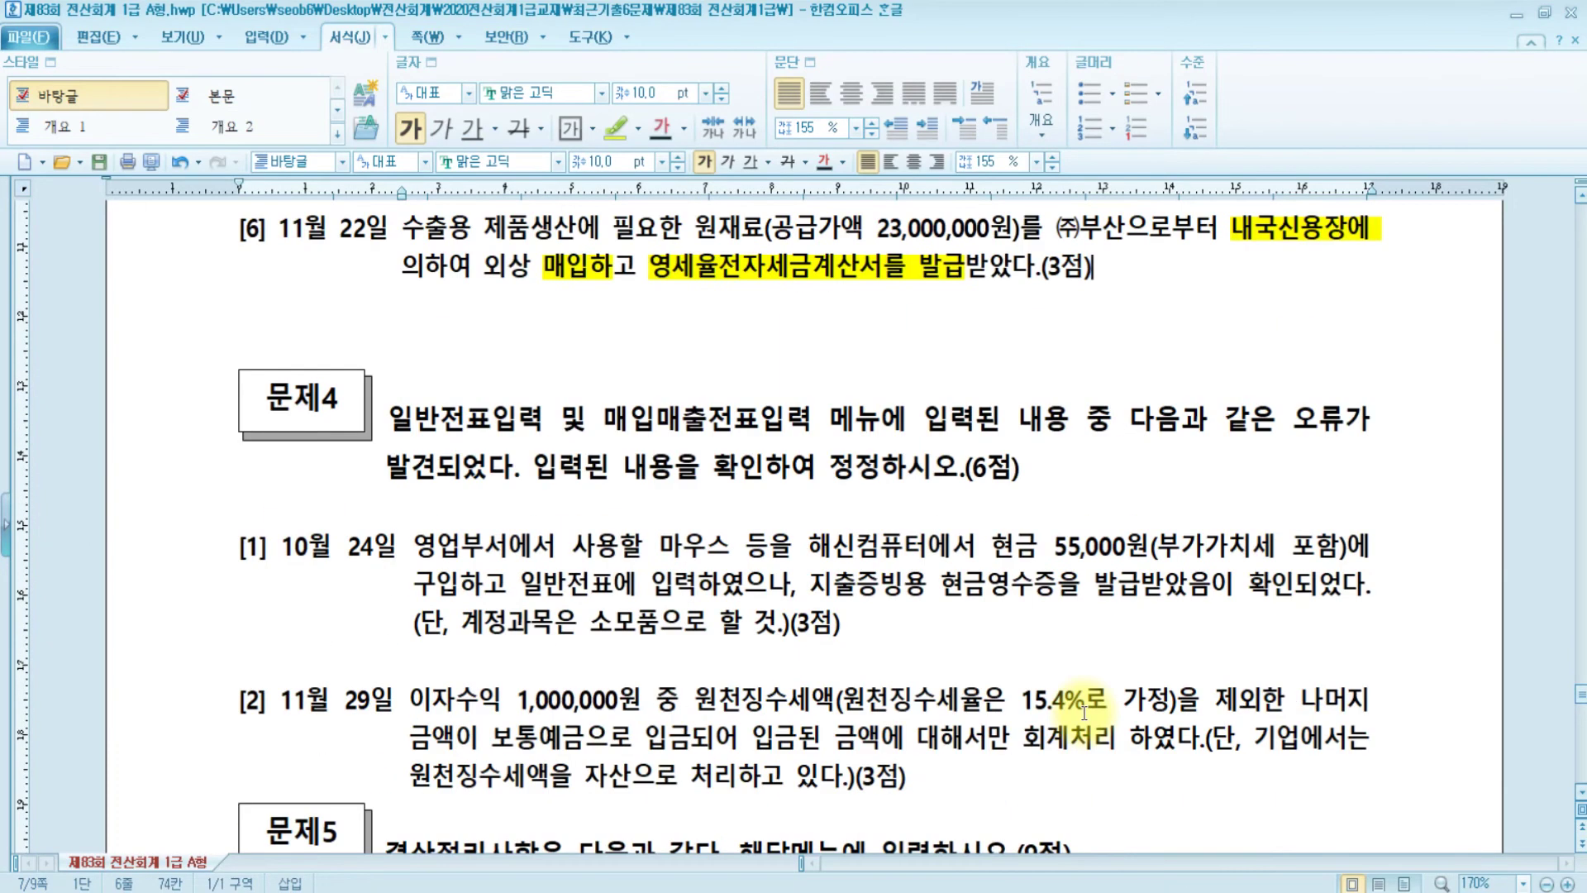
scroll(1091, 711, down, 2)
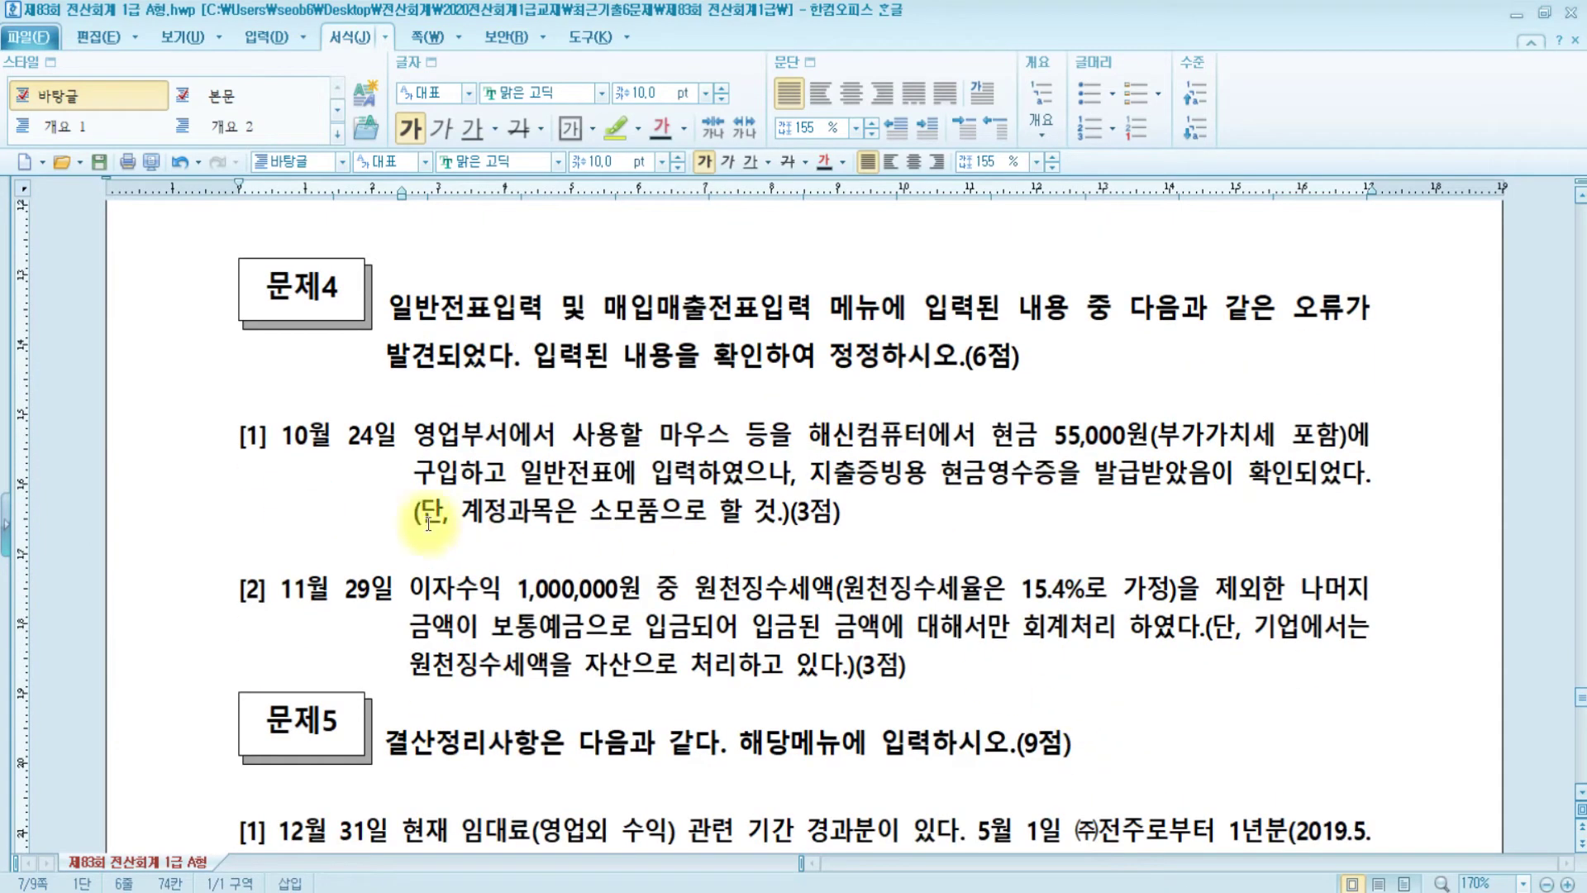
click(462, 309)
click(1165, 334)
click(295, 451)
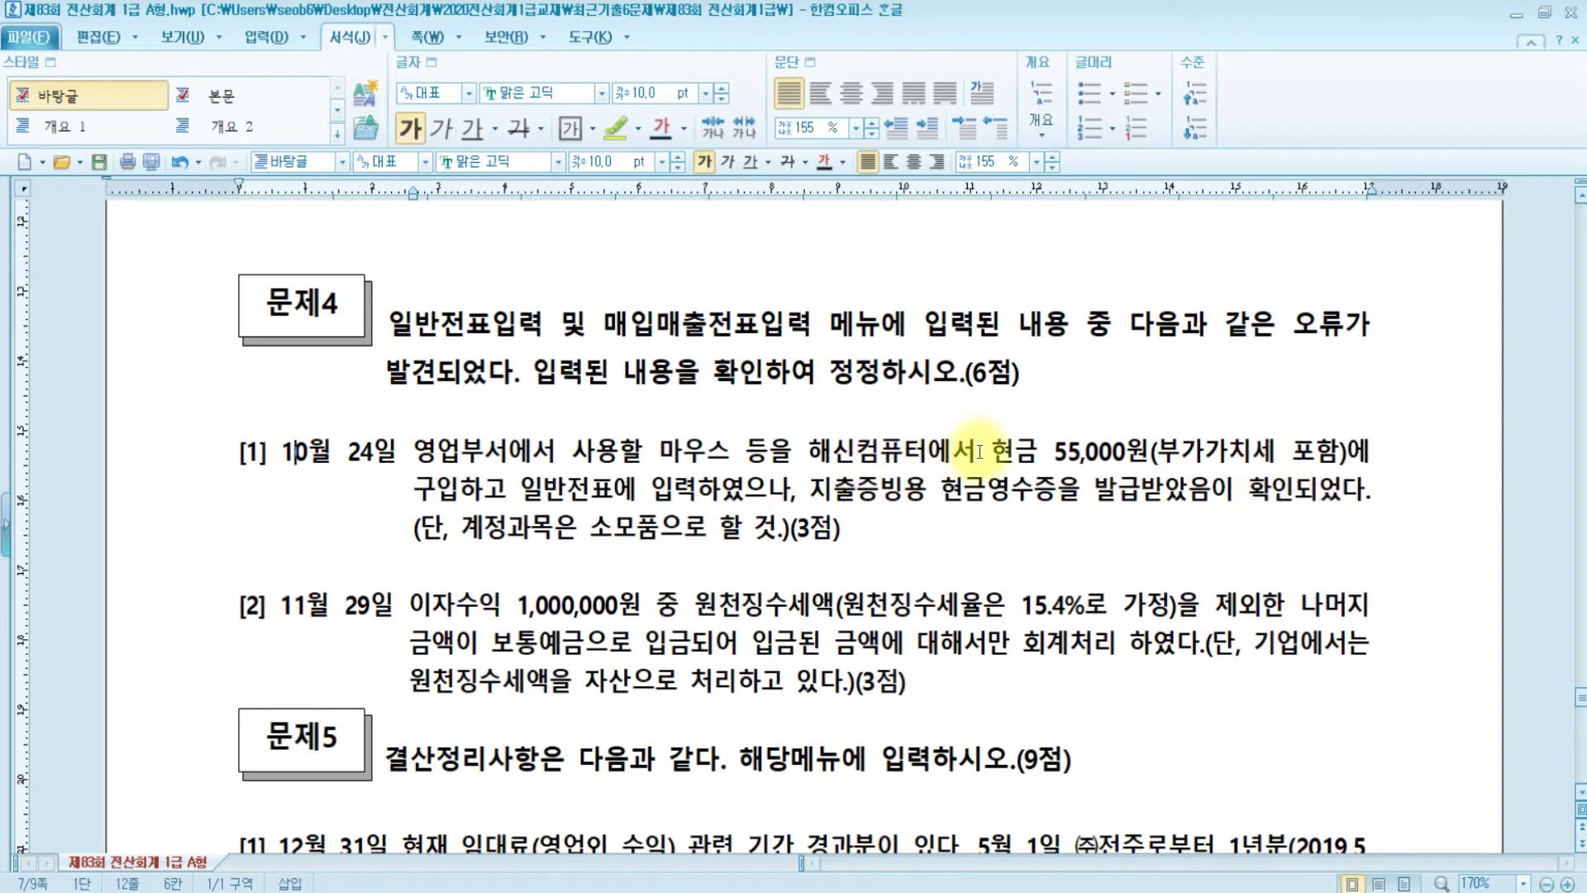
drag(1252, 450, 1340, 450)
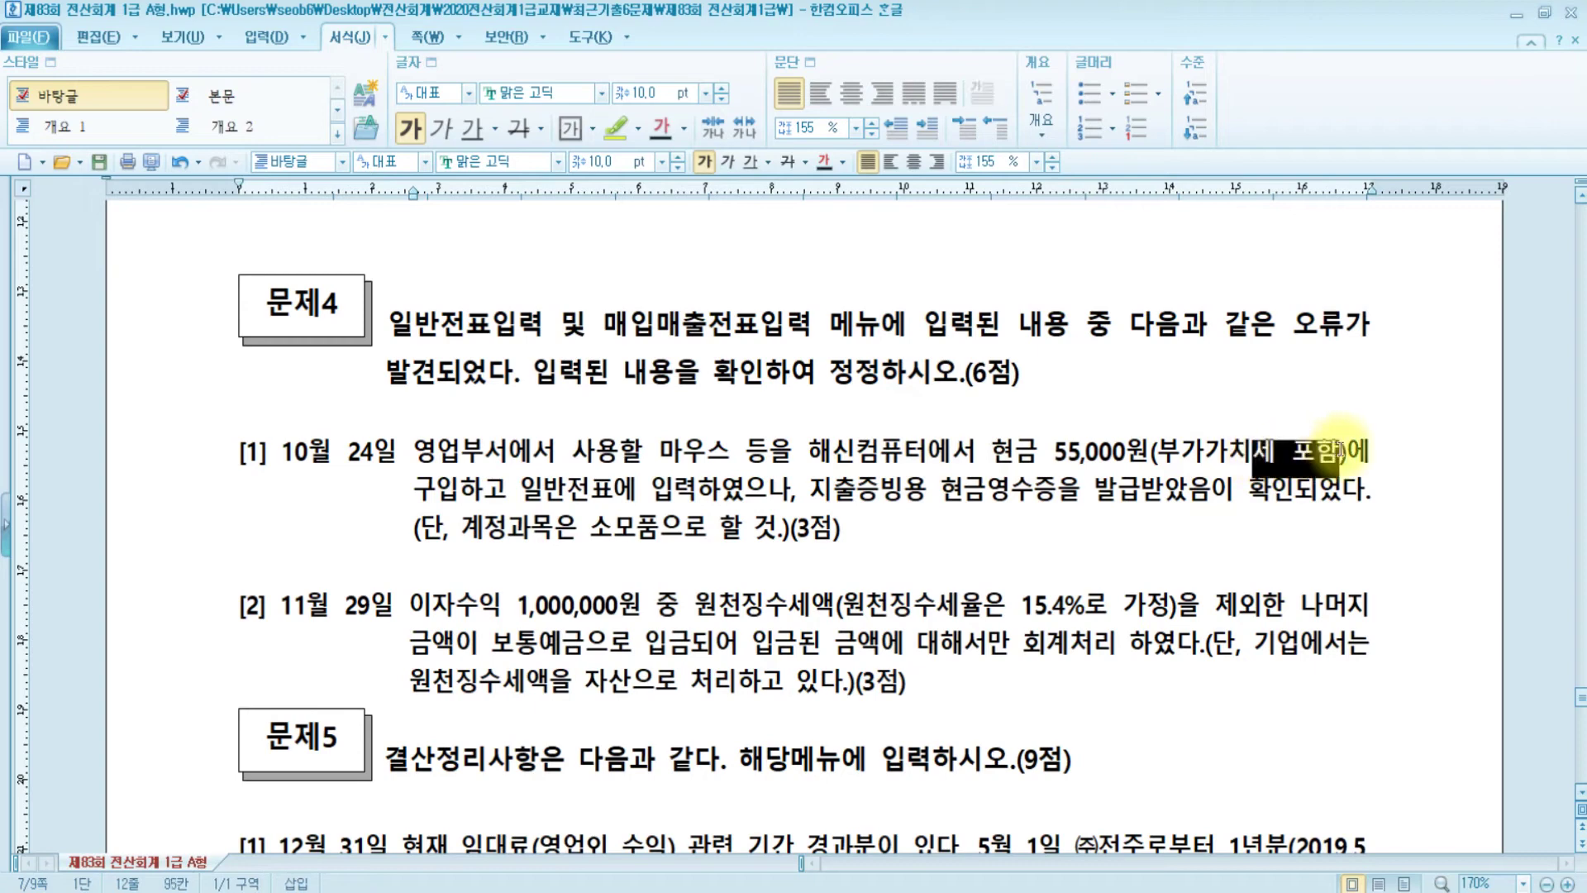
click(617, 129)
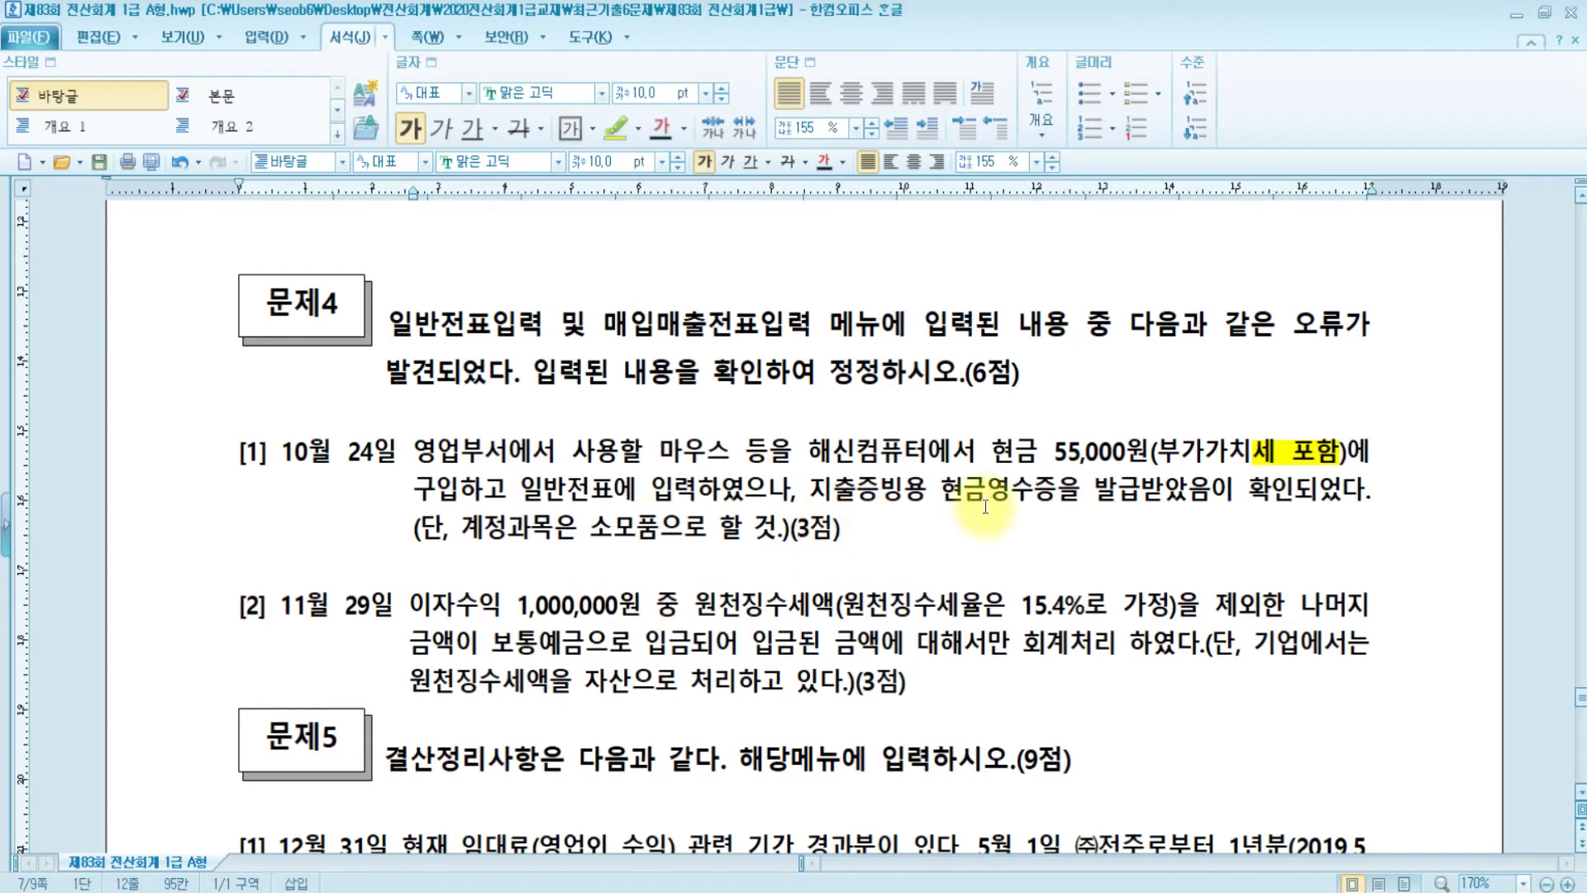
Highlight "구입" and "현금영수증" in yellow in item [1] of 문제4.
drag(942, 492, 1054, 492)
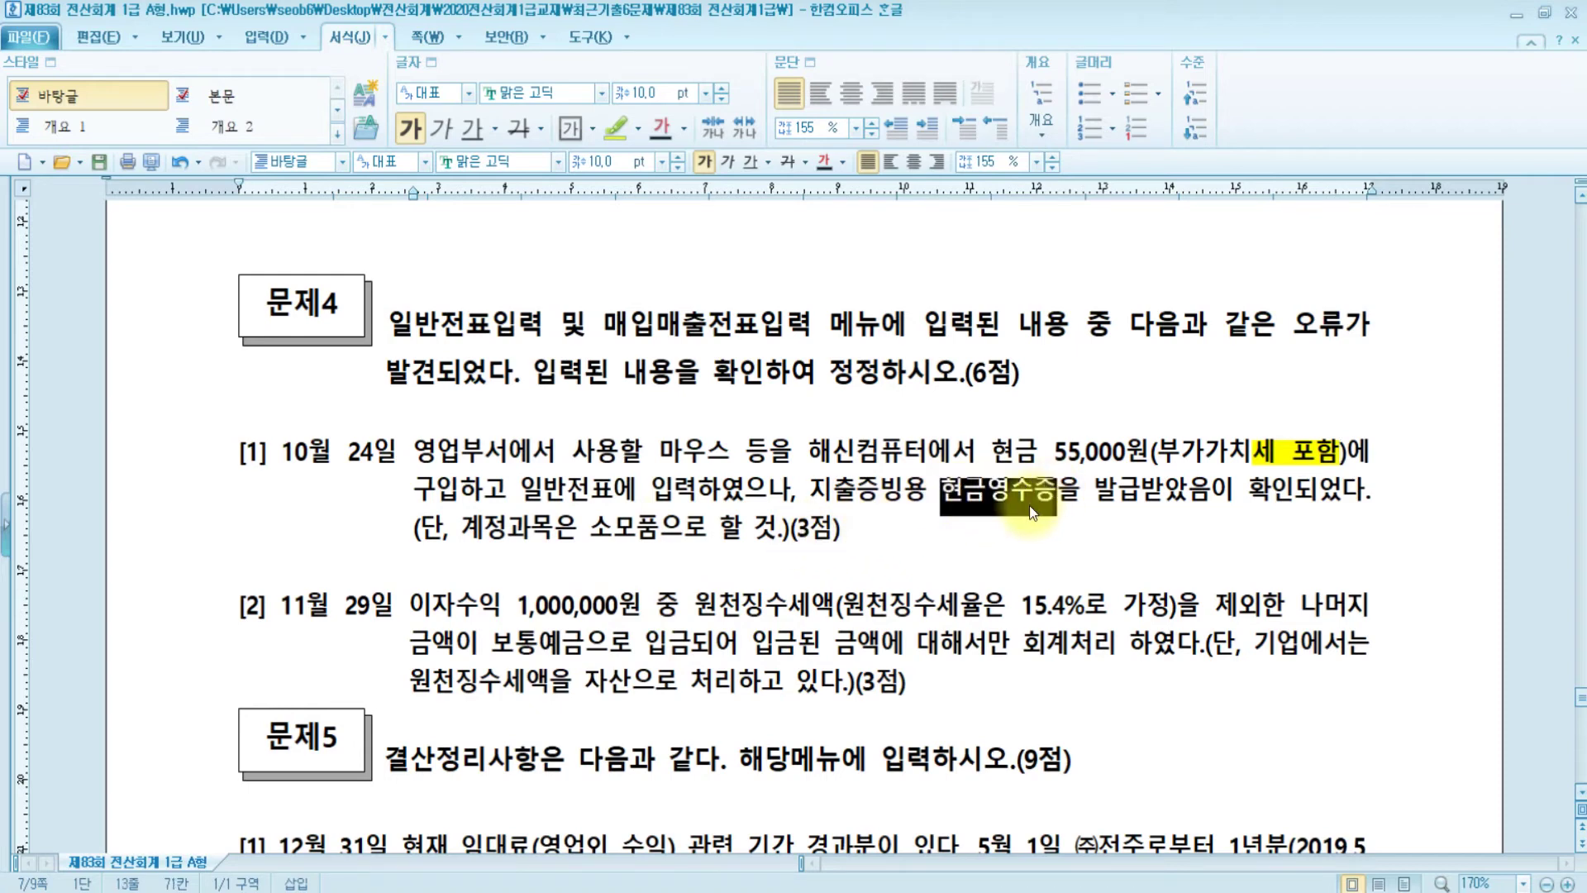
drag(415, 491, 459, 492)
click(624, 126)
click(927, 491)
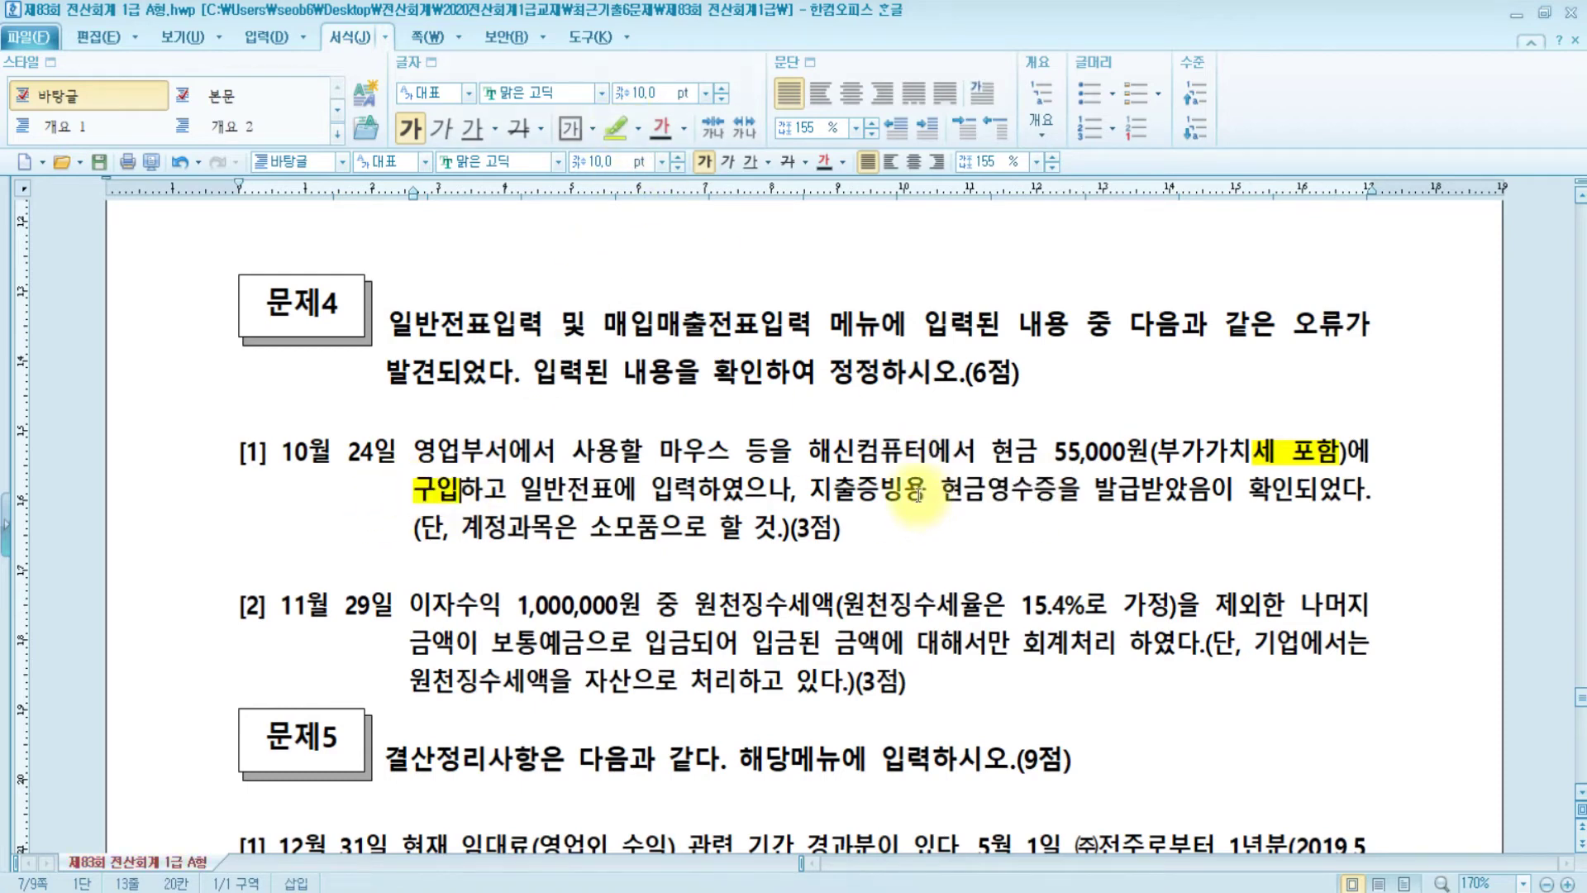
drag(927, 491, 1058, 493)
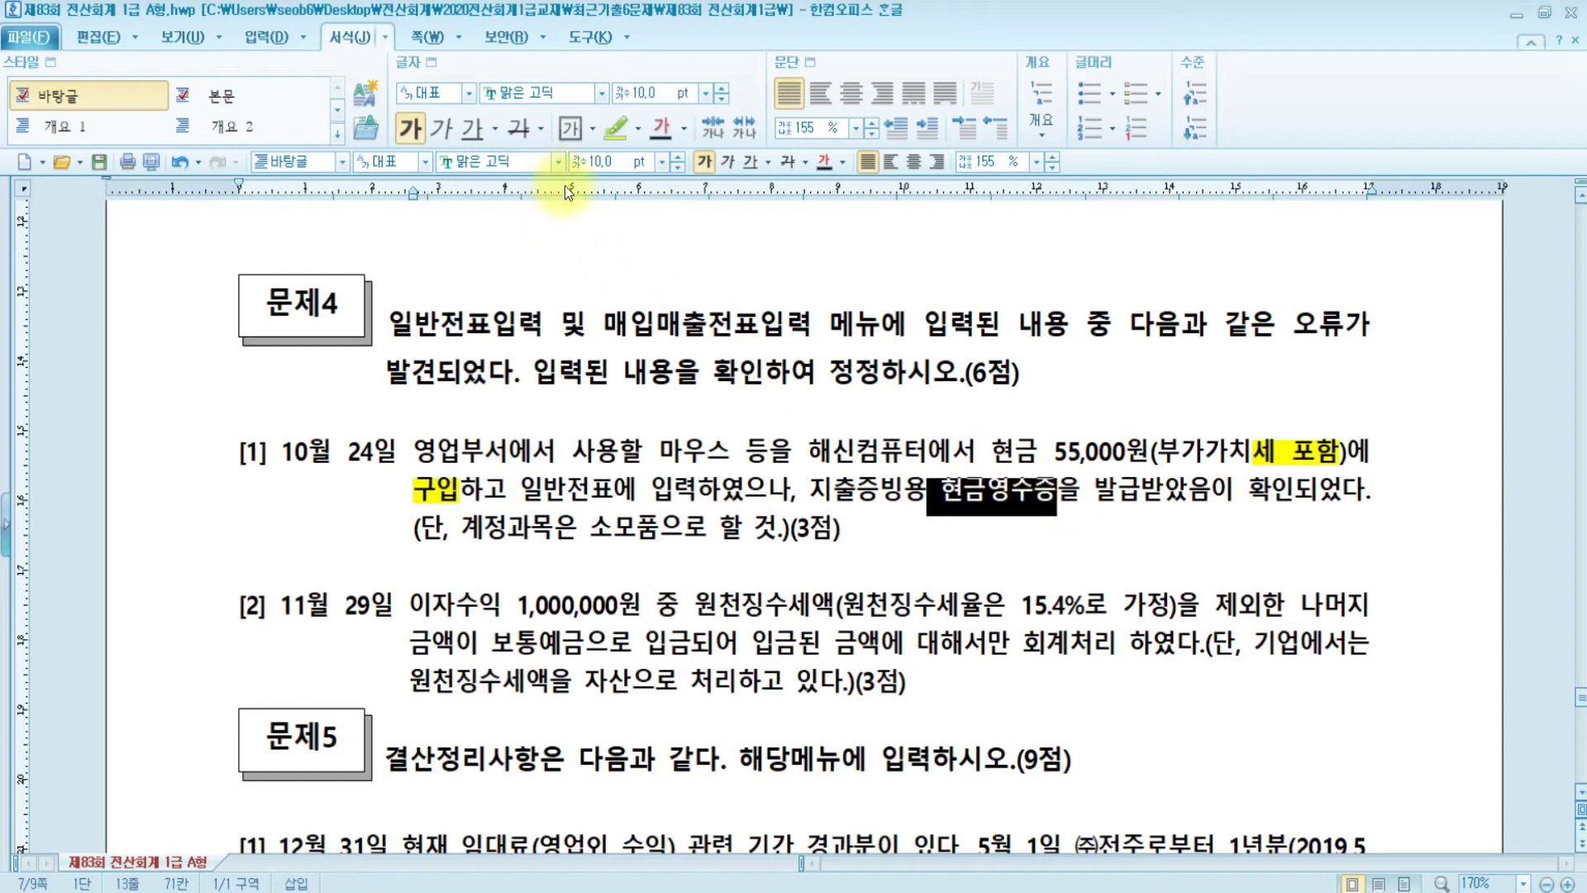
click(616, 126)
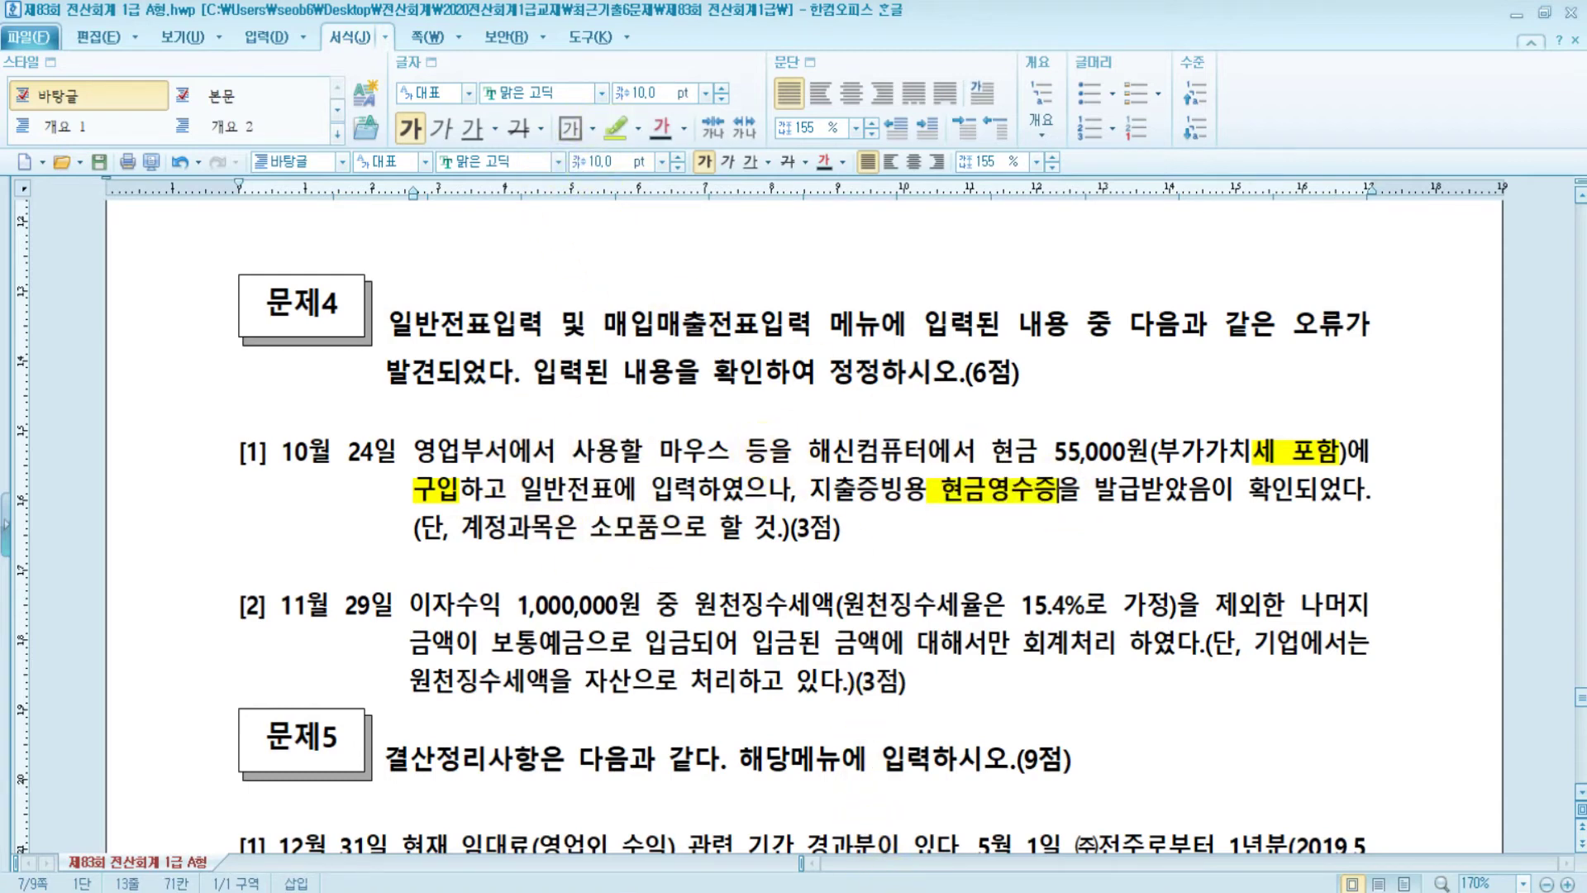
Switch to KcLep and open the general voucher entry (일반전표입력) for October 24.
key(alt+Tab)
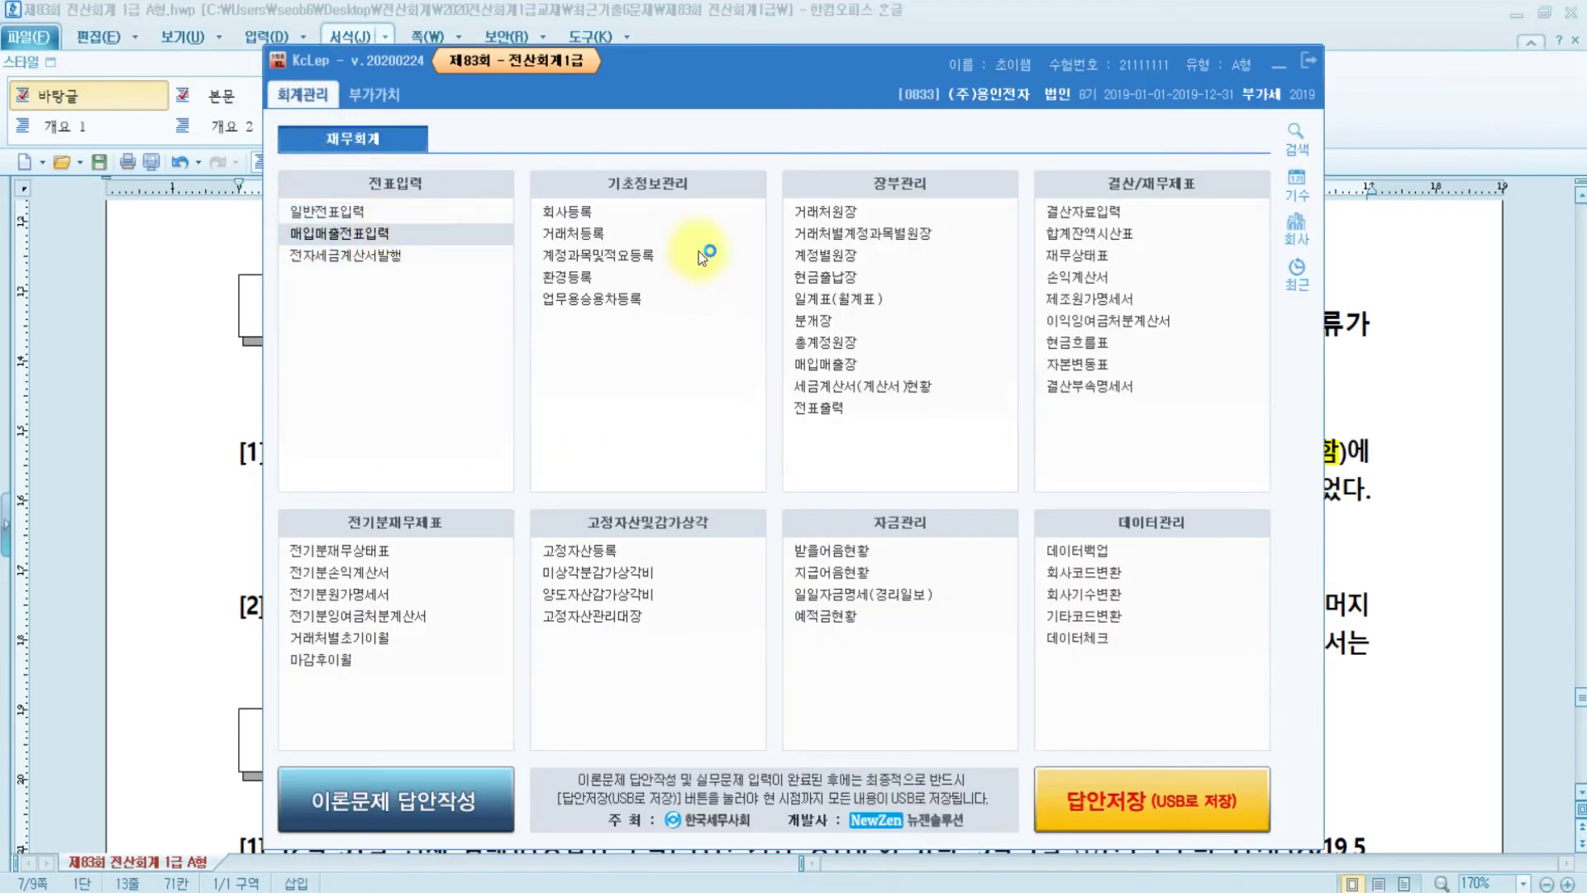
key(Return)
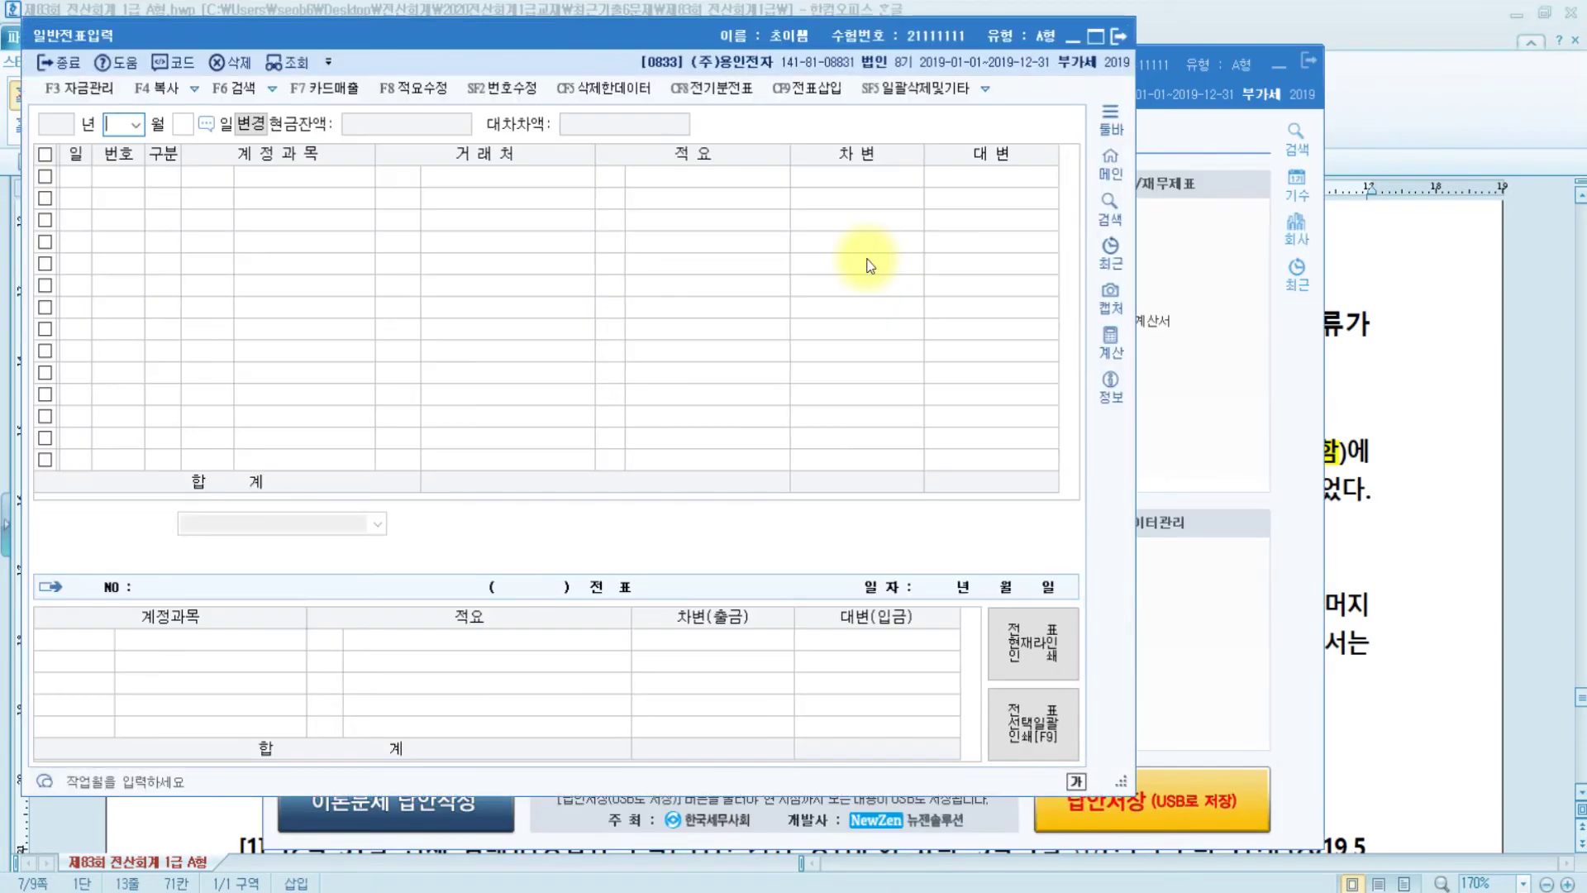
text(10)
key(Return)
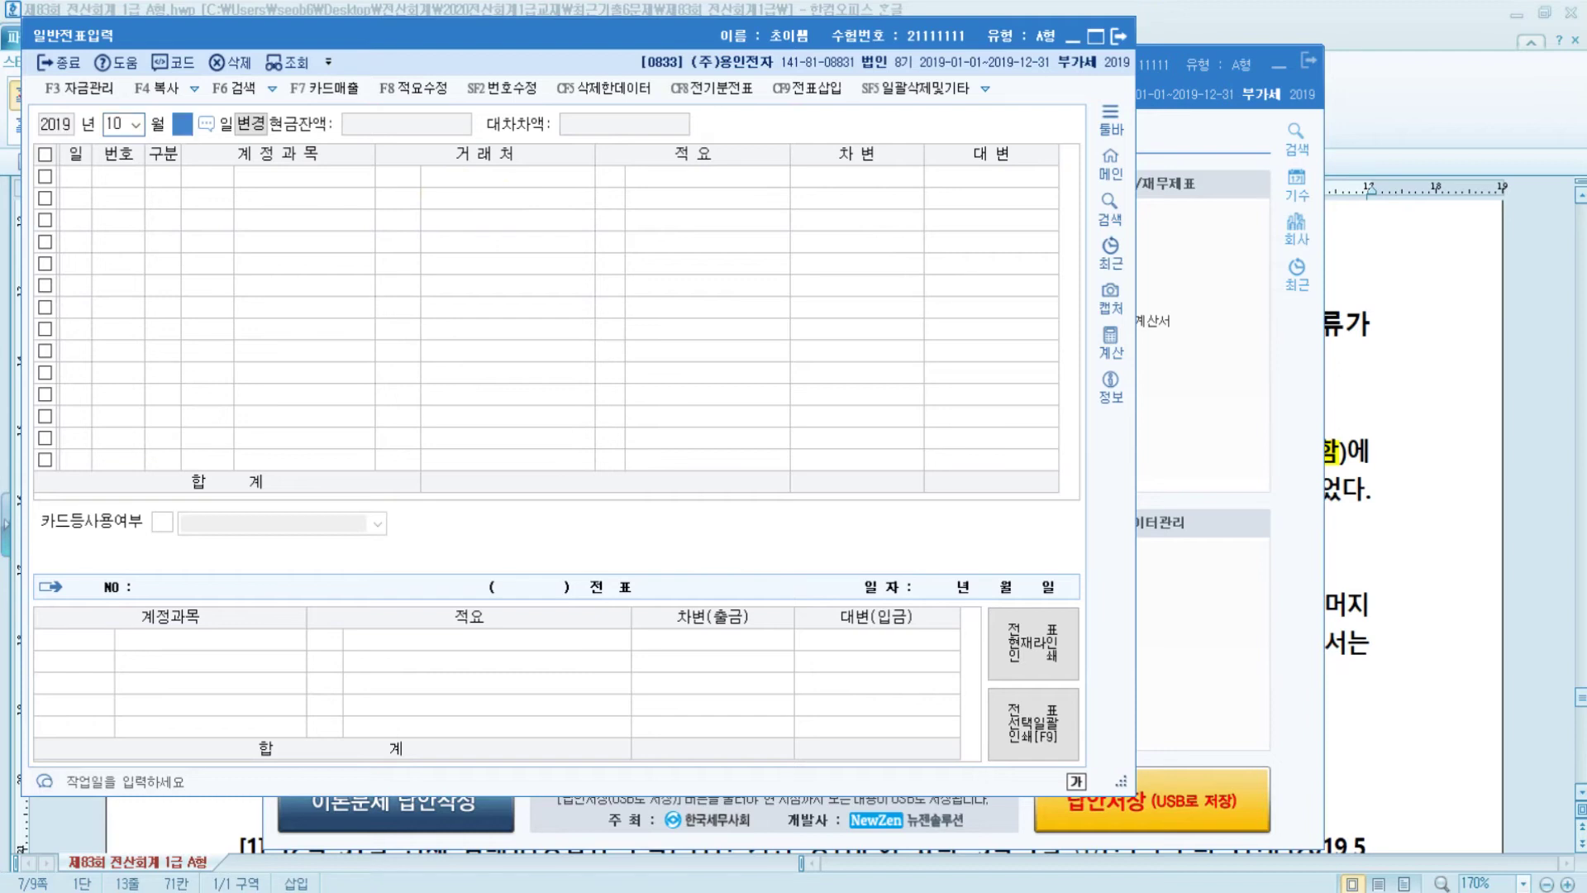
text(24)
key(Return)
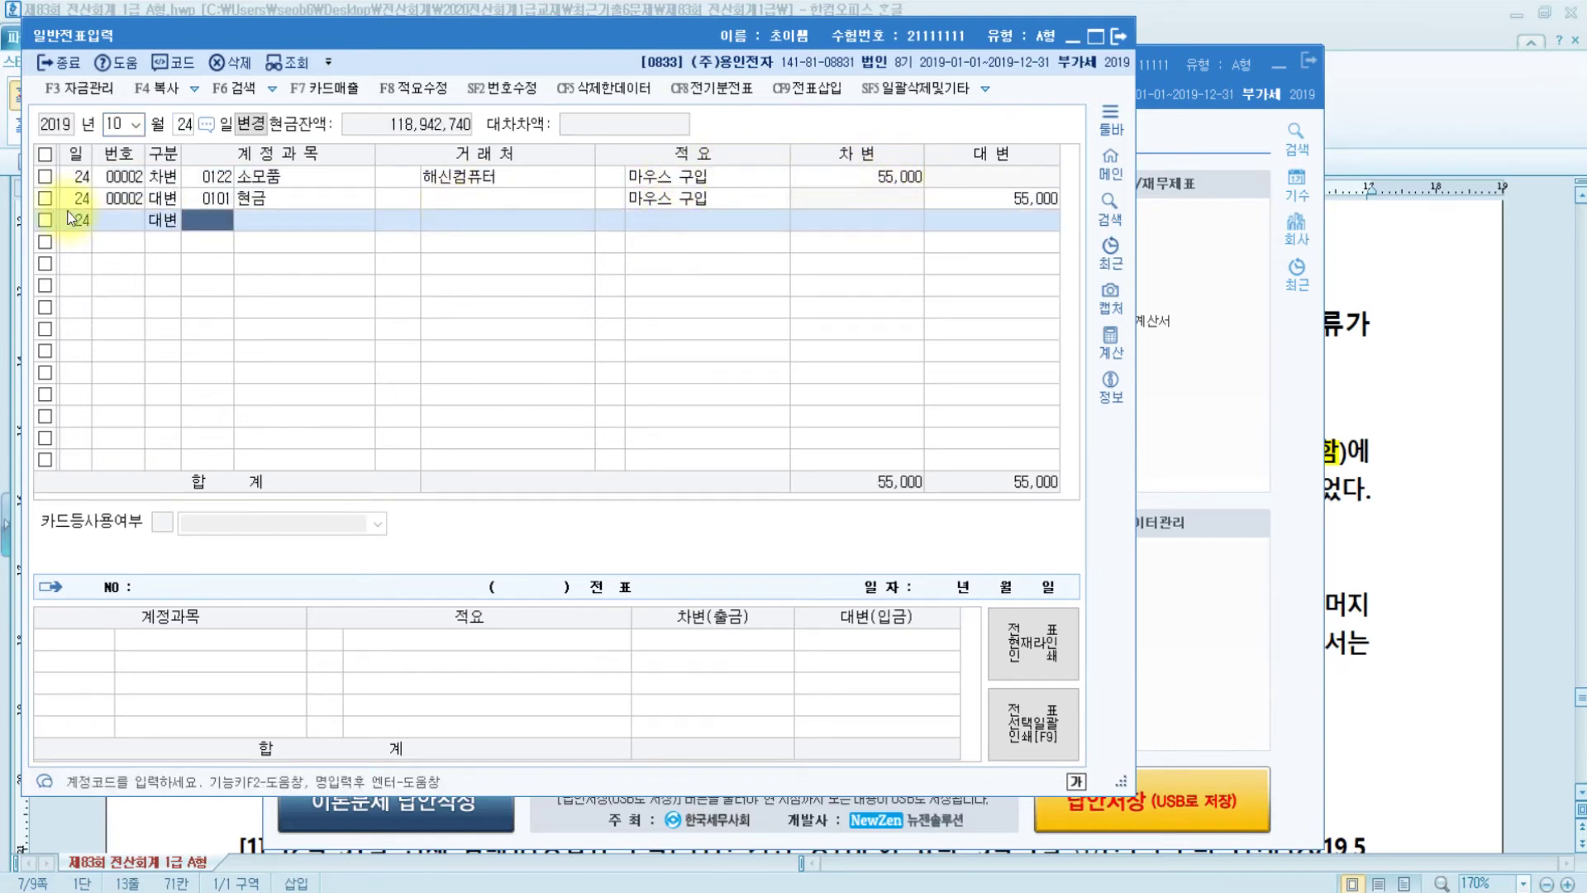
Delete both lines of the October 24 mouse purchase voucher and close the general voucher entry.
click(46, 155)
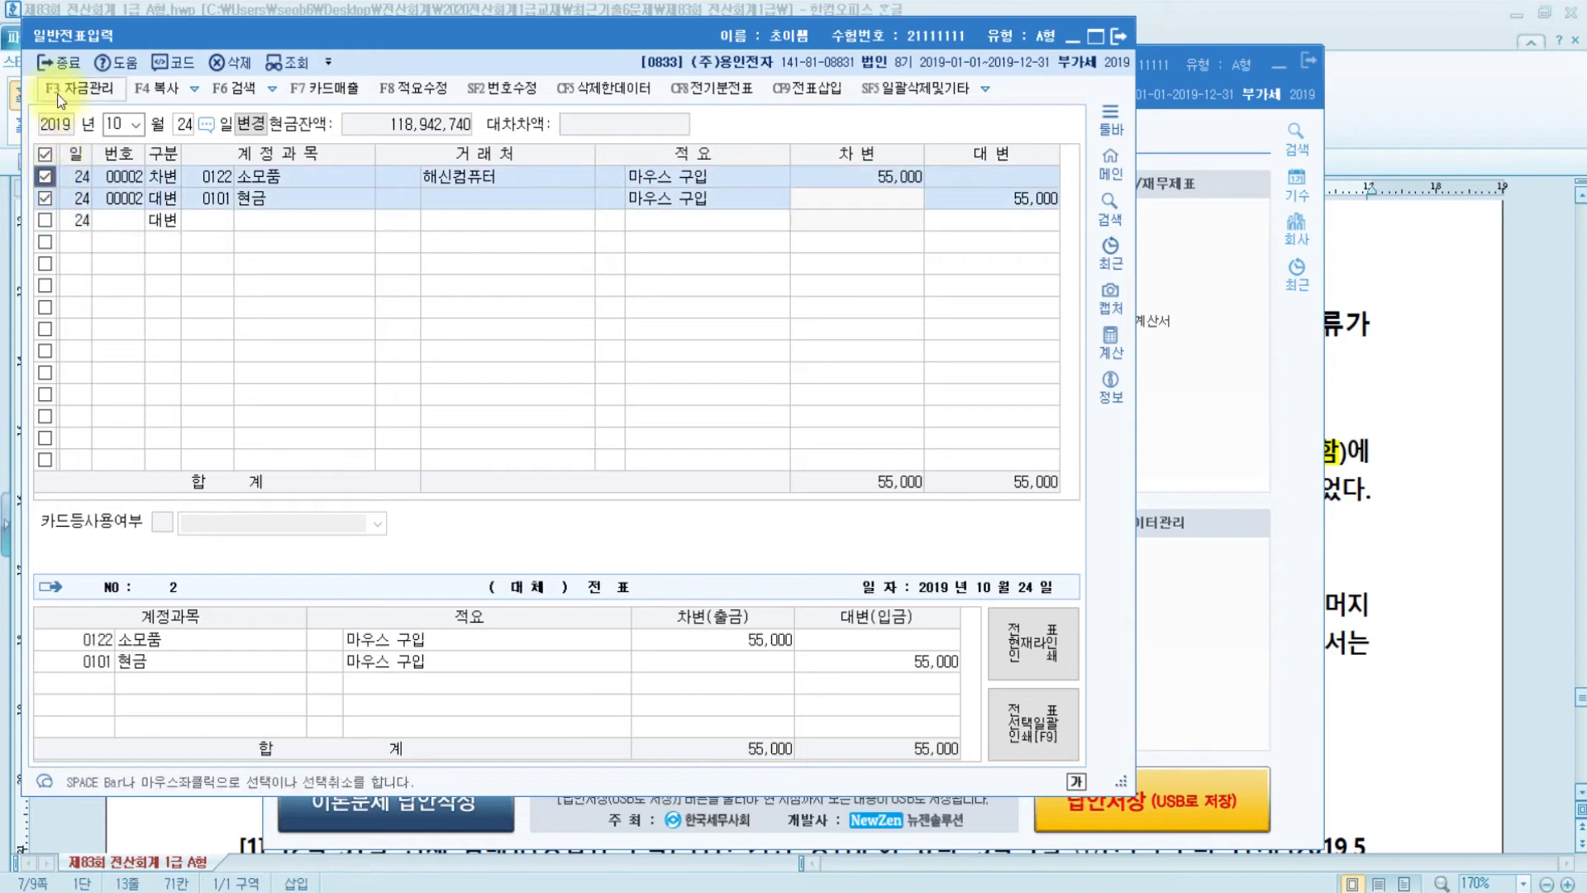
click(230, 62)
click(621, 459)
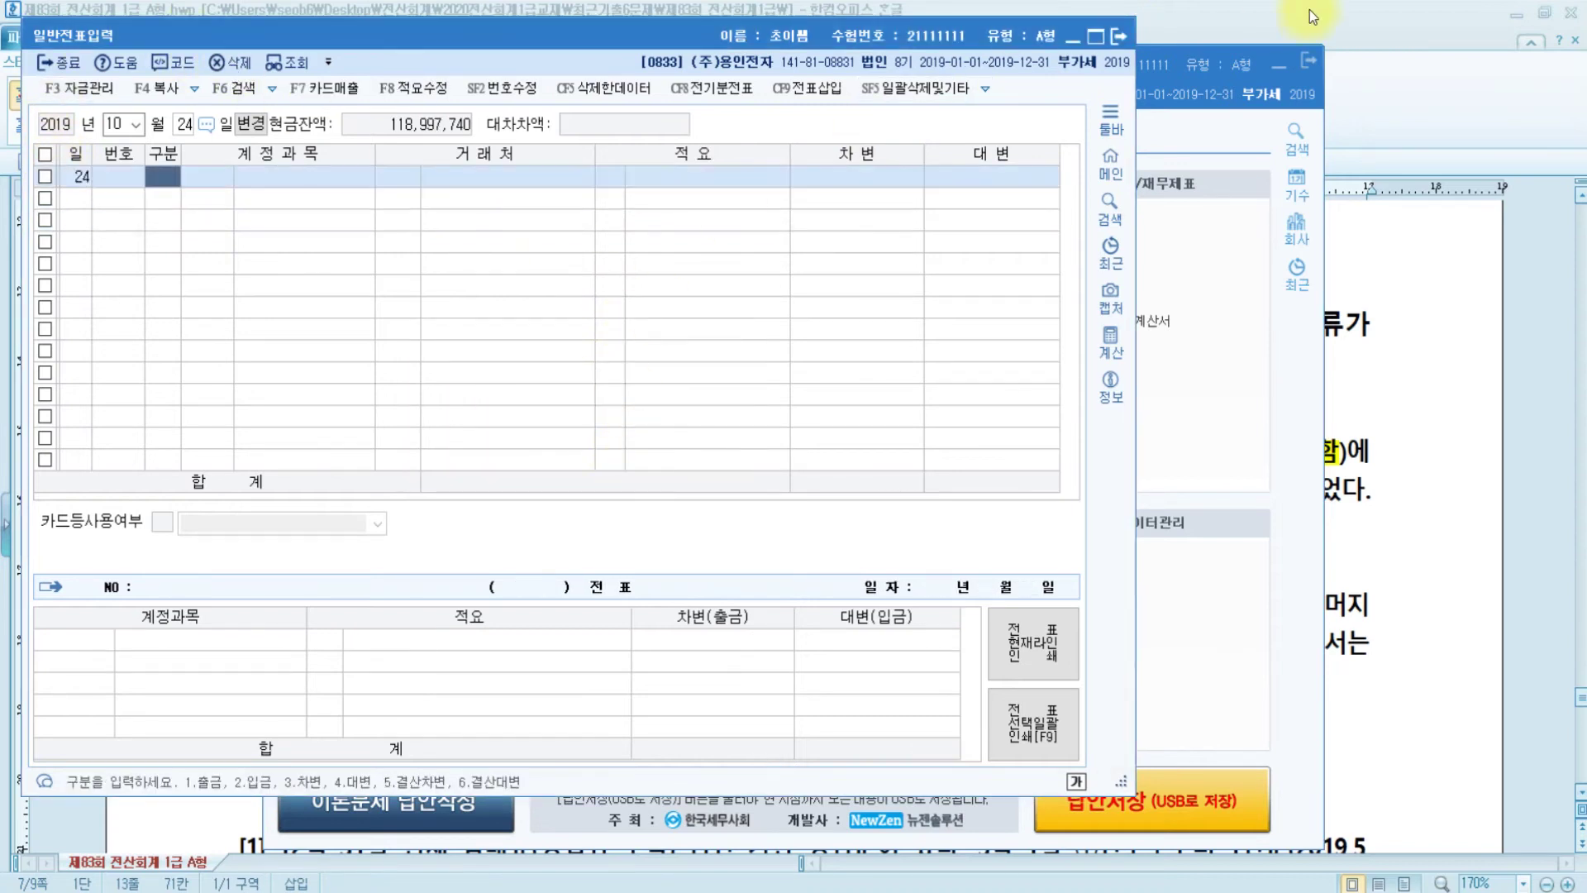
click(1114, 33)
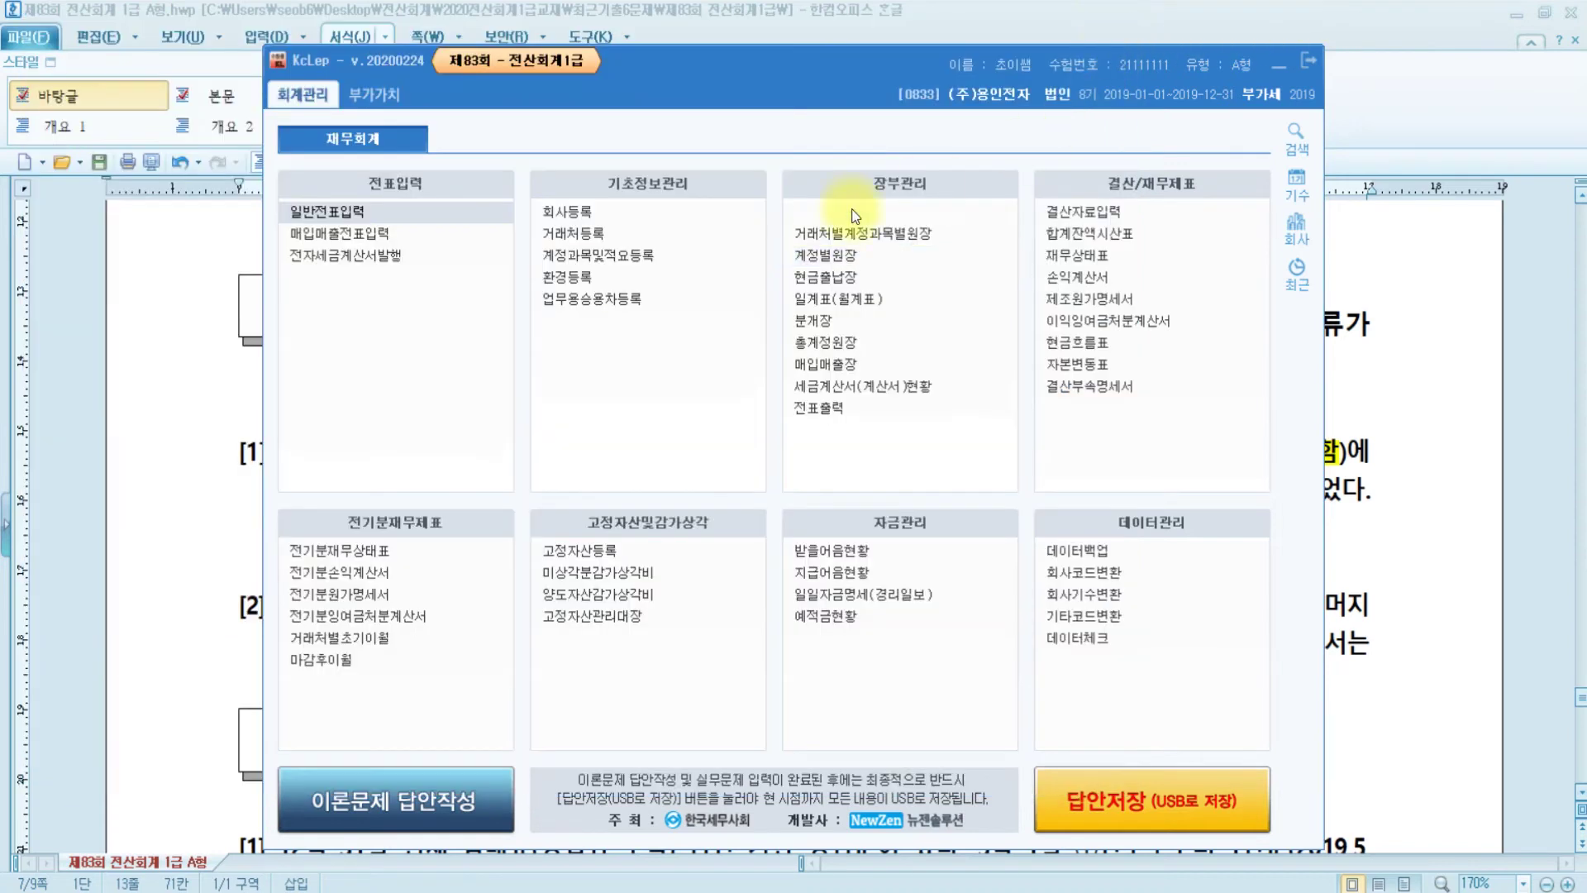
Return to the purchase/sales voucher entry and set the voucher date to October 24.
click(346, 231)
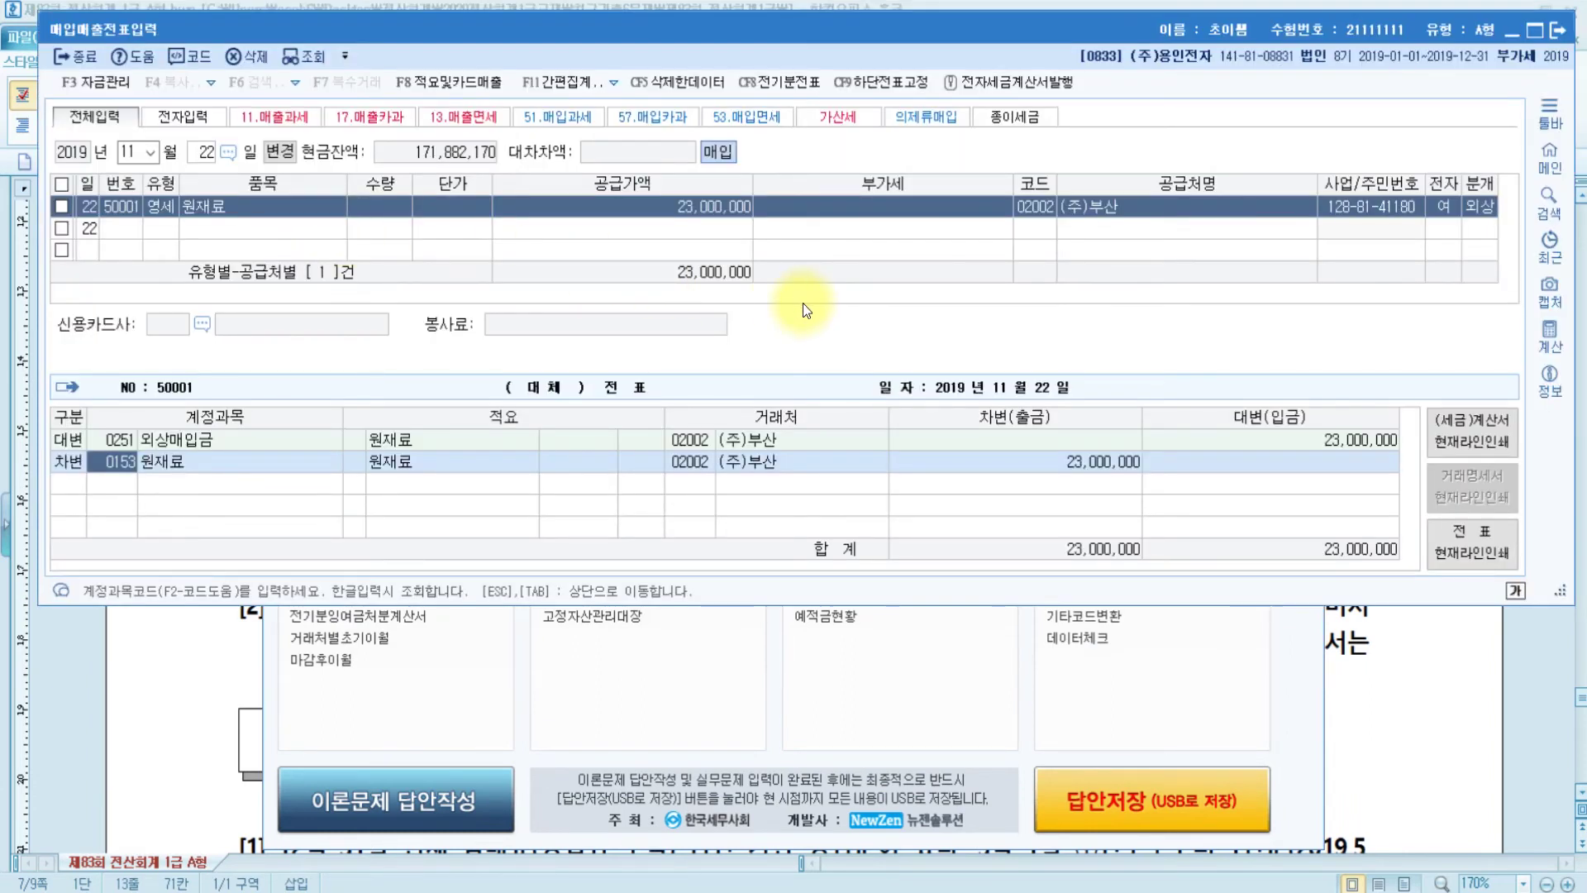
key(Escape)
key(Escape)
key(shift+Tab)
text(10)
key(Return)
text(24)
key(Return)
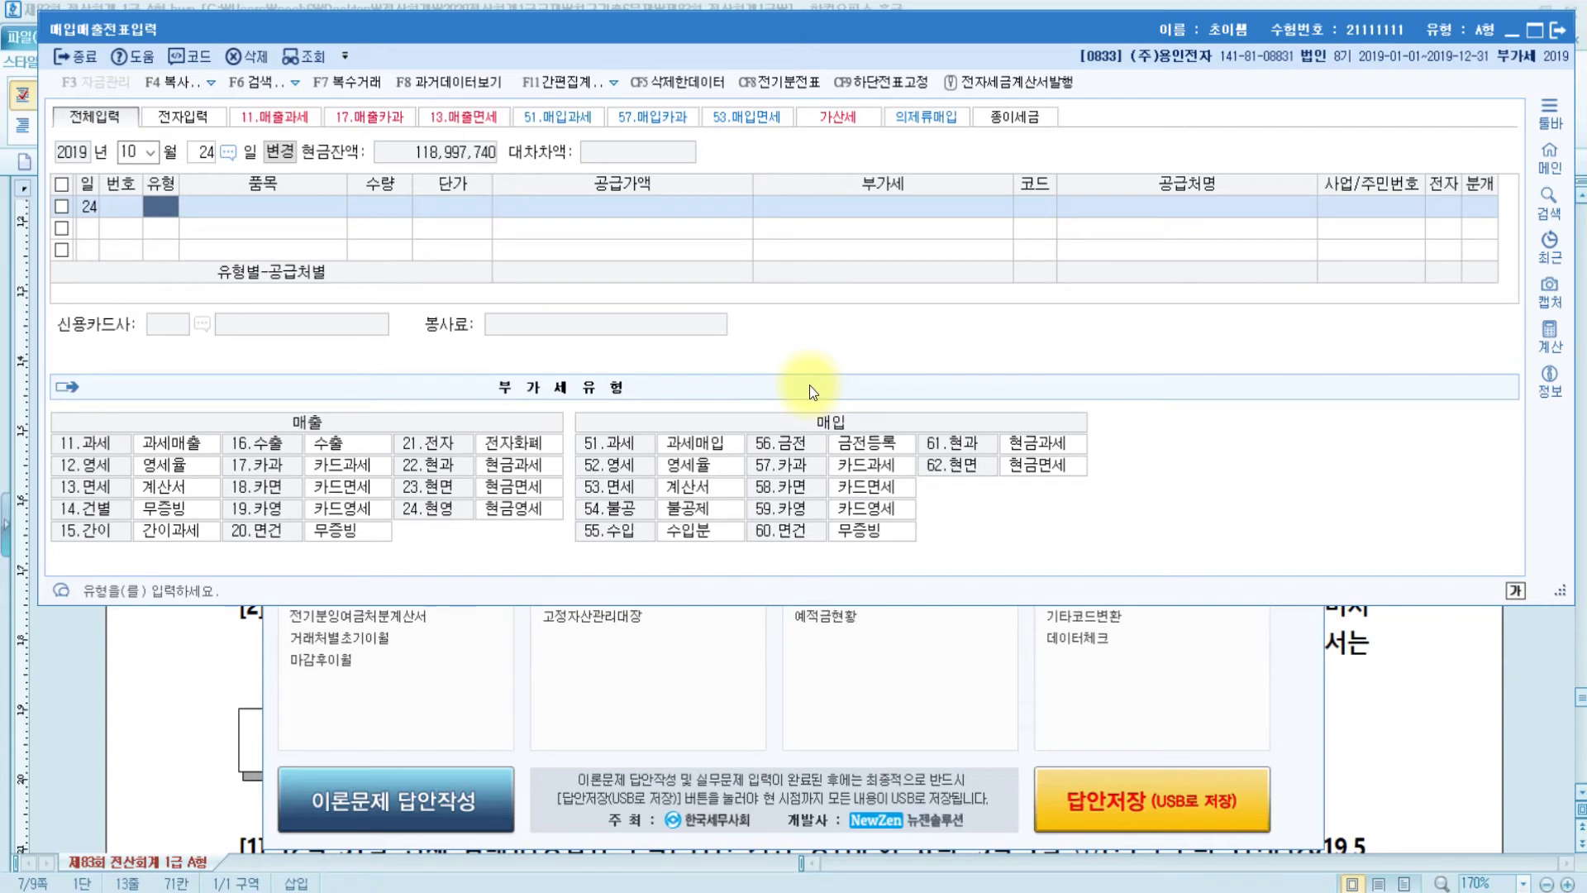
Enter a cash-receipt taxable purchase (type 61, 현과) for item 마우스 with a VAT-inclusive amount of 55,000.
text(61)
key(Return)
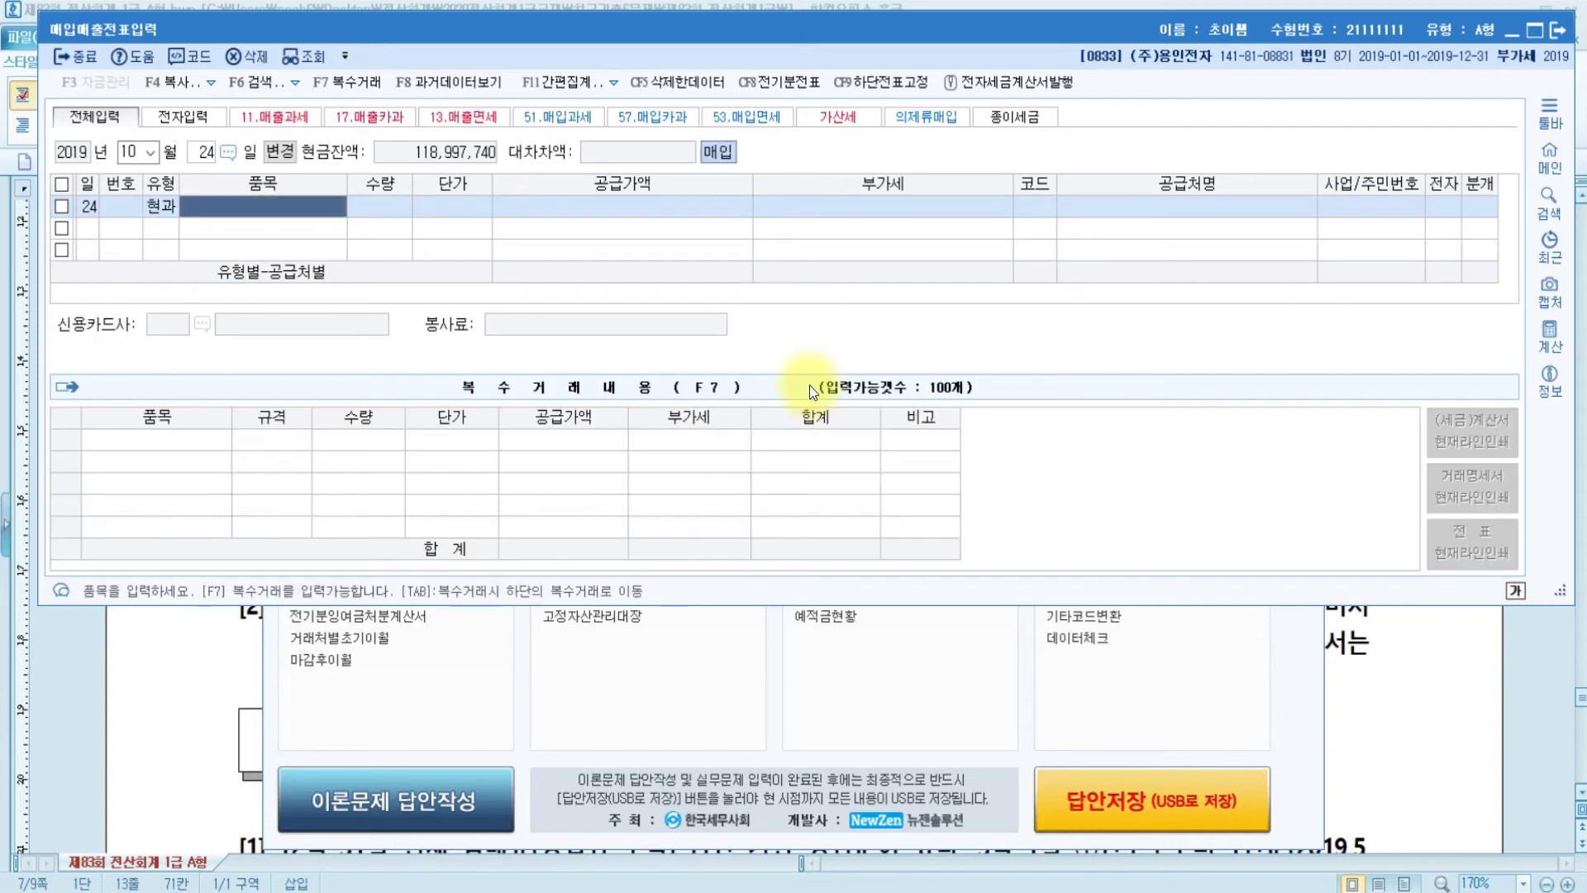
text(마우스)
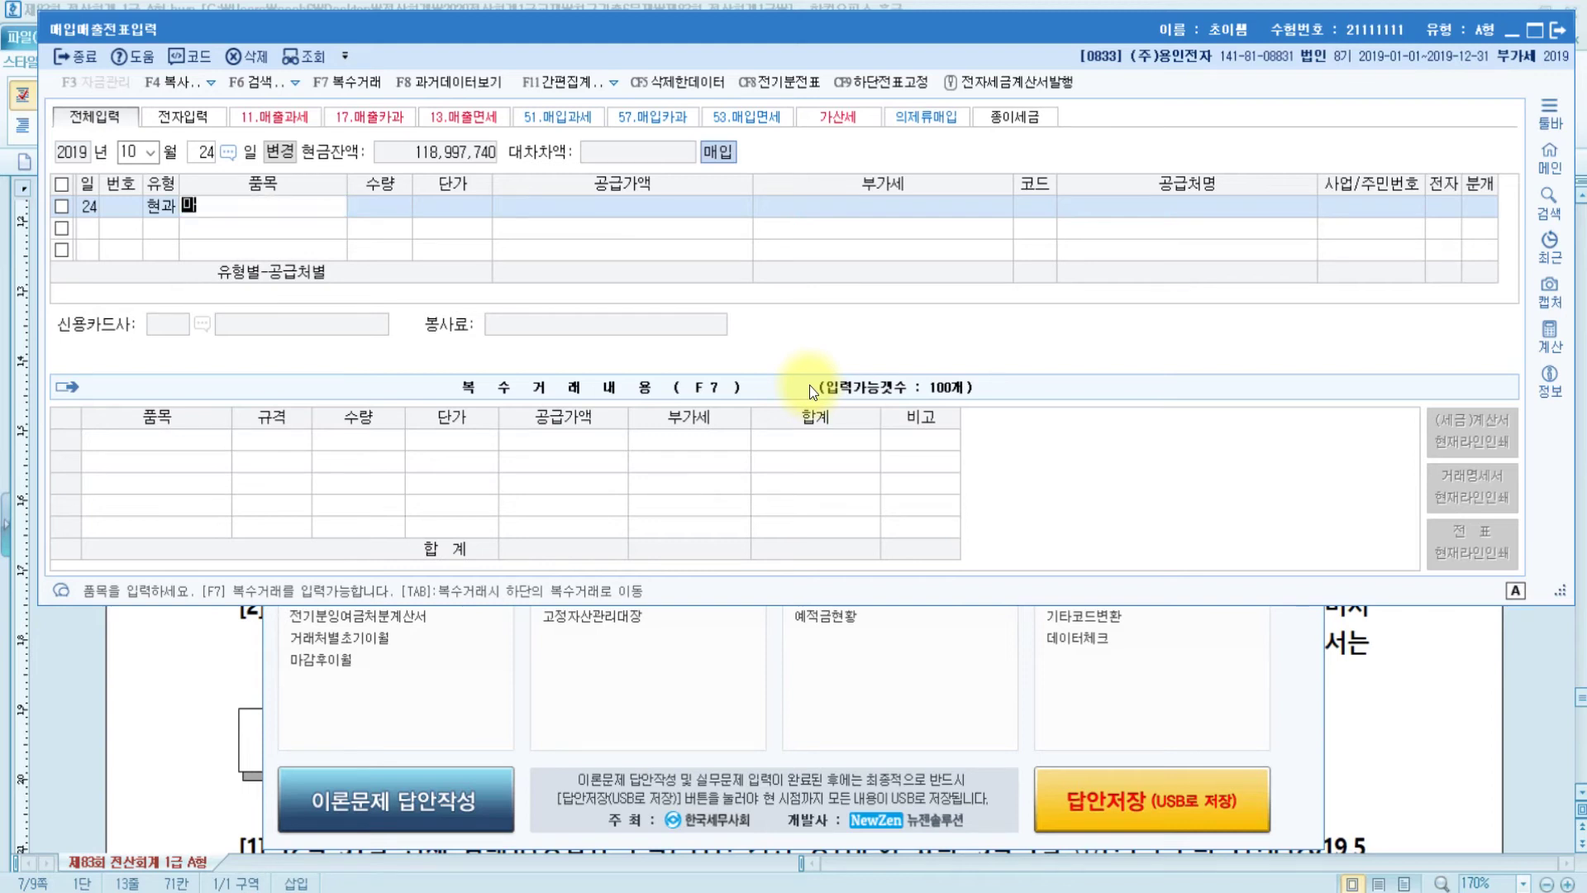
key(Return)
key(Return)
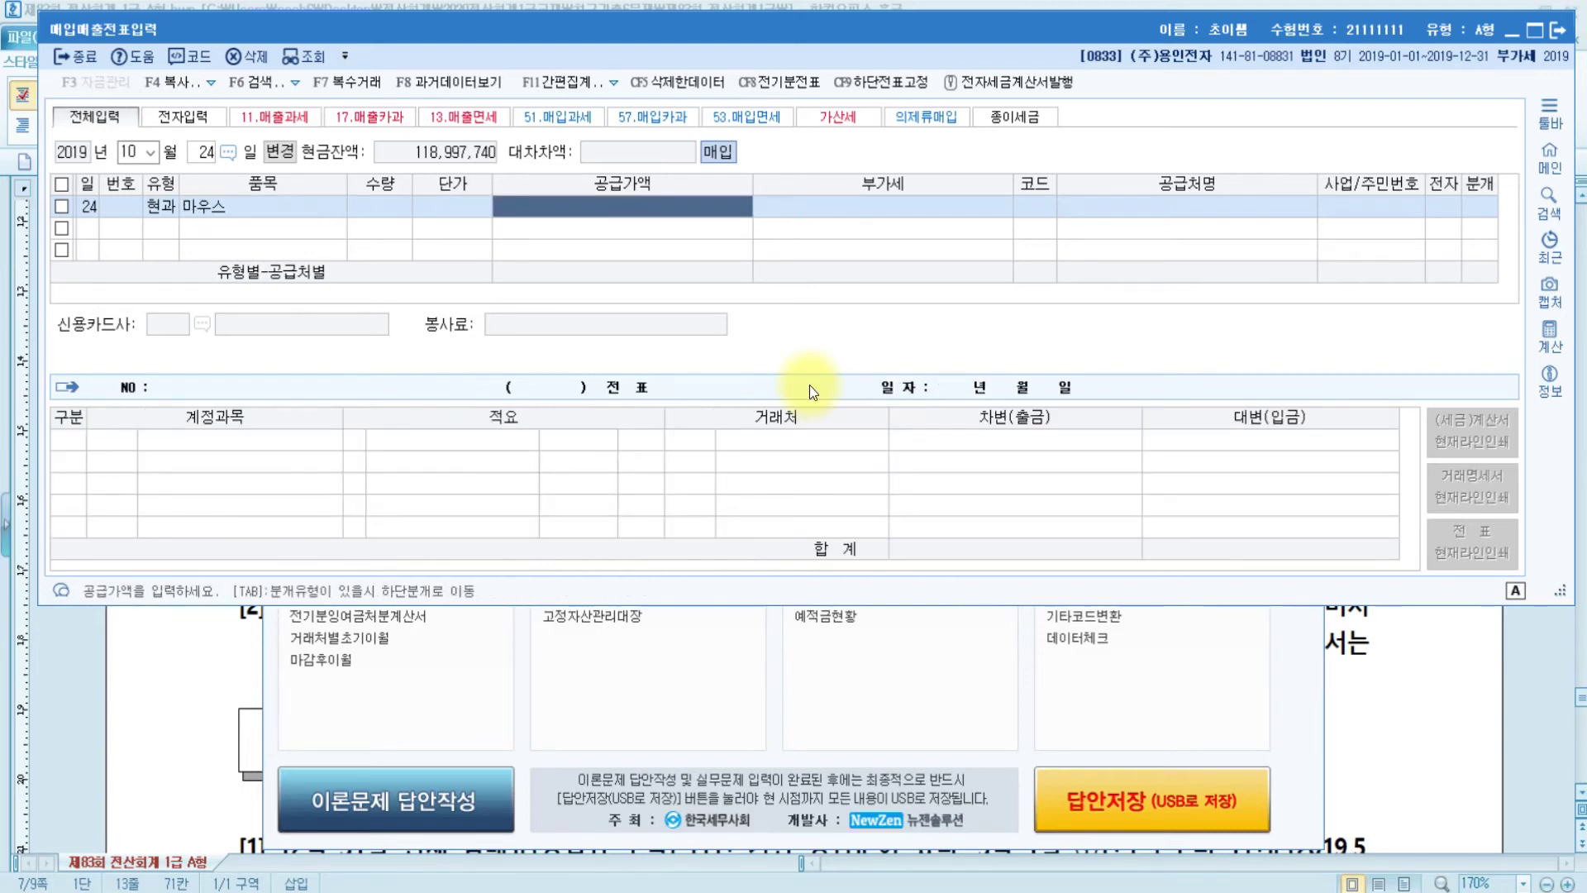
text(550000)
key(Return)
key(Return)
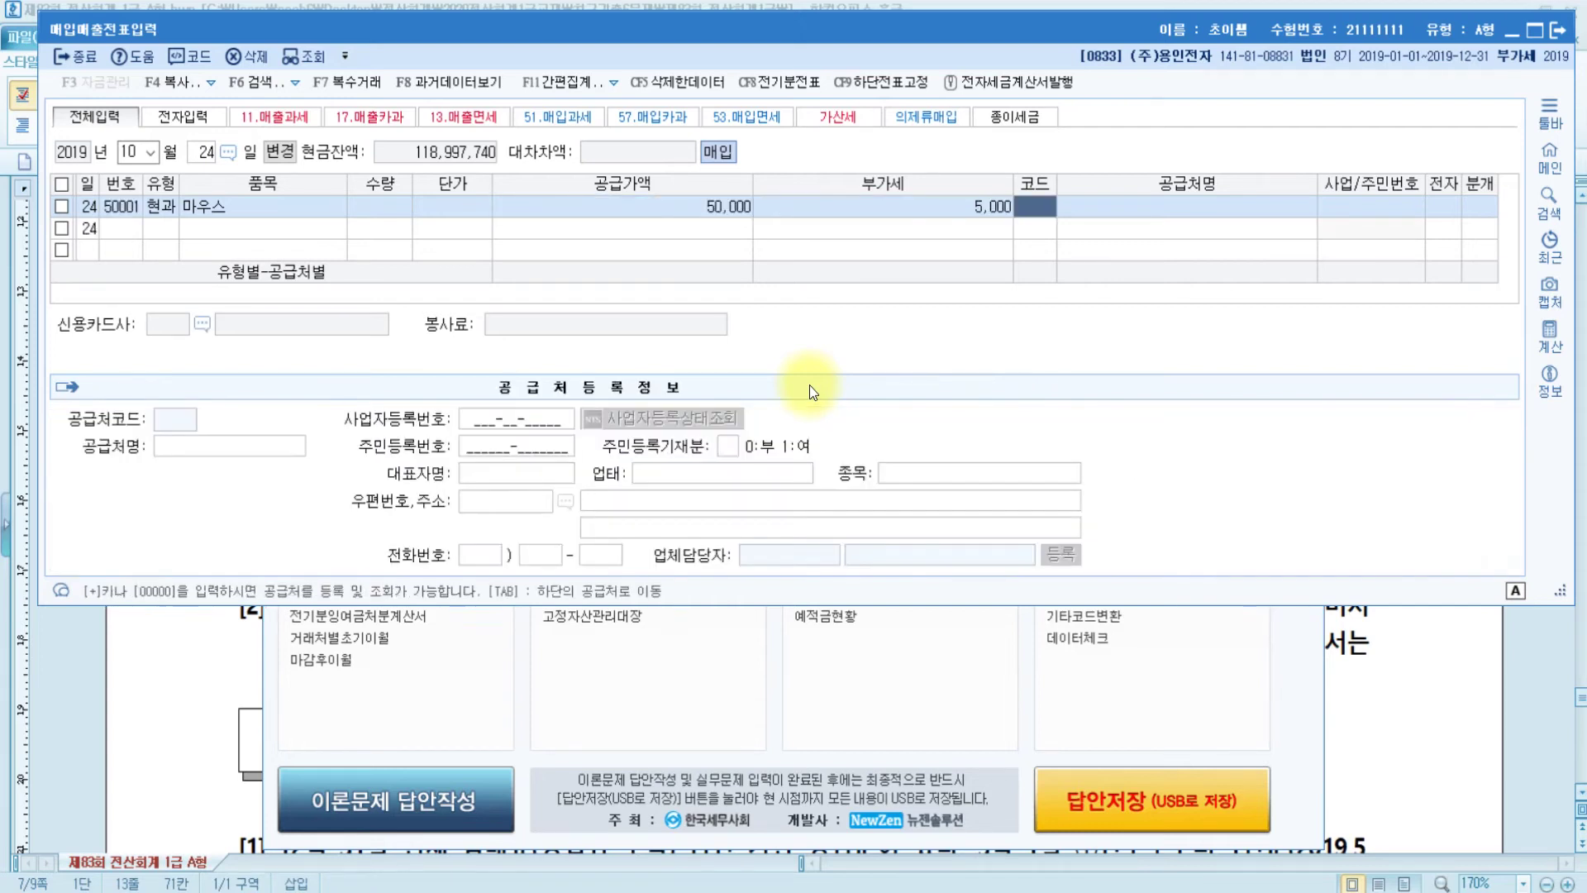
Assign 해신컴퓨터 as the supplier of the 마우스 purchase.
text(해신)
key(Return)
key(Return)
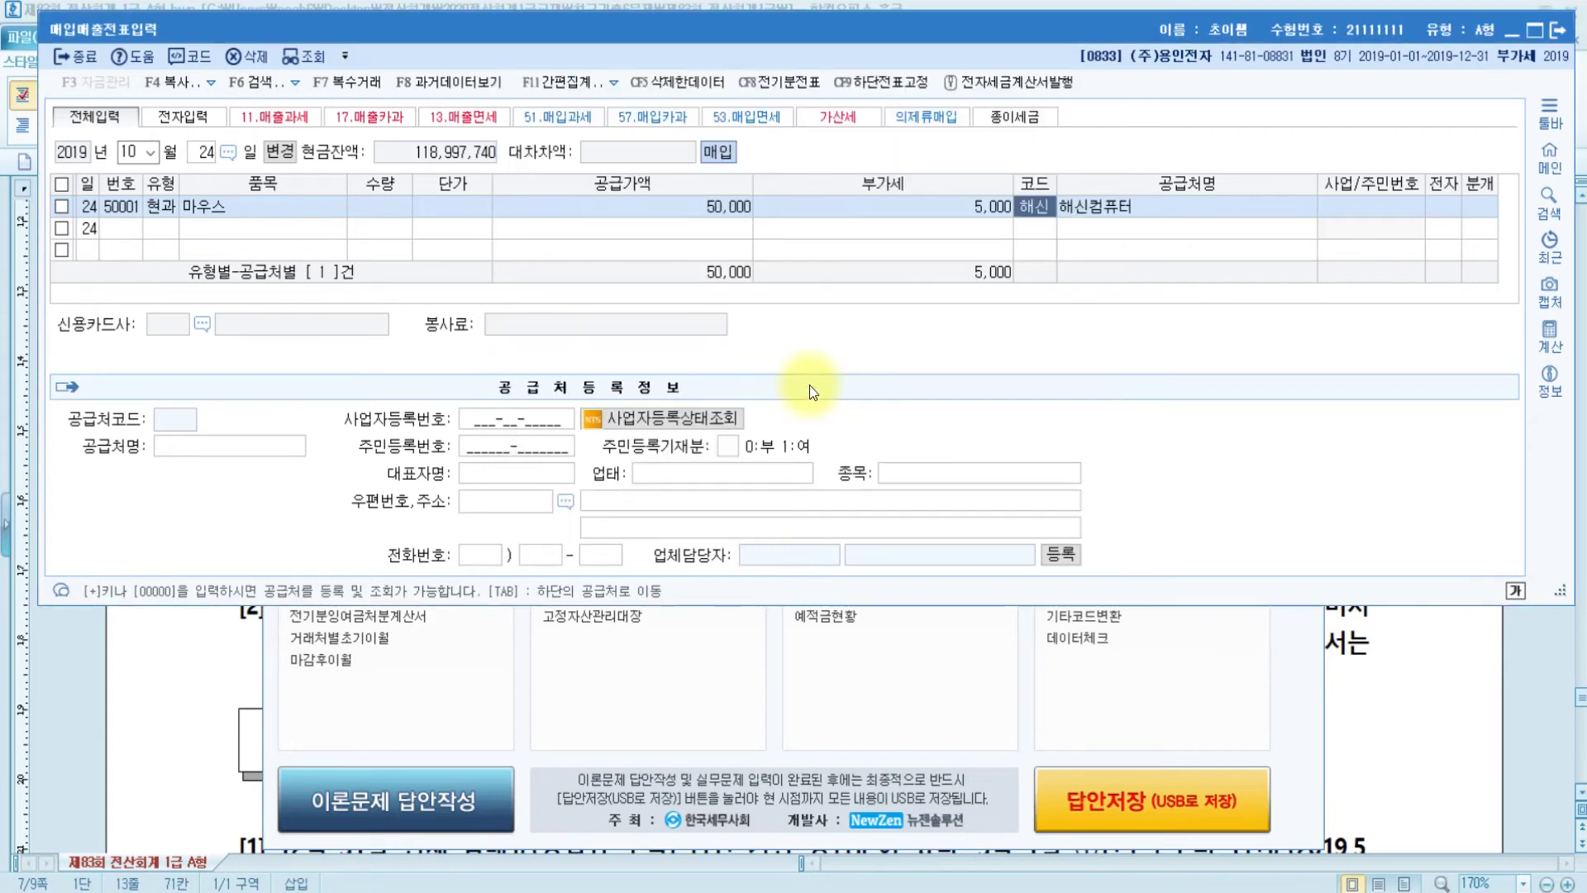
key(Return)
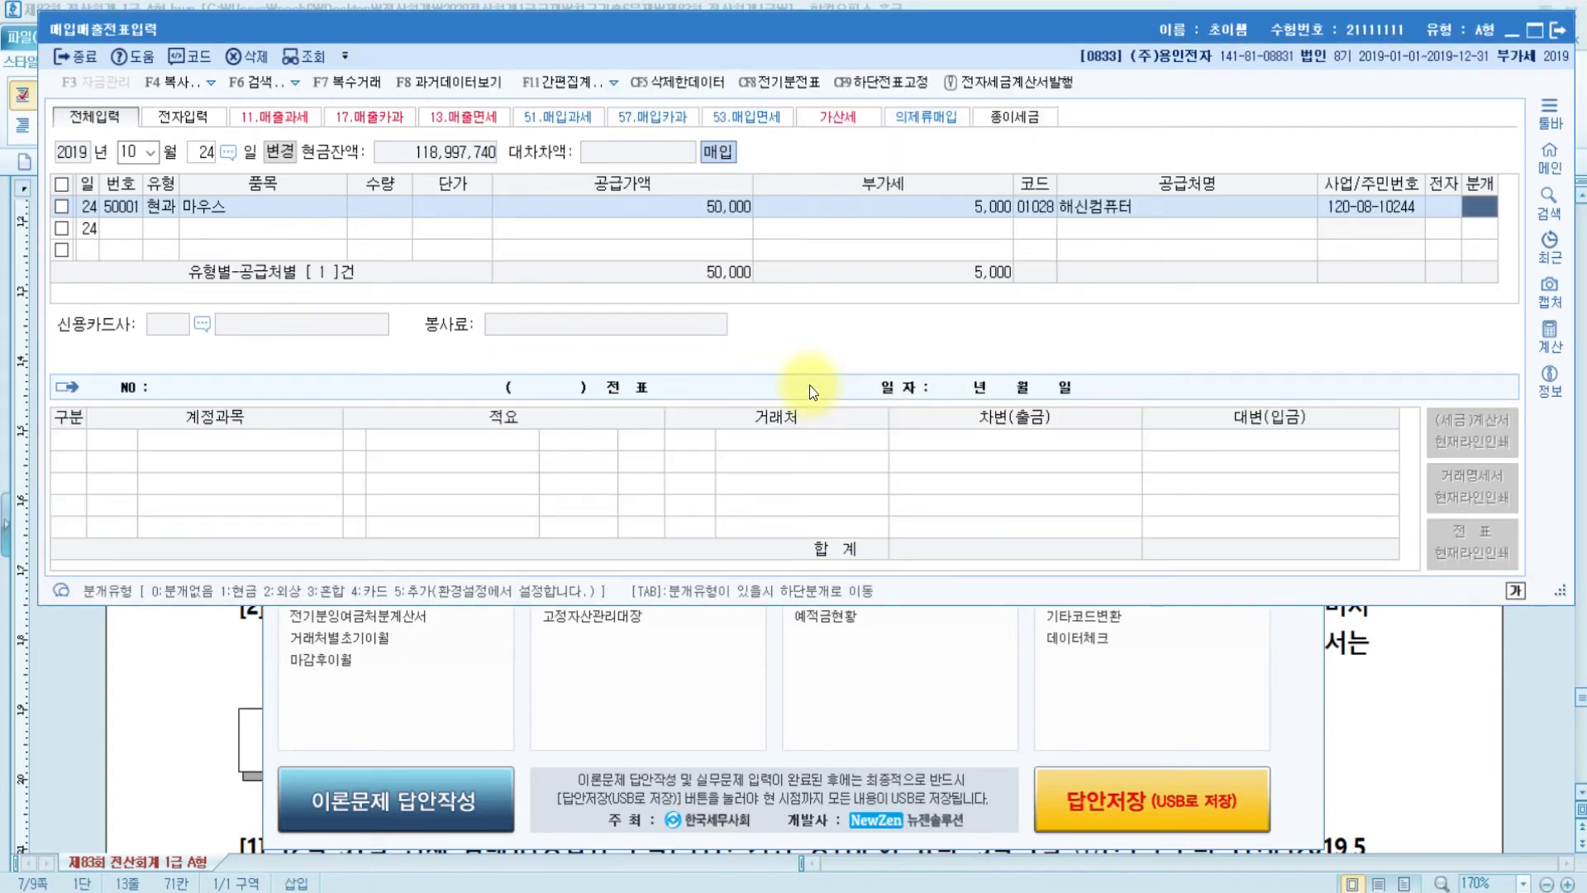
Journalize the 마우스 purchase as a cash transaction (현금) and change the 원재료 line's account to 소모품.
text(1)
key(Return)
text(소모)
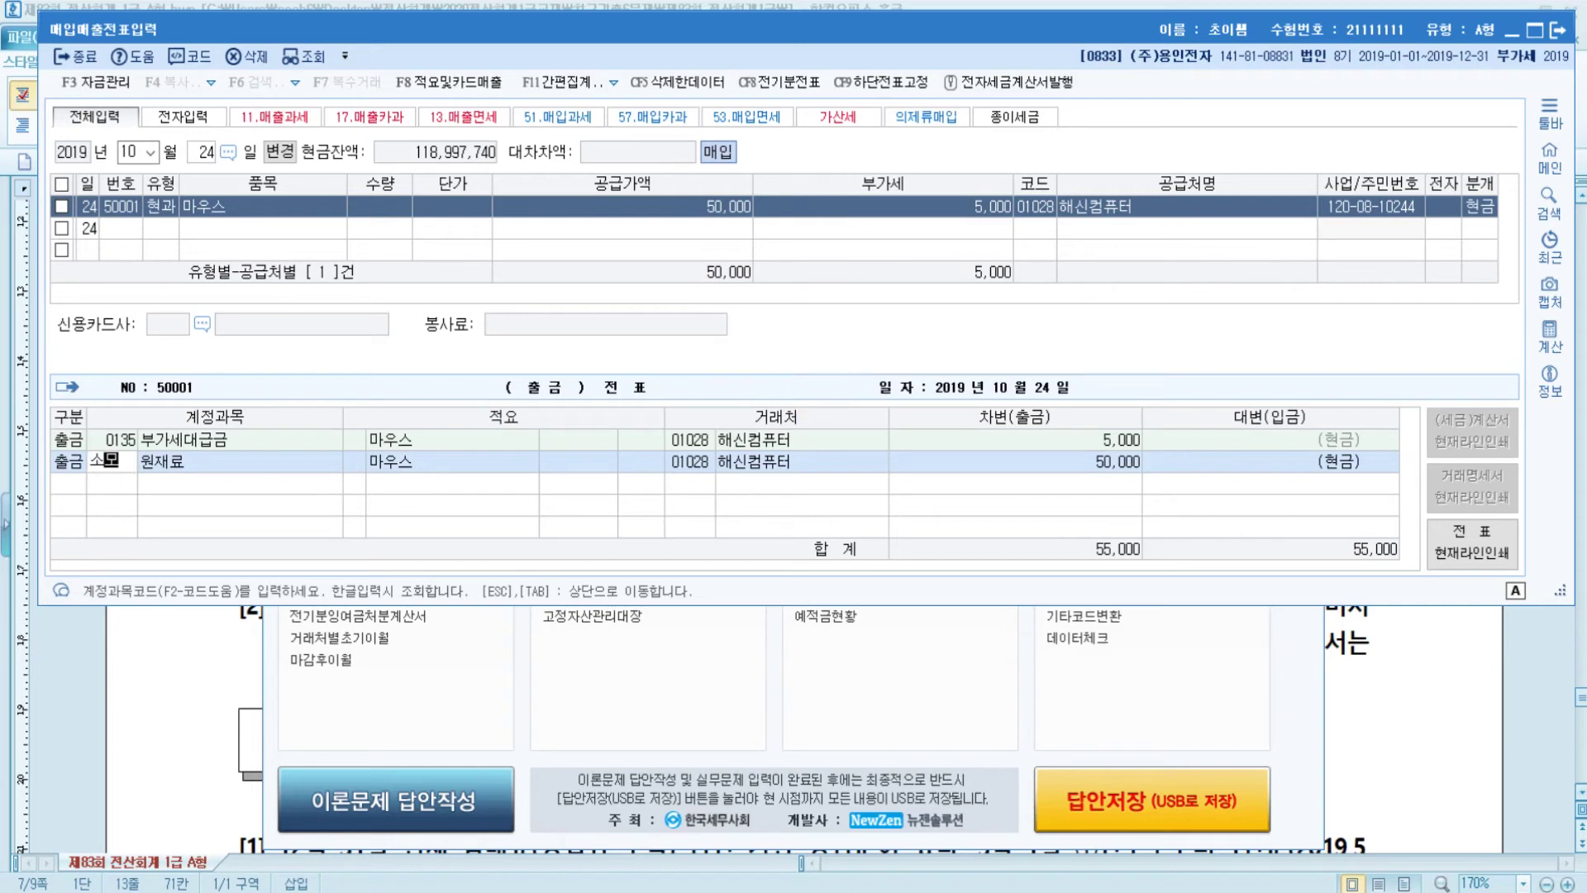
text(품)
key(Return)
key(Return)
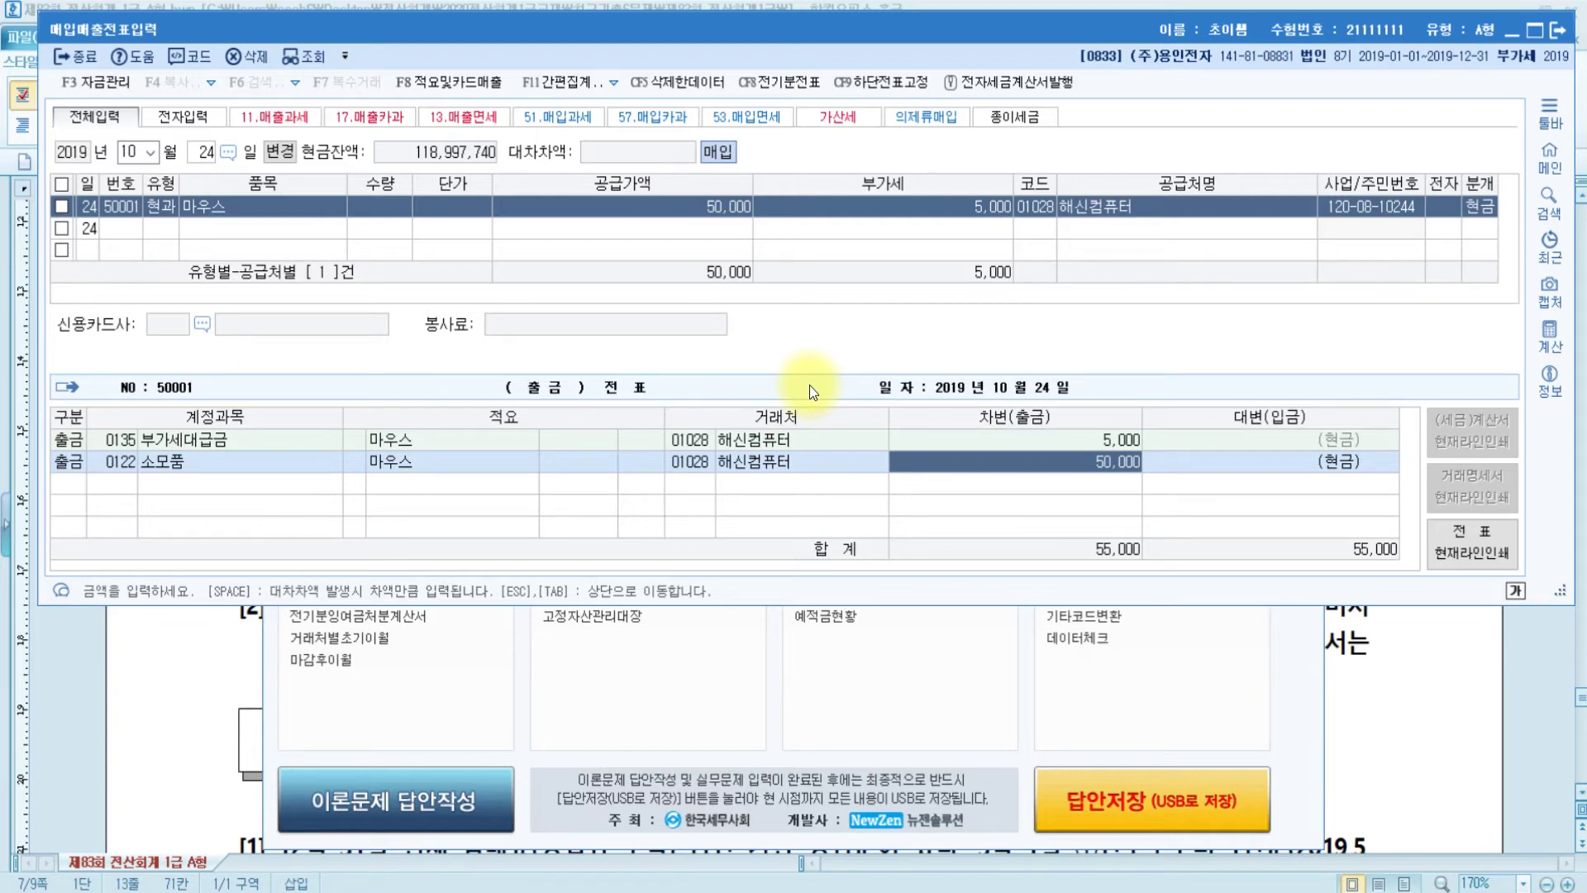
Switch to the exam document in 한글 and review the November 29 interest income and withholding tax error in item [2].
click(1424, 697)
scroll(1405, 690, down, 2)
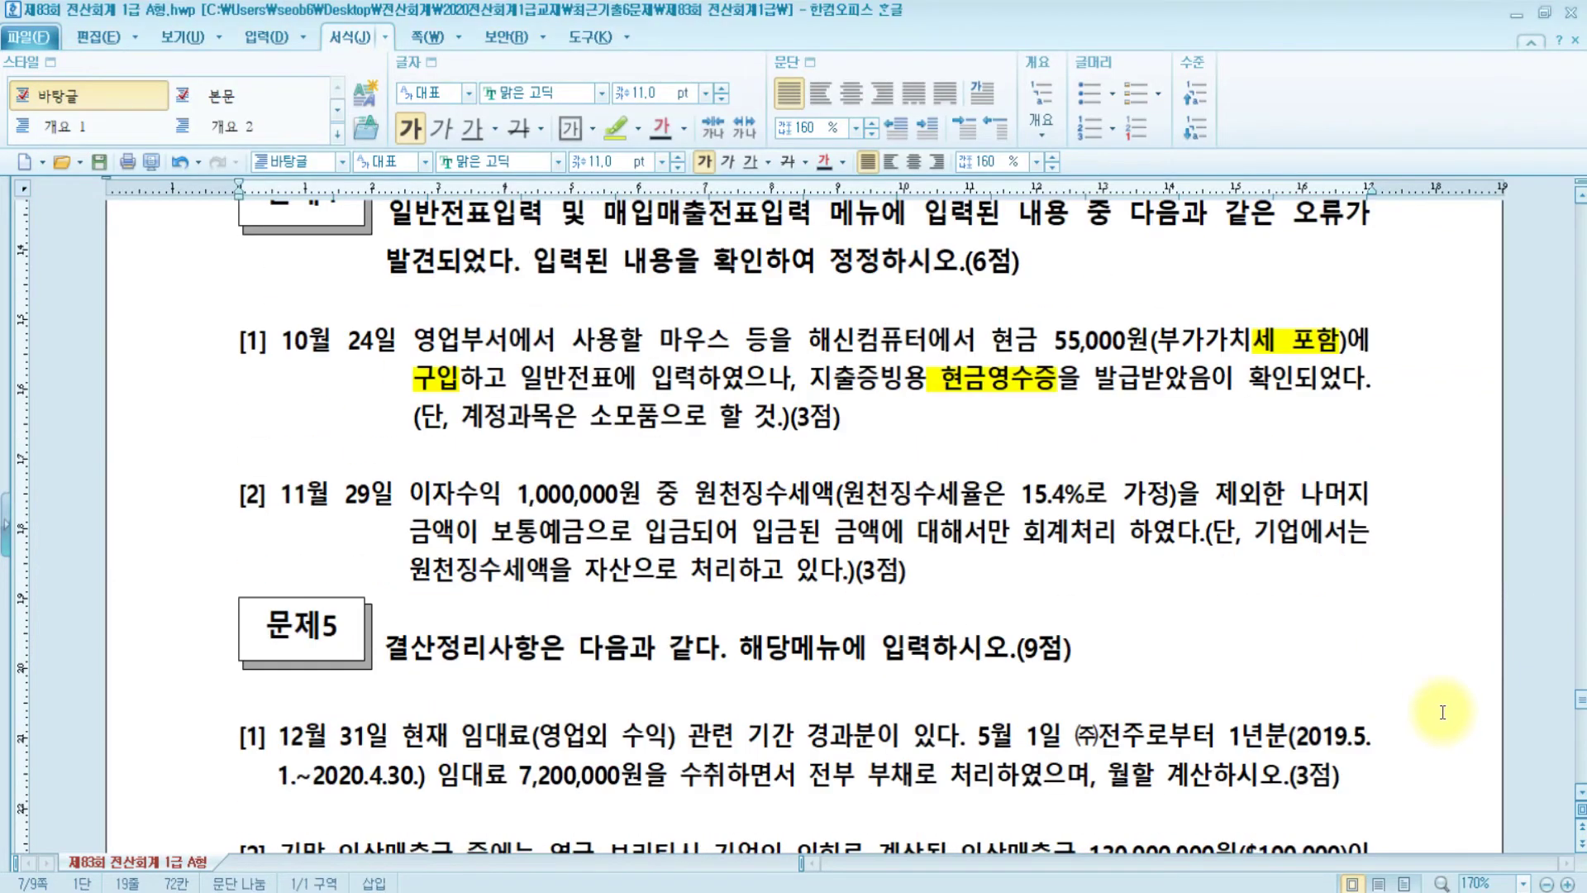
drag(414, 494, 636, 504)
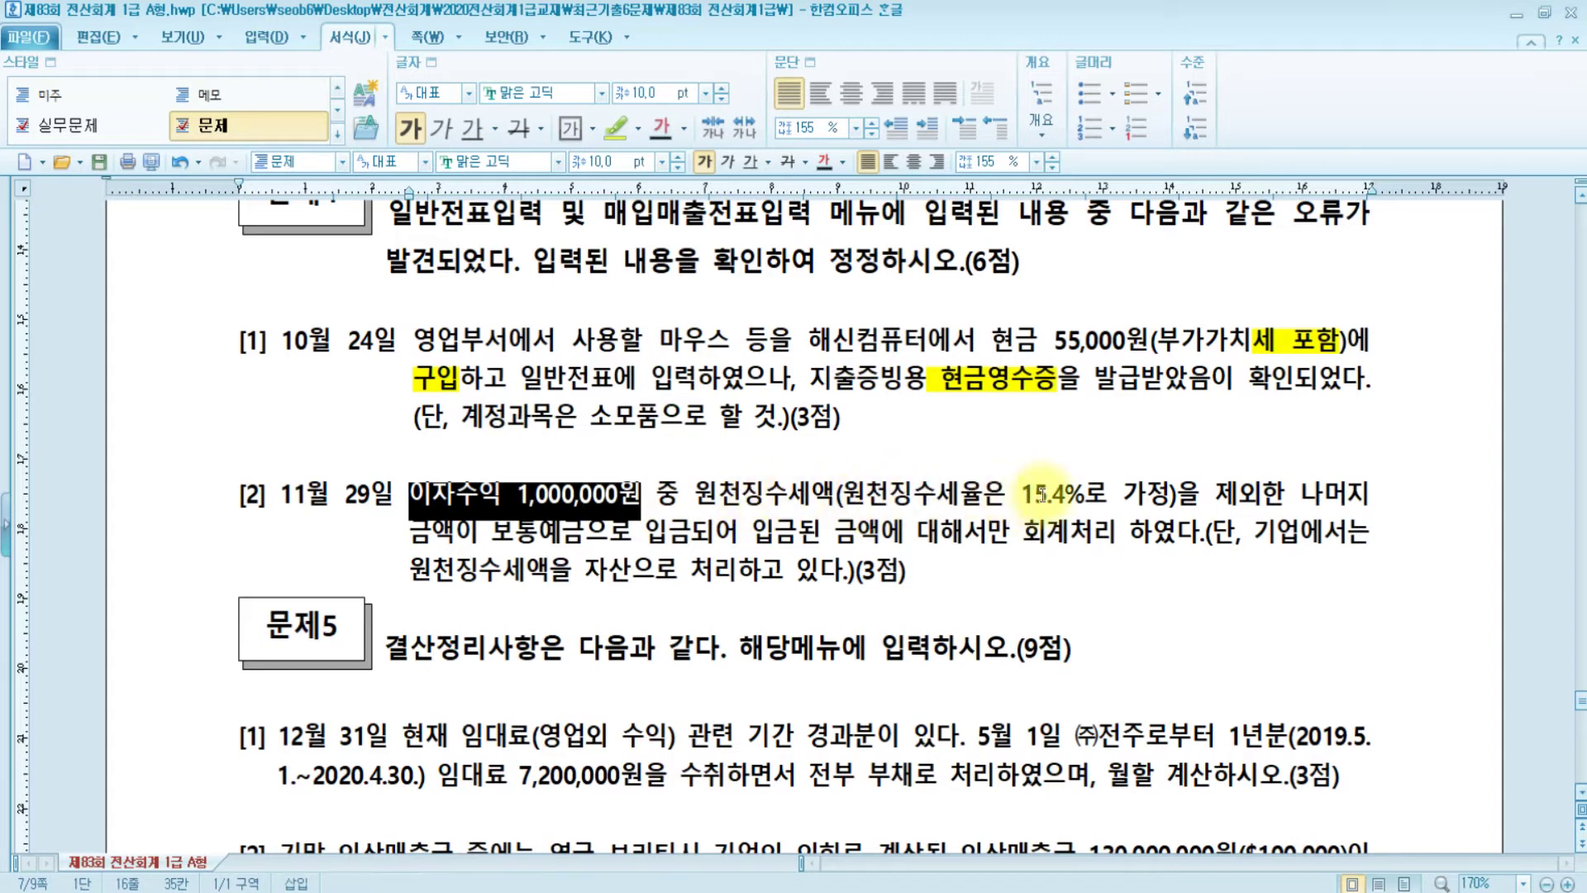
click(1106, 495)
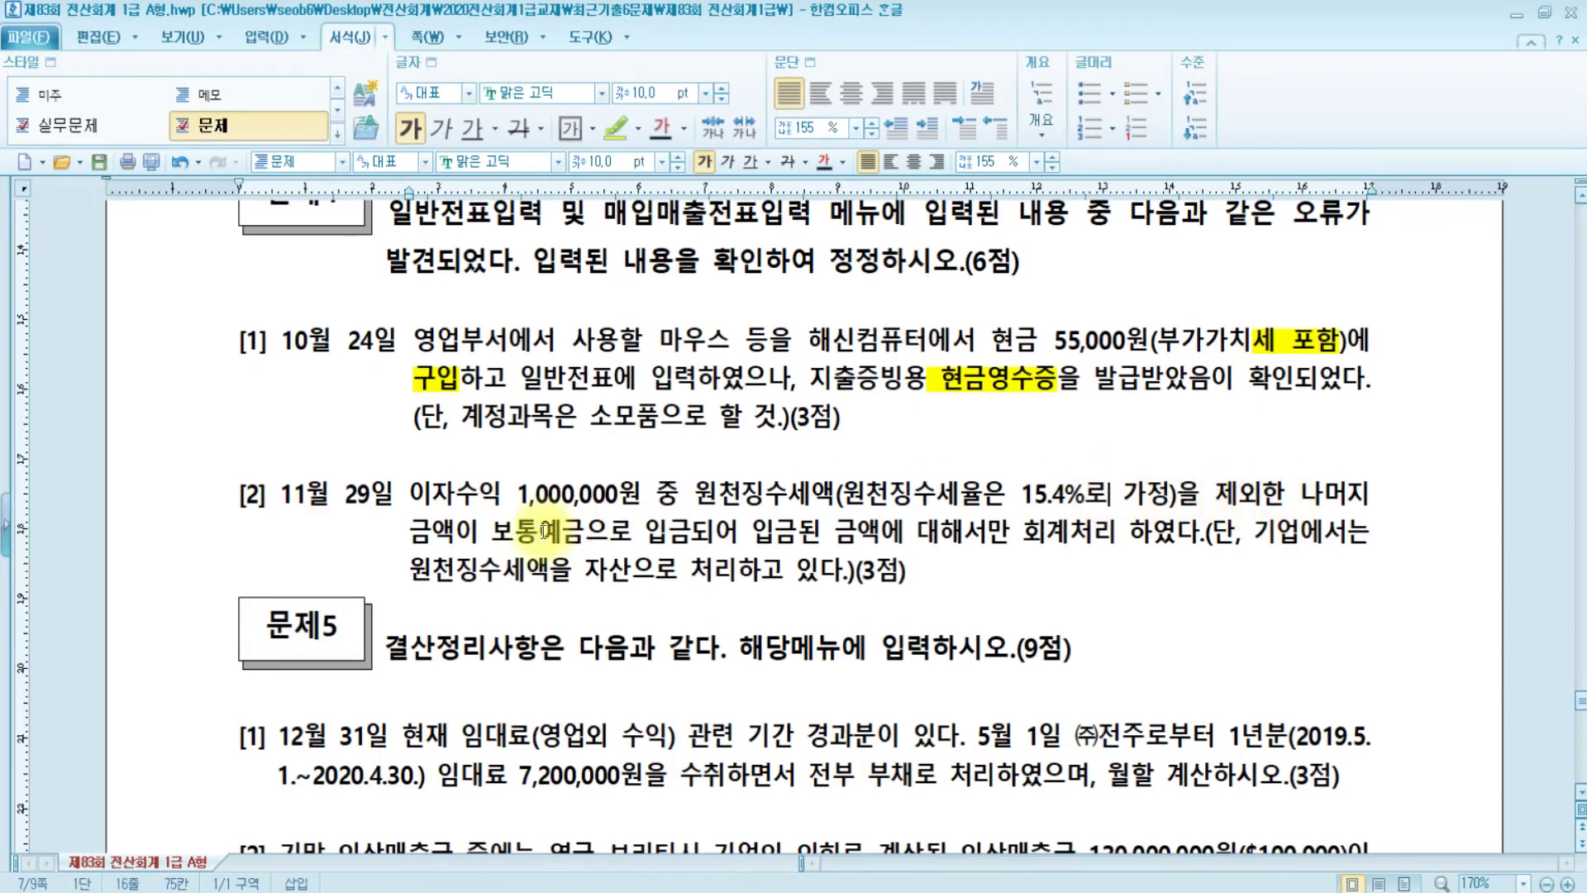
drag(493, 530, 790, 534)
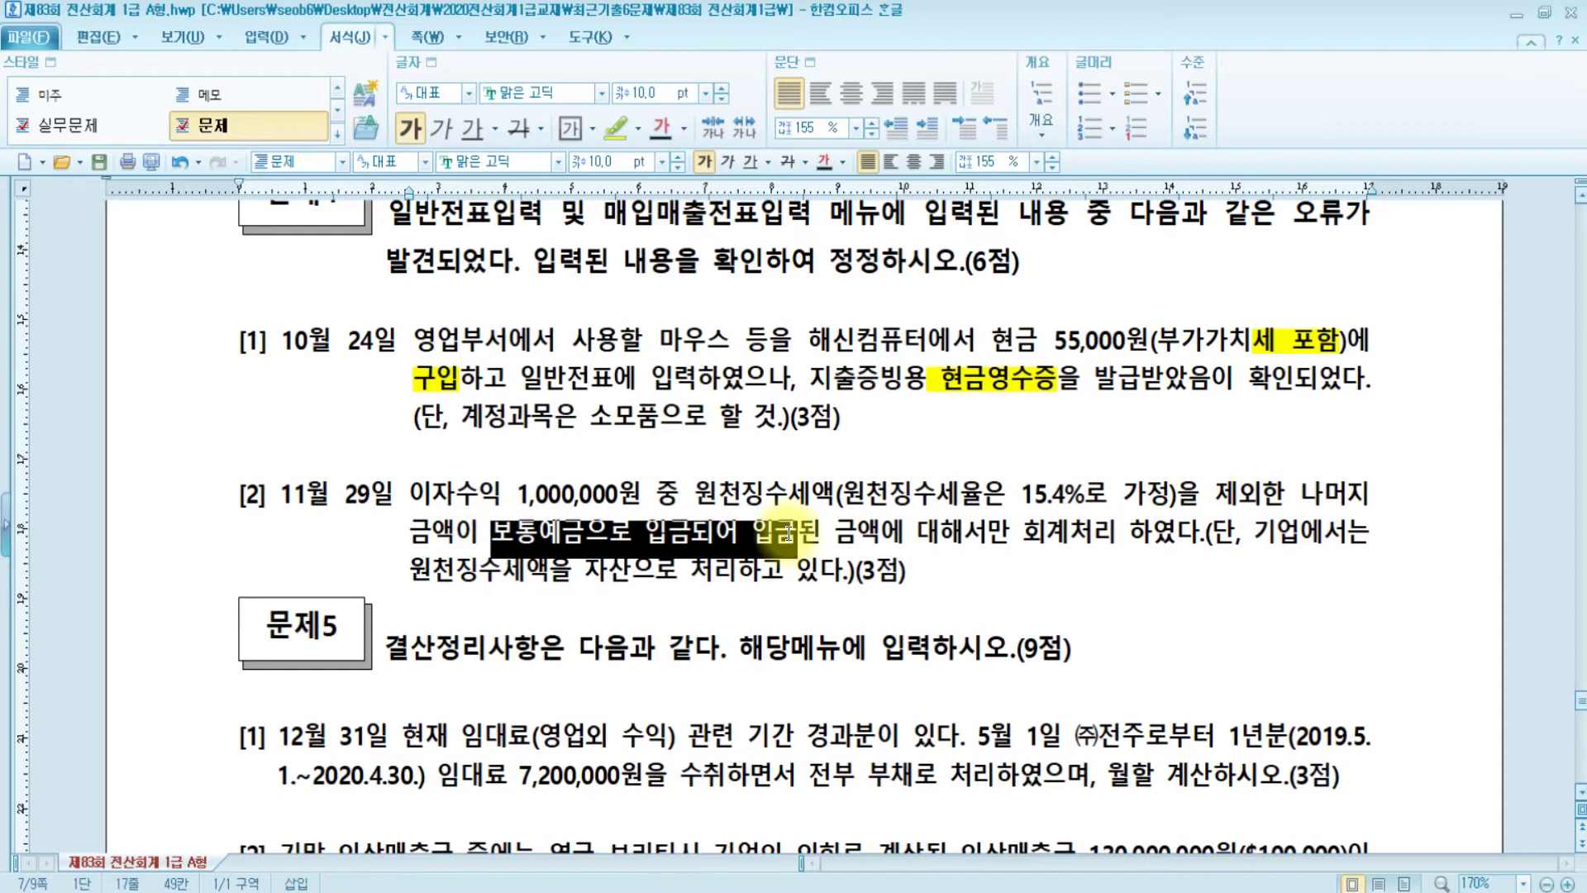
click(936, 532)
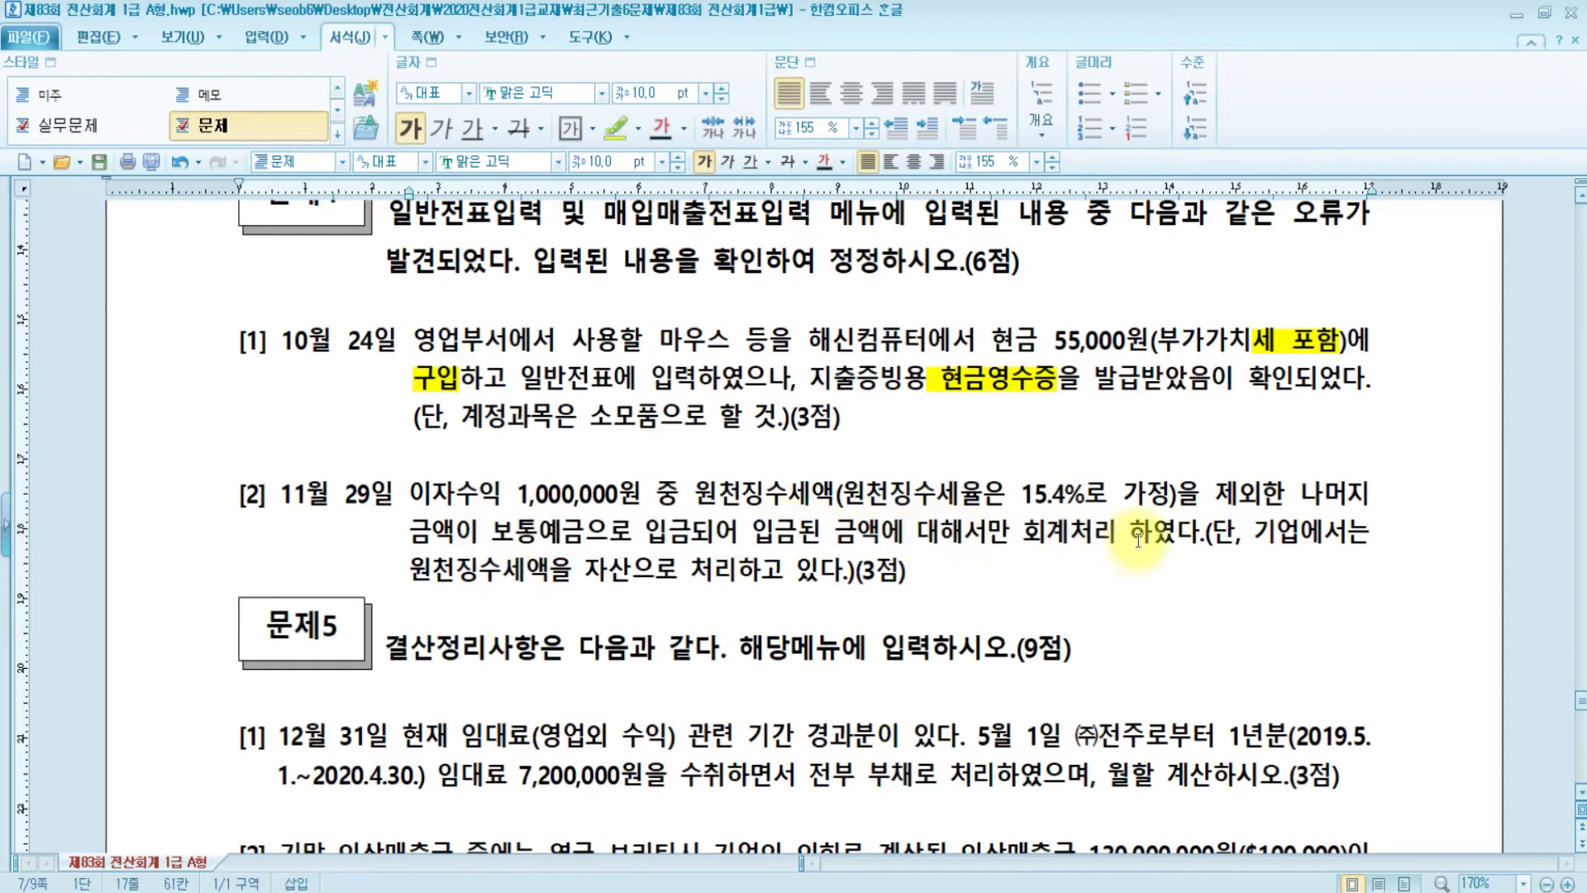
click(1305, 532)
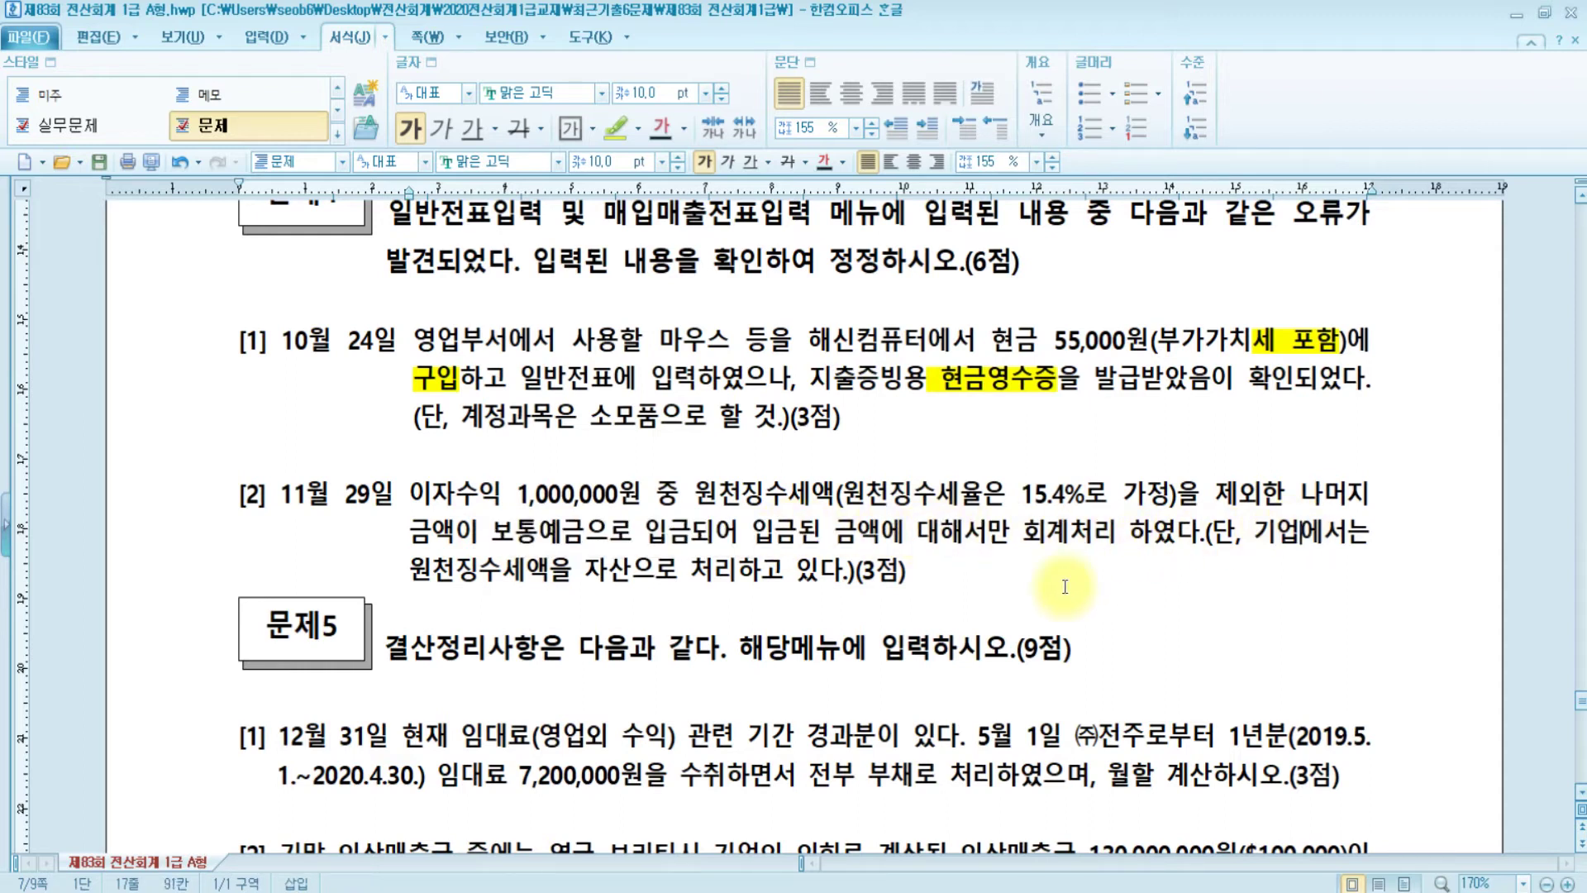
drag(411, 569, 659, 571)
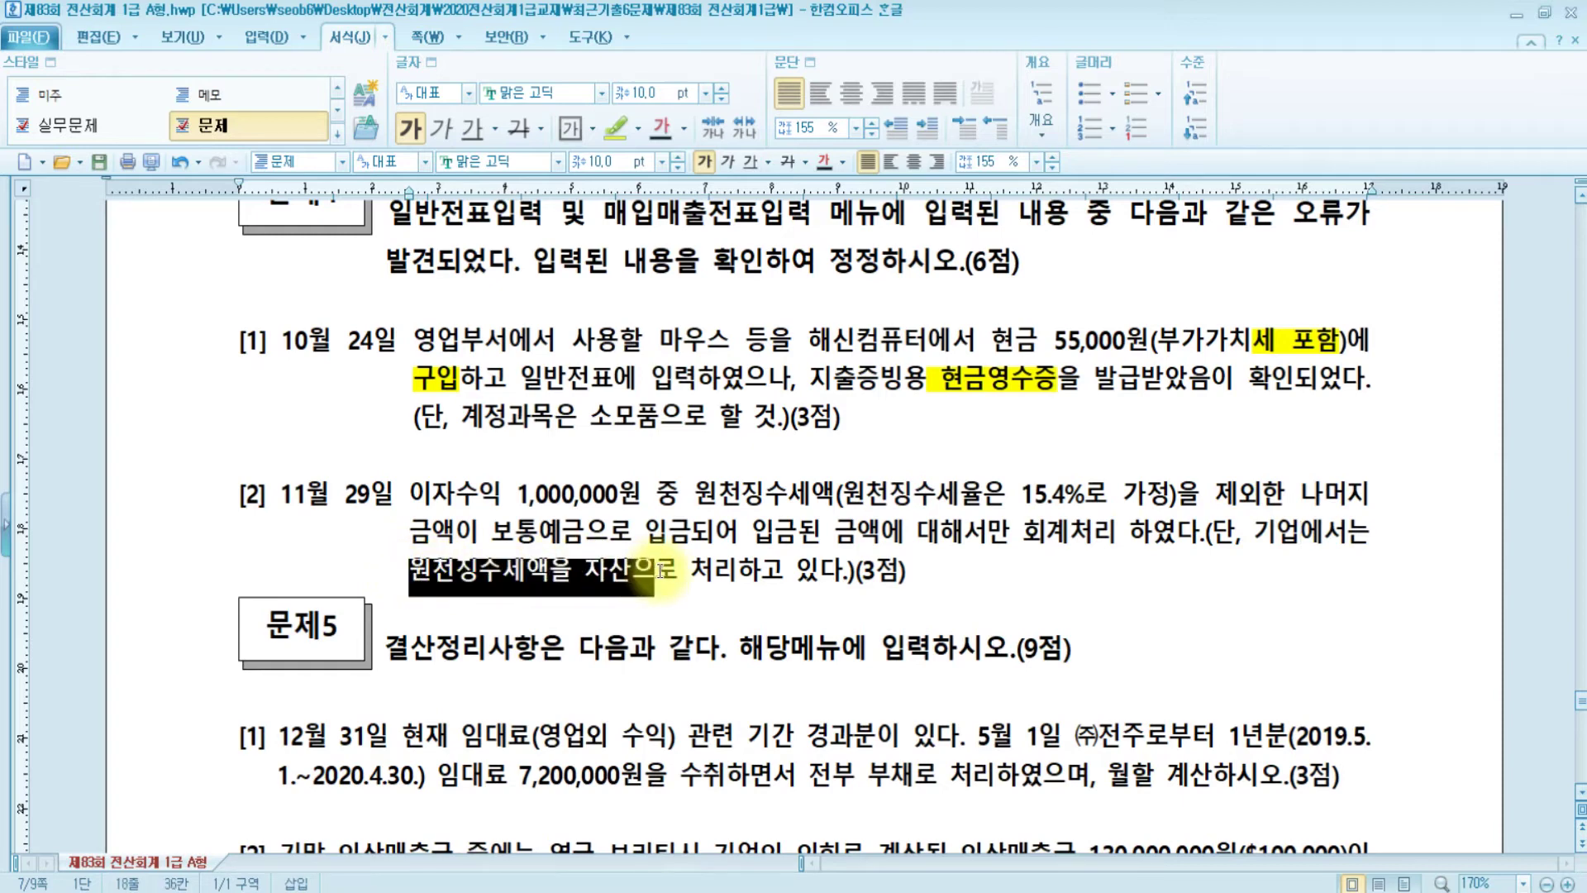
Return to KcLep, close the purchase/sales voucher entry, and open the general voucher entry for November 29 in a wider, shorter window.
click(1005, 889)
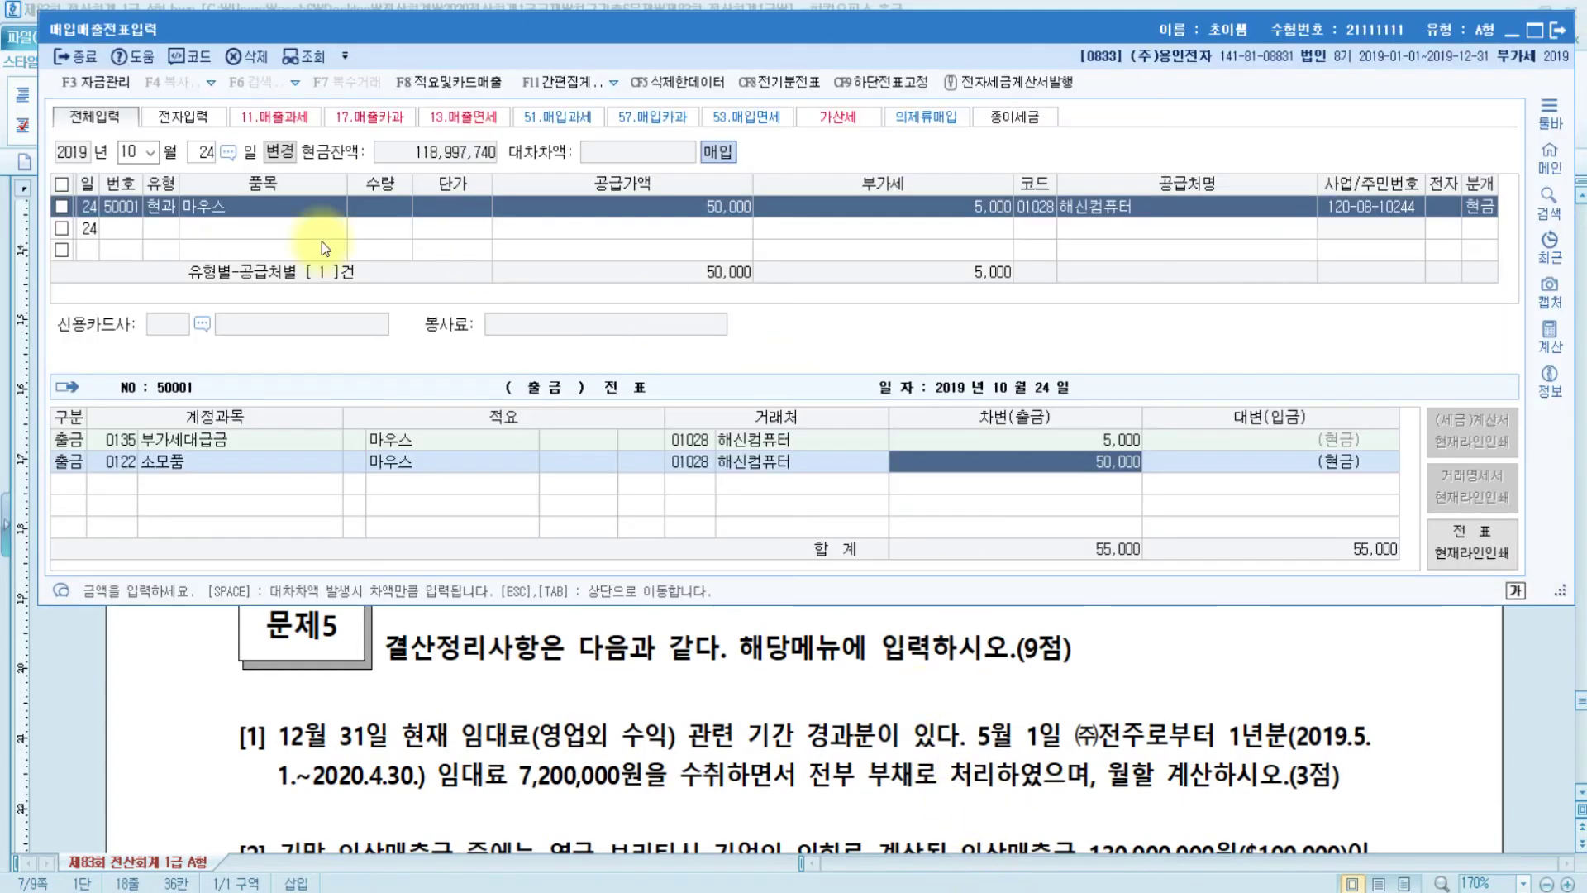
click(1559, 31)
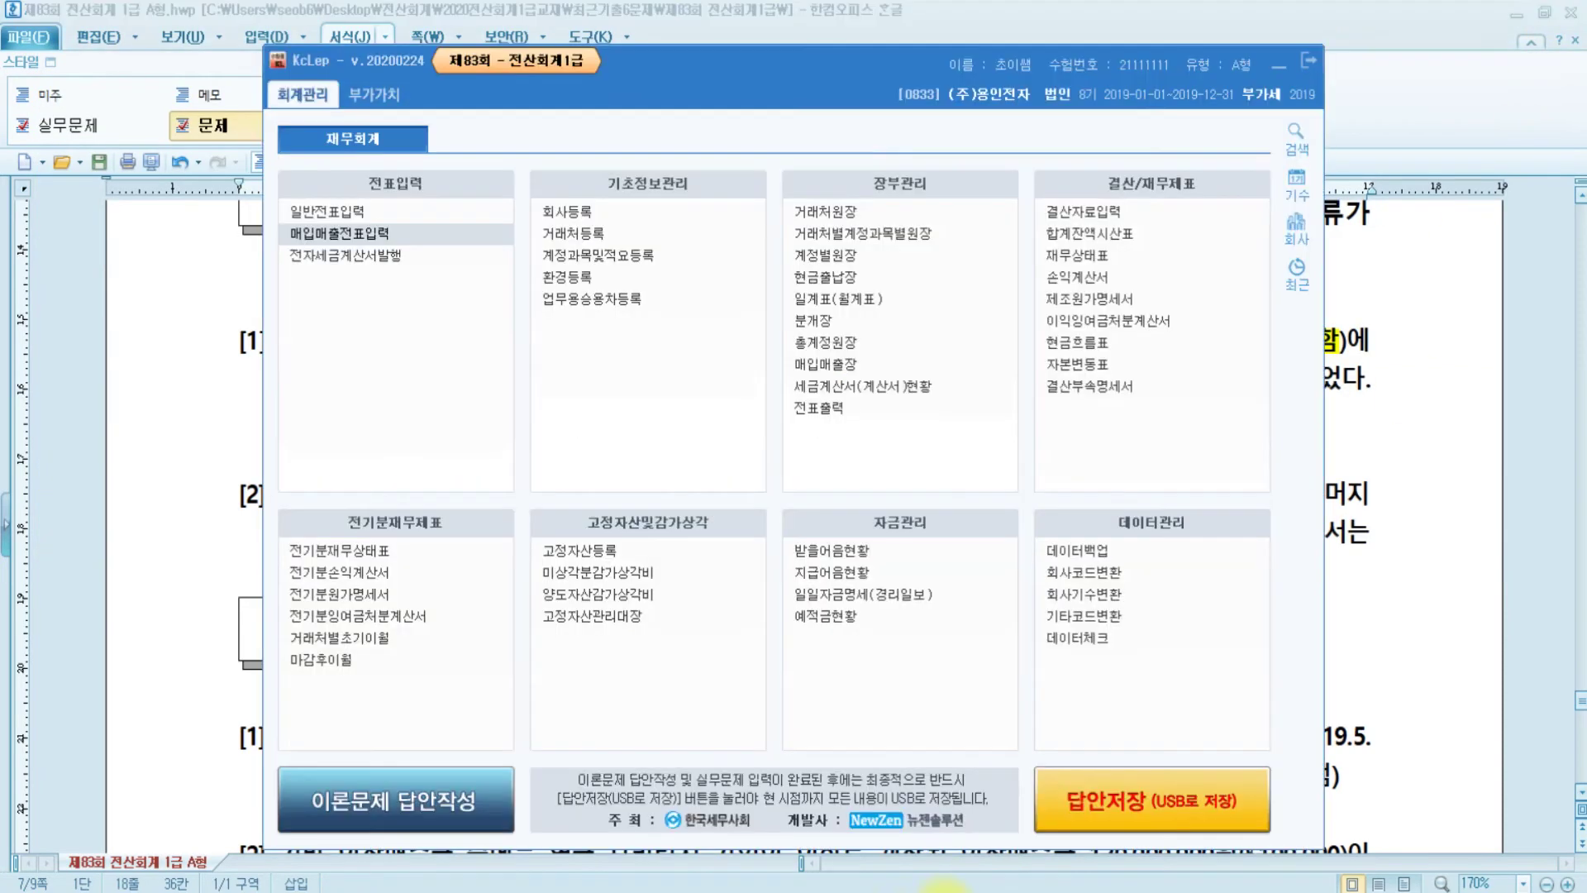
click(334, 217)
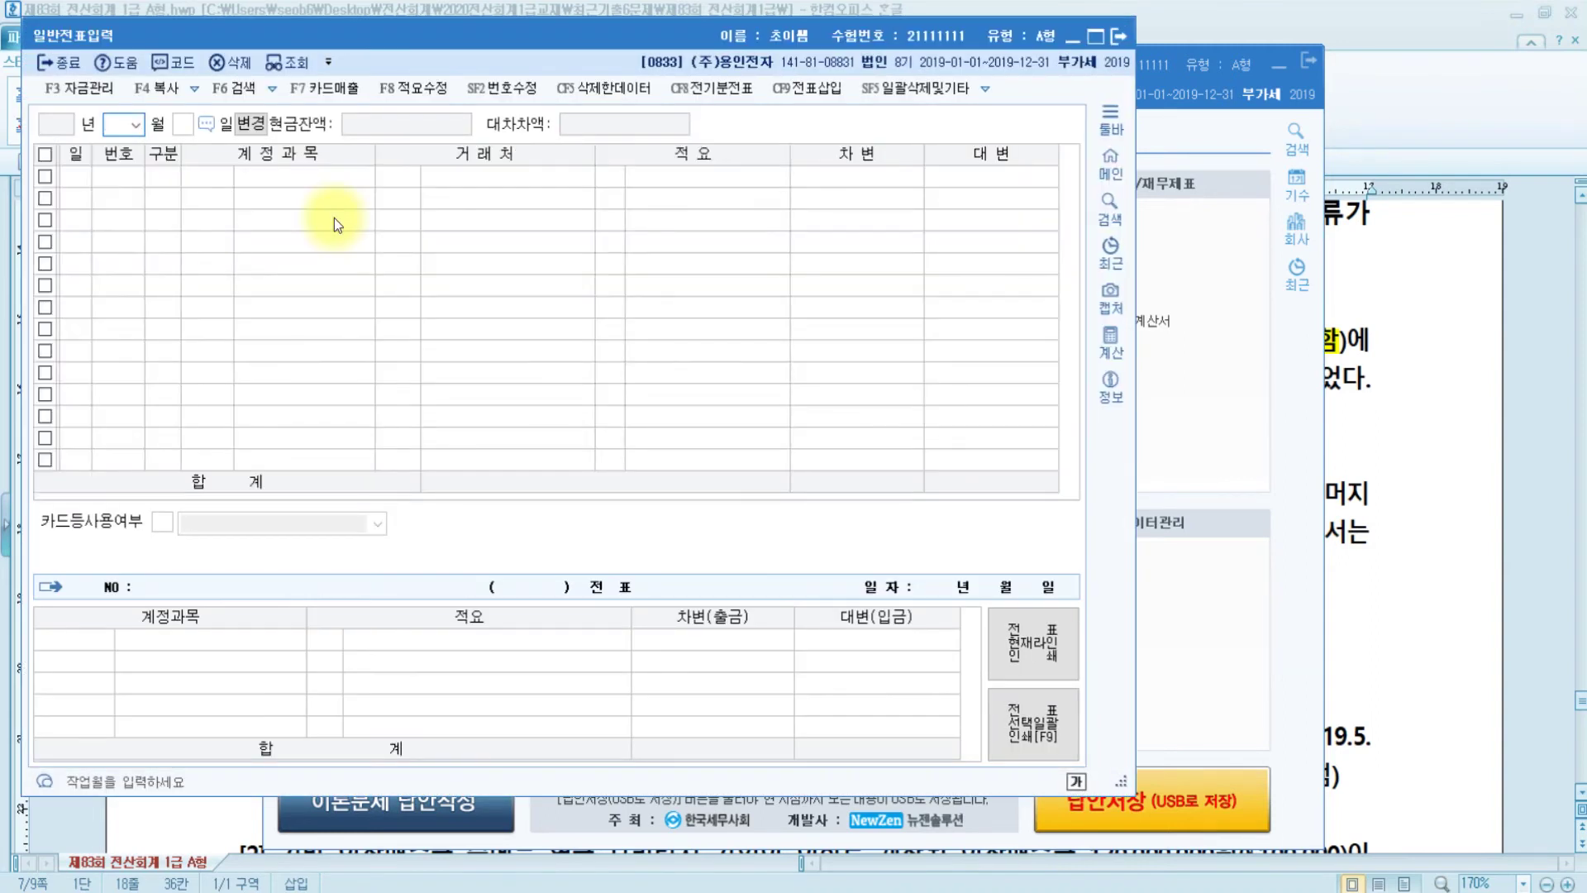
text(11)
key(Return)
text(29)
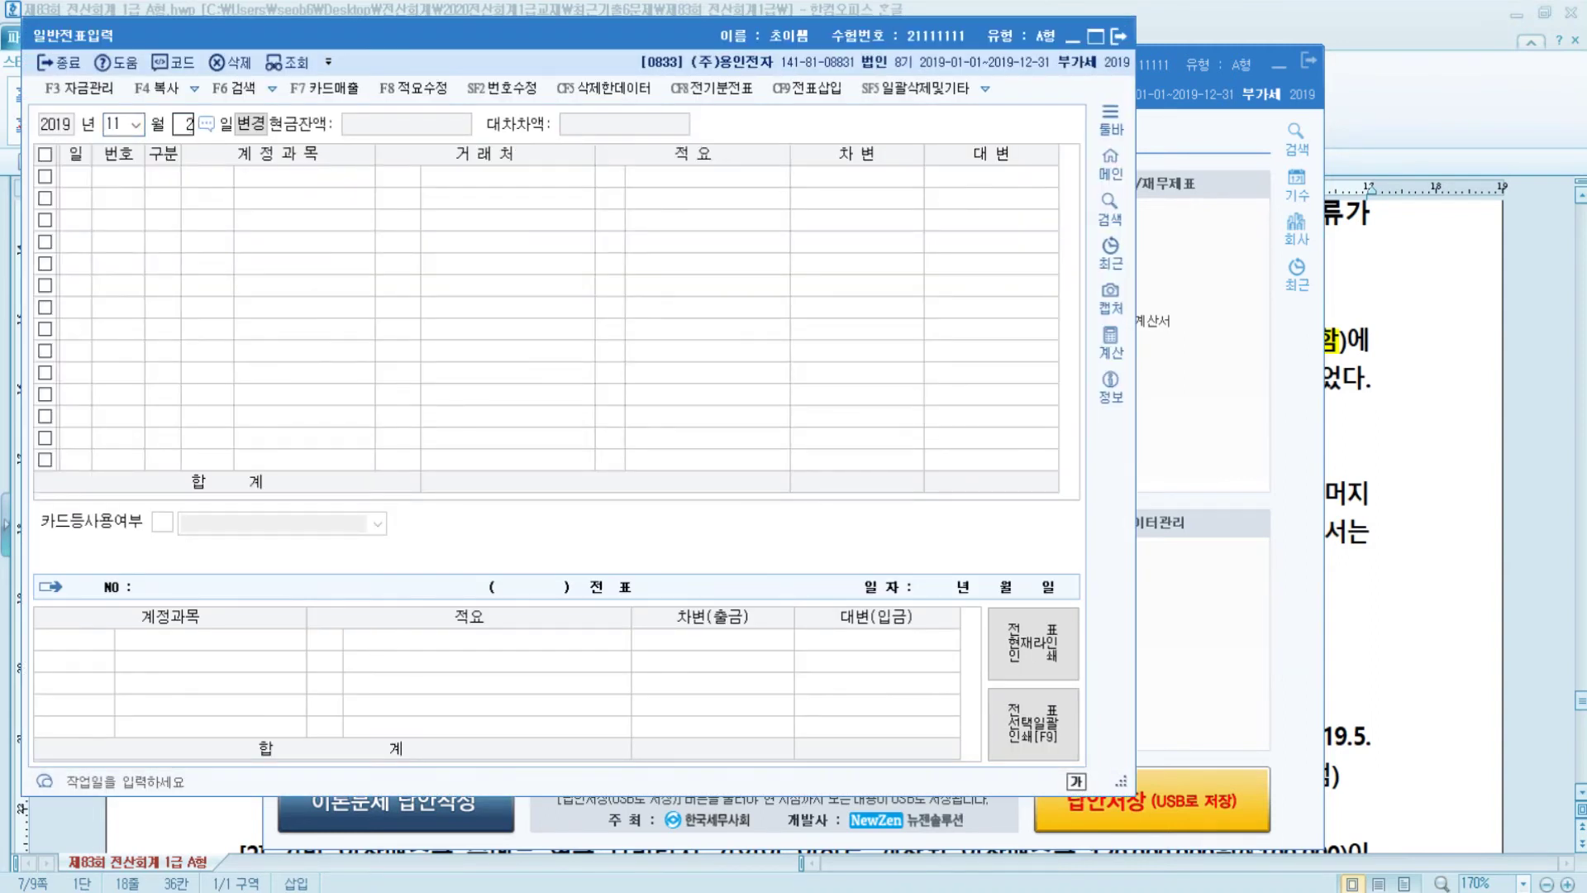
key(Return)
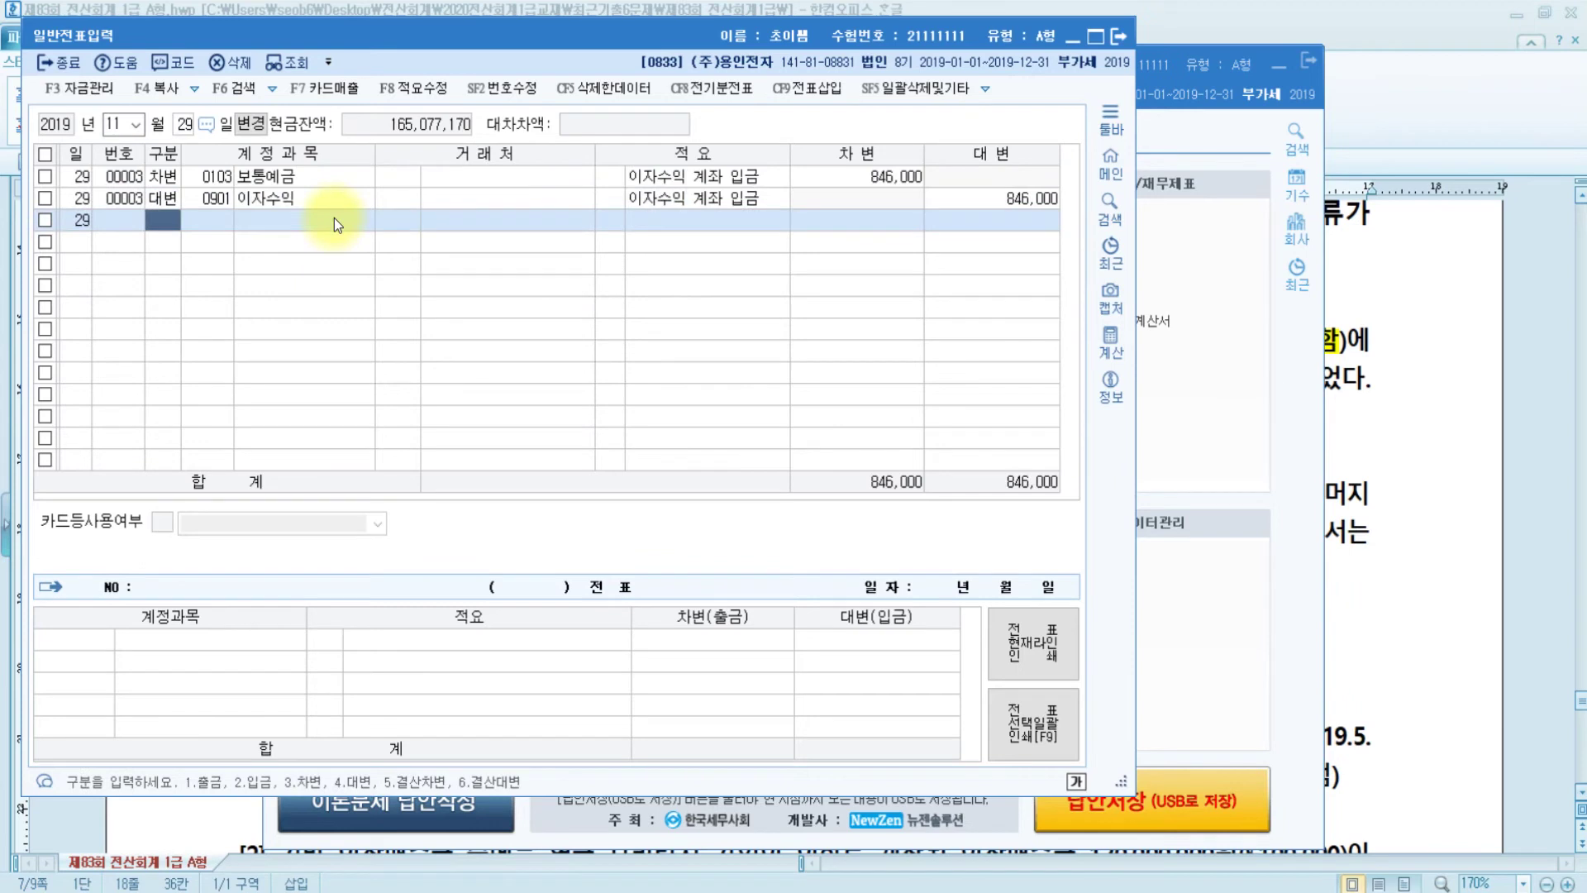
click(166, 199)
drag(1124, 786, 1535, 616)
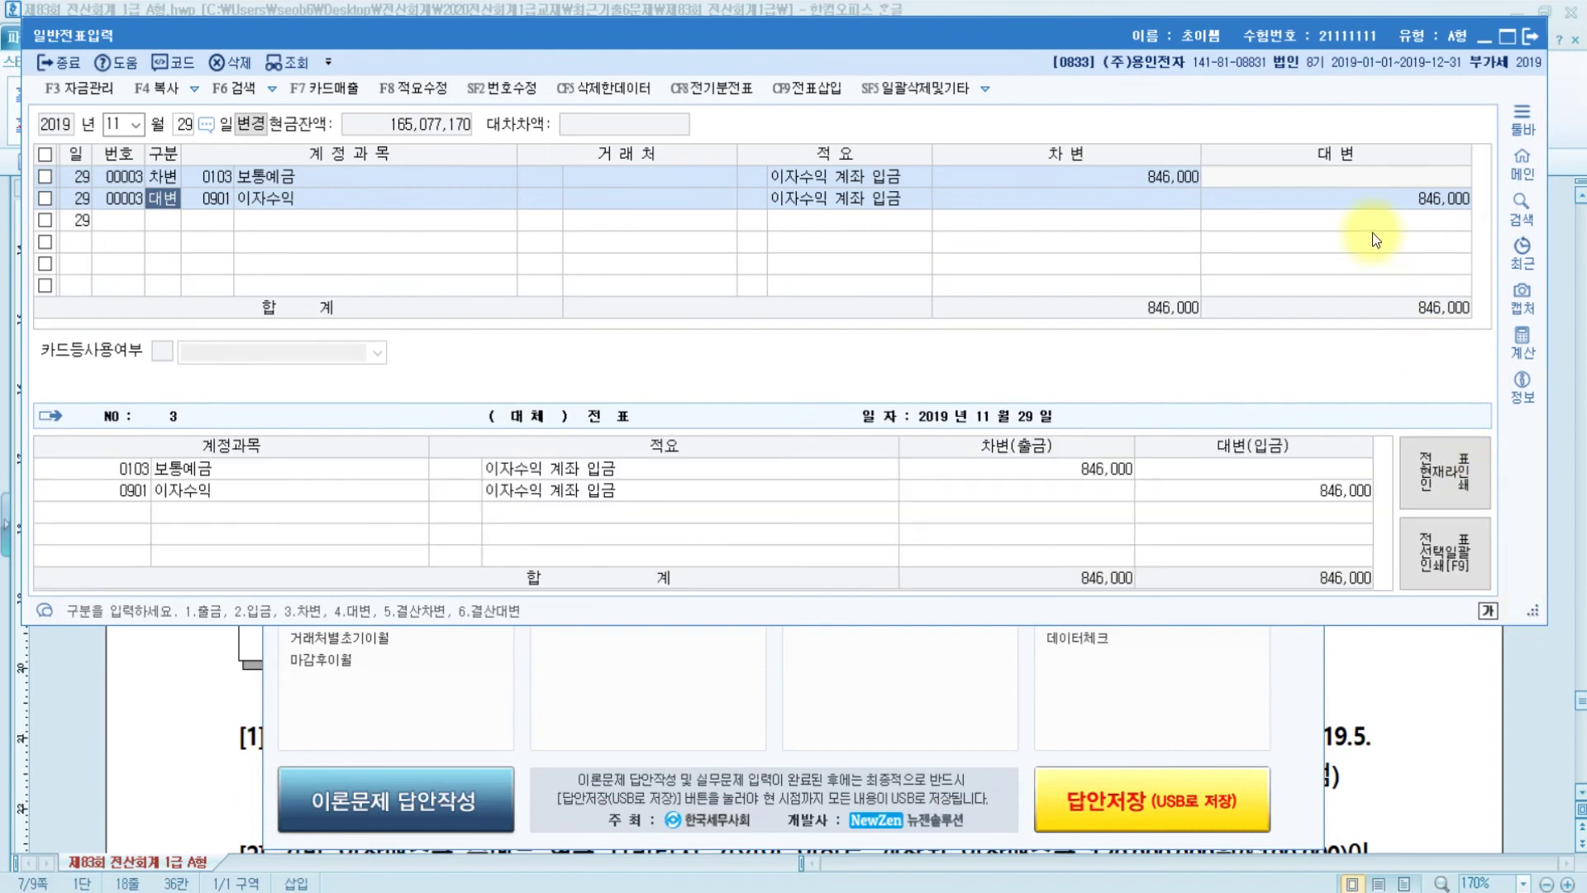
Set the credit amount of the 이자수익 line to 1,000,000.
click(1421, 202)
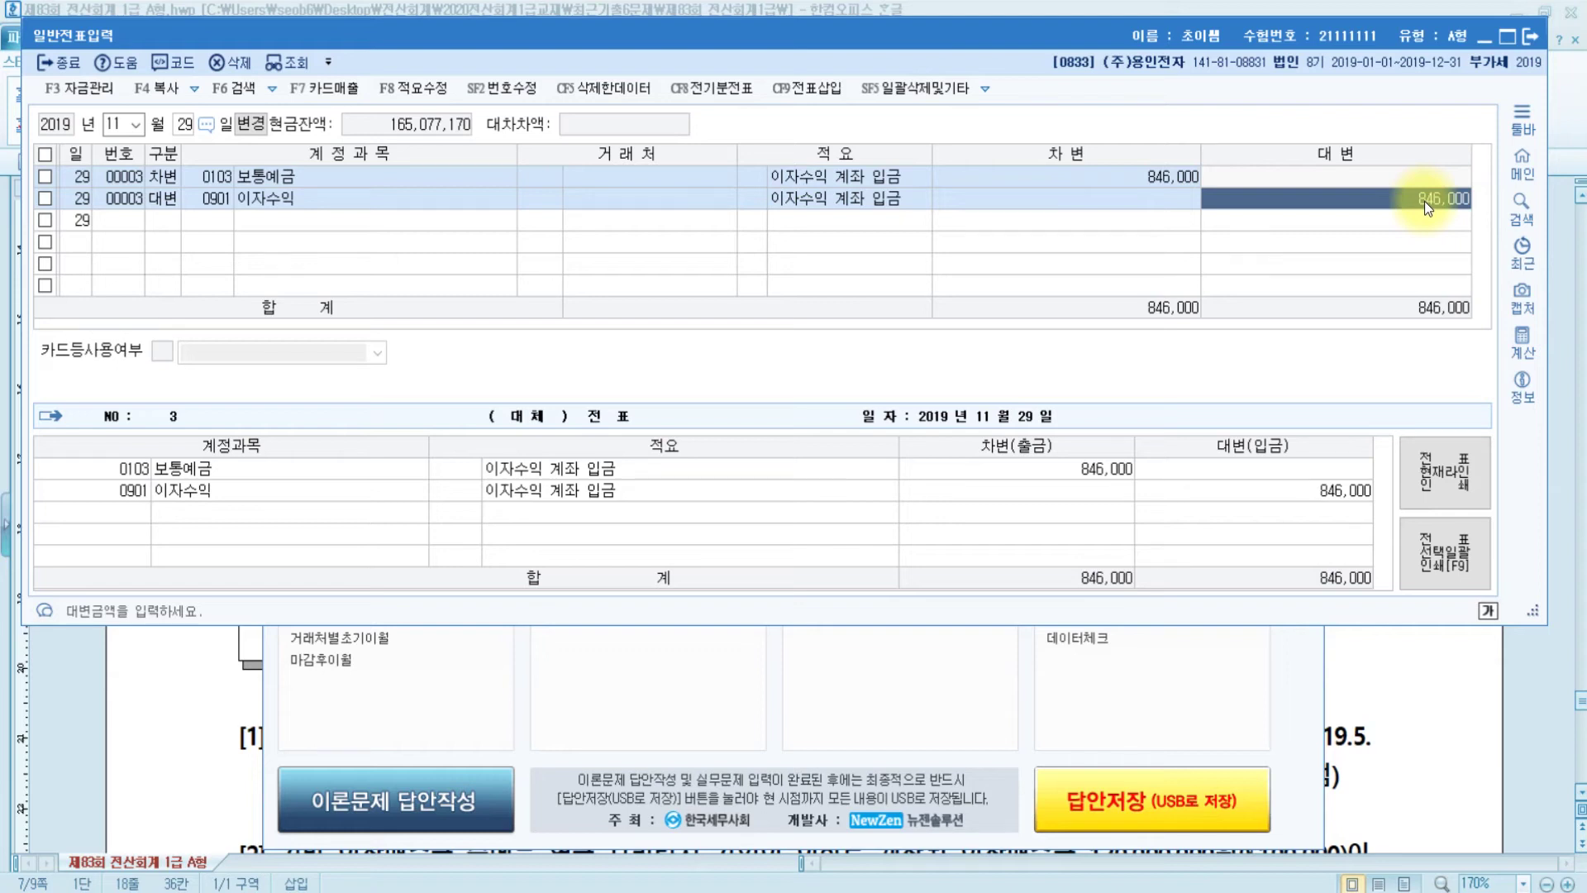
text(1000000)
key(Return)
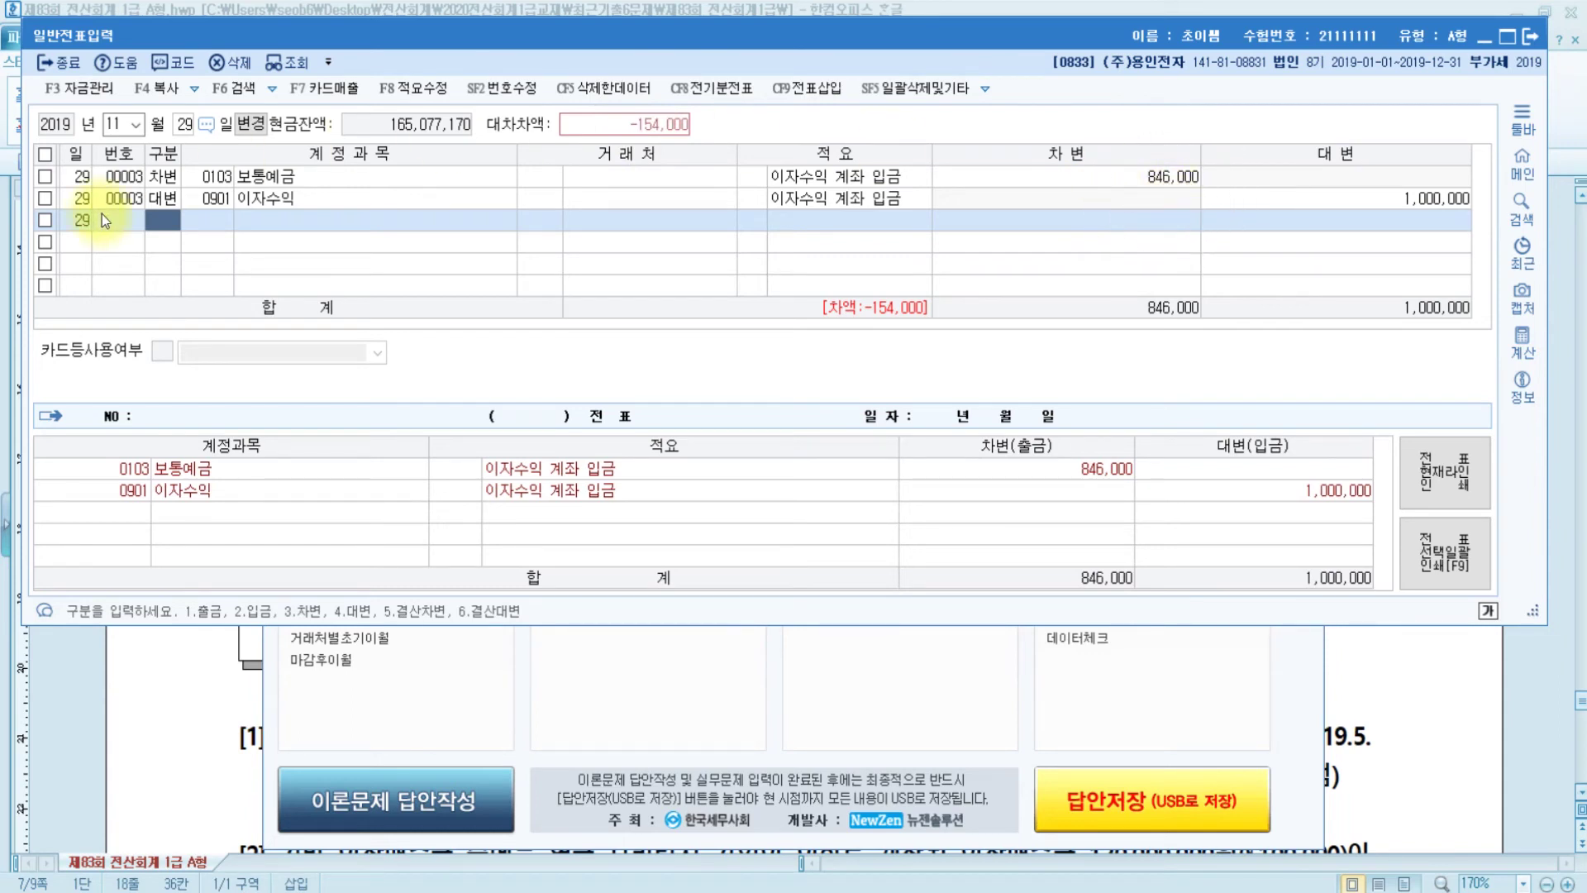
Add a debit line for 선납세금 of 154,000 to the November 29 voucher and close the general voucher entry.
text(3)
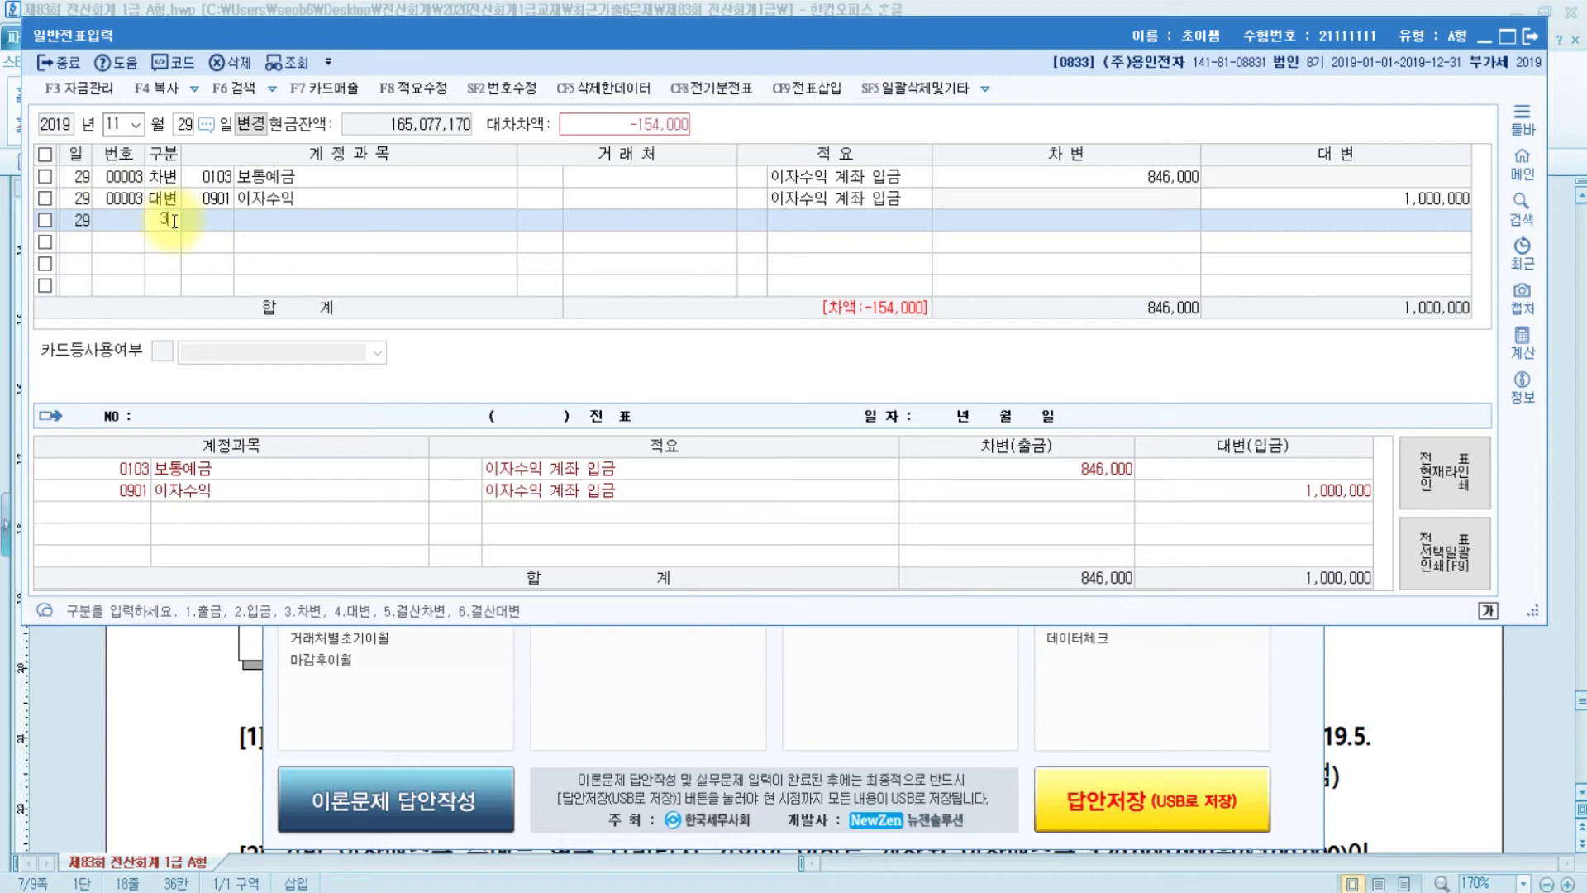
key(Return)
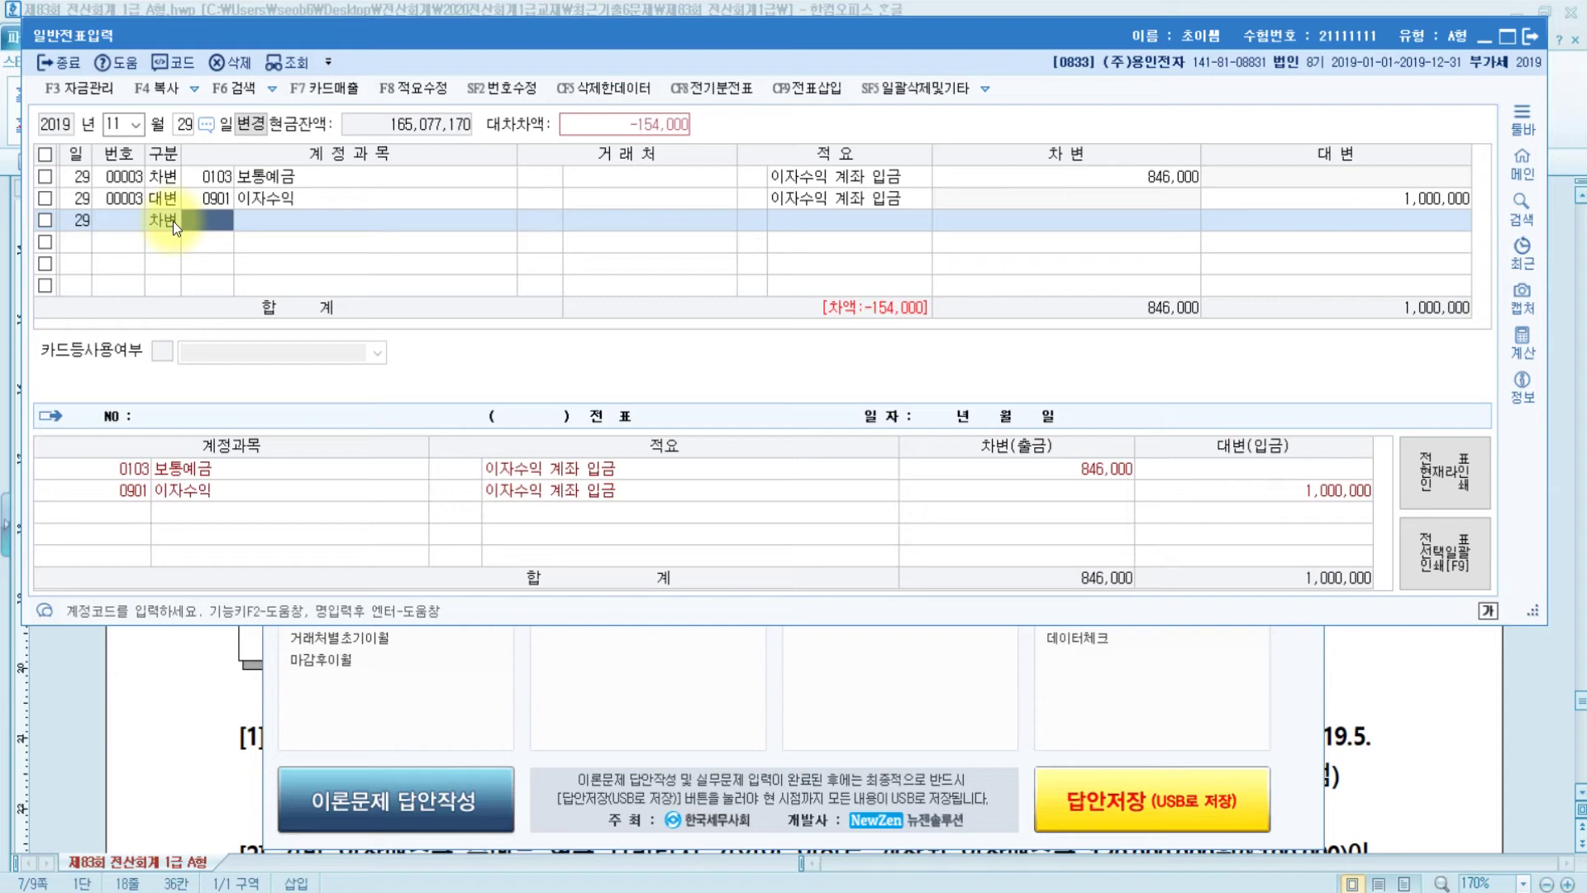
text(선납)
key(Return)
key(Return)
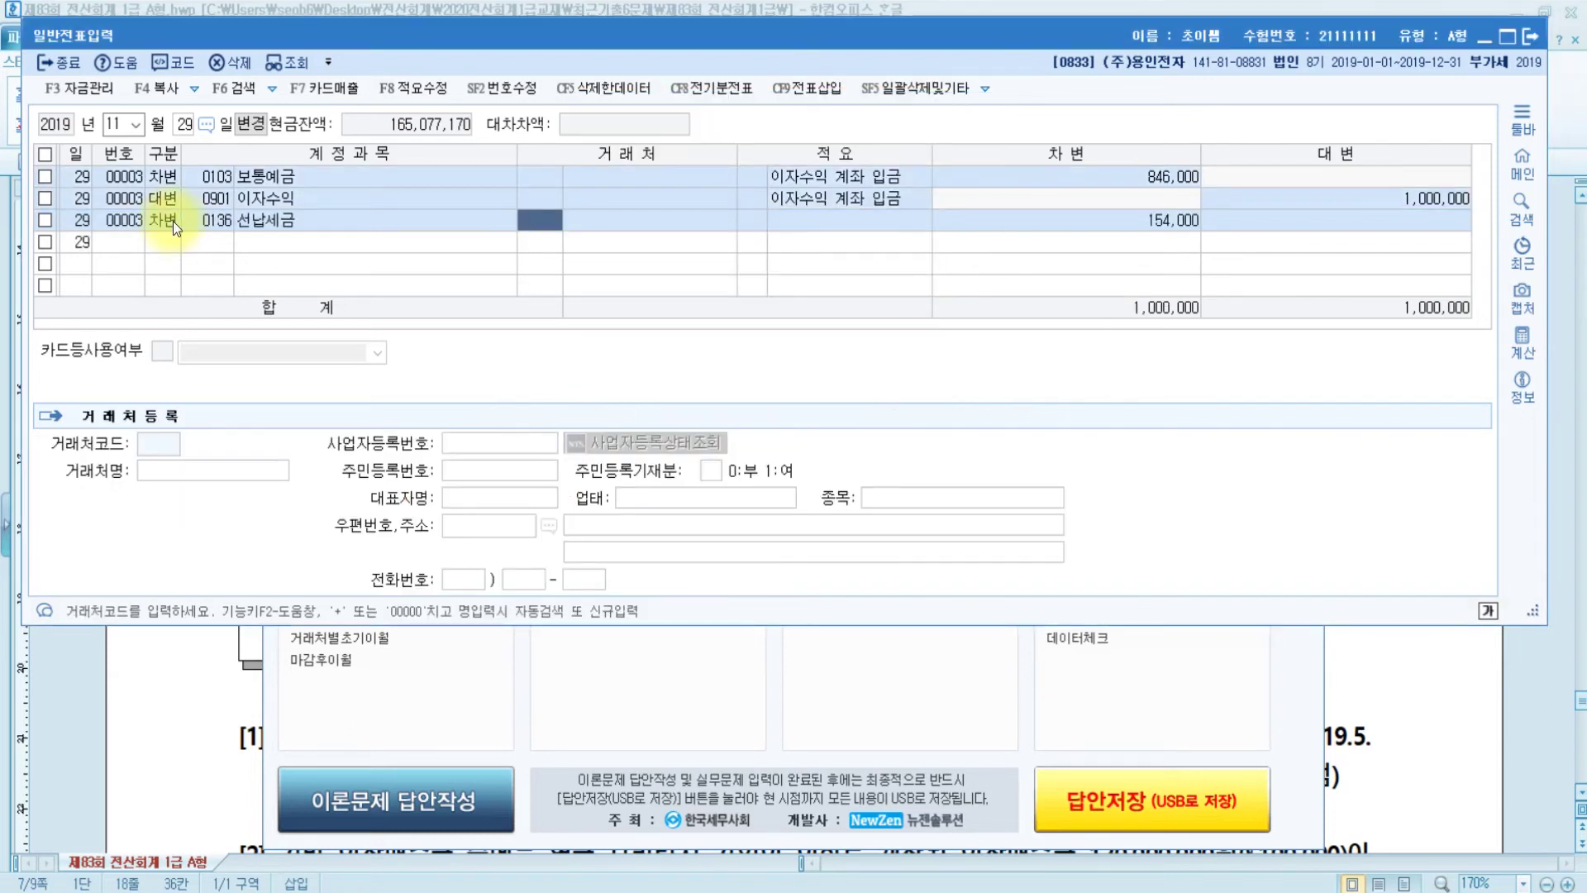
key(Return)
key(Return)
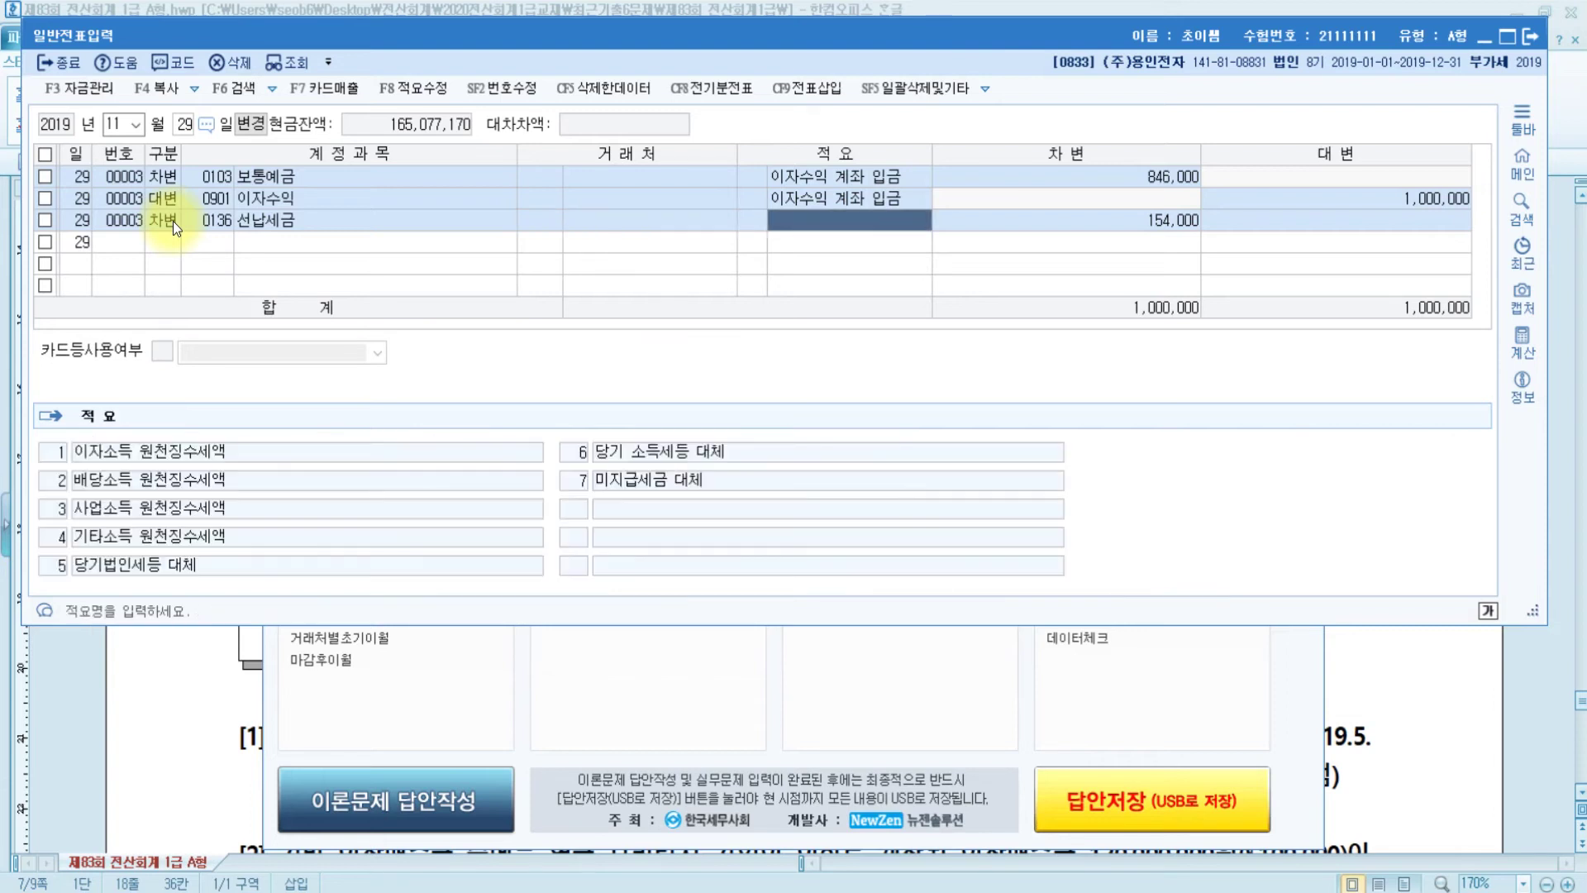
key(Return)
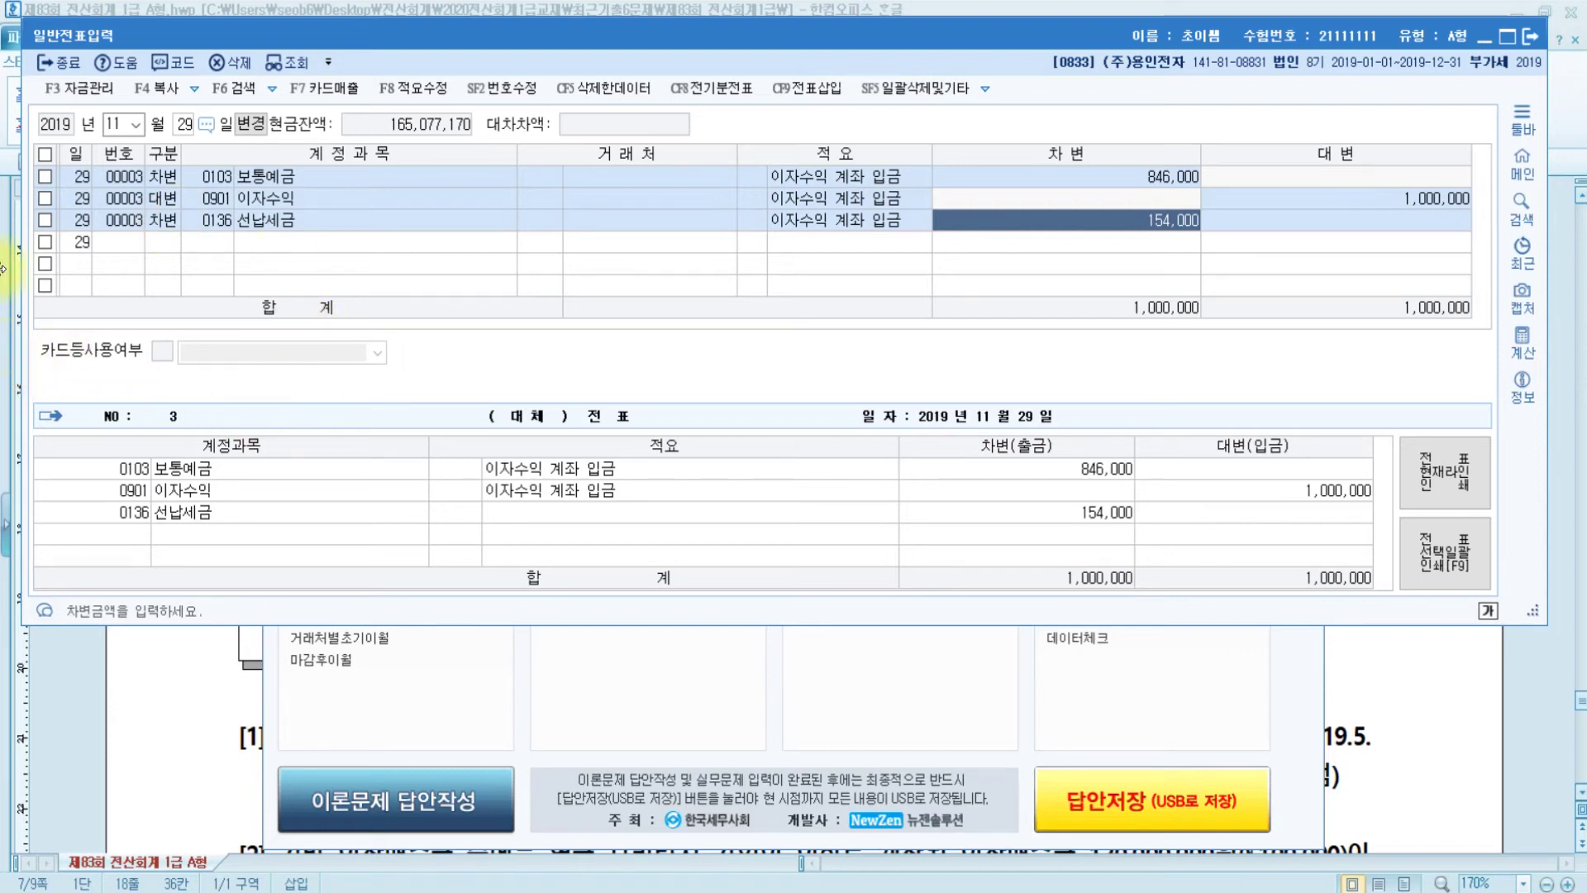
click(1531, 42)
In the exam document, move the 문제5 section onto a new page after the November 29 item.
click(1400, 460)
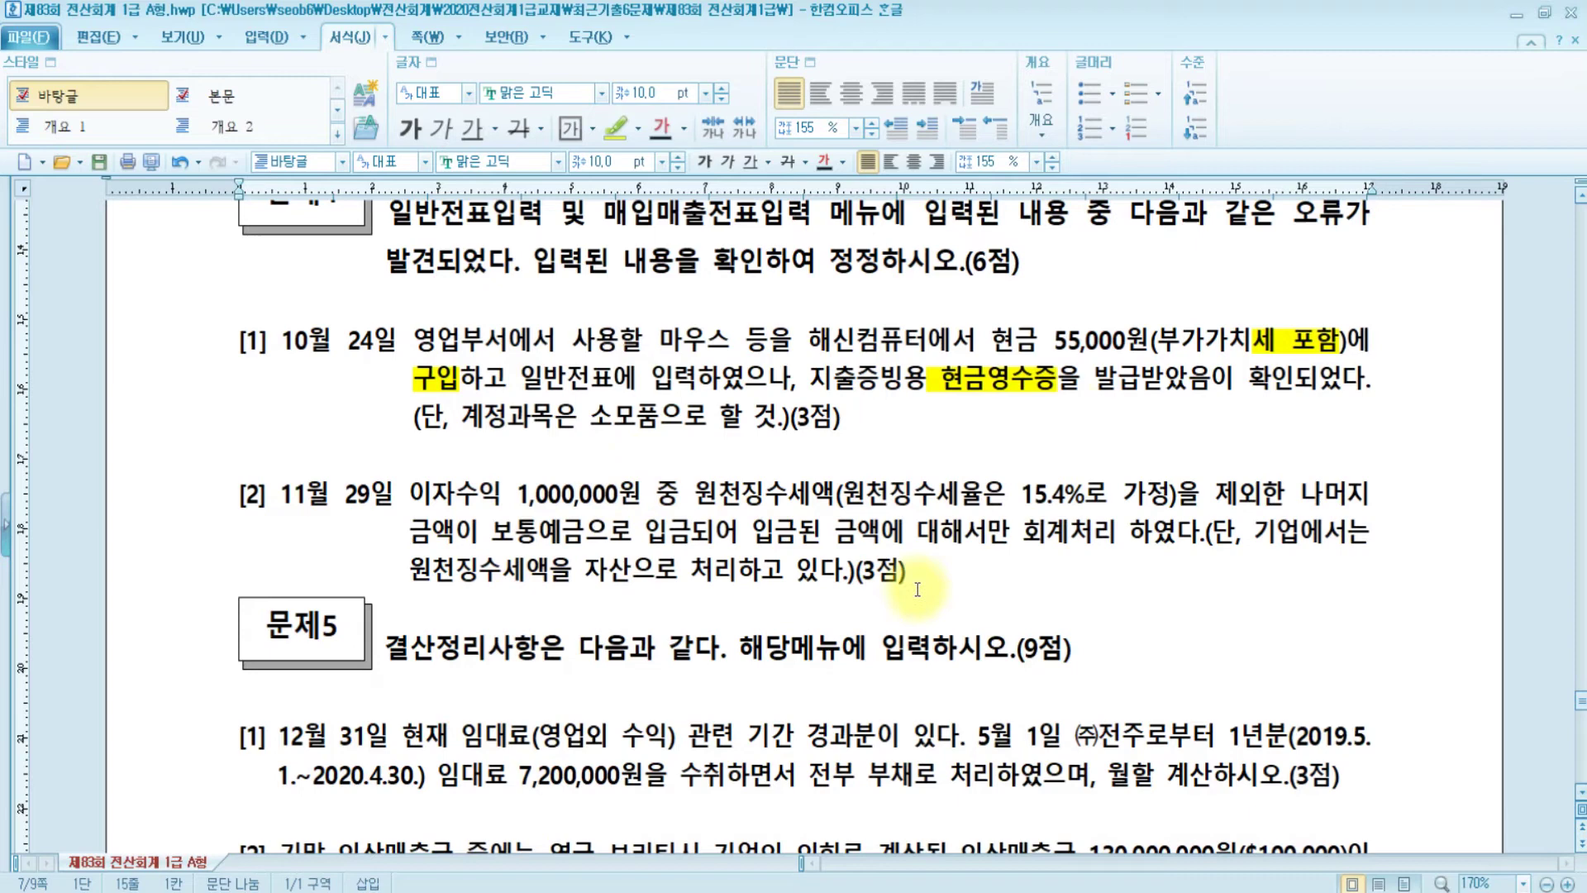
scroll(736, 454, down, 3)
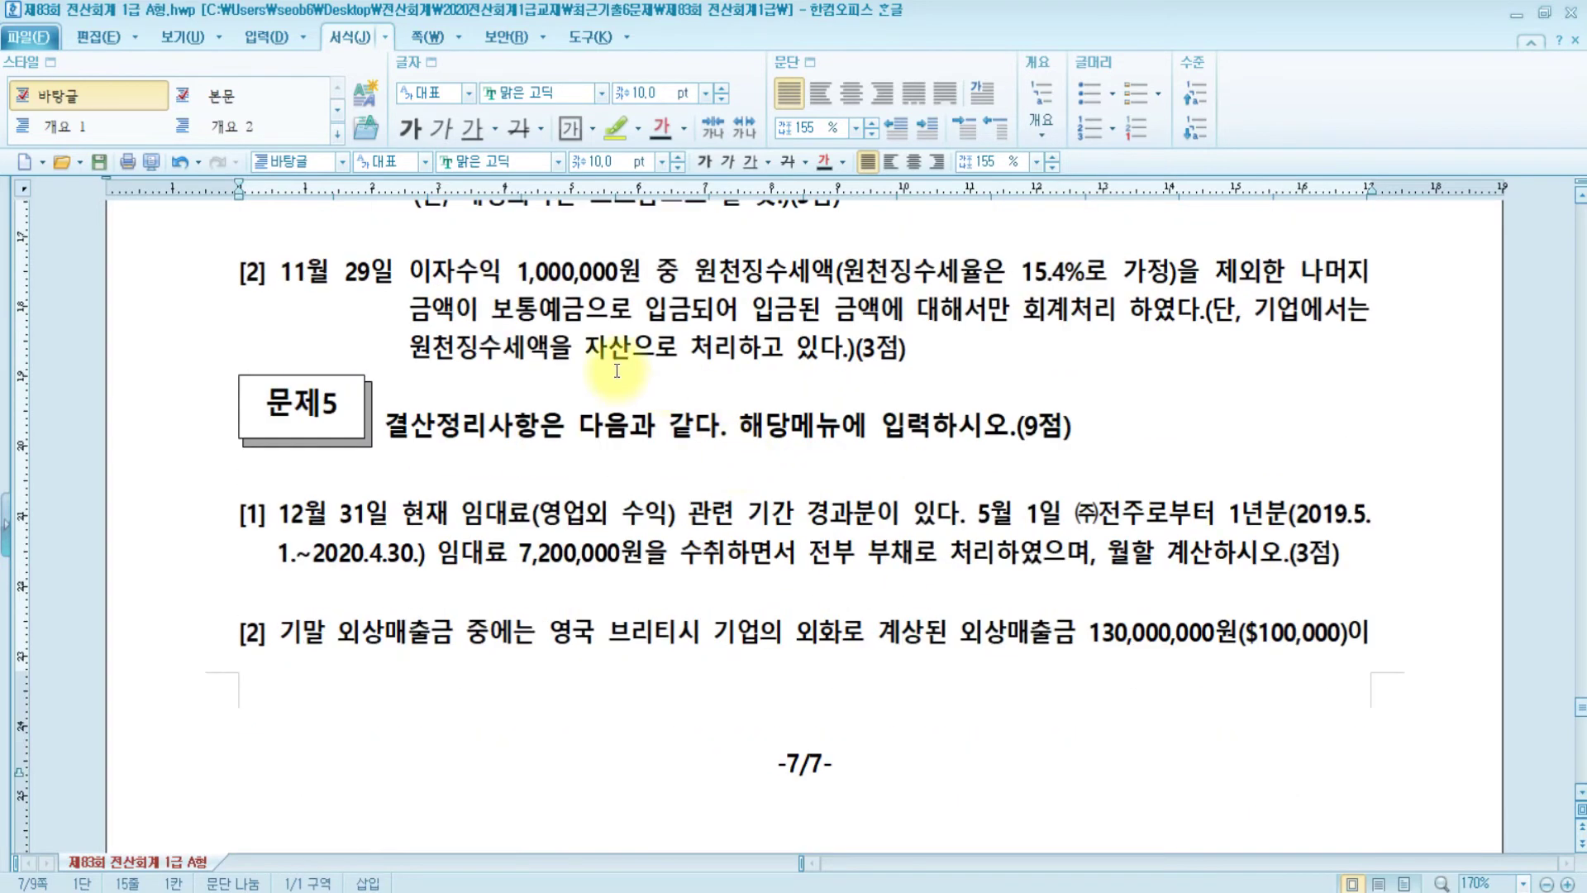
click(1190, 386)
key(ctrl+End)
key(BackSpace)
key(BackSpace)
key(BackSpace)
key(BackSpace)
key(BackSpace)
key(BackSpace)
key(BackSpace)
key(BackSpace)
key(BackSpace)
key(BackSpace)
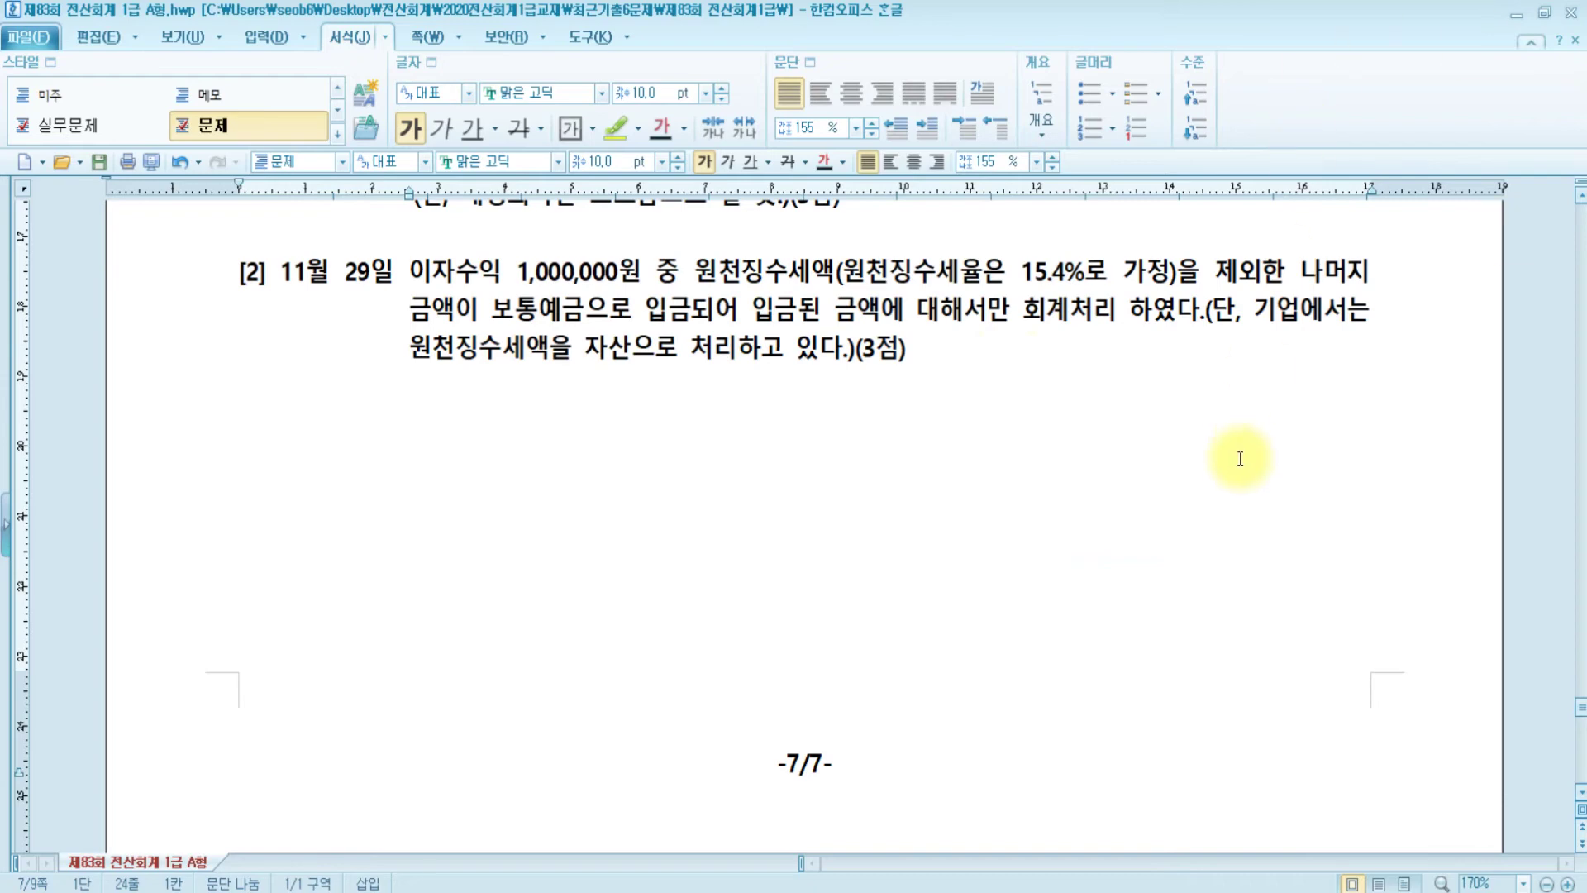
scroll(1127, 450, down, 15)
scroll(1223, 458, up, 2)
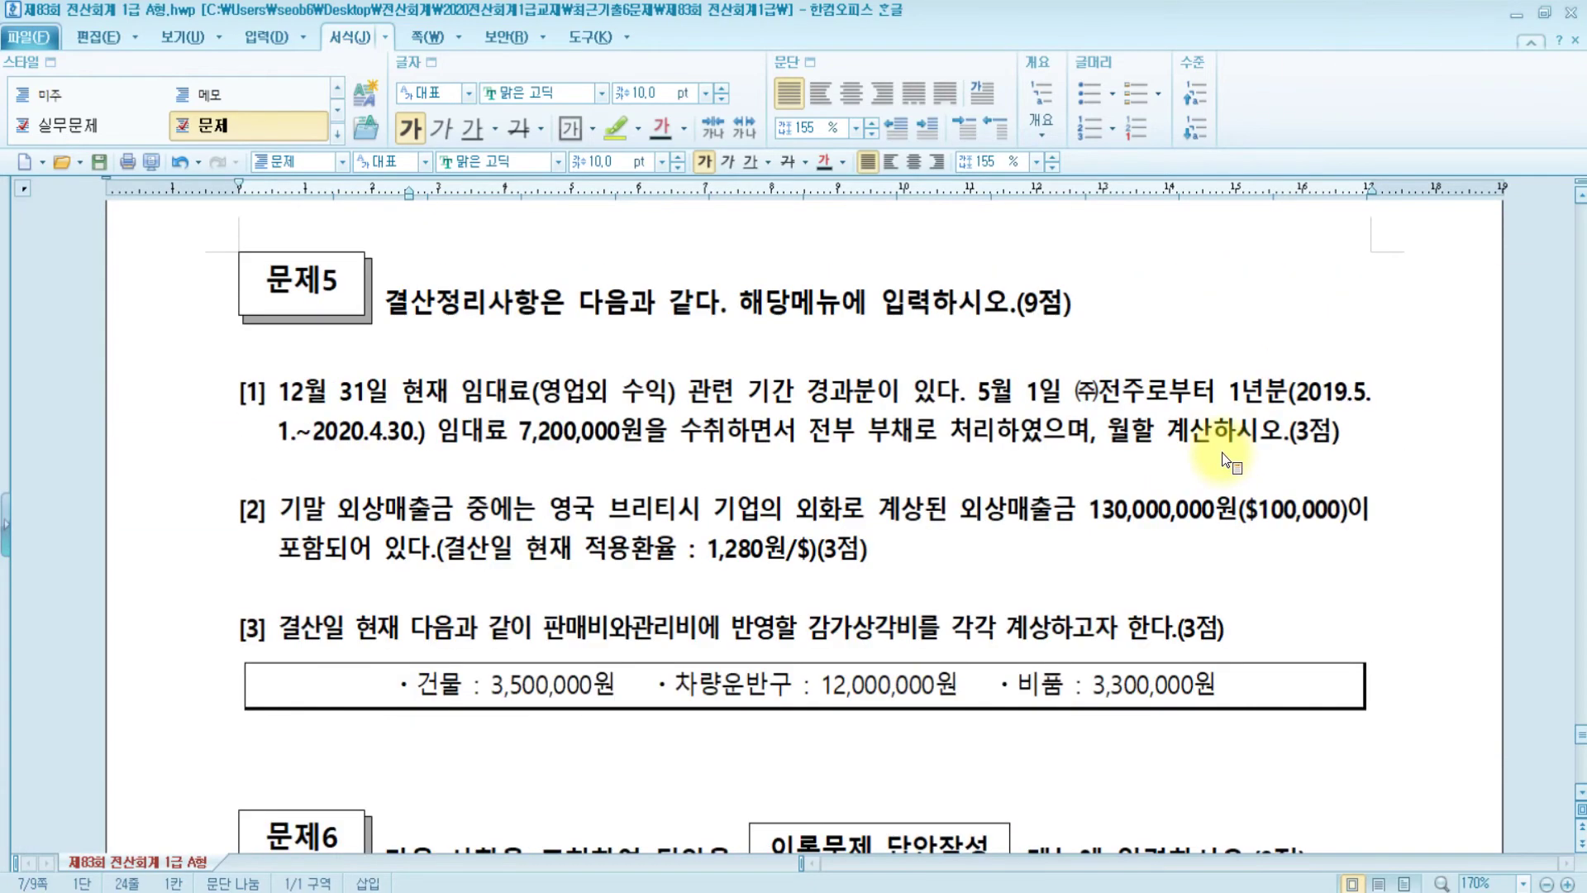
Switch to the 결산 notes in 그림판 and circle the automatic closing items from 기말재고액 to 법인세.
key(alt+Tab)
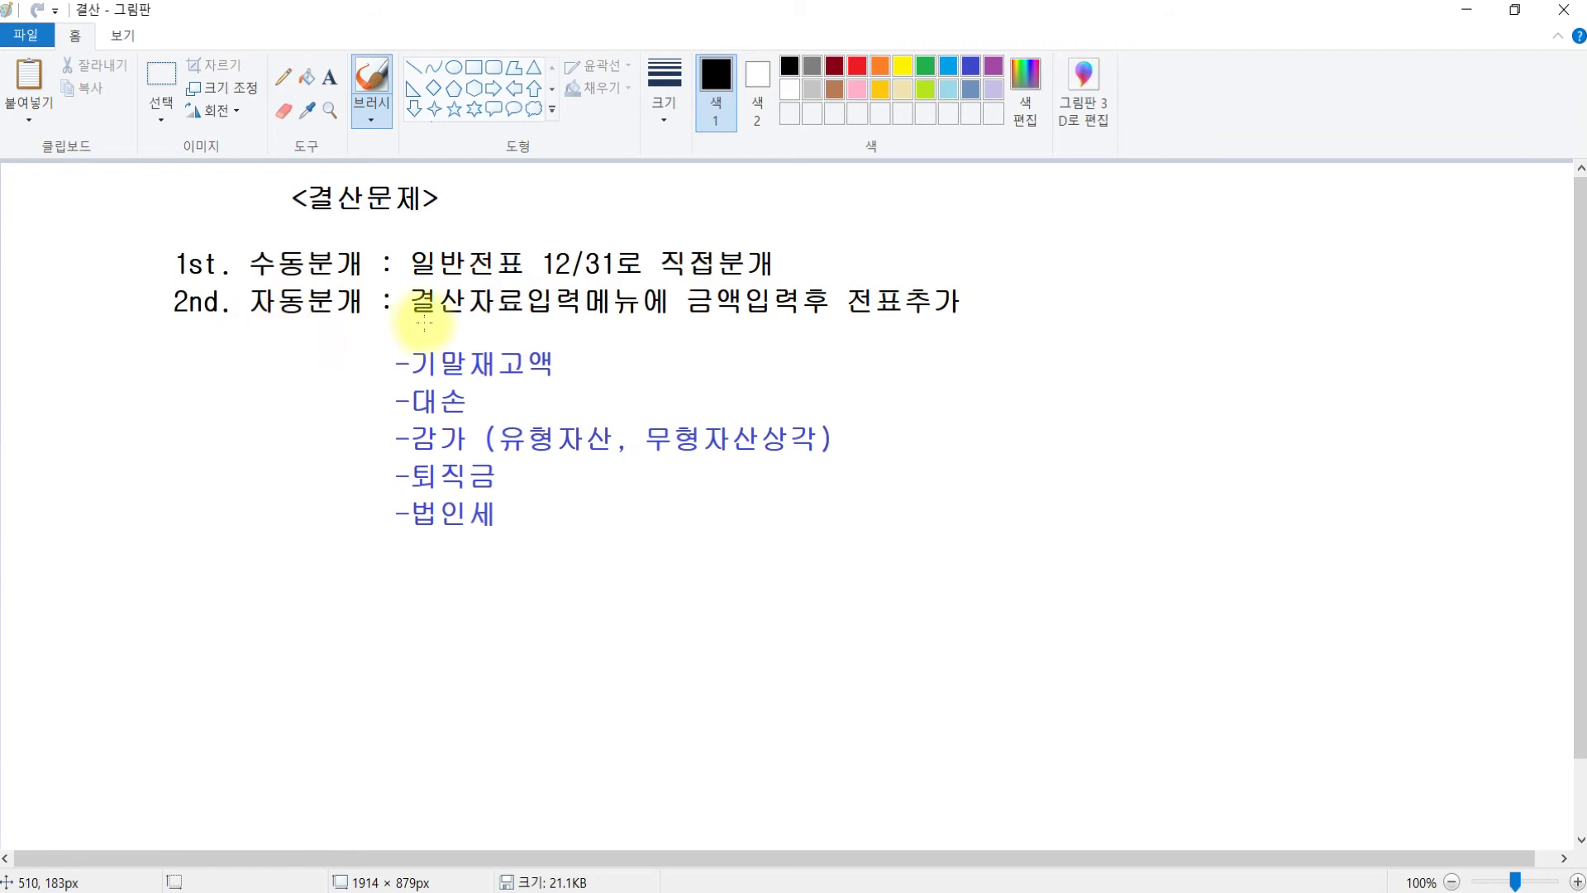
drag(406, 351, 395, 587)
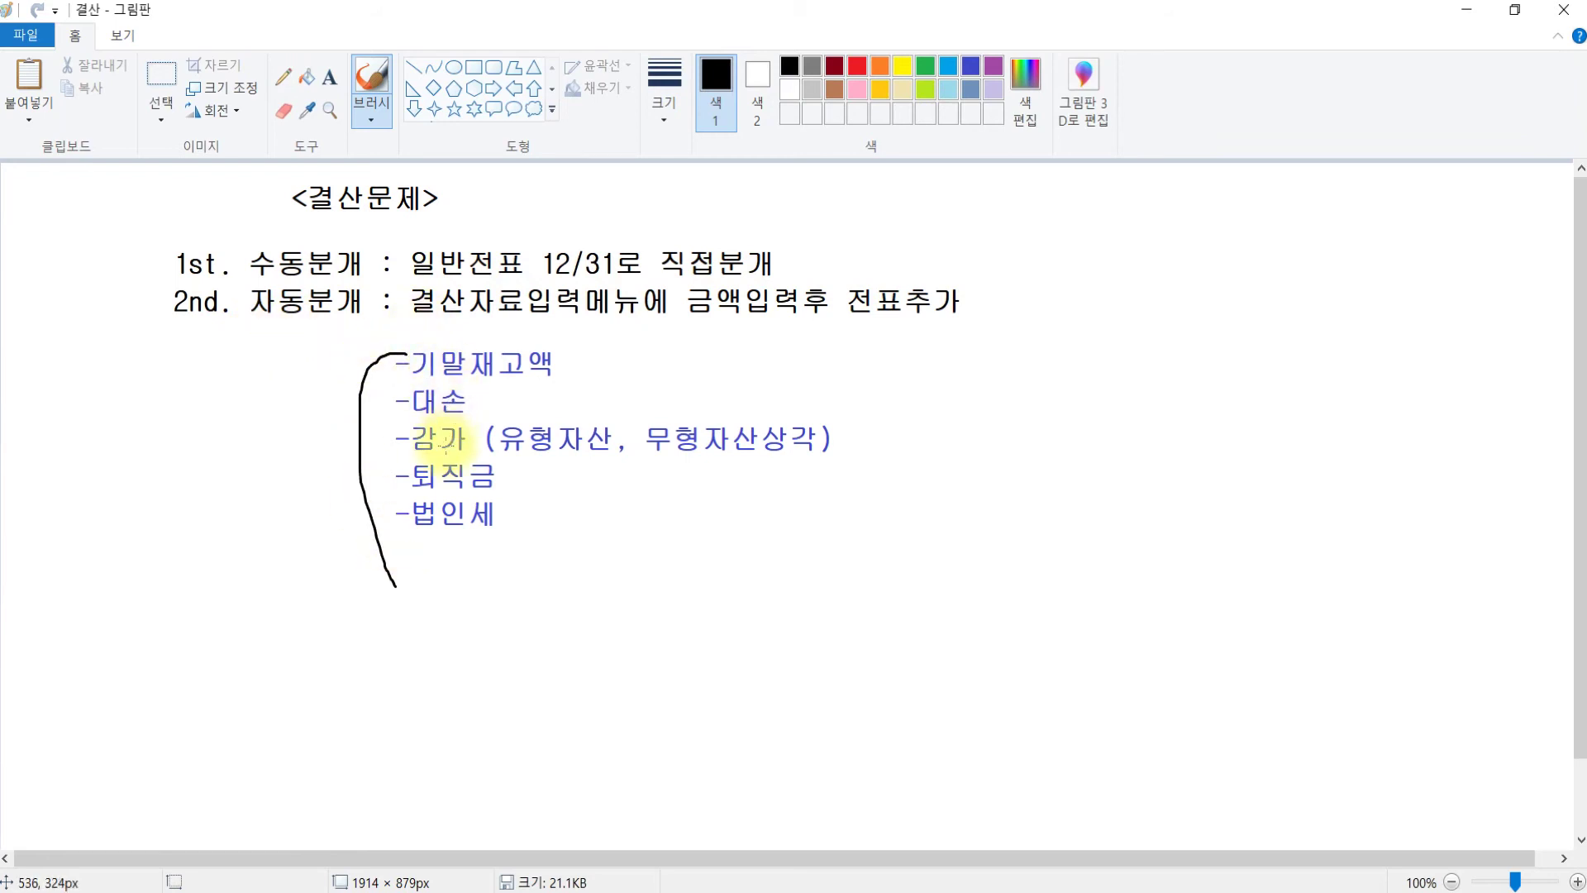
mouse_move(577, 547)
mouse_down()
mouse_move(360, 331)
mouse_move(683, 603)
mouse_move(426, 626)
mouse_up()
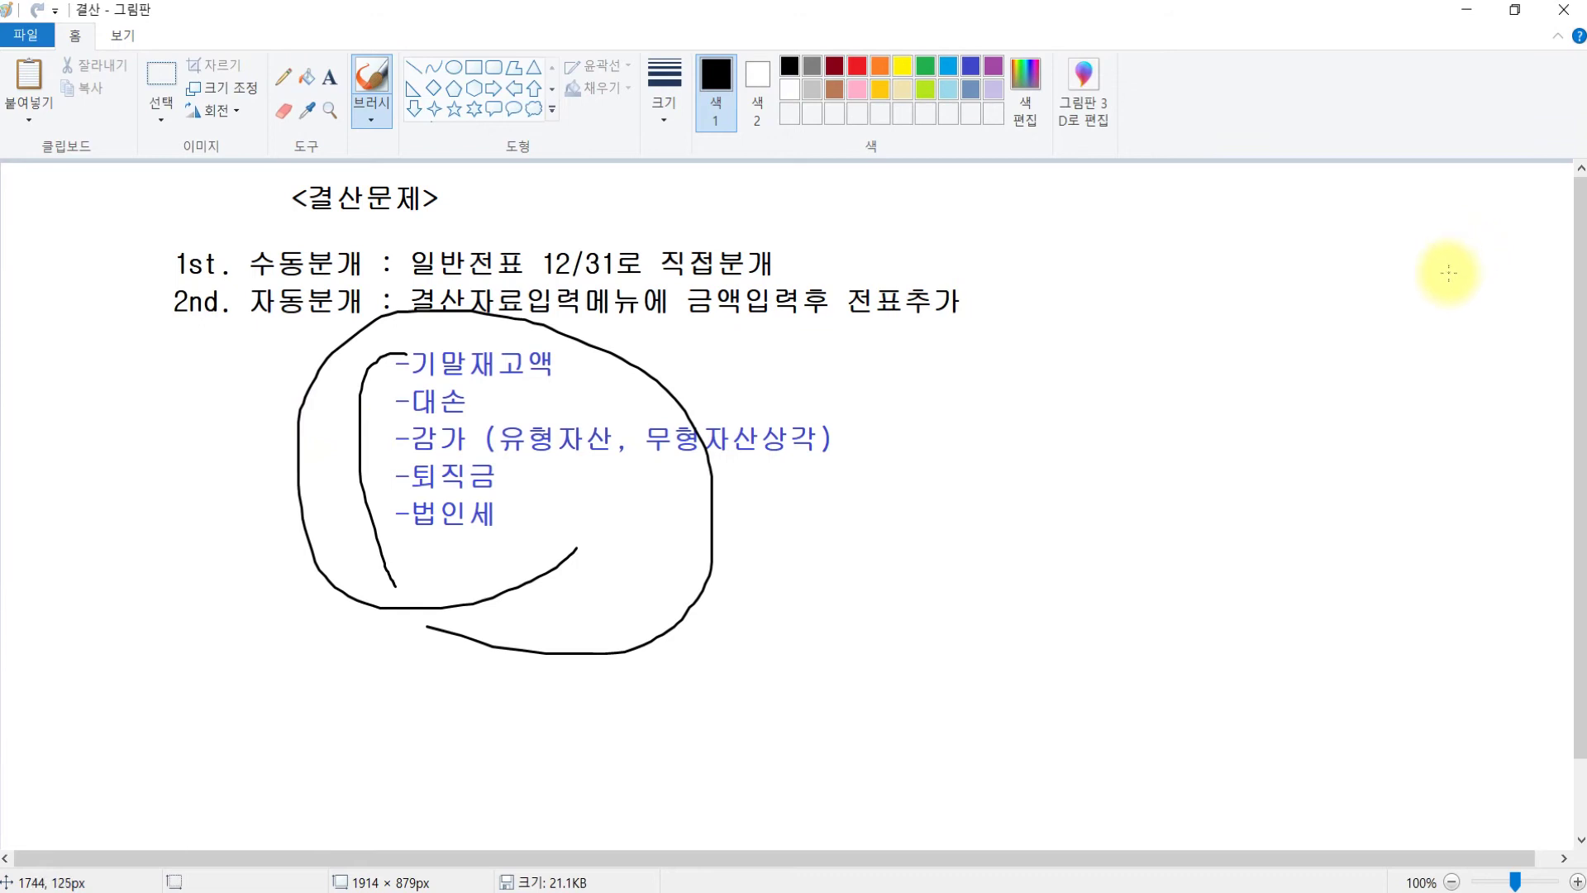
Return to the exam document and highlight 감가 in yellow in item [3] of 문제5.
key(alt+Tab)
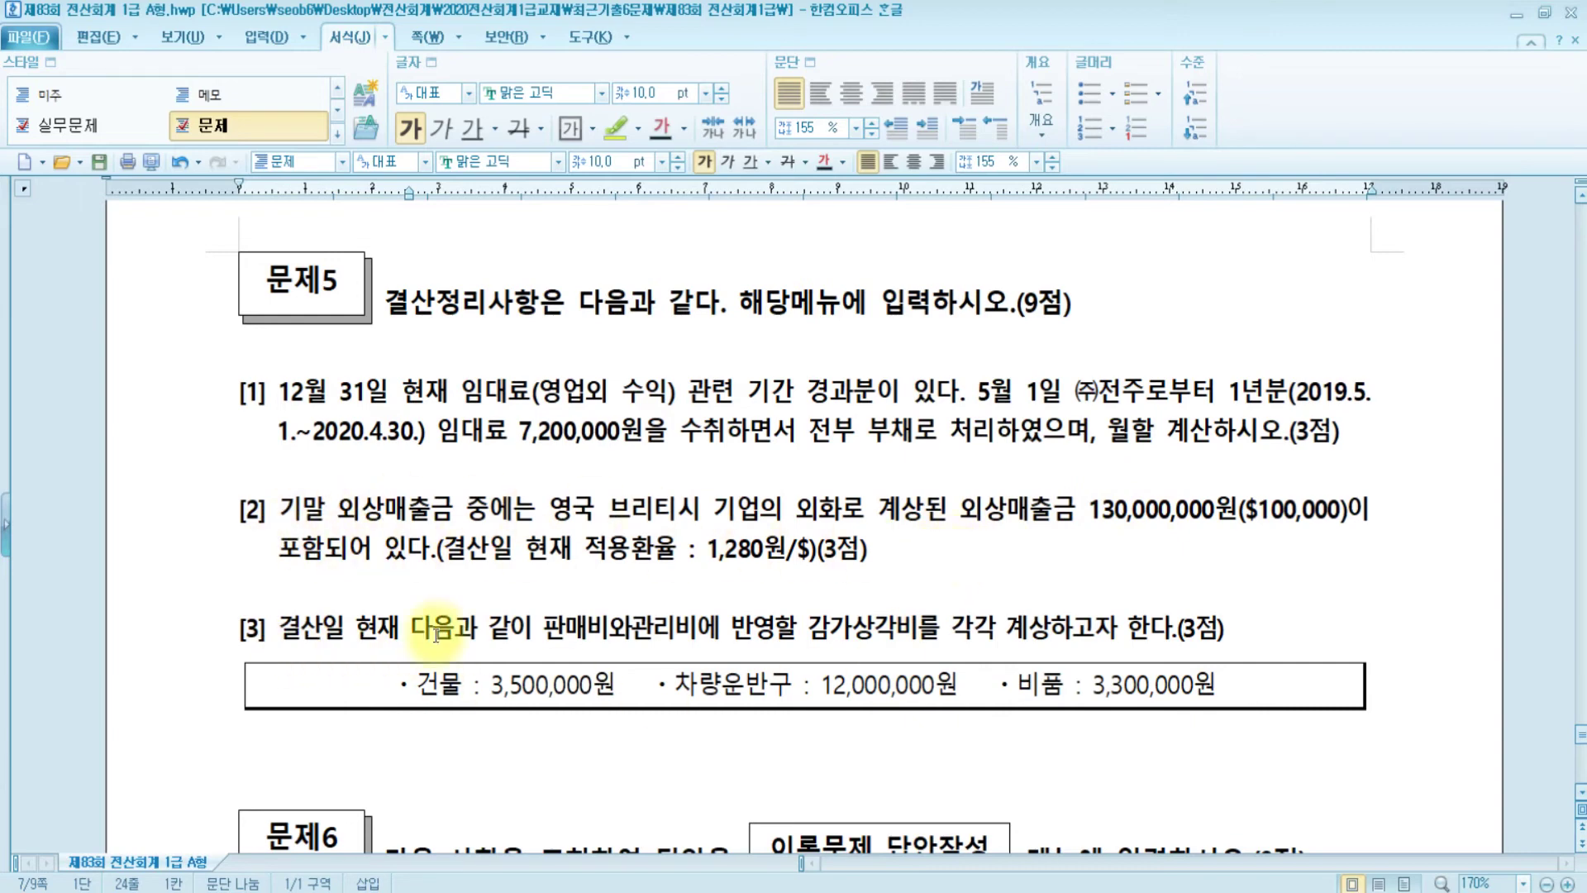
click(808, 625)
drag(809, 626, 853, 626)
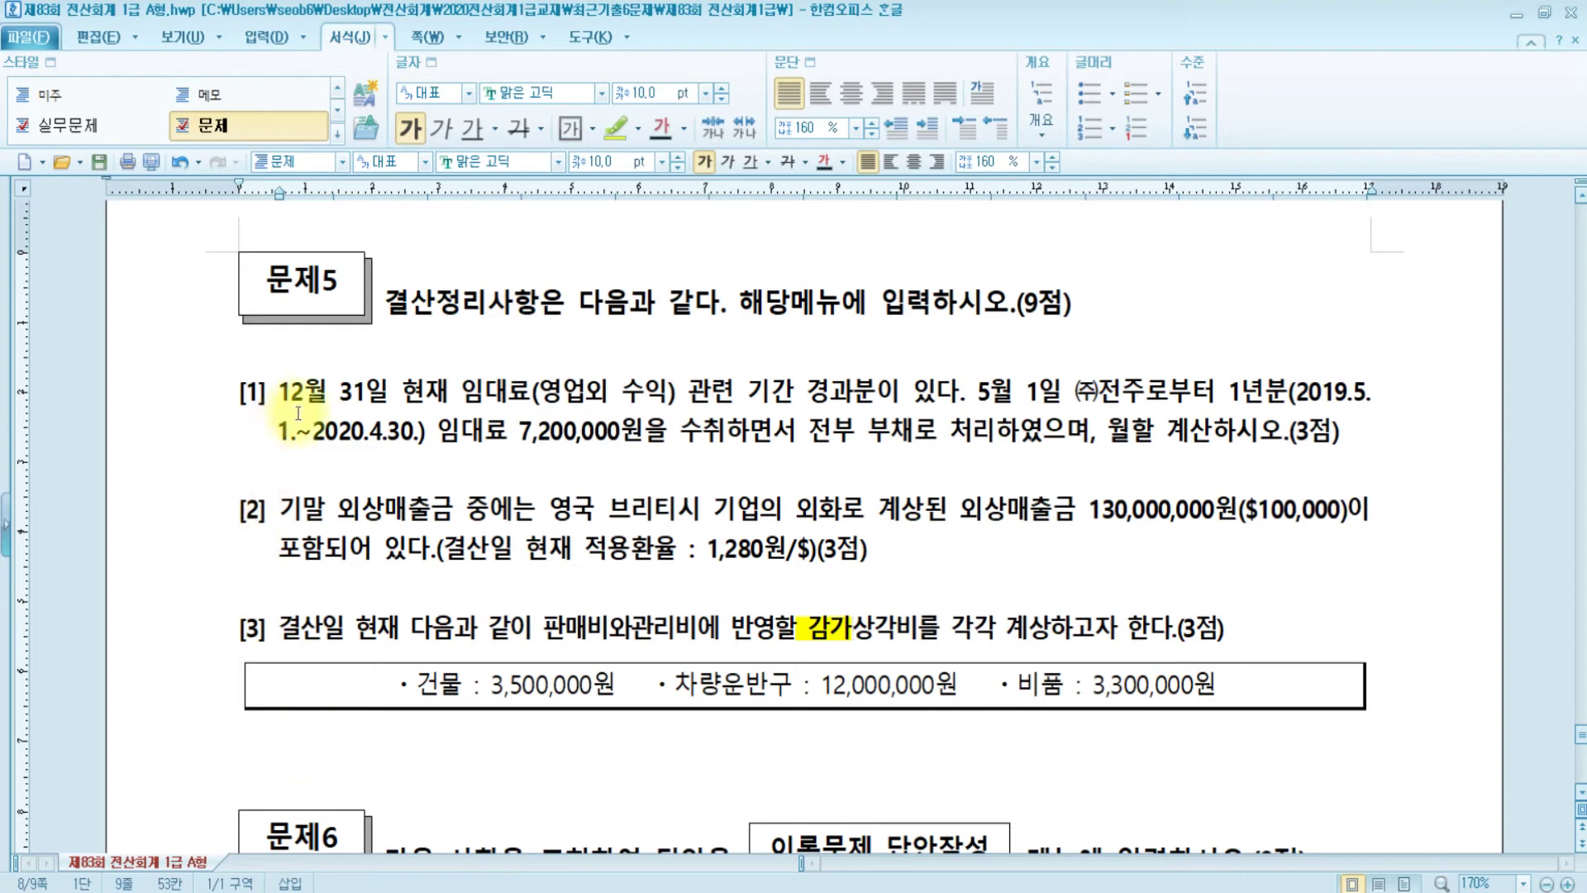
scroll(912, 626, up, 3)
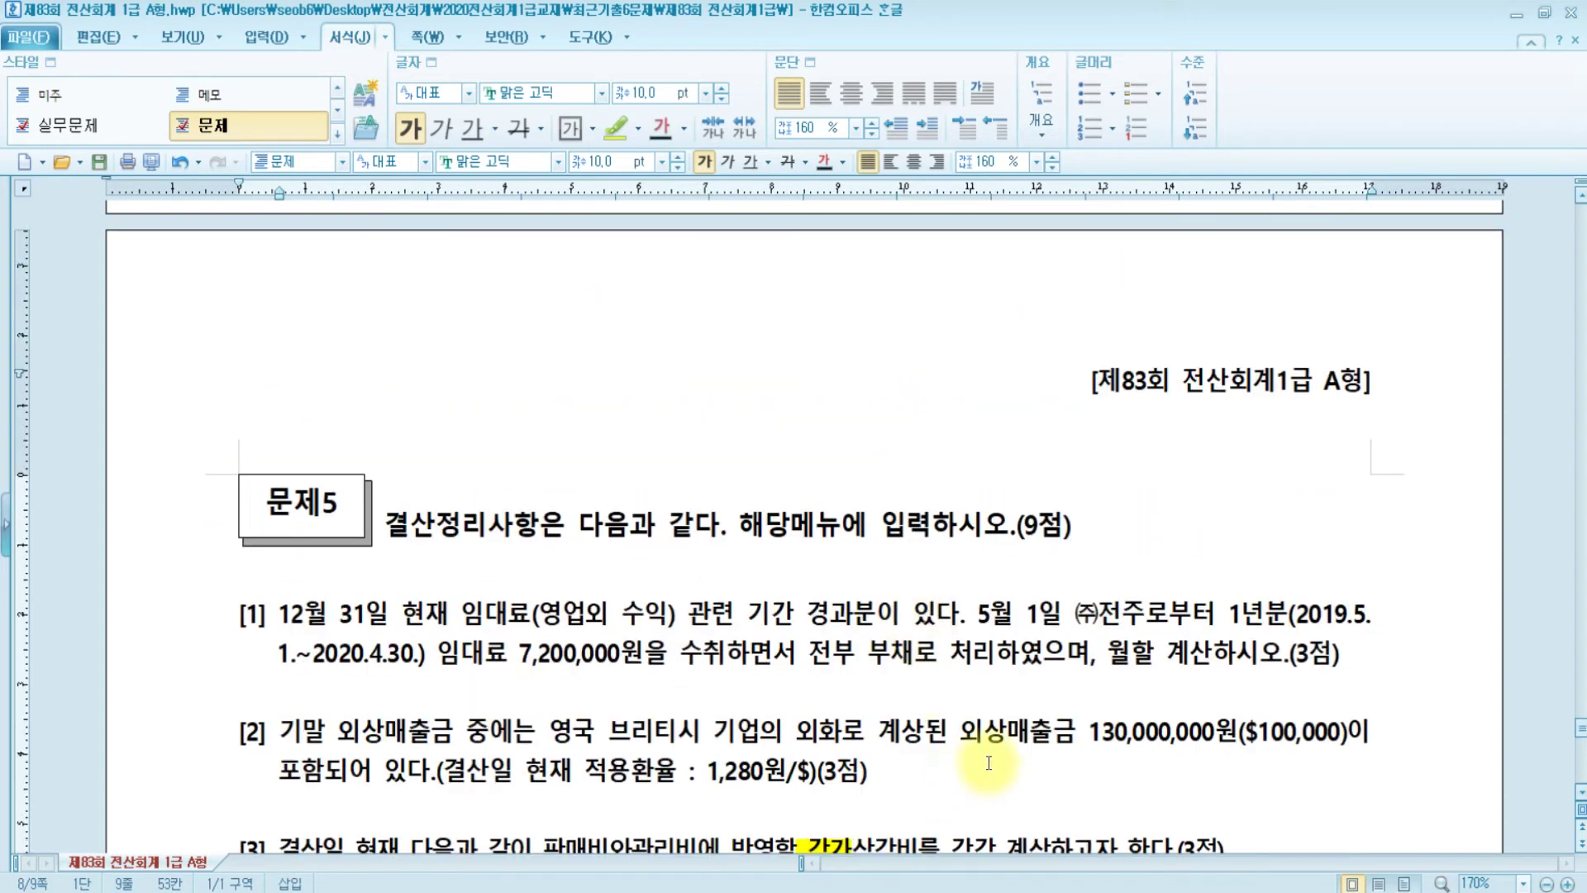
Switch to KcLep, open the general voucher entry for December 31, and resize its window to be wider and shorter.
key(alt+Tab)
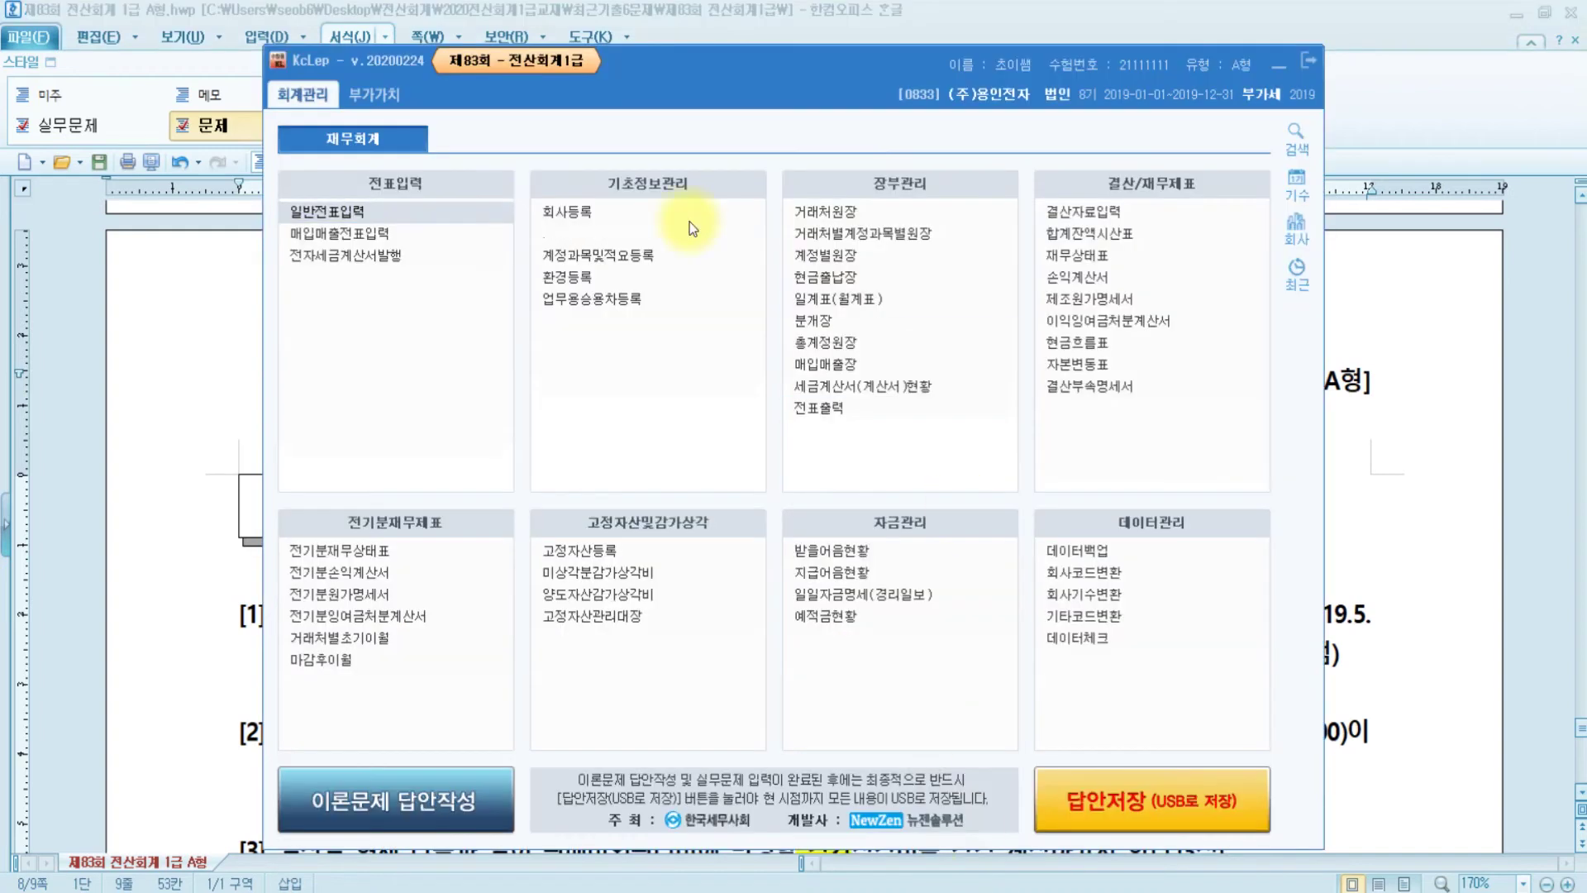
click(384, 217)
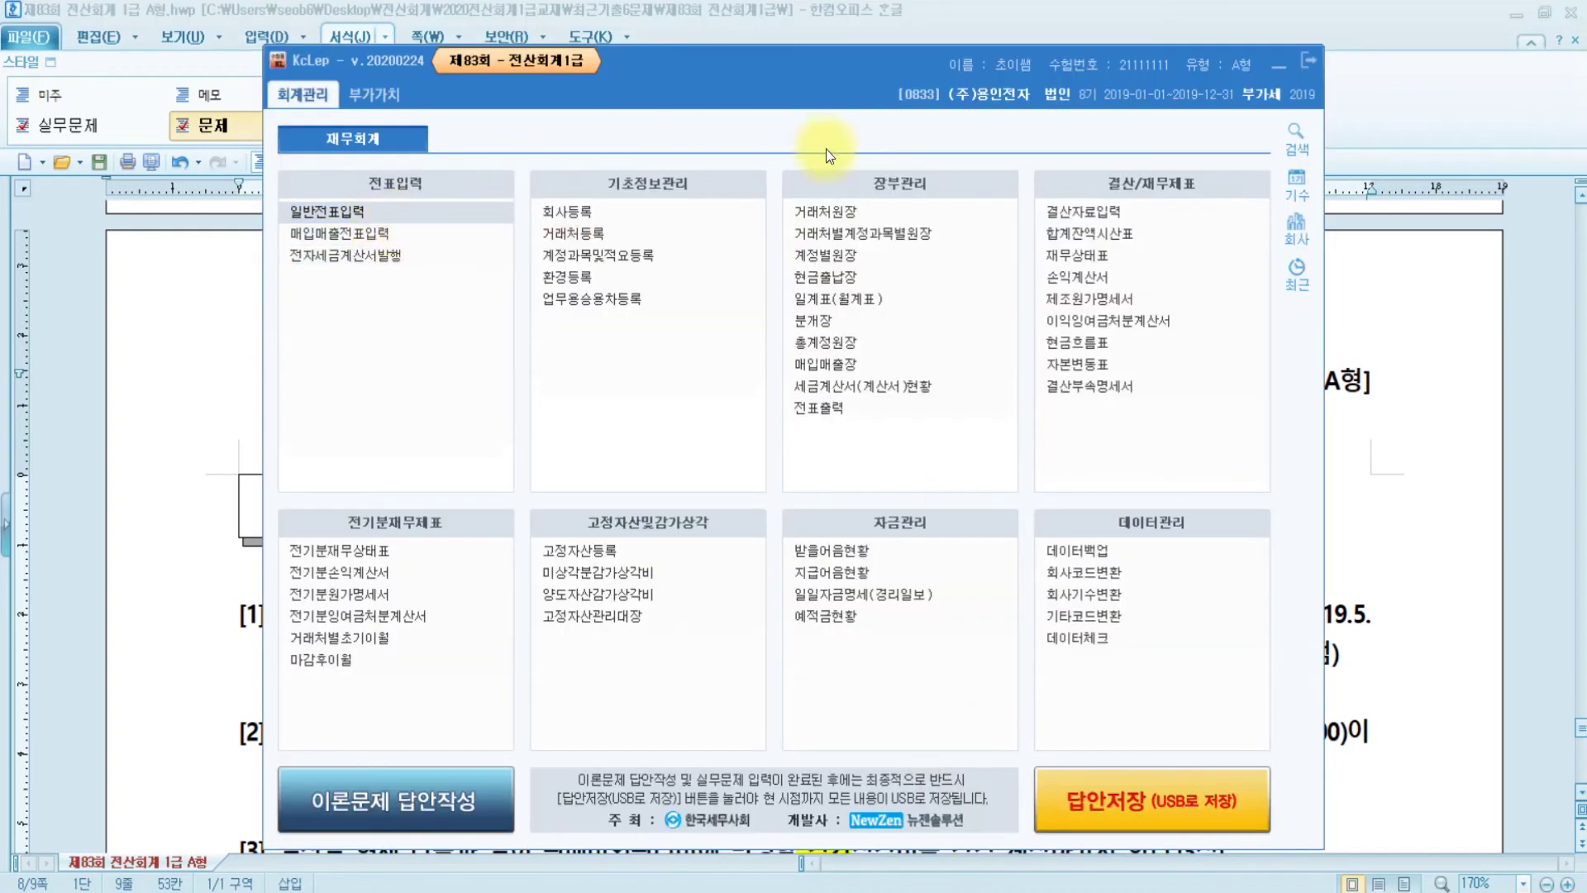
text(31)
key(Return)
drag(1105, 780, 1563, 603)
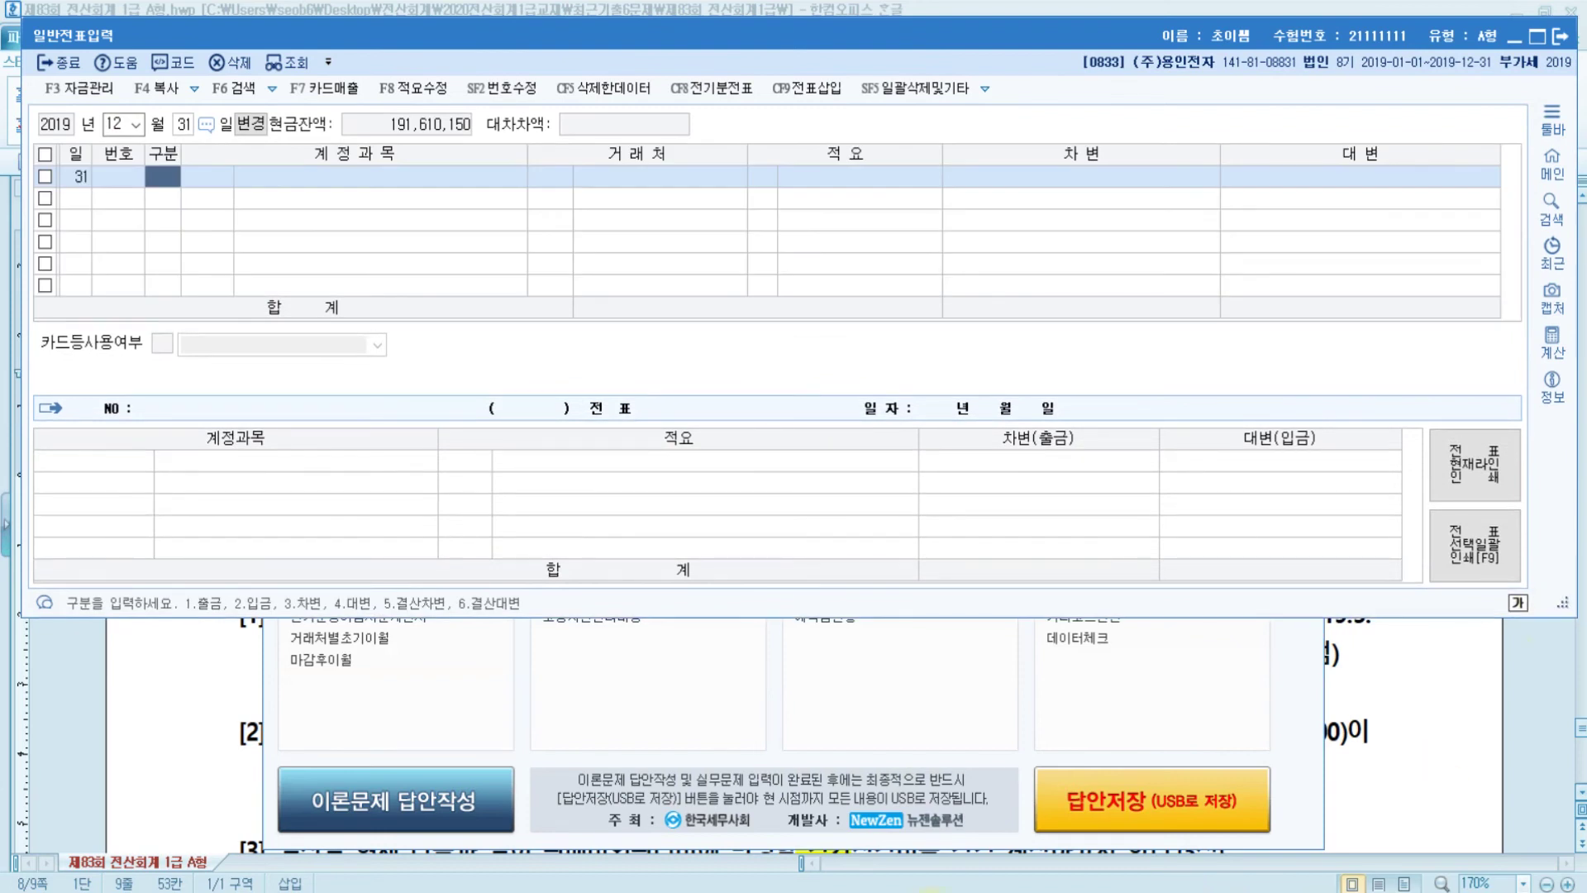
Switch to item [1] in 그림판 and circle 부채로 with a black ellipse of about 110 × 63 px.
mouse_move(945, 891)
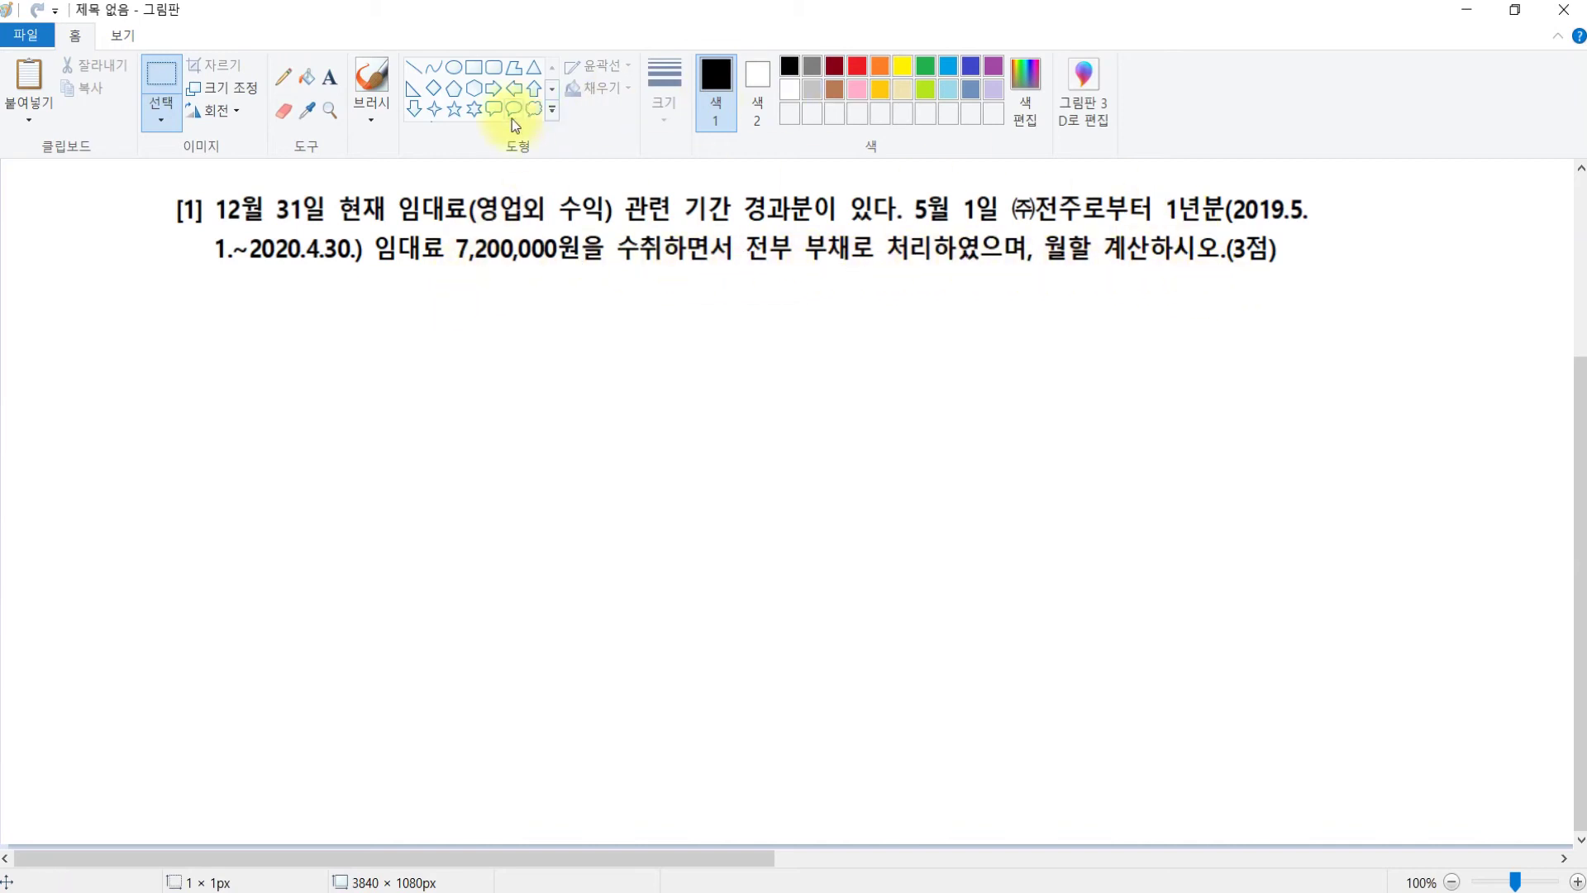
click(454, 67)
mouse_move(783, 220)
mouse_down()
mouse_move(917, 276)
mouse_move(876, 275)
mouse_up()
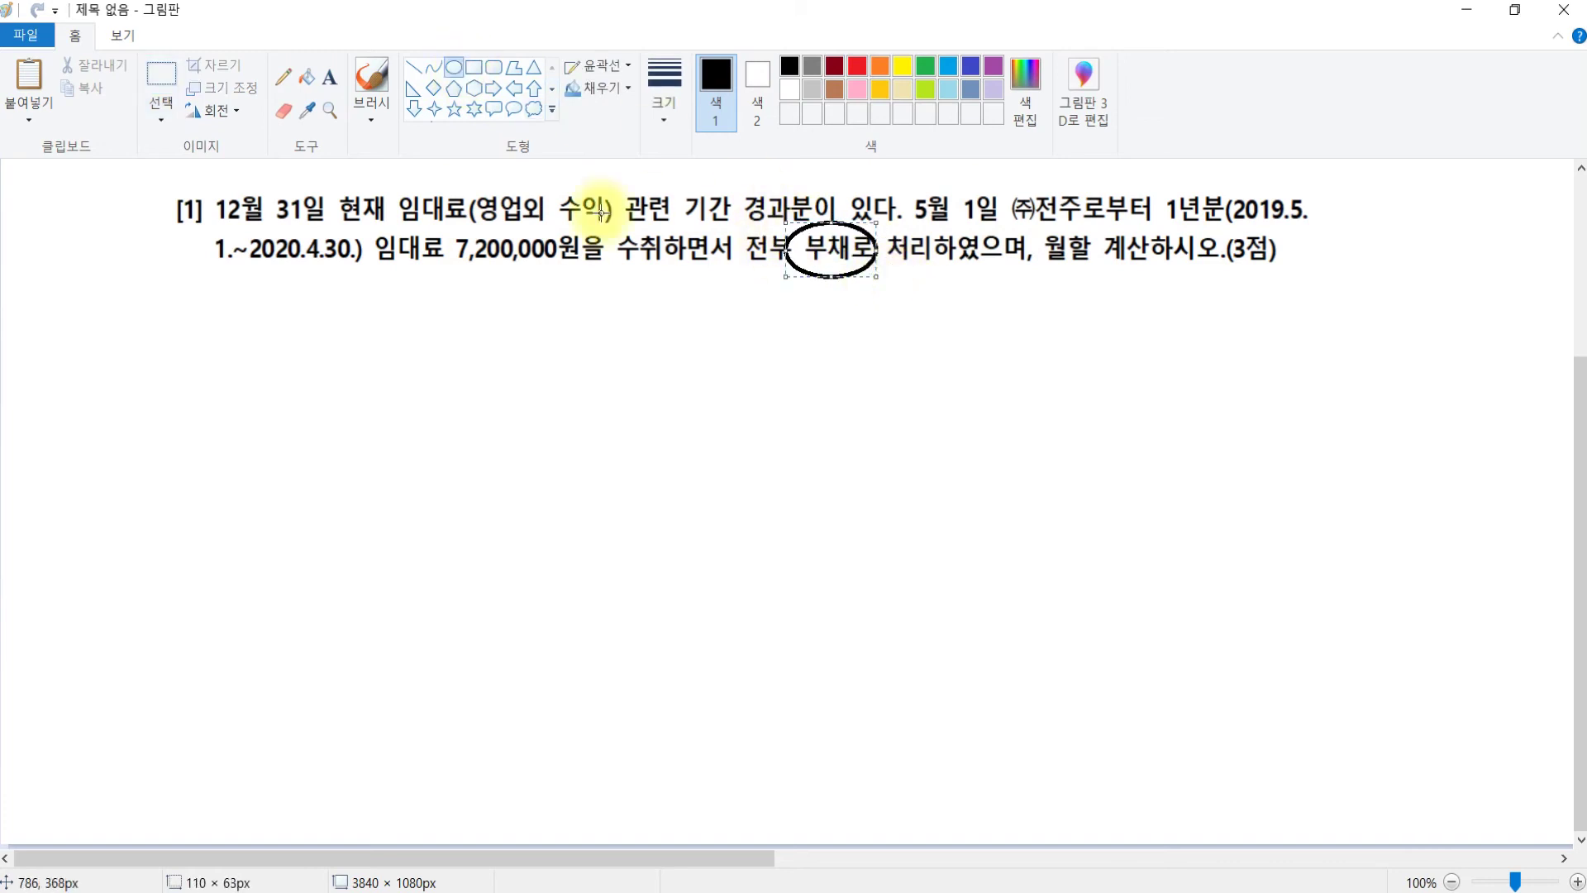
Add a text note below item [1] with the May 1 debit side, "5/1: 현금 7,200,000".
click(332, 77)
drag(186, 298, 1540, 468)
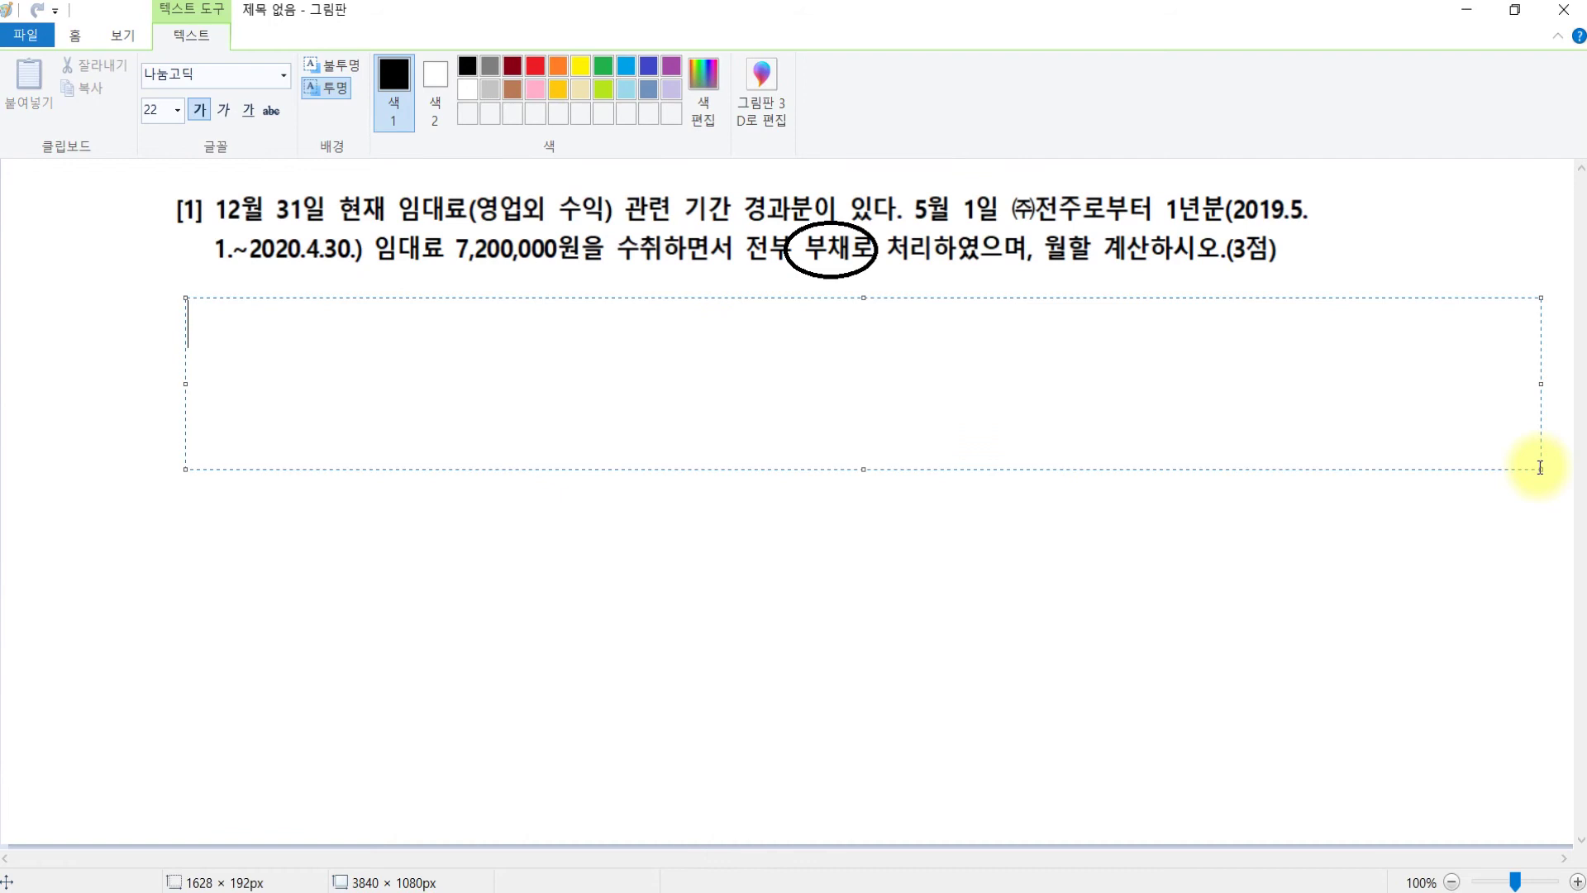
text(5/1)
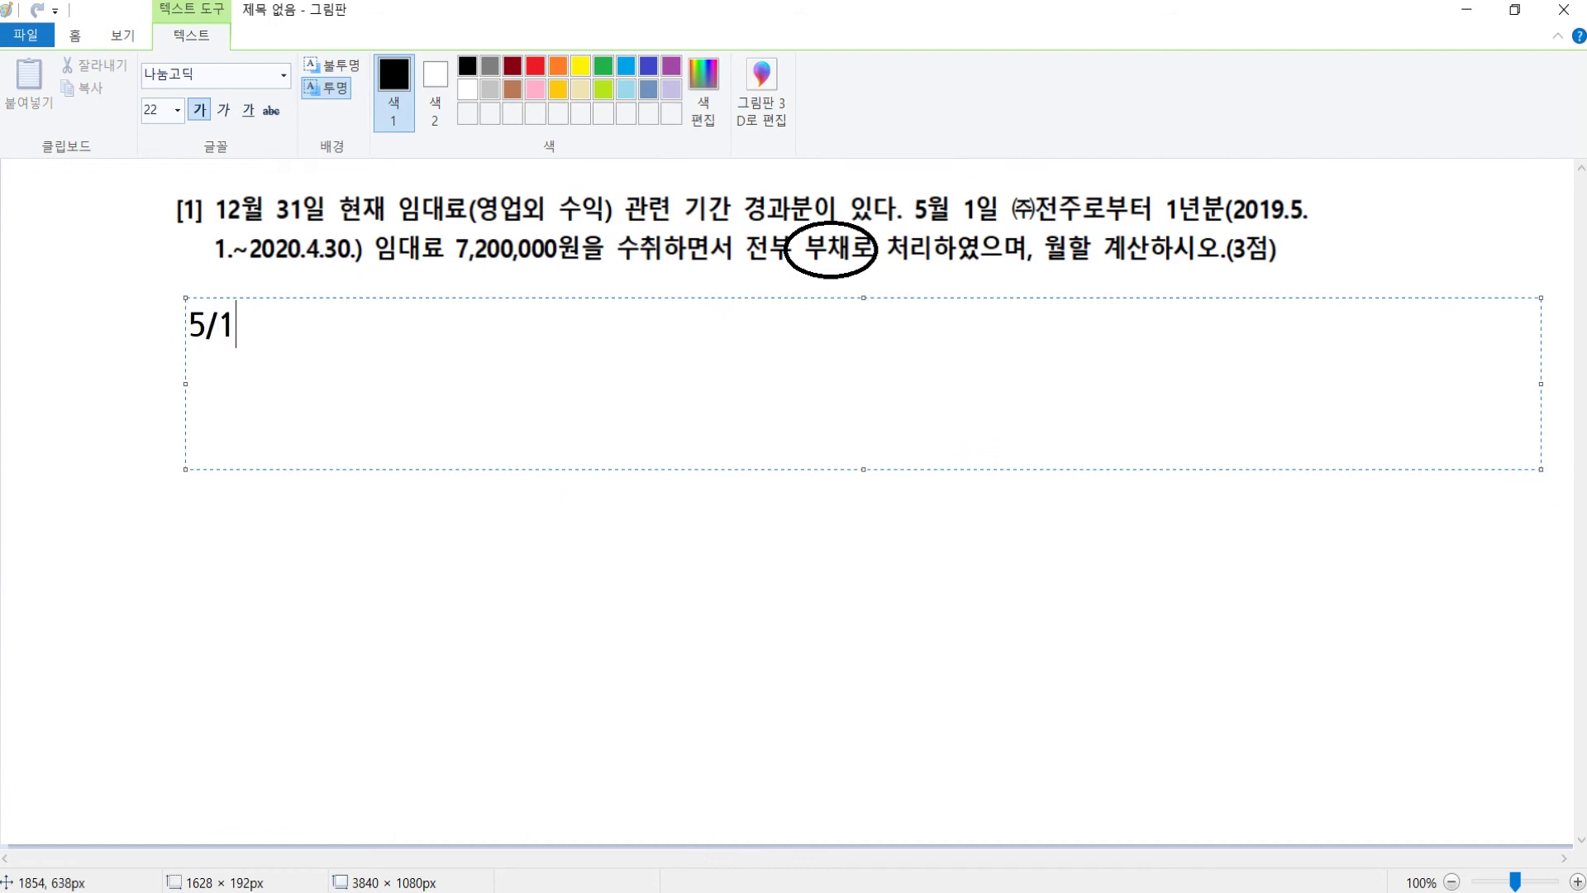
text(:)
text(gusrm)
key(BackSpace)
key(BackSpace)
key(BackSpace)
key(BackSpace)
key(BackSpace)
text(현금 )
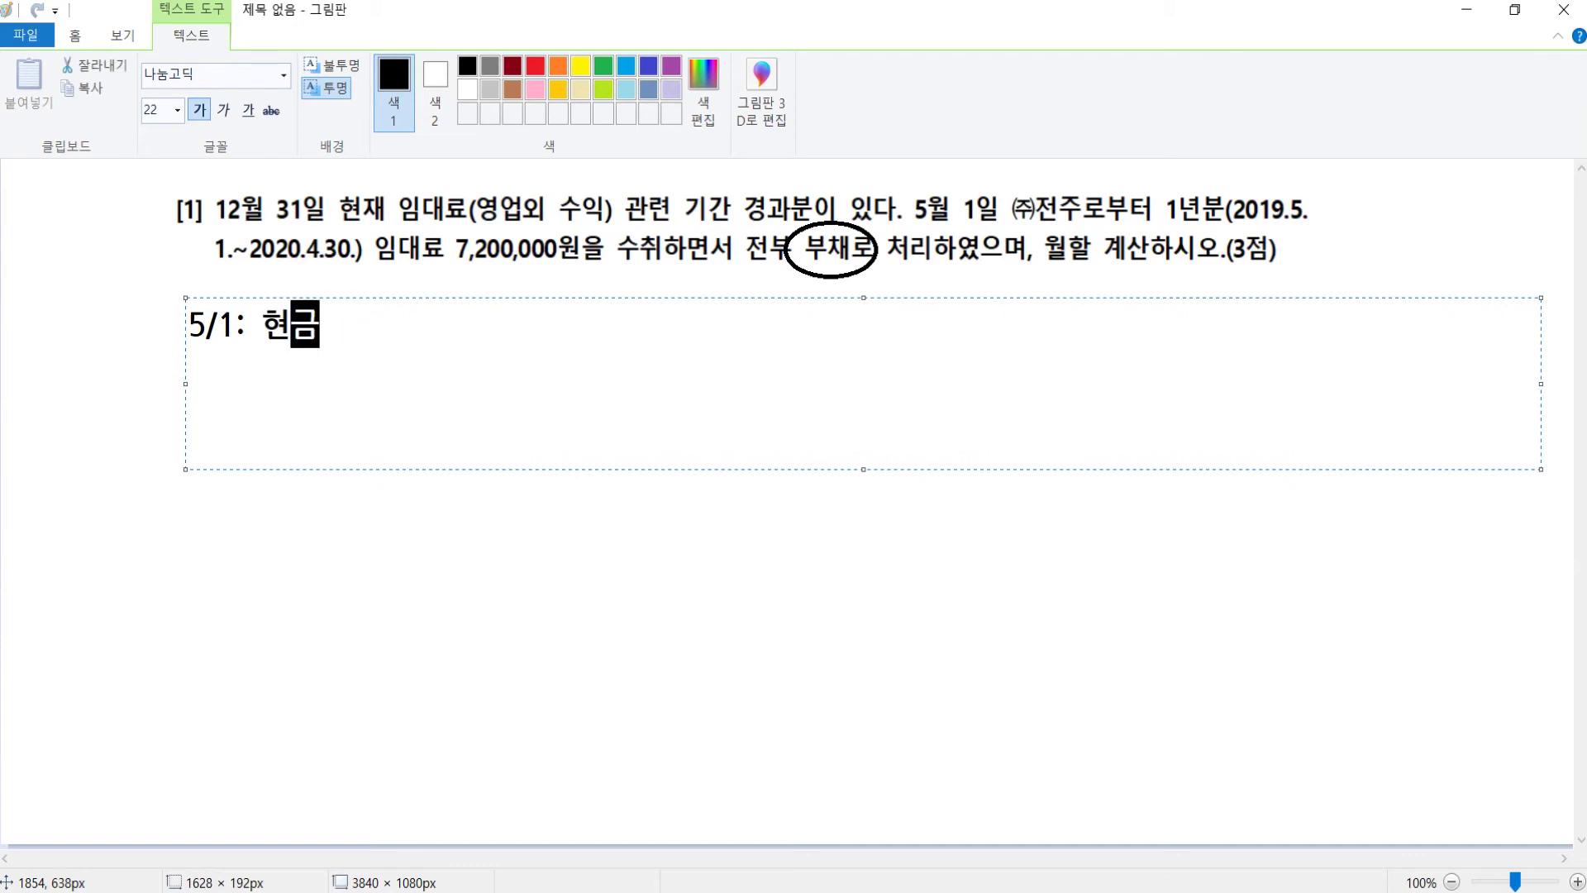
text(7,200,000)
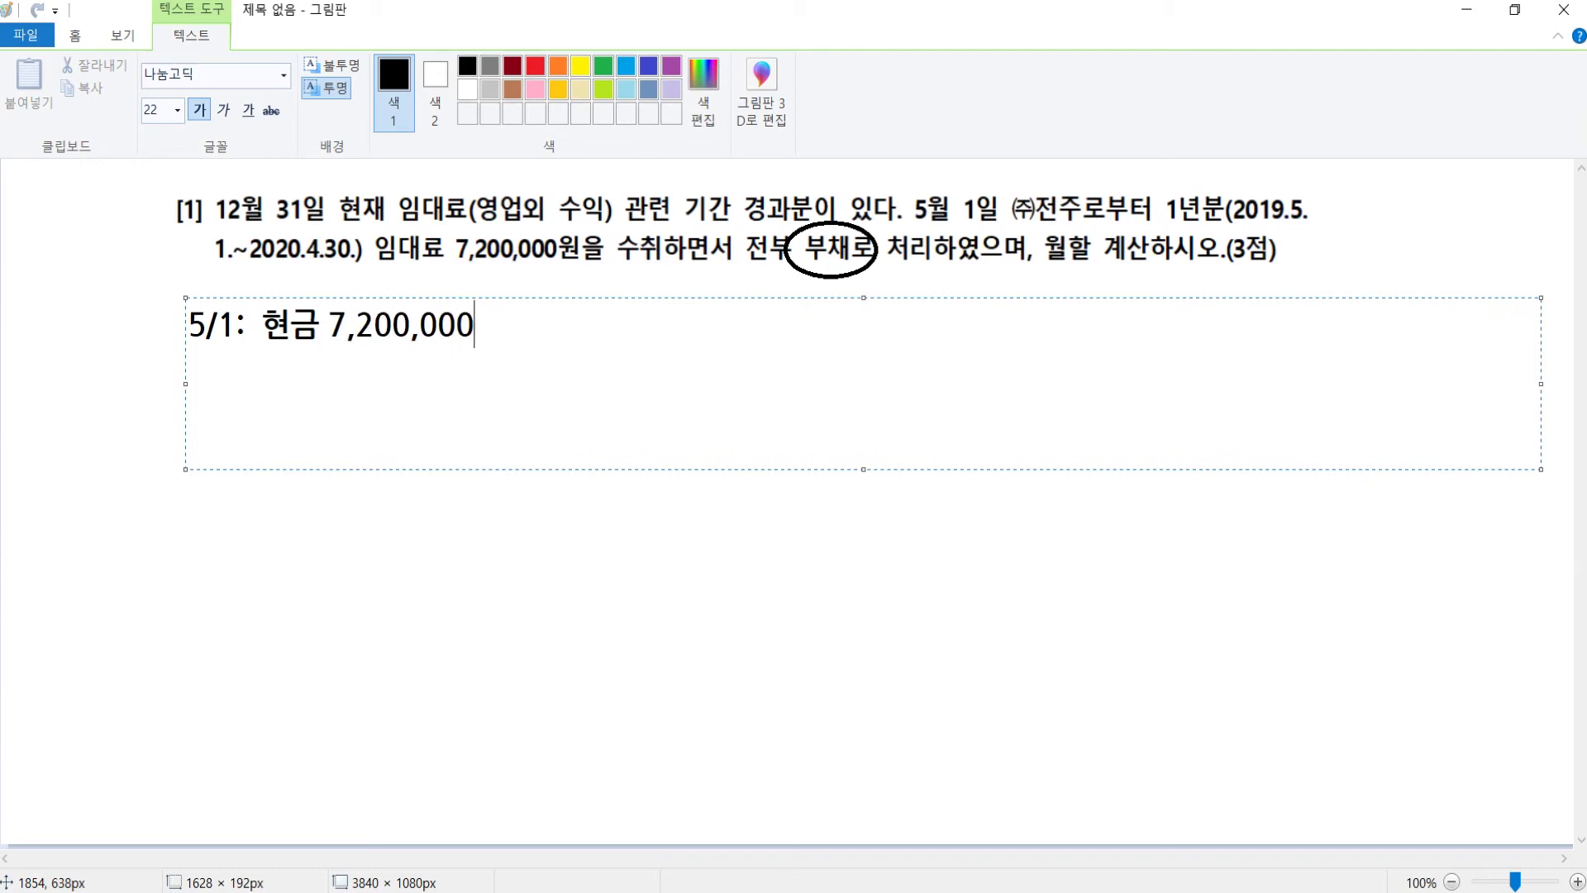
Add the credit side "/ 임대료 7,200,000" to the May 1 entry.
text( /)
text(임대료)
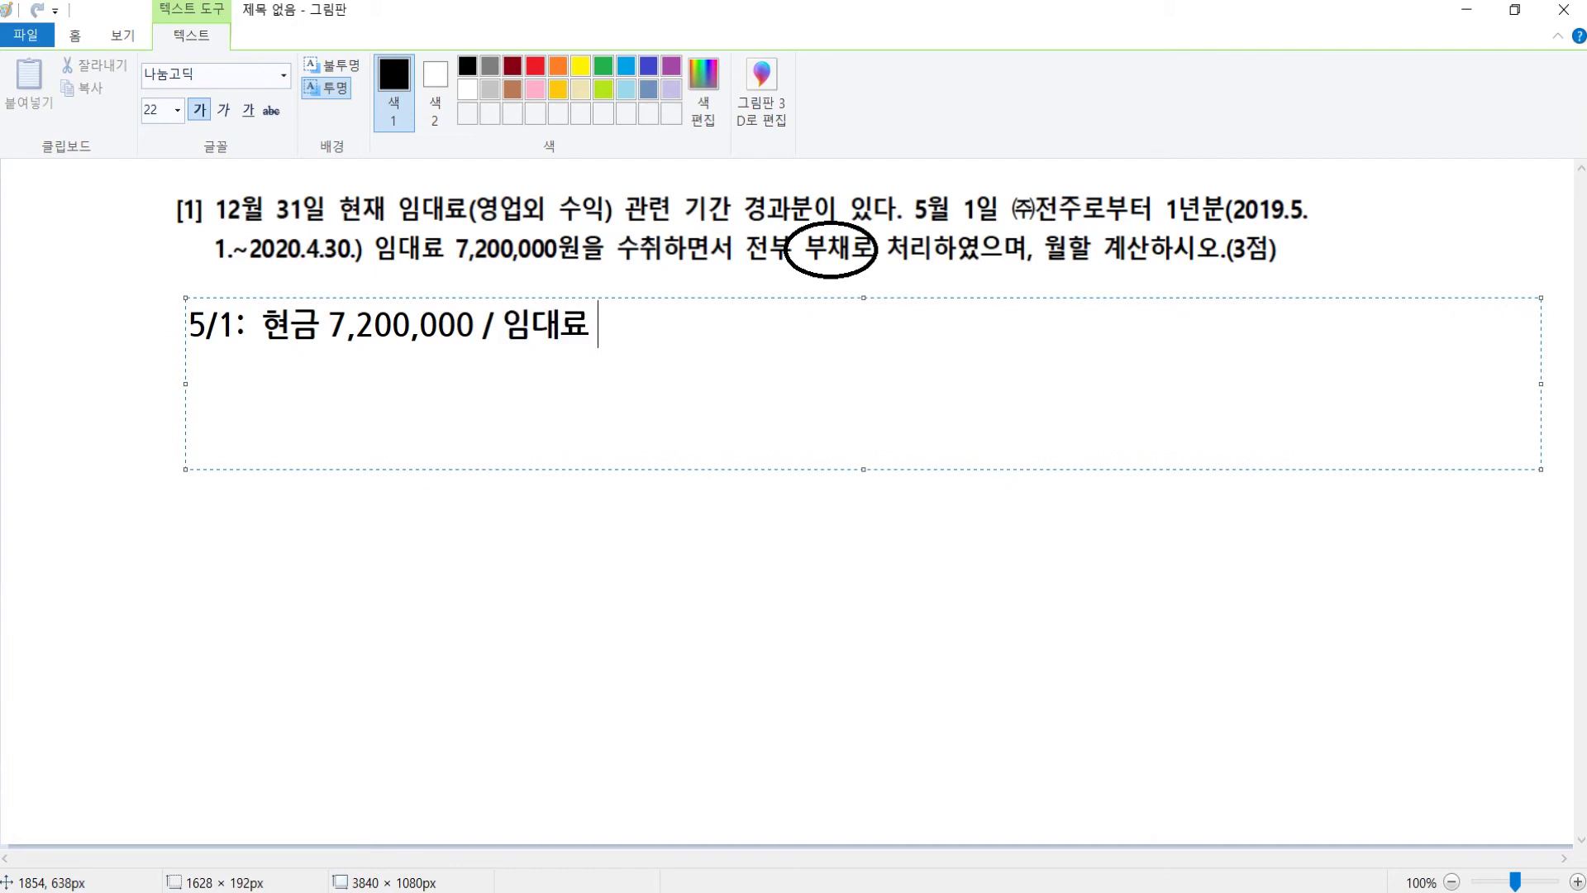
text( 7,200,)
text(00)
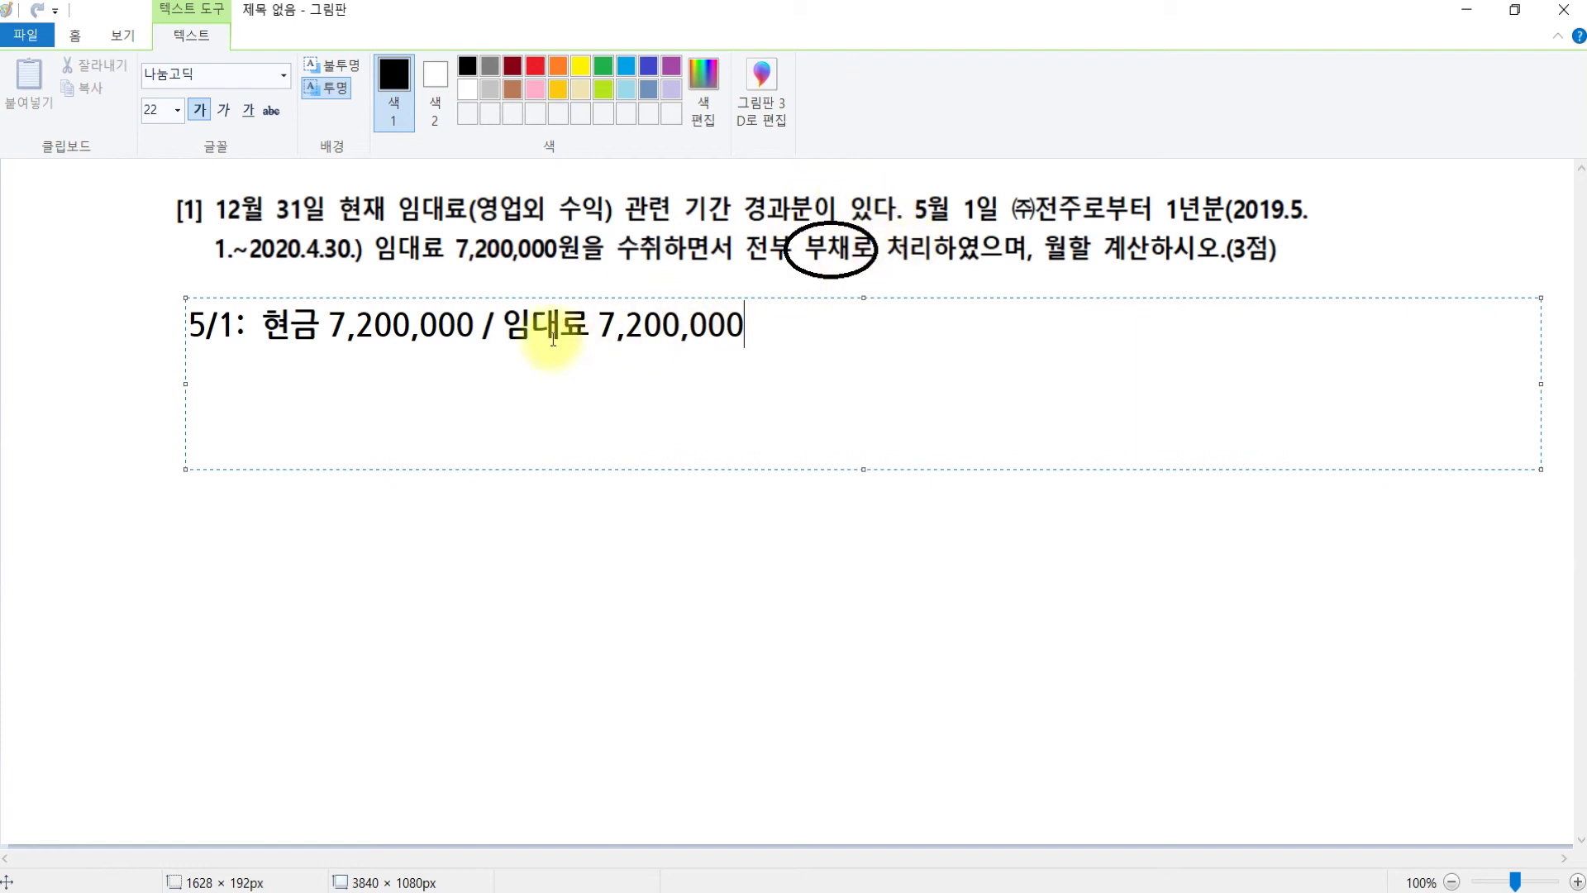
Replace 임대료 with 선수수익 in the May 1 entry, widen the gap before the slash, and finish the text.
drag(506, 326, 585, 330)
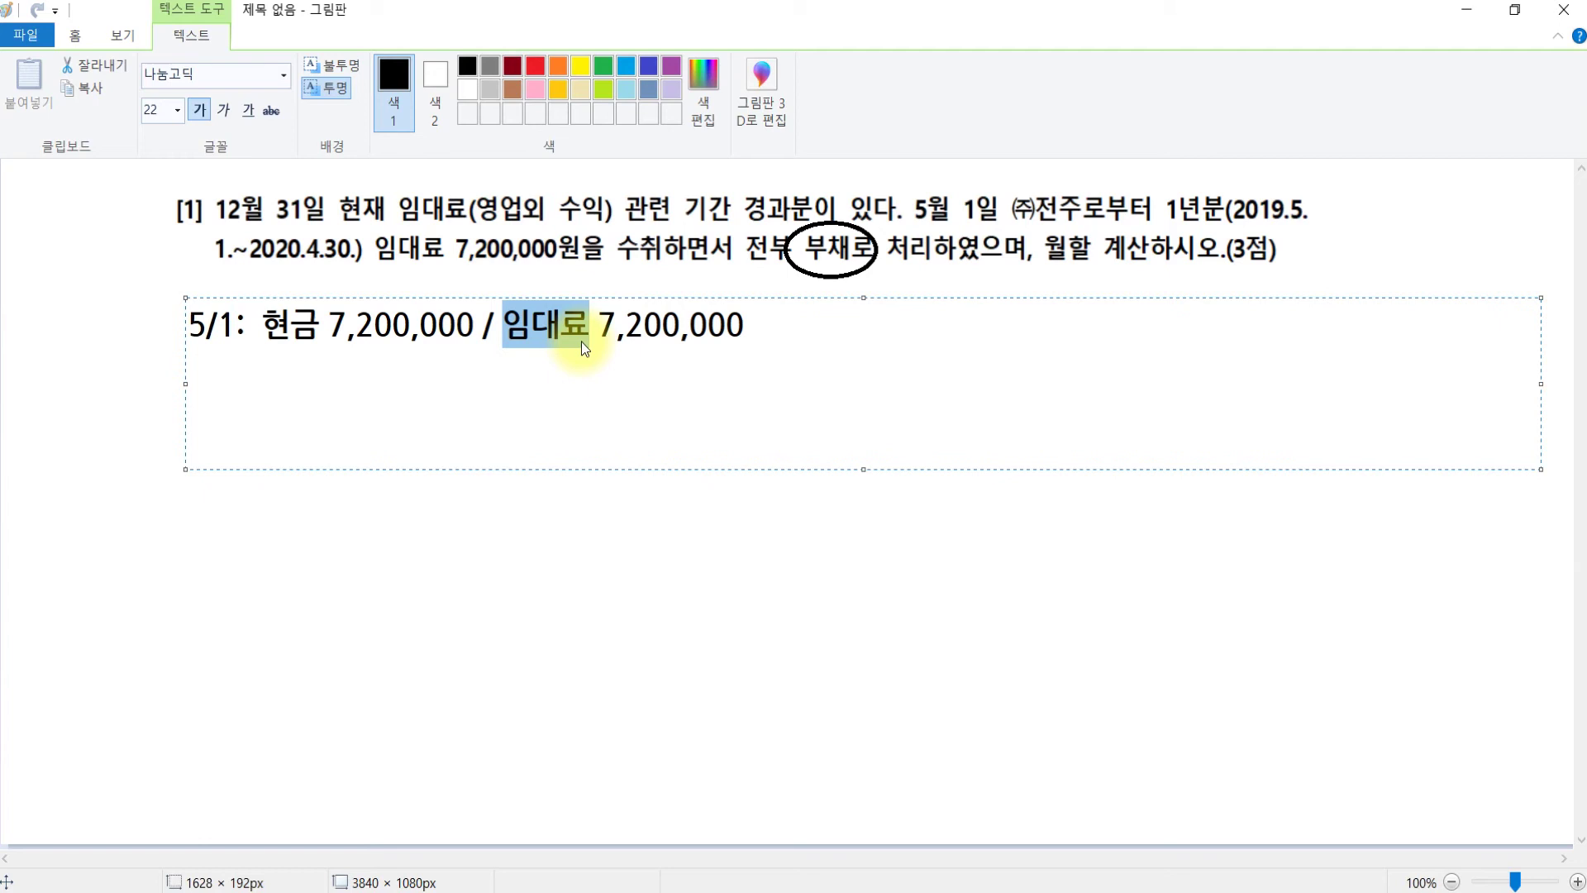
text(선수수익)
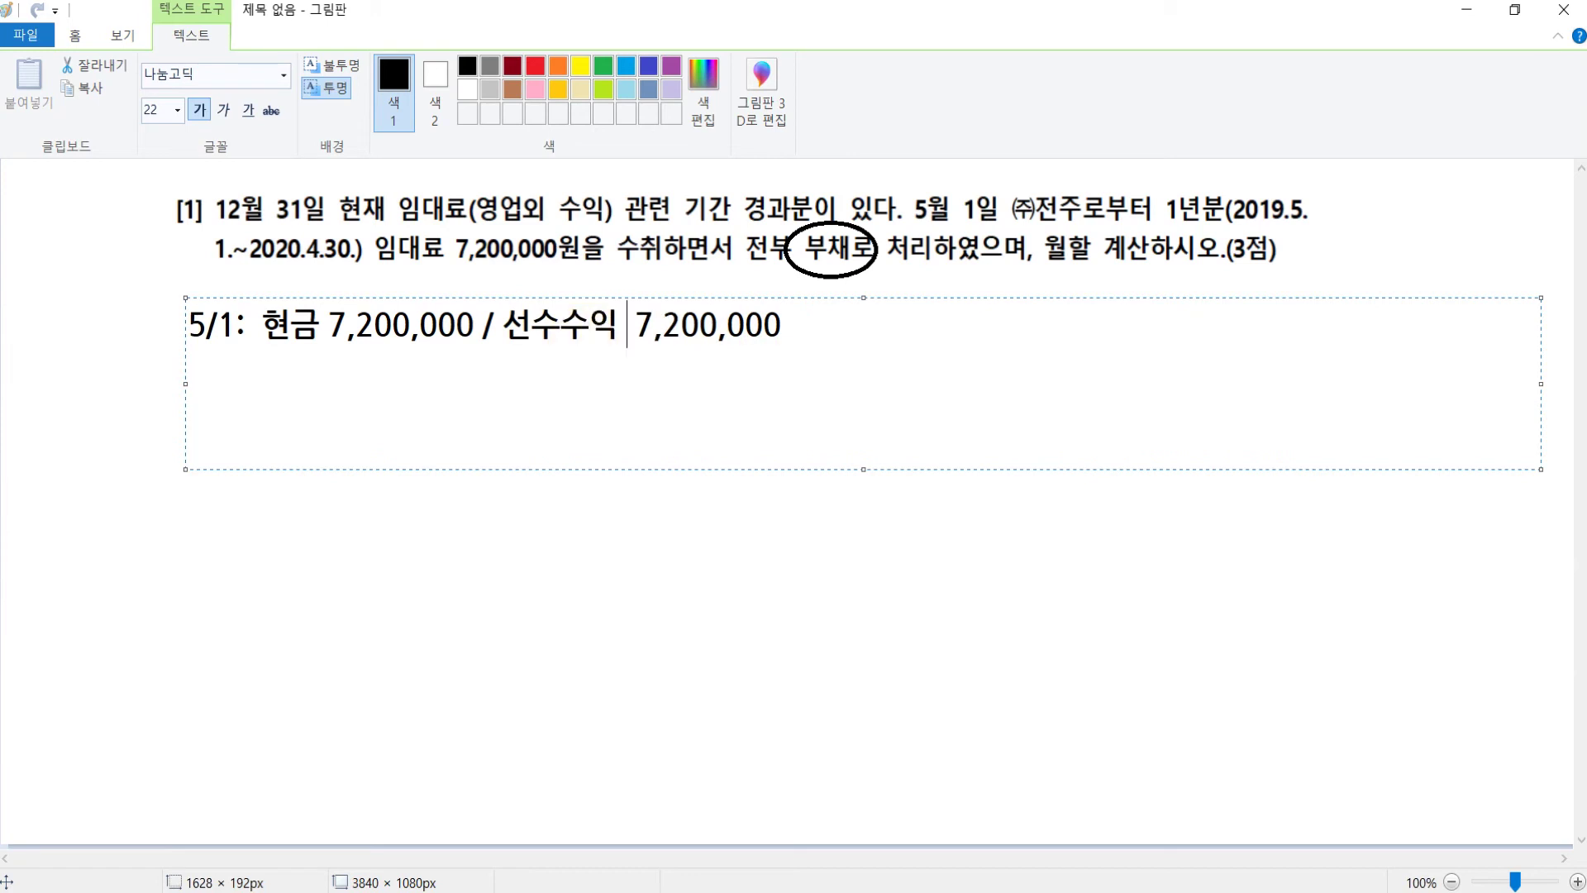
click(477, 331)
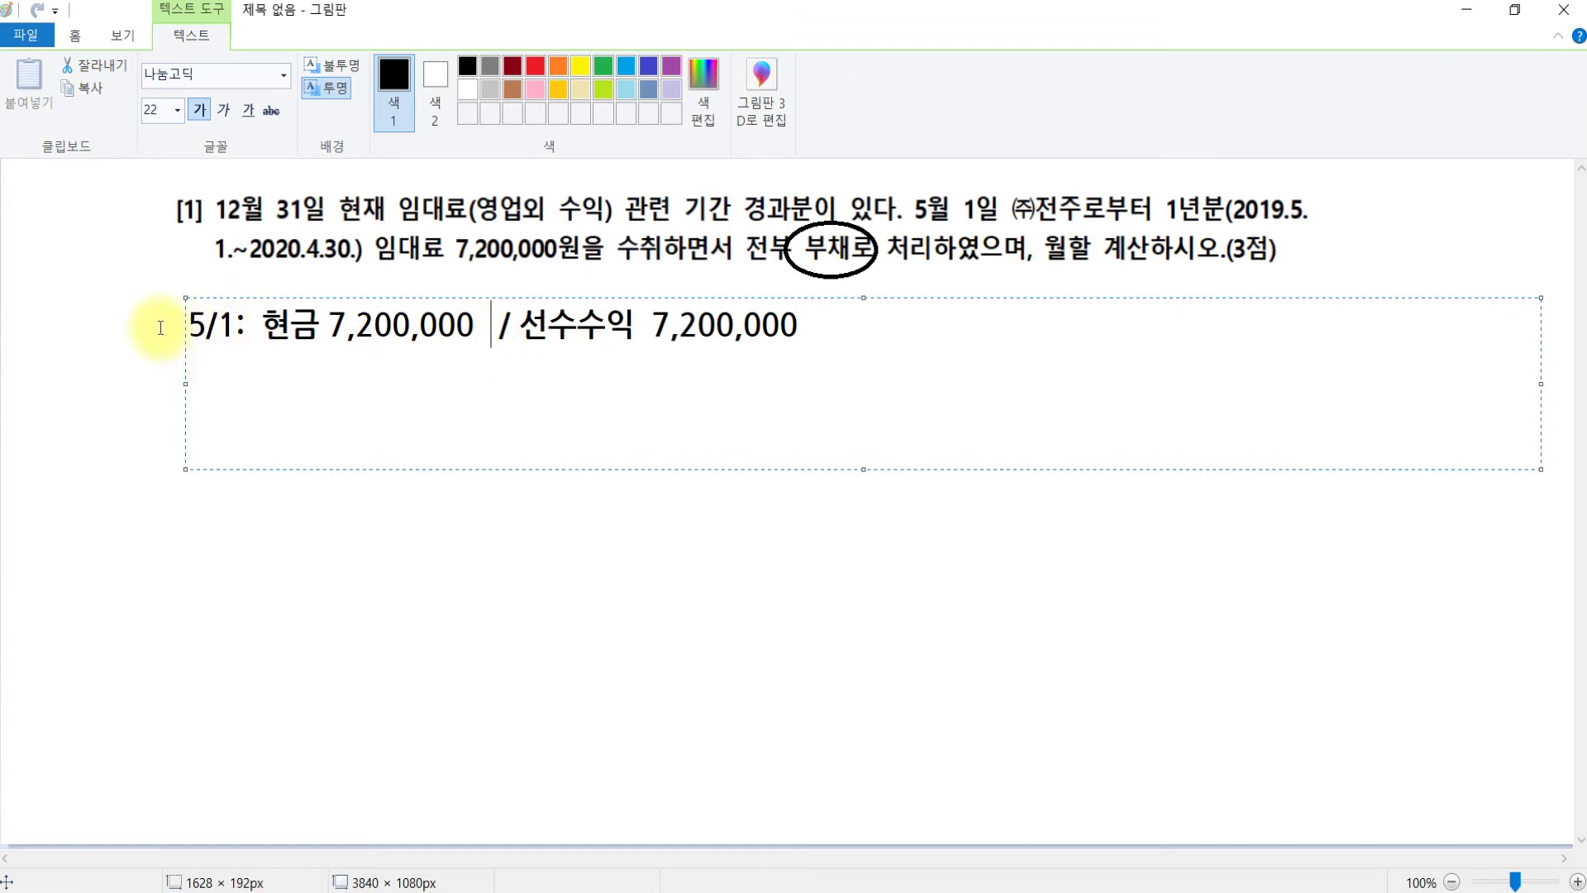
click(600, 632)
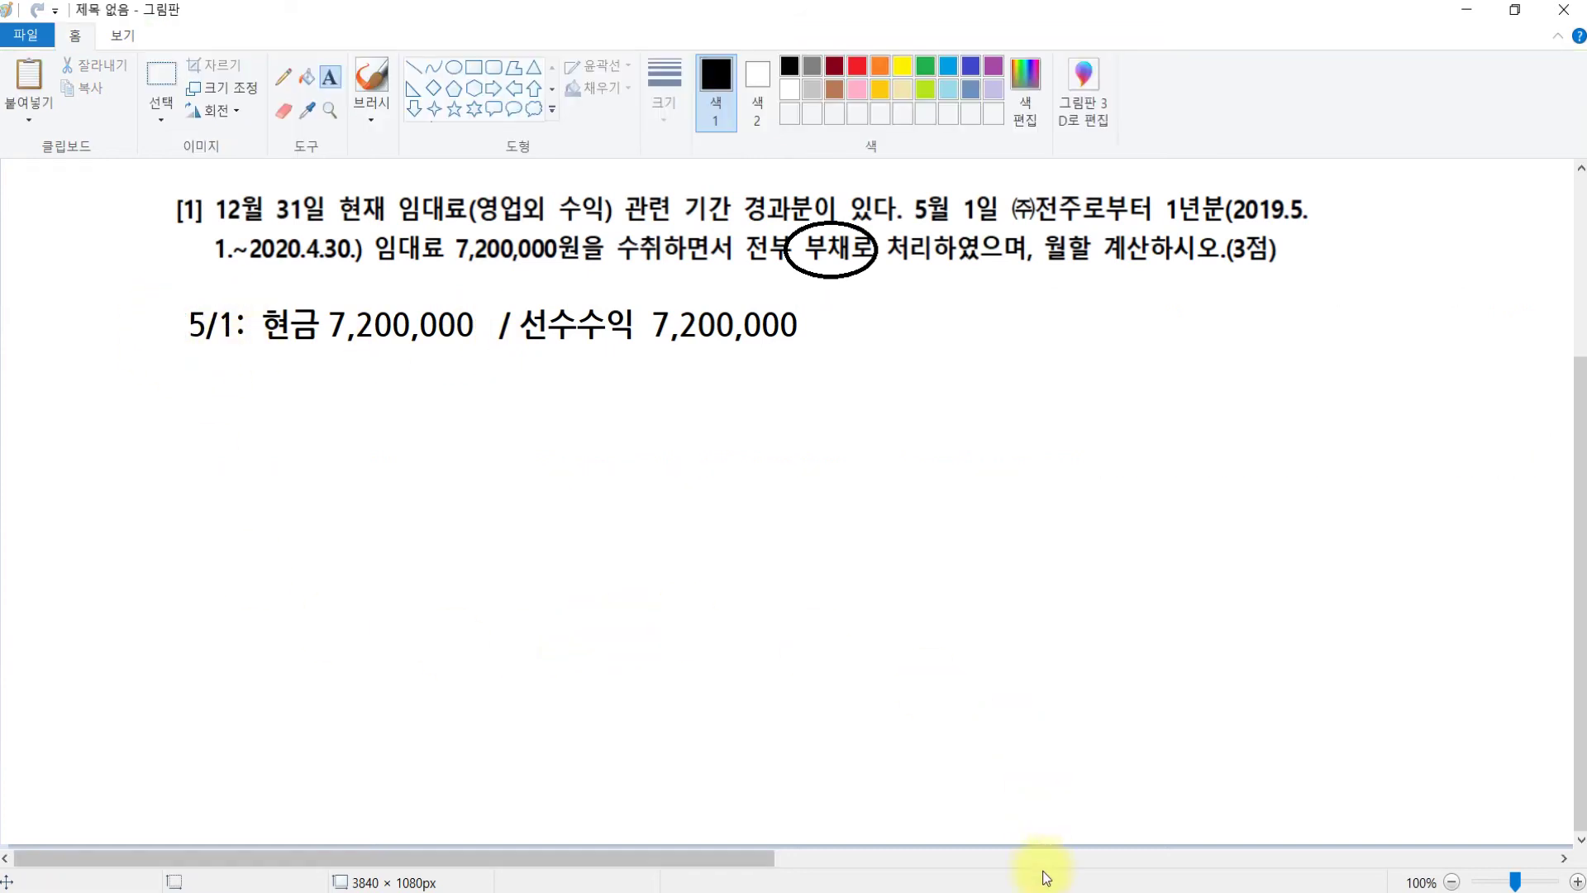
Switch to KcLep, bring up the May 1 general vouchers, and examine the accounts of voucher 2, the one-year rent receipt.
key(alt+Tab)
click(115, 124)
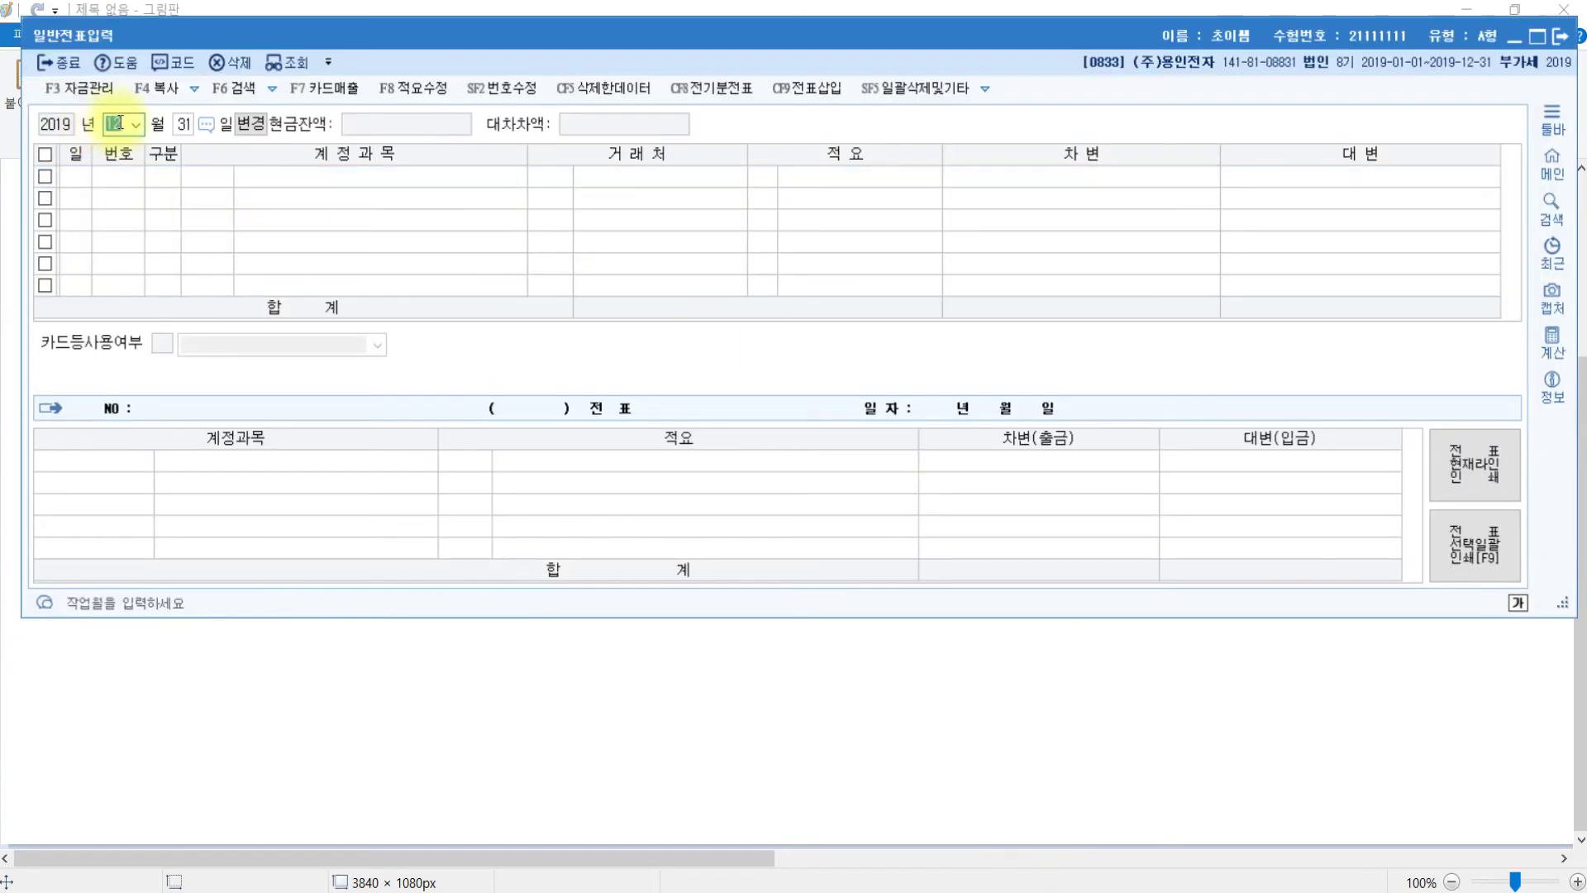
text(04)
key(Return)
click(120, 122)
text(05)
key(Return)
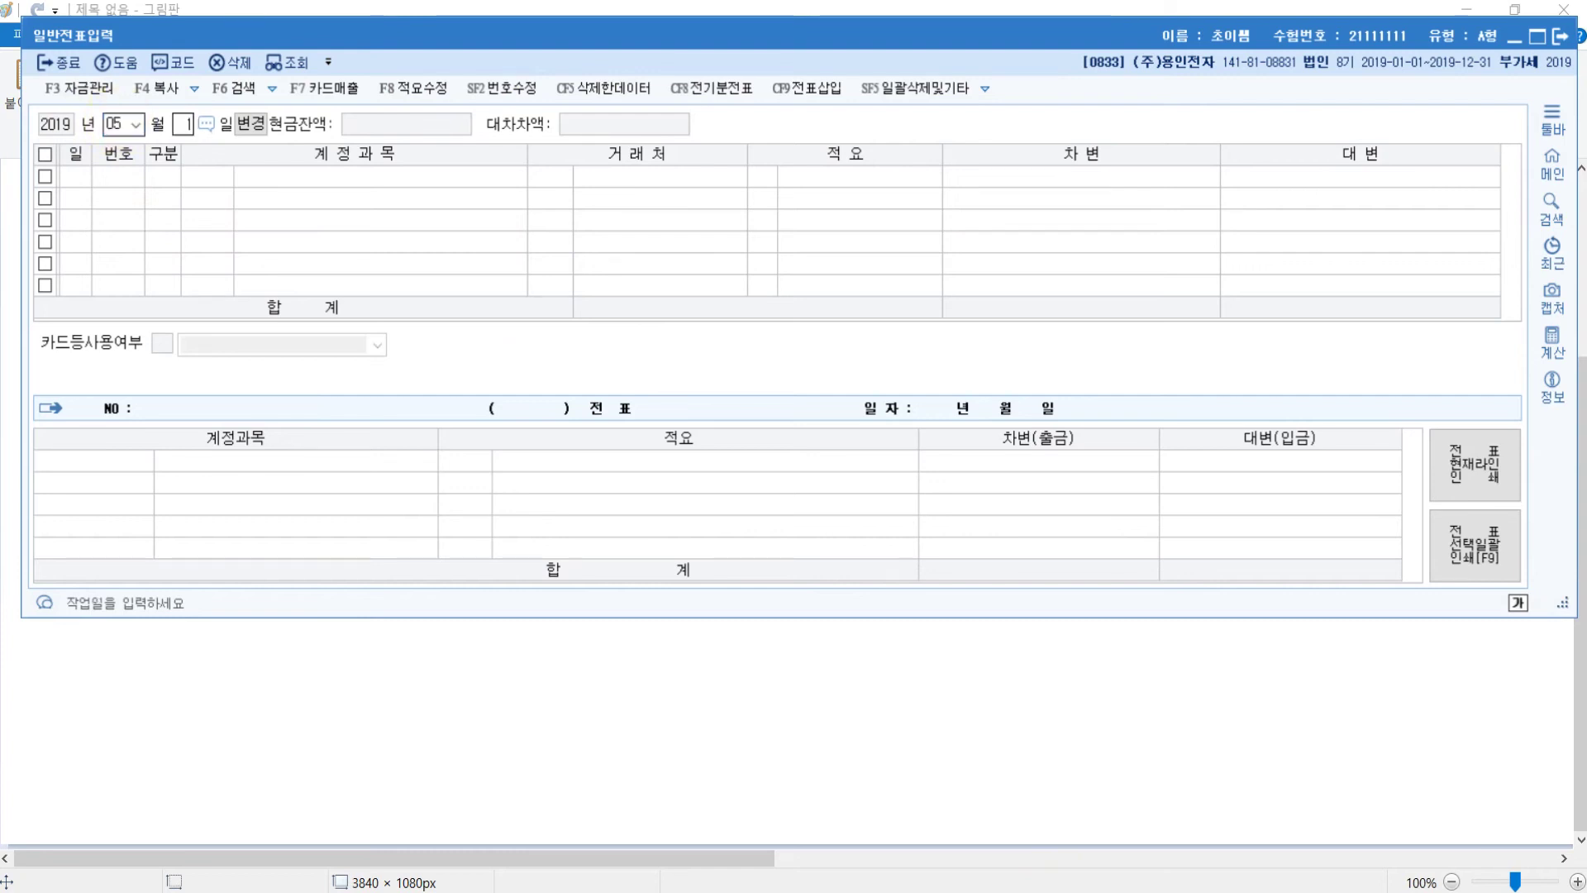
text(1)
key(Return)
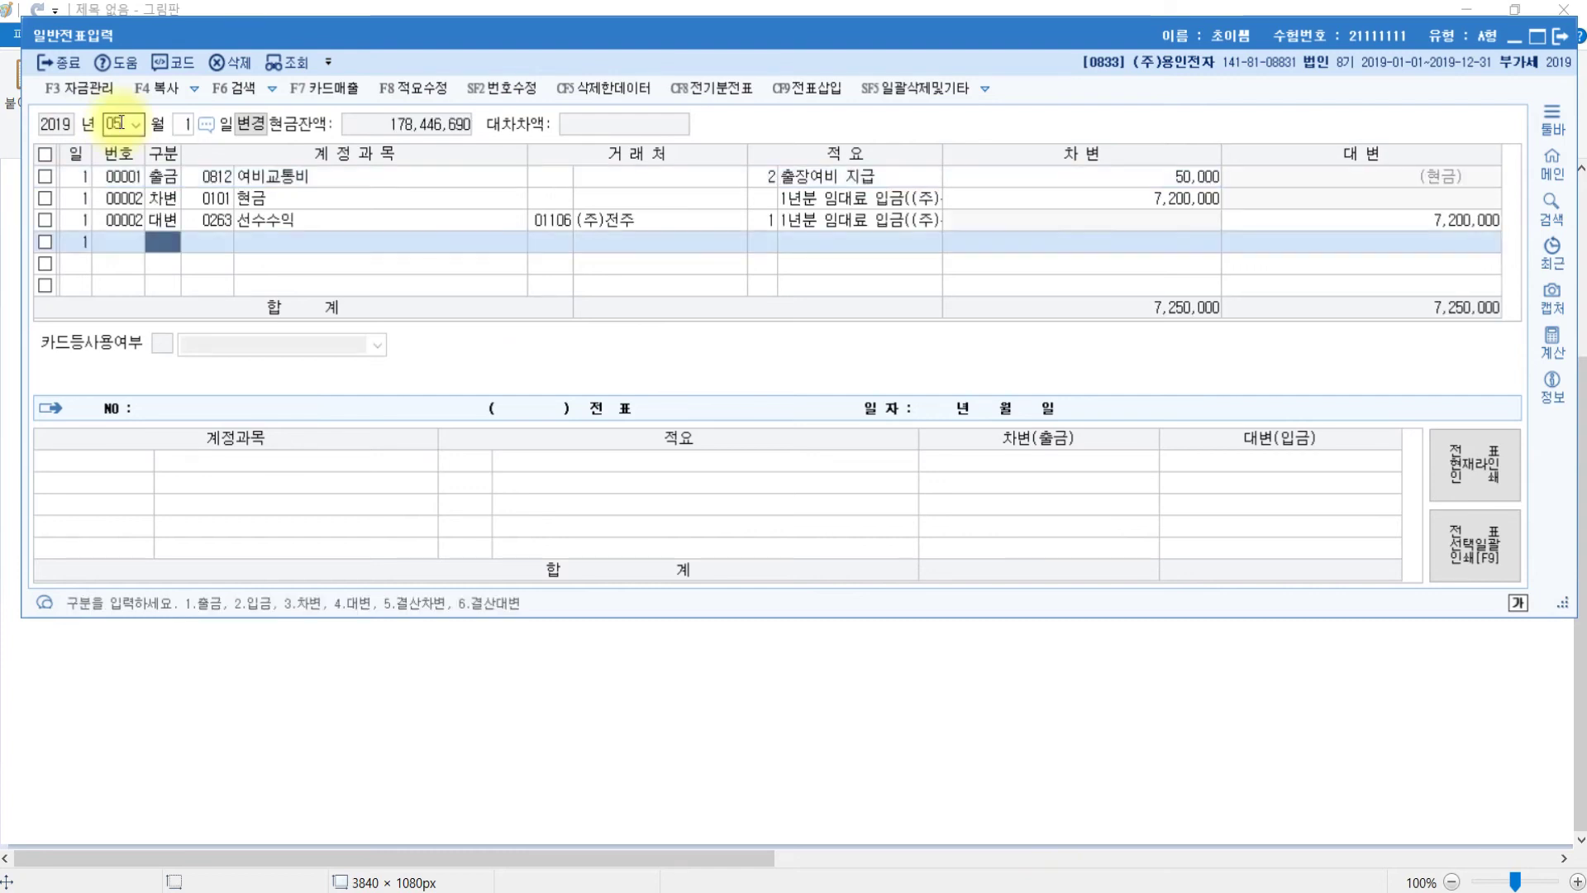
click(1193, 200)
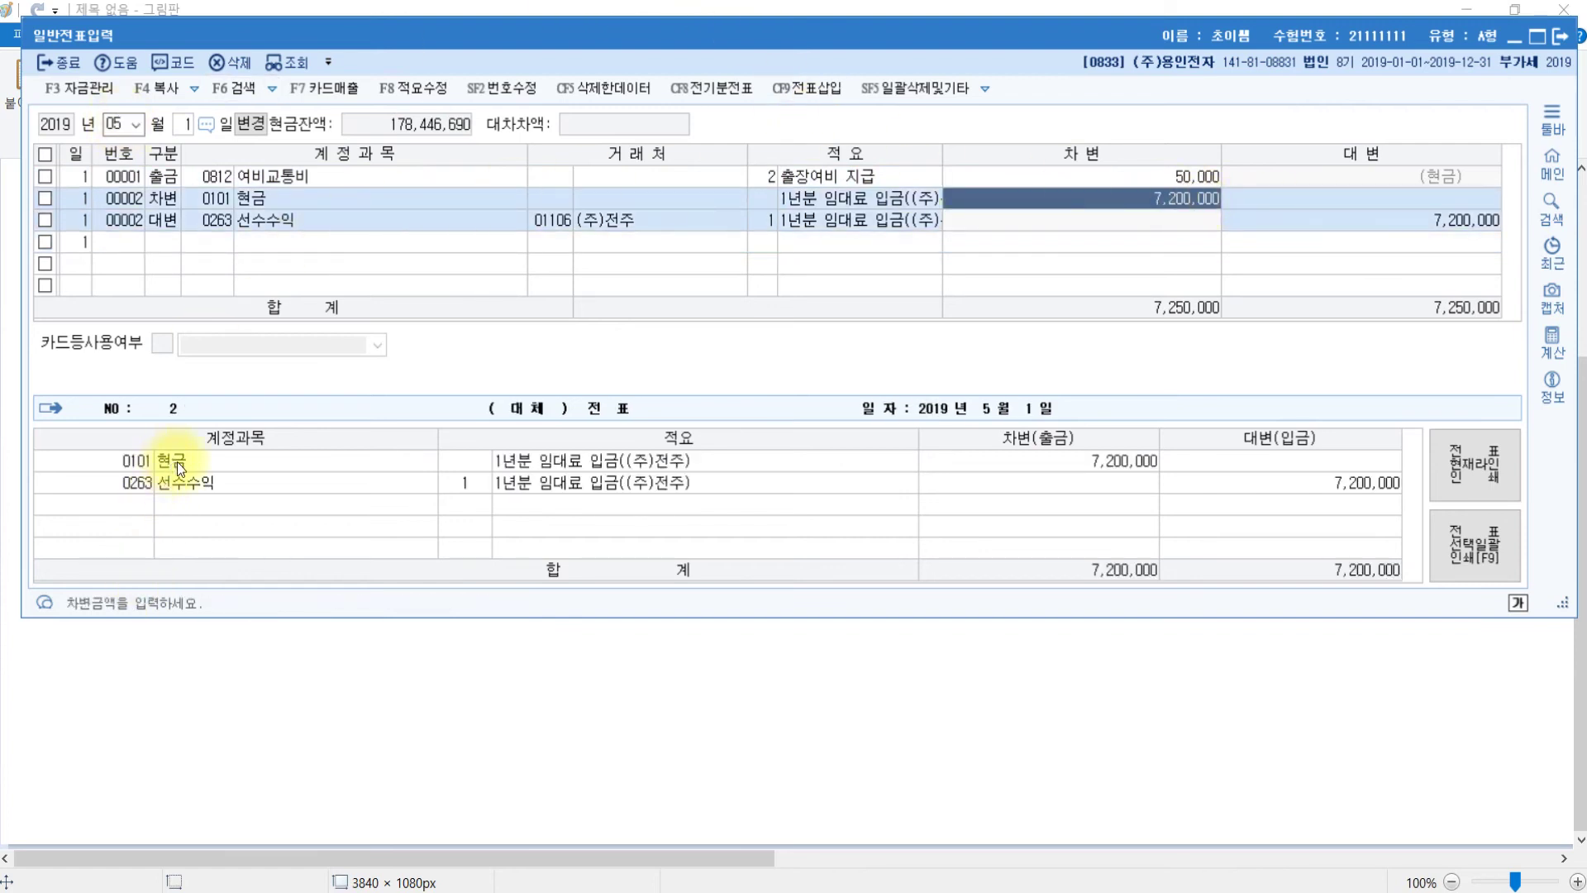
click(182, 486)
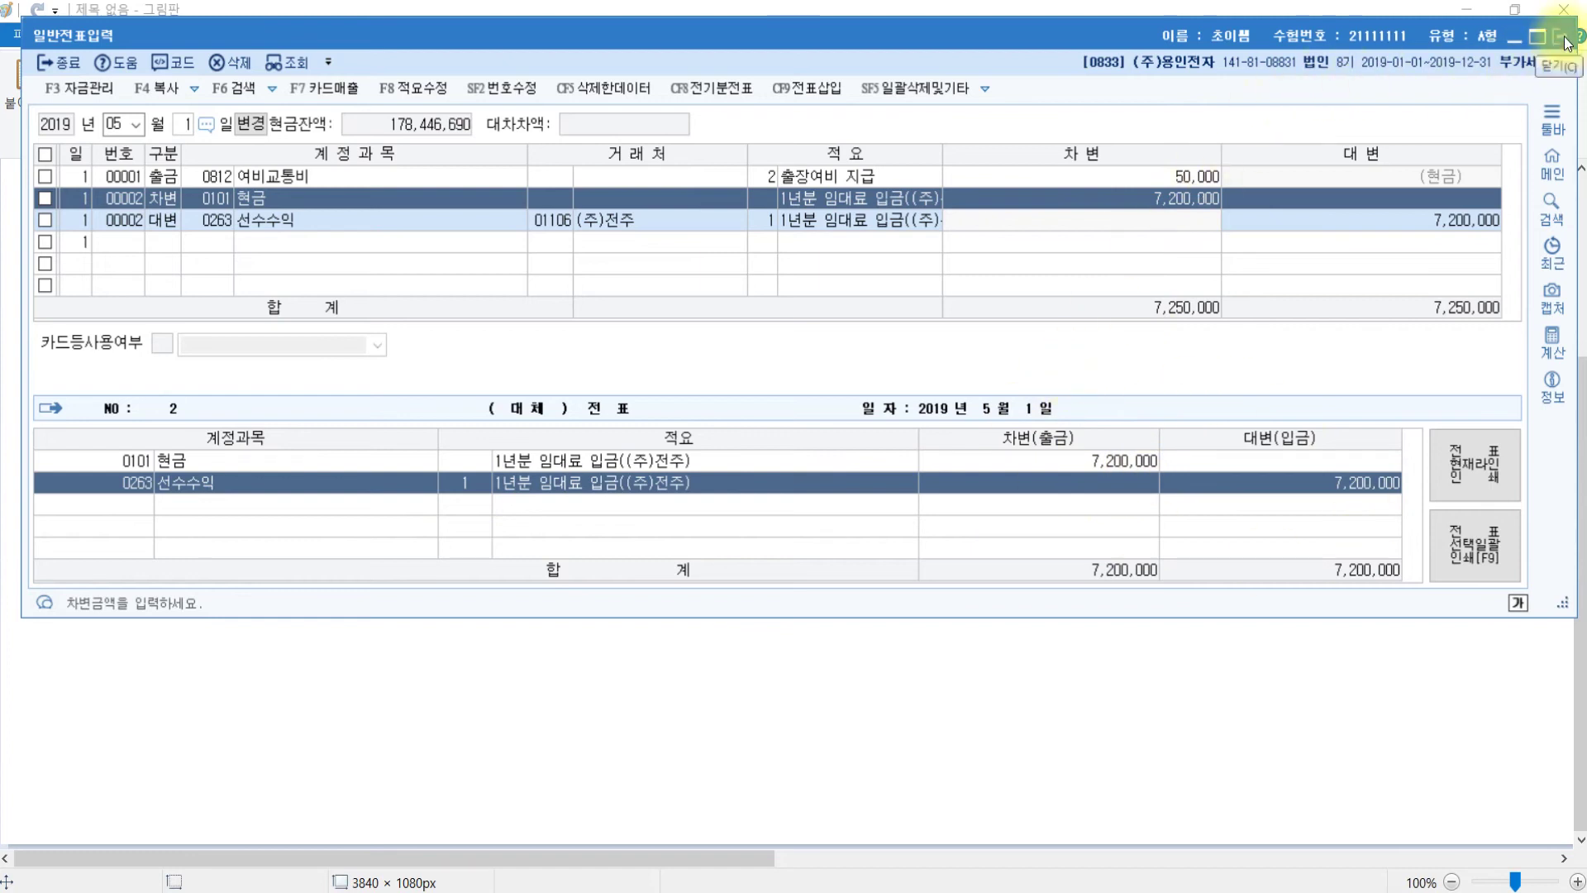
Set the general voucher date back to December 31 and return to the notes in 그림판.
click(110, 124)
text(12)
key(Return)
text(31)
key(Return)
click(519, 742)
click(602, 741)
click(708, 459)
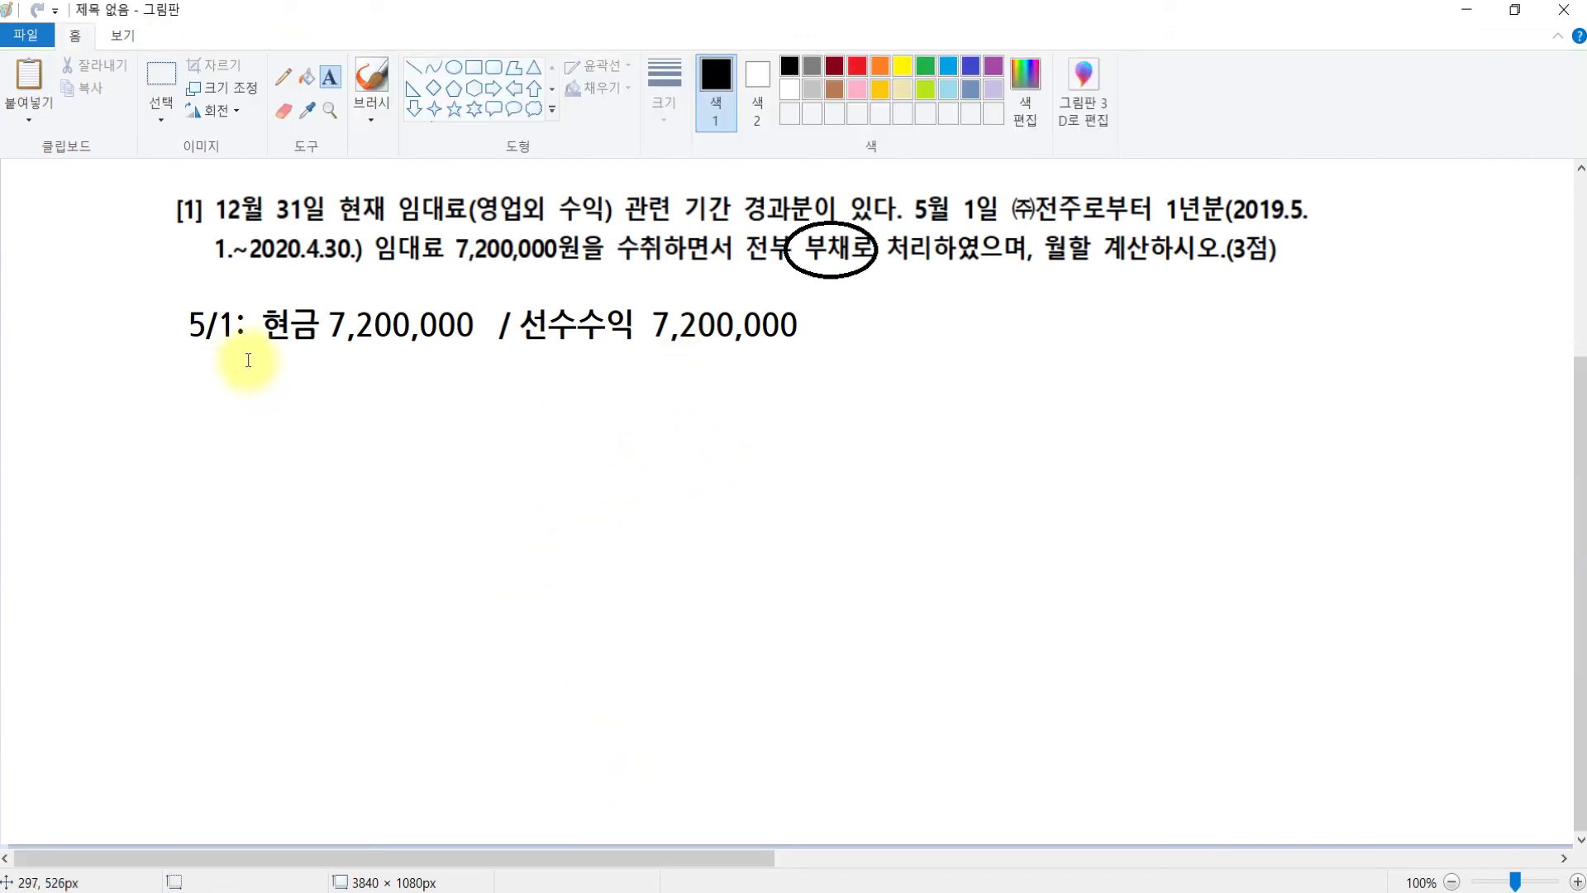
Below the May 1 entry, add "7,200,000 *" in red and draw a red fraction line about 238 px long after it.
click(330, 78)
click(344, 391)
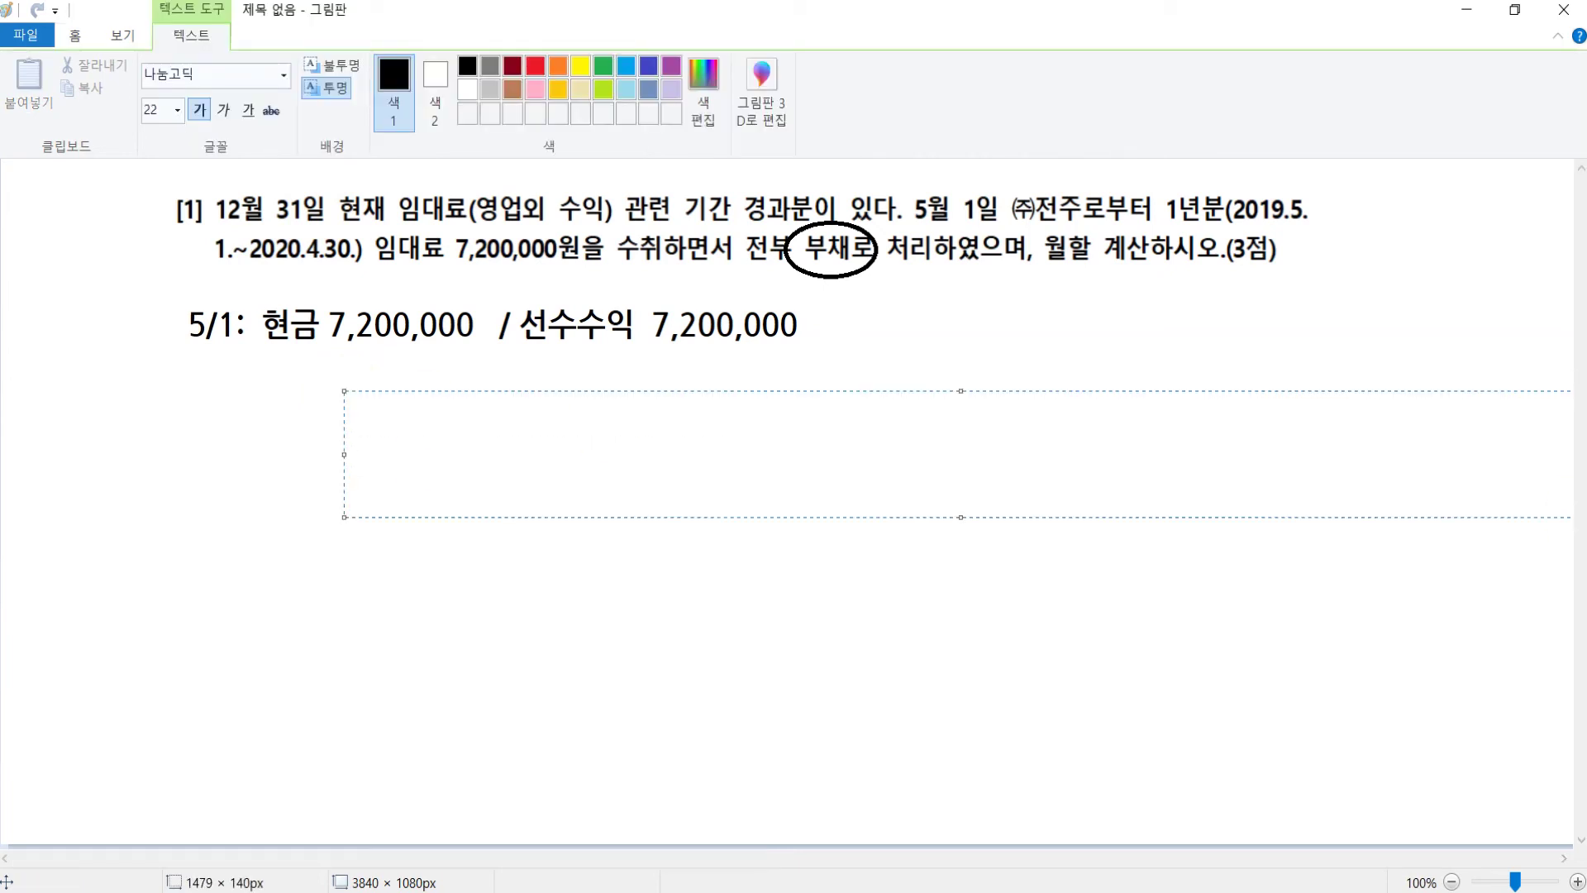
click(535, 65)
text(7,200,000 *)
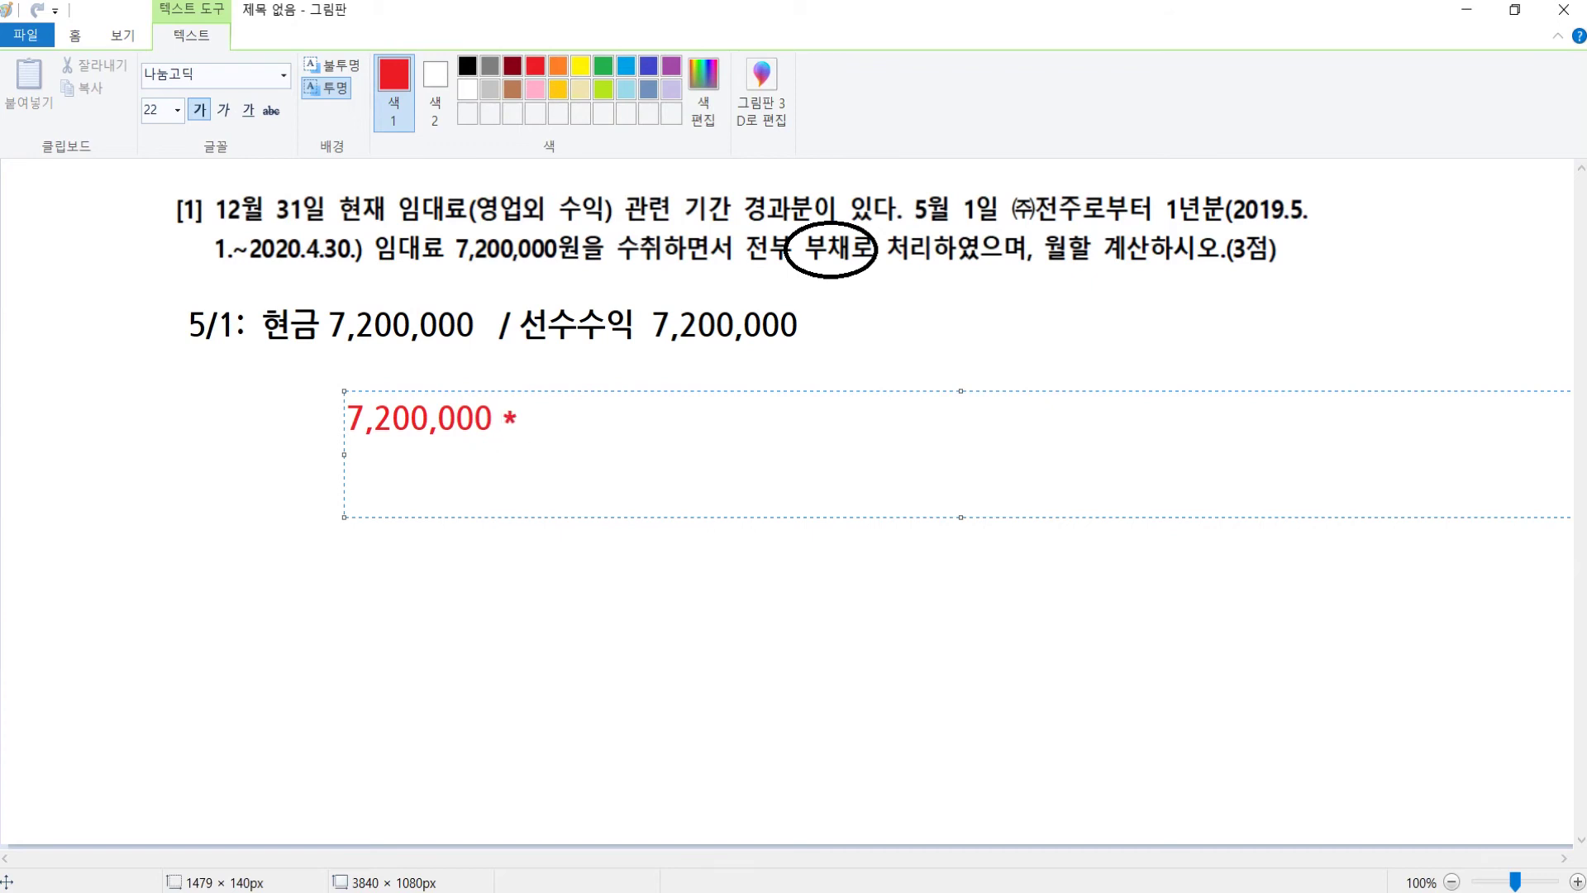
click(1193, 318)
click(416, 70)
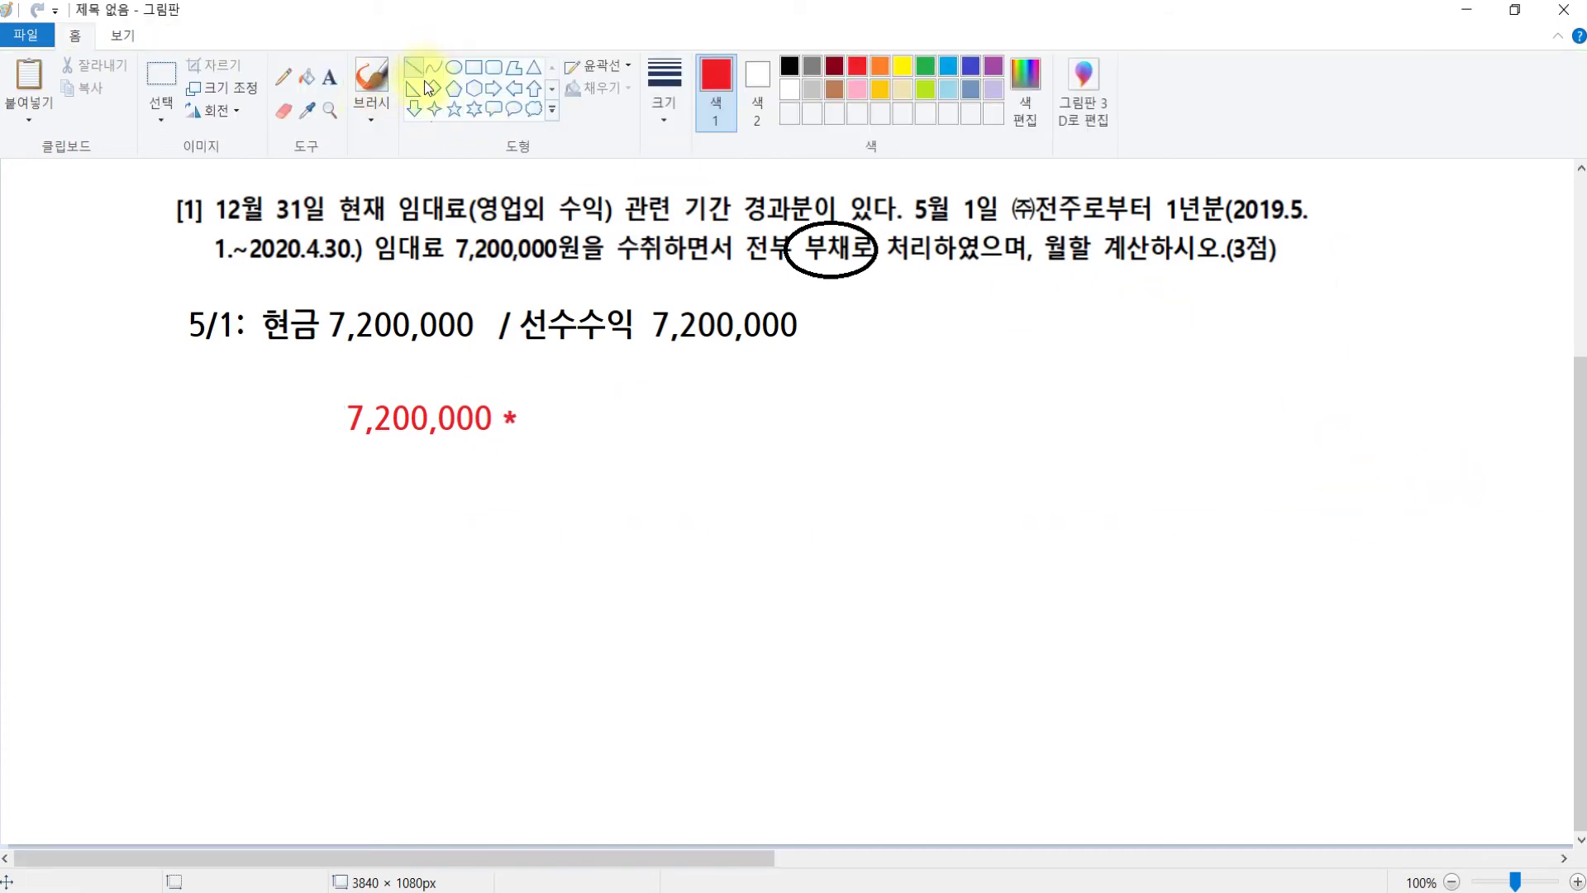
drag(533, 416, 732, 416)
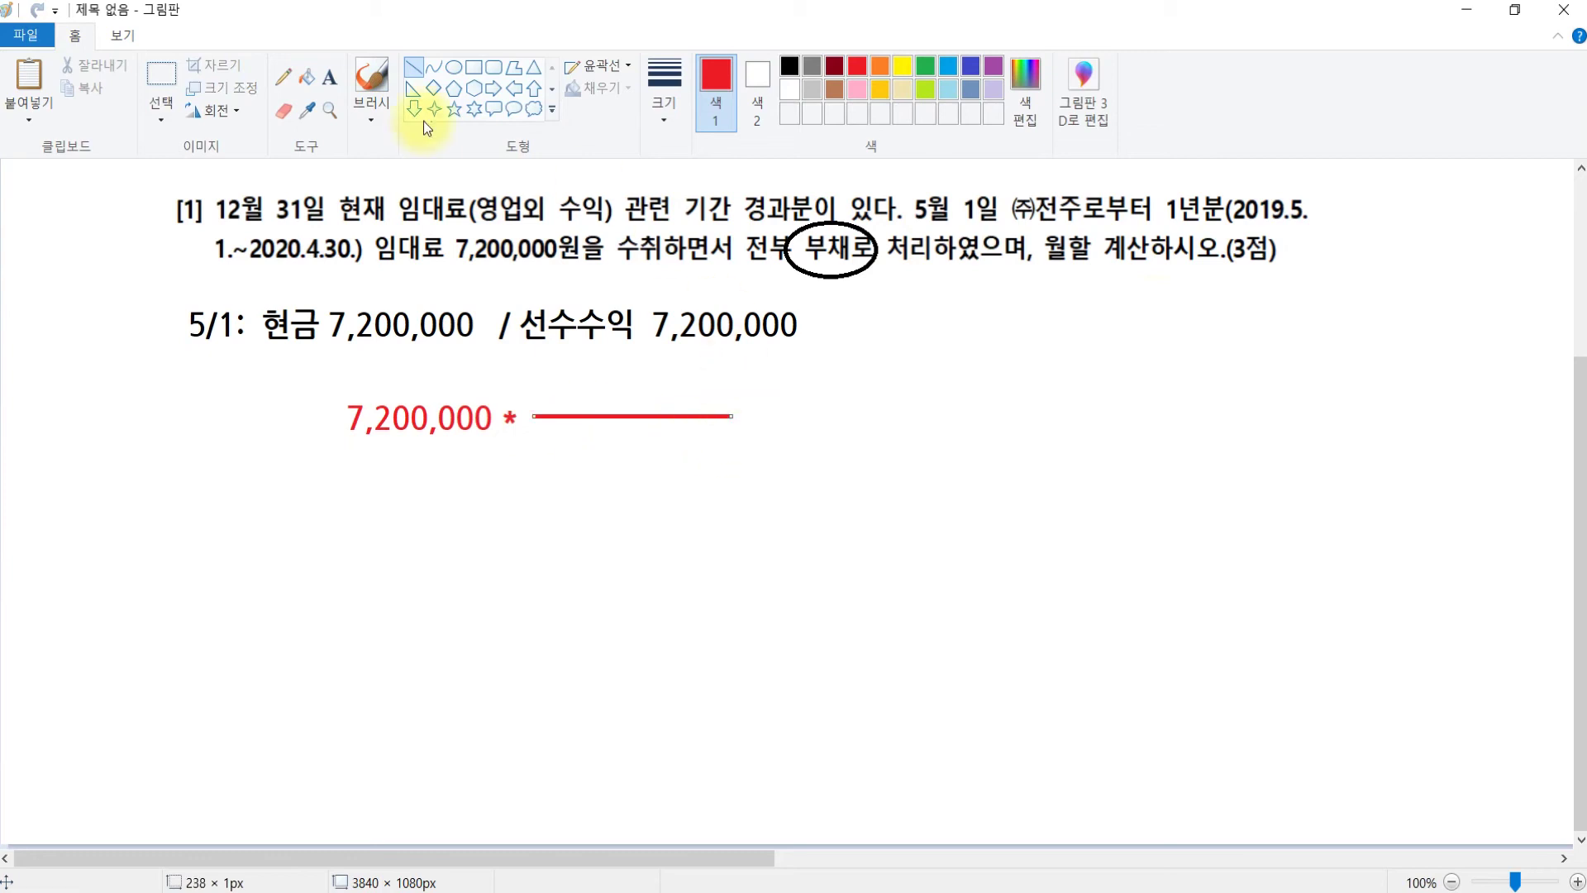
Write 12 in red below the fraction line as the denominator.
click(330, 75)
click(606, 436)
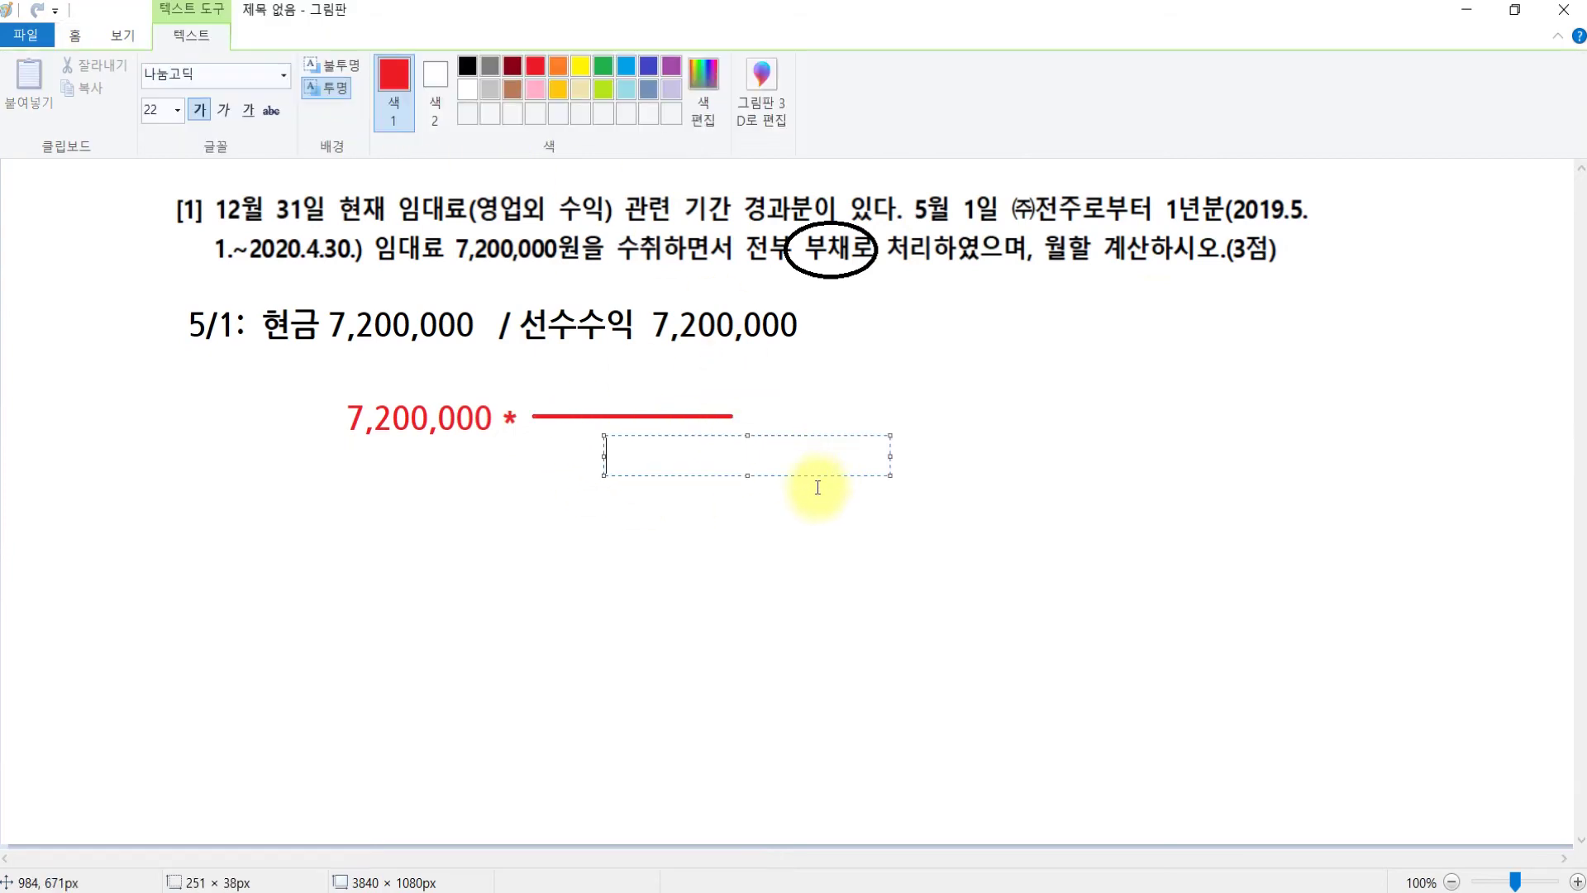
text(12)
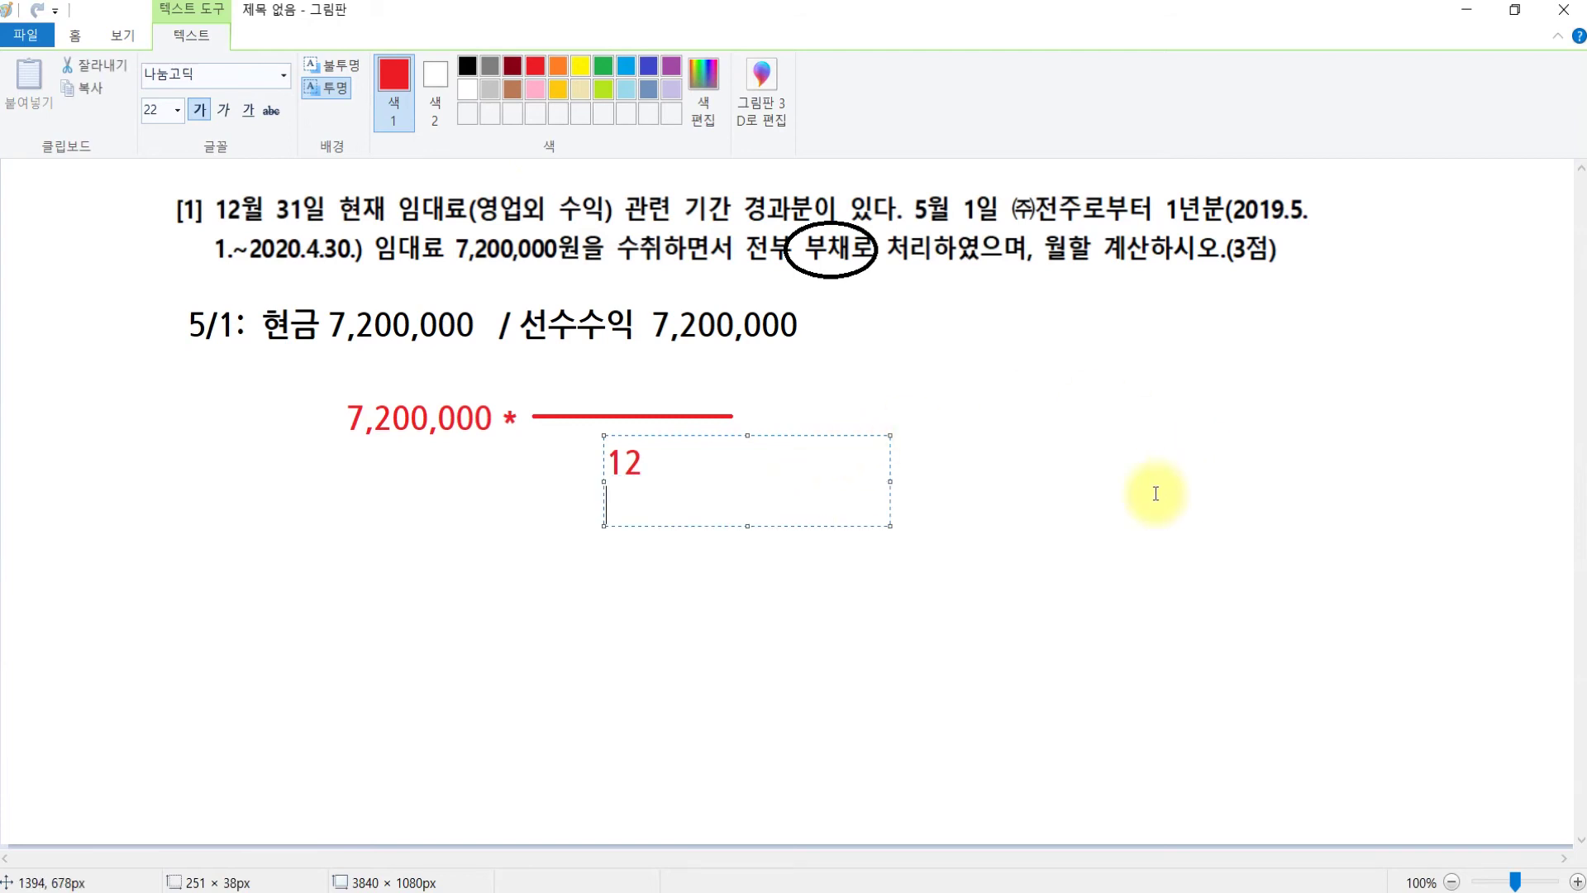
click(1086, 467)
drag(538, 364, 1292, 401)
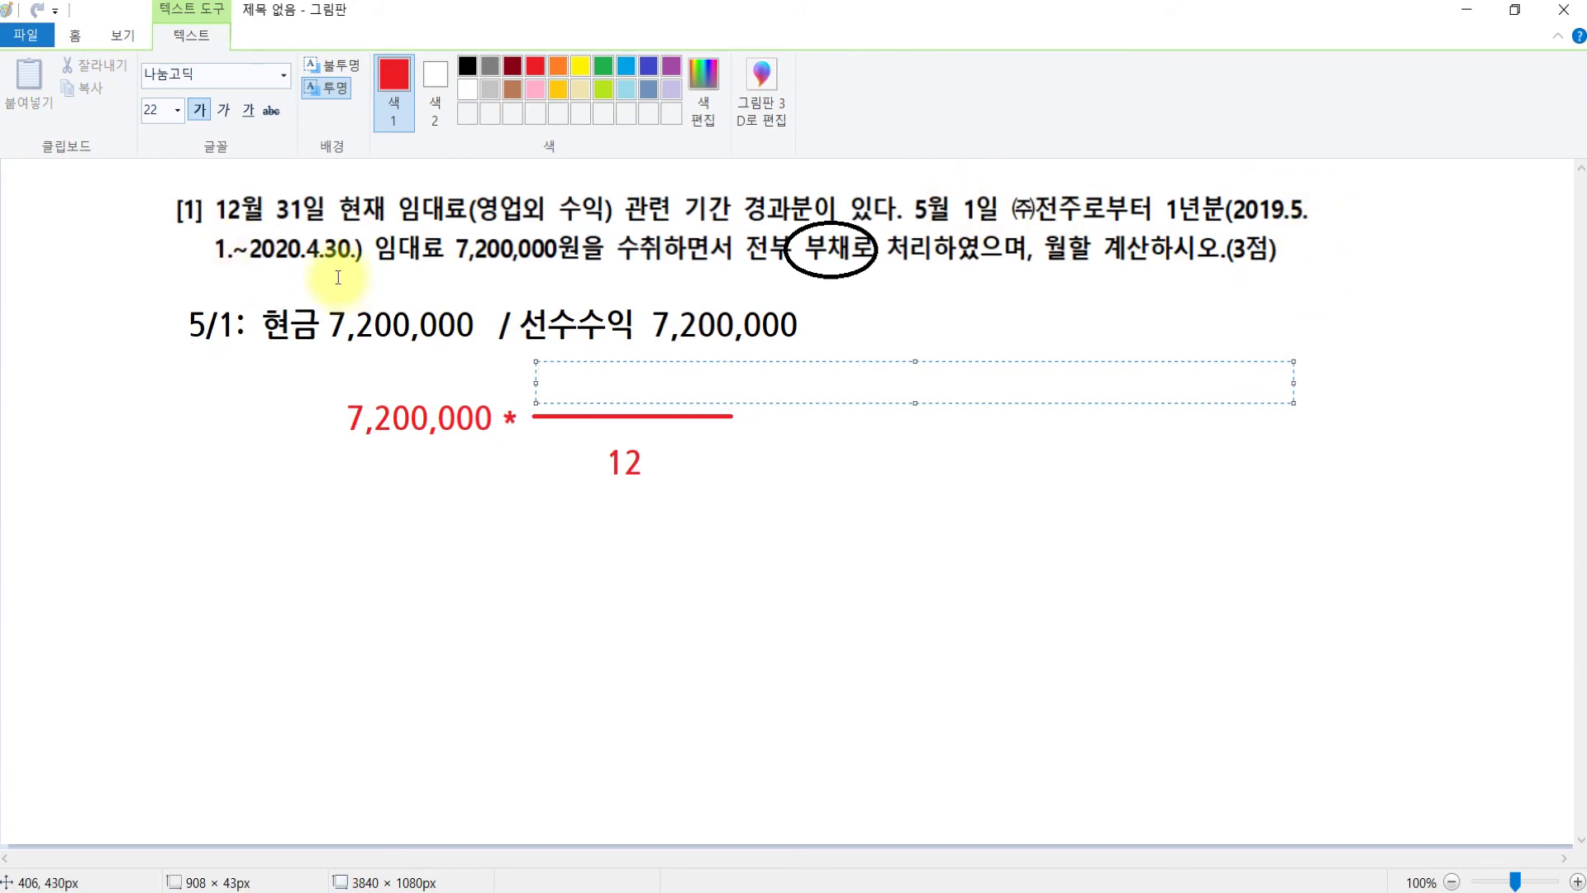
text(5/1)
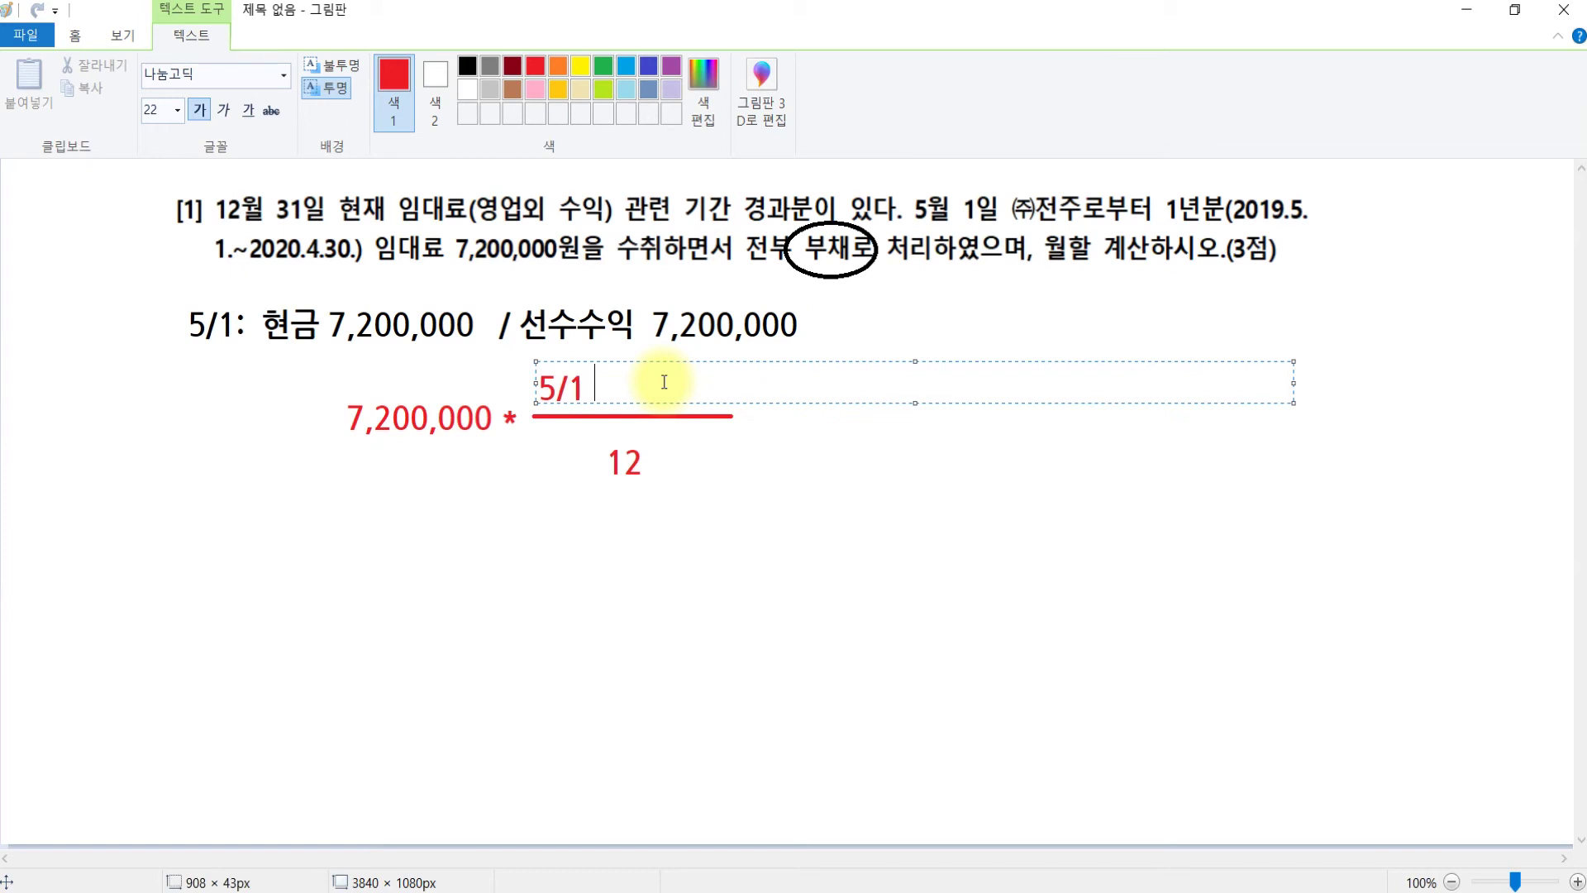
key(ctrl+z)
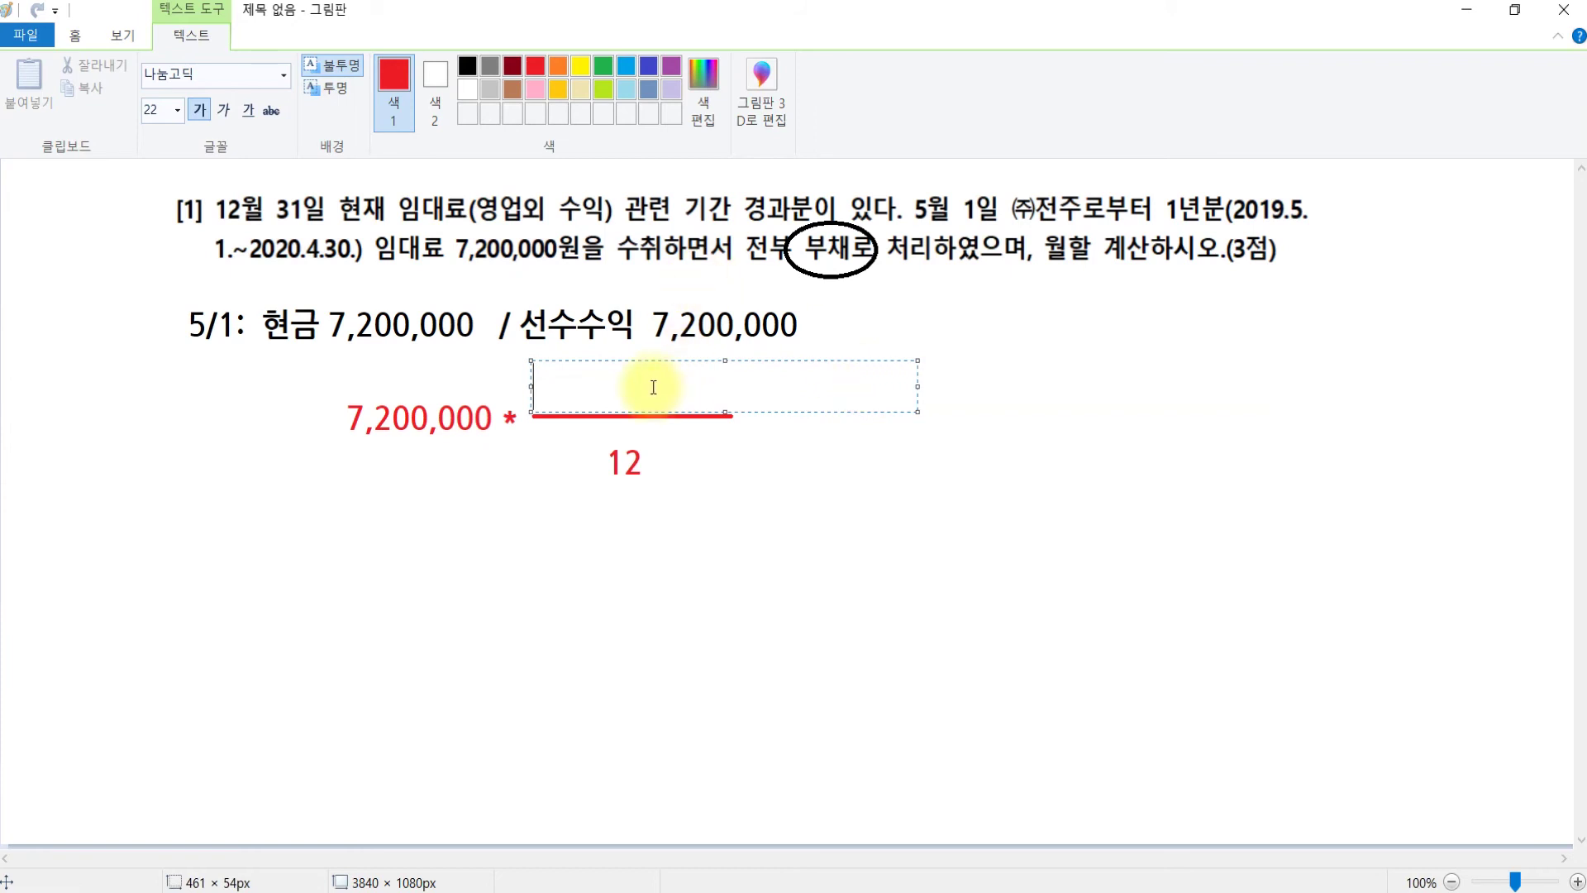
Write "5/1~12/31" in red above the fraction line as the numerator.
text(5/1~)
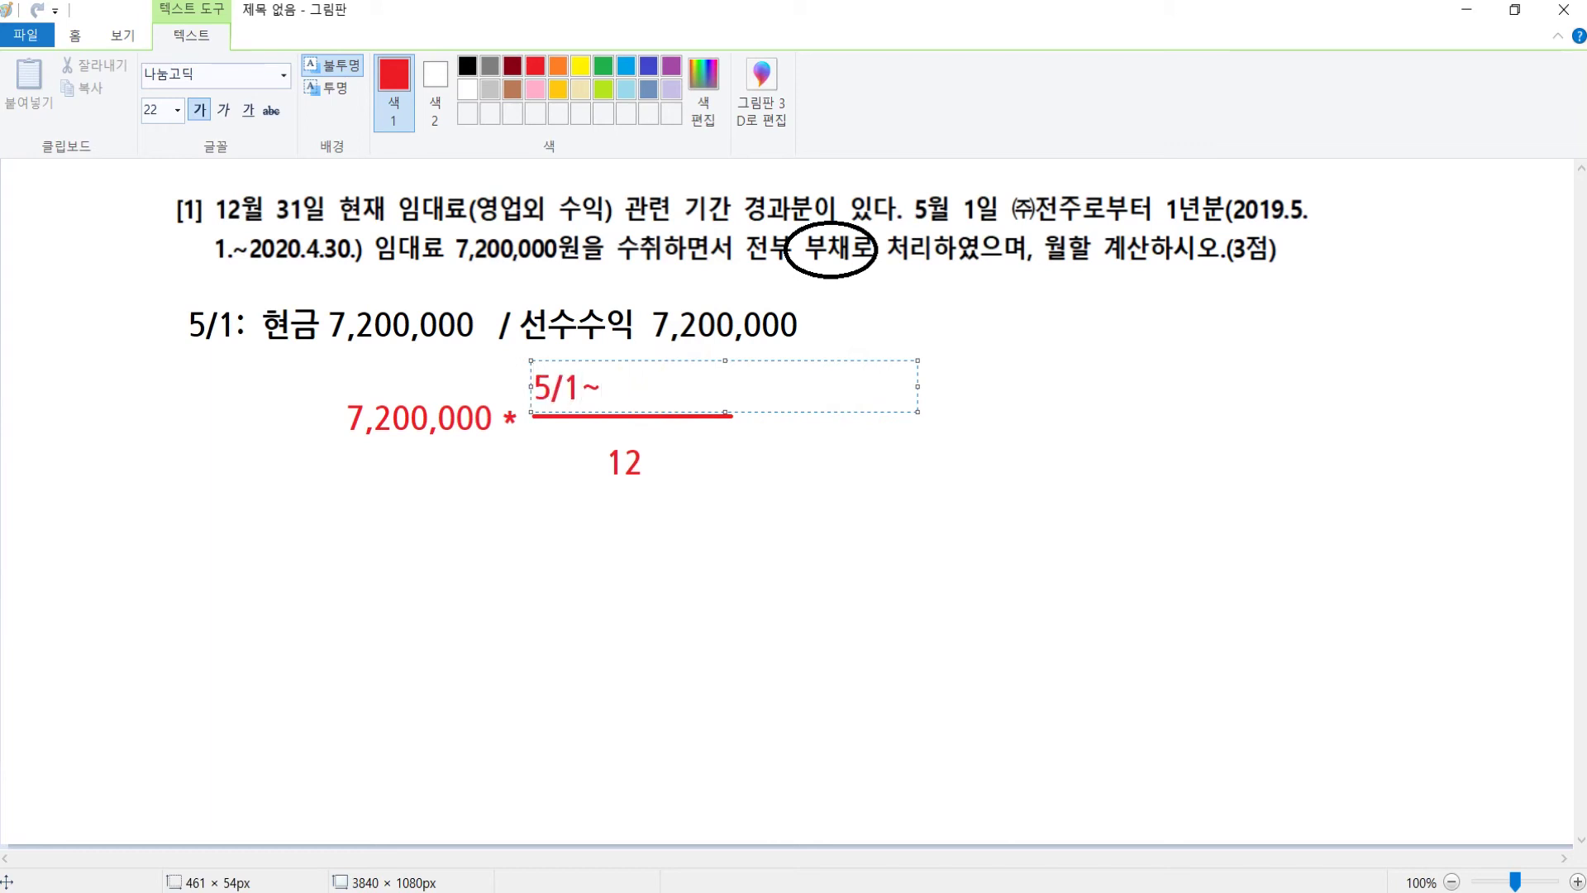
text(12/31)
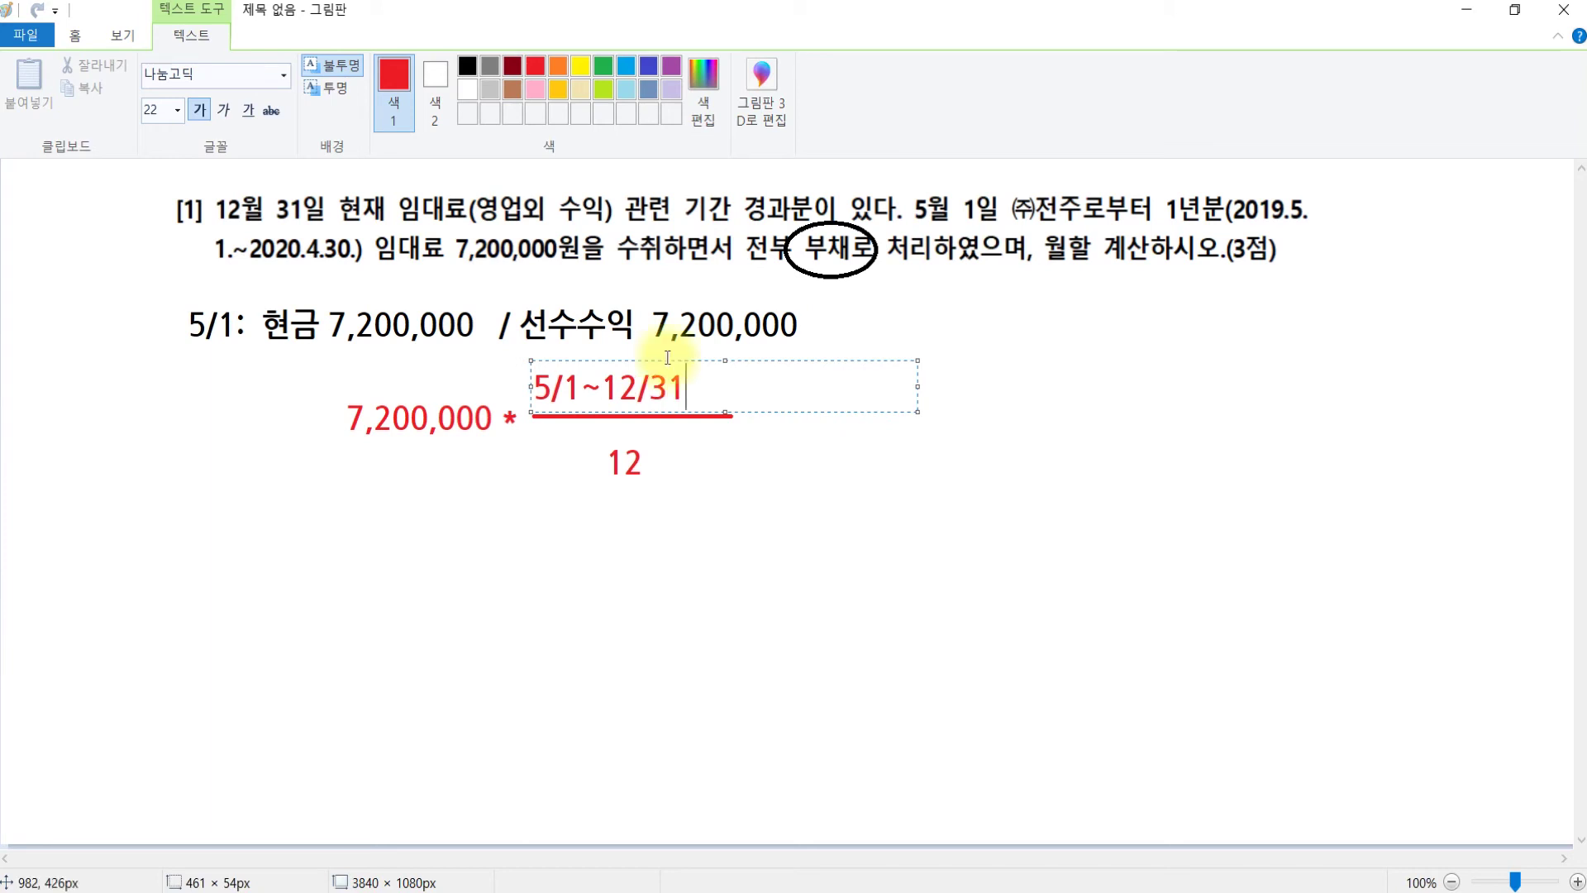
click(1020, 395)
Add a red "=" after the fraction and raise it to line up with the fraction line.
drag(749, 403, 1419, 508)
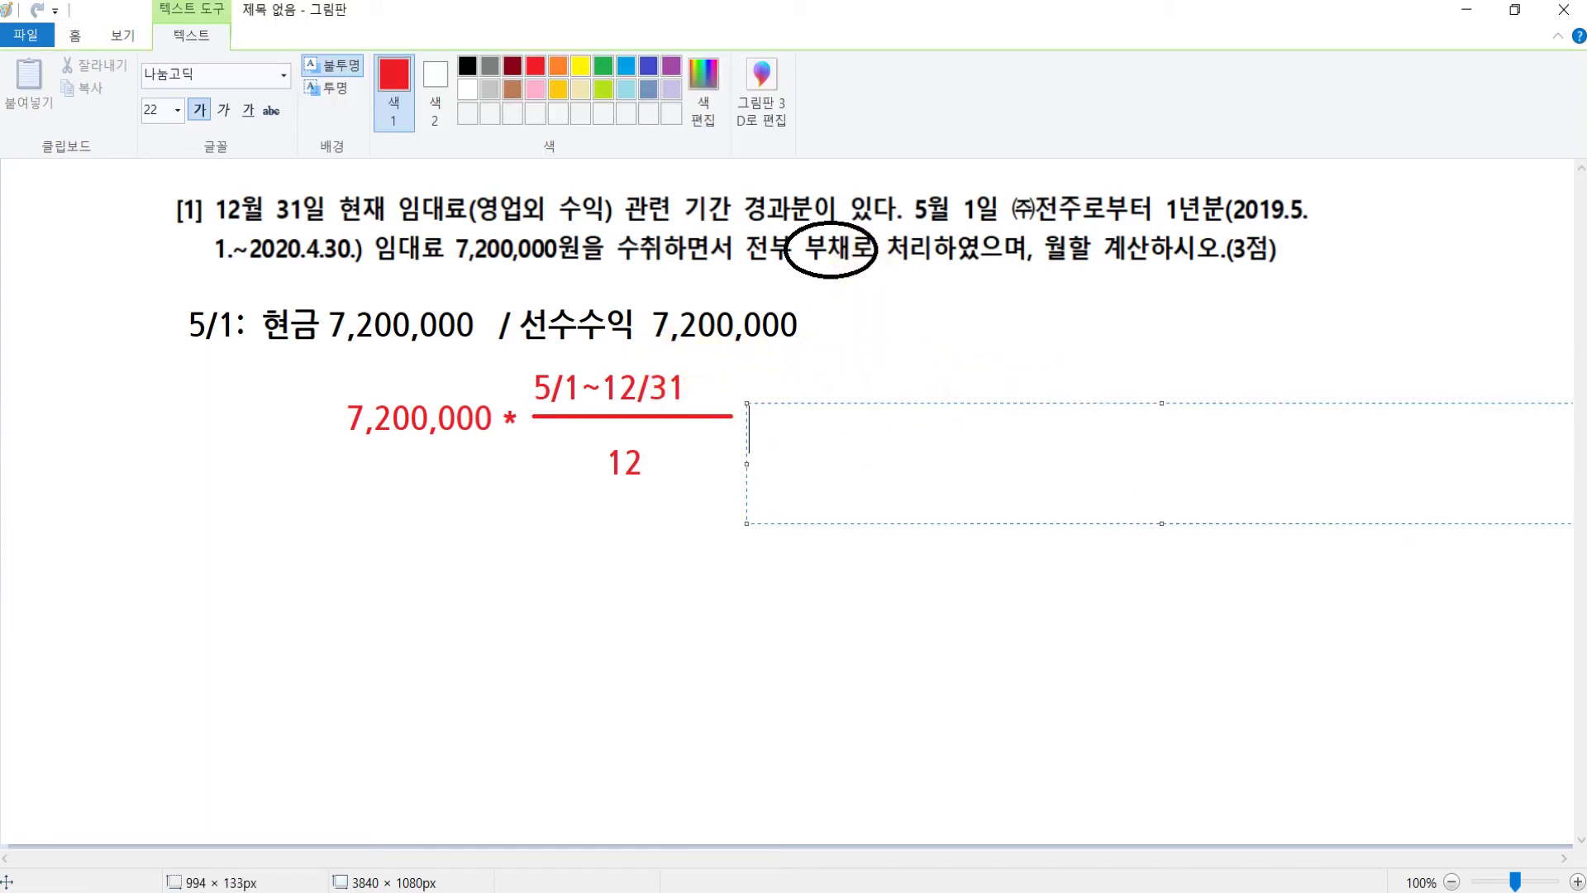
text(=)
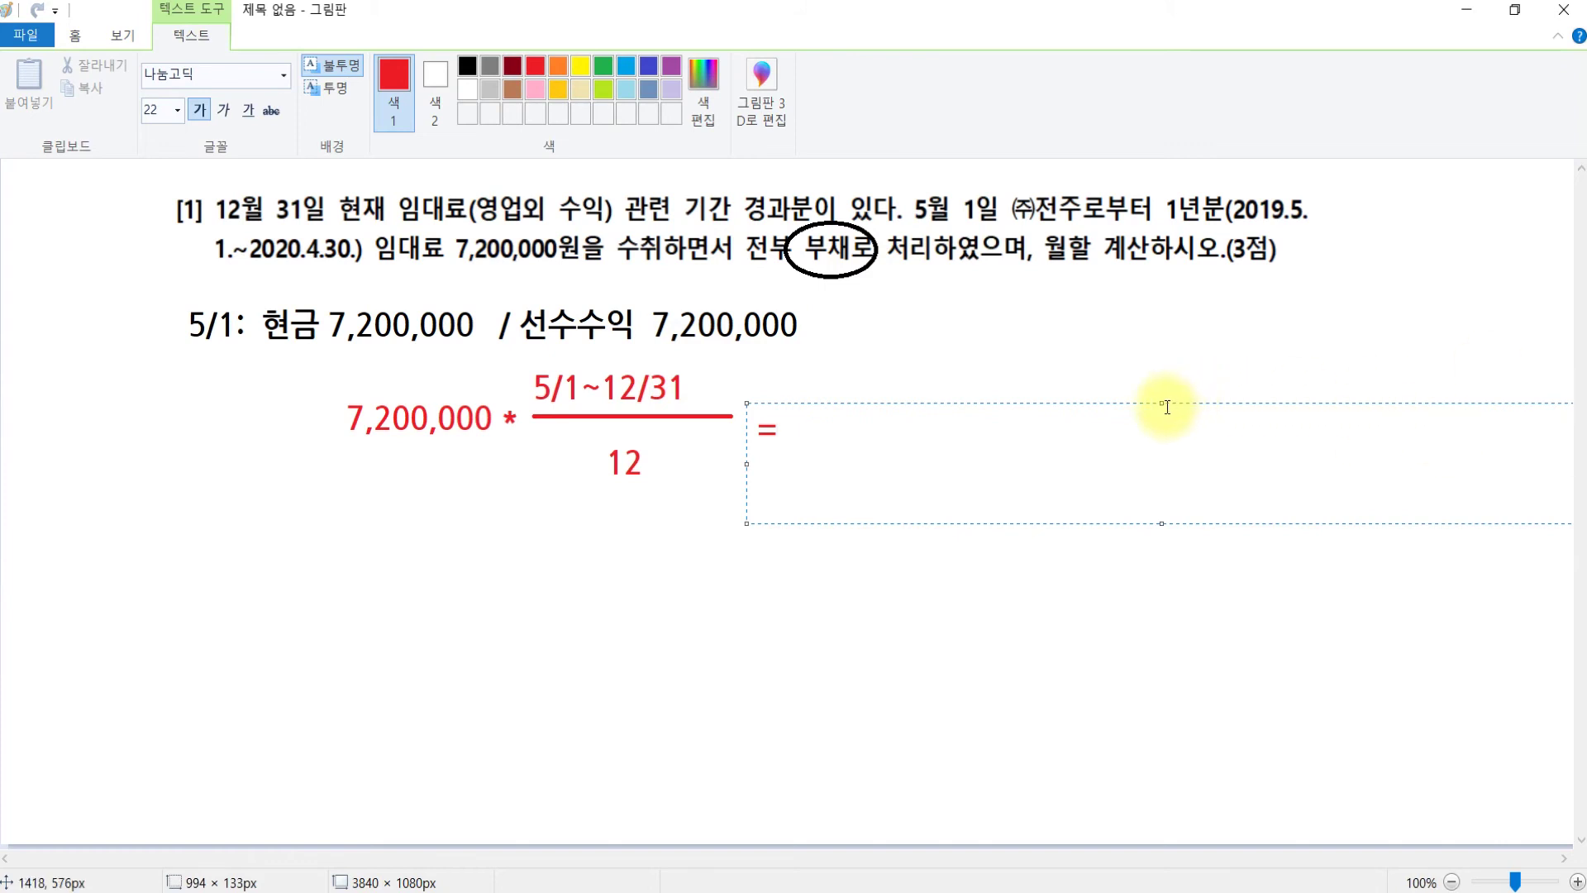
drag(1161, 402, 1161, 387)
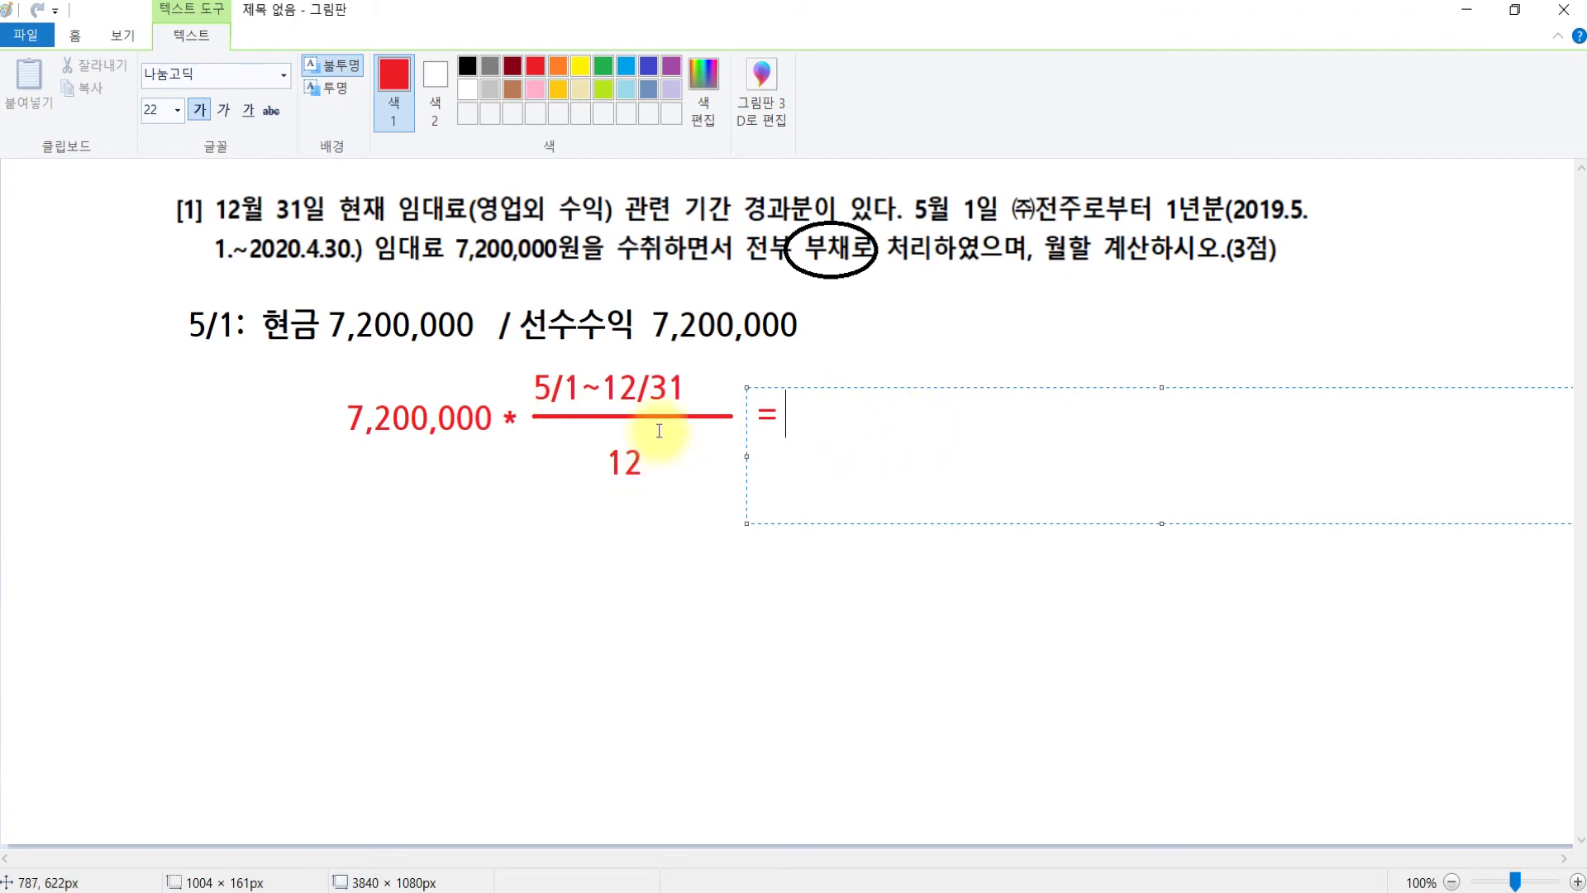
Switch to Calculator and compute 7200000 × 8 ÷ 12 for the elapsed rent.
click(1024, 890)
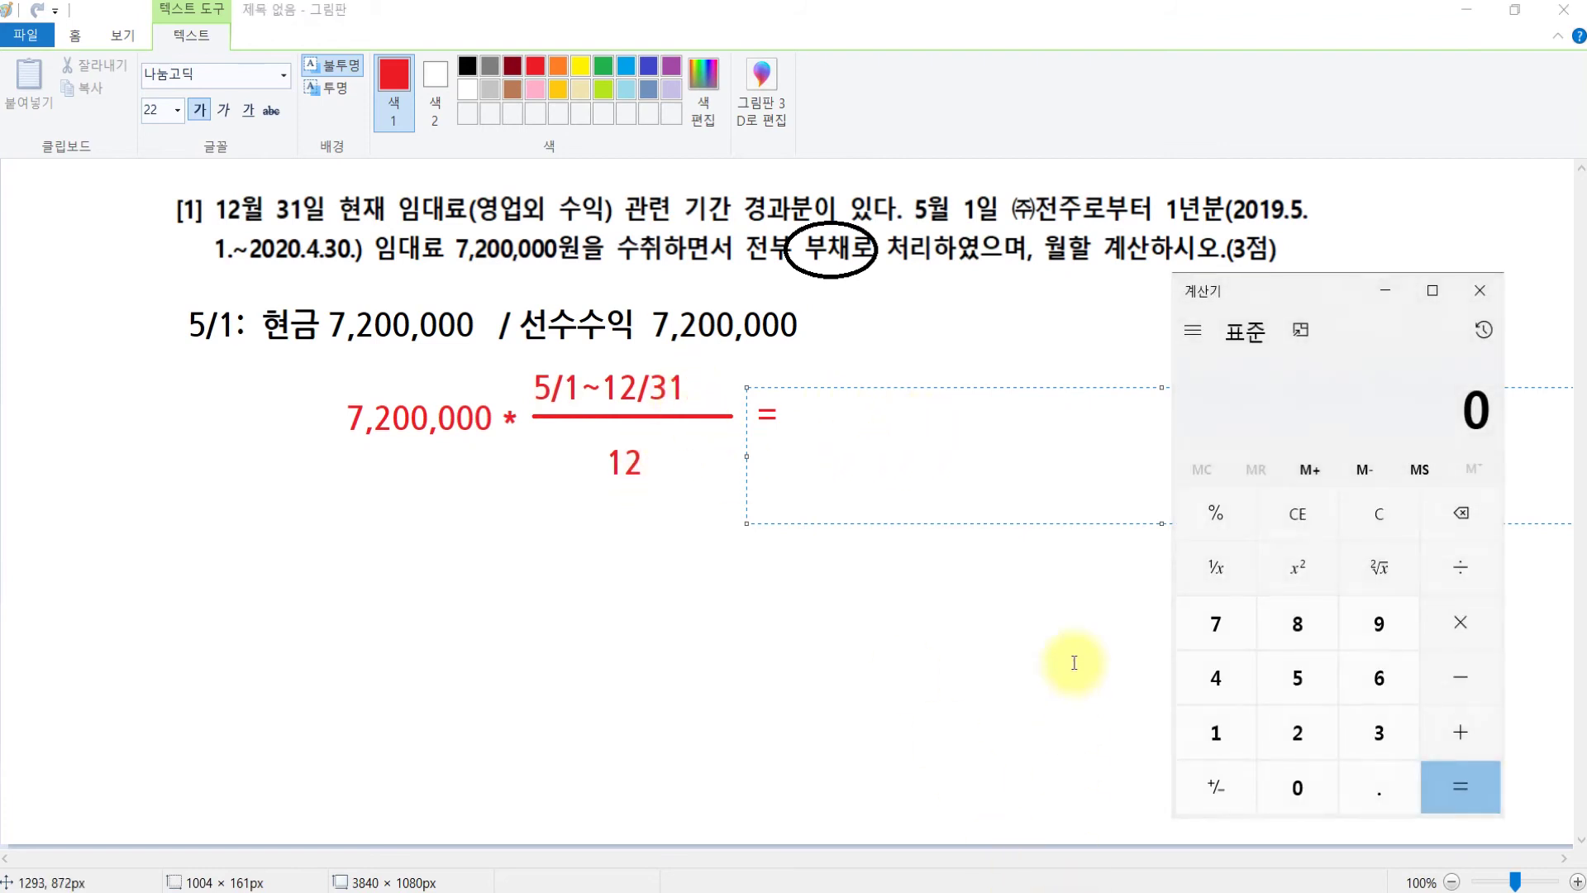
text(7200000)
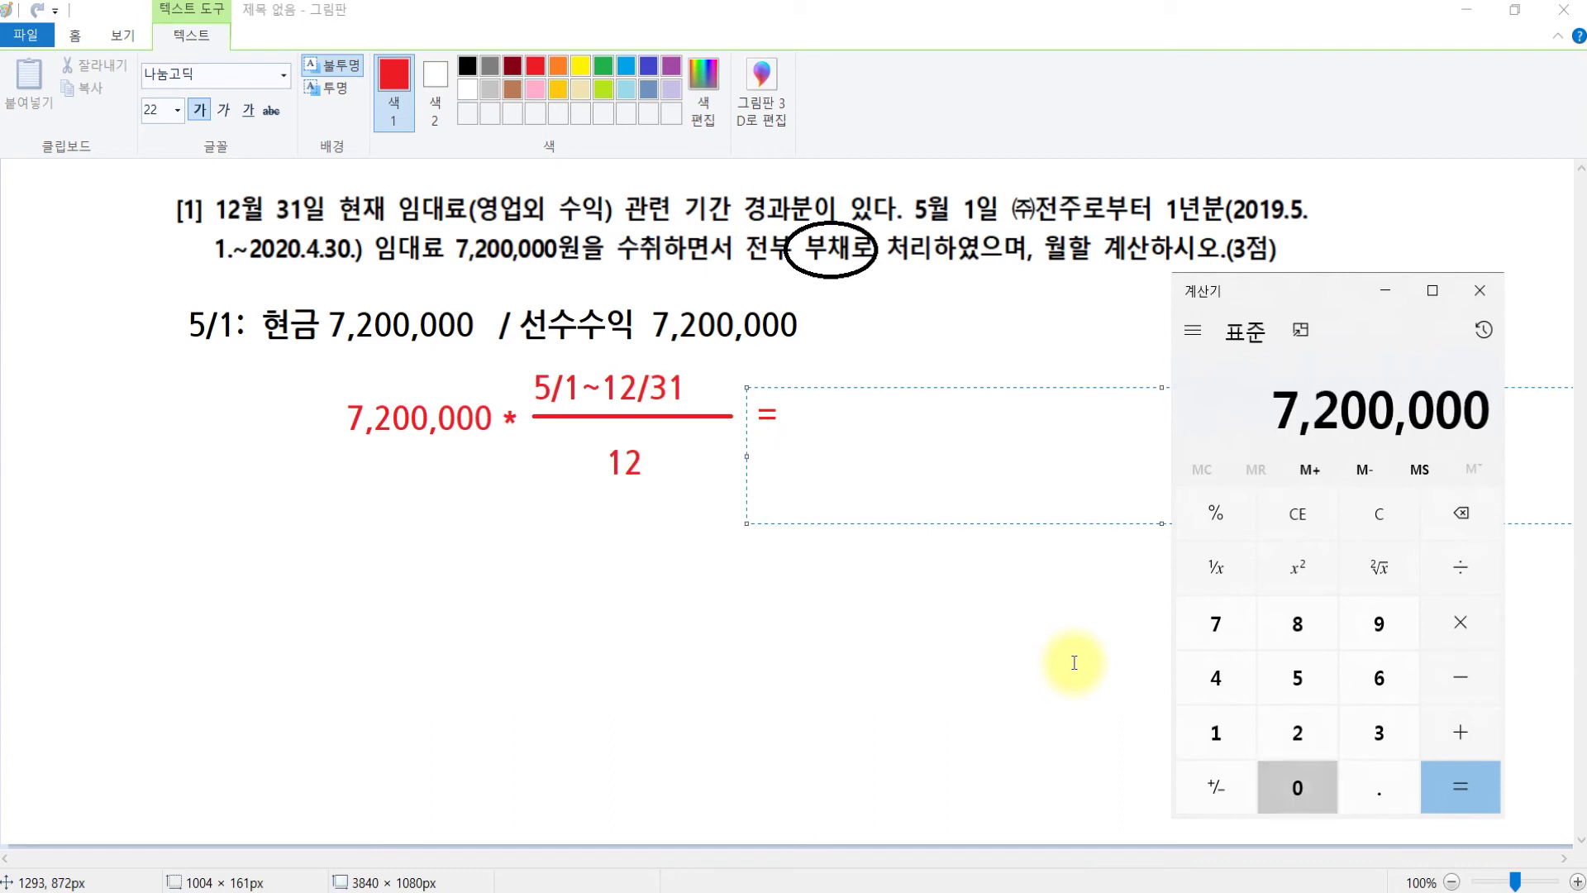
text(*8/12)
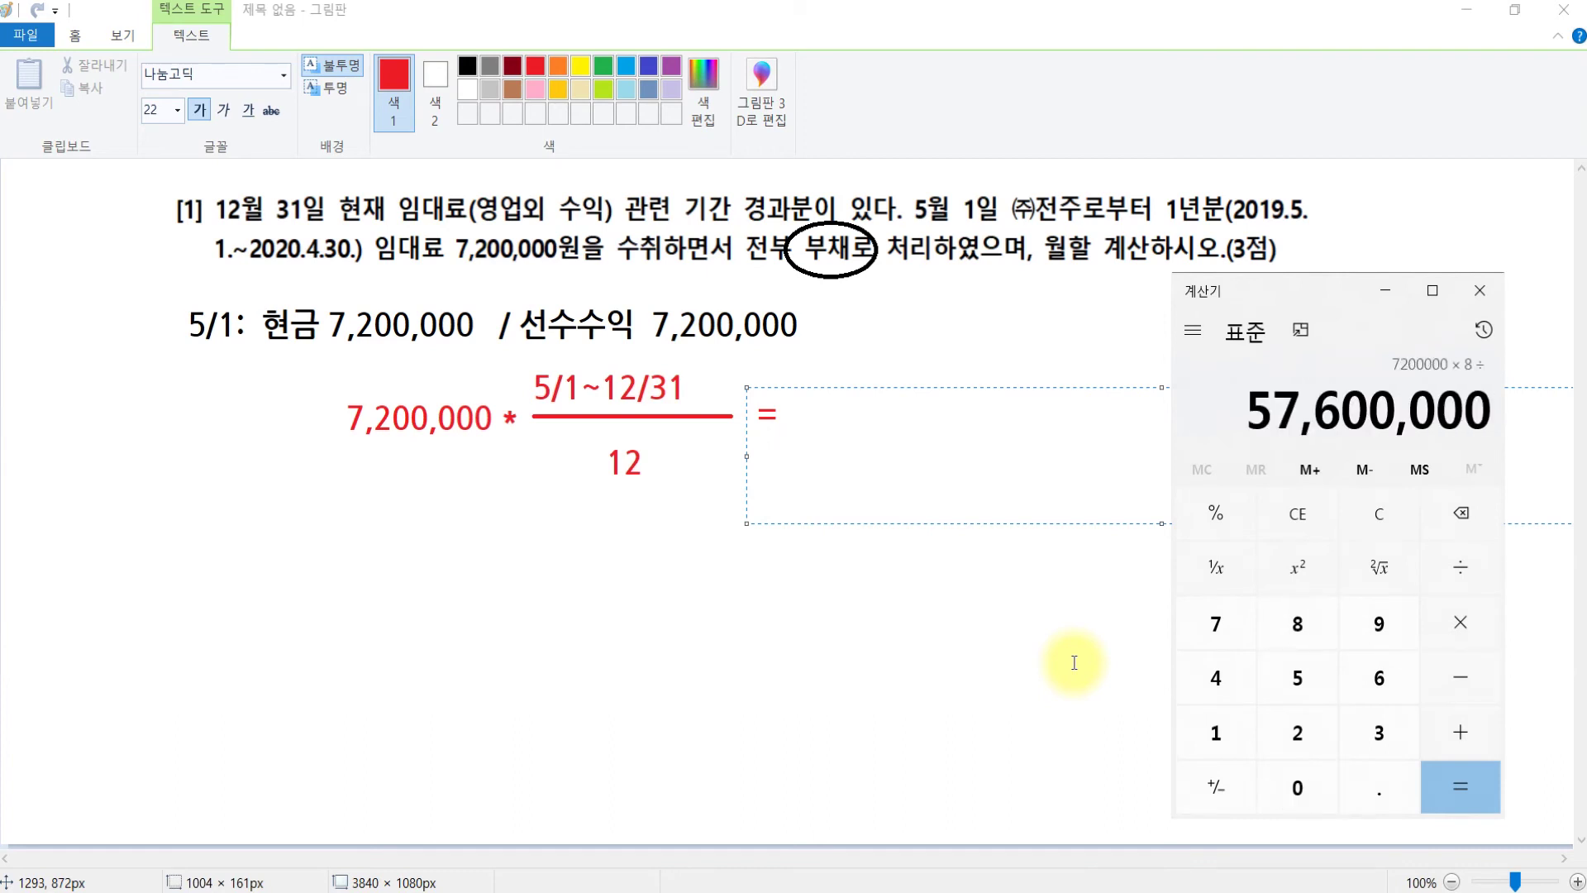
key(Return)
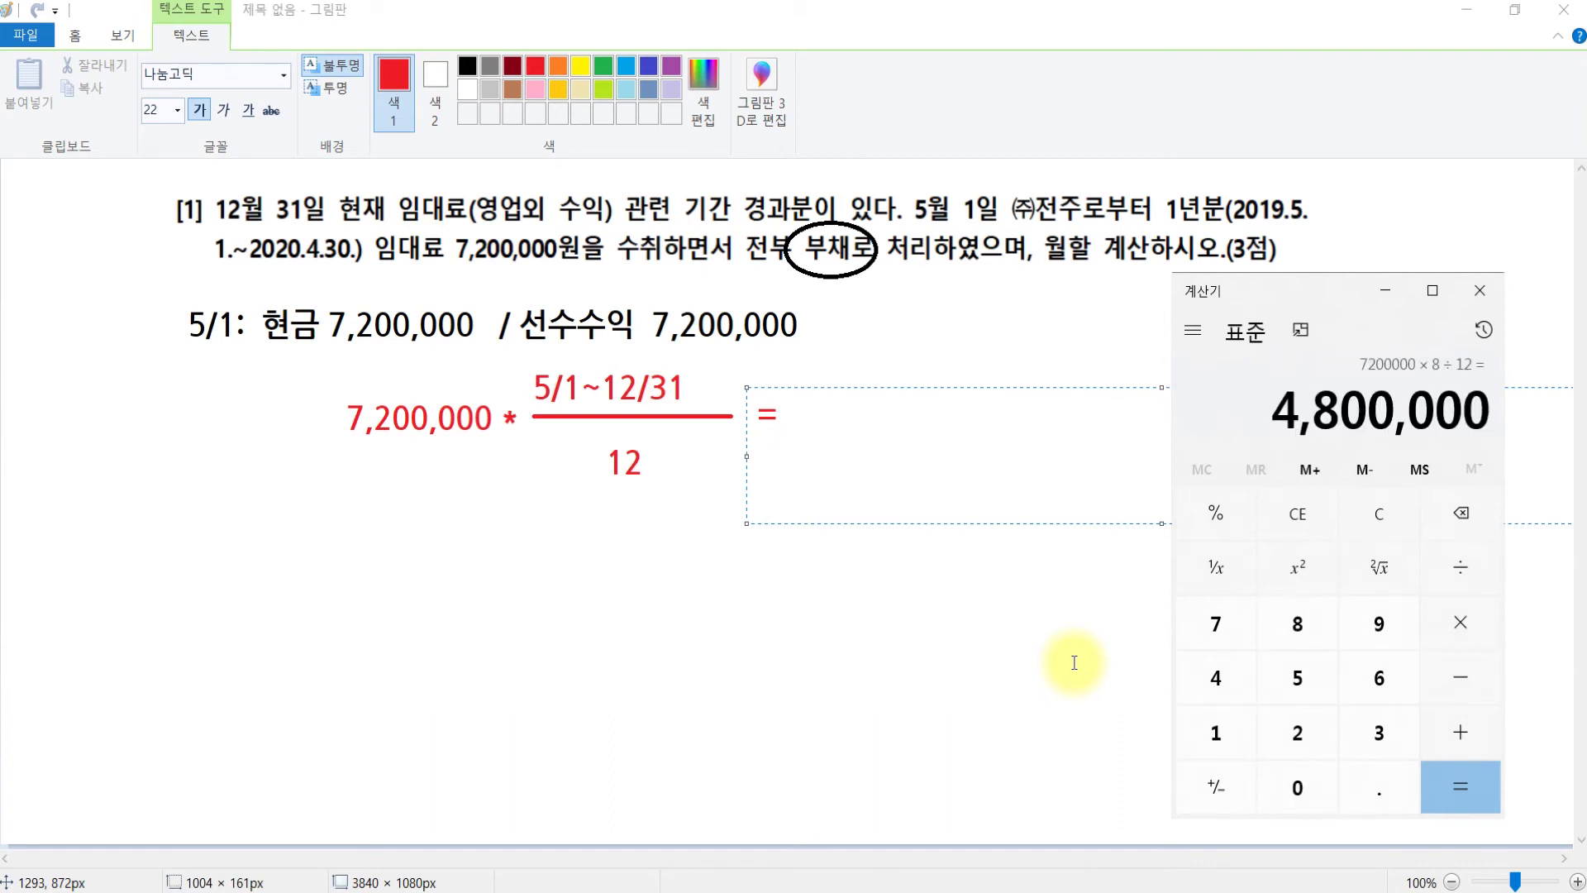
Return to Paint and write 4,800,000 in red after the equals sign.
click(861, 424)
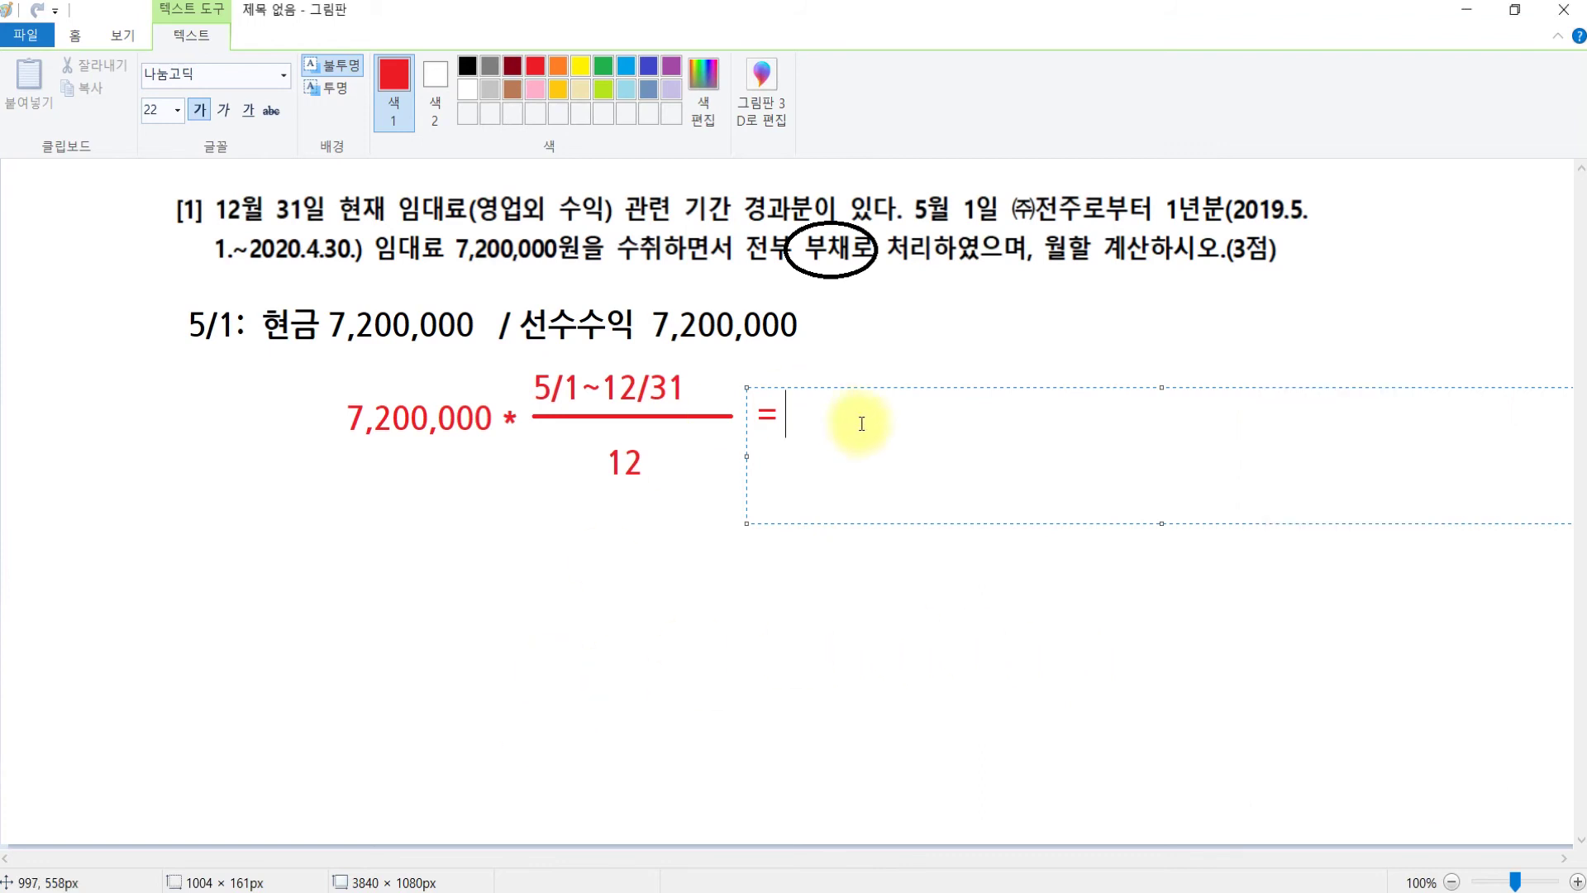
text(4,800,000)
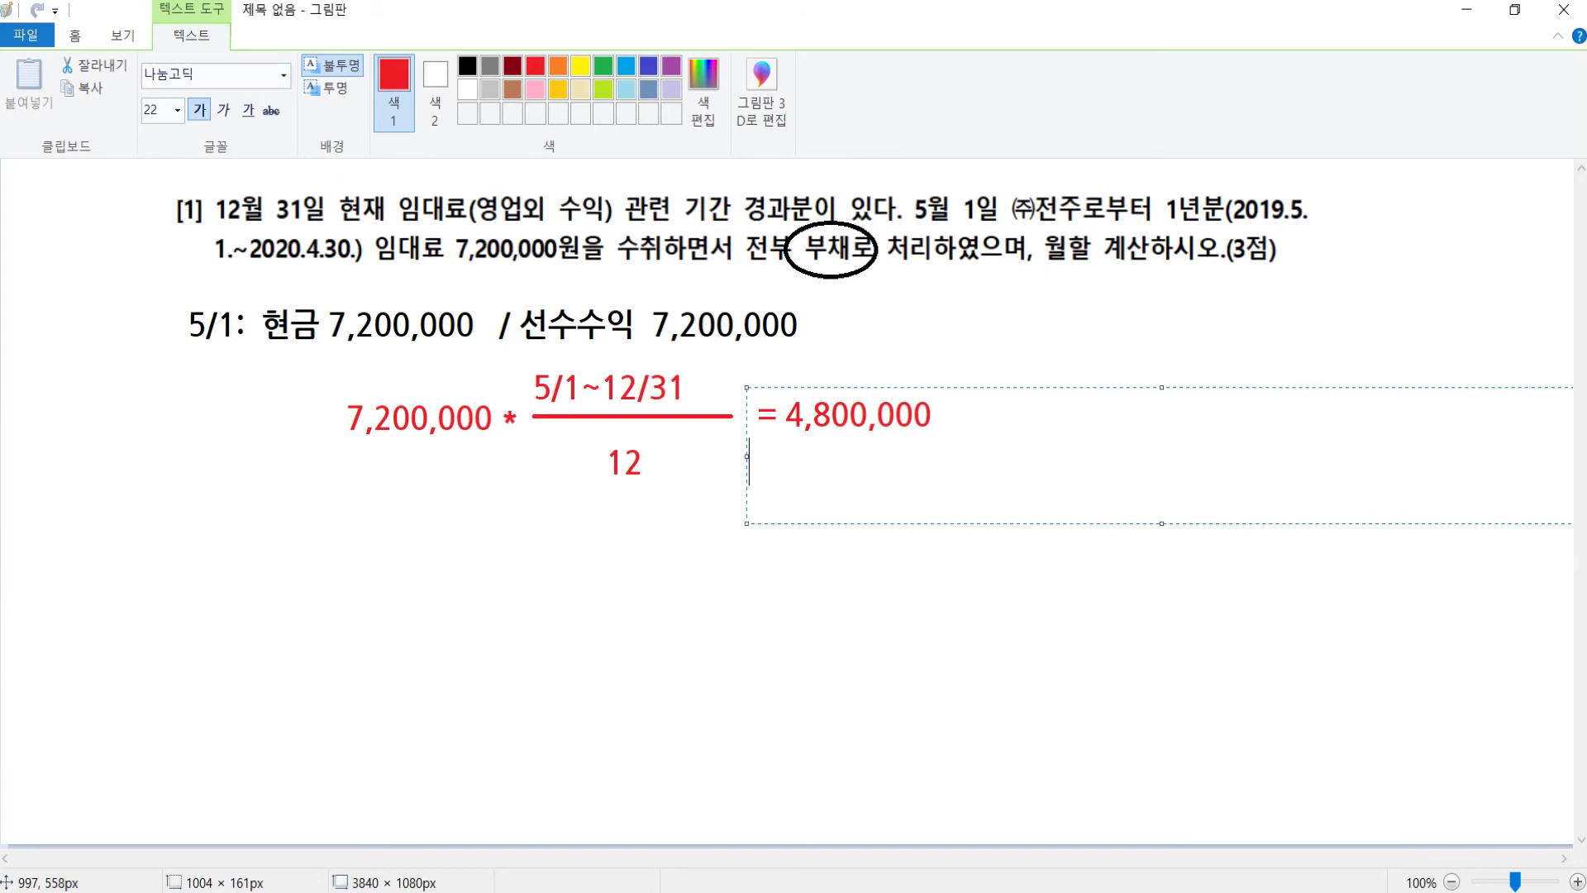
click(976, 339)
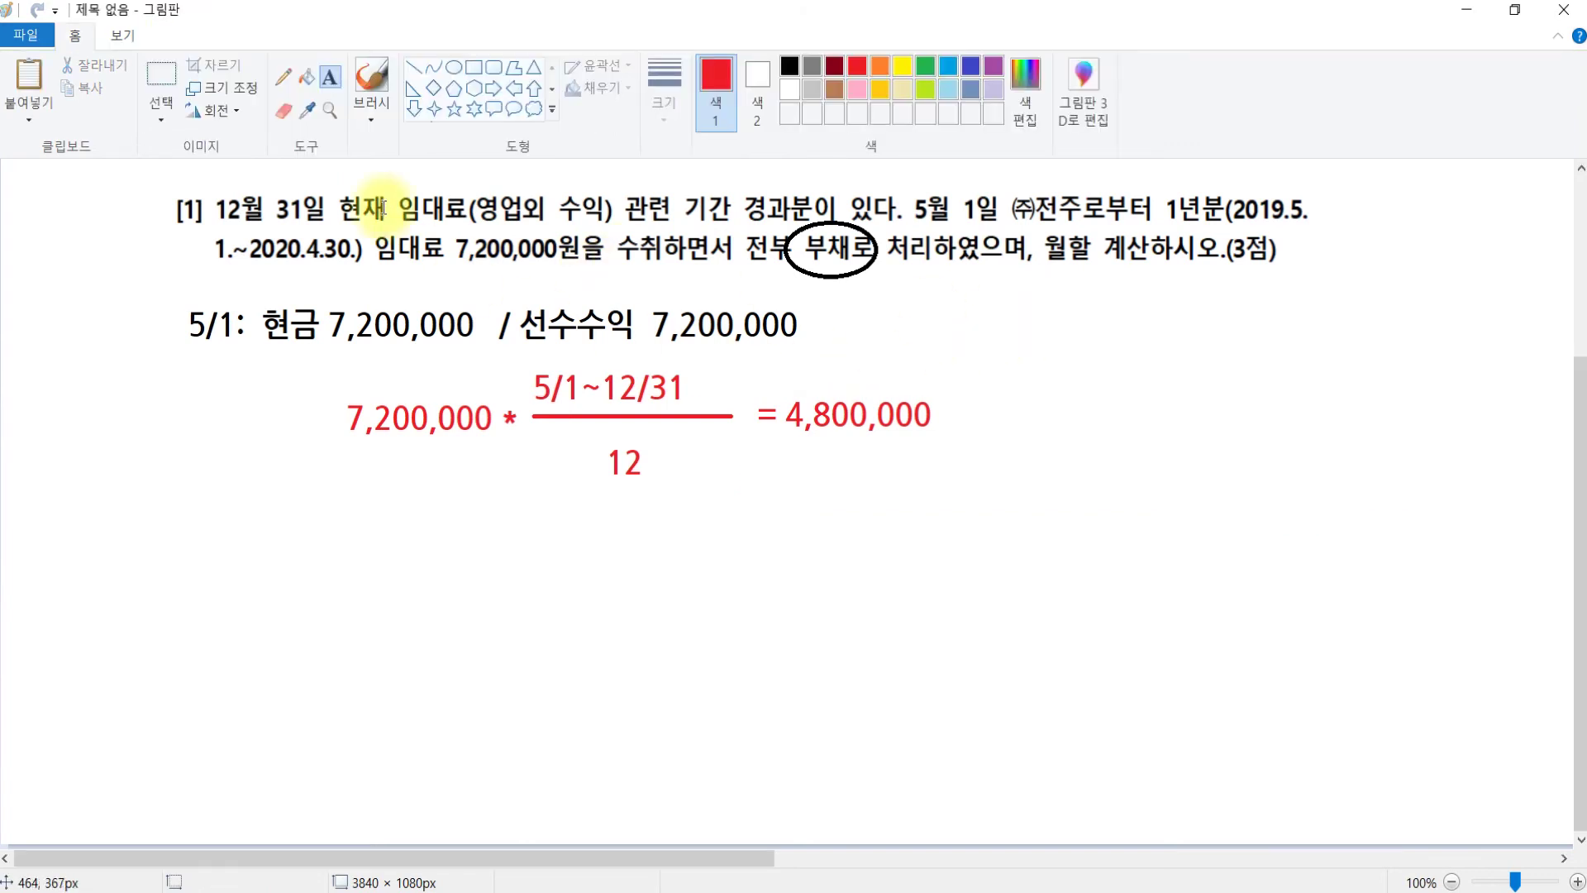
Below the calculation, start a blue text entry "12/31:" with the credit side "/ 임대료 4,800,000", leaving a gap for the debit.
click(790, 65)
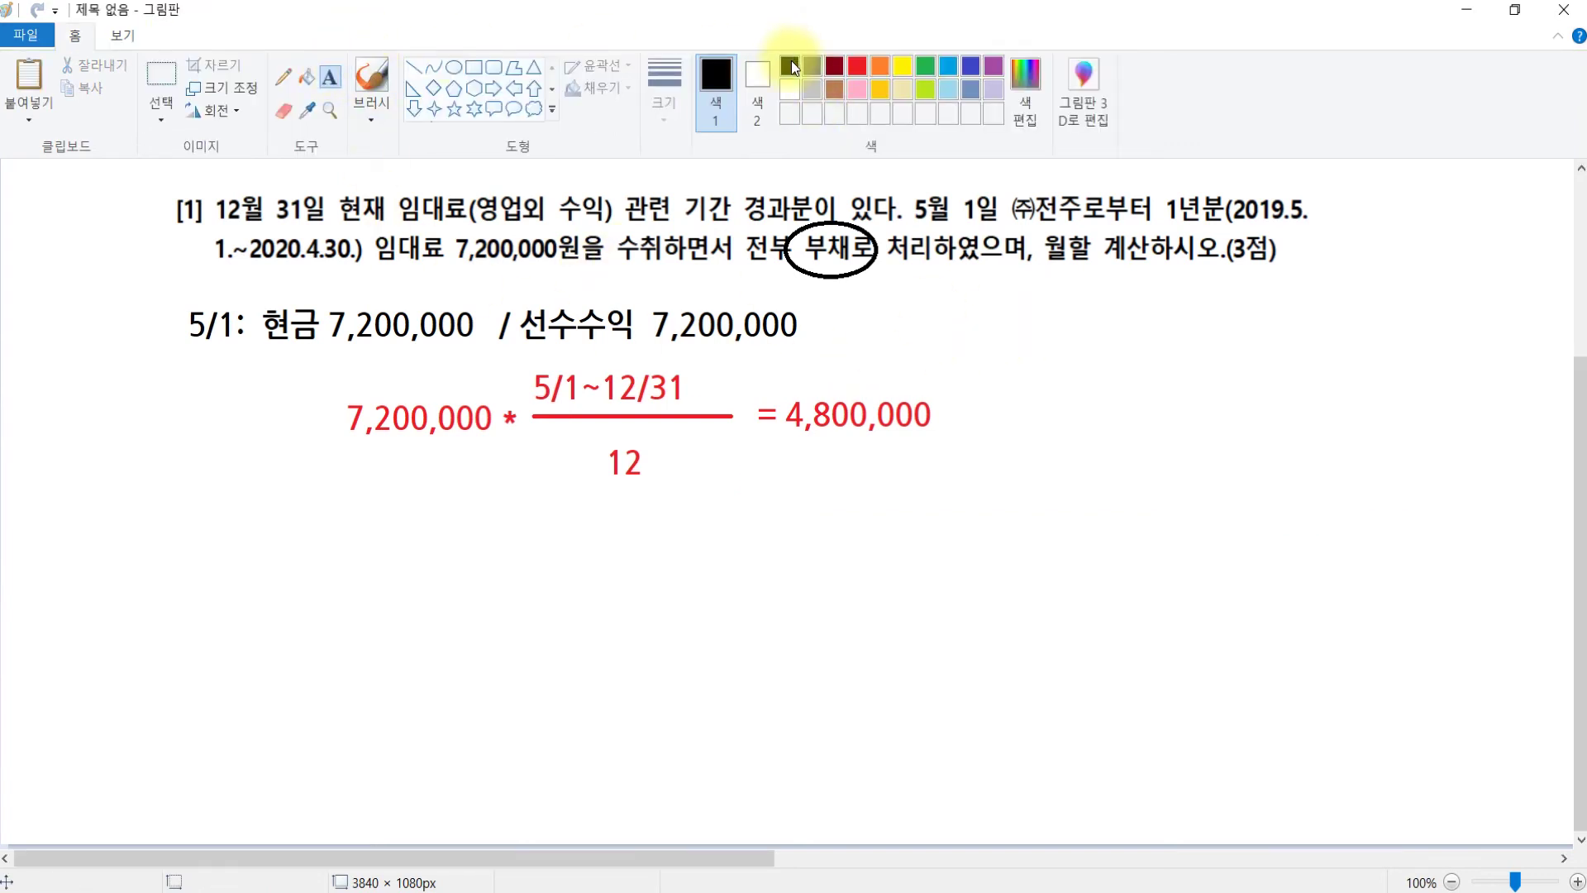
click(968, 63)
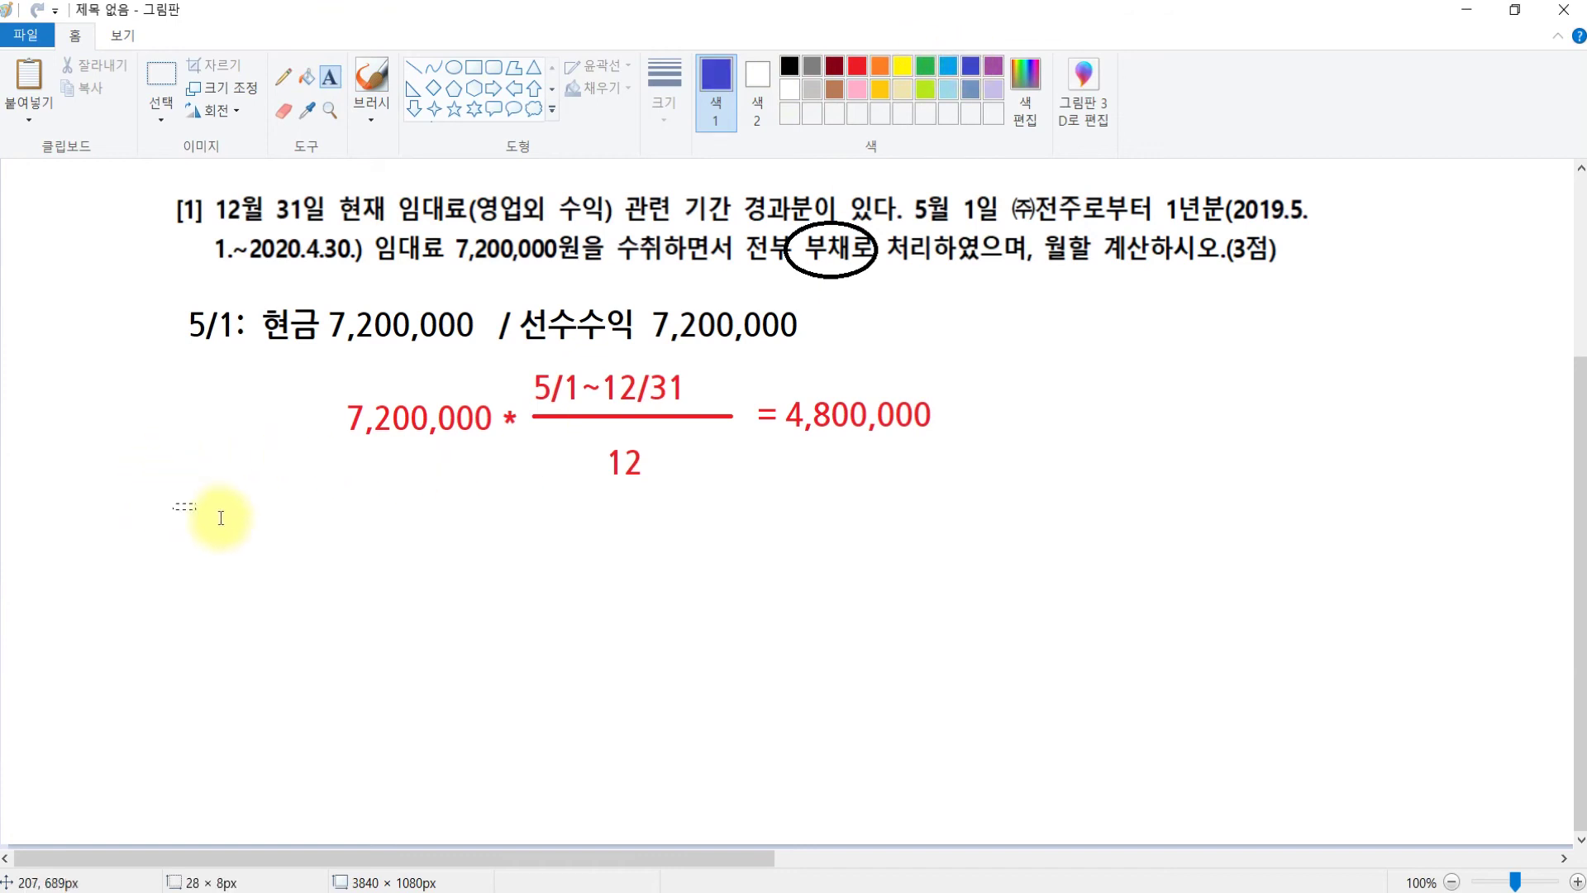
drag(171, 501, 1570, 754)
text(12/31)
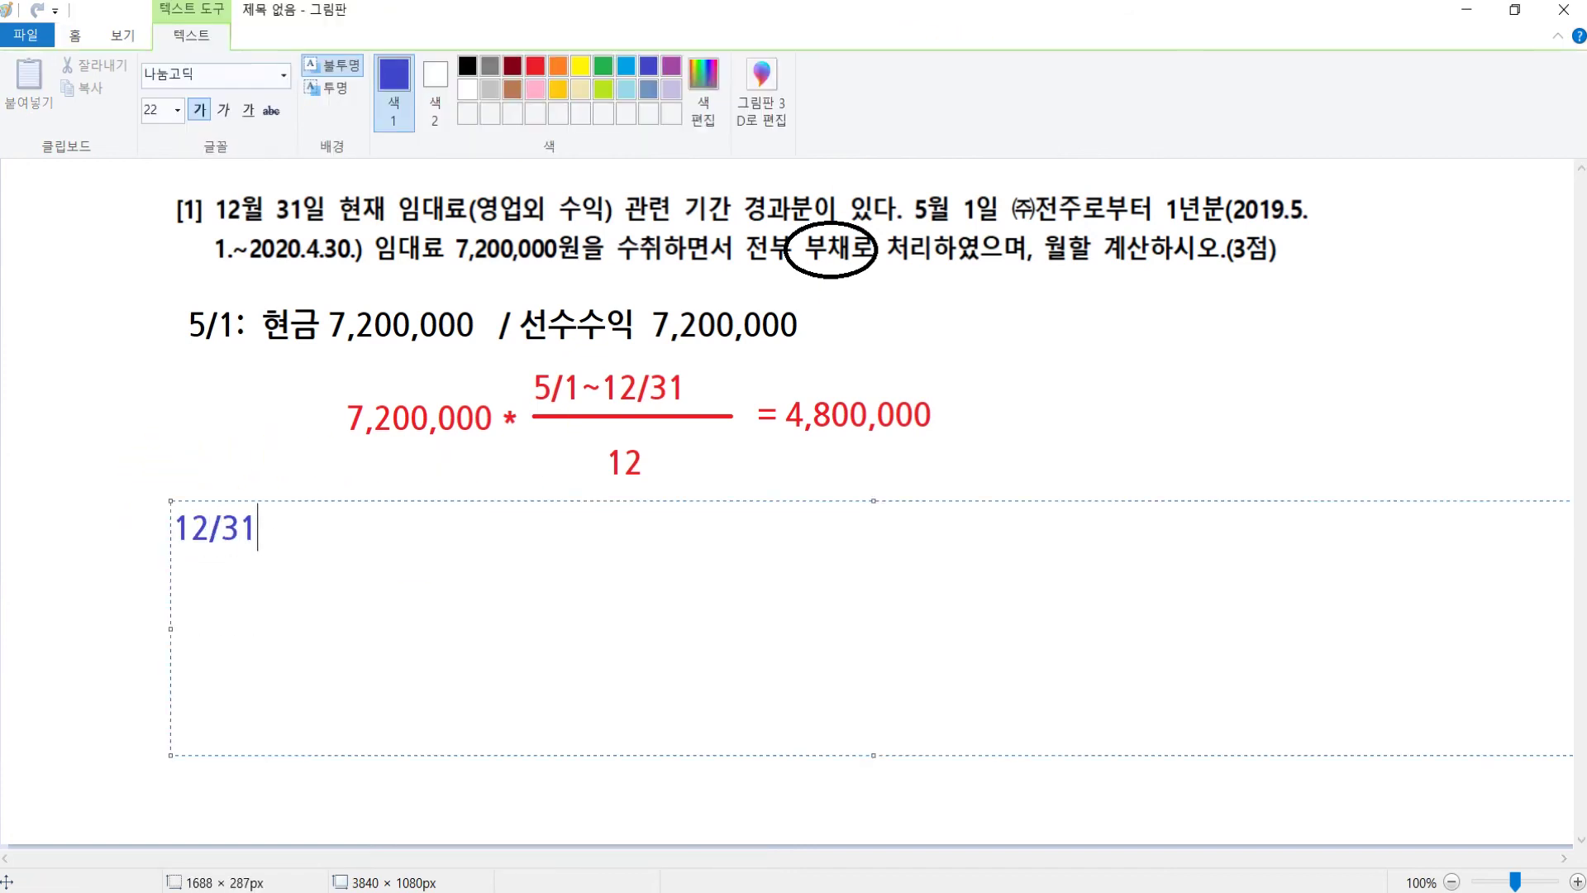
text(:)
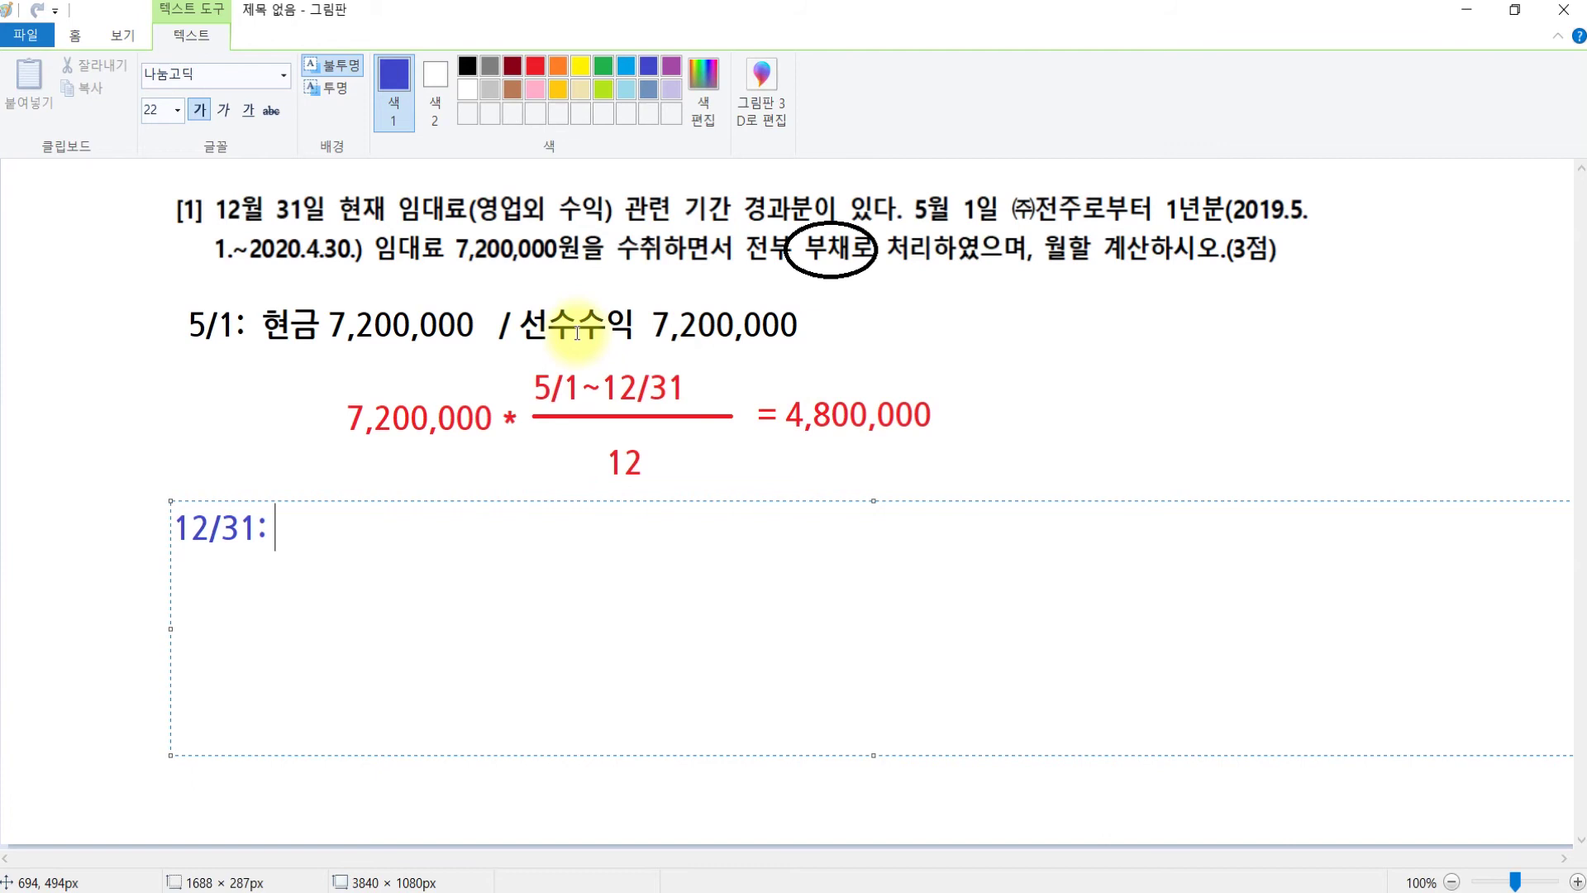
text(/ )
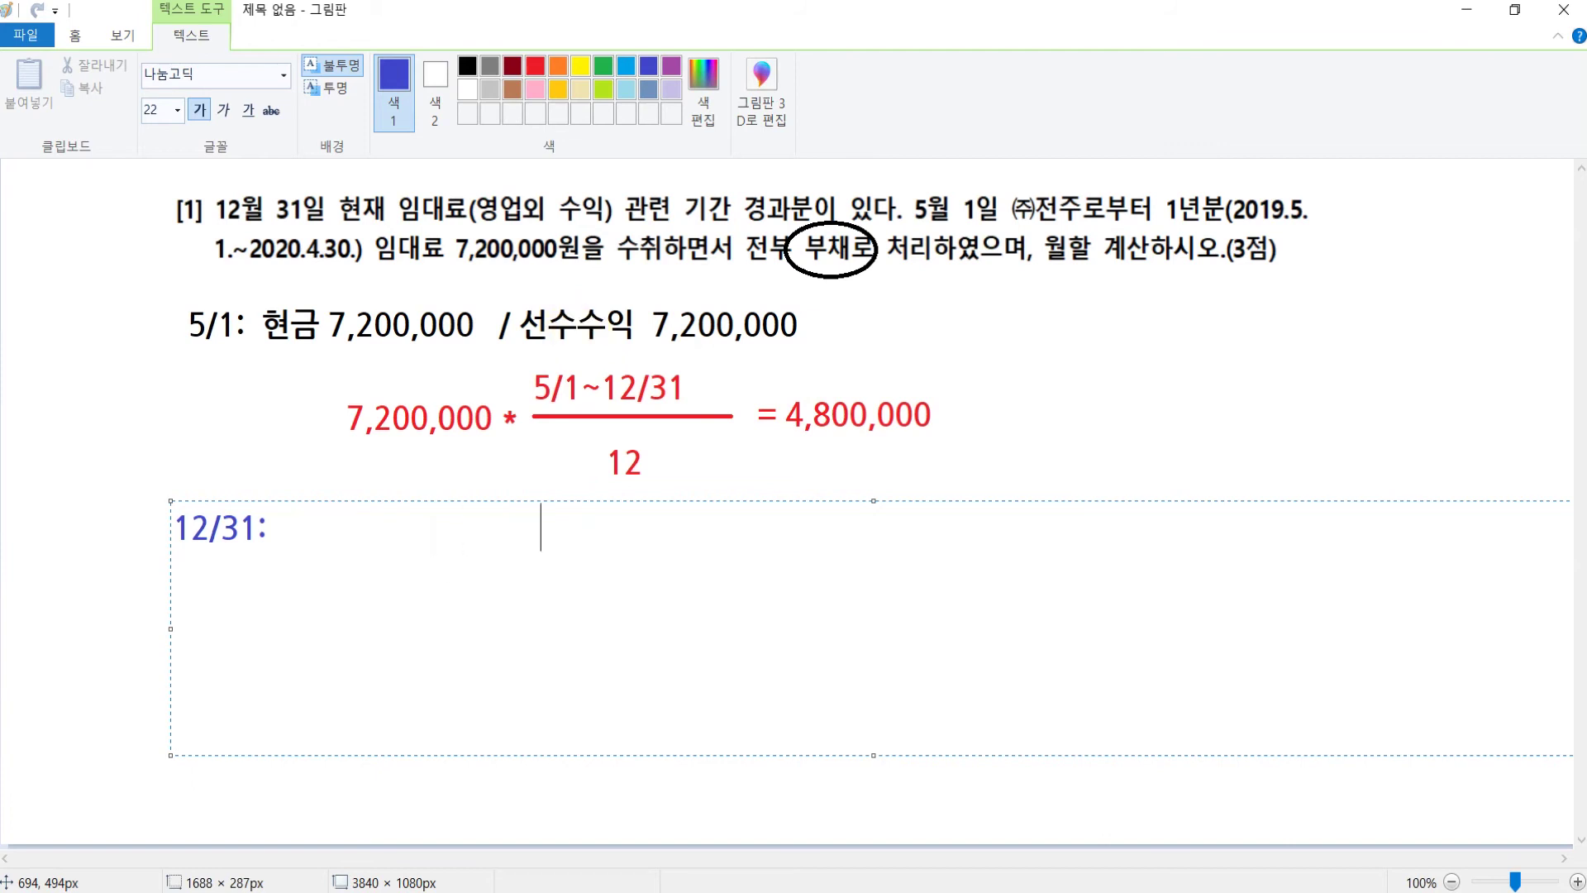
text(임대)
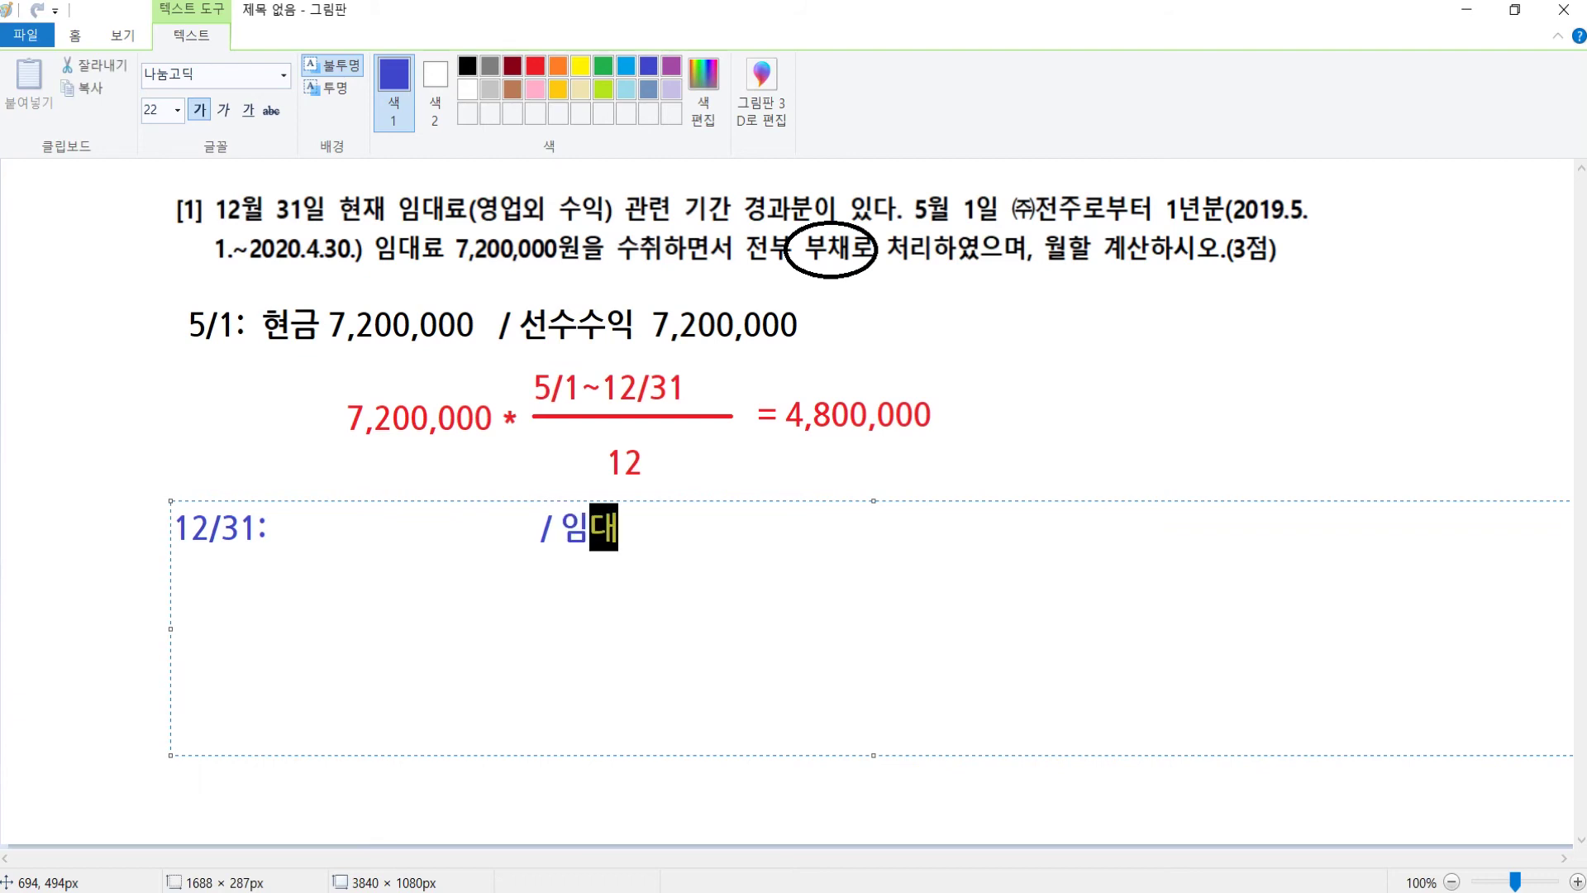
text(료 4,80,)
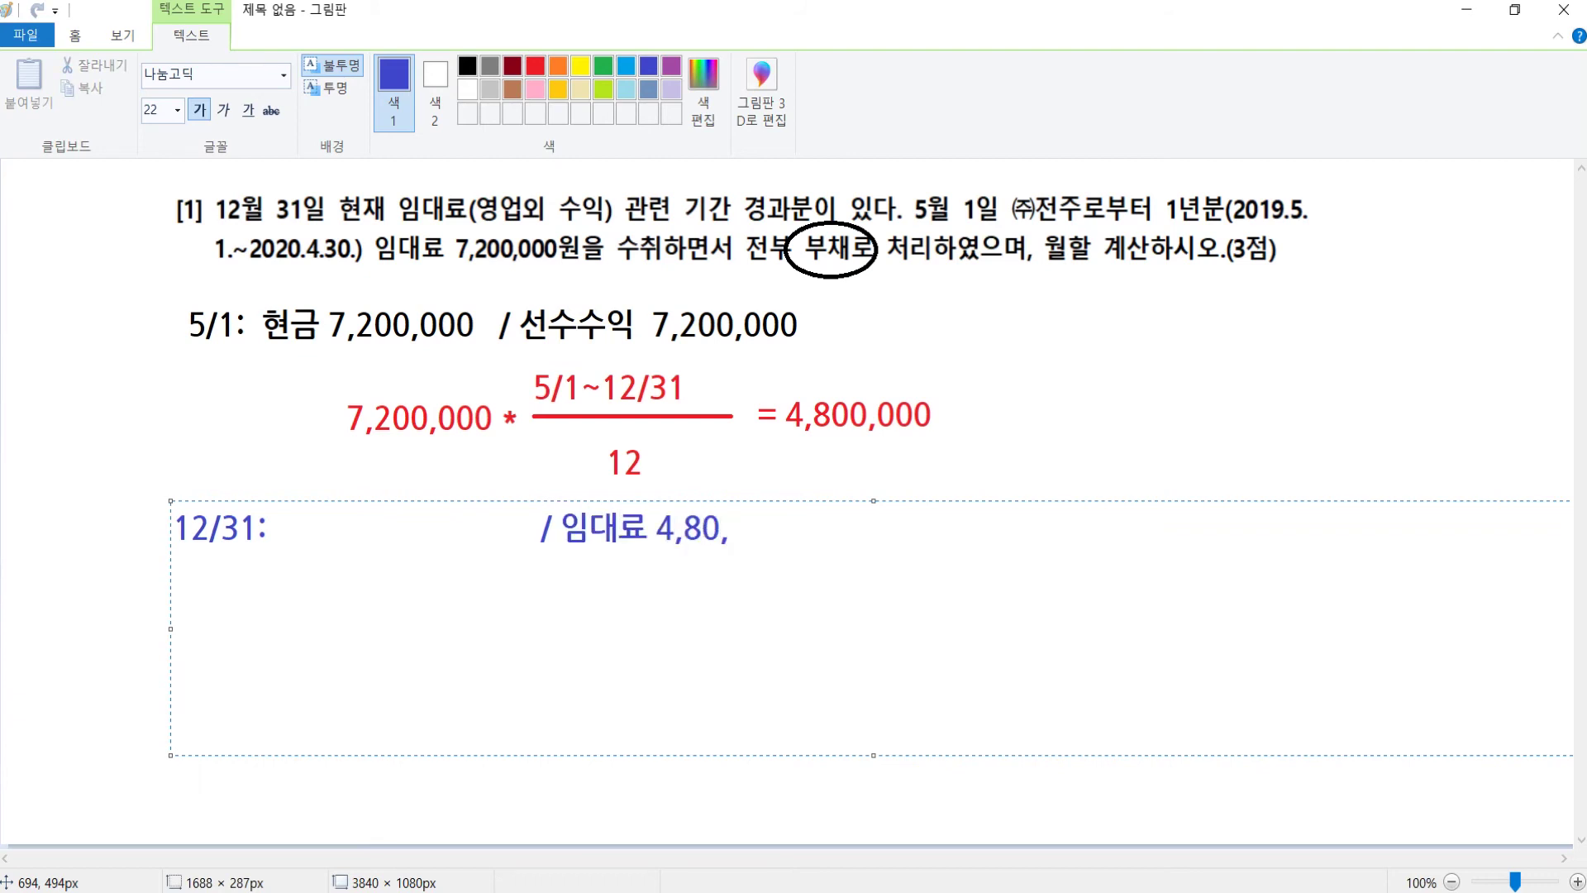
key(BackSpace)
text(0,000)
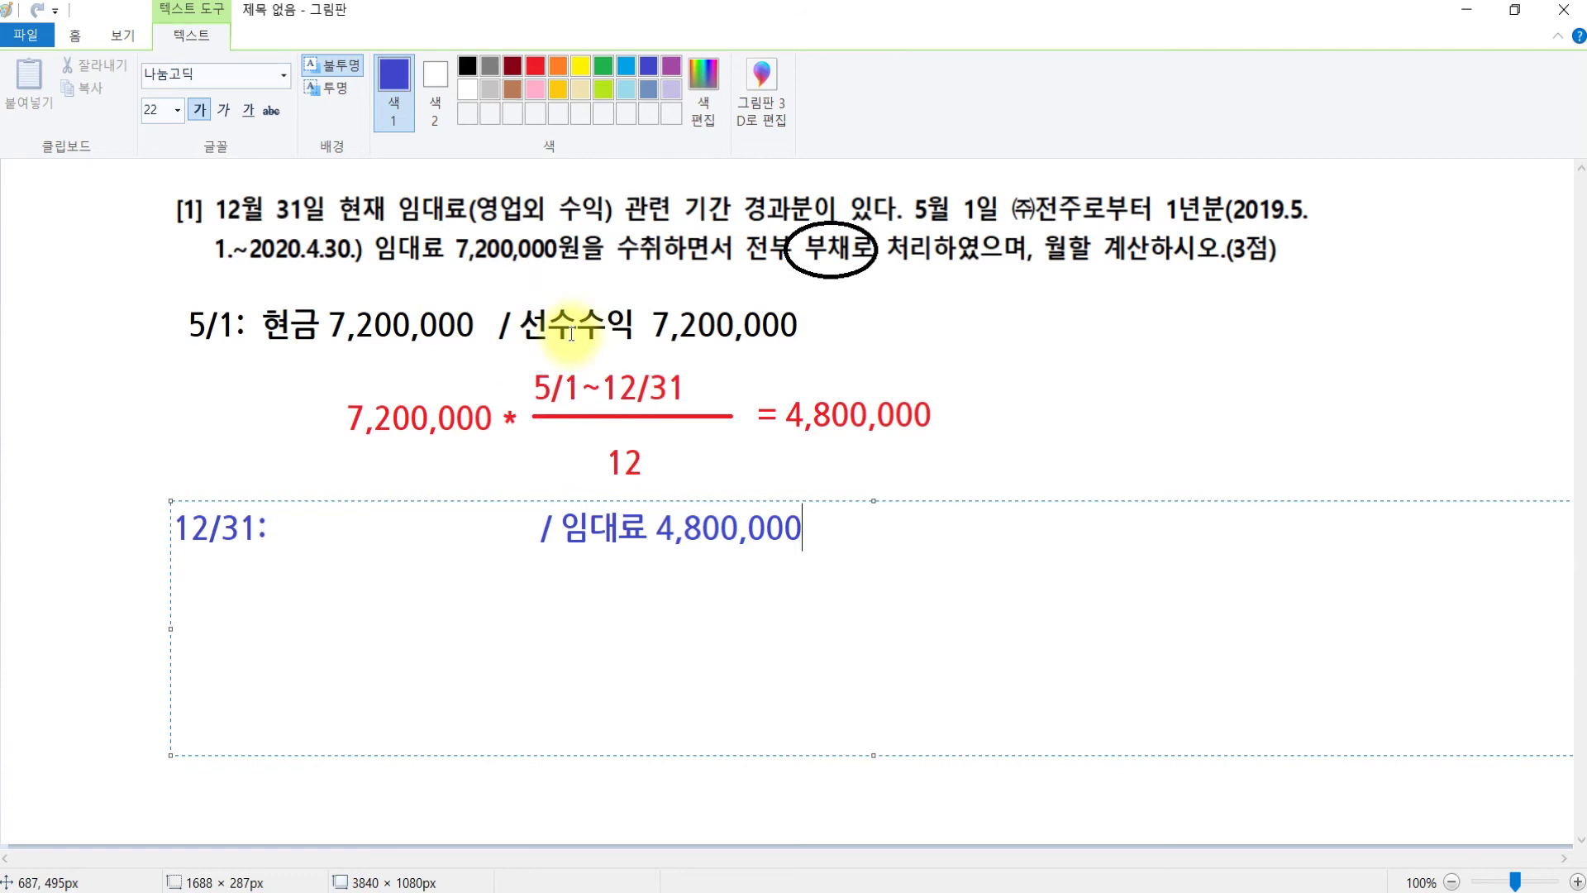
Replace the gap after "12/31:" with the debit side "선수수익 4,800,000" and finish the text.
click(525, 539)
drag(525, 539, 278, 541)
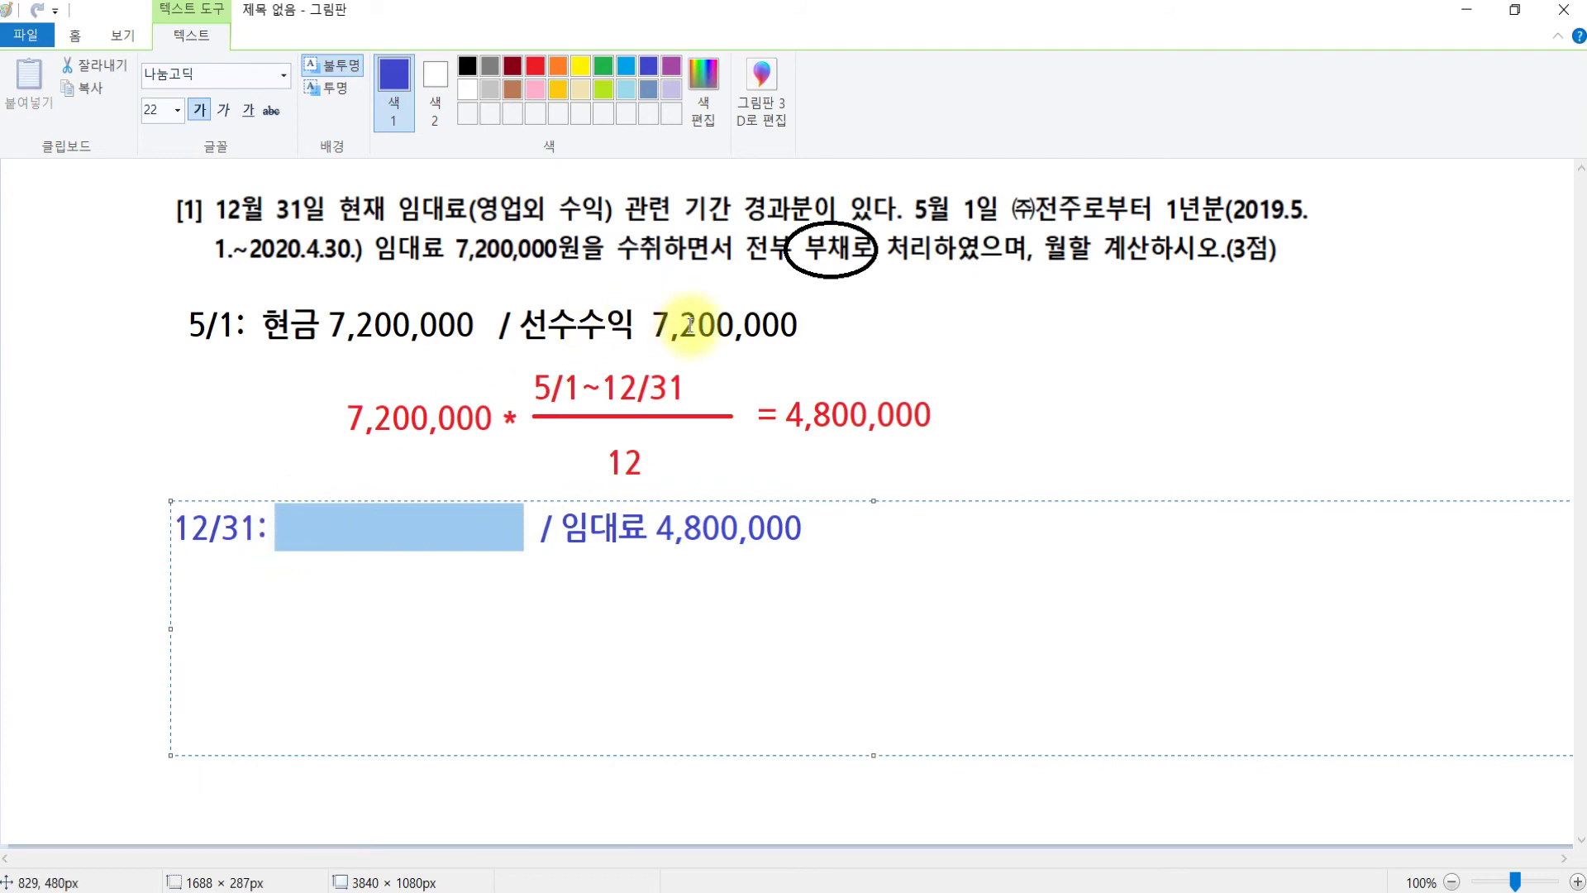
text(선수수익 )
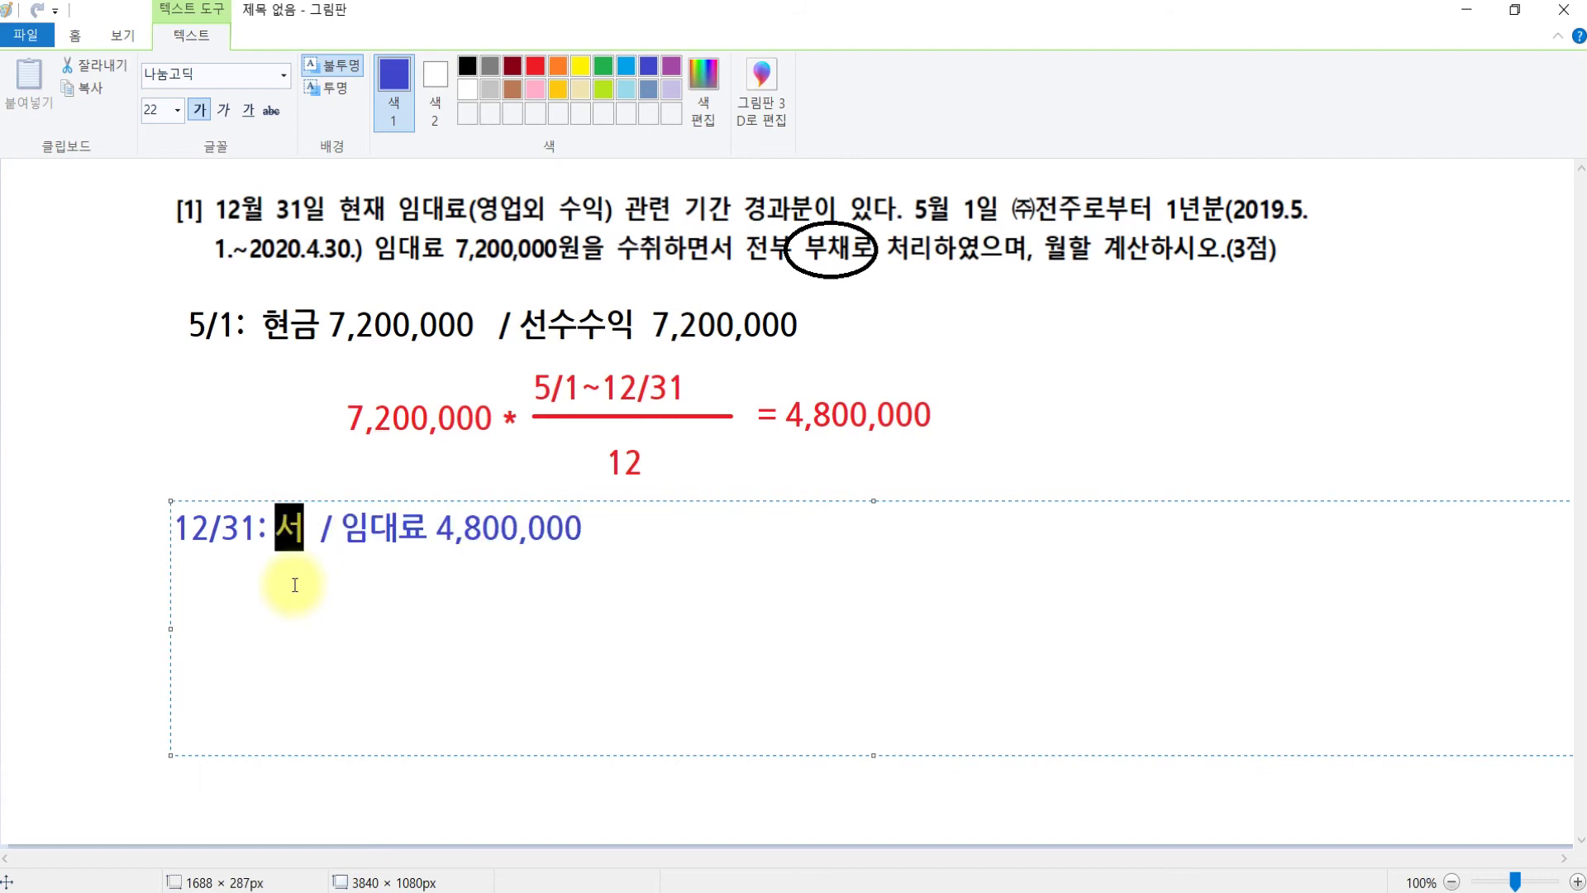
text(4,800,000)
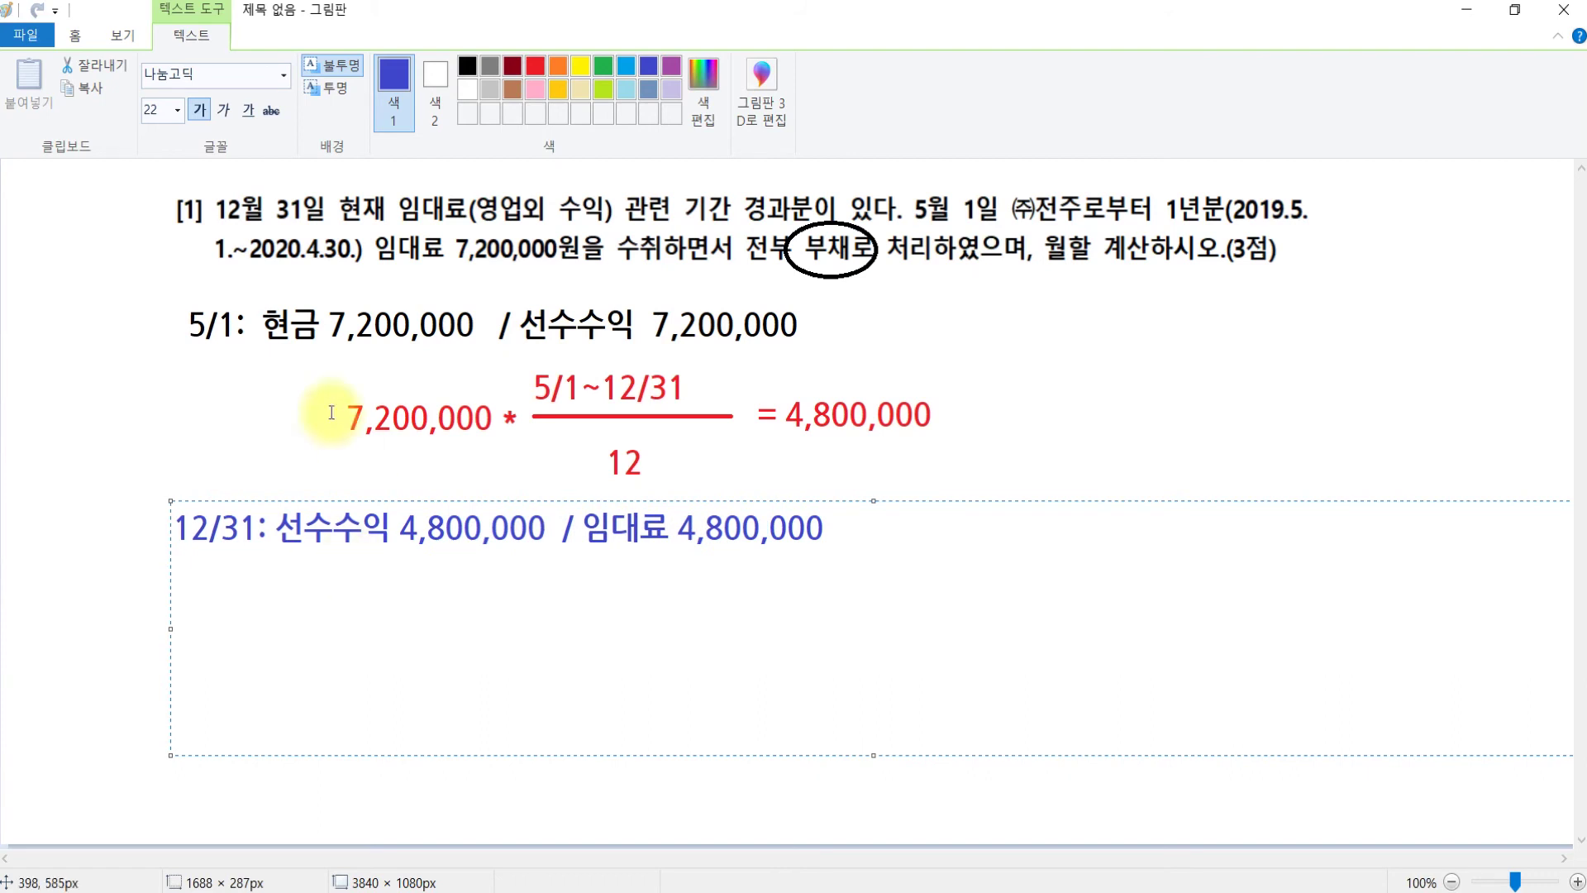
click(1092, 412)
Draw a blue arrow with straight lines from 선수수익 in the 5/1 entry to the debit side of the 12/31 entry.
click(412, 66)
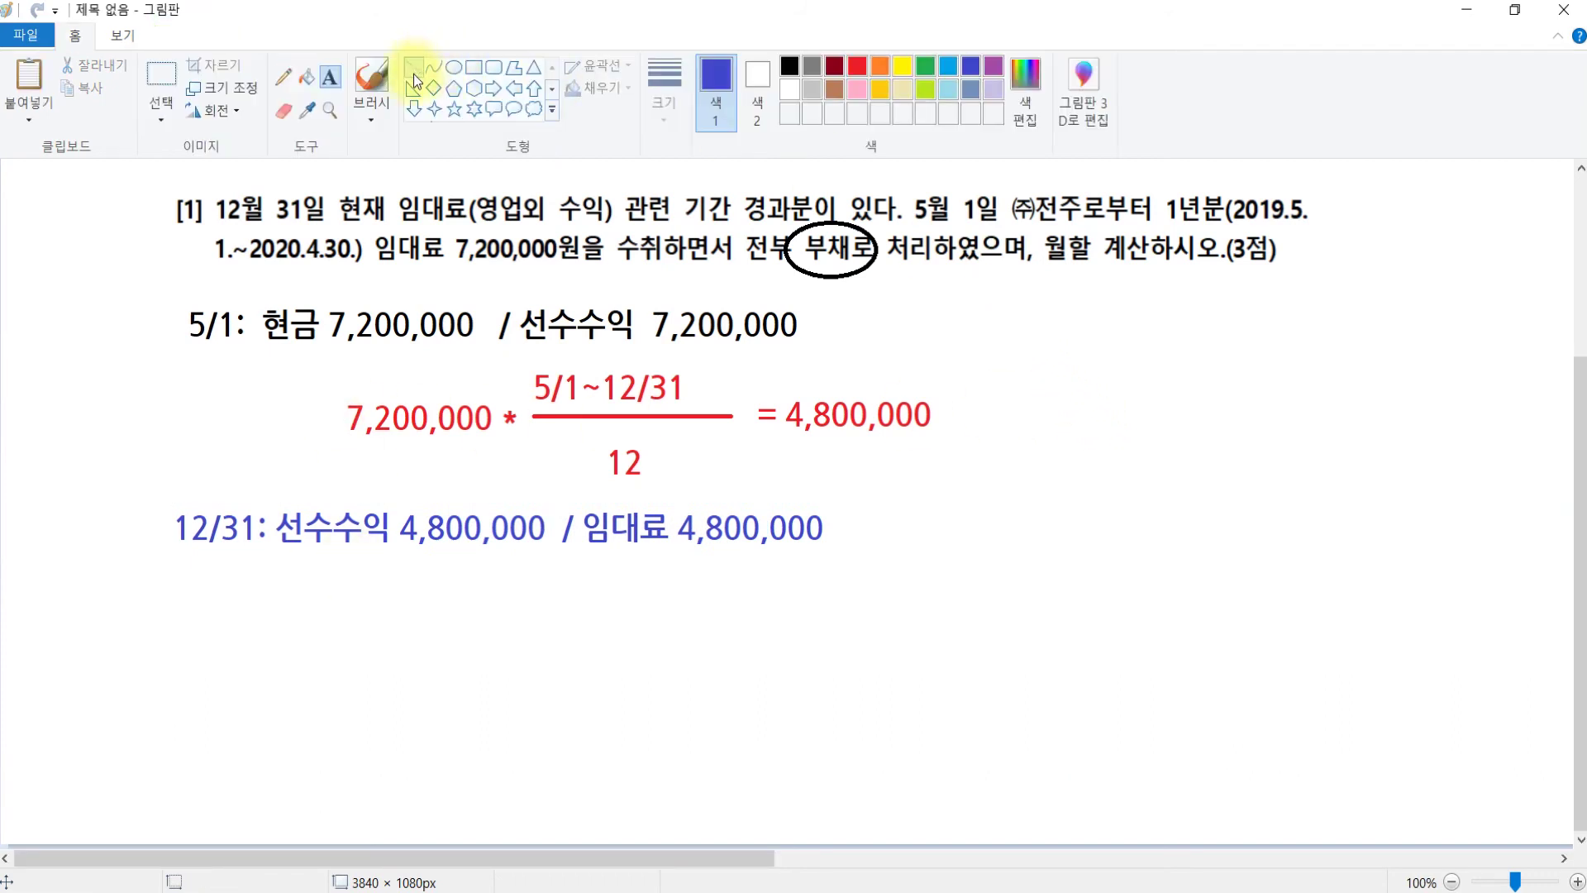
mouse_move(629, 333)
mouse_down()
mouse_move(422, 500)
mouse_move(422, 467)
mouse_move(422, 496)
mouse_up()
drag(422, 496, 446, 495)
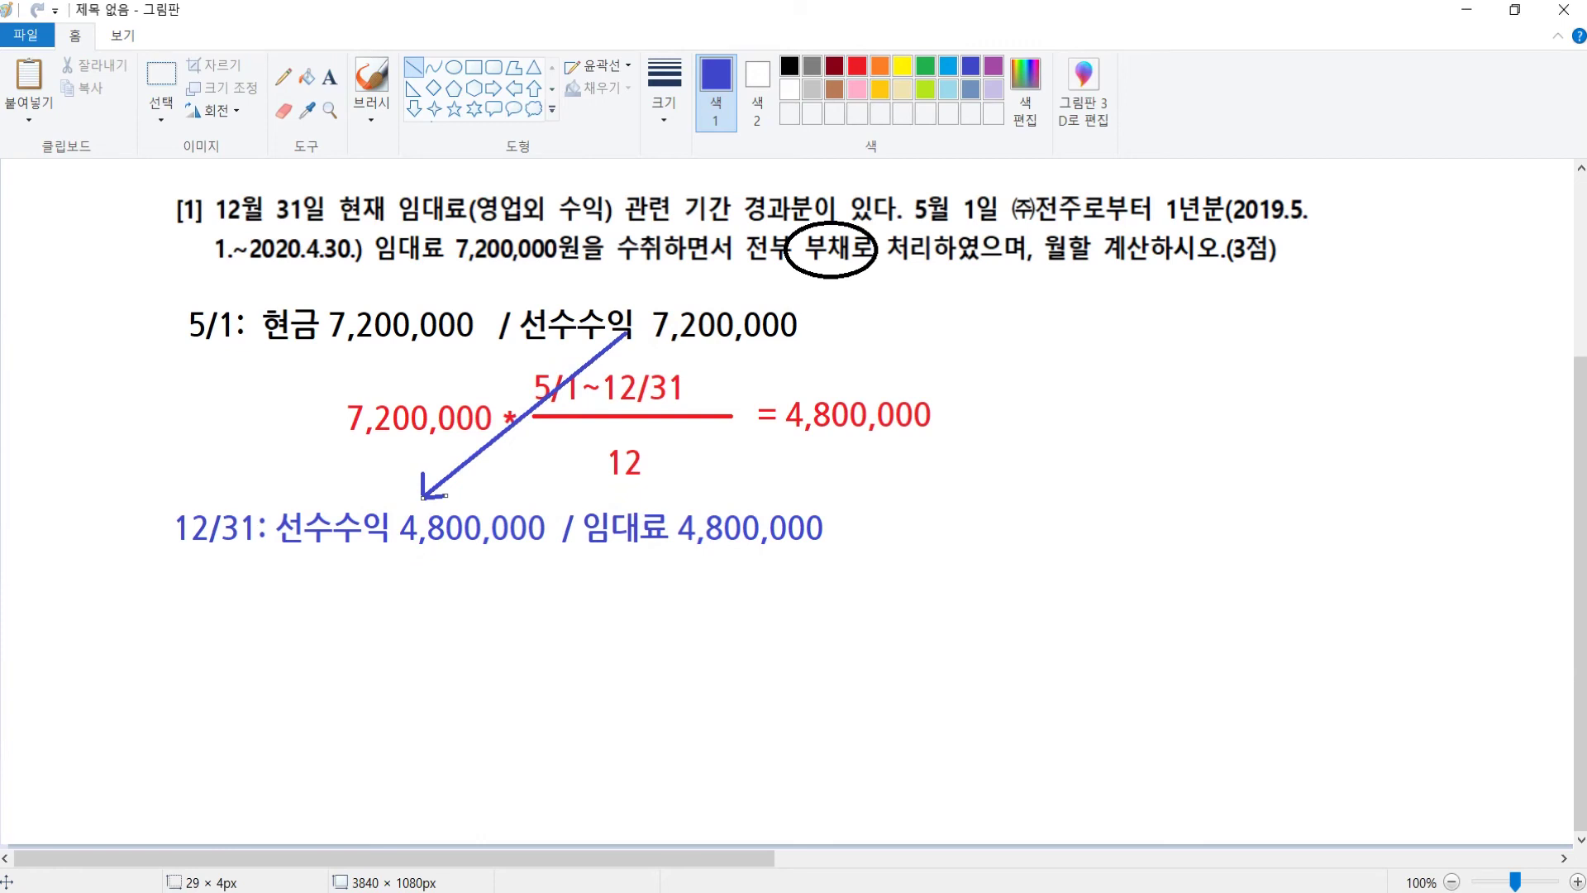
Switch to KcLep's 일반전표입력 and enter a December 31 debit line for 선수수익 (0263) of 4,800,000.
key(alt+Tab)
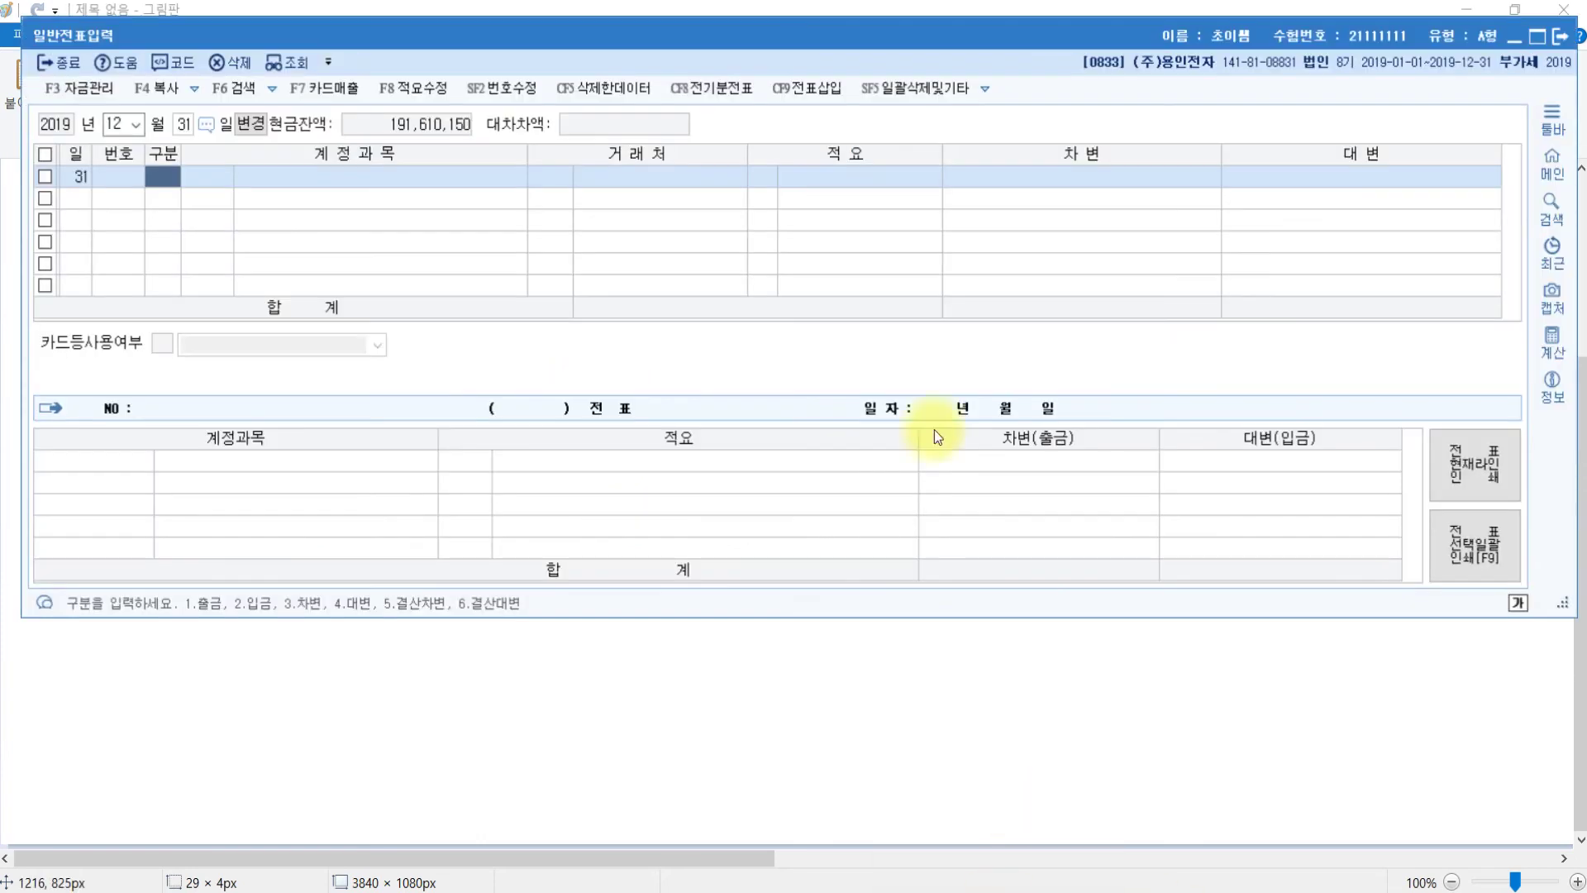
text(3)
text(선수)
key(Return)
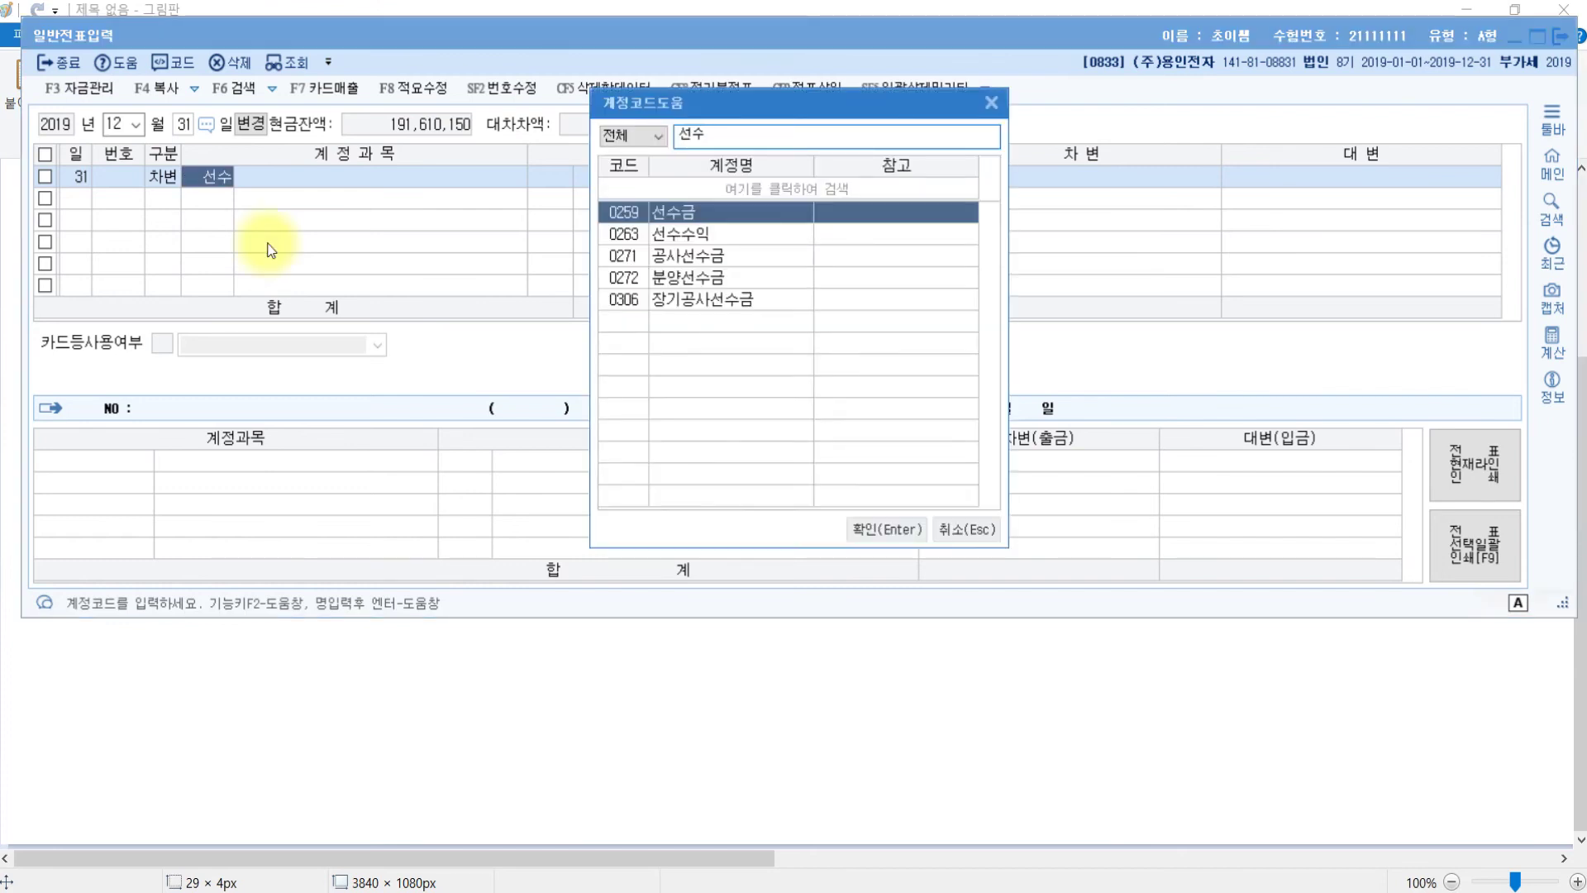
key(Down)
key(Return)
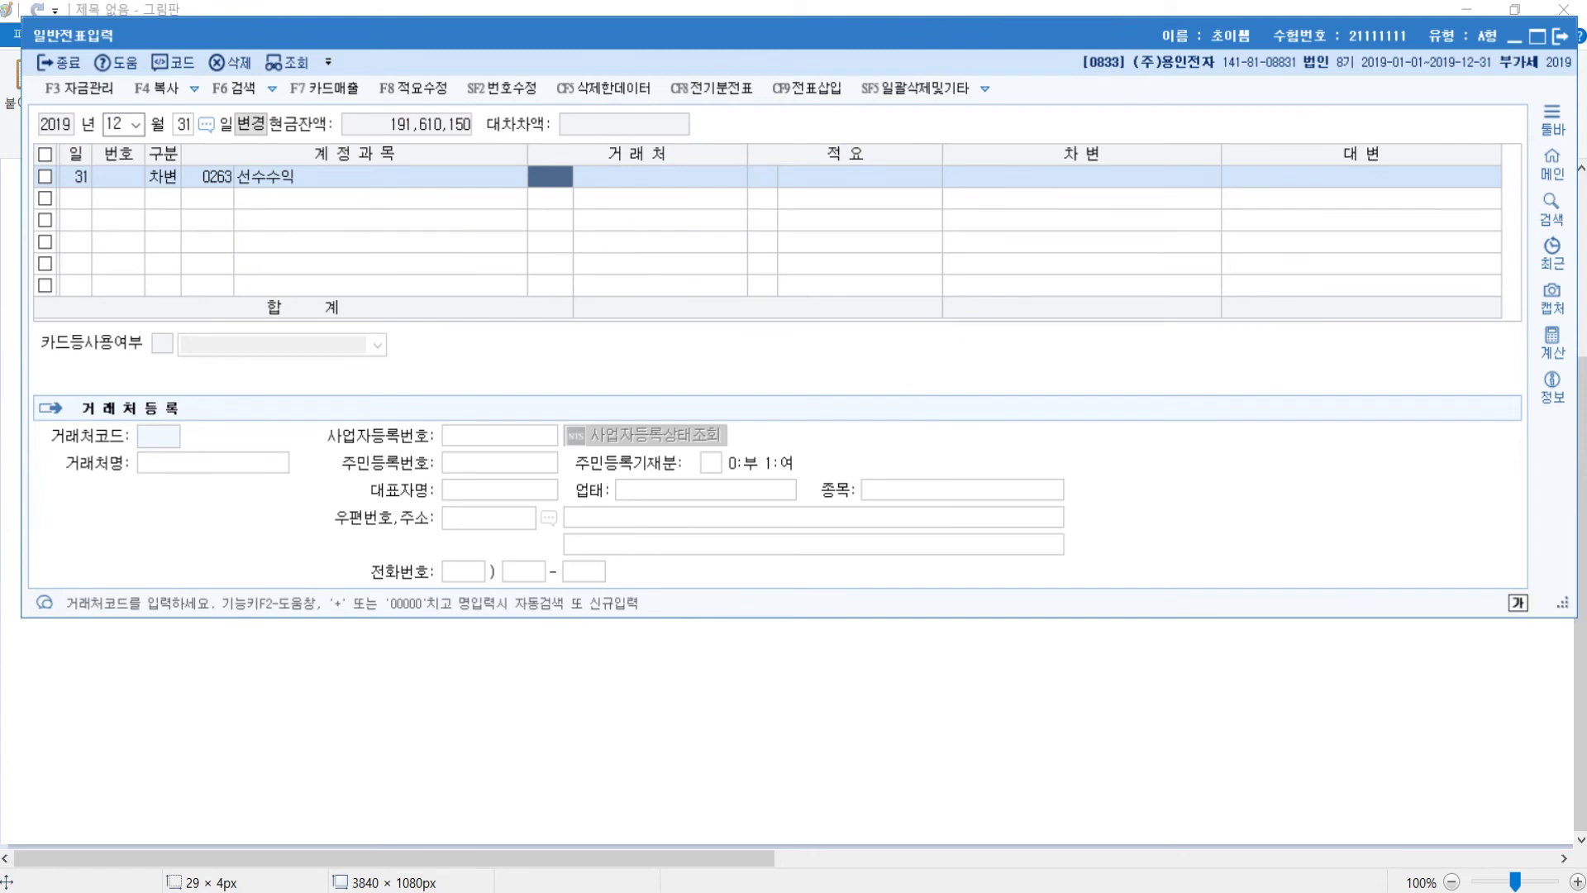
key(Return)
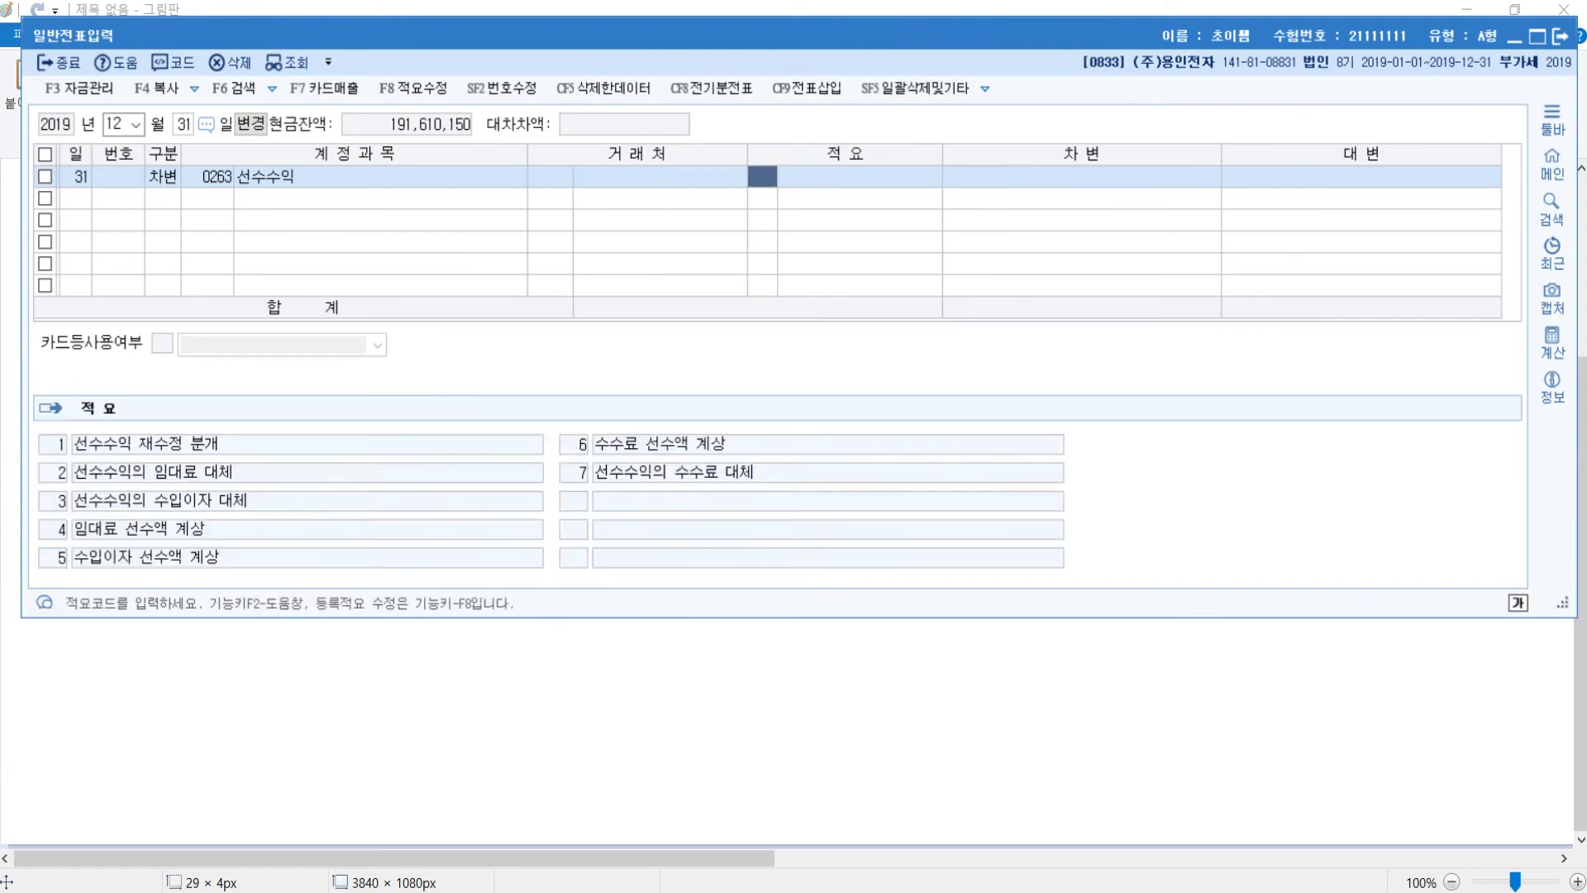
key(Return)
text(4800000)
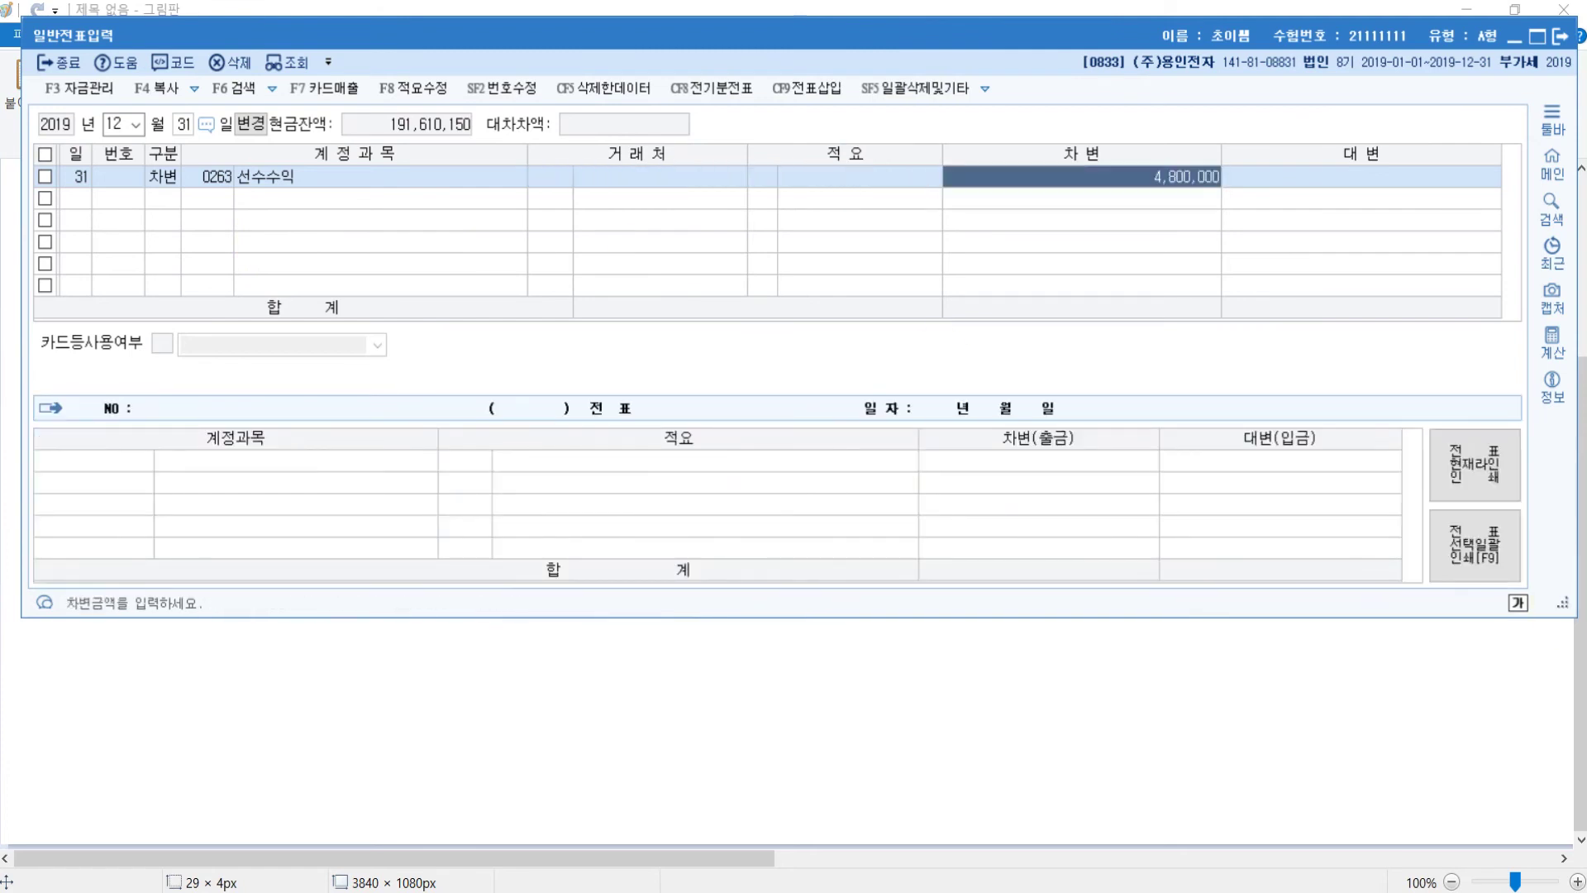
key(Return)
Add the matching credit line for 임대료 (0904) with 4,800,000.
text(4)
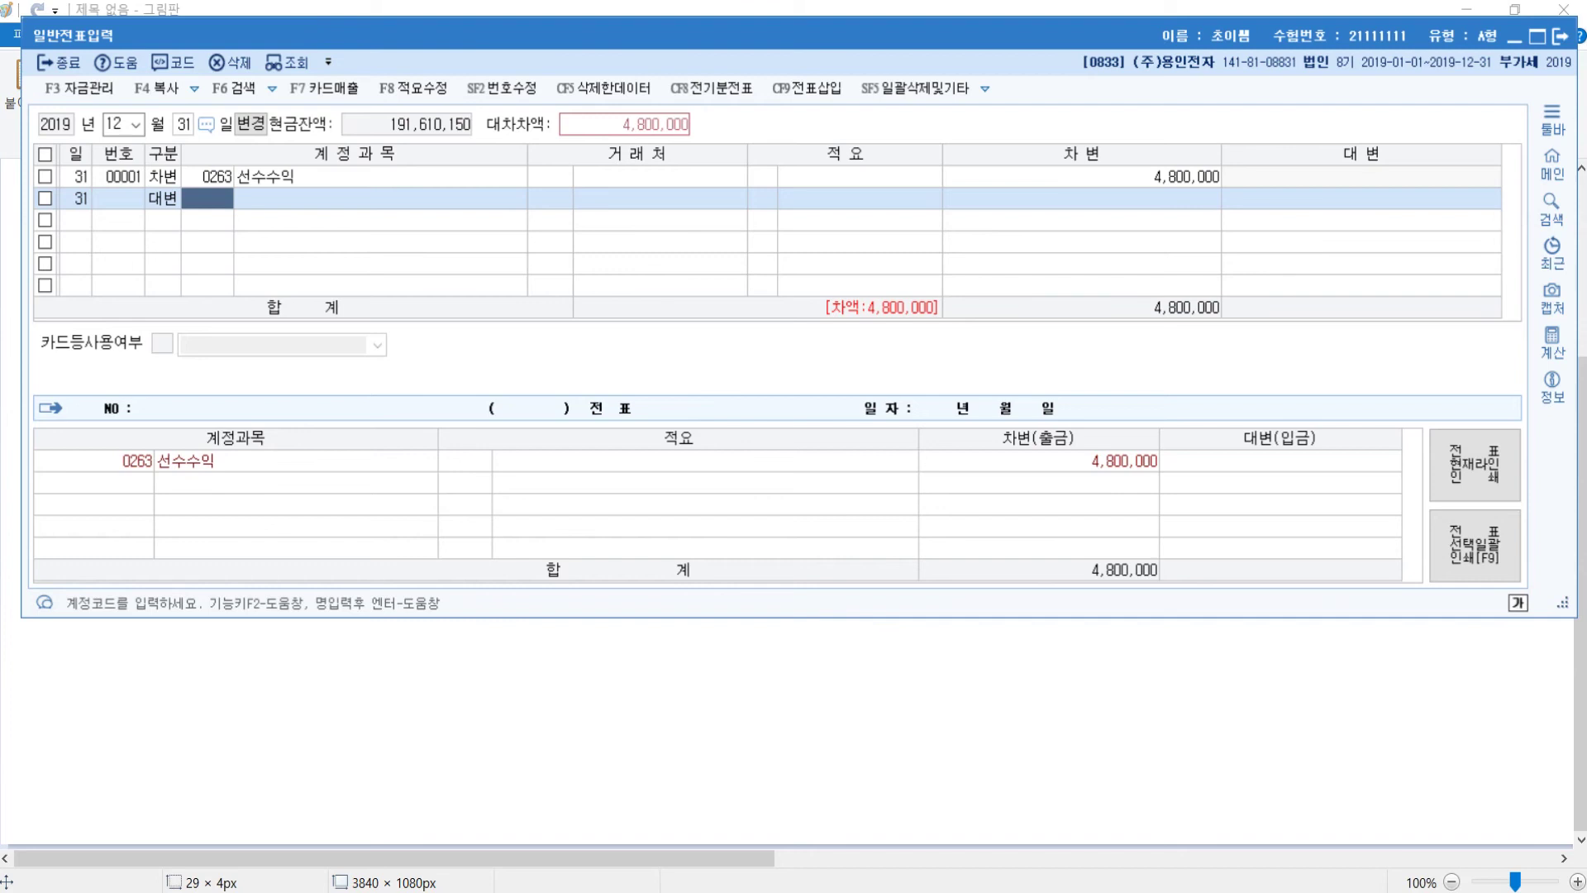
text(0904)
key(Return)
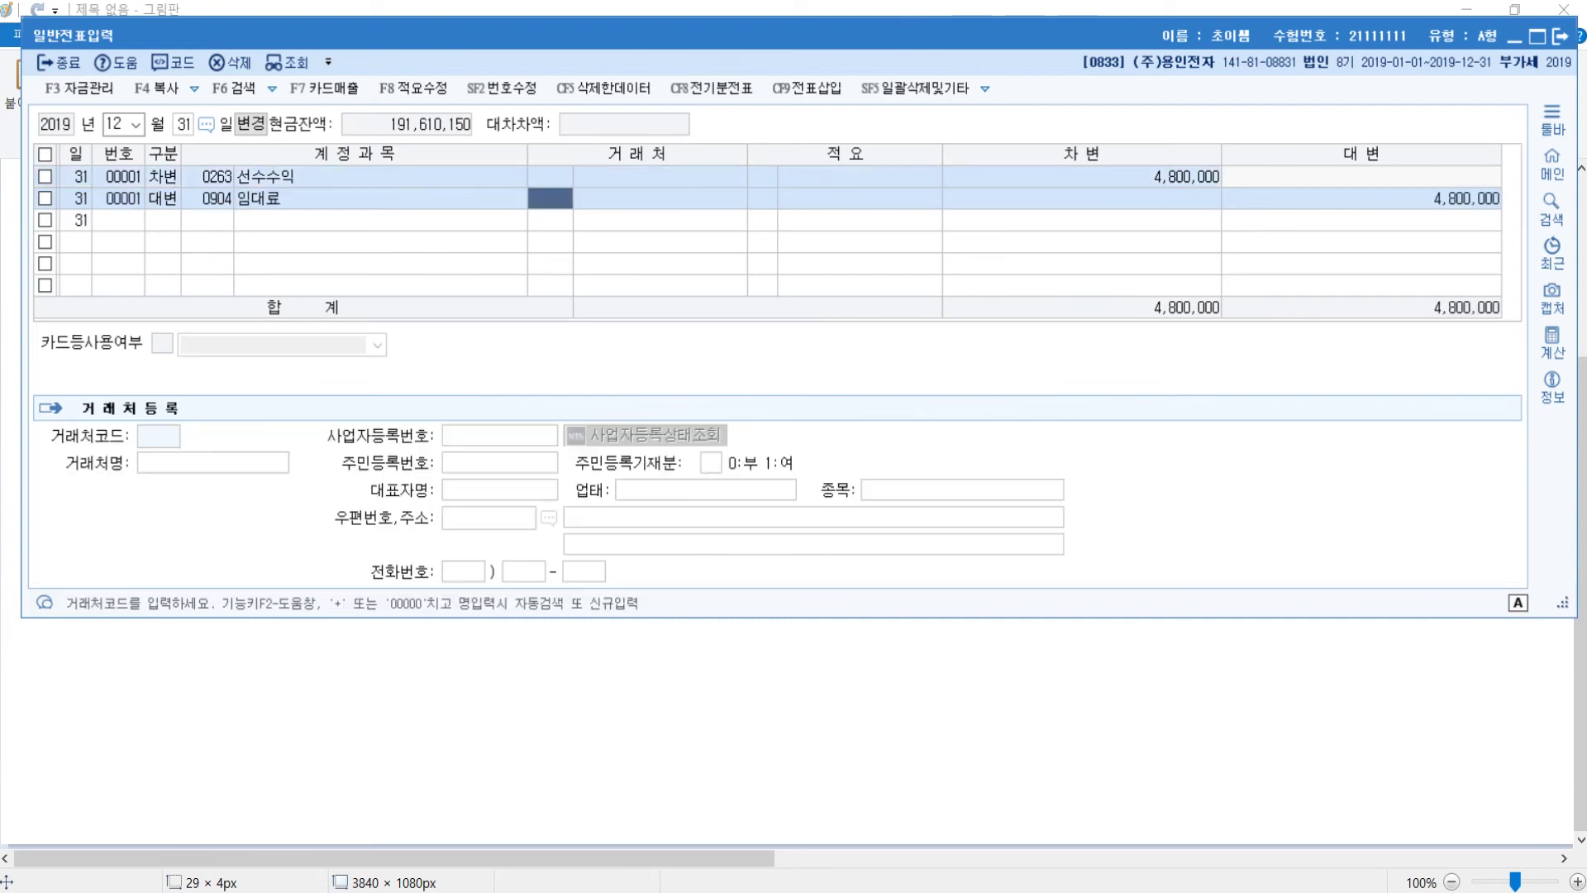
key(Return)
key(Return)
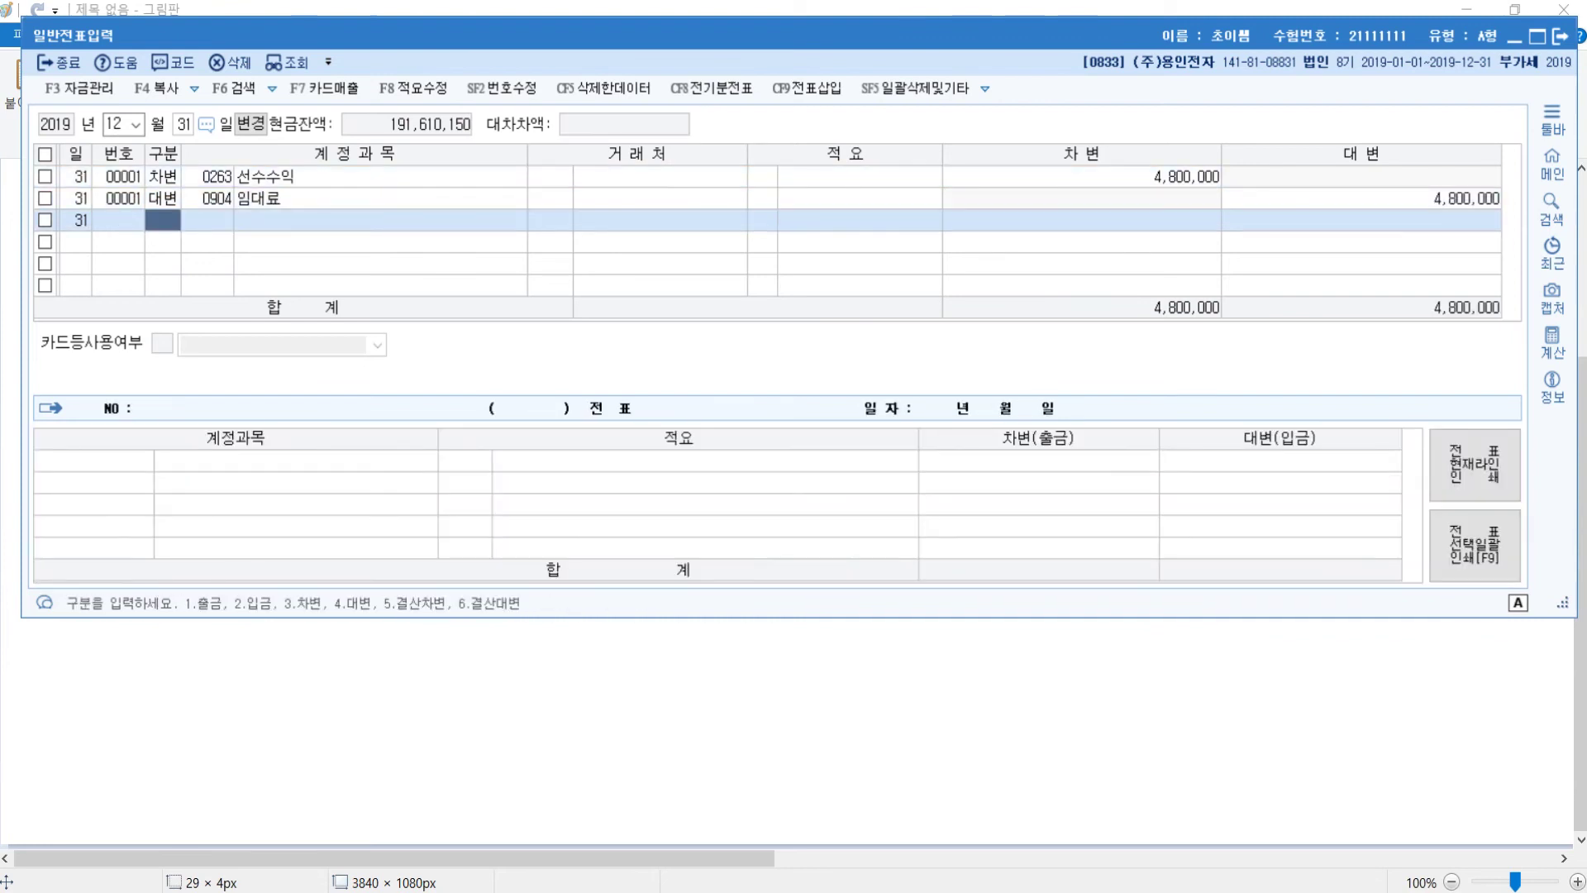
Set the 거래처 of the 선수수익 debit line to (주)전주.
click(214, 175)
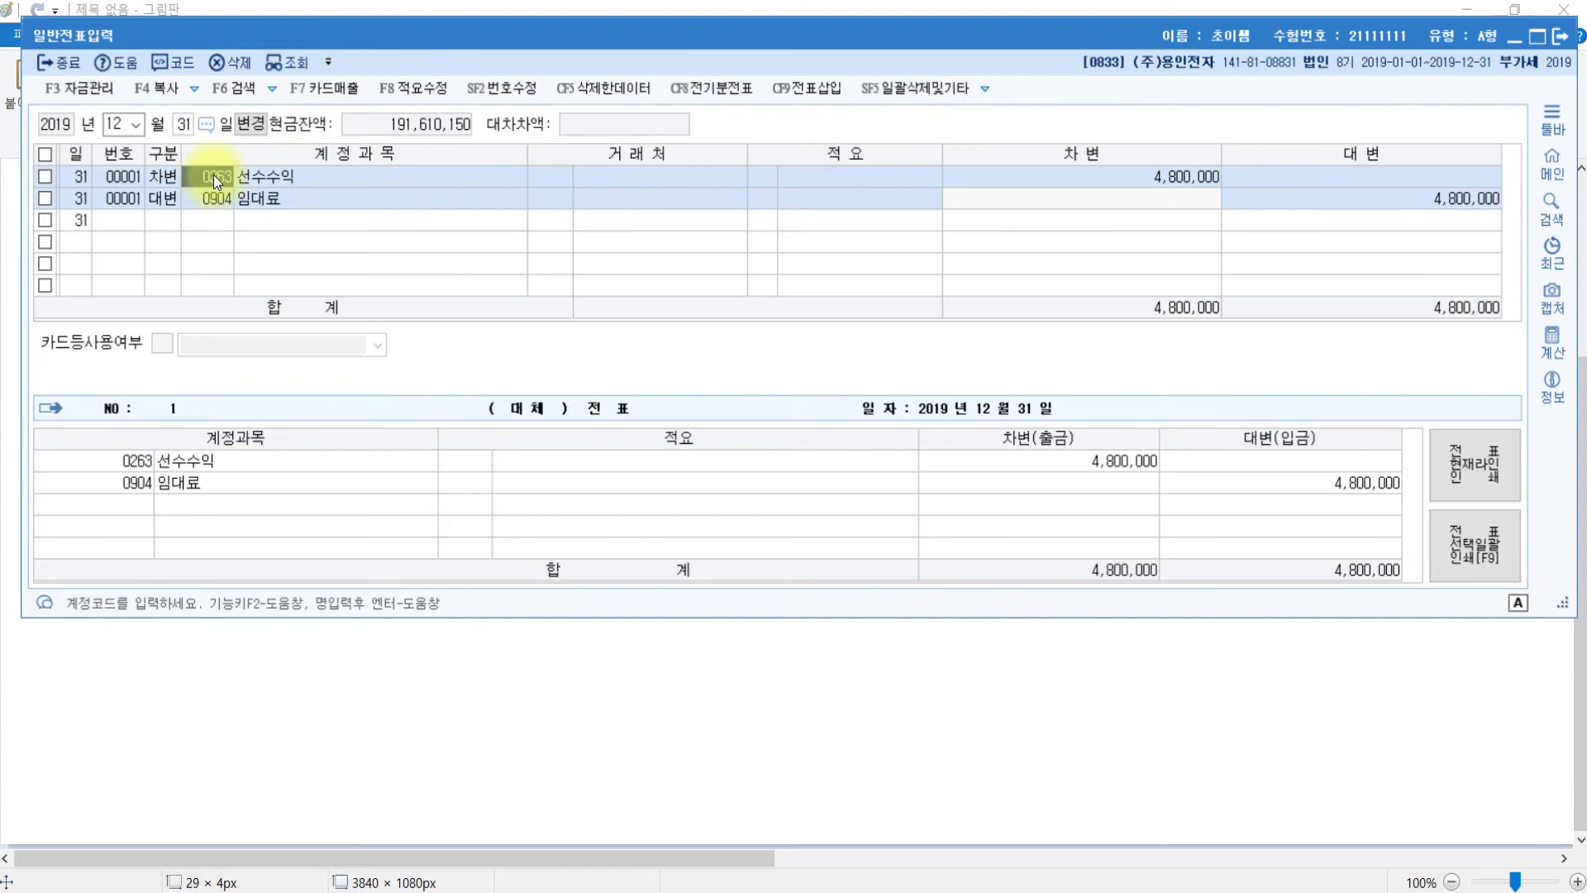
click(543, 177)
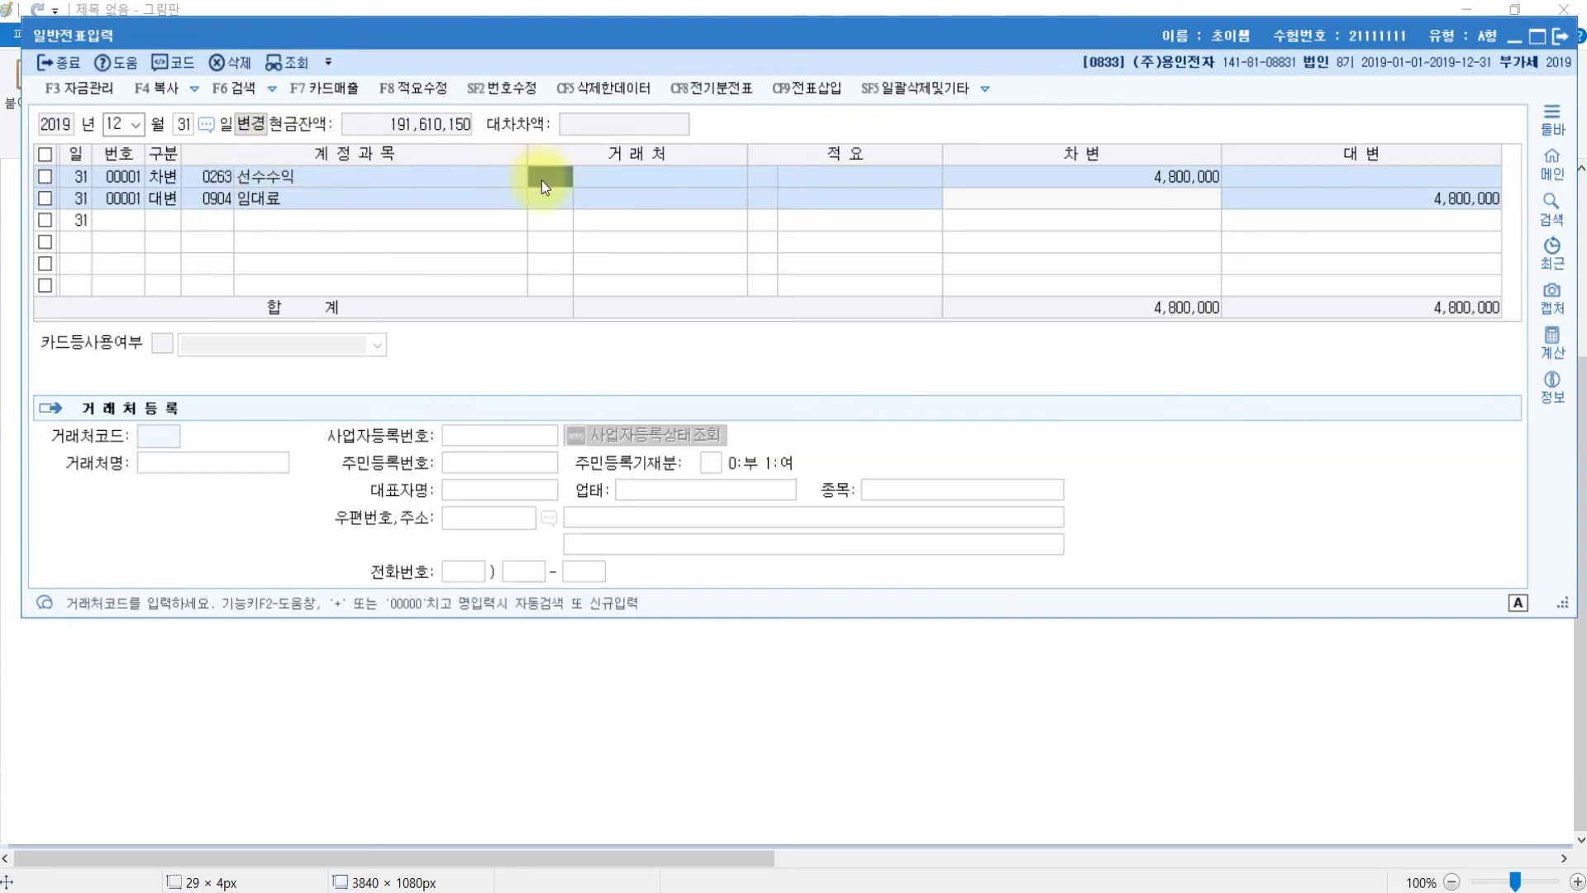
text(전주)
key(Return)
key(Return)
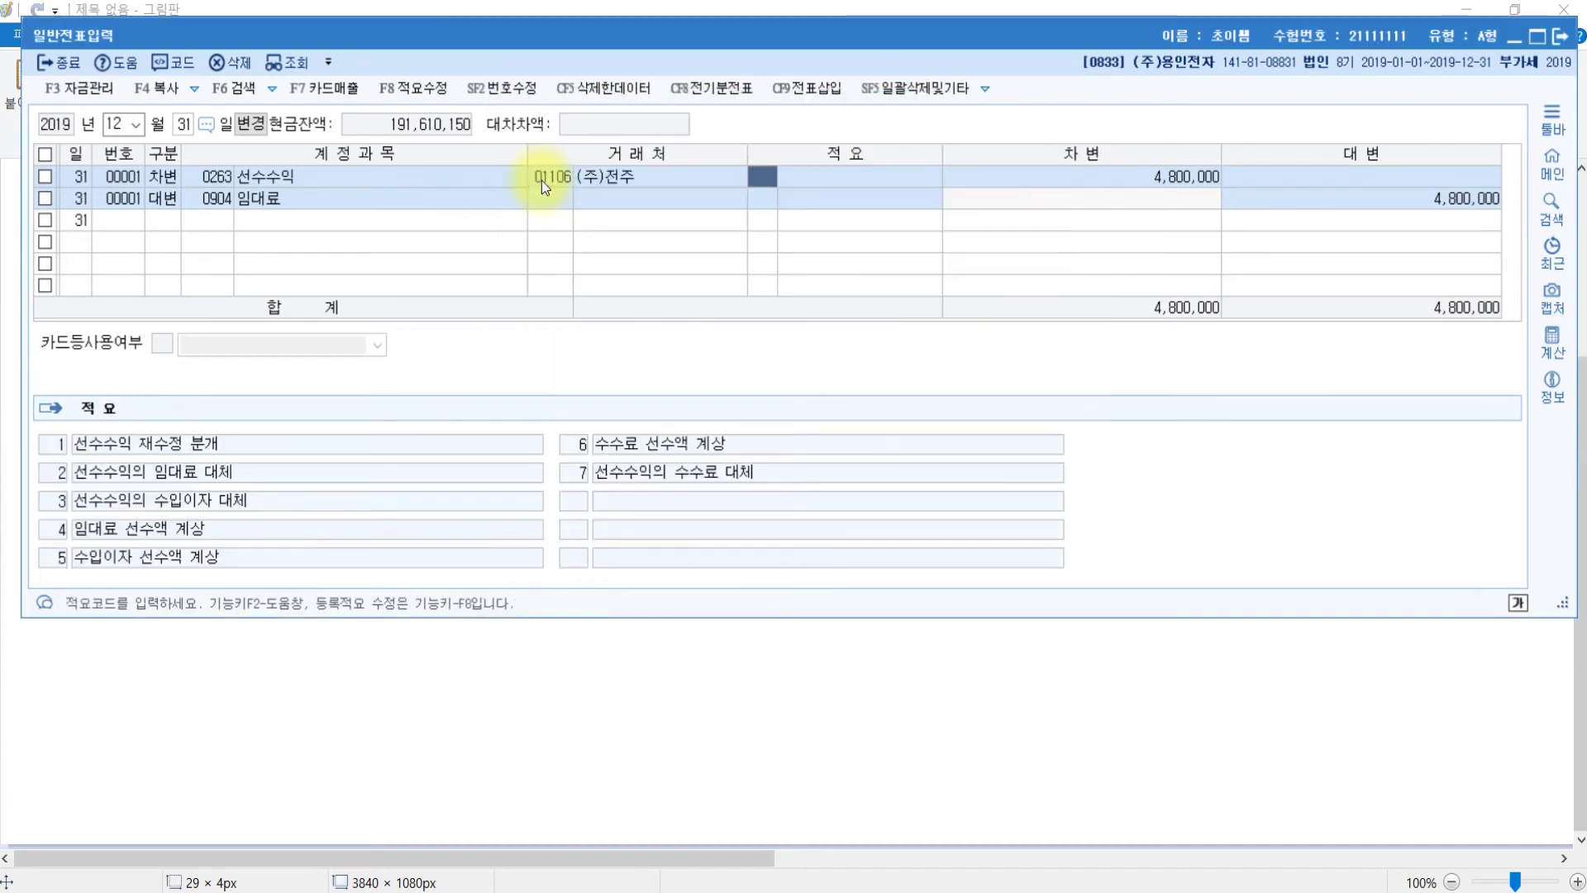
key(Return)
key(Return)
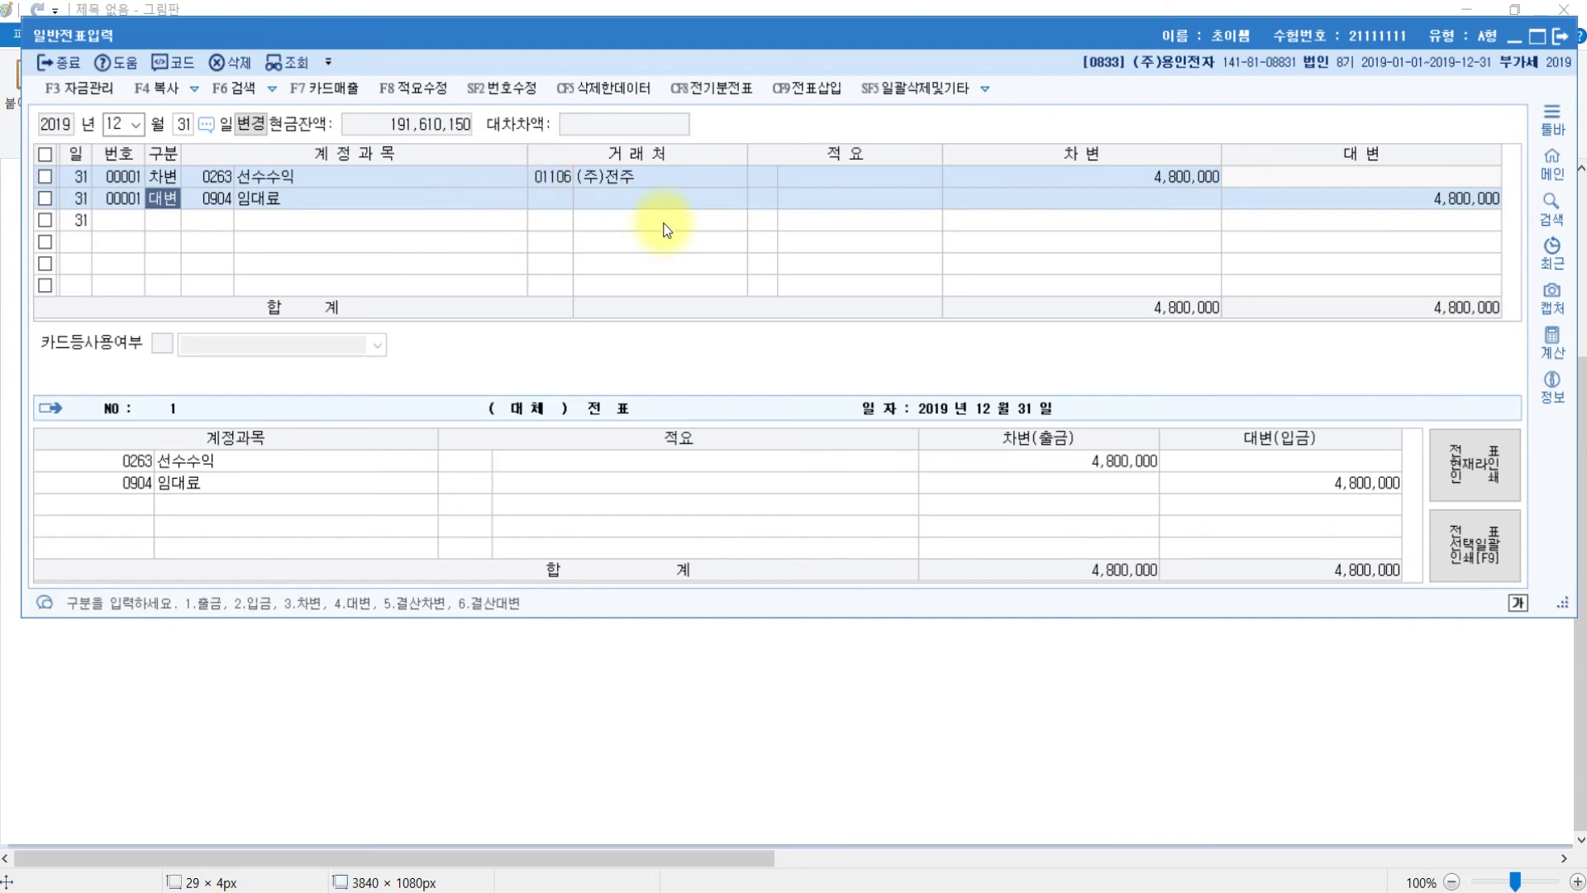
click(1395, 200)
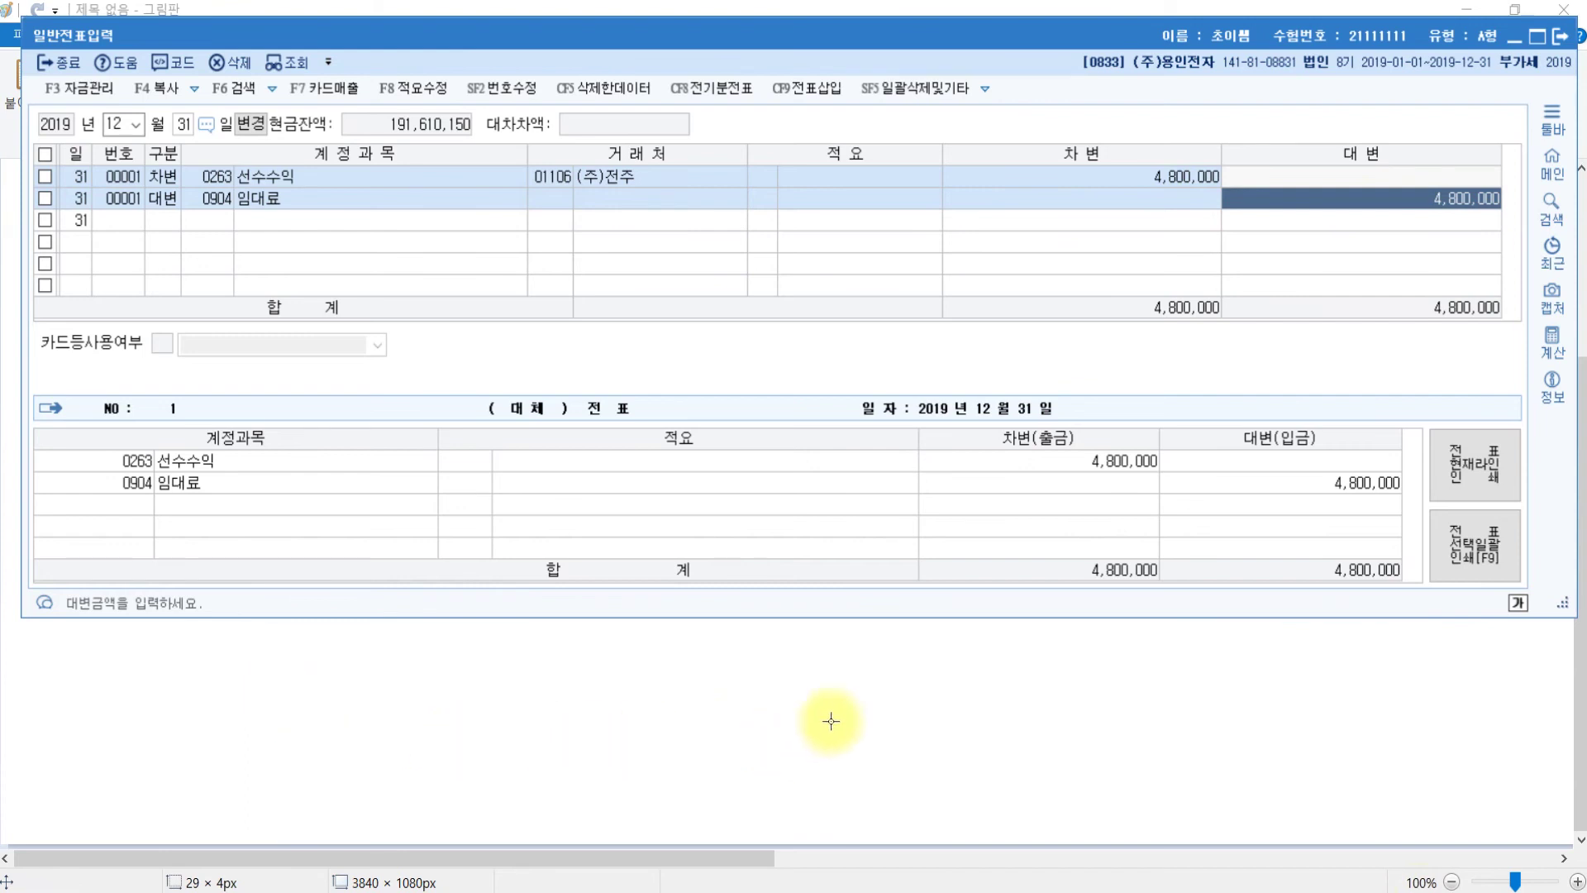
Return to Paint and move the block with both entries, the calculation and the arrow to the left and slightly down.
click(913, 688)
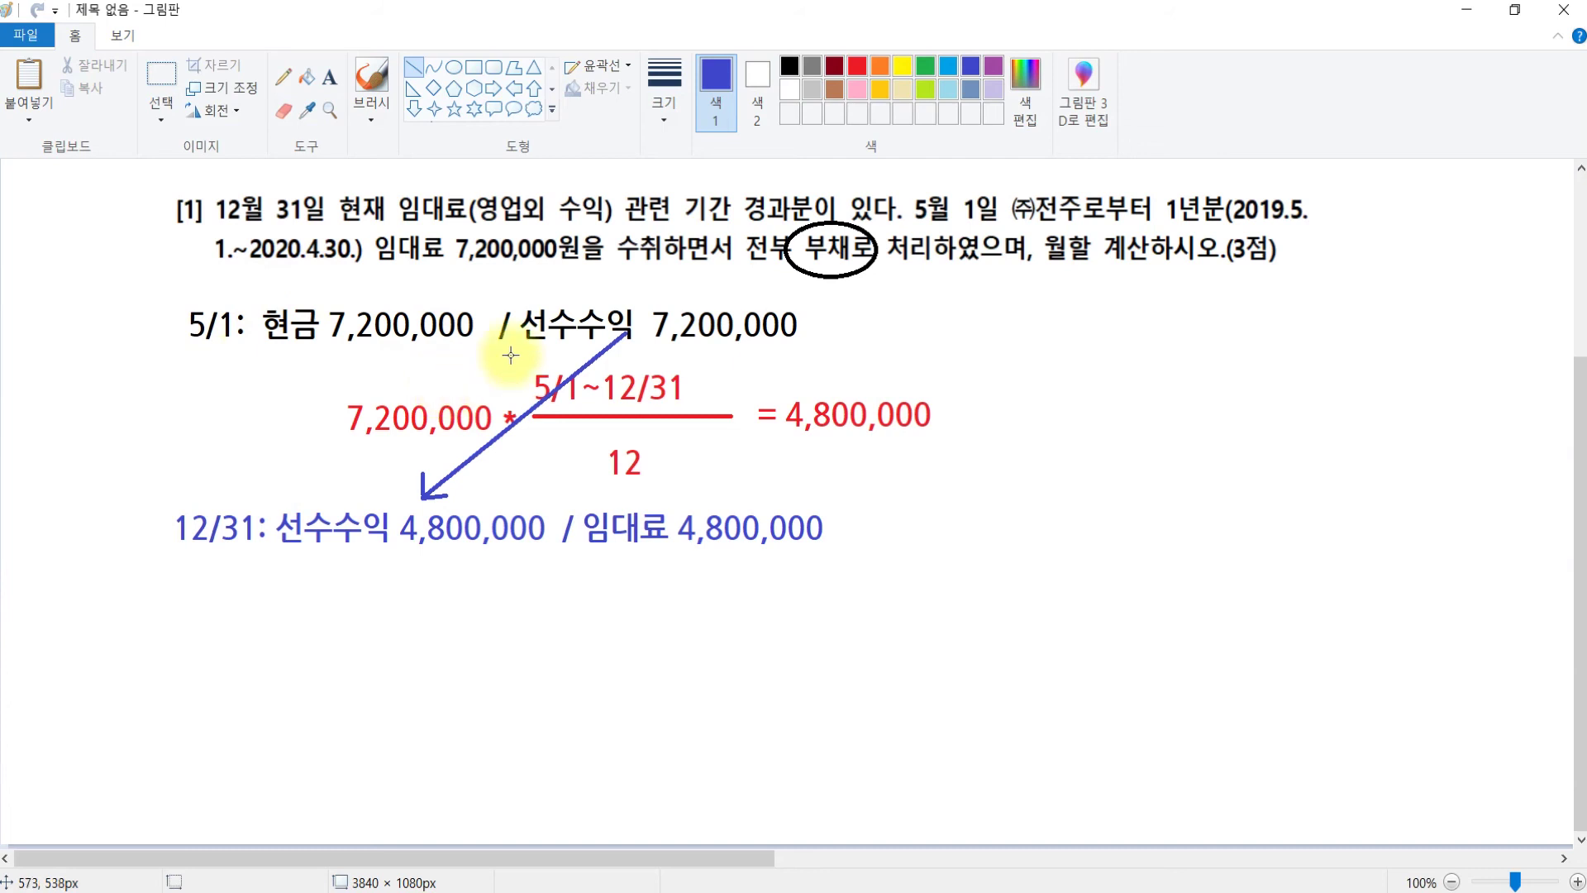
click(161, 78)
mouse_move(171, 291)
mouse_down()
mouse_move(449, 612)
mouse_move(932, 681)
mouse_move(954, 613)
mouse_up()
drag(858, 543, 717, 564)
click(1083, 603)
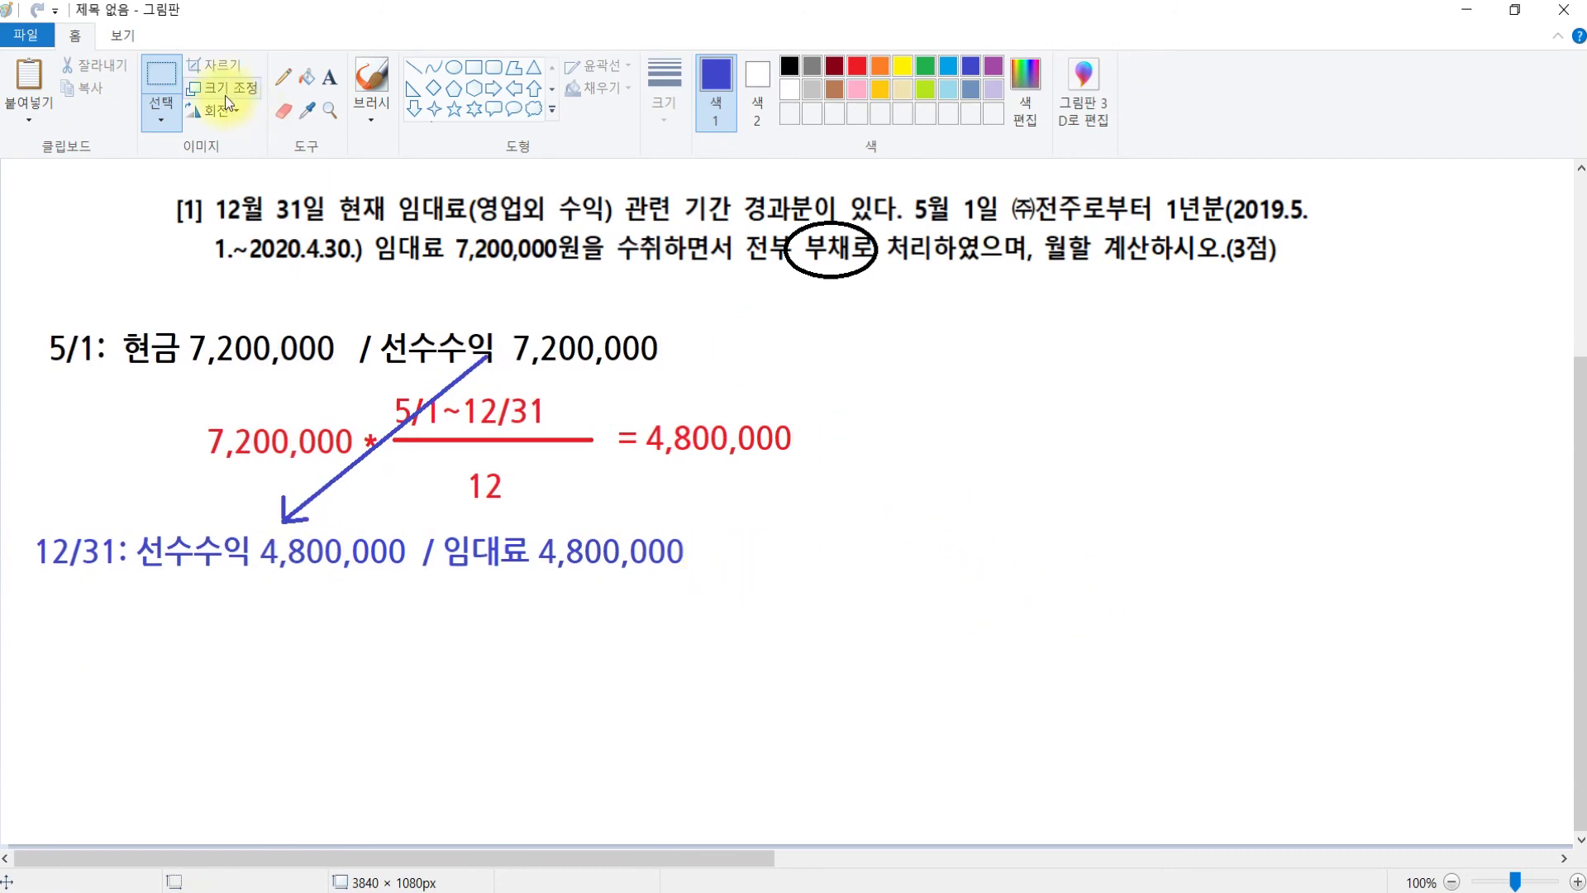
Add a blue text note on the canvas beside the existing May 1 entry, starting with "5/1: 현금 7,200,000 /".
drag(34, 320, 679, 378)
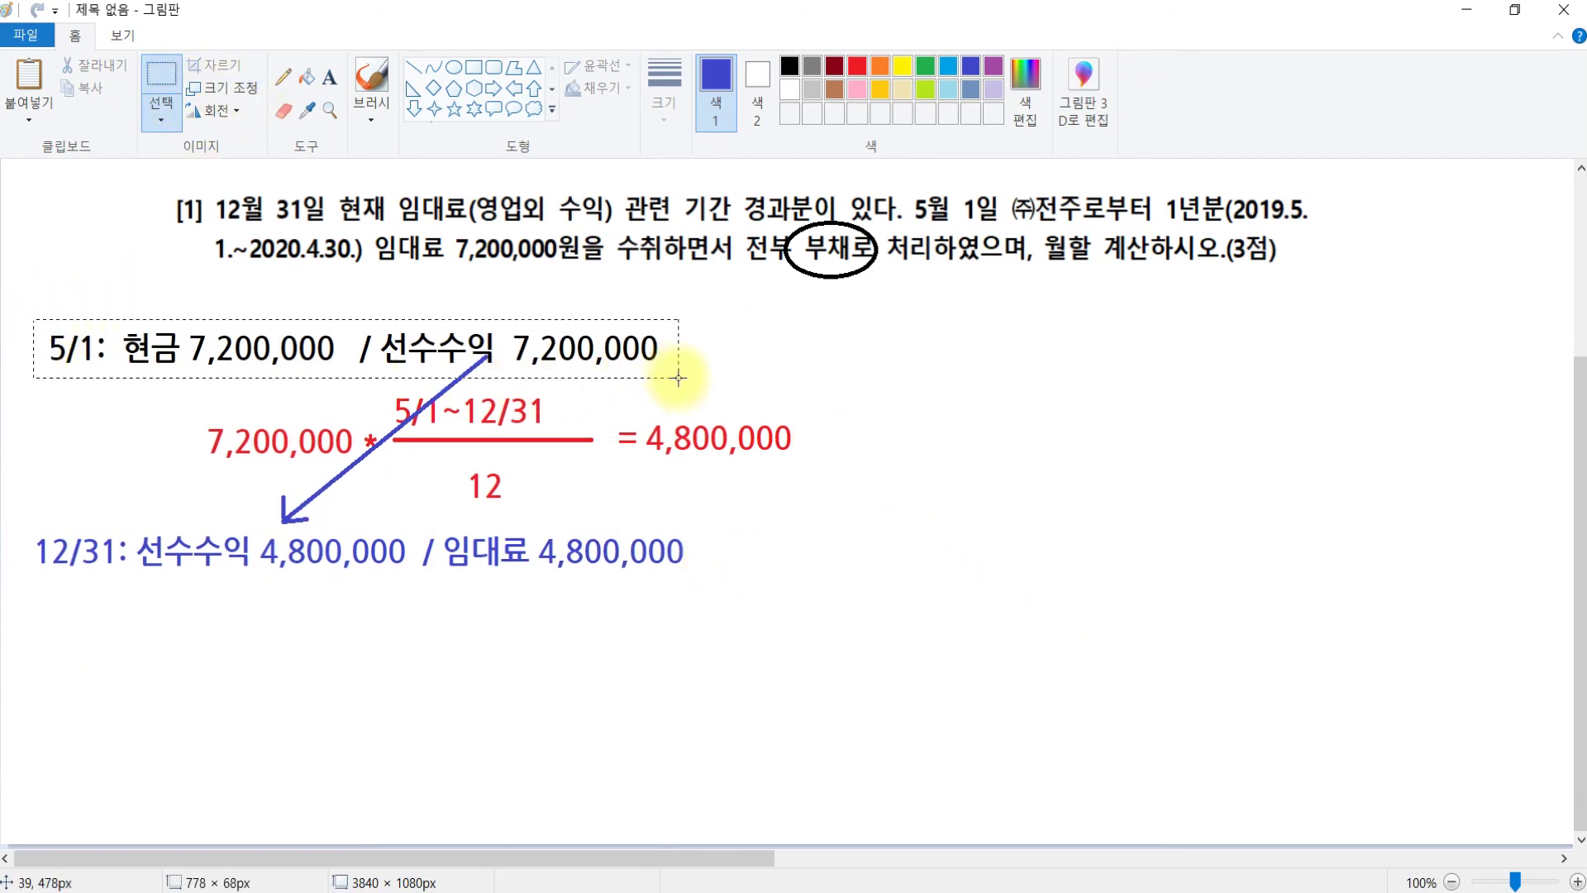
click(891, 358)
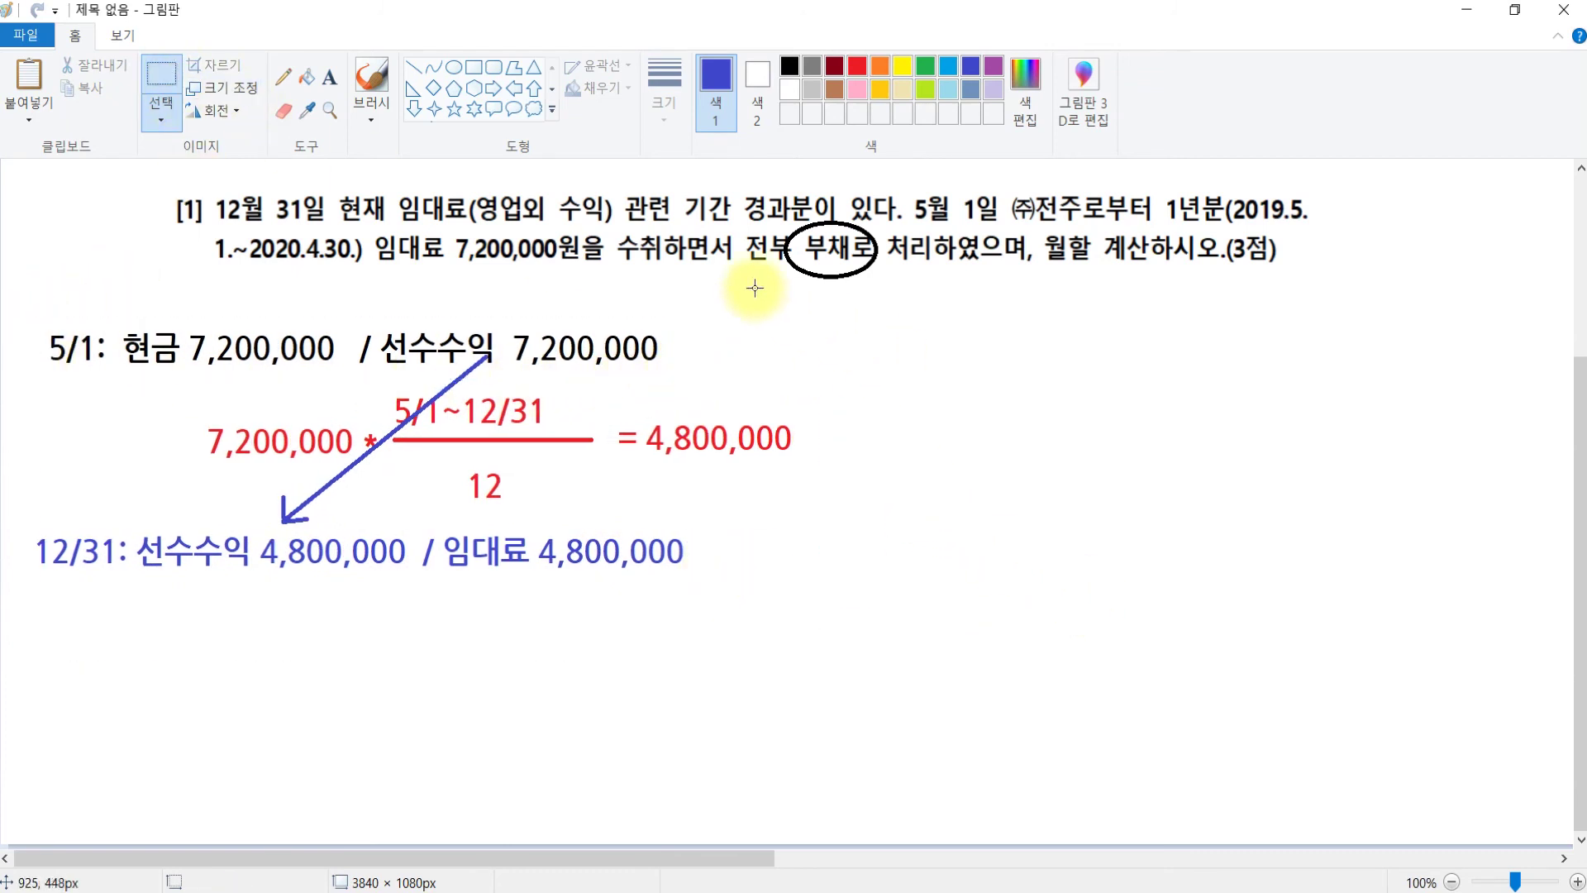
click(328, 78)
click(851, 315)
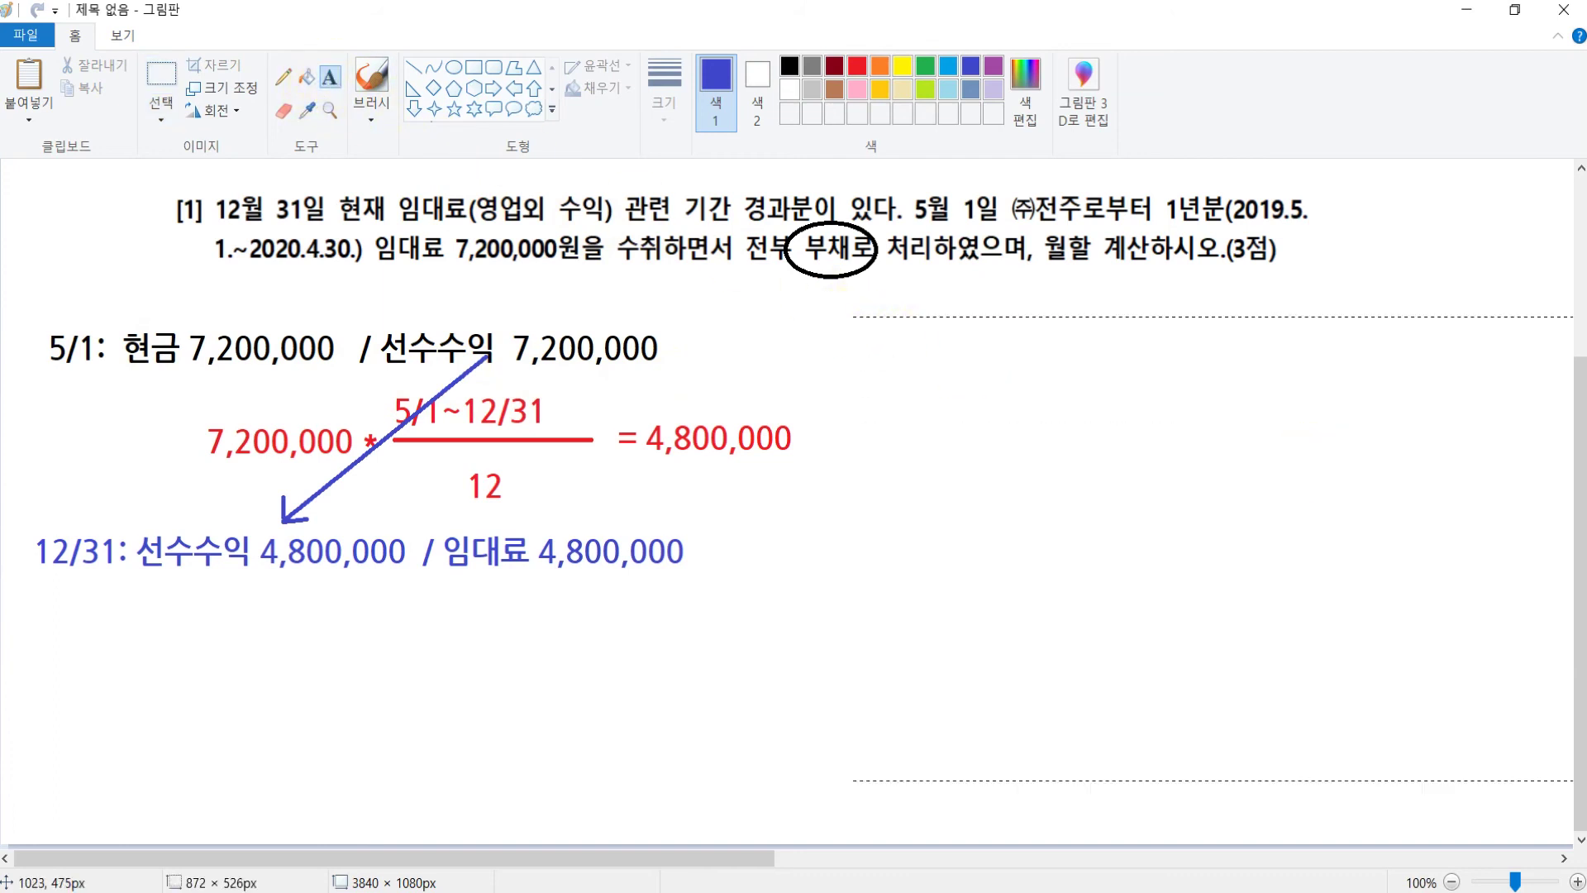
drag(856, 725, 850, 837)
text(5/1: 현금)
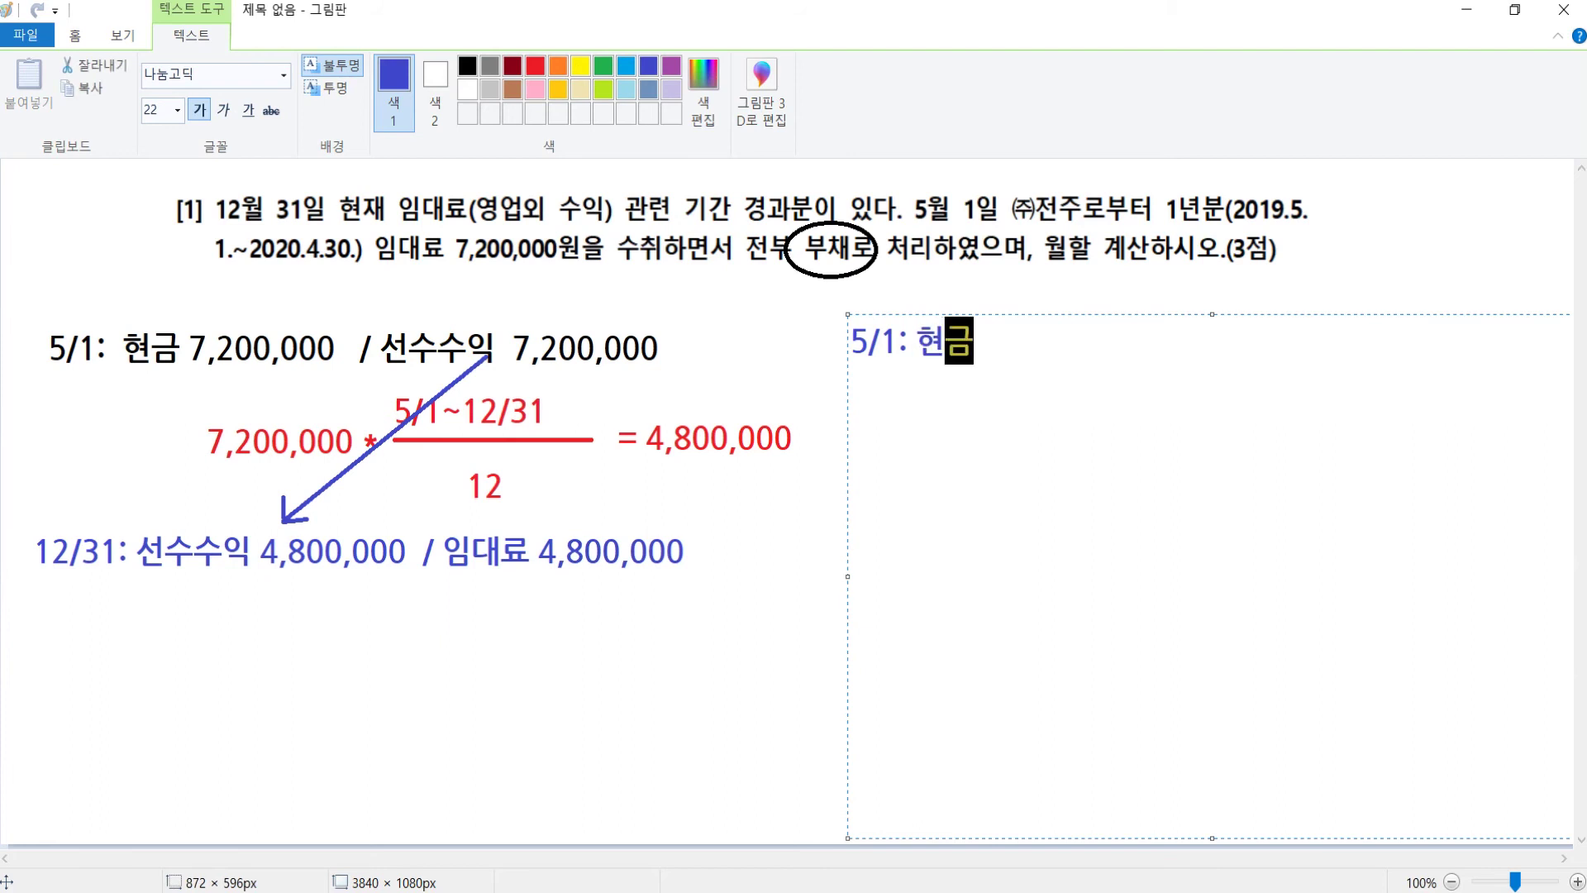
text(7,20)
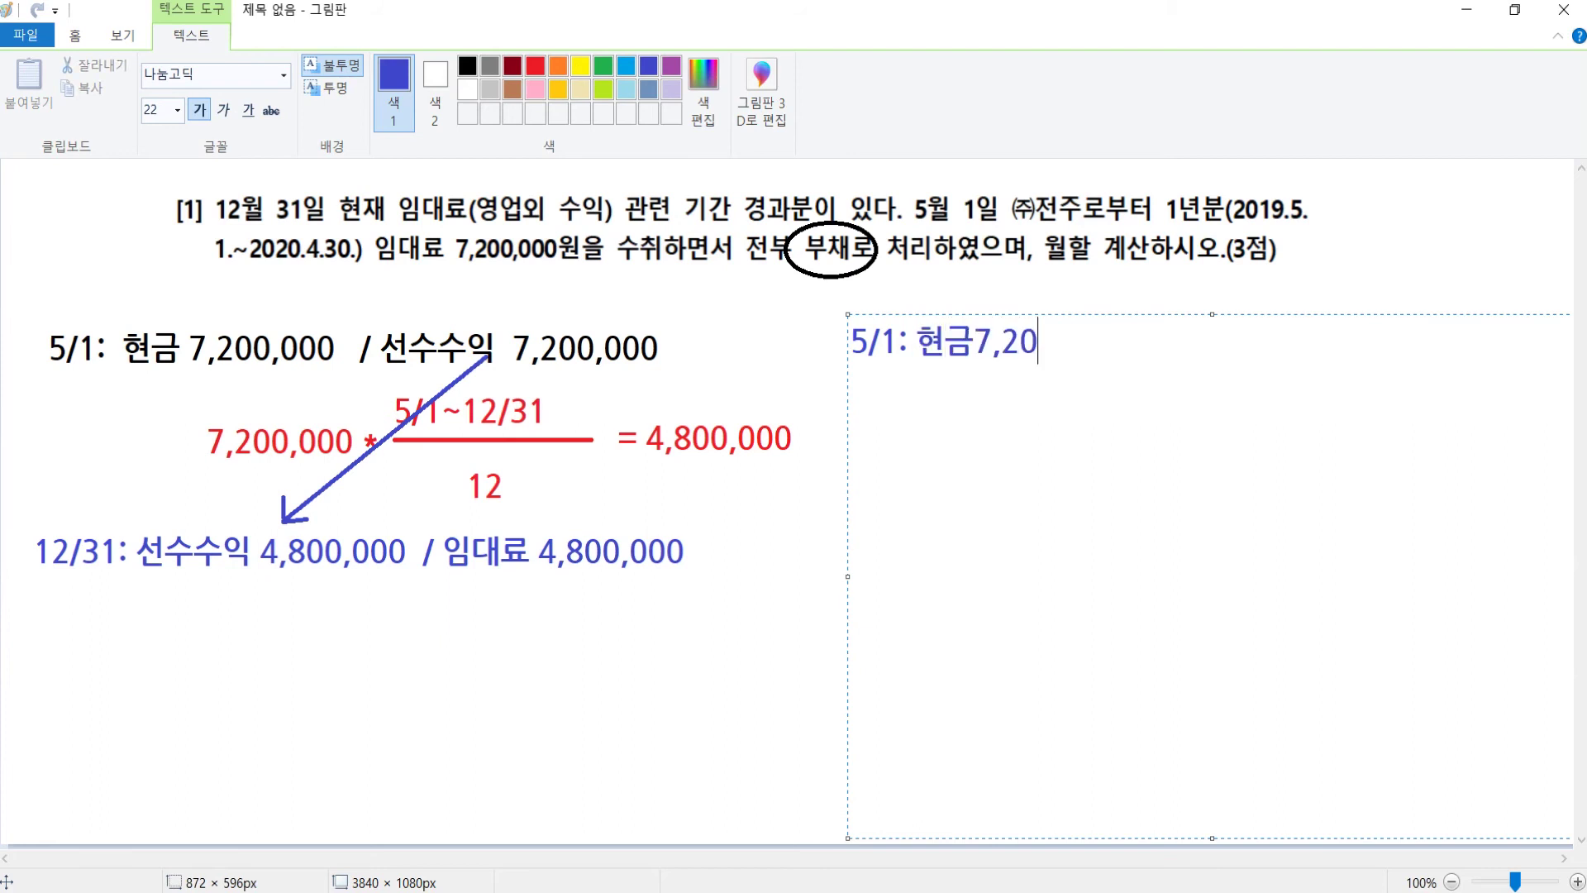
text(0,000 / )
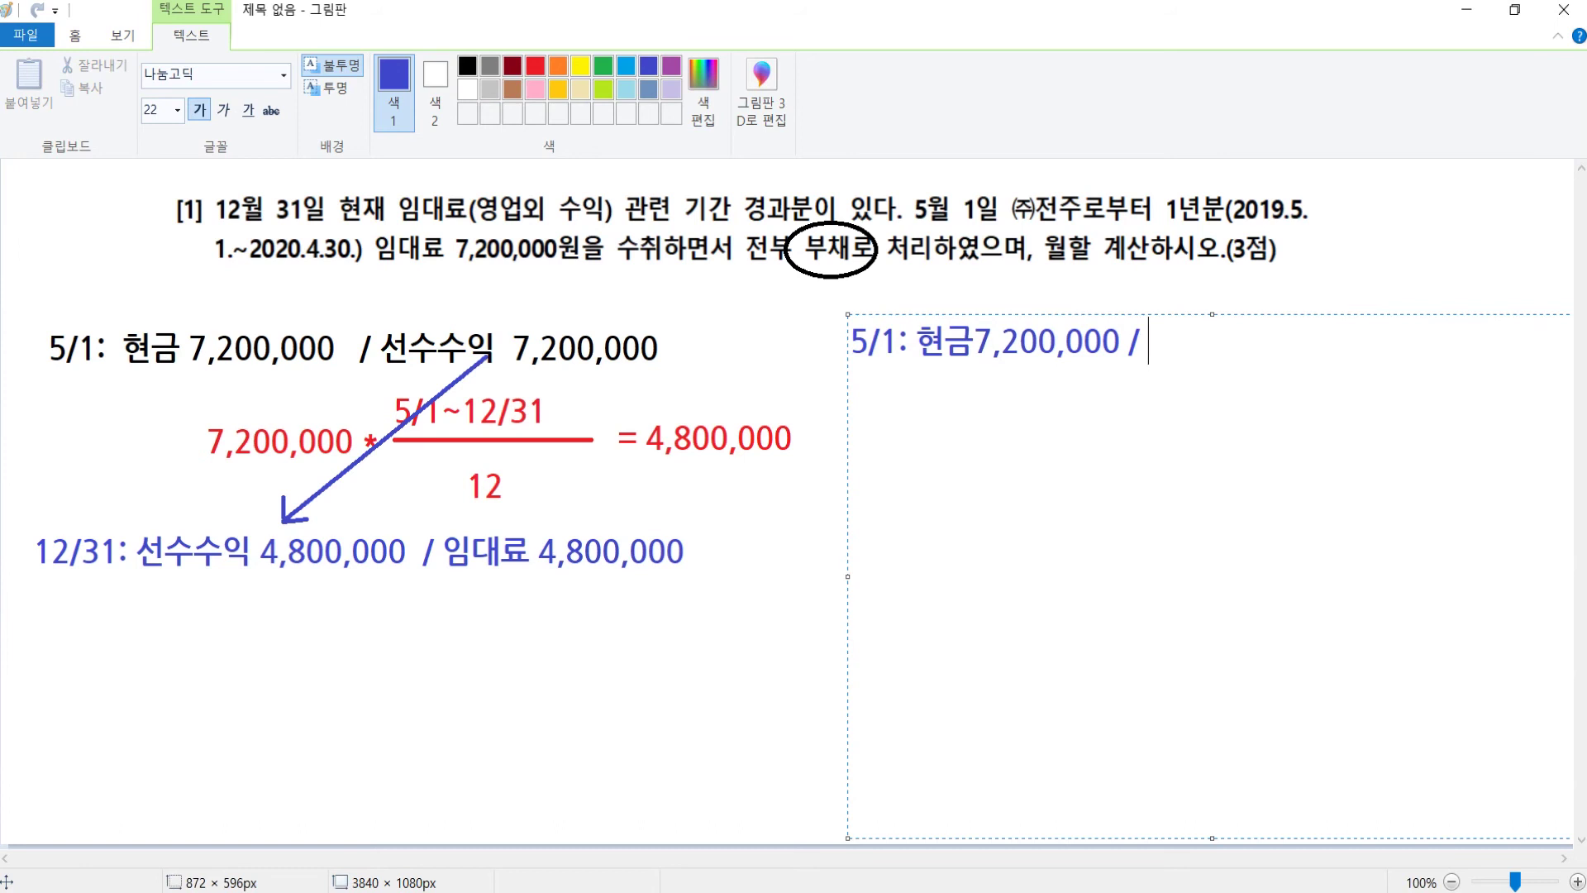
Complete the new May 1 entry with the credit "임대료 7,200,000" and widen the spacing before both amounts.
text(ㅇ미)
key(BackSpace)
key(BackSpace)
key(BackSpace)
text(임대료 )
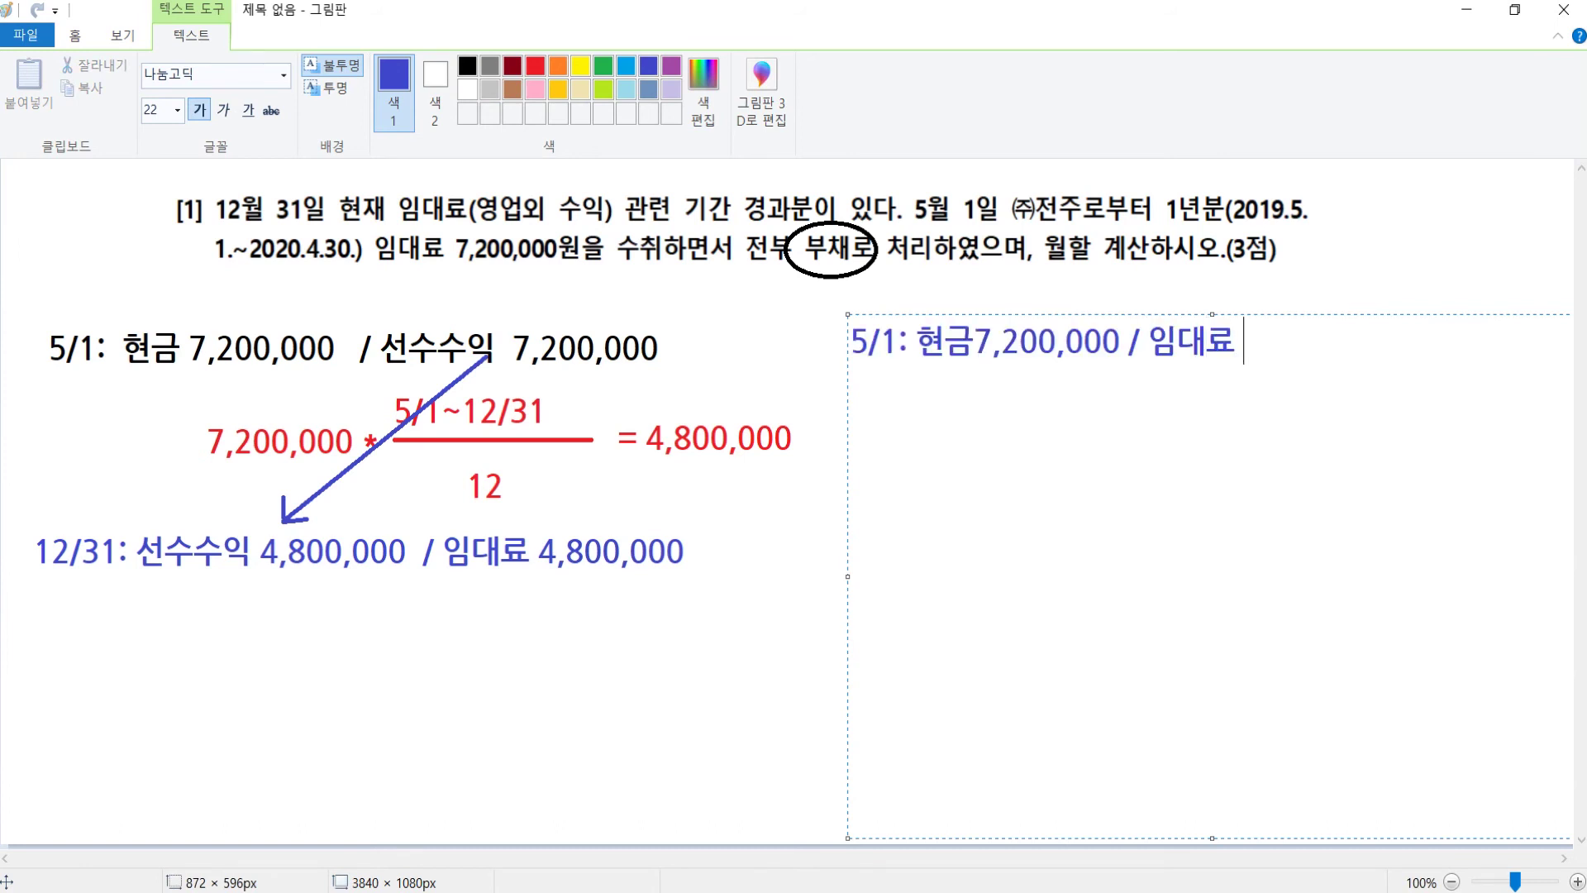
text(7,200,000)
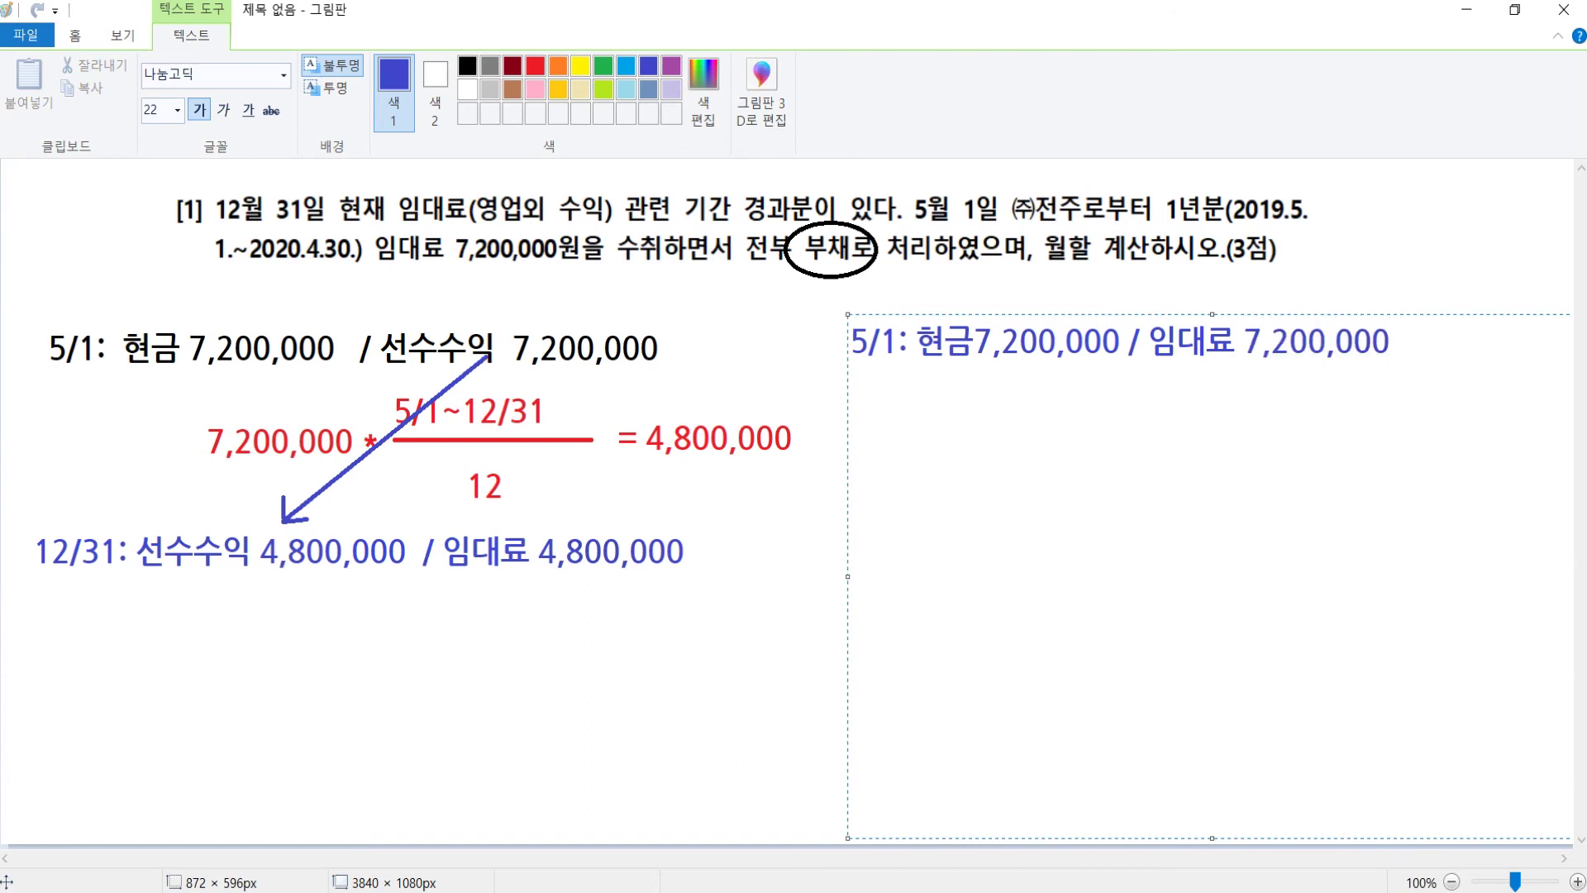
click(974, 343)
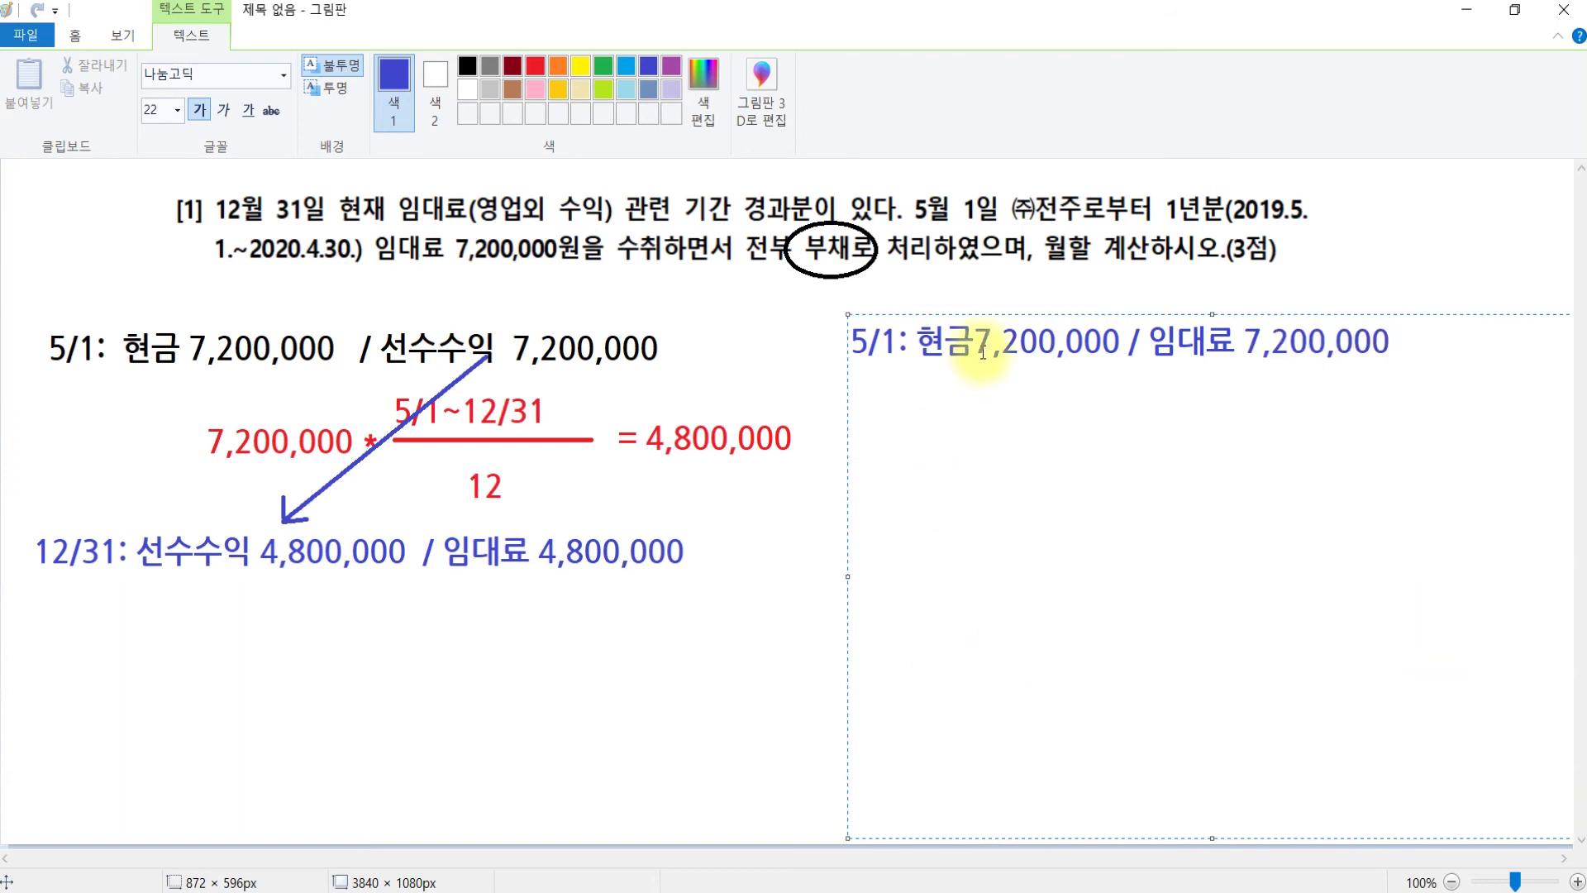
click(1262, 346)
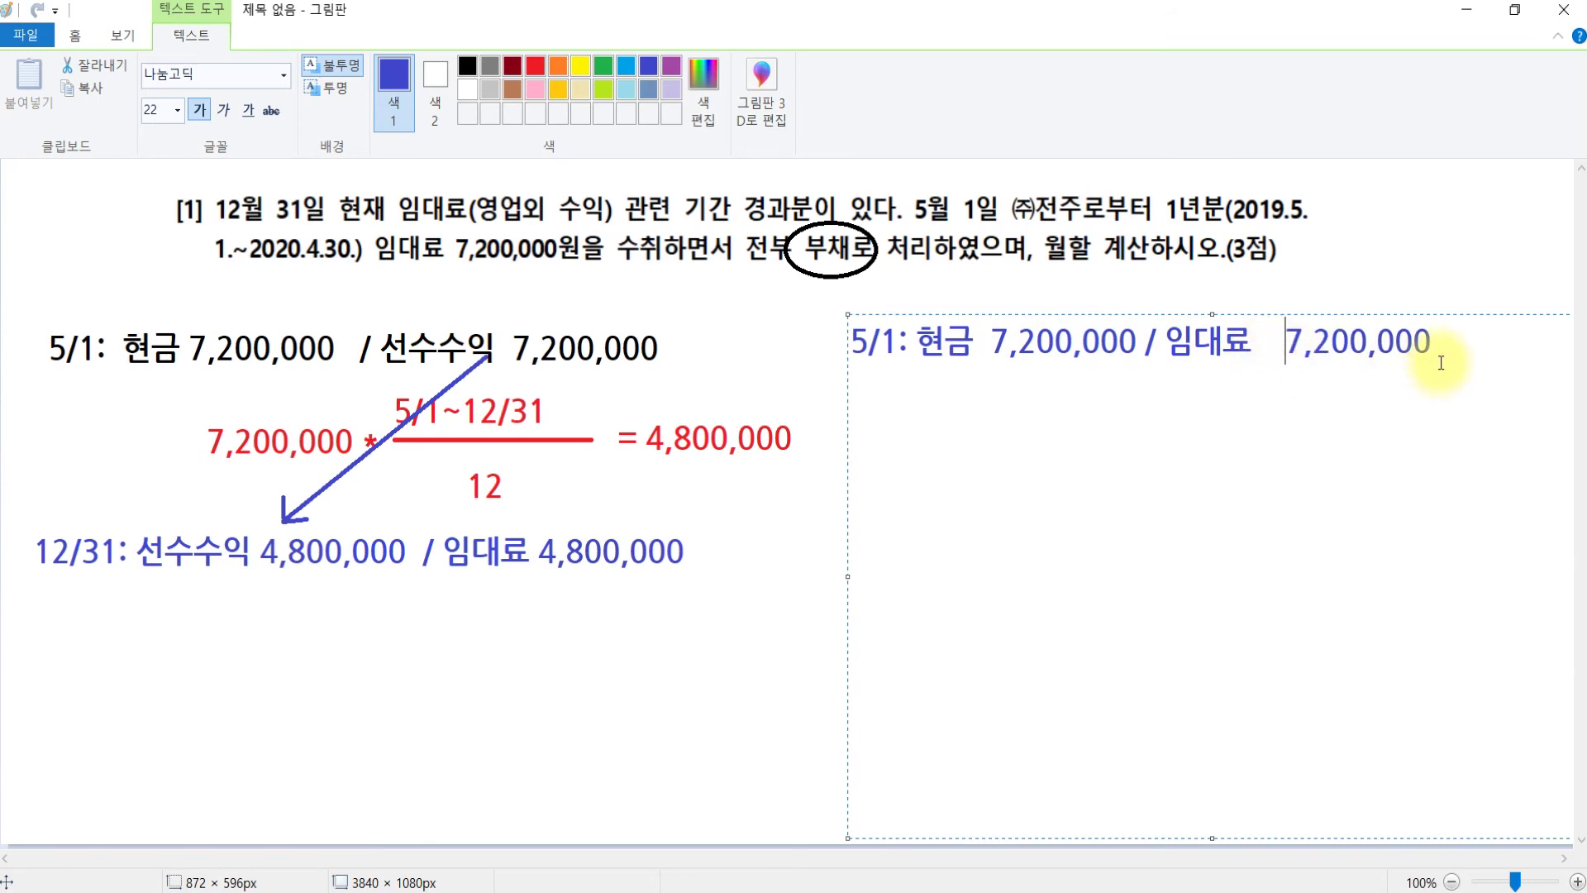
click(1416, 239)
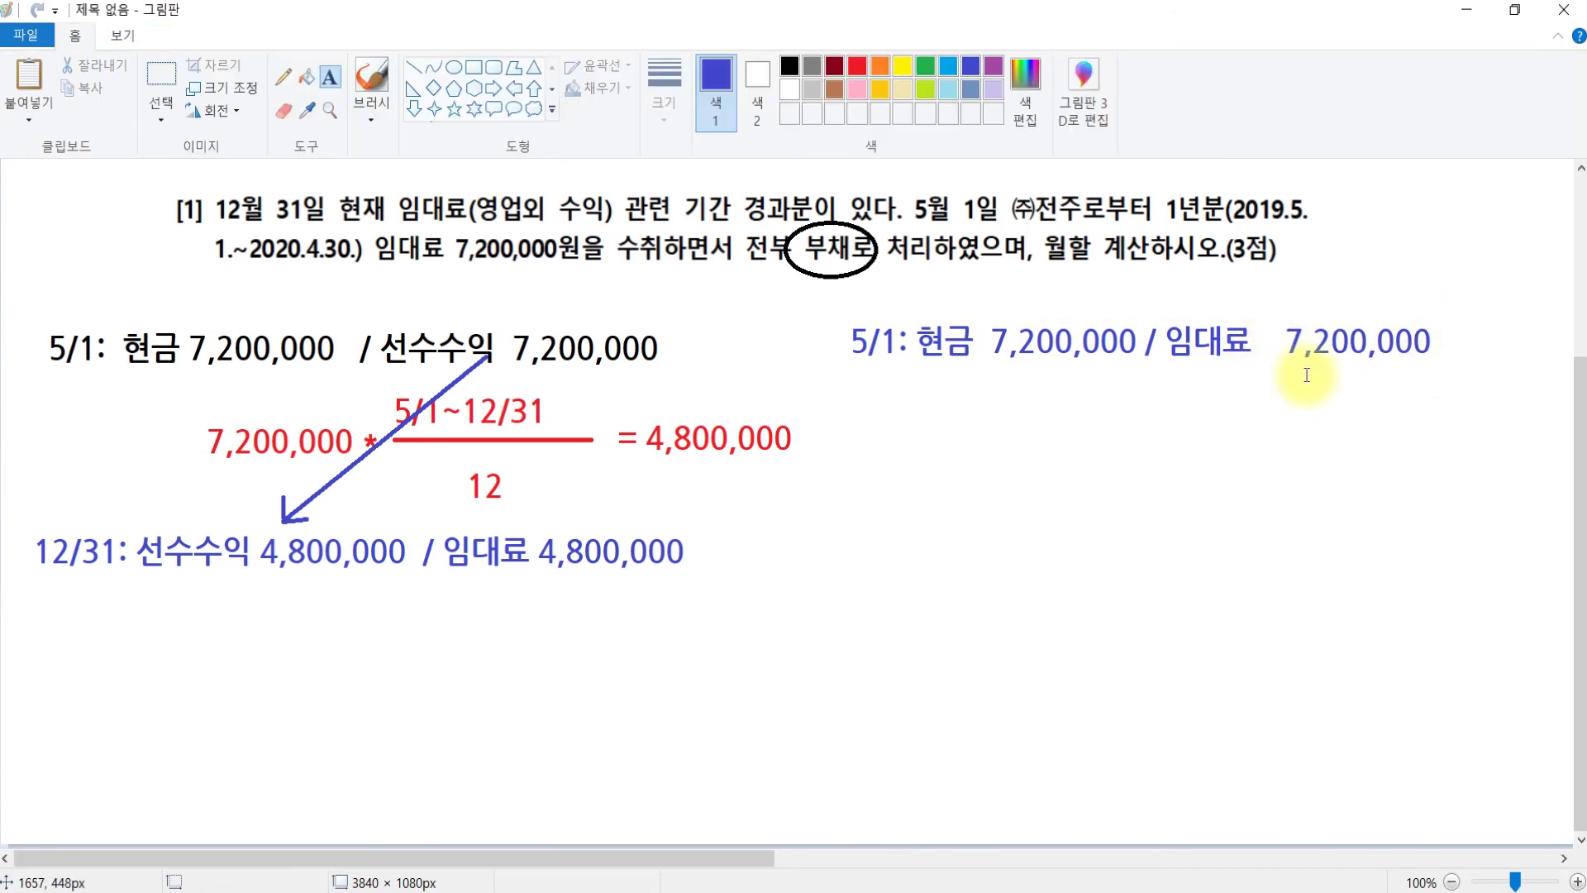
Start a second text note below the new May 1 entry, reading "12/31: 임대료".
click(803, 533)
text(12/31:)
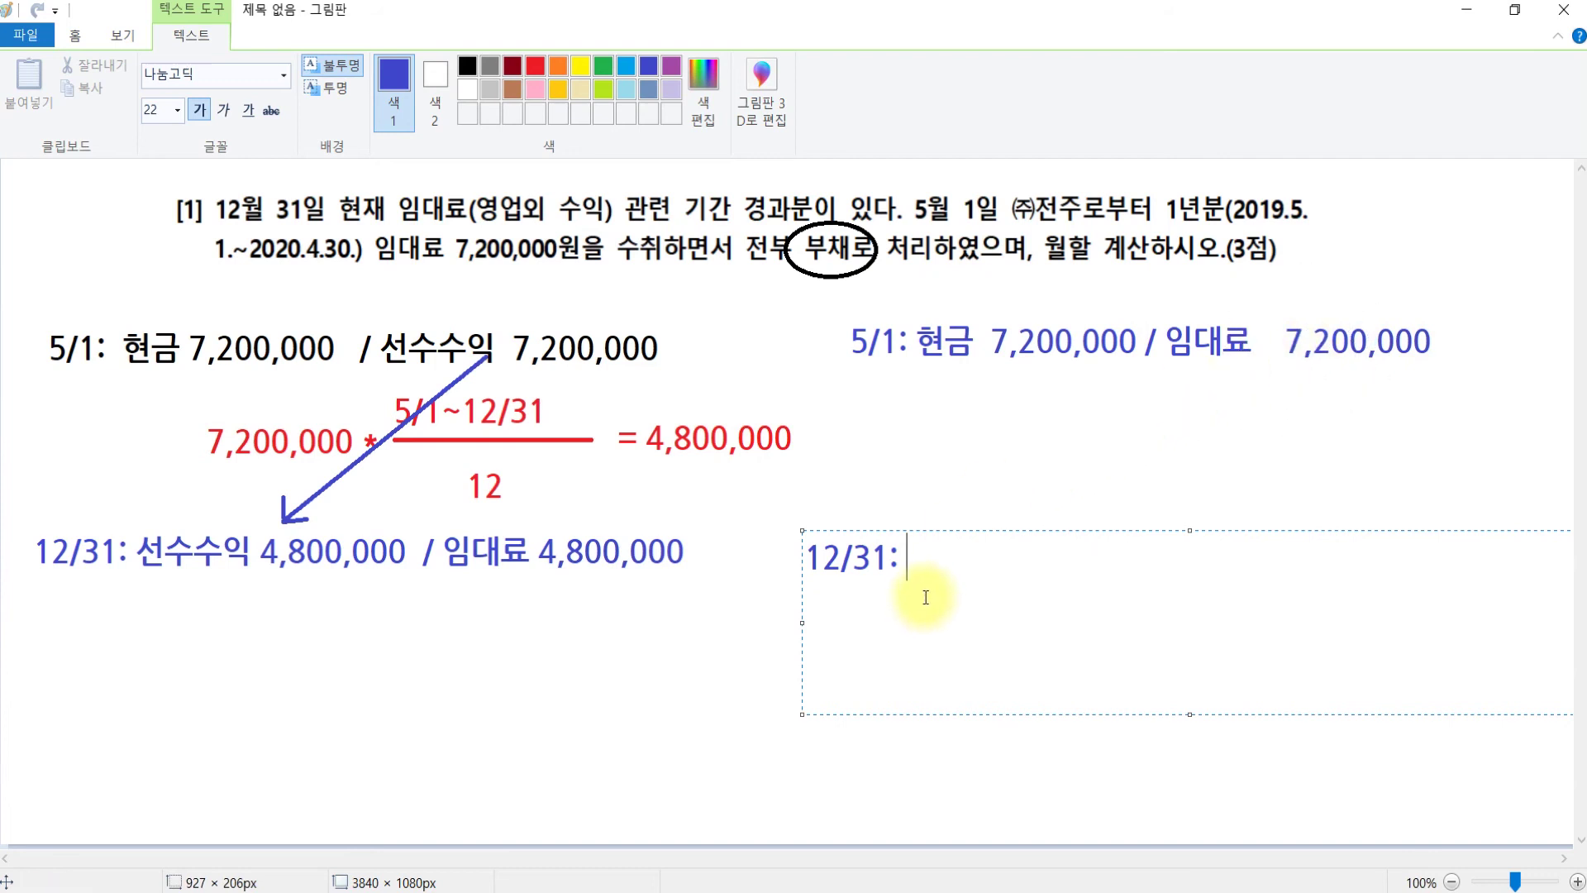
text(임대료)
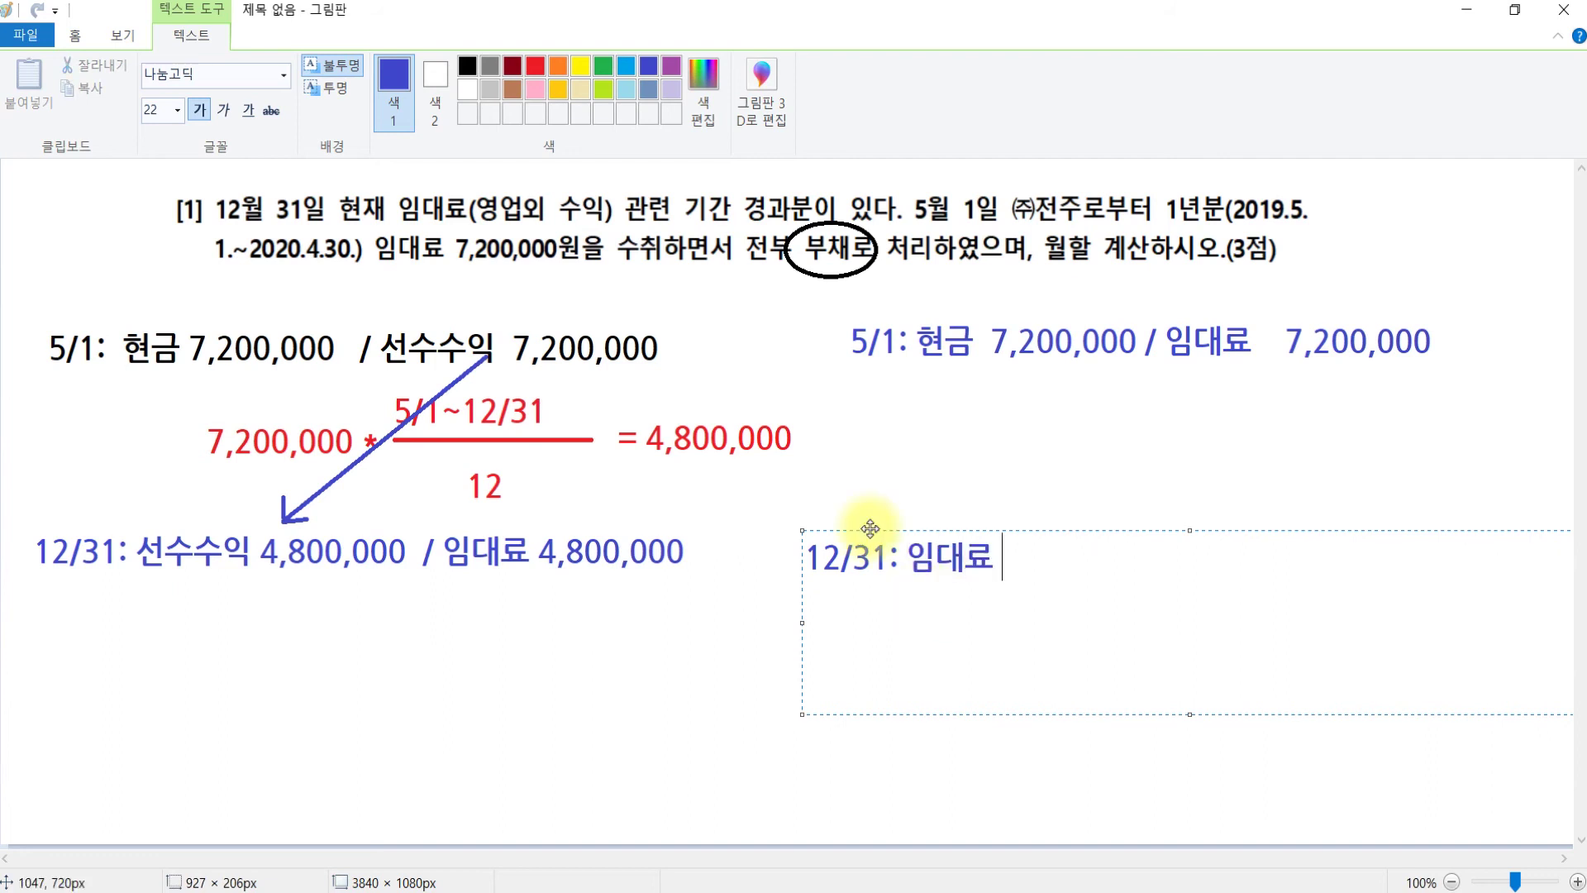
Switch to Calculator and subtract 4,800,000 from 7,200,000.
key(alt+Tab)
text(72000000)
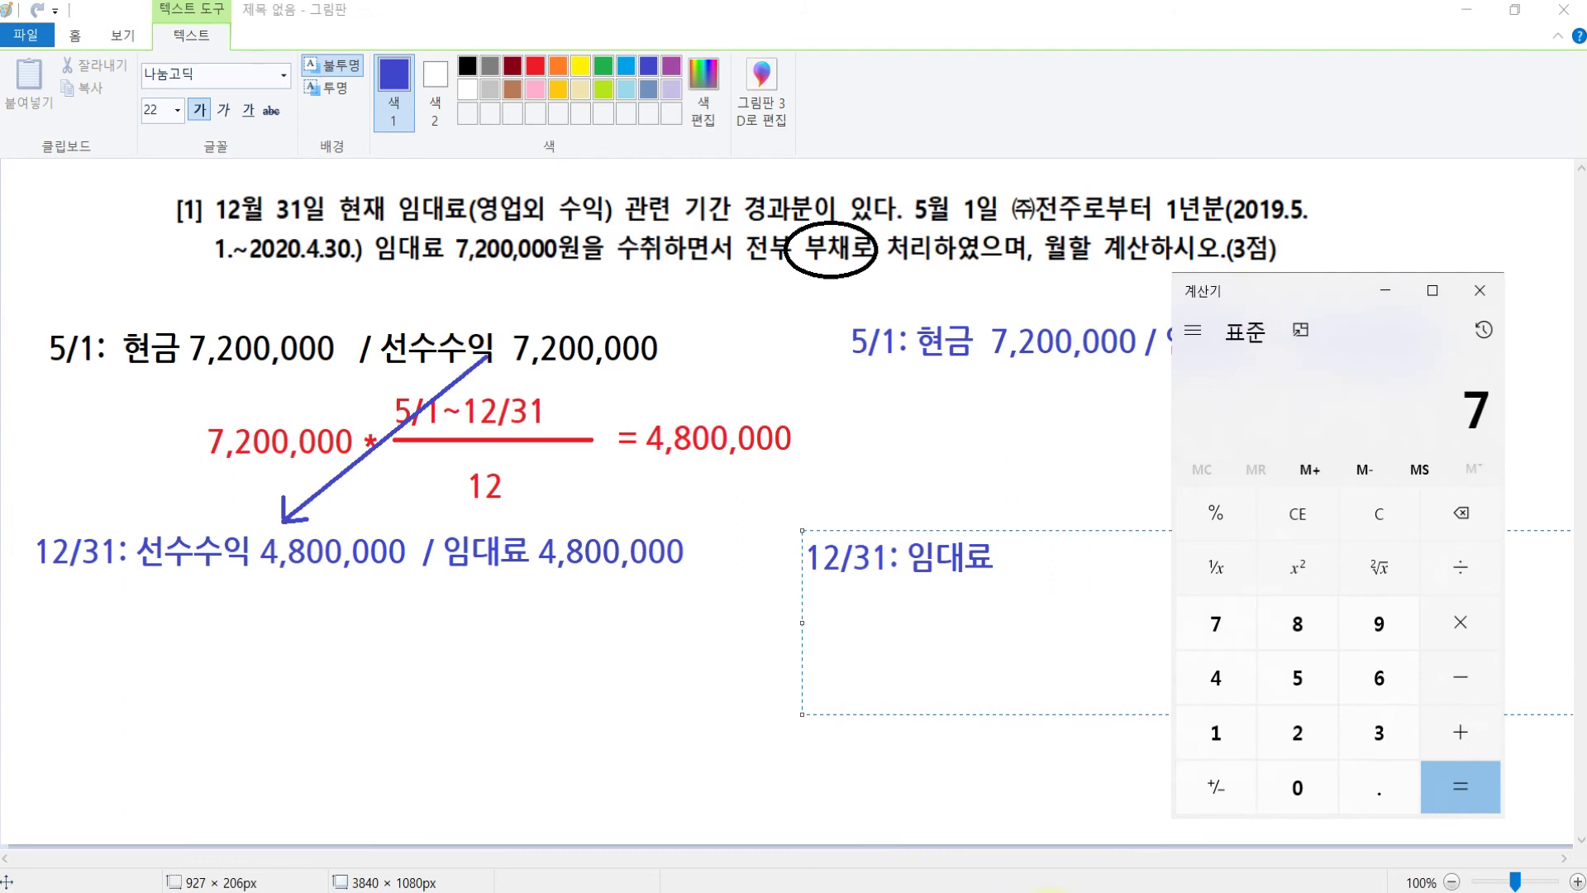
key(BackSpace)
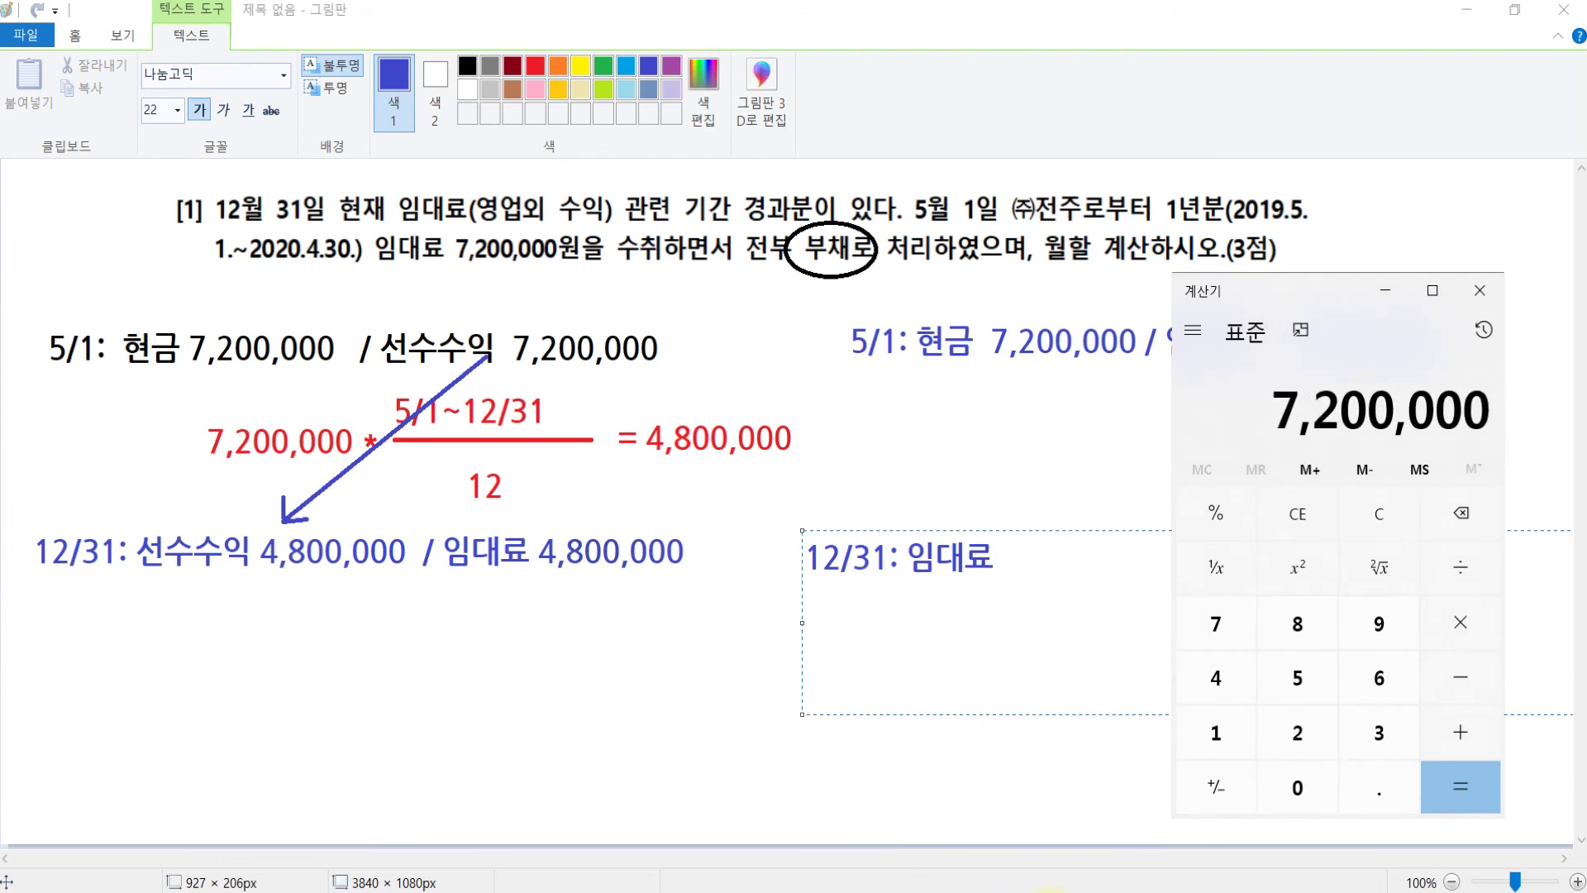
text(-4800000)
key(Return)
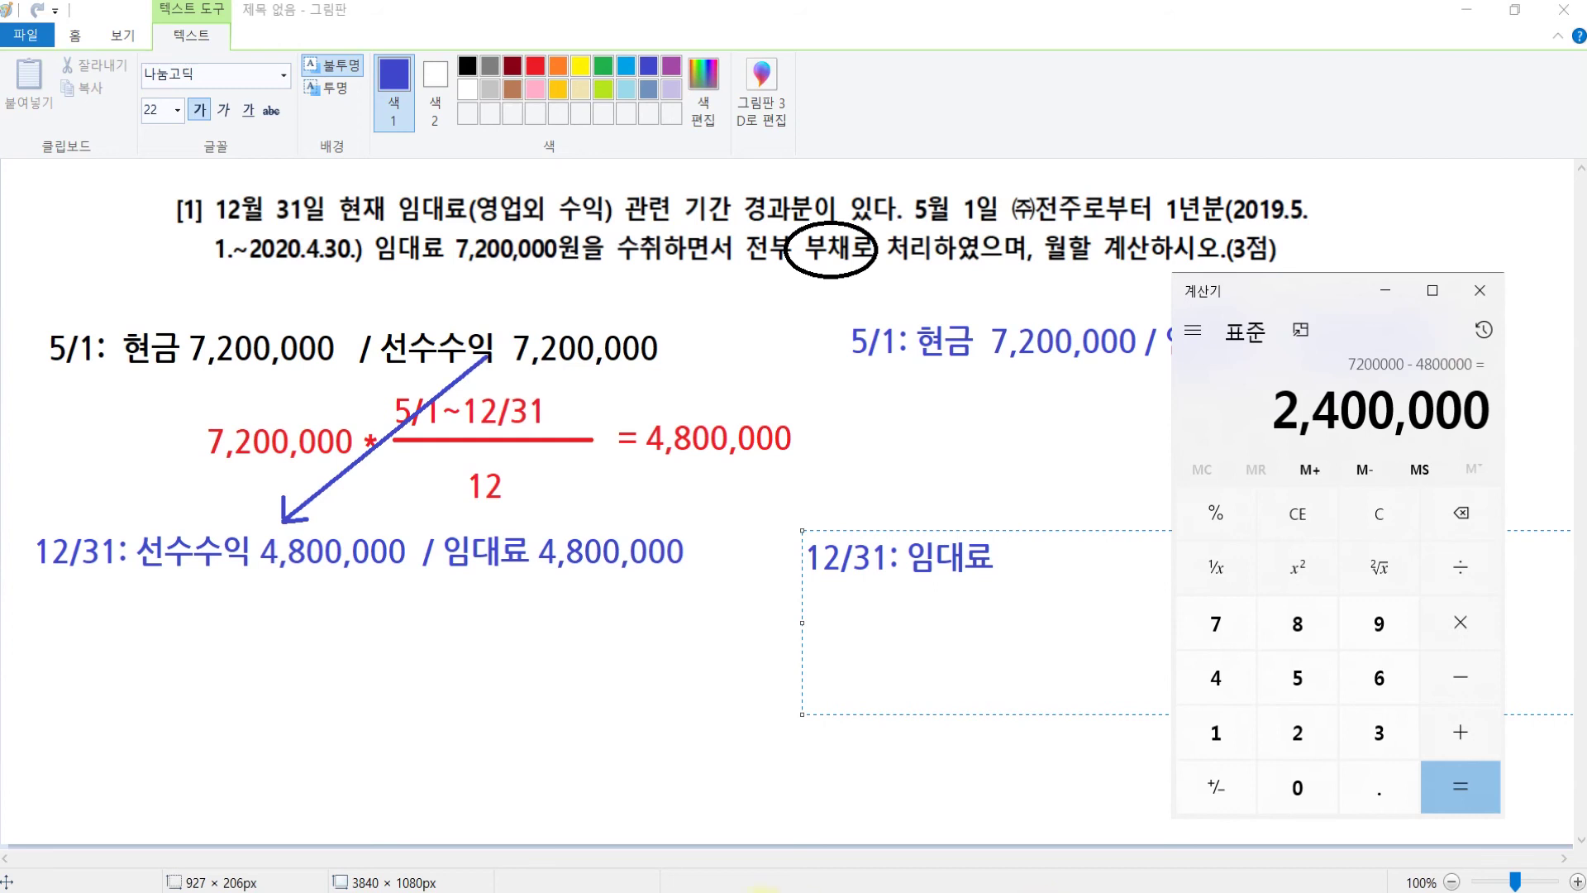
Return to Paint and complete the December 31 note as "12/31: 임대료 2,400,000 / 선수수익 2,400,000".
click(1040, 570)
text(2,400,00)
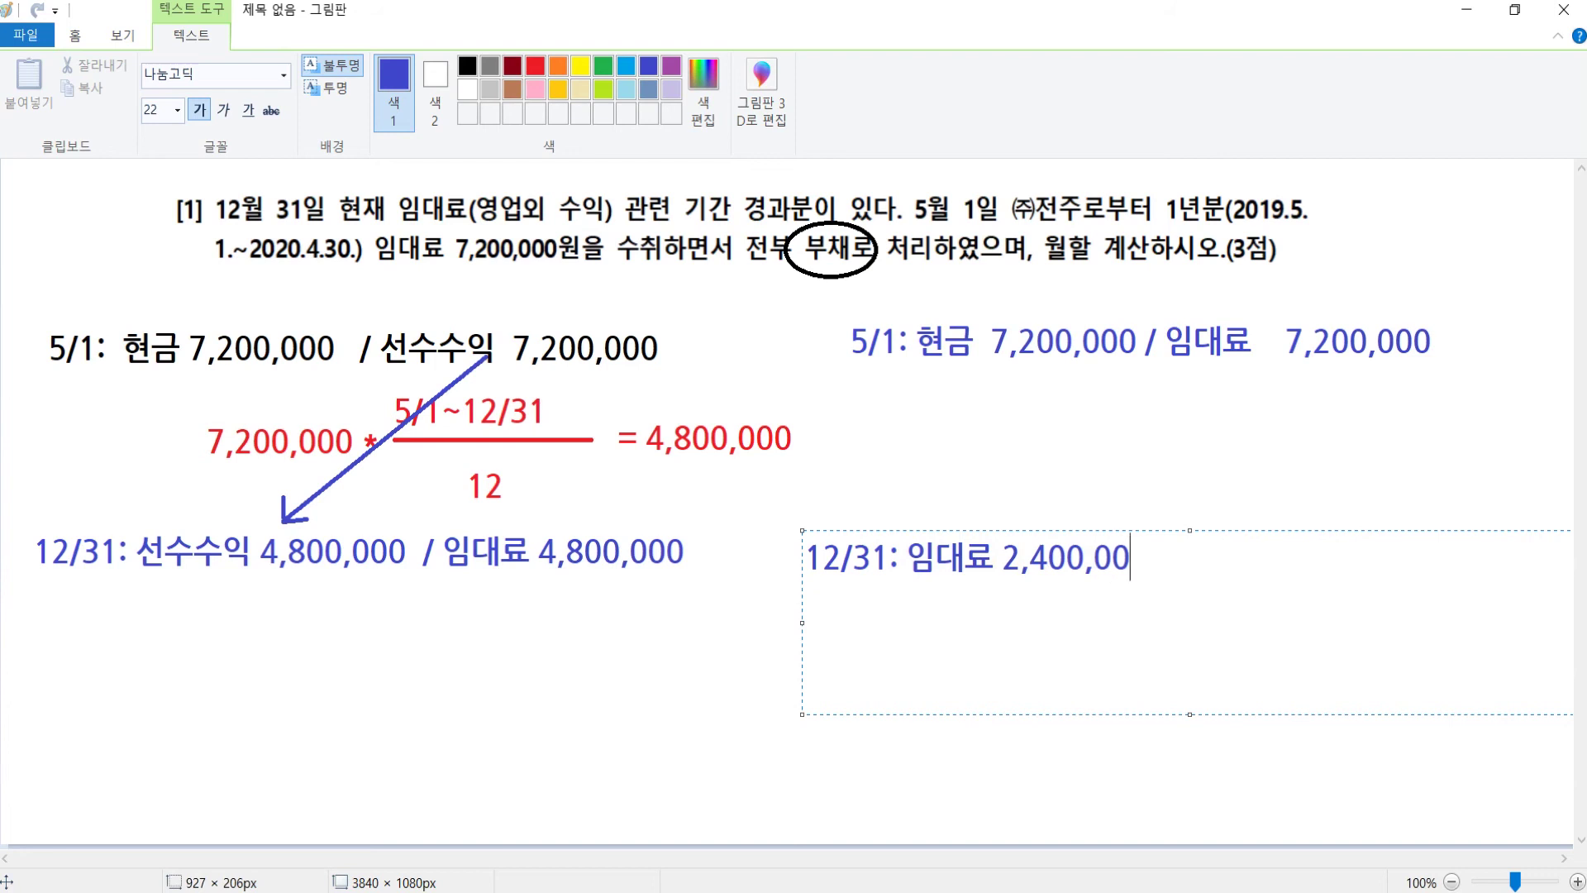
text(0 /)
text(선숫)
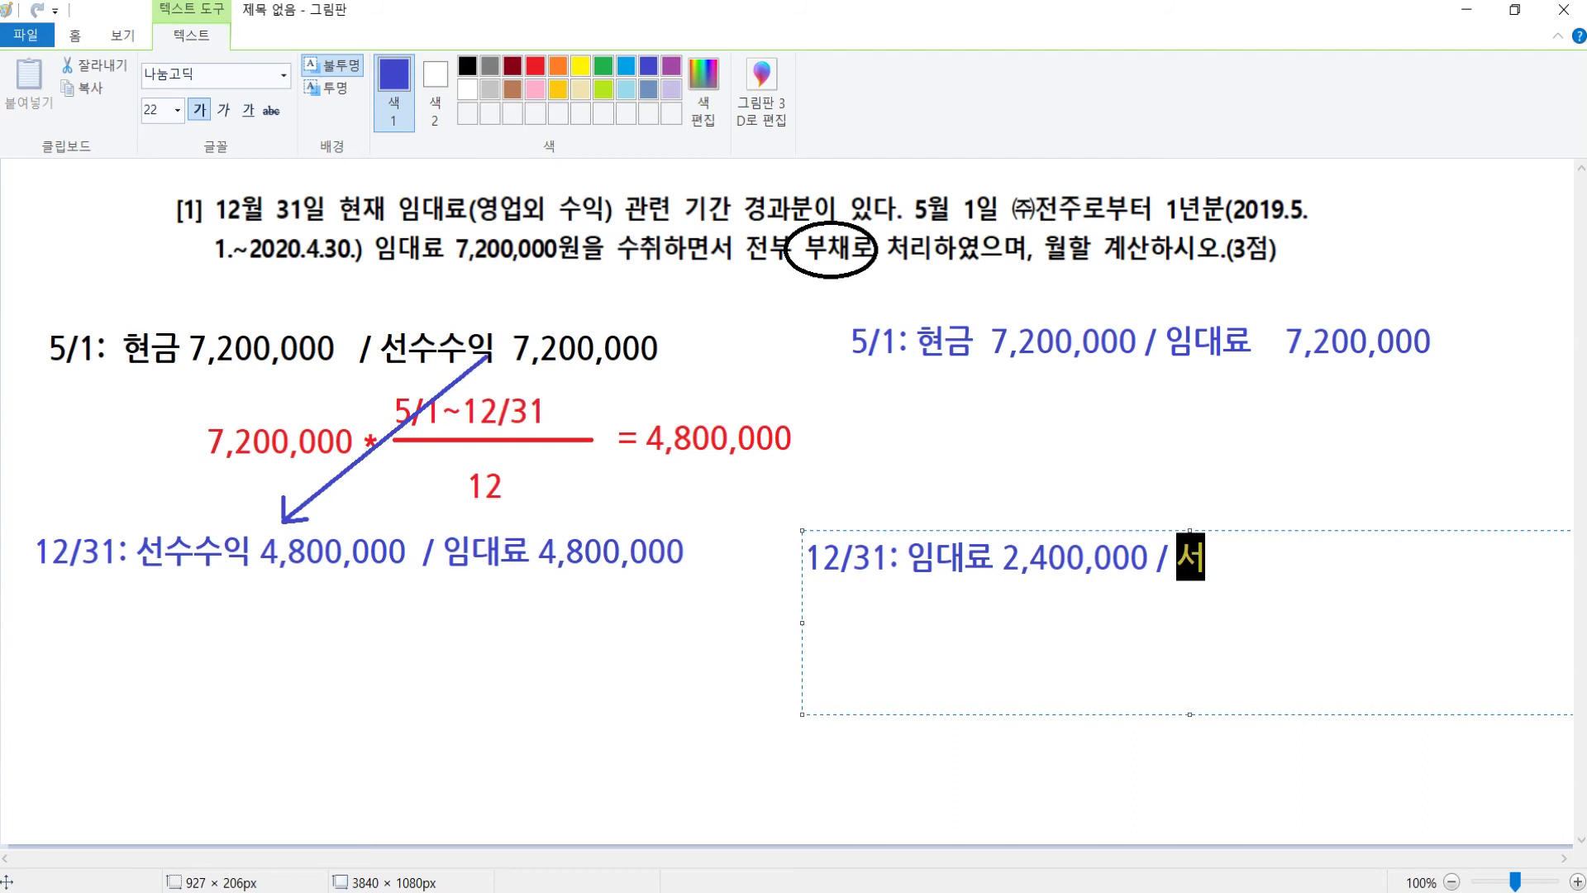
text(수익 2)
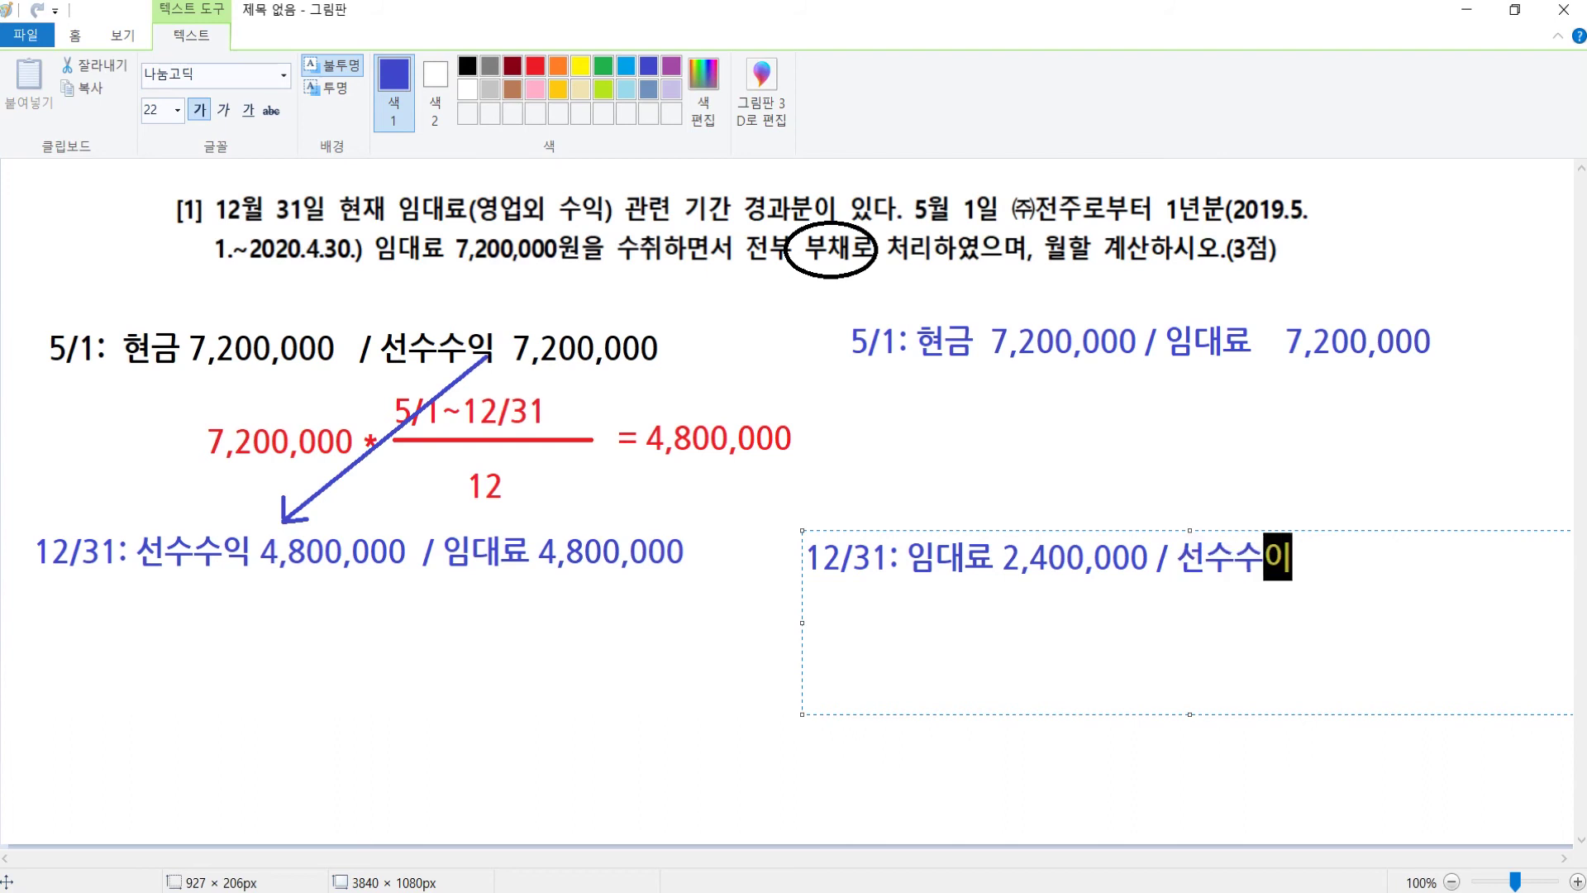
text(,400,000)
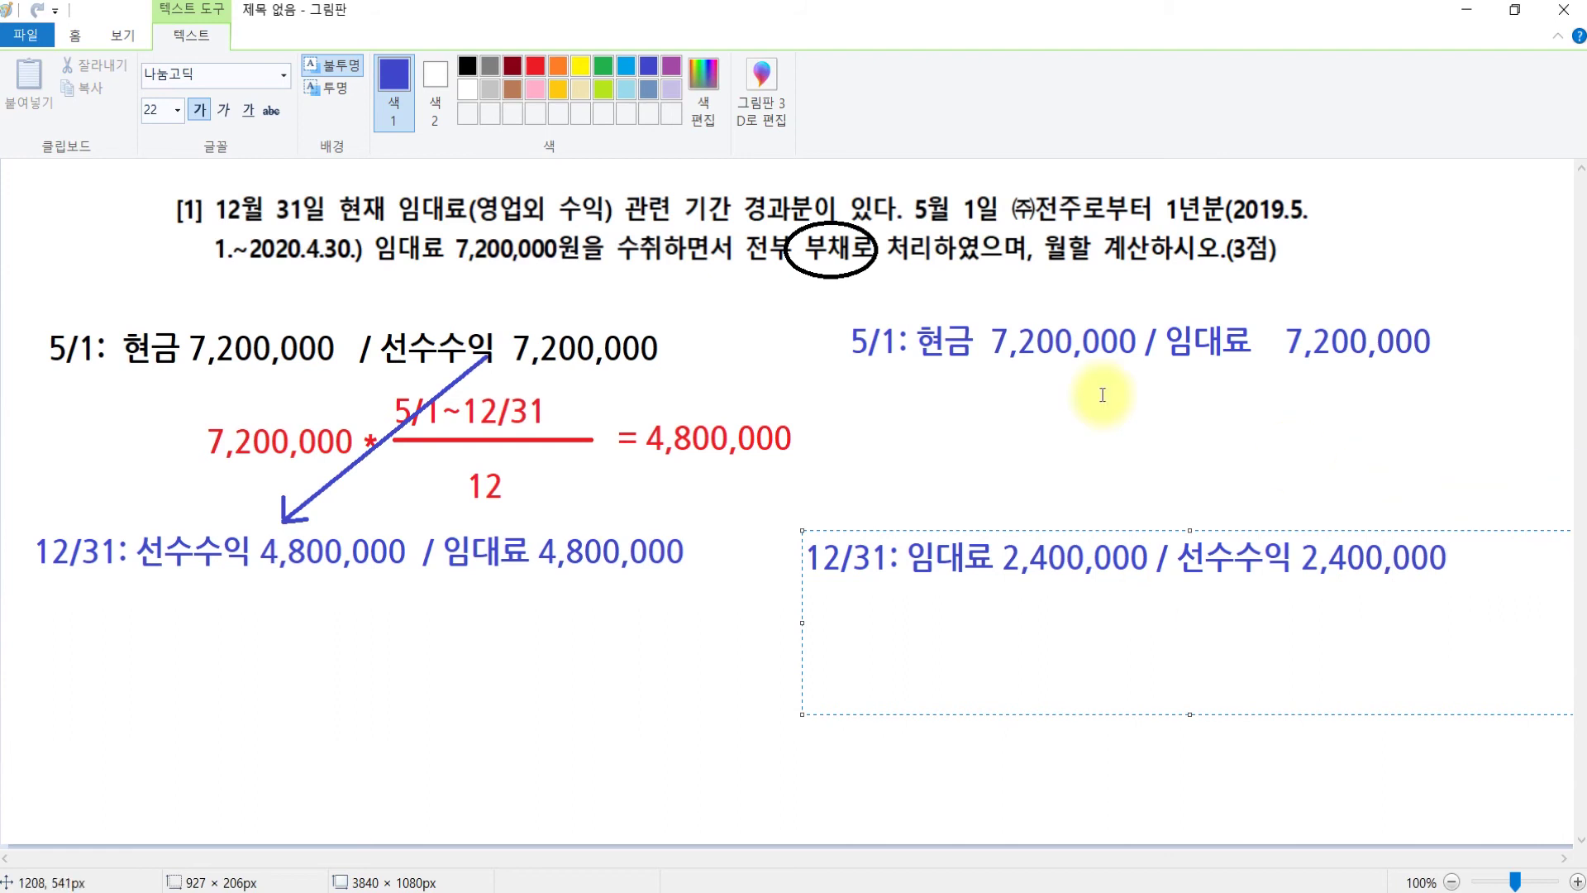
click(950, 447)
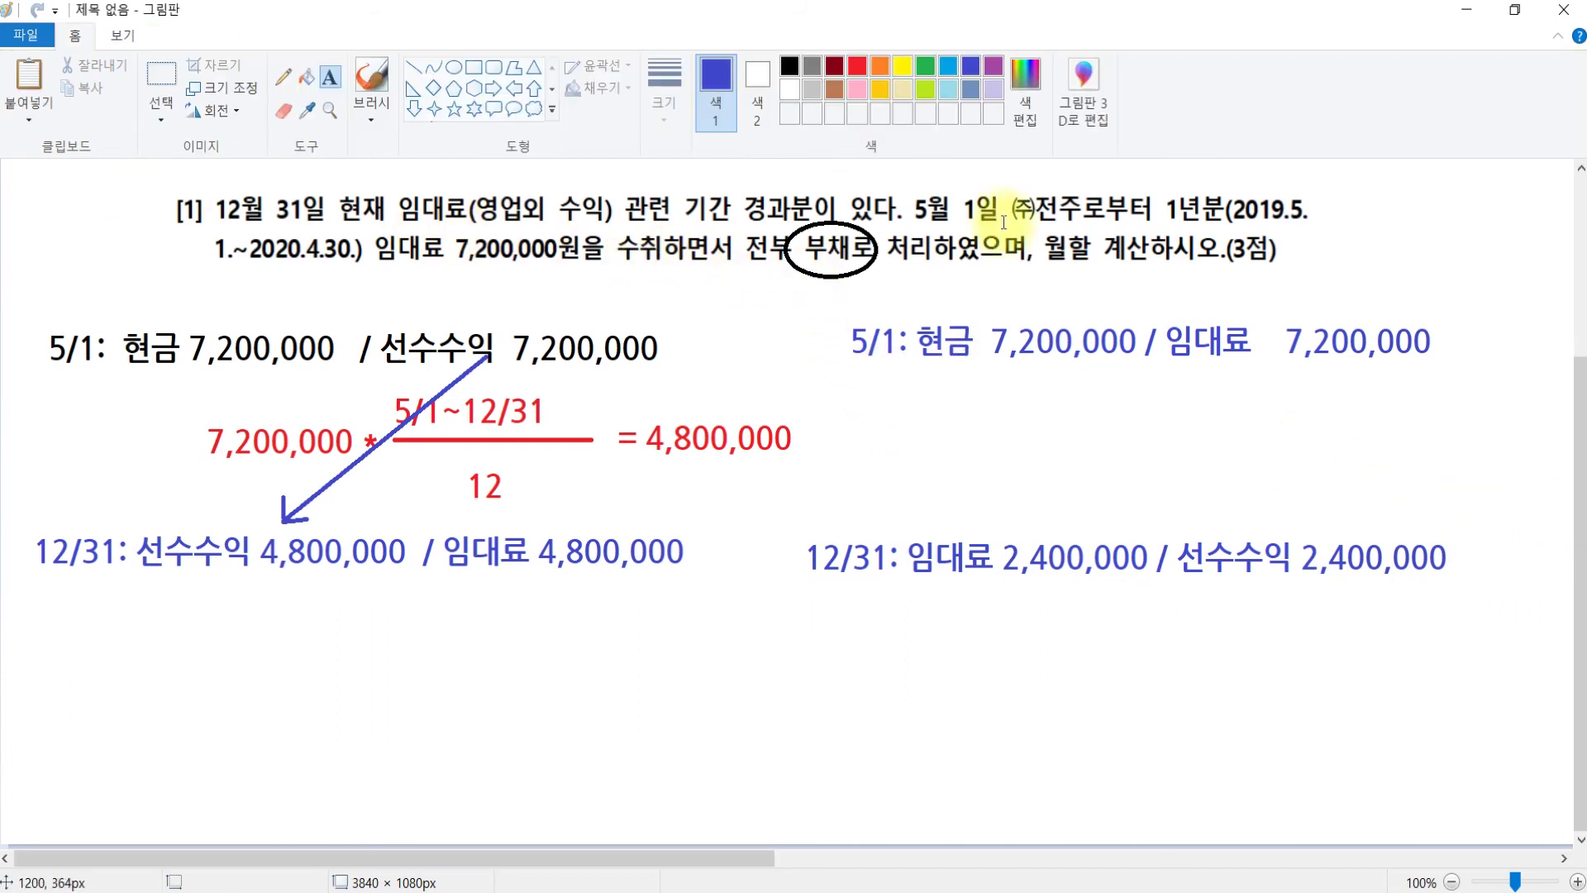
click(824, 259)
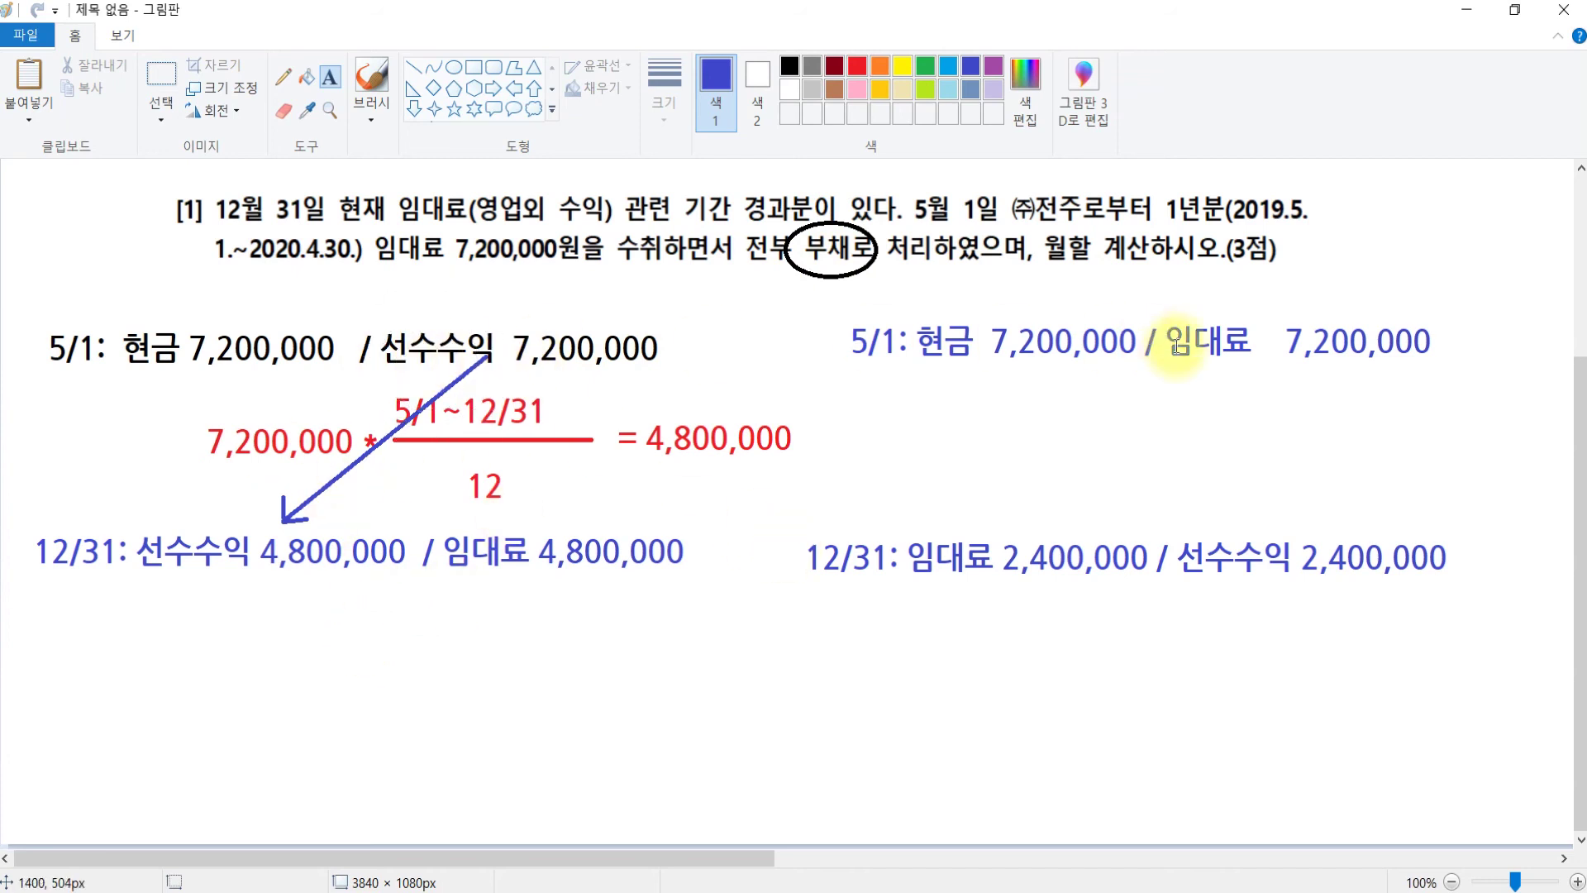
click(1238, 354)
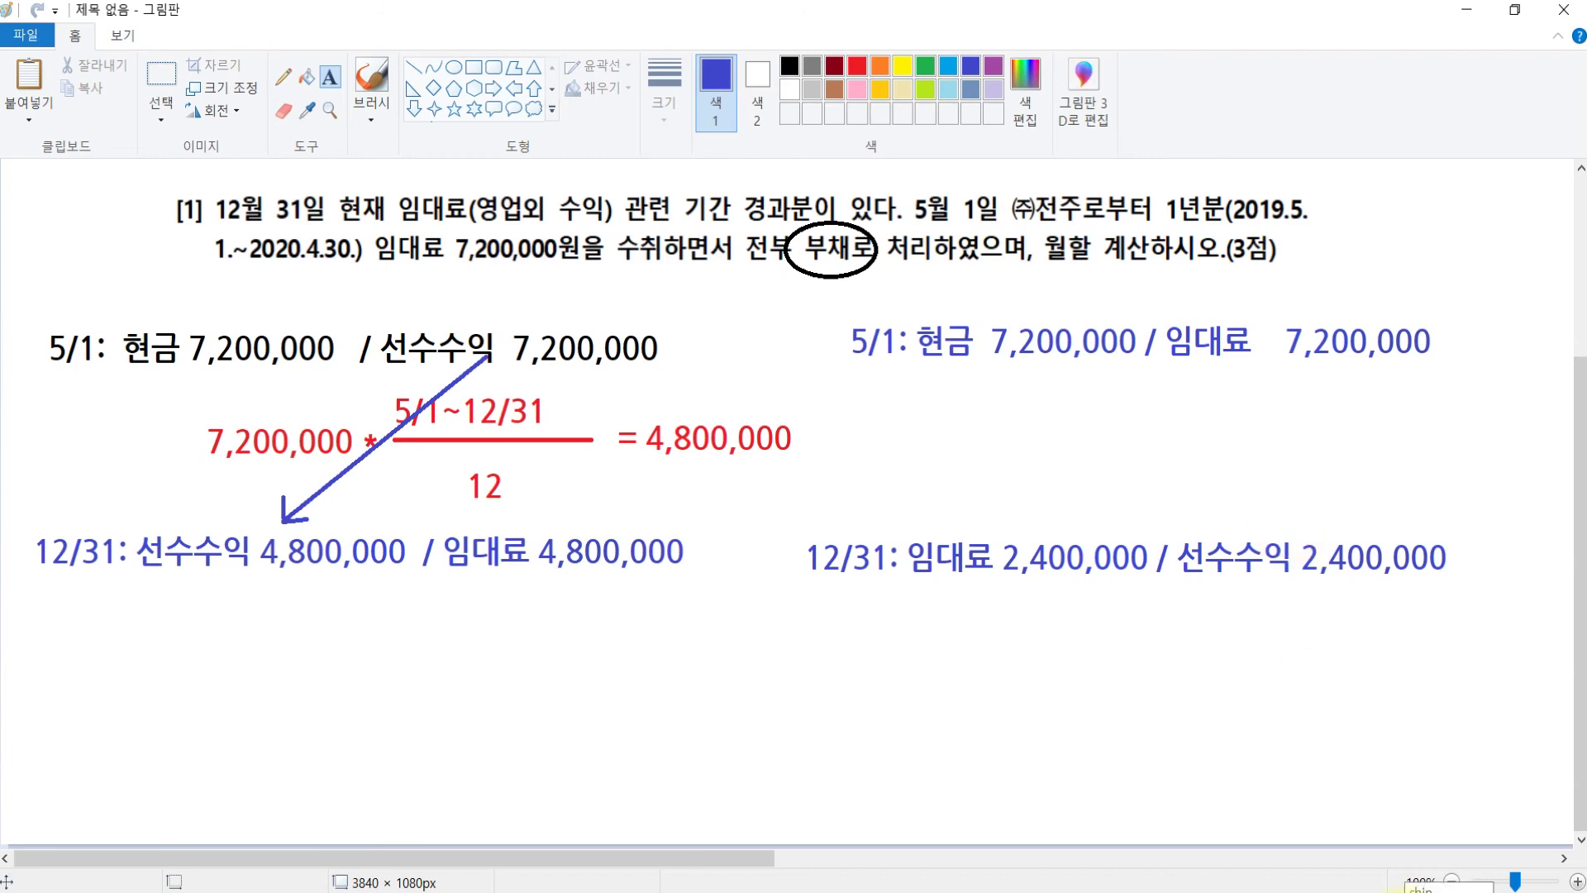
Switch to the exam document in 한컴오피스 한글 and highlight the first 외상매출금 in 문제5 item [2] in yellow.
key(alt+Tab)
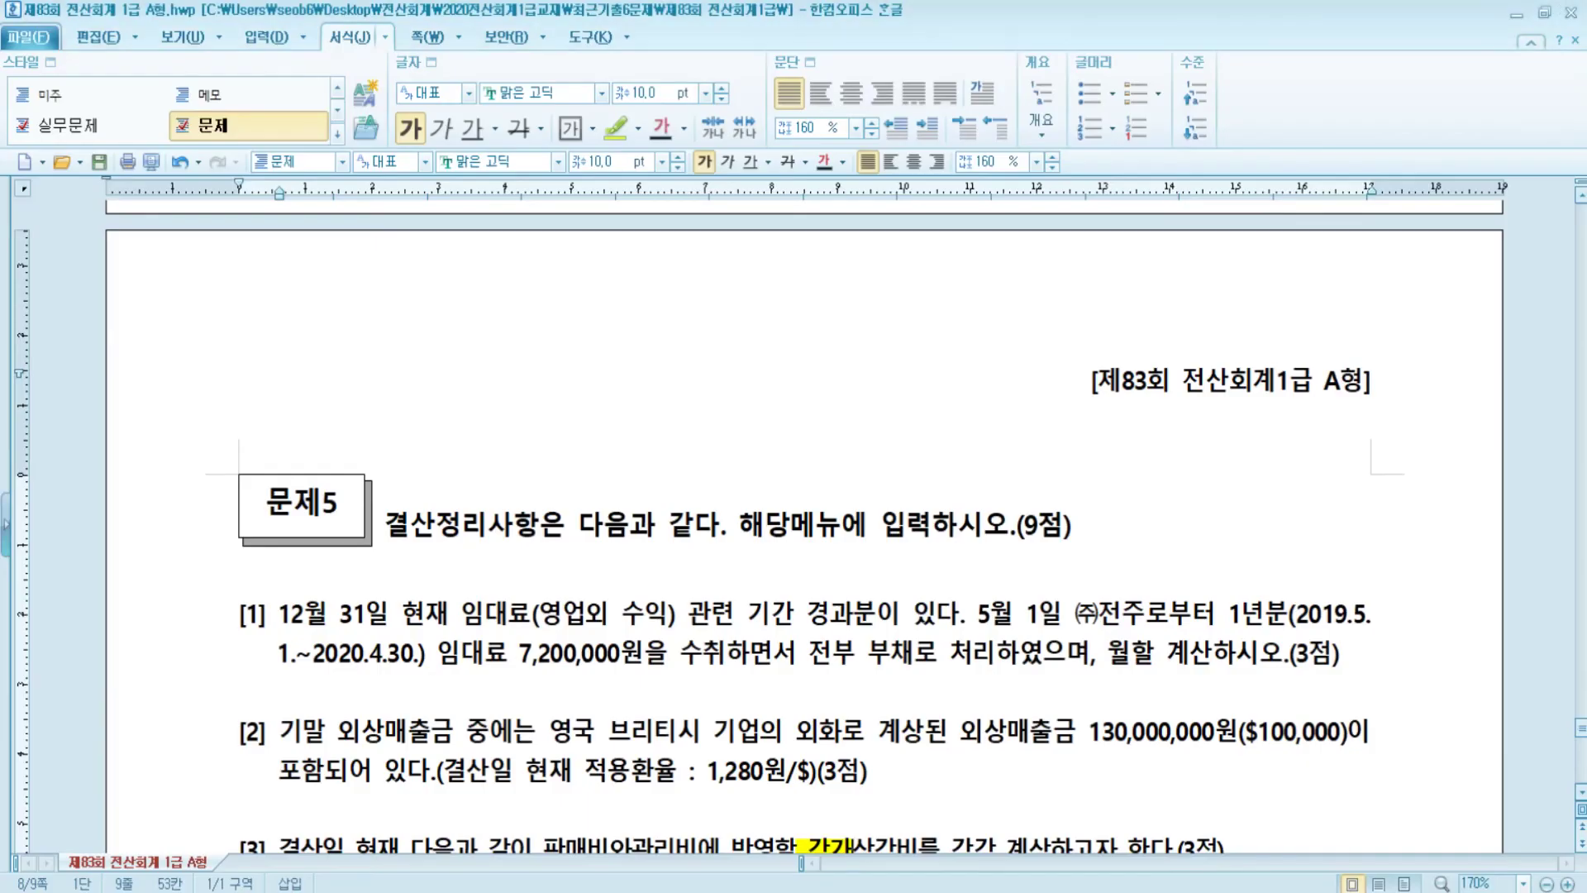
drag(334, 624, 455, 622)
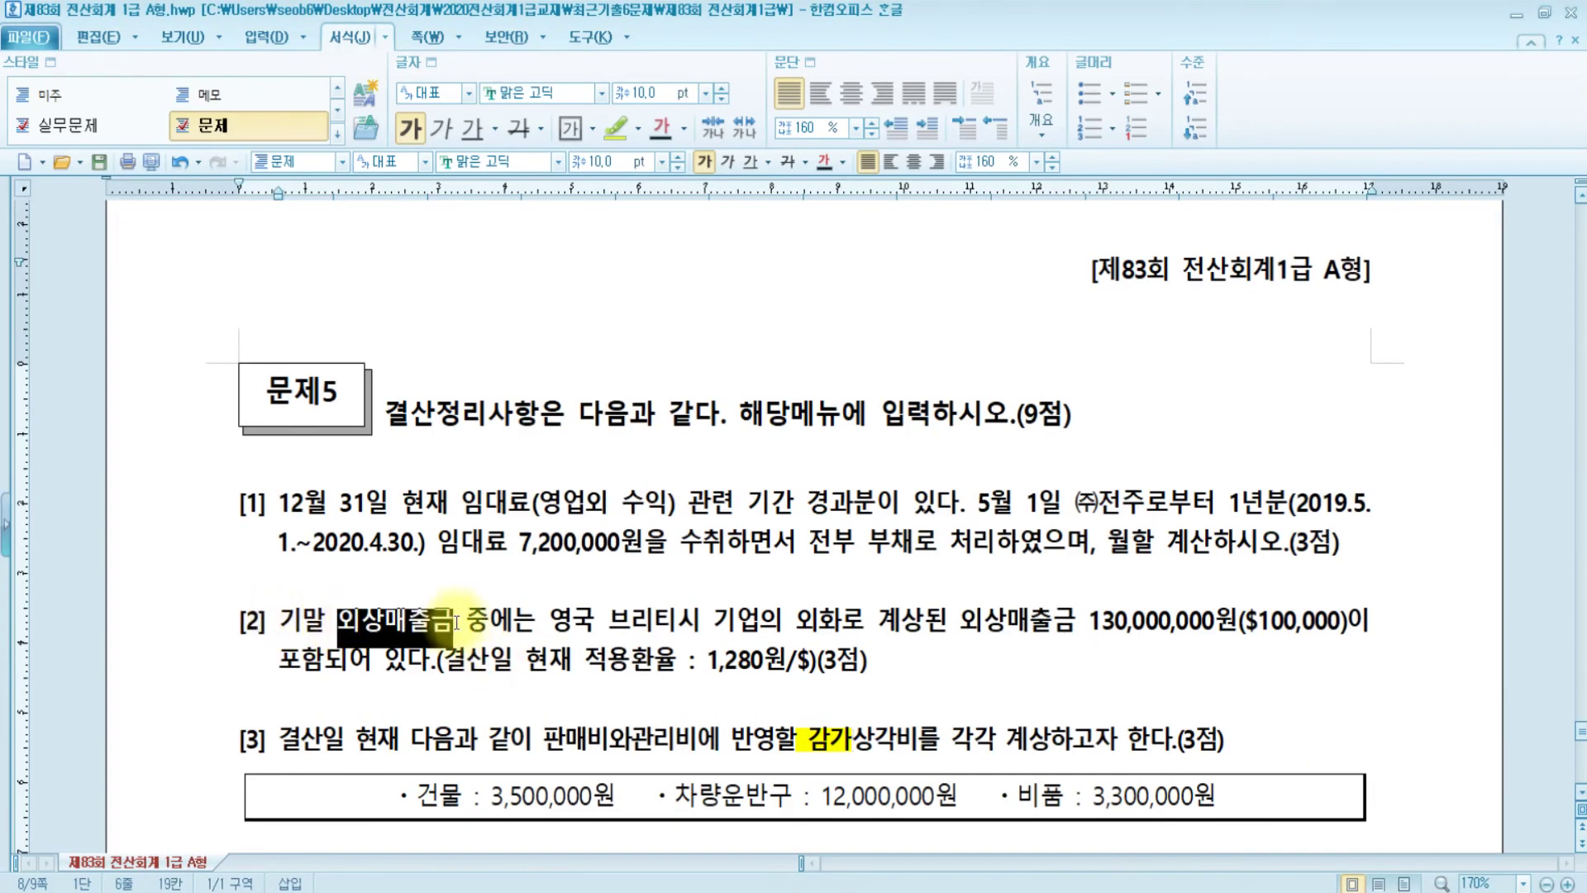
click(612, 129)
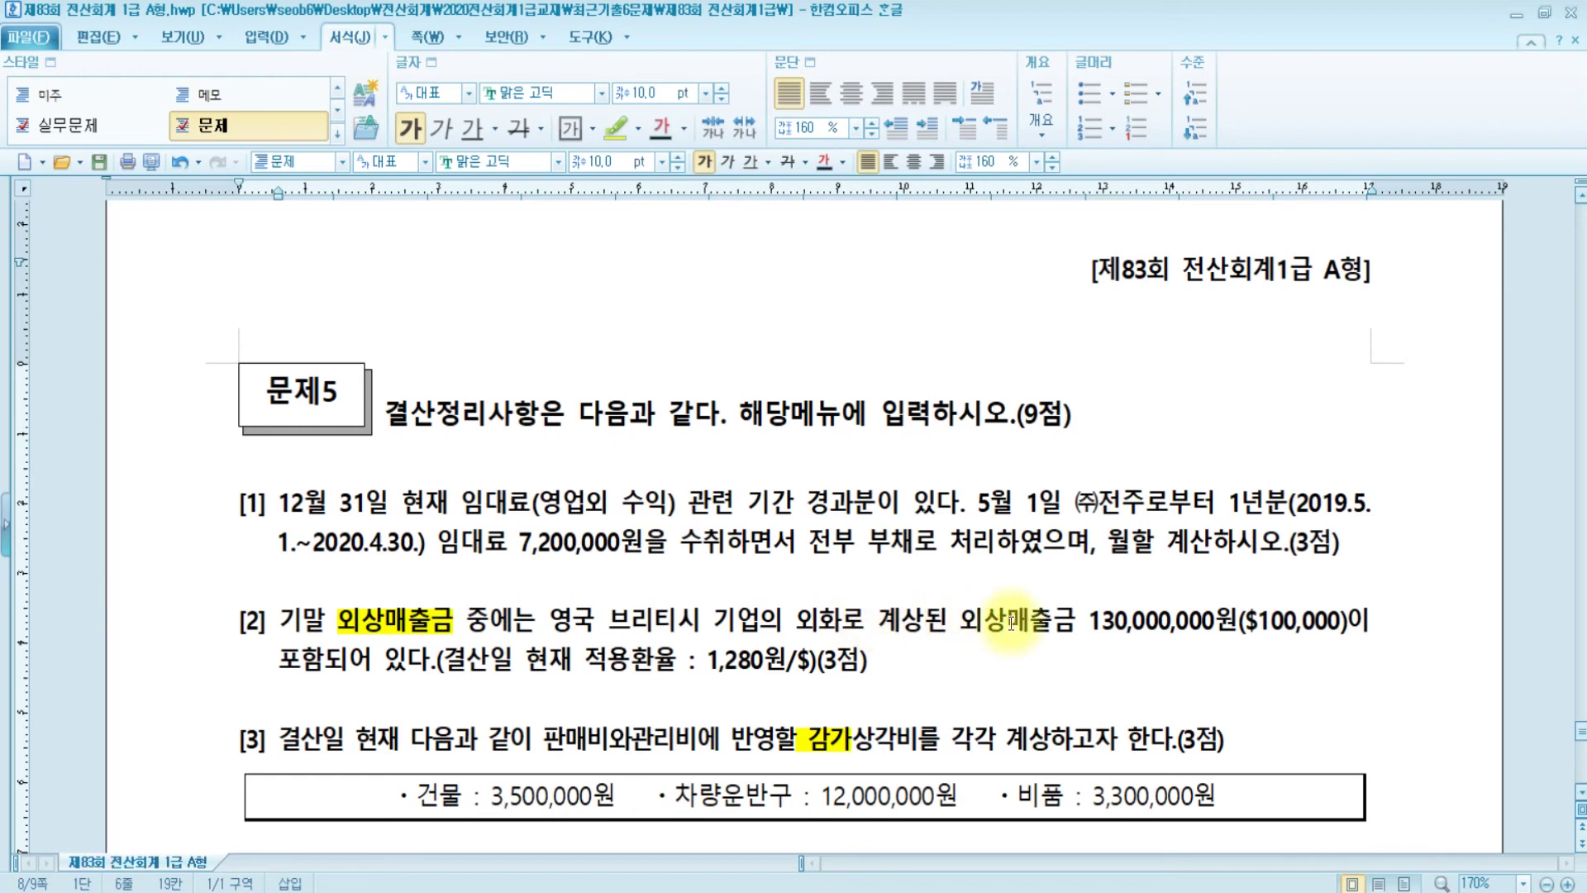
click(1078, 620)
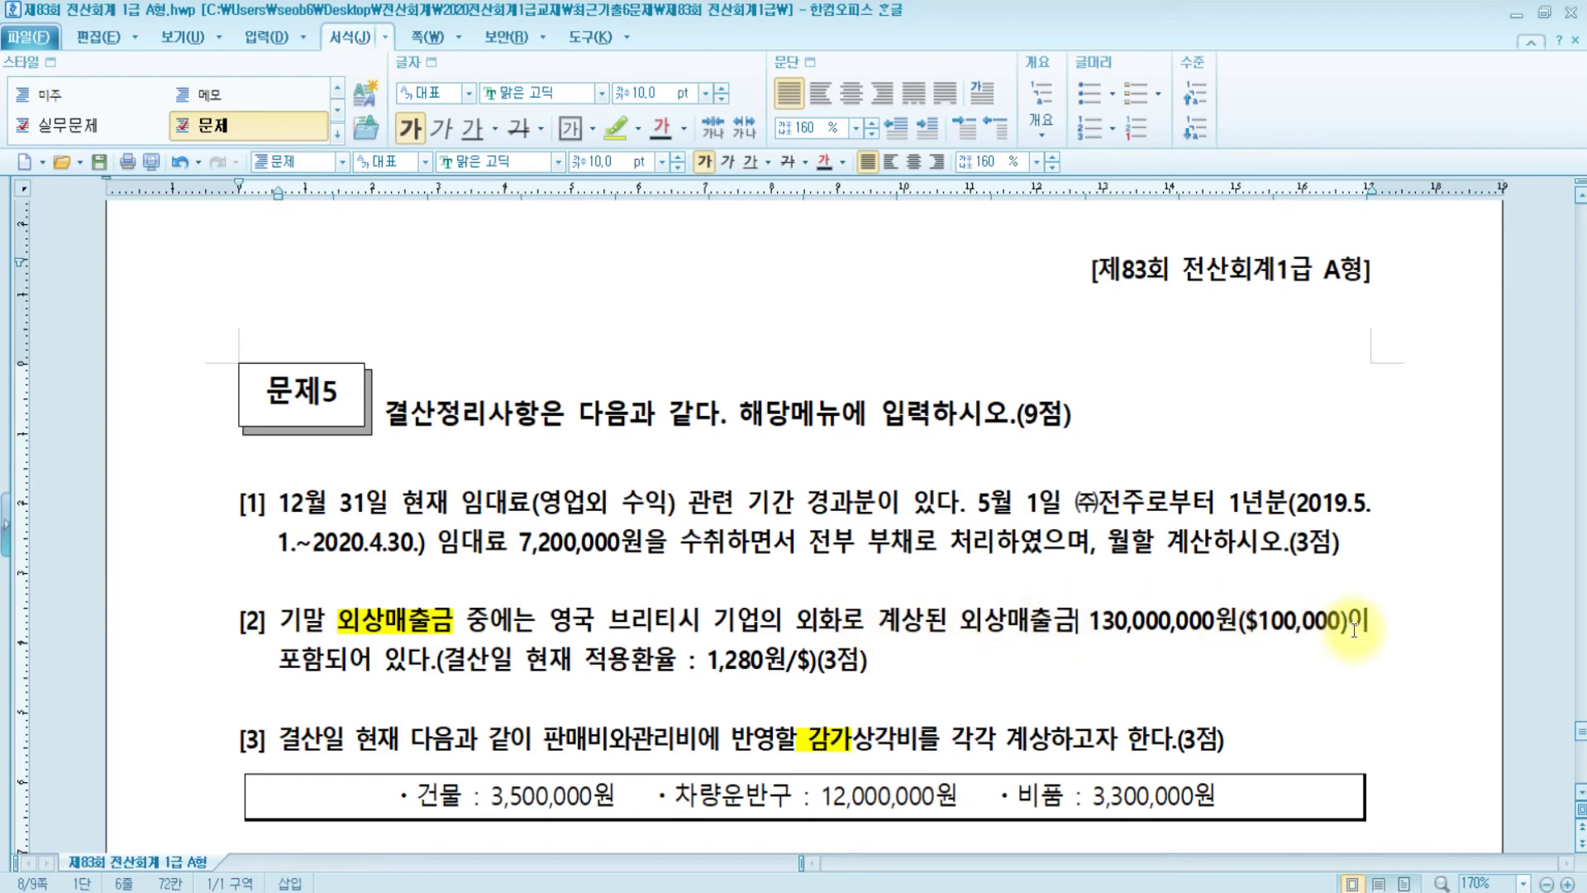
scroll(1347, 628, down, 3)
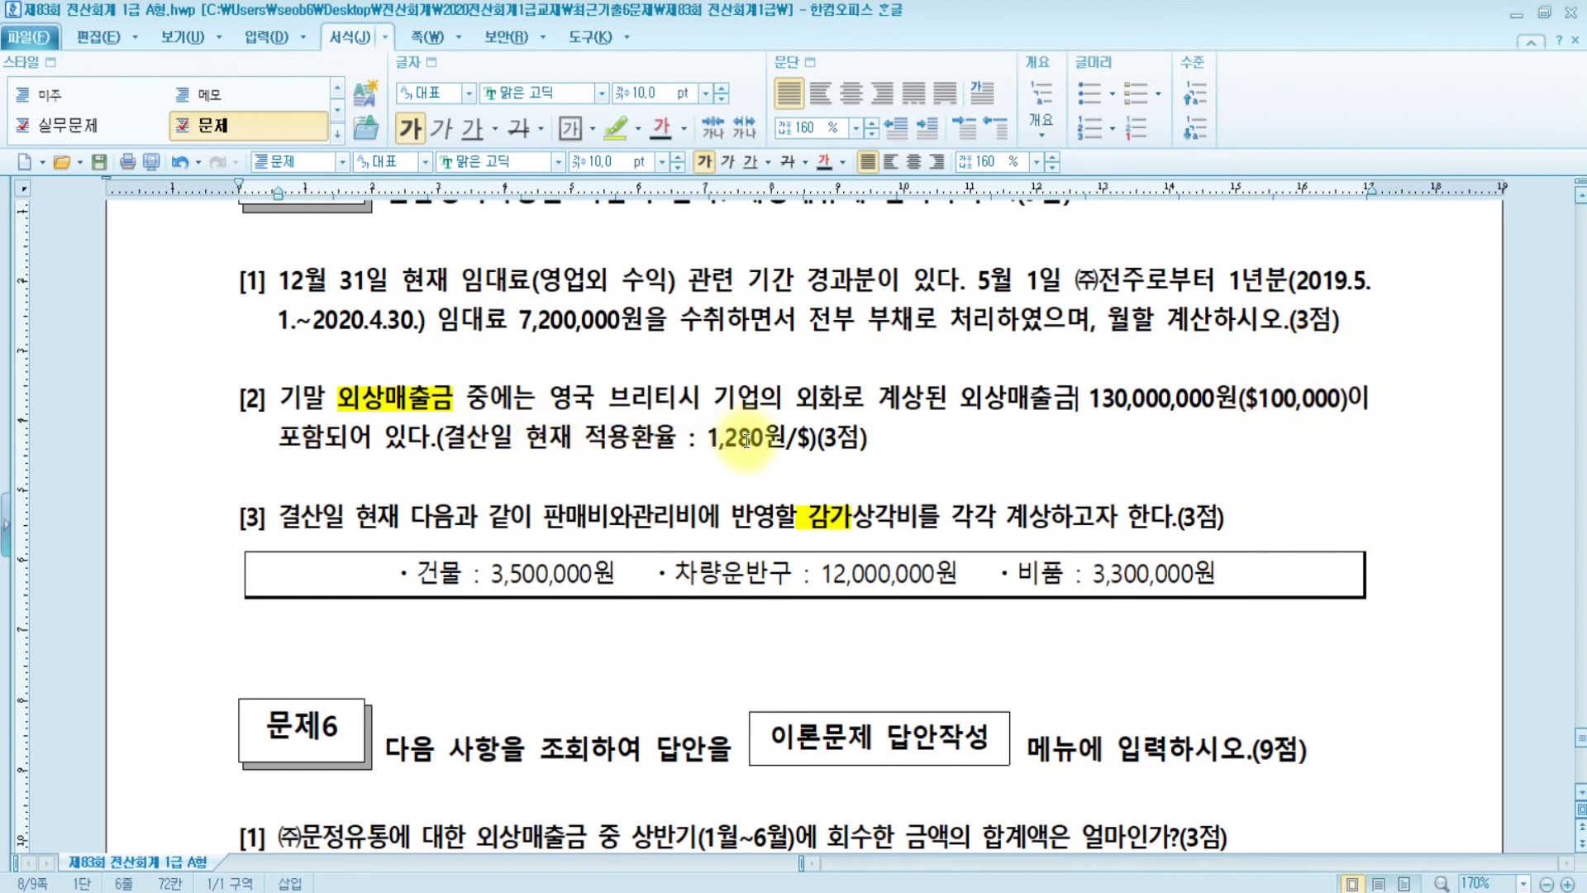
click(895, 441)
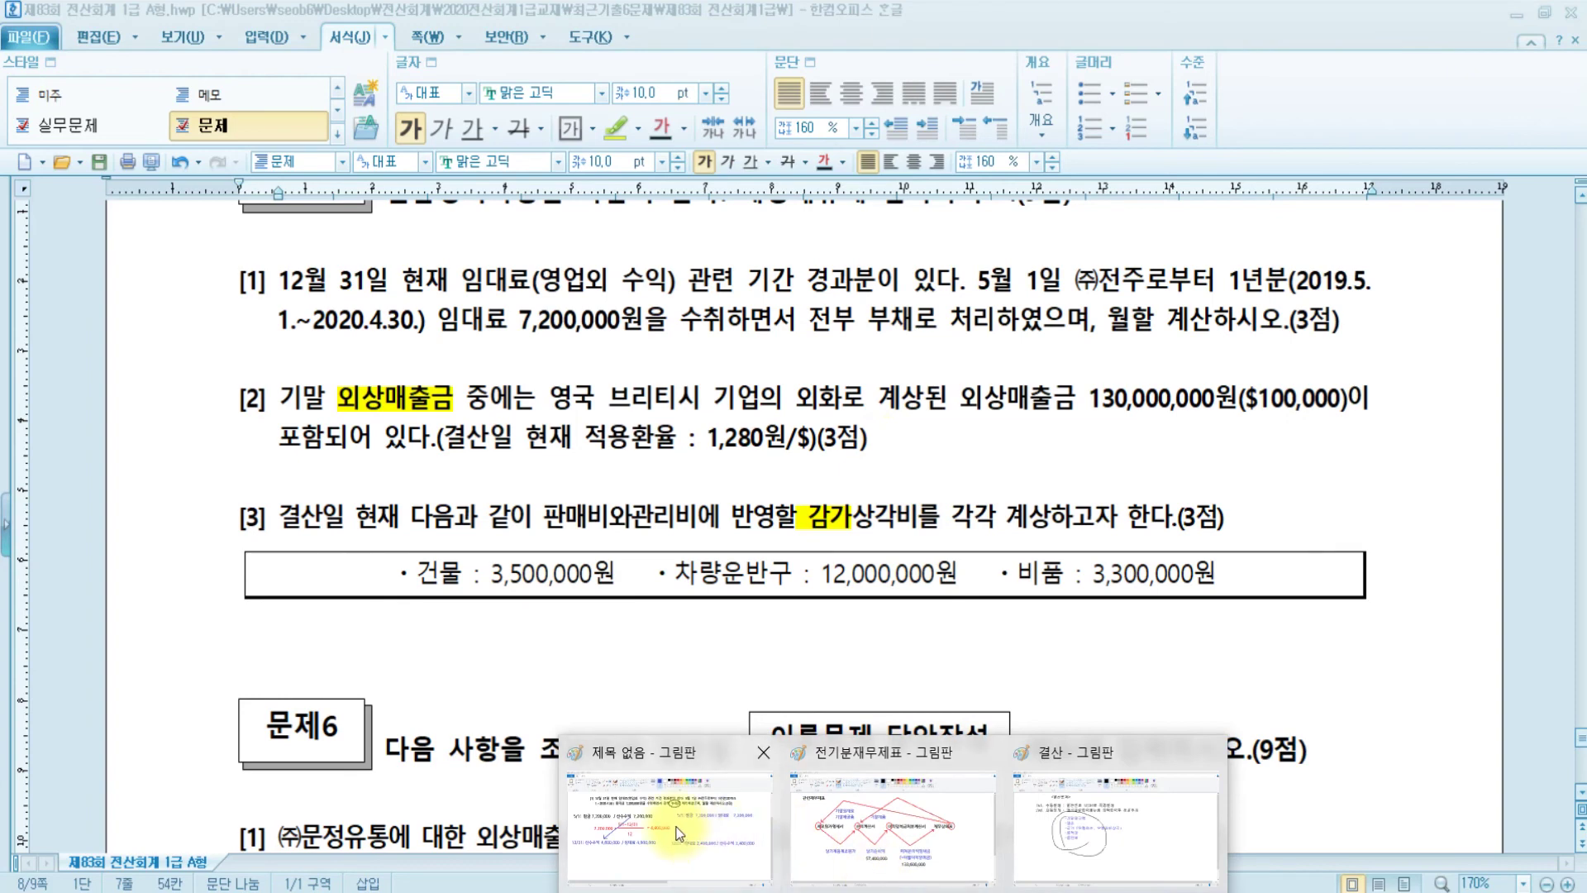
Return to the untitled Paint drawing and clear the whole canvas.
click(687, 828)
key(ctrl+a)
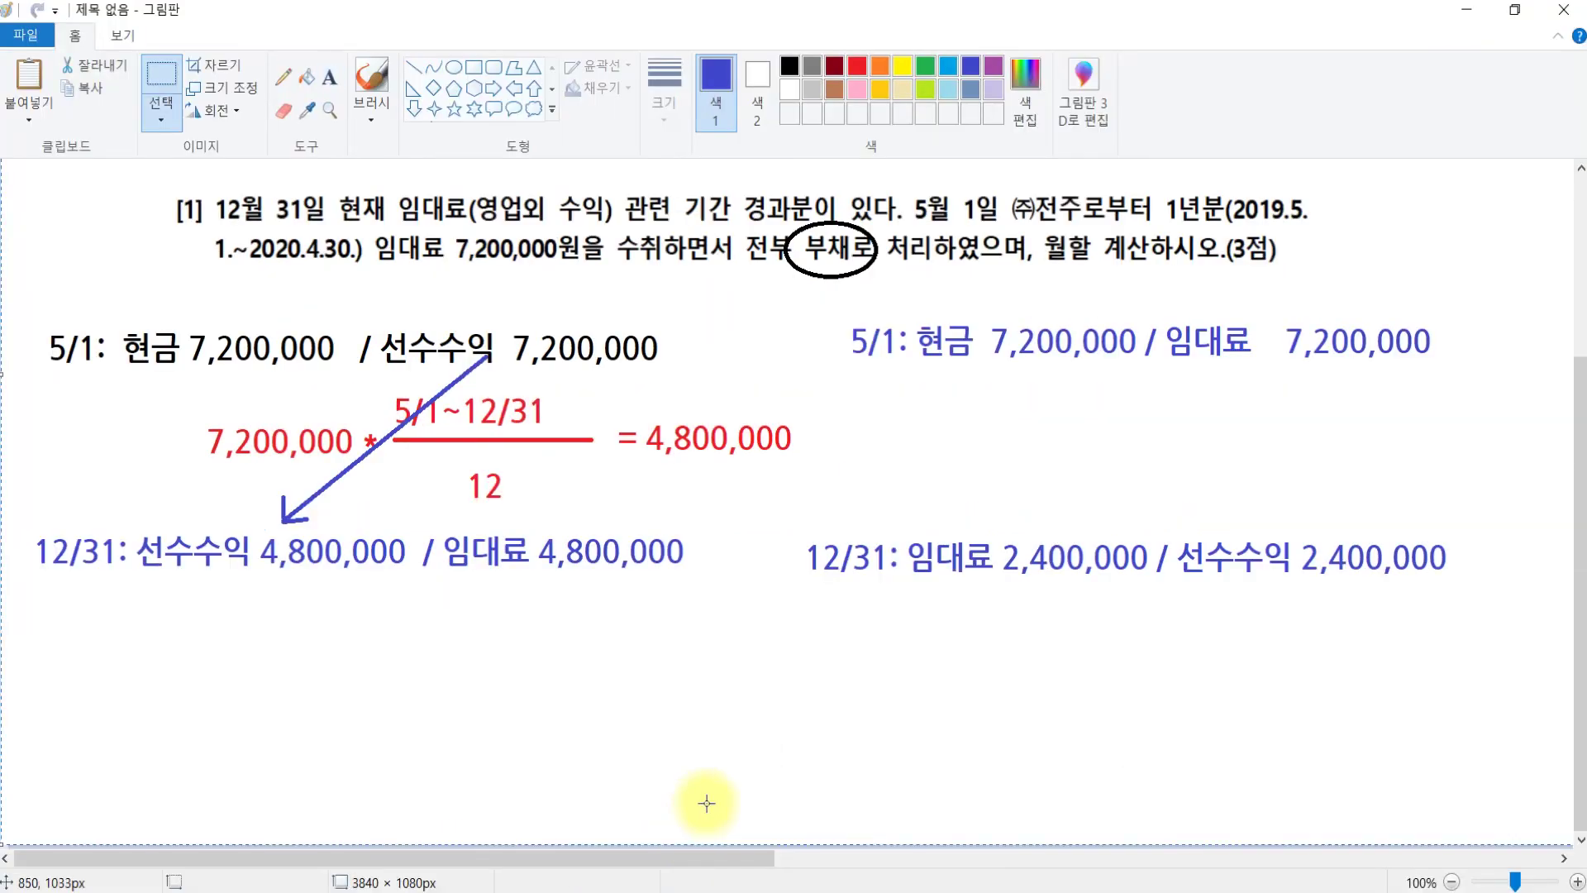
key(Delete)
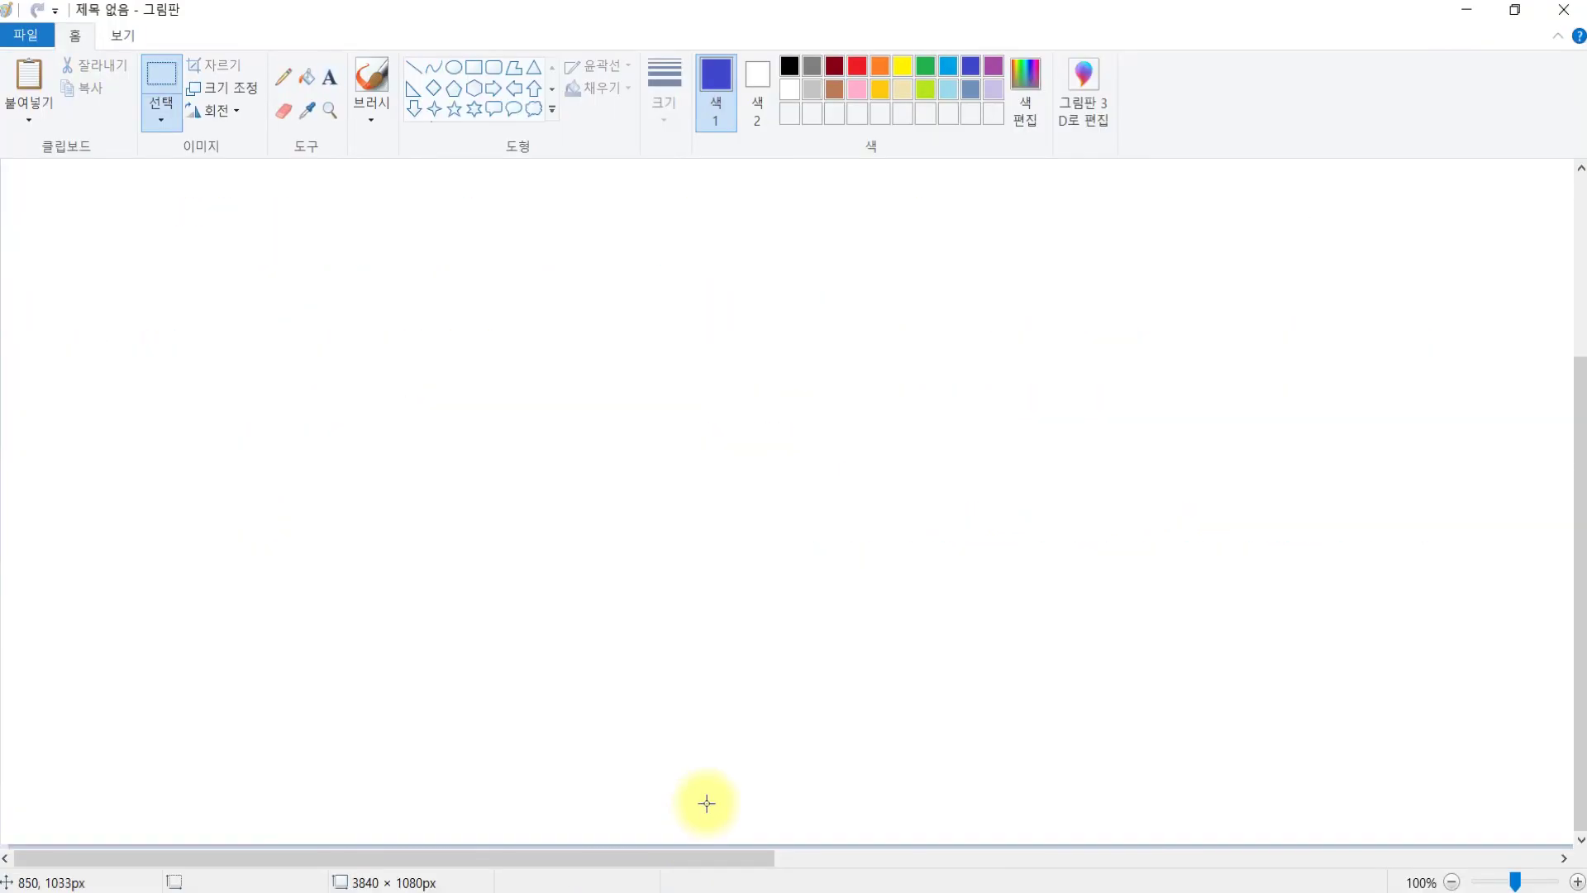
Add a text note near the top of the blank canvas reading "외상매출금 : 자산".
click(330, 77)
click(260, 240)
text(읽)
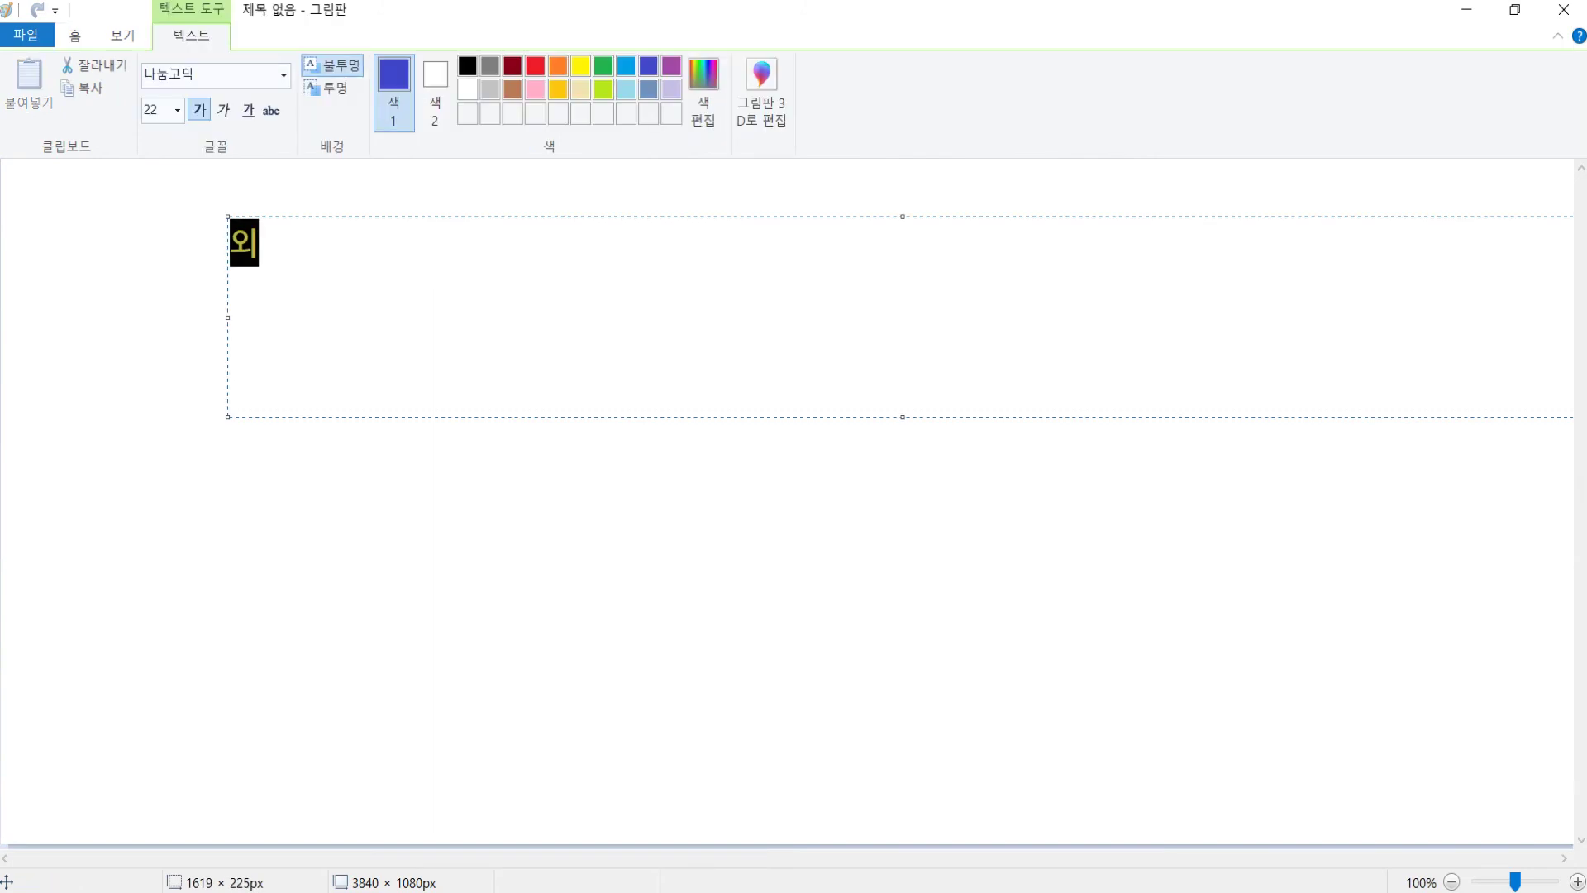
text(상)
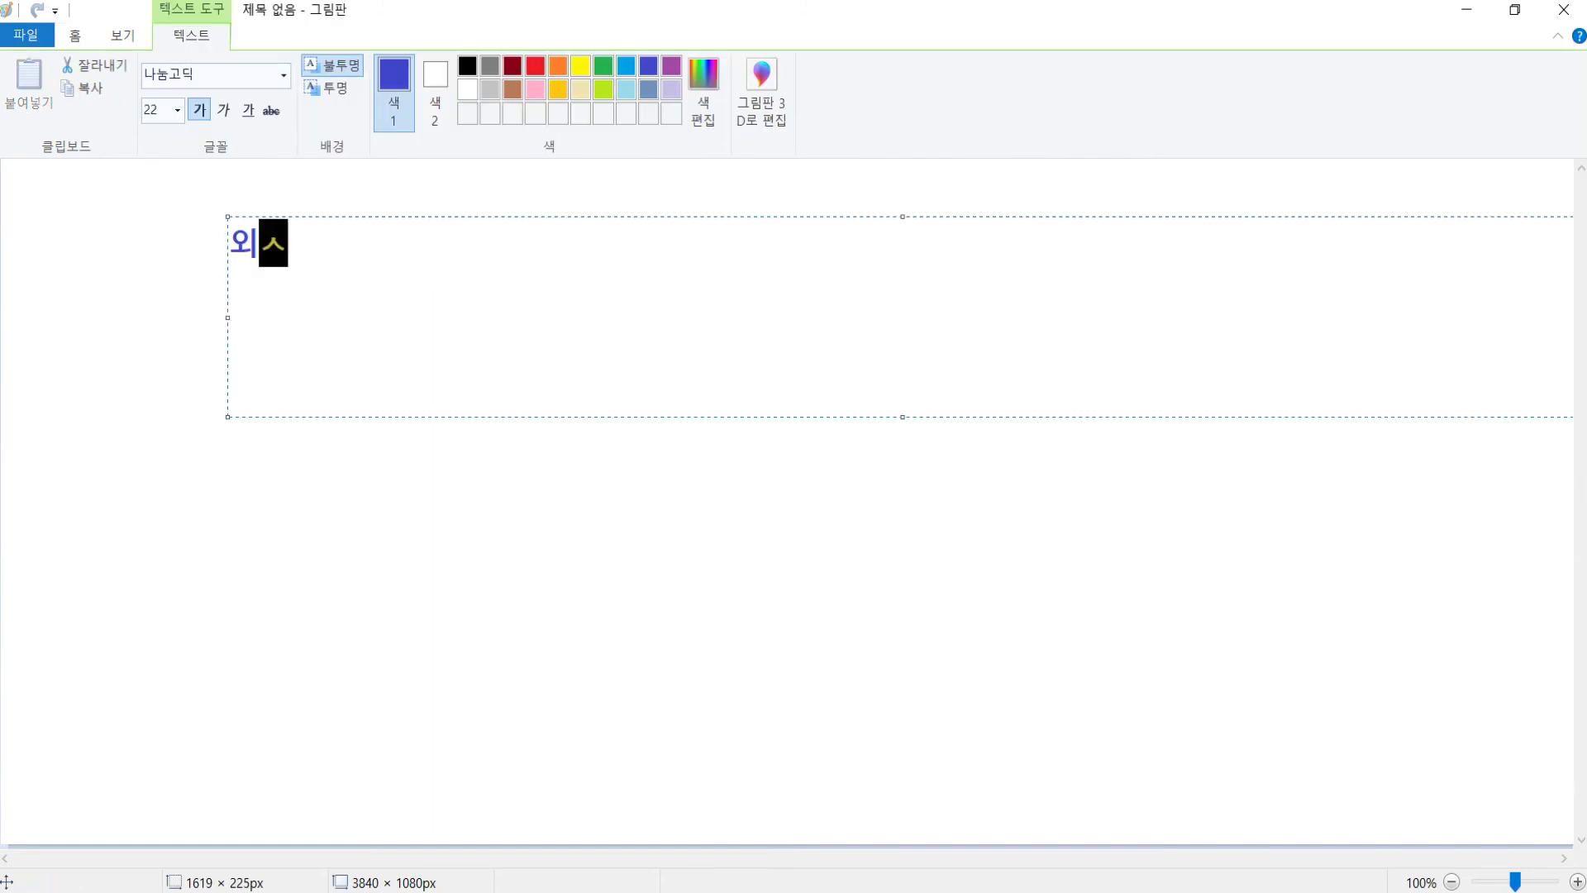
text(매출금 )
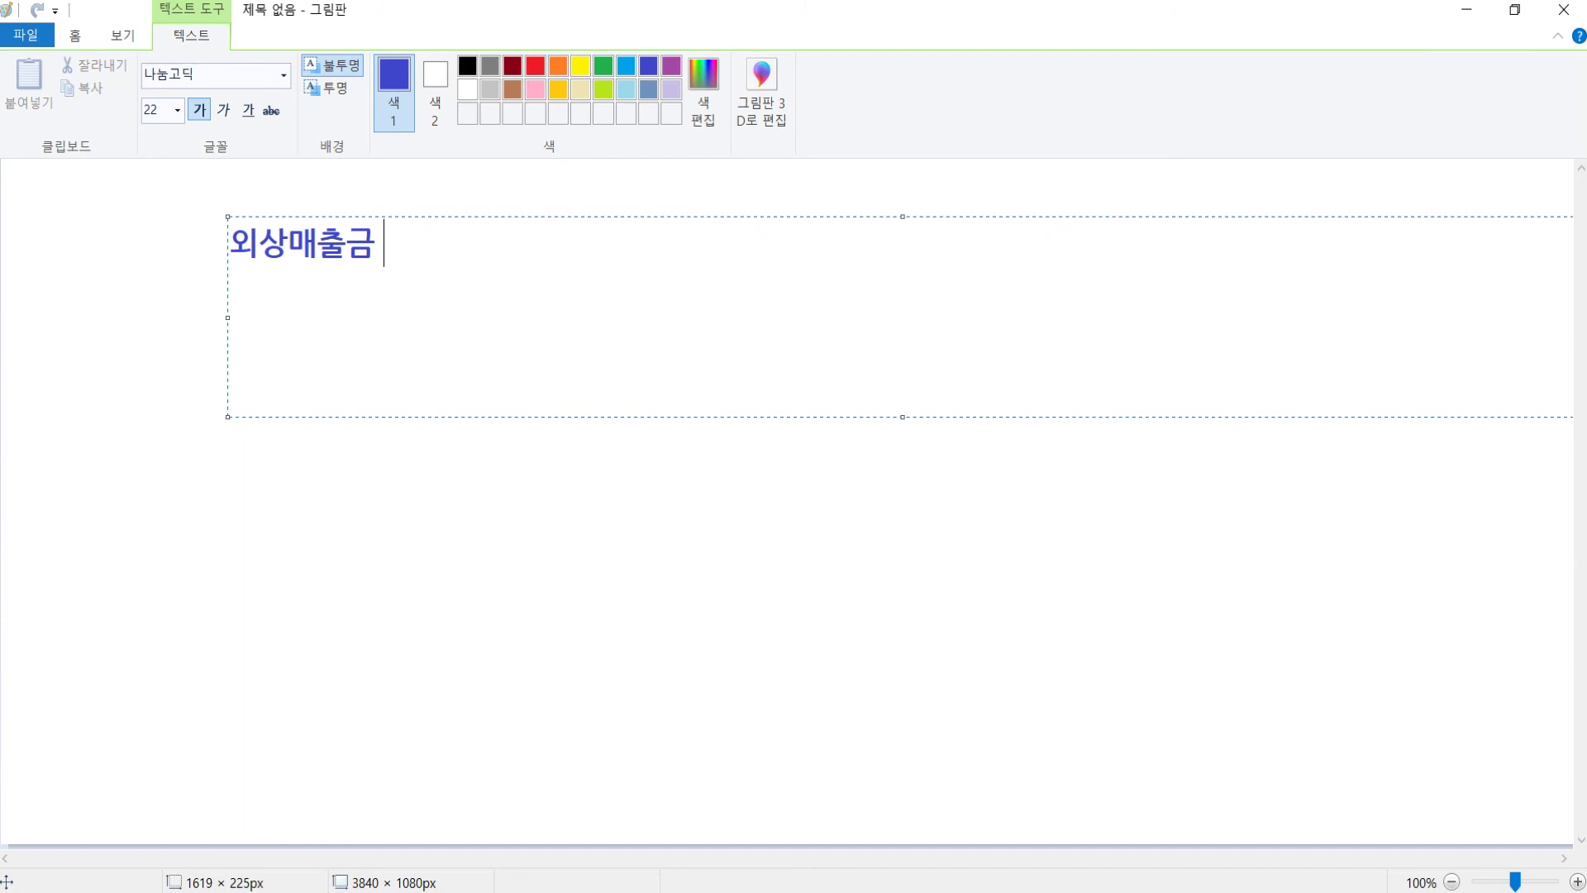
text(: 자산)
key(Return)
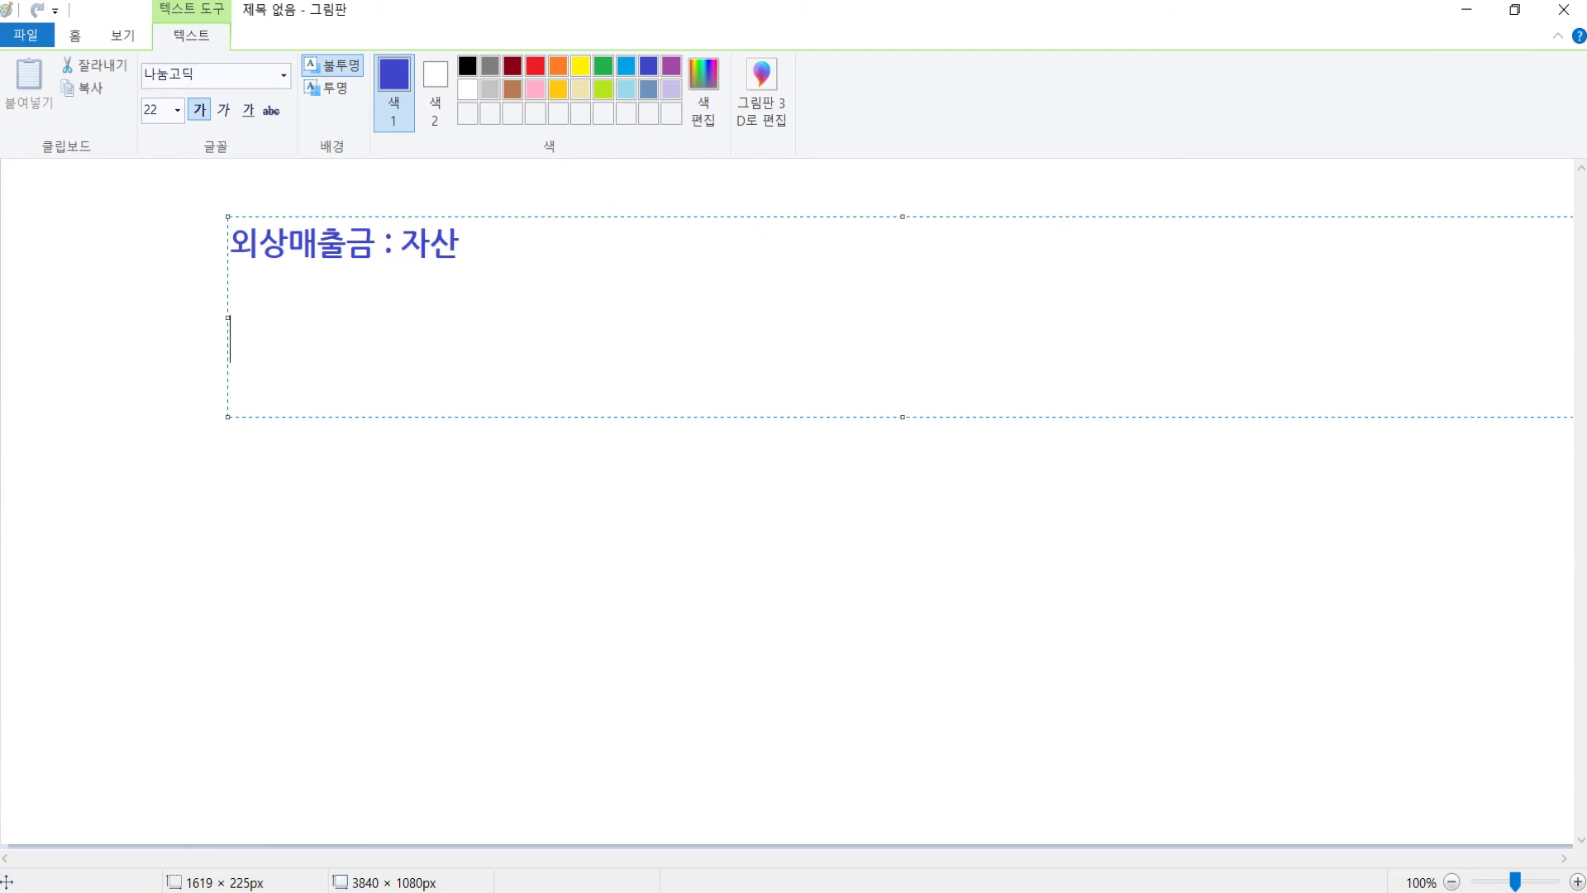
Add the lines "장부 : 130,000,000" and "평가" beneath the 외상매출금 heading in the text note.
key(Return)
text(장부)
key(Return)
text(평가)
click(296, 339)
text(:                       )
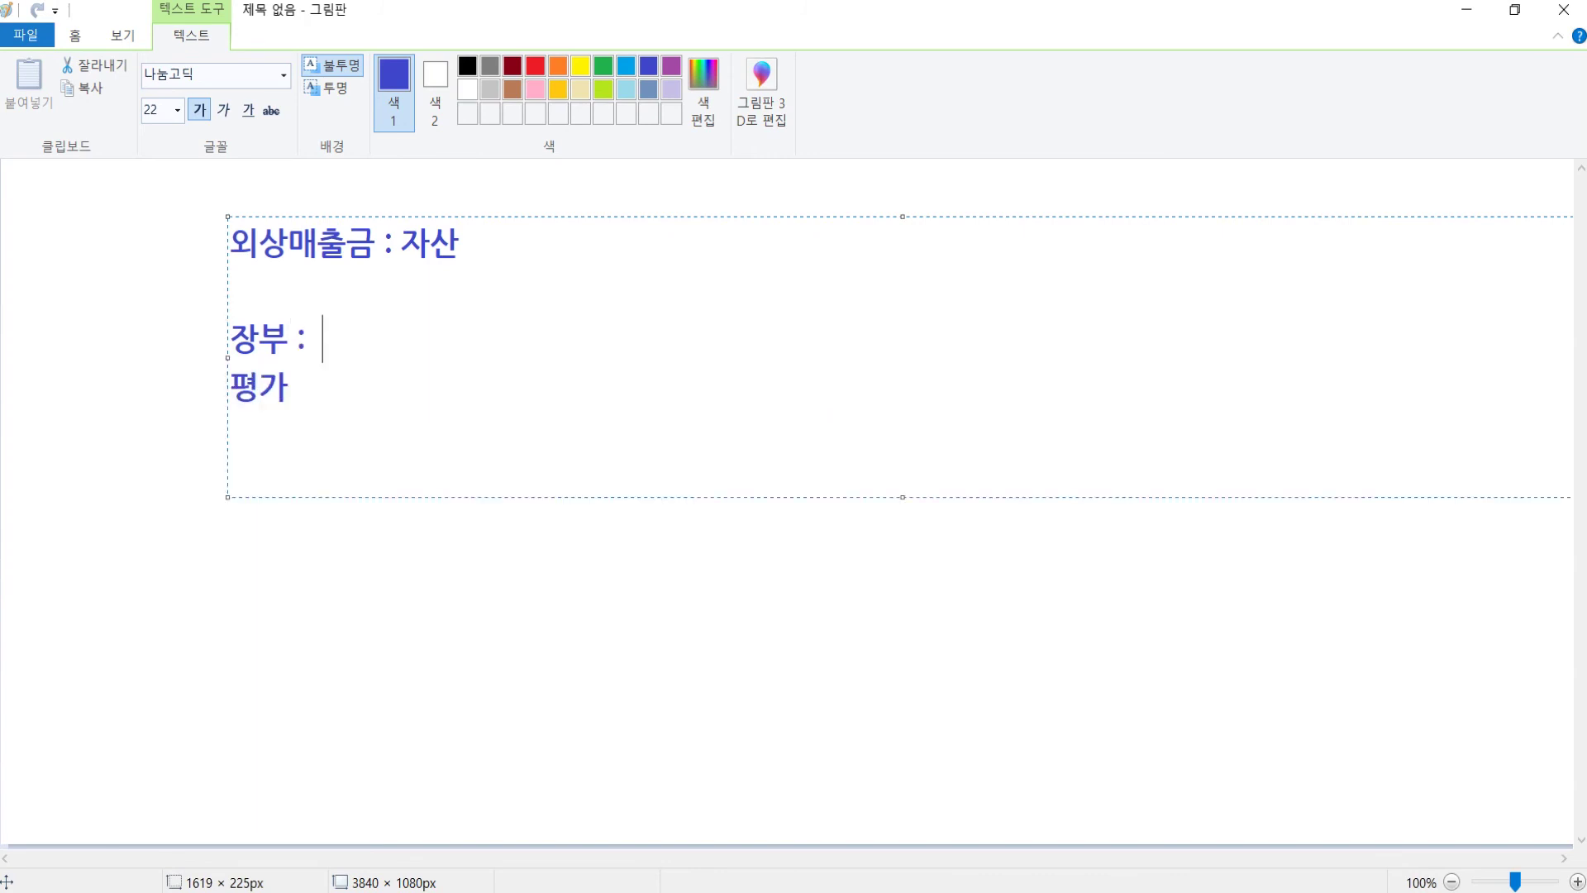
text(    130,000,0000)
key(BackSpace)
Complete the valuation line as "평가 : $100,000 * 1,280 = 128,000,000" and align the 장부 amount above its result.
click(289, 387)
text(: )
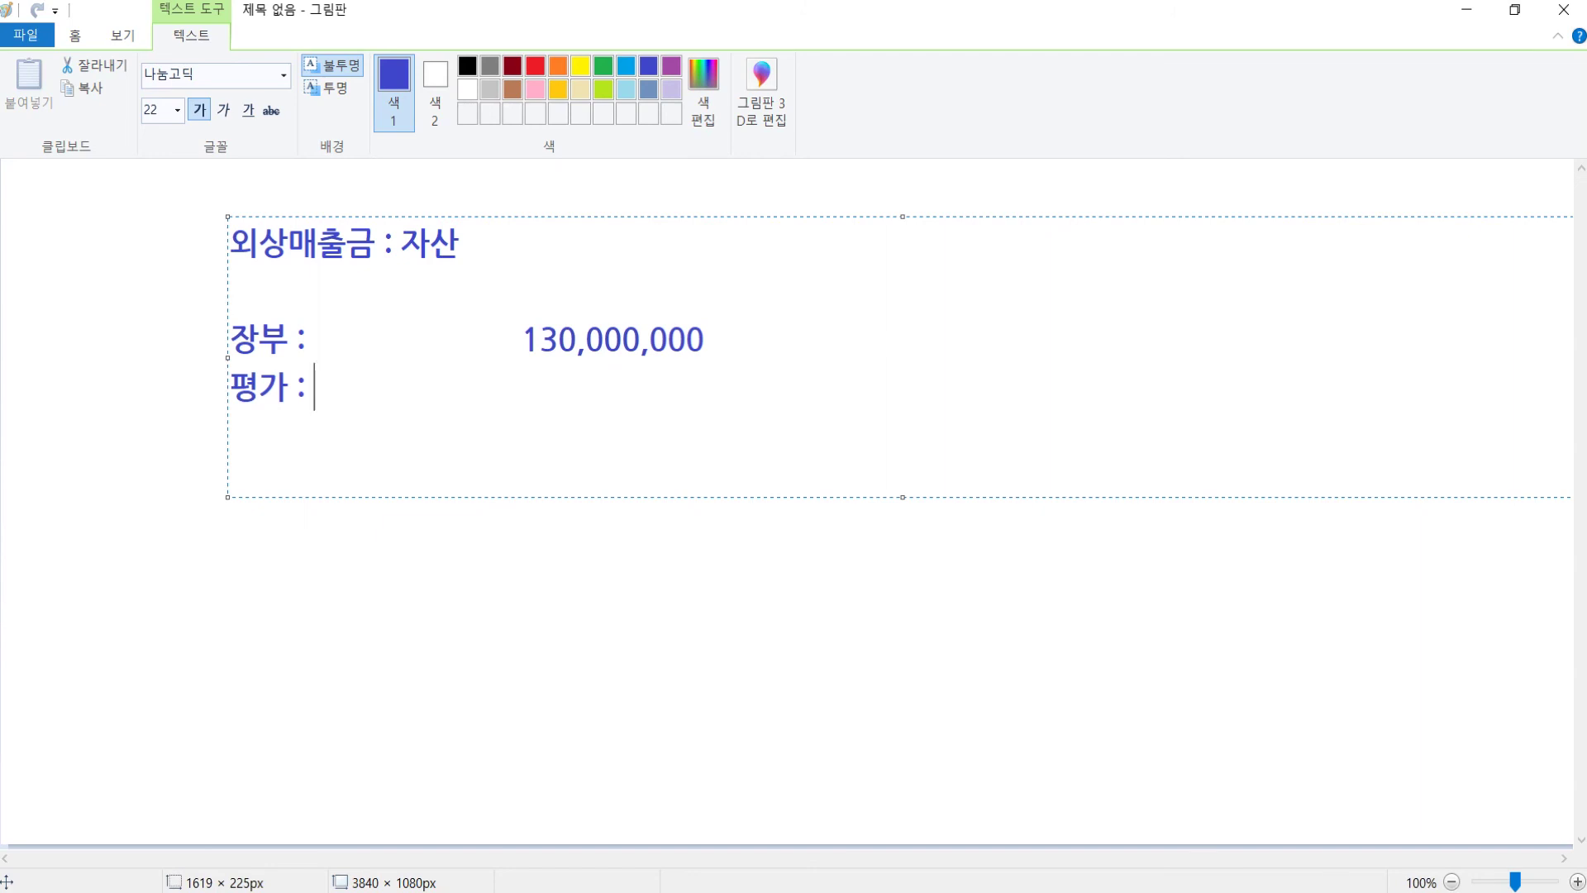
text($100,000 * )
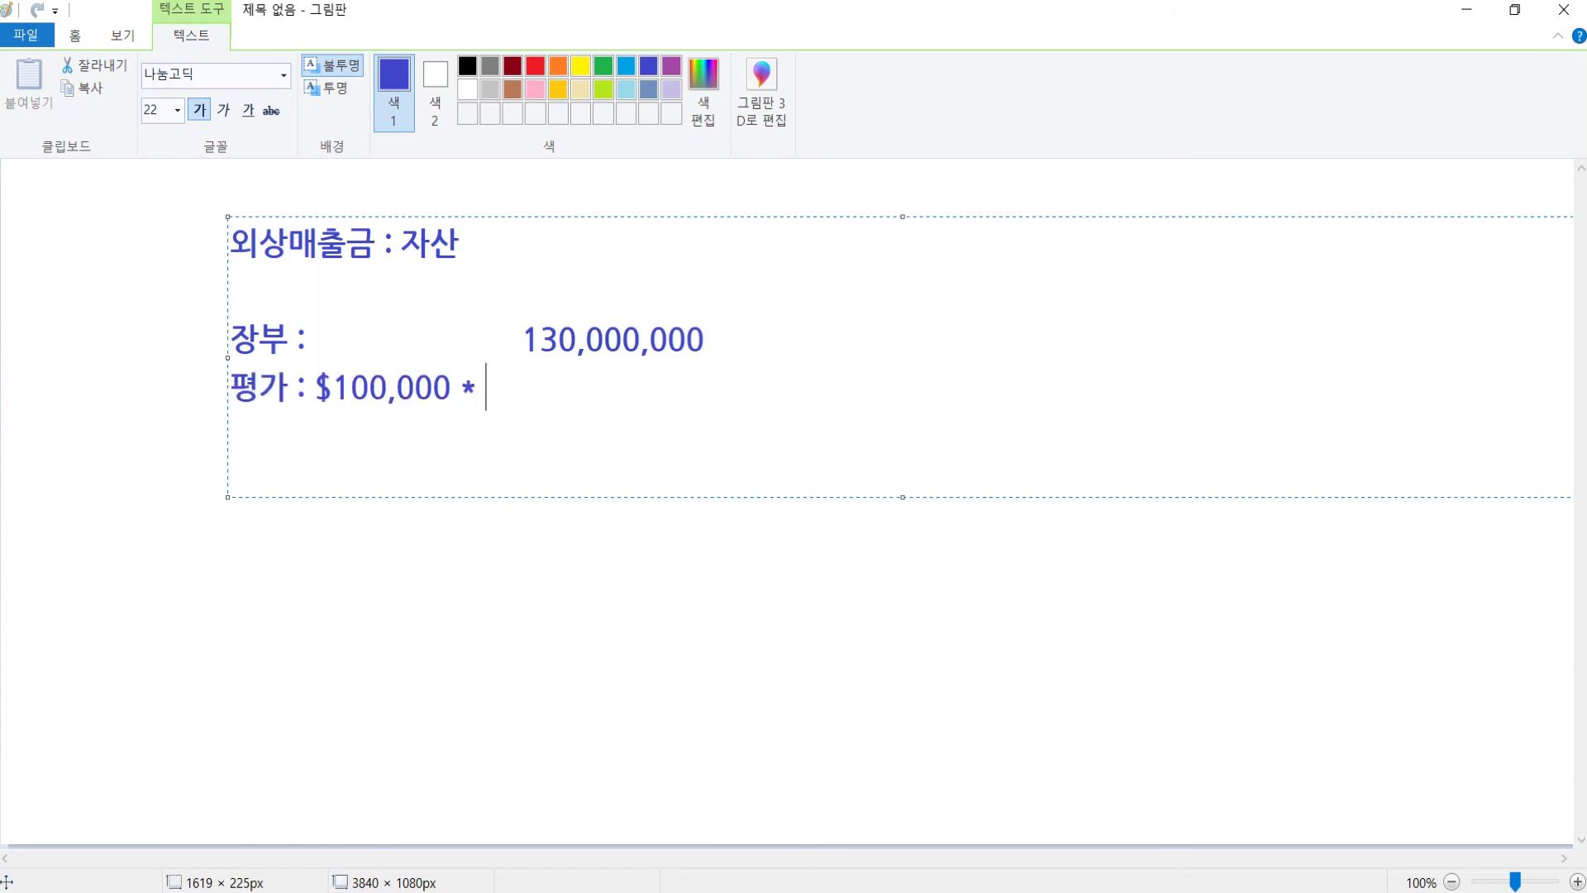
text(1,280 =)
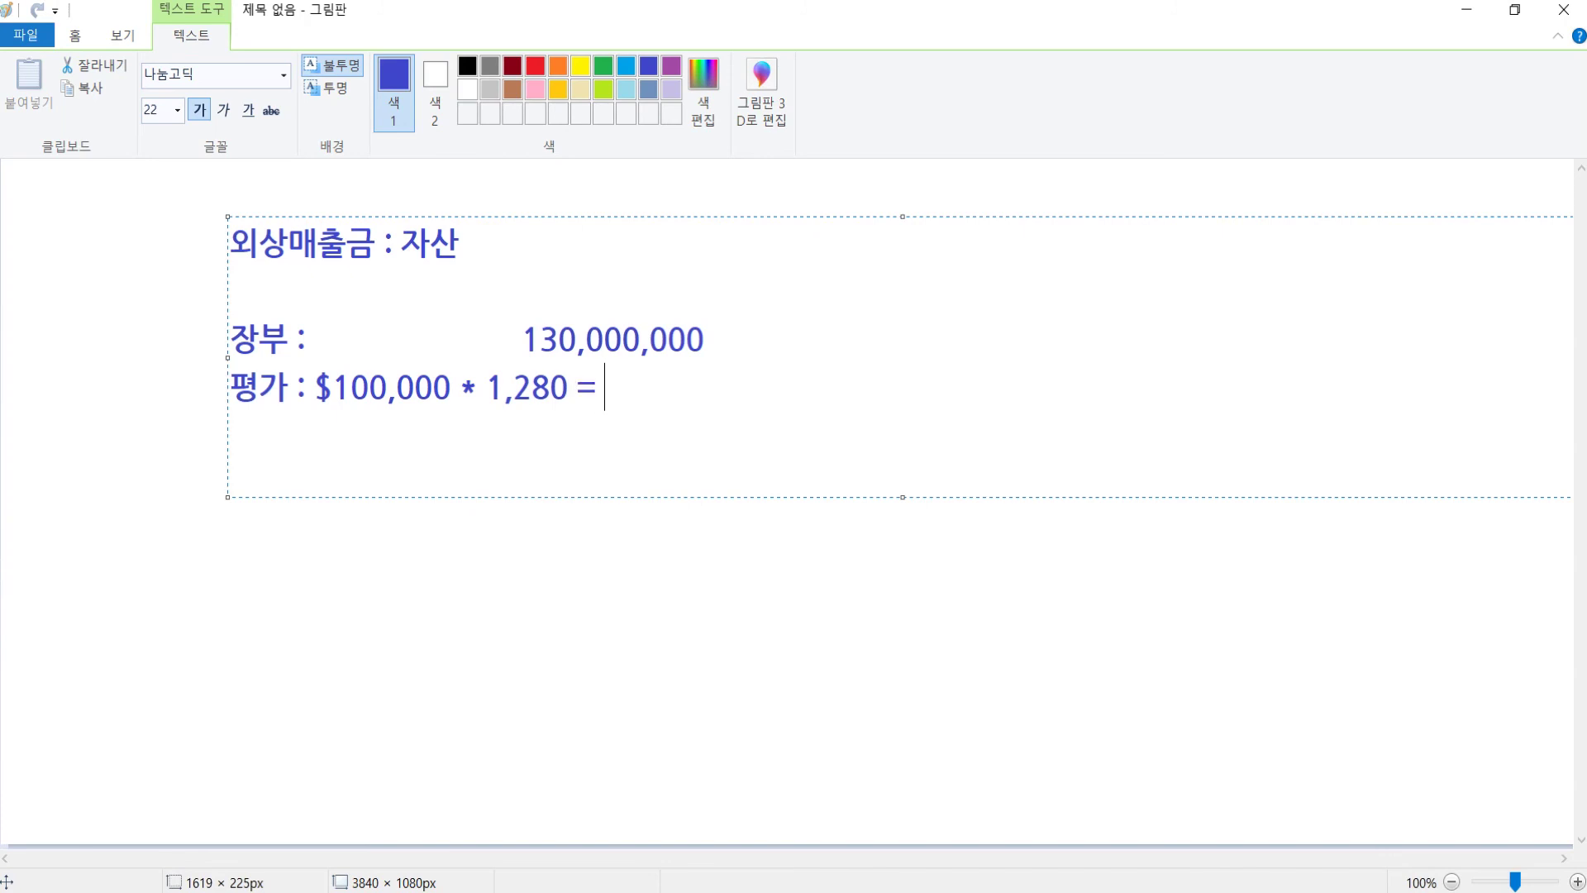
click(516, 345)
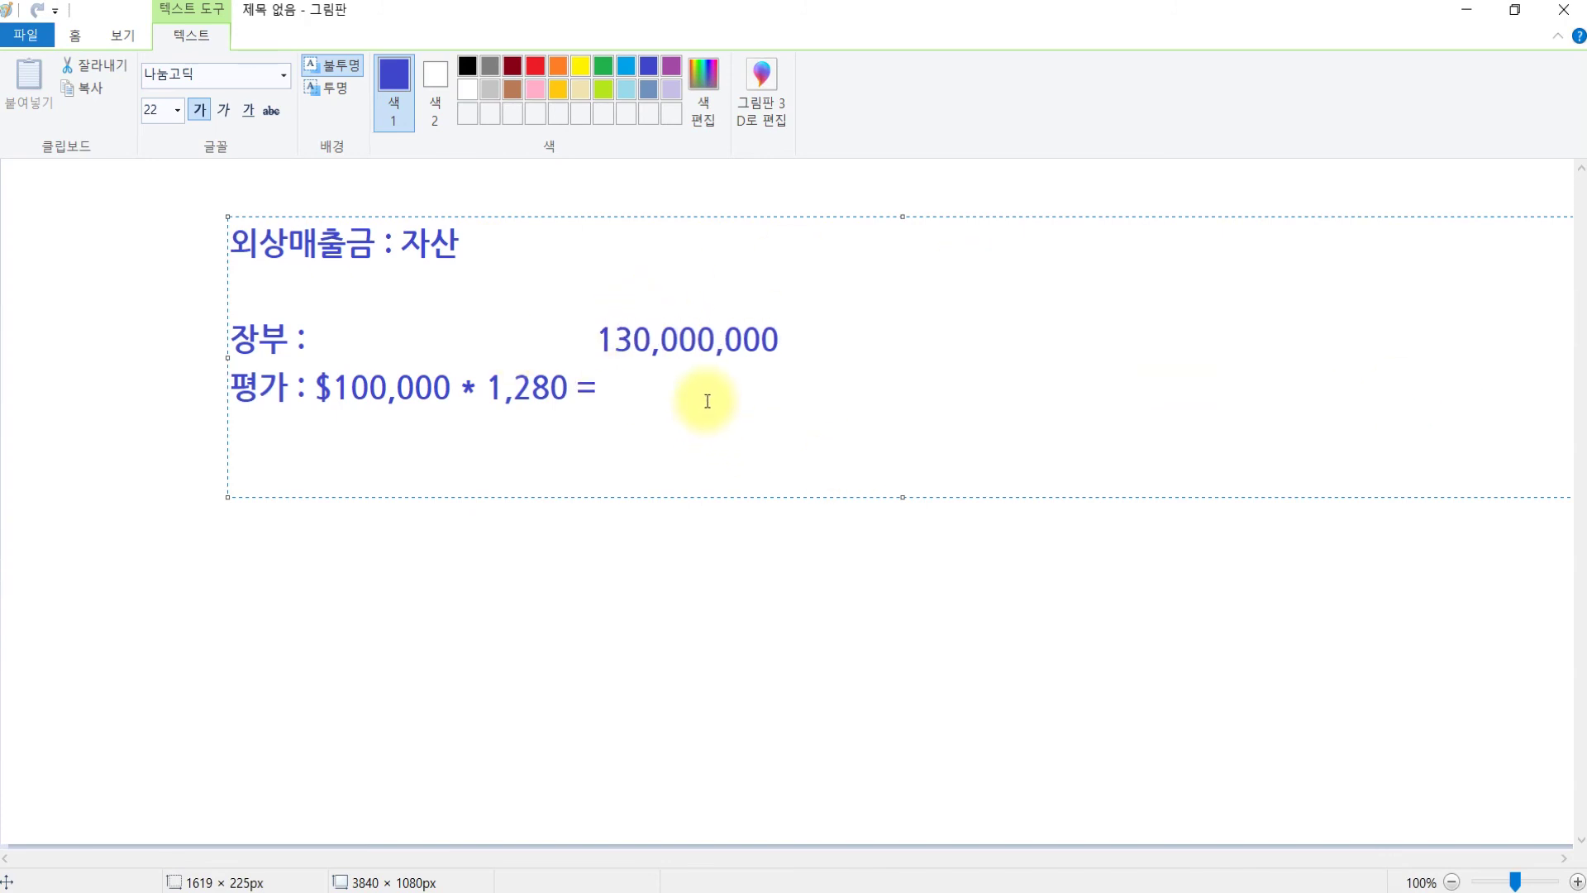
click(596, 340)
click(647, 400)
text(1)
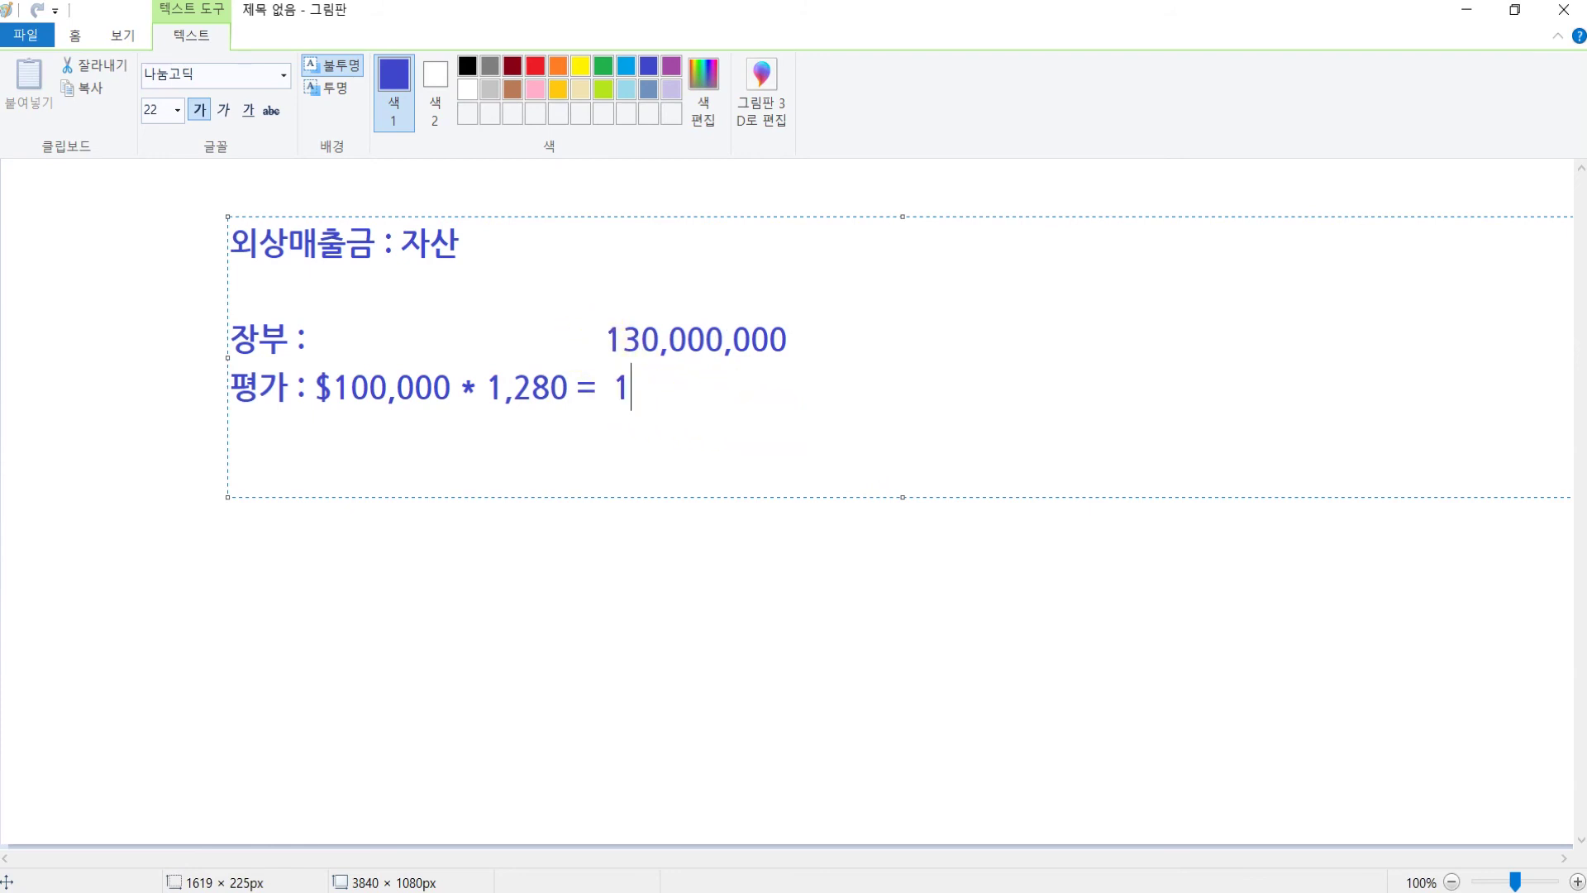
text(28,000,000)
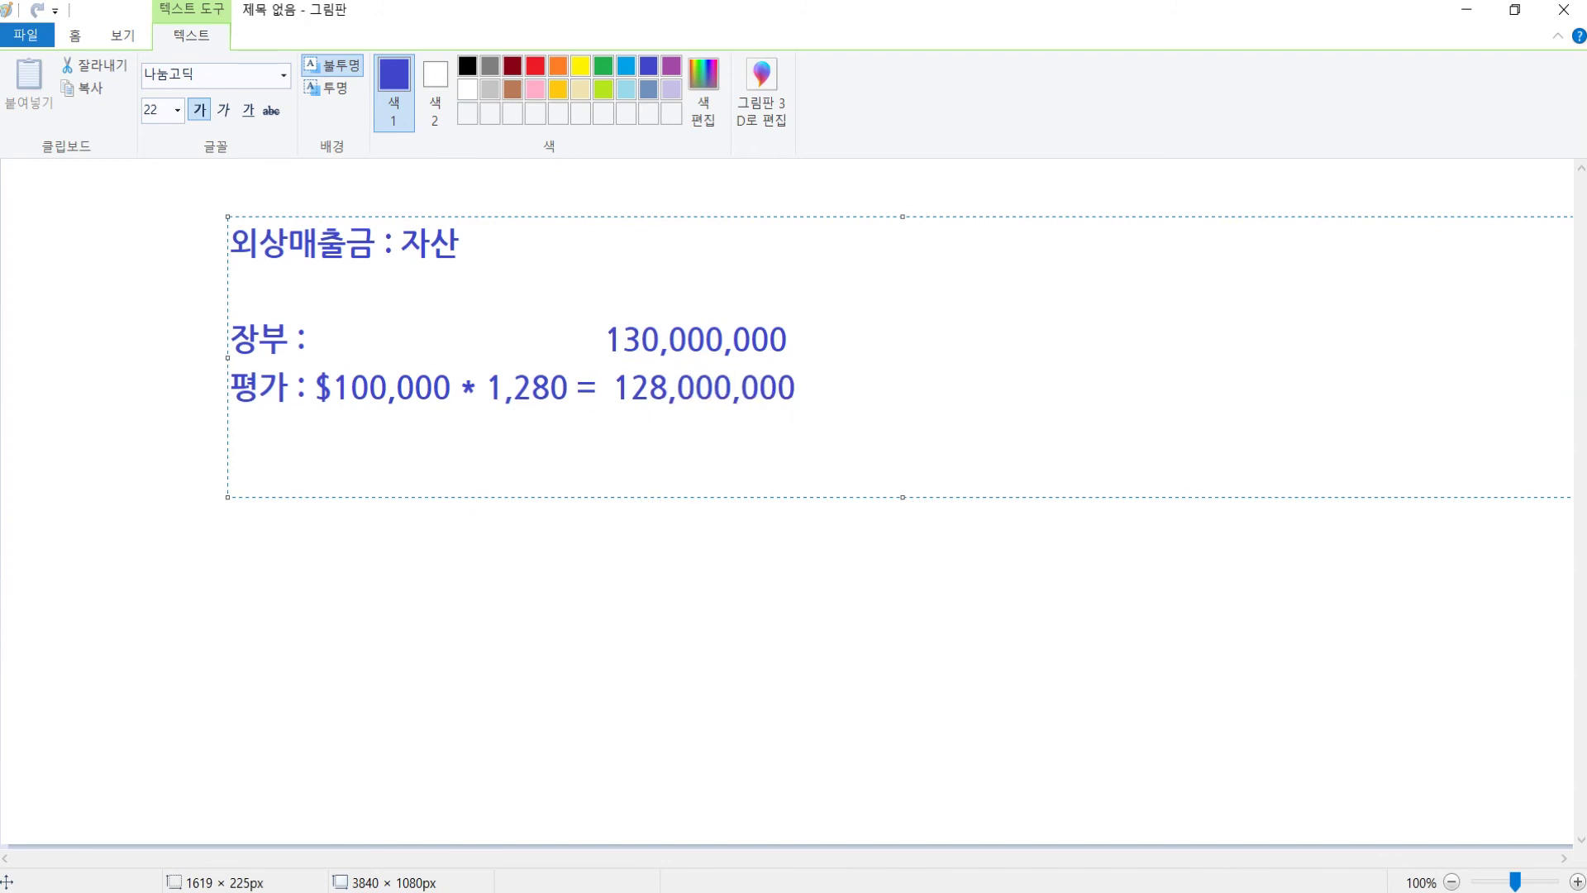
click(683, 570)
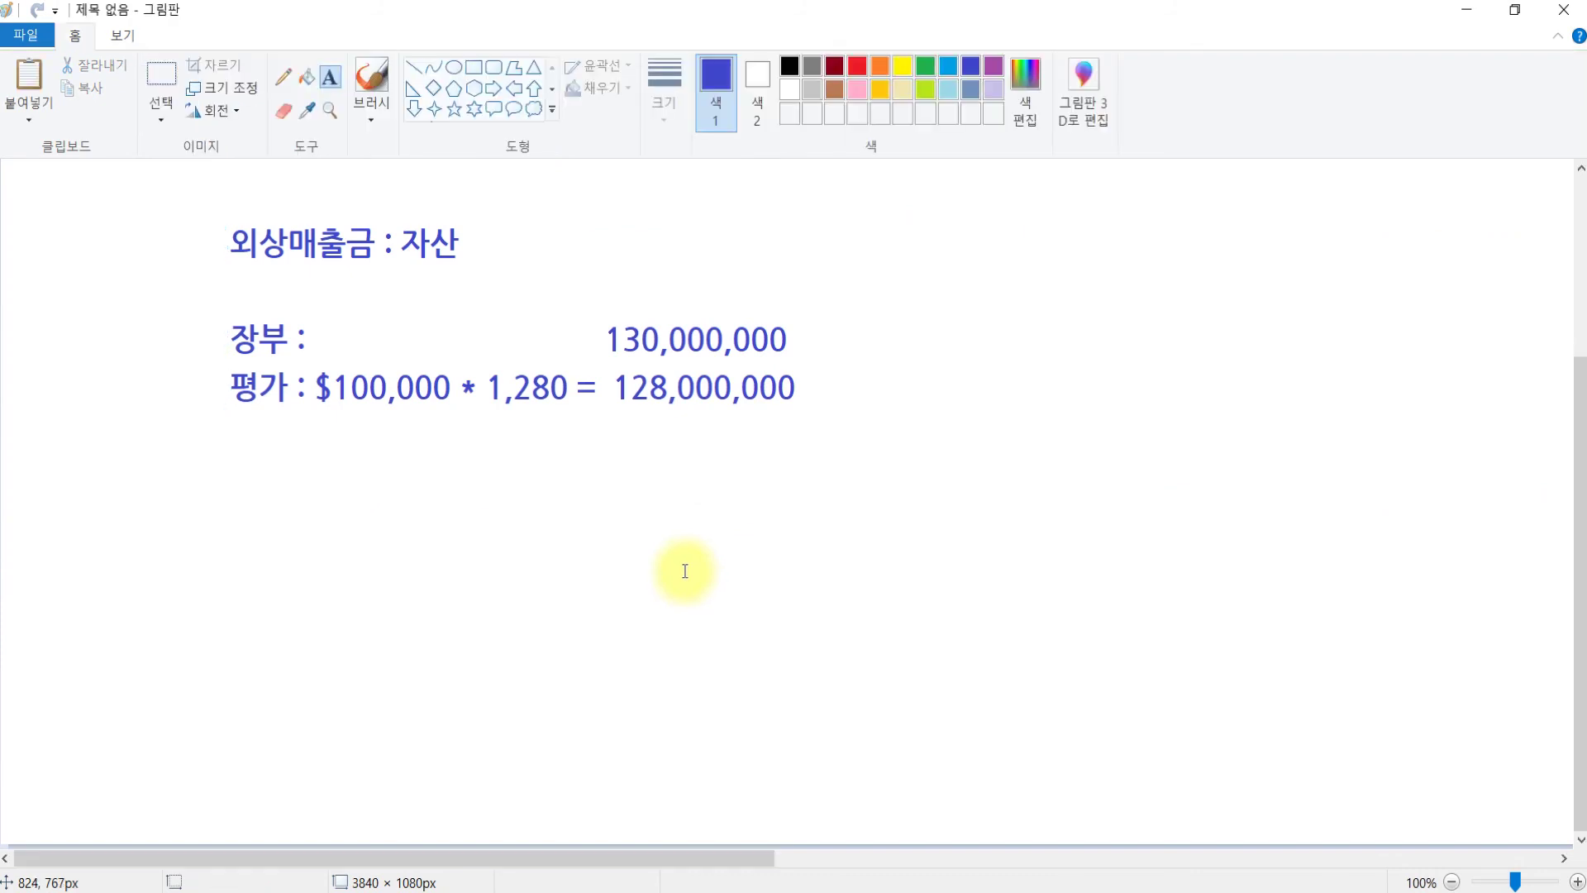
Draw a horizontal line about 344 px long under the two amounts and add the text "- 2,000,000" below it.
click(417, 71)
drag(601, 423, 887, 422)
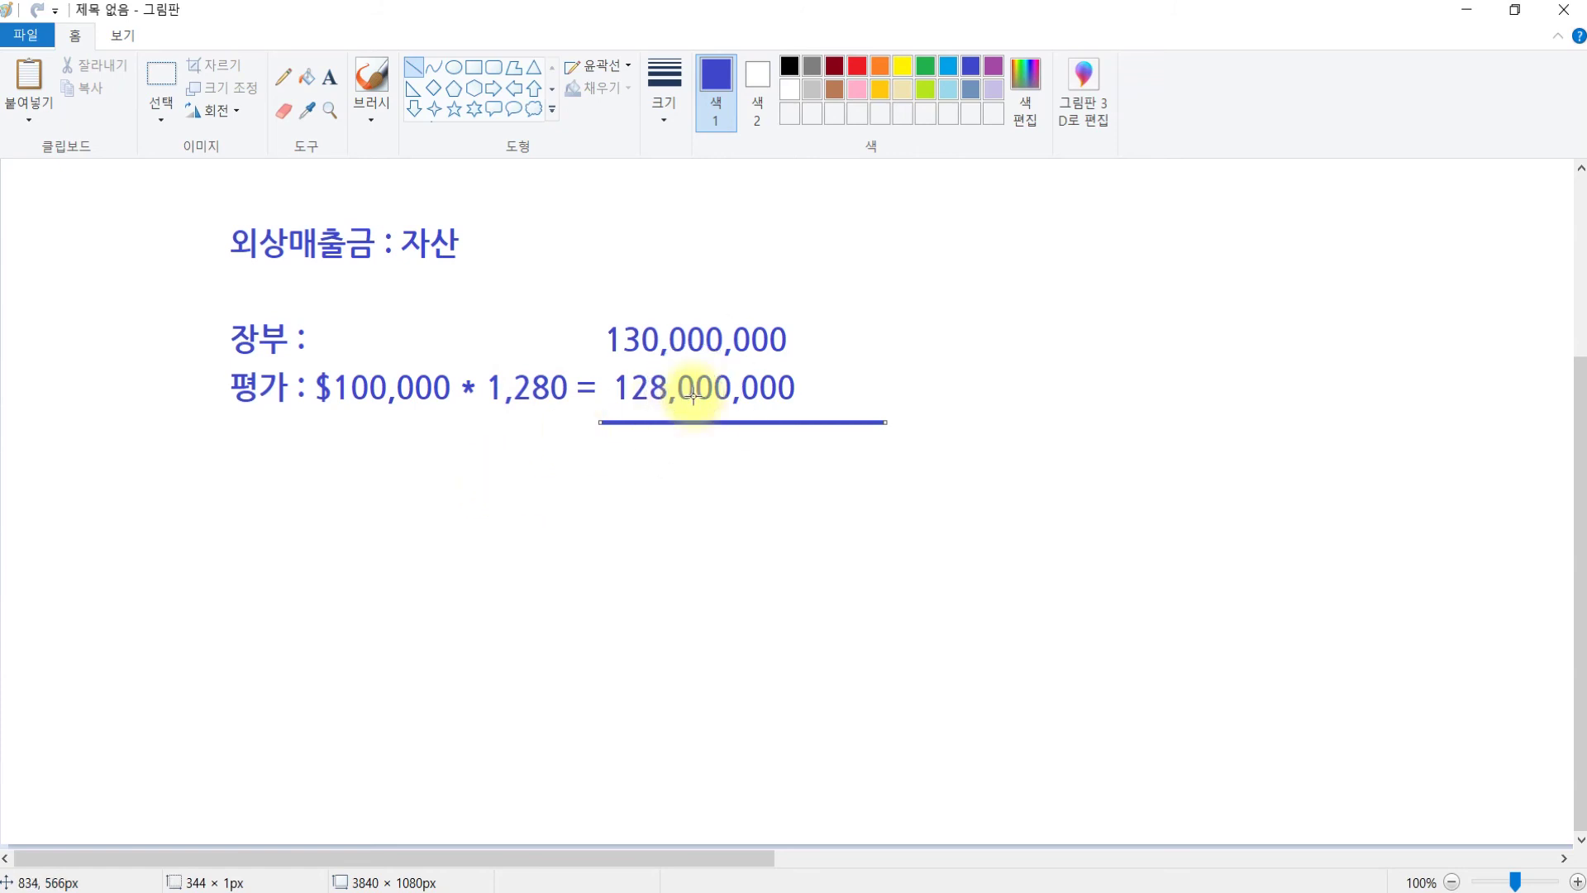
click(329, 77)
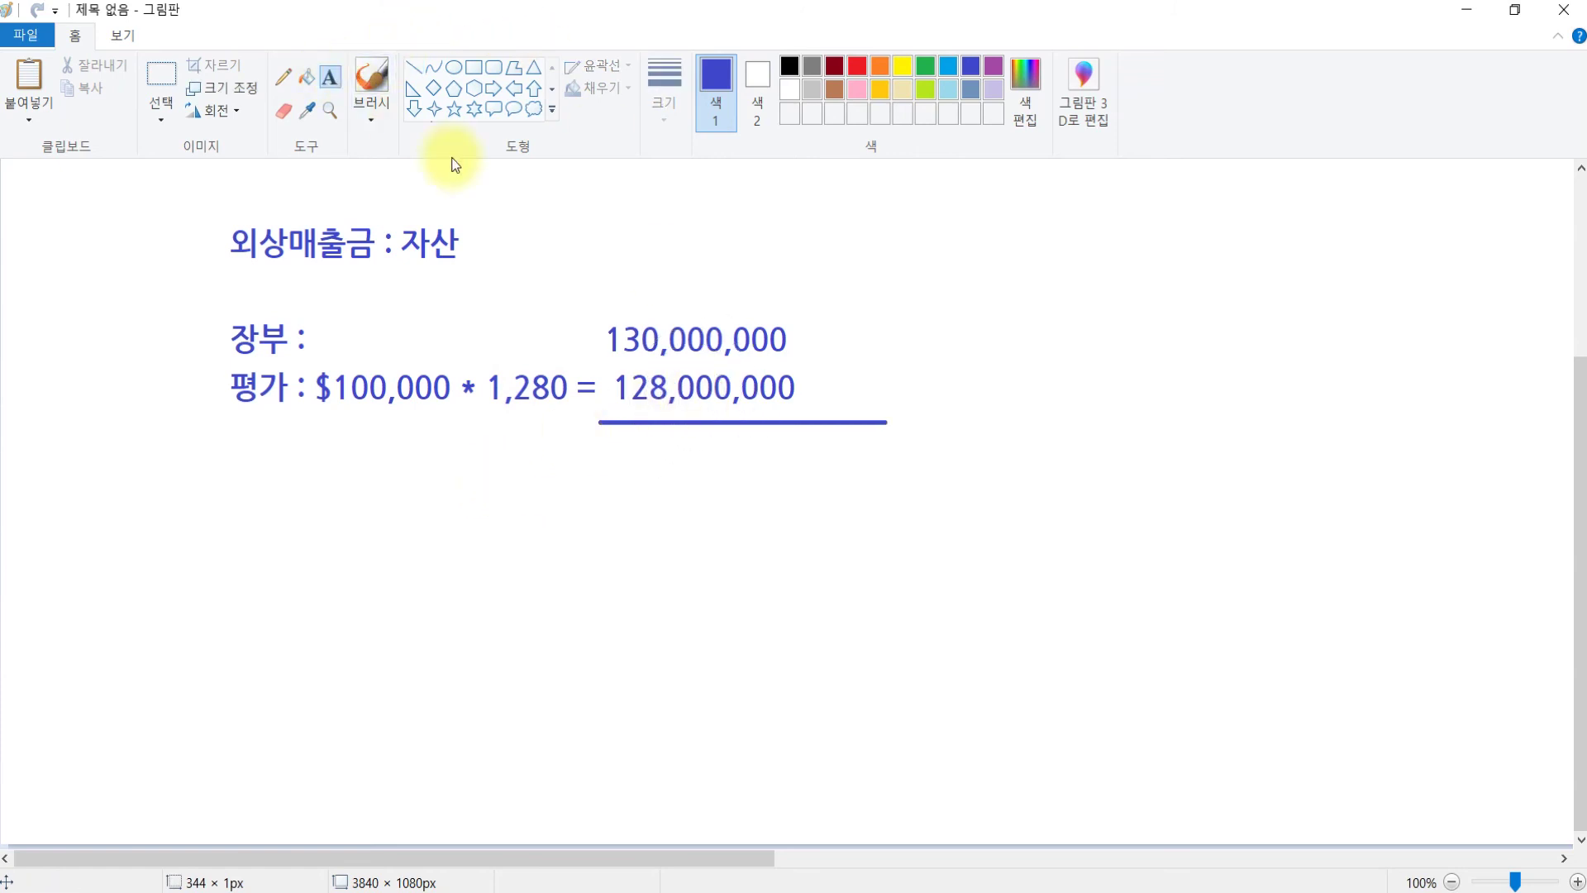
click(639, 436)
text(+)
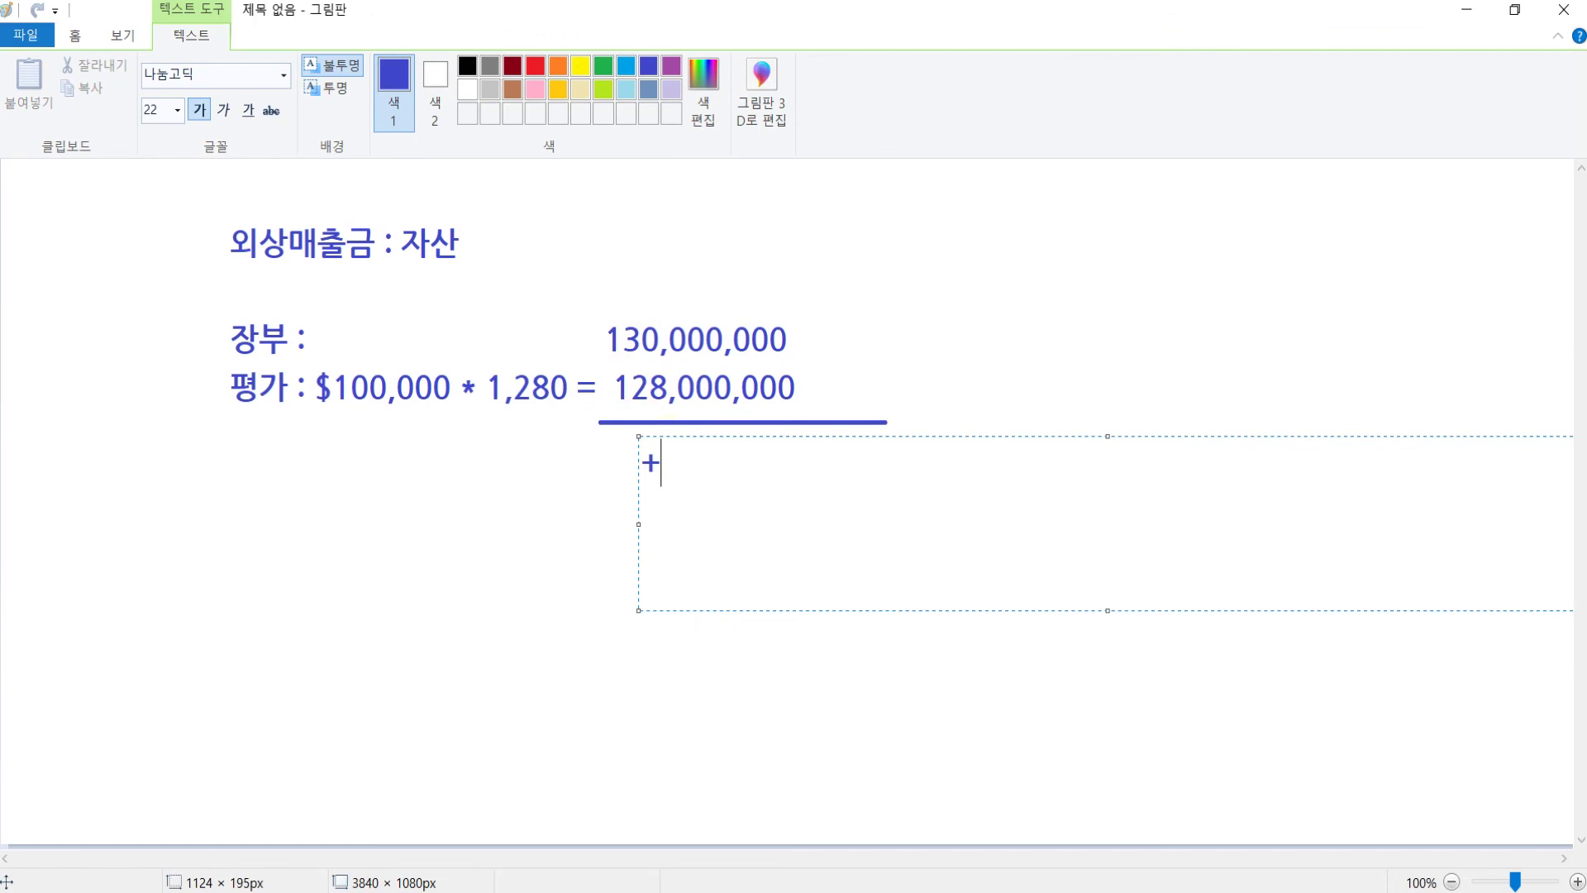
key(BackSpace)
text(- 2,000,000)
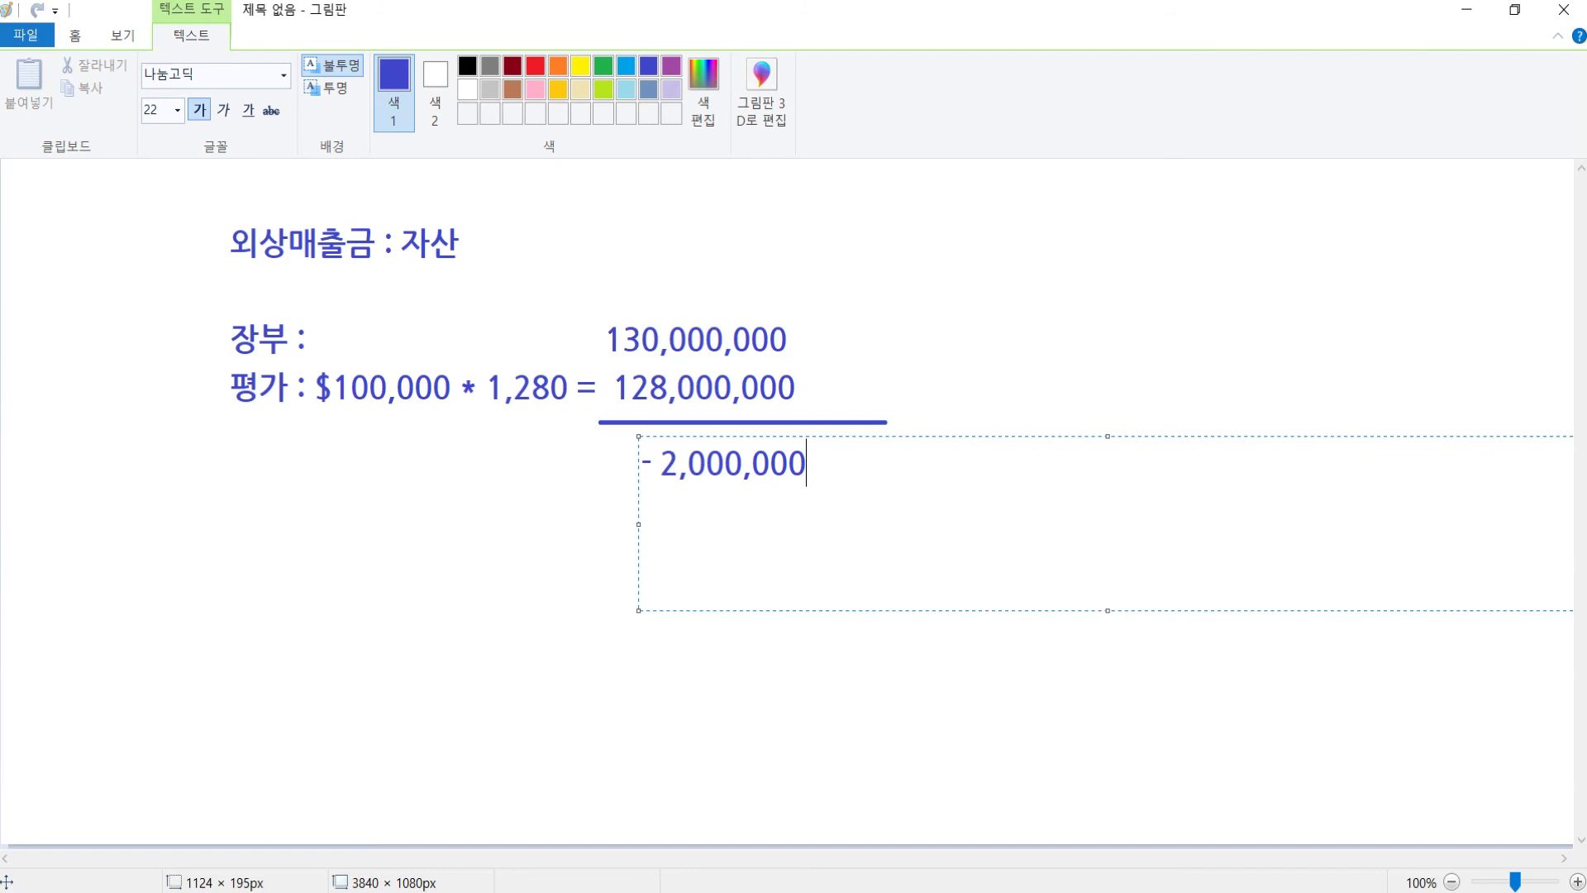
Switch to KcLep's 일반전표입력 and enter a December 31 debit line for 외화환산손실 of 2,000,000.
key(alt+Tab)
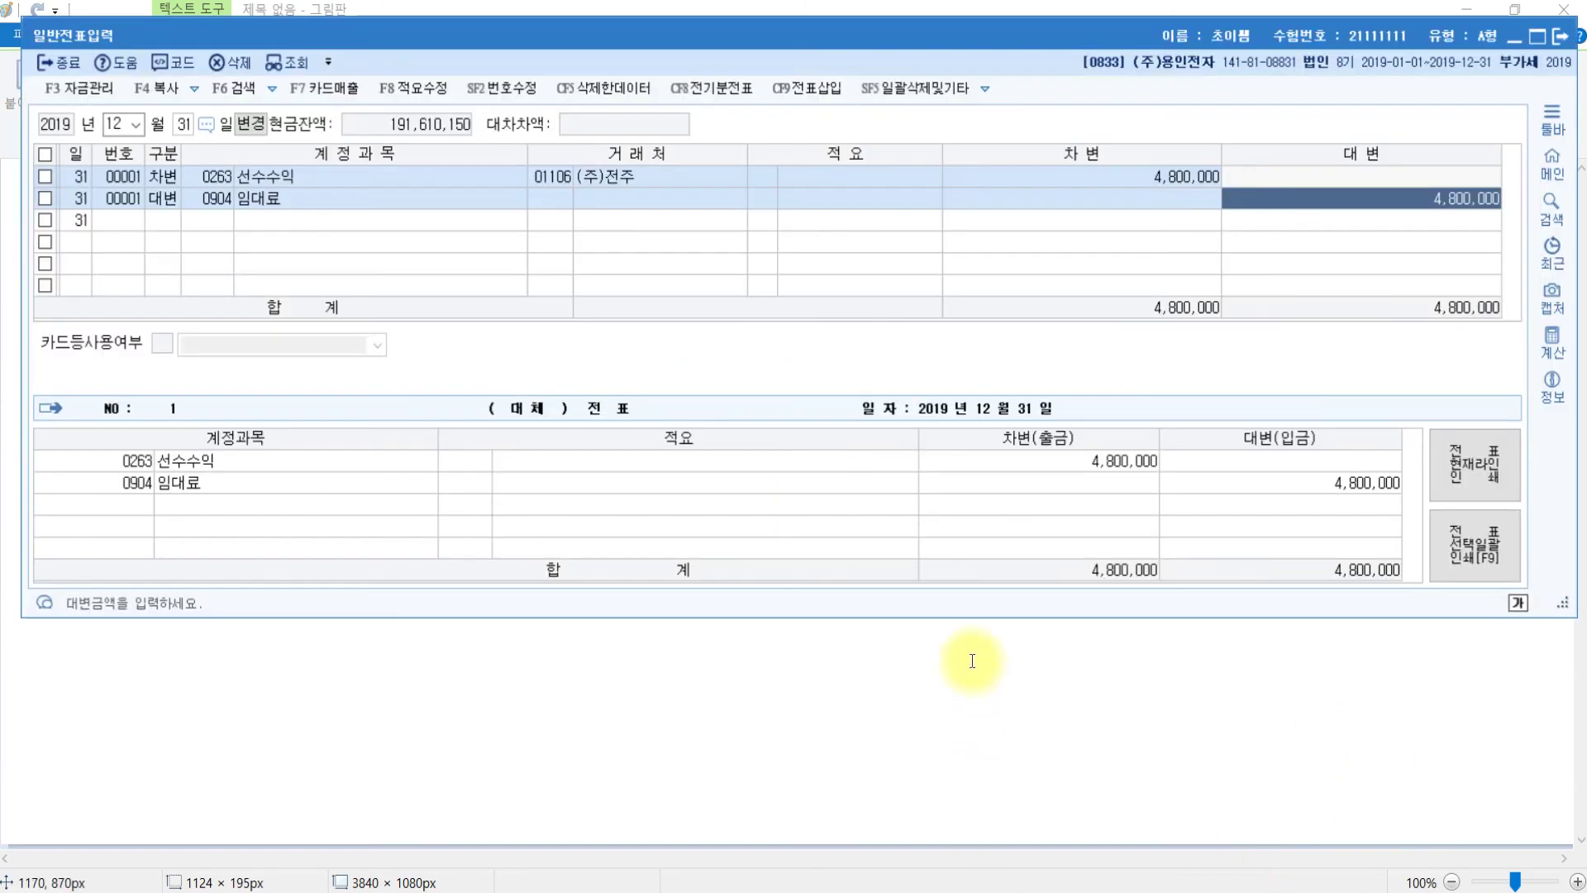
key(Return)
text(3)
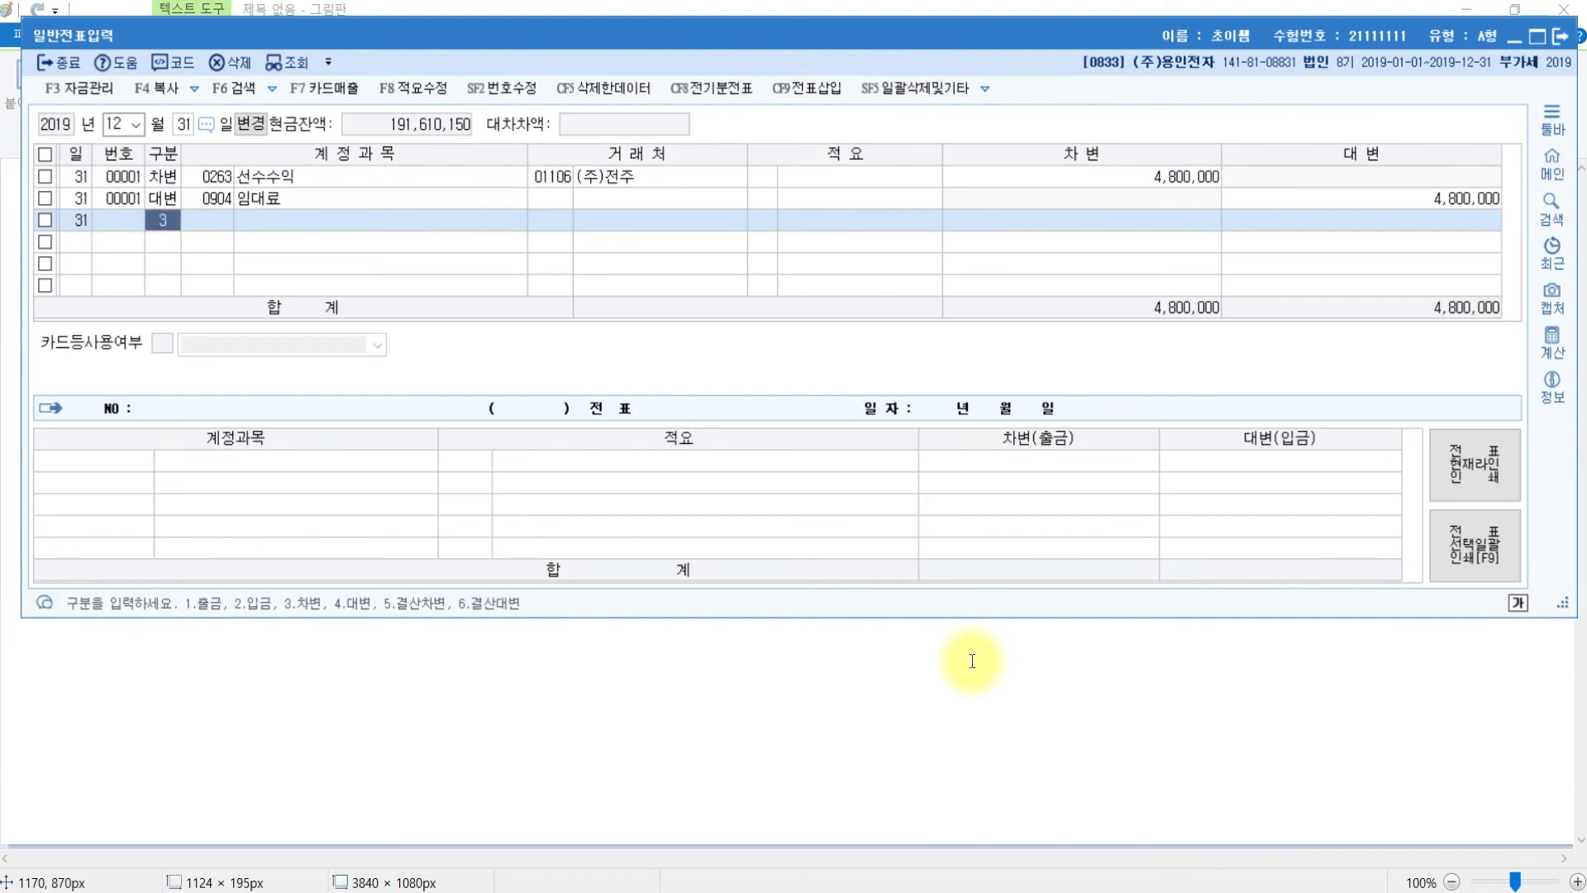
key(Return)
text(외화환)
key(Return)
key(Down)
key(Return)
text(2000000)
key(Return)
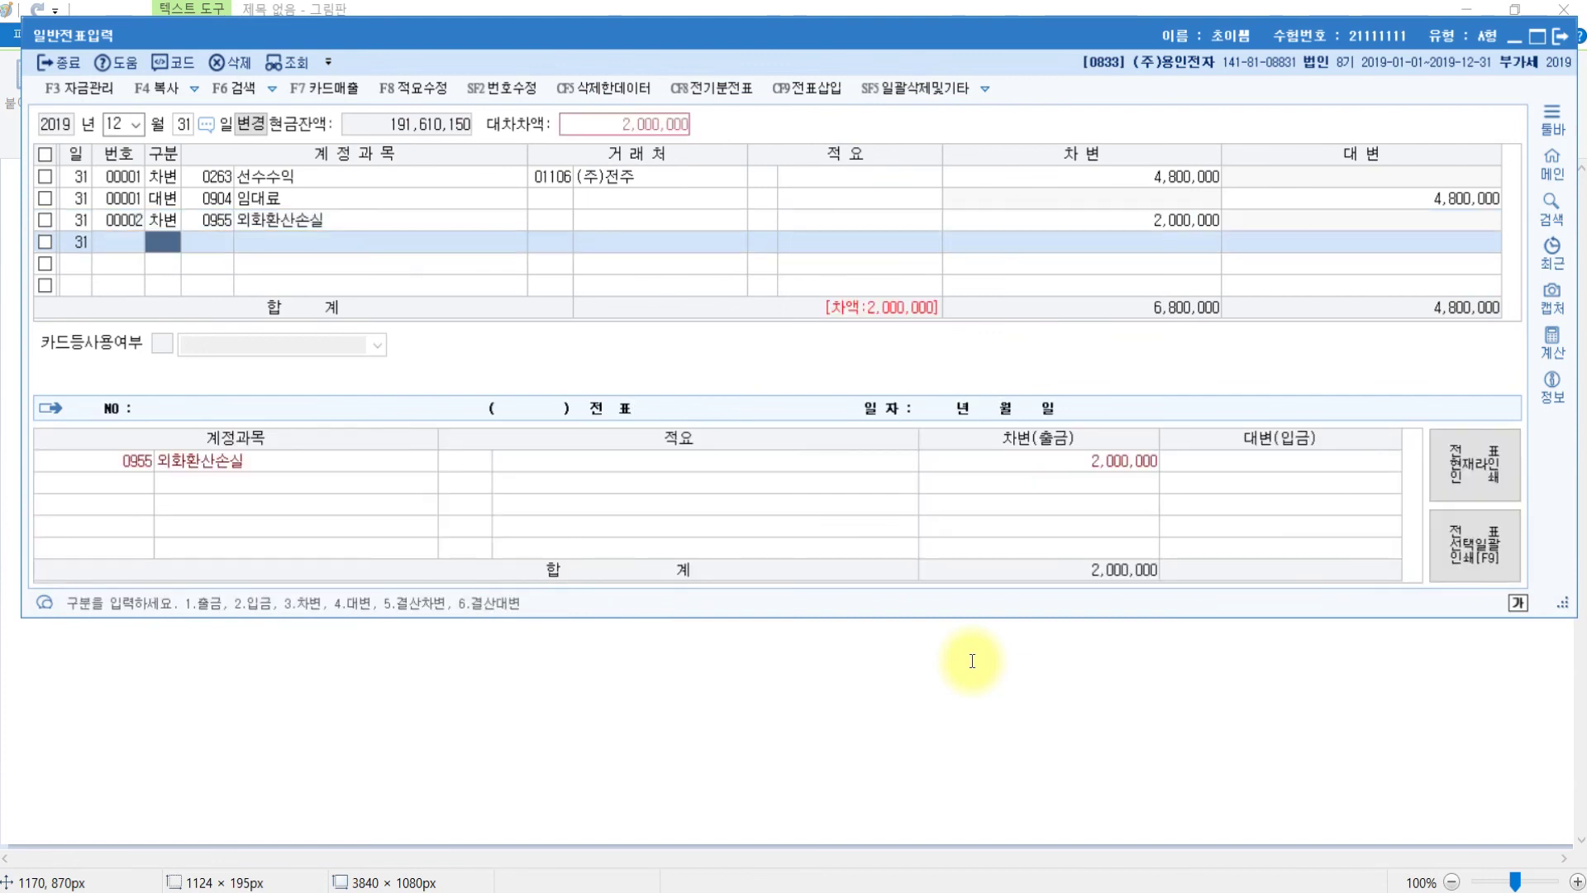
Add the matching credit line for 외상매출금 of 2,000,000 with 영국 브리티시 as the 거래처, leaving 적요 blank.
text(4)
key(Return)
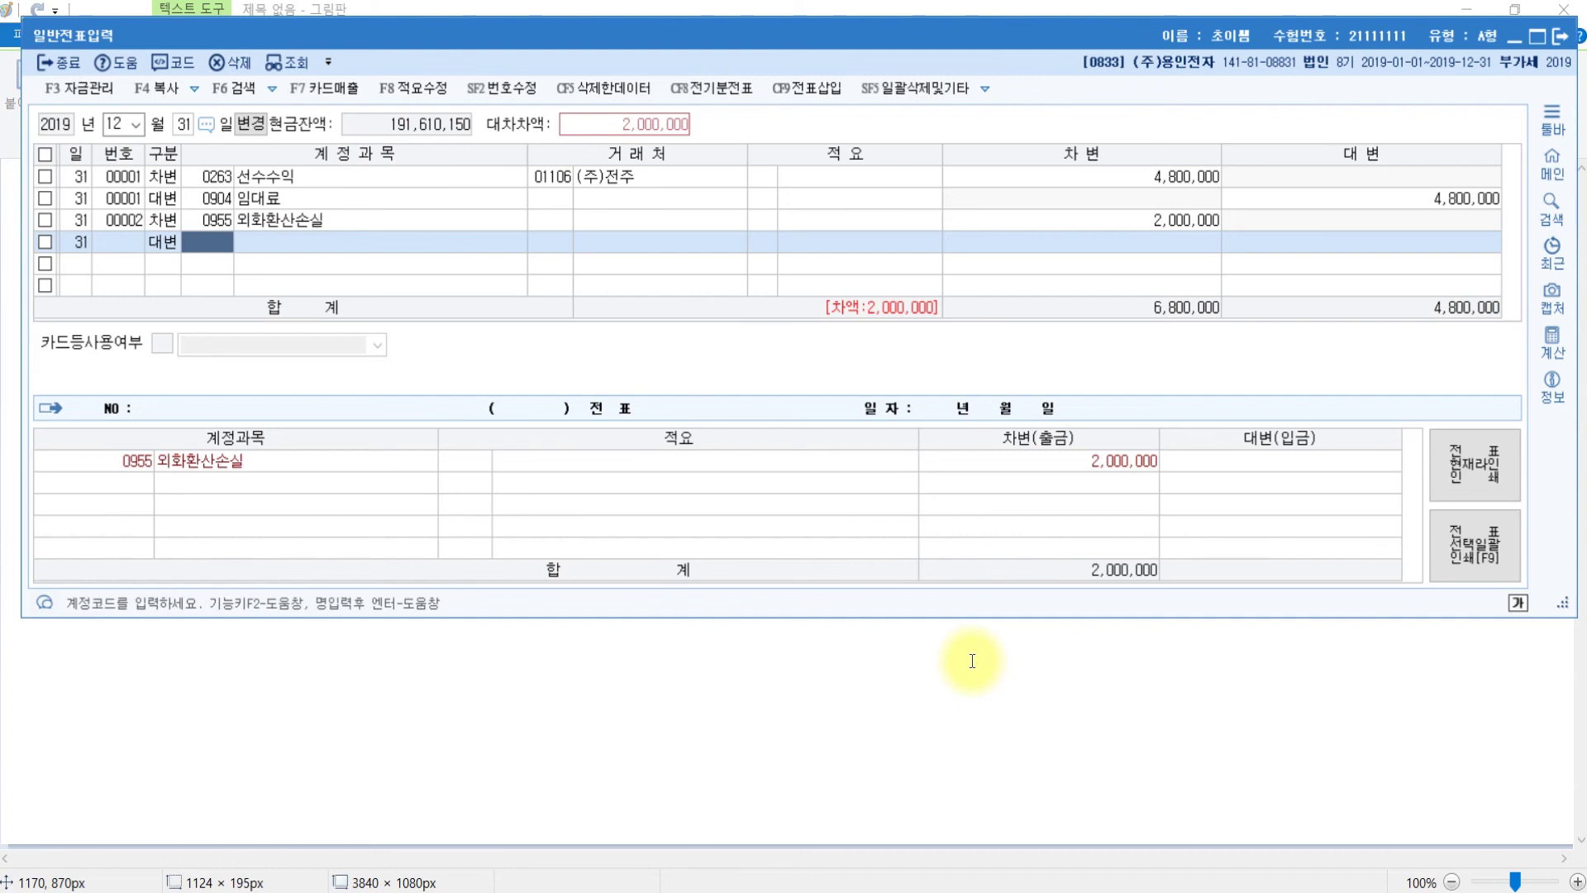
text(외상)
key(Return)
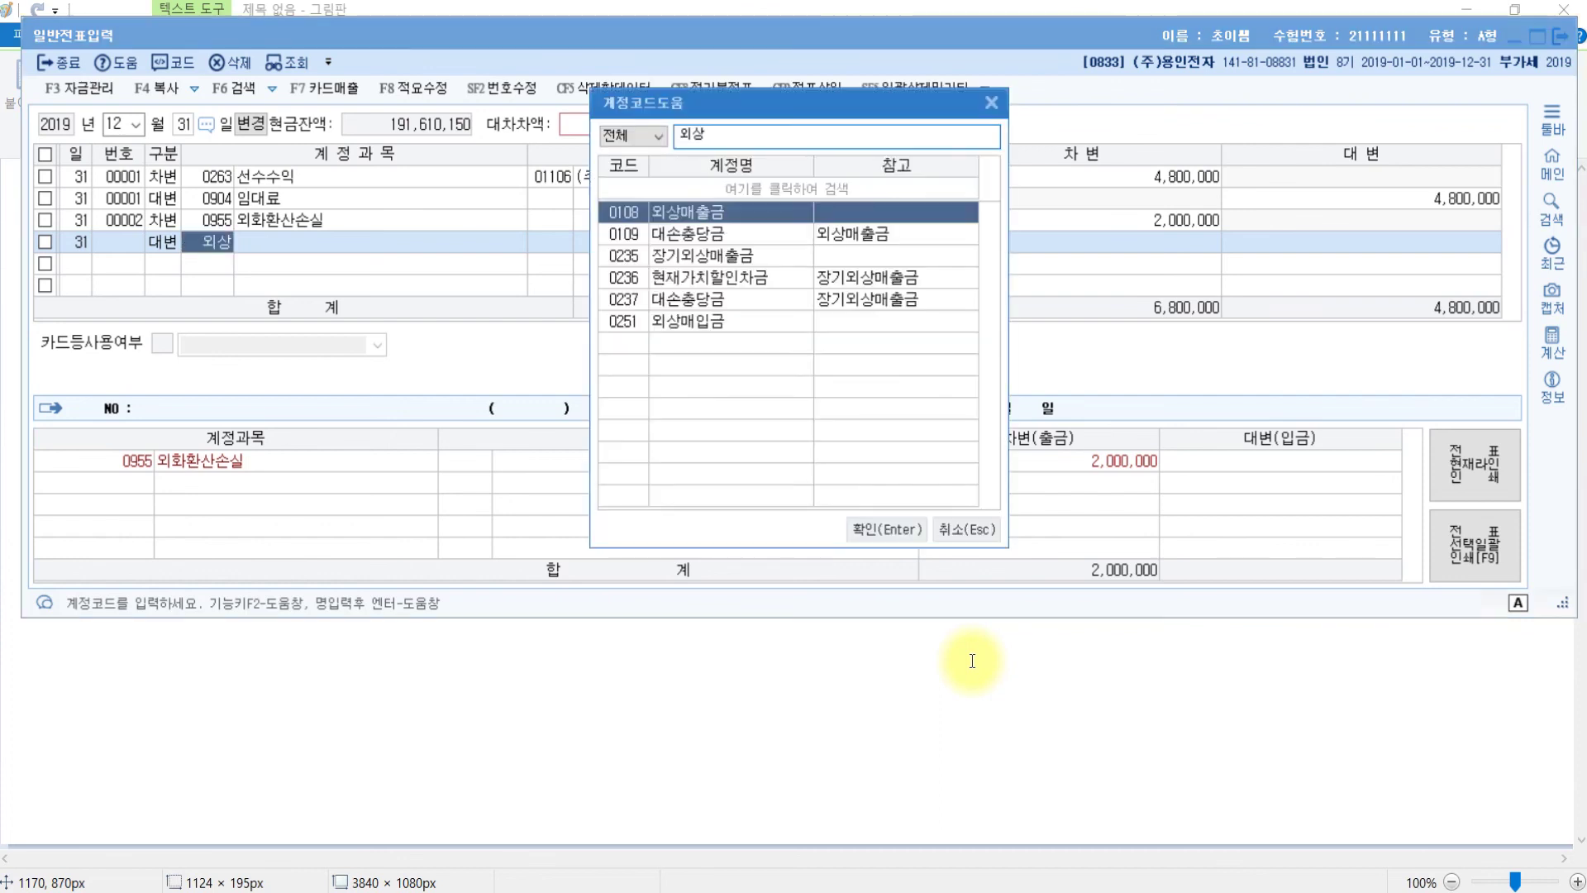
key(Escape)
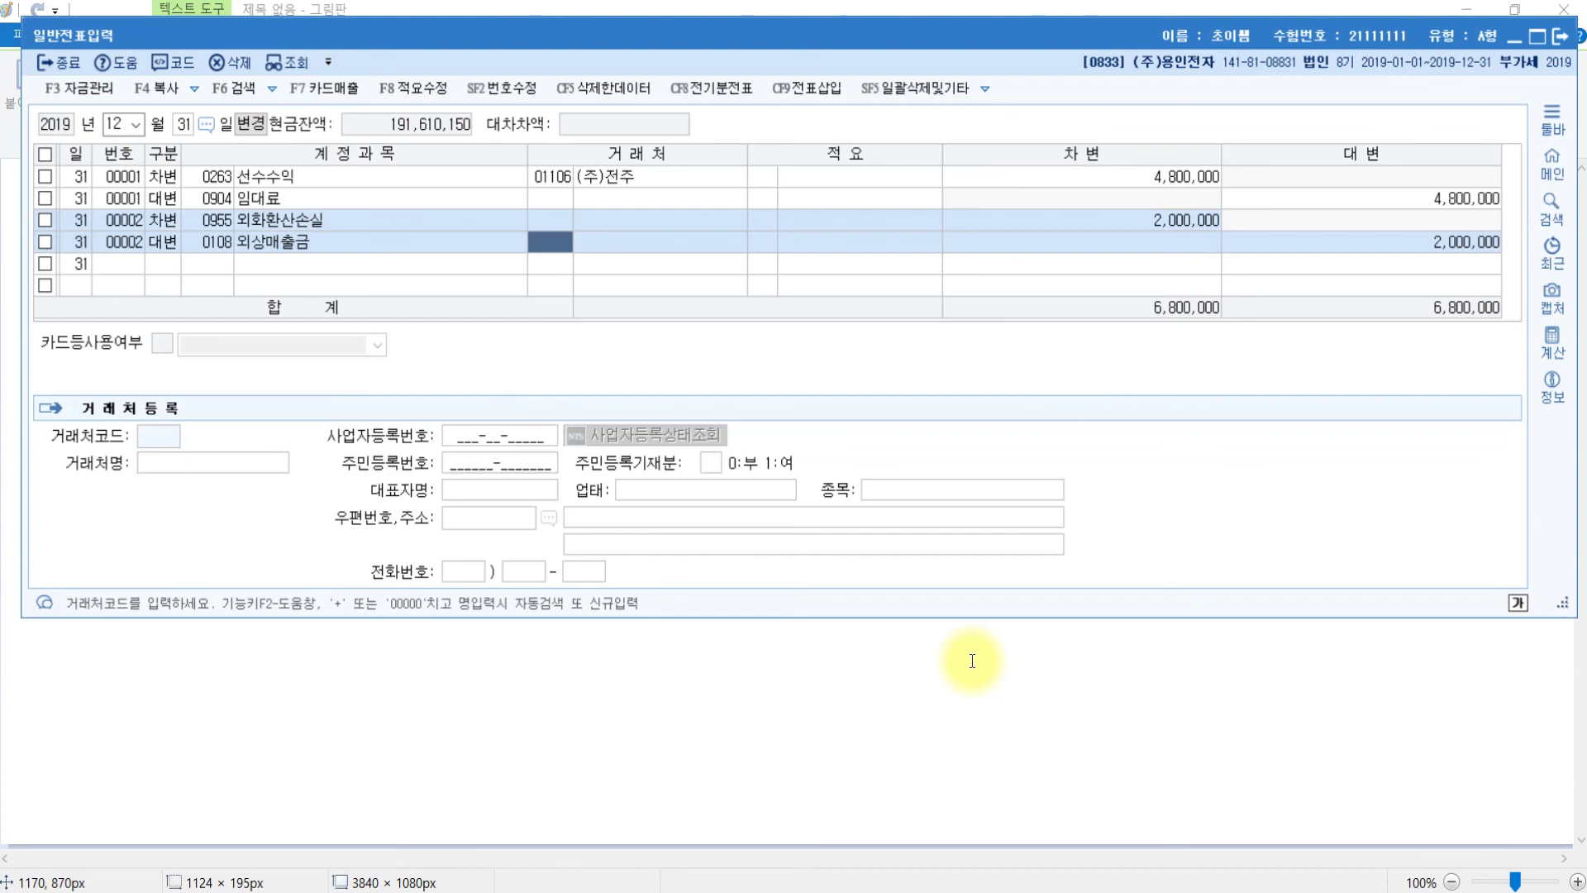
text(브리)
key(Return)
key(Return)
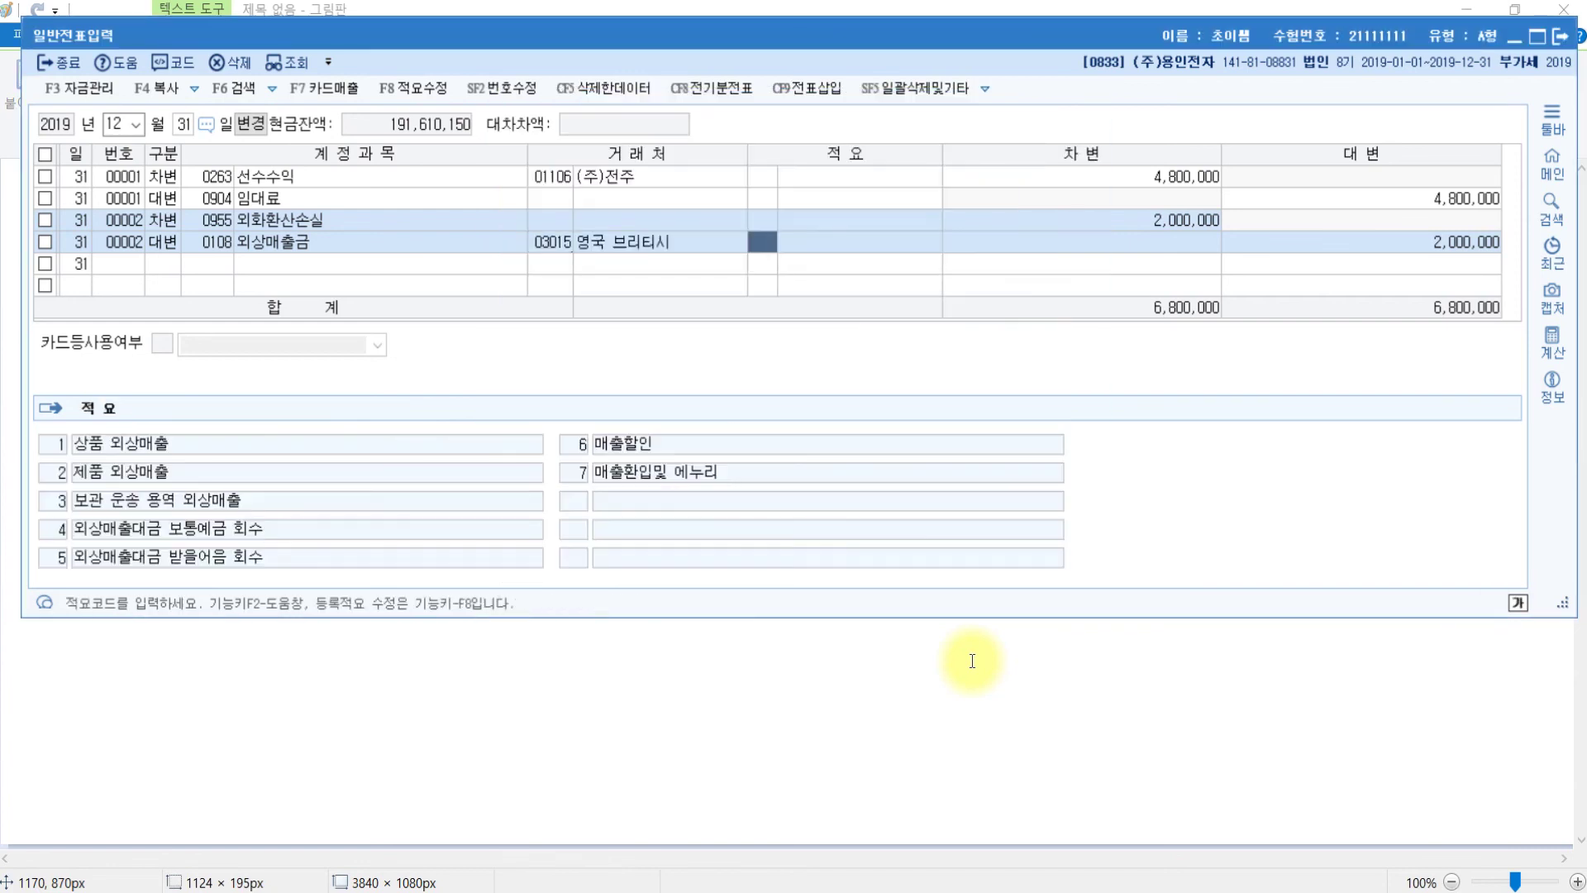
key(Return)
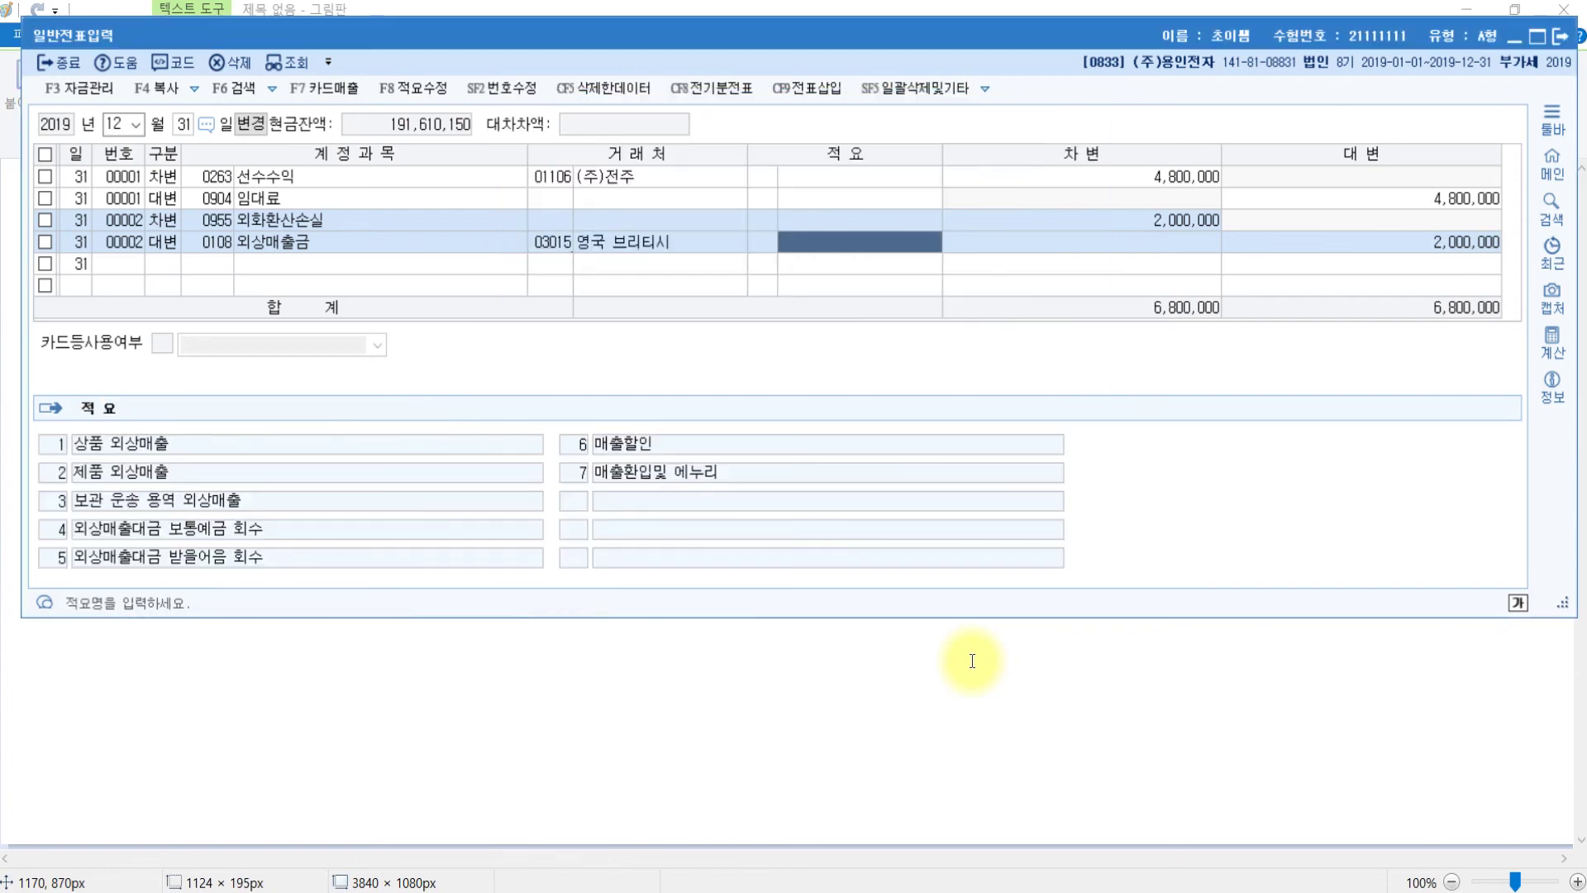
key(Return)
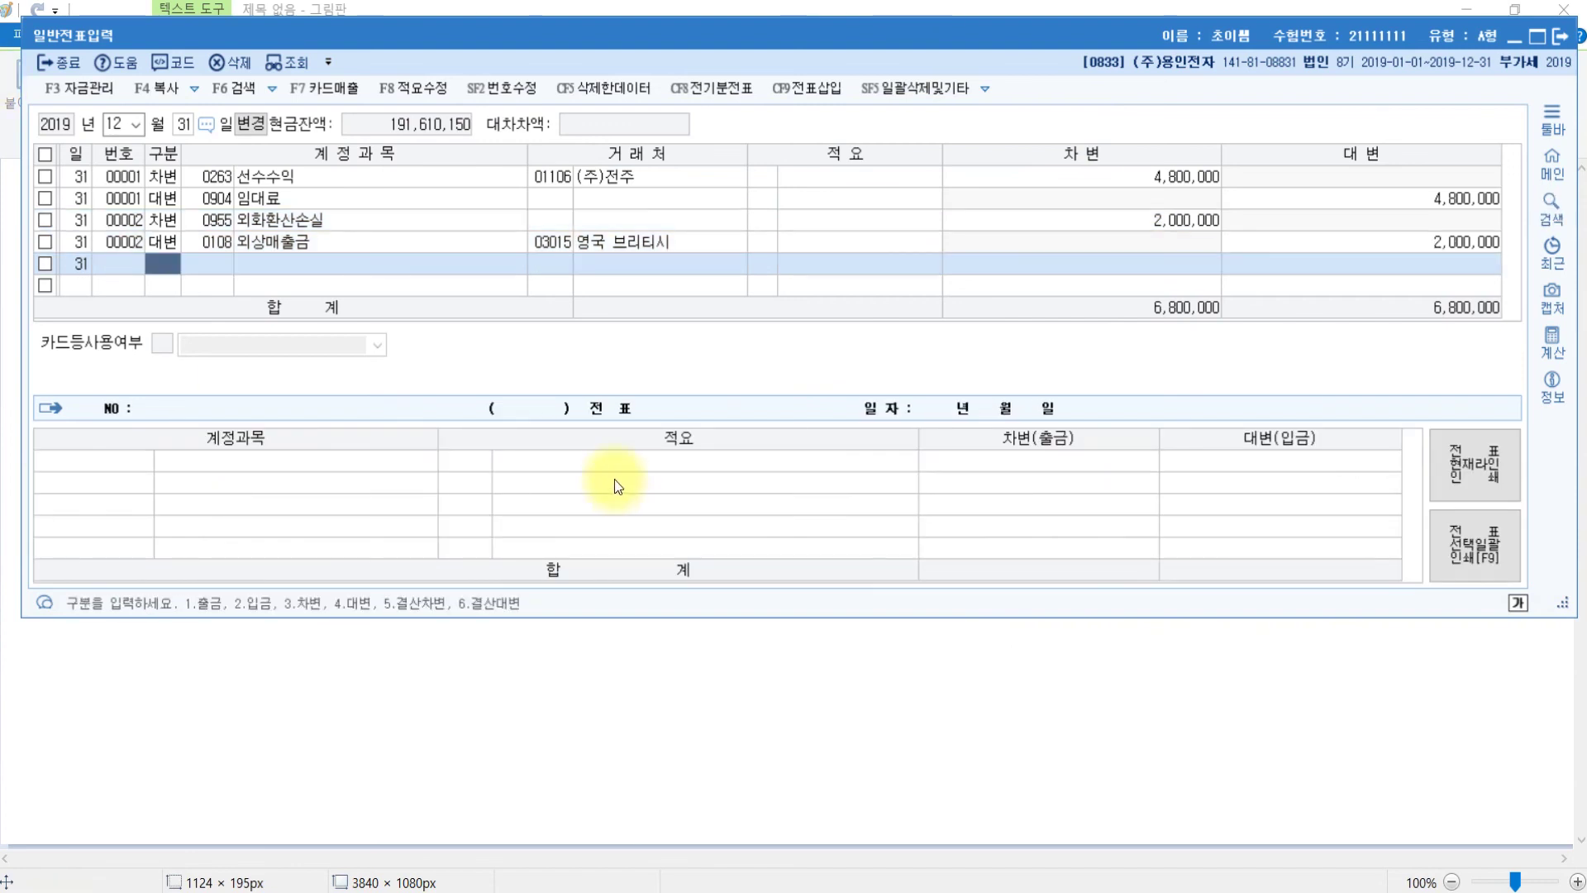
Finish the Paint text note, then open 결산자료입력 in KcLep for the period January to December 2019.
key(alt+Tab)
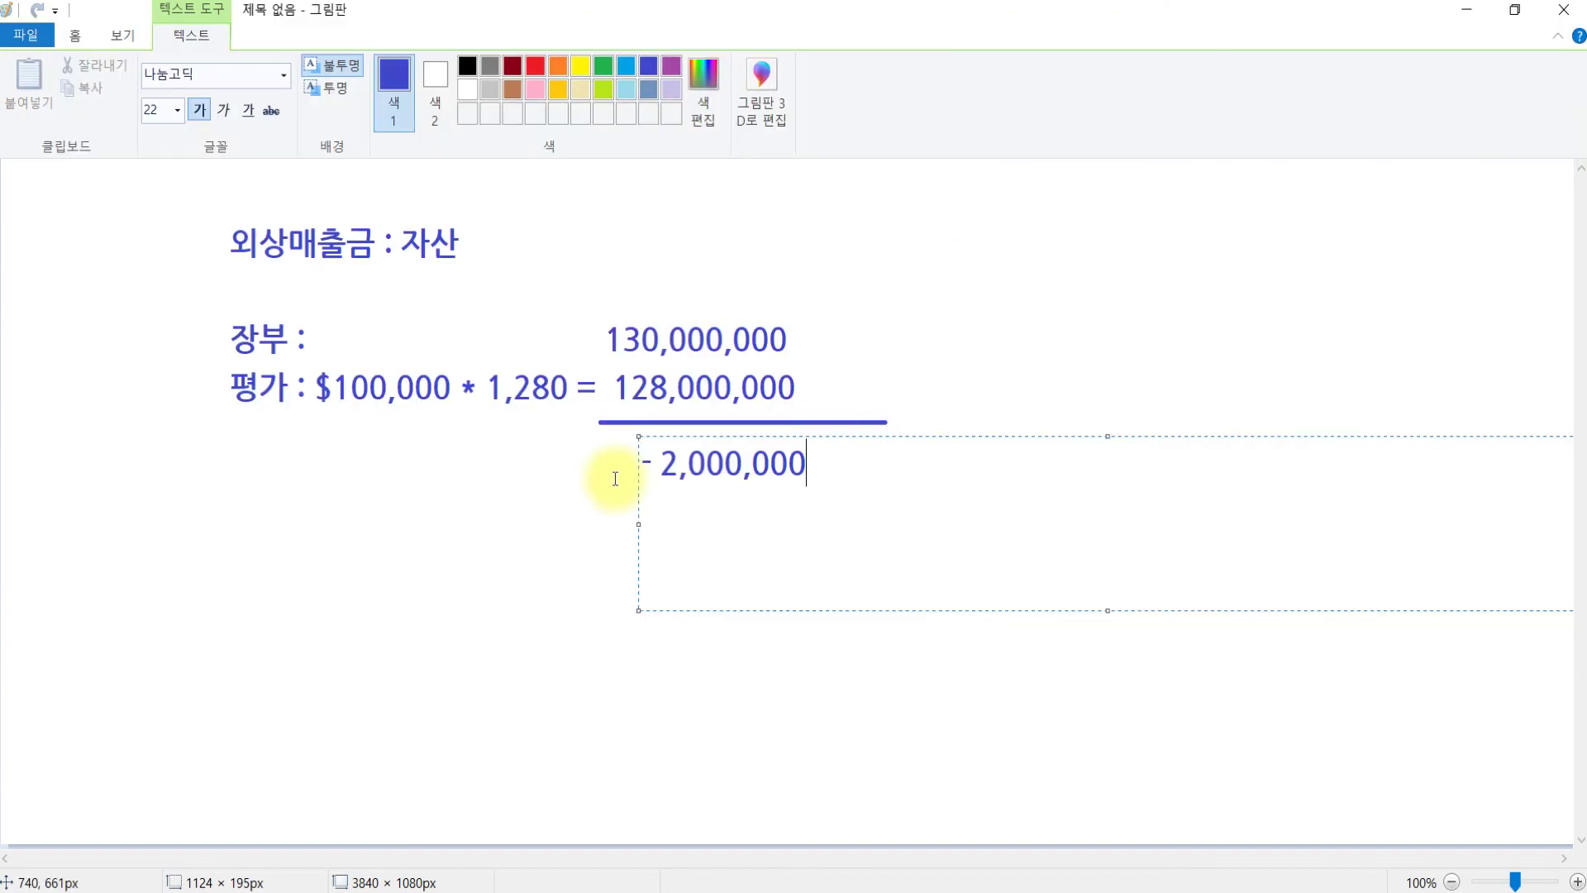
click(1072, 331)
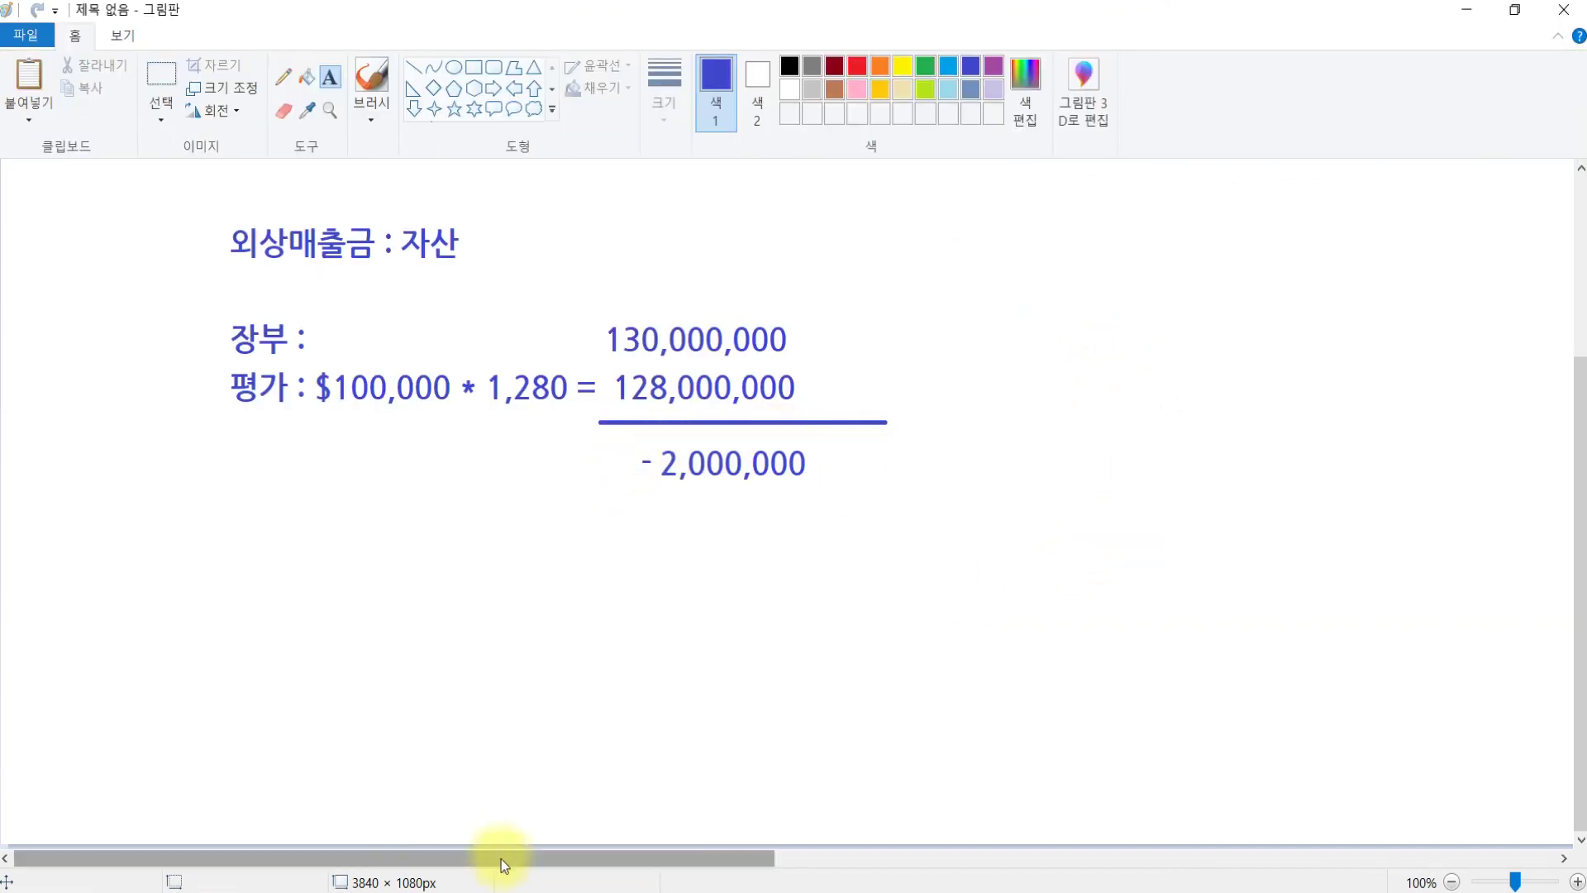
key(alt+Tab)
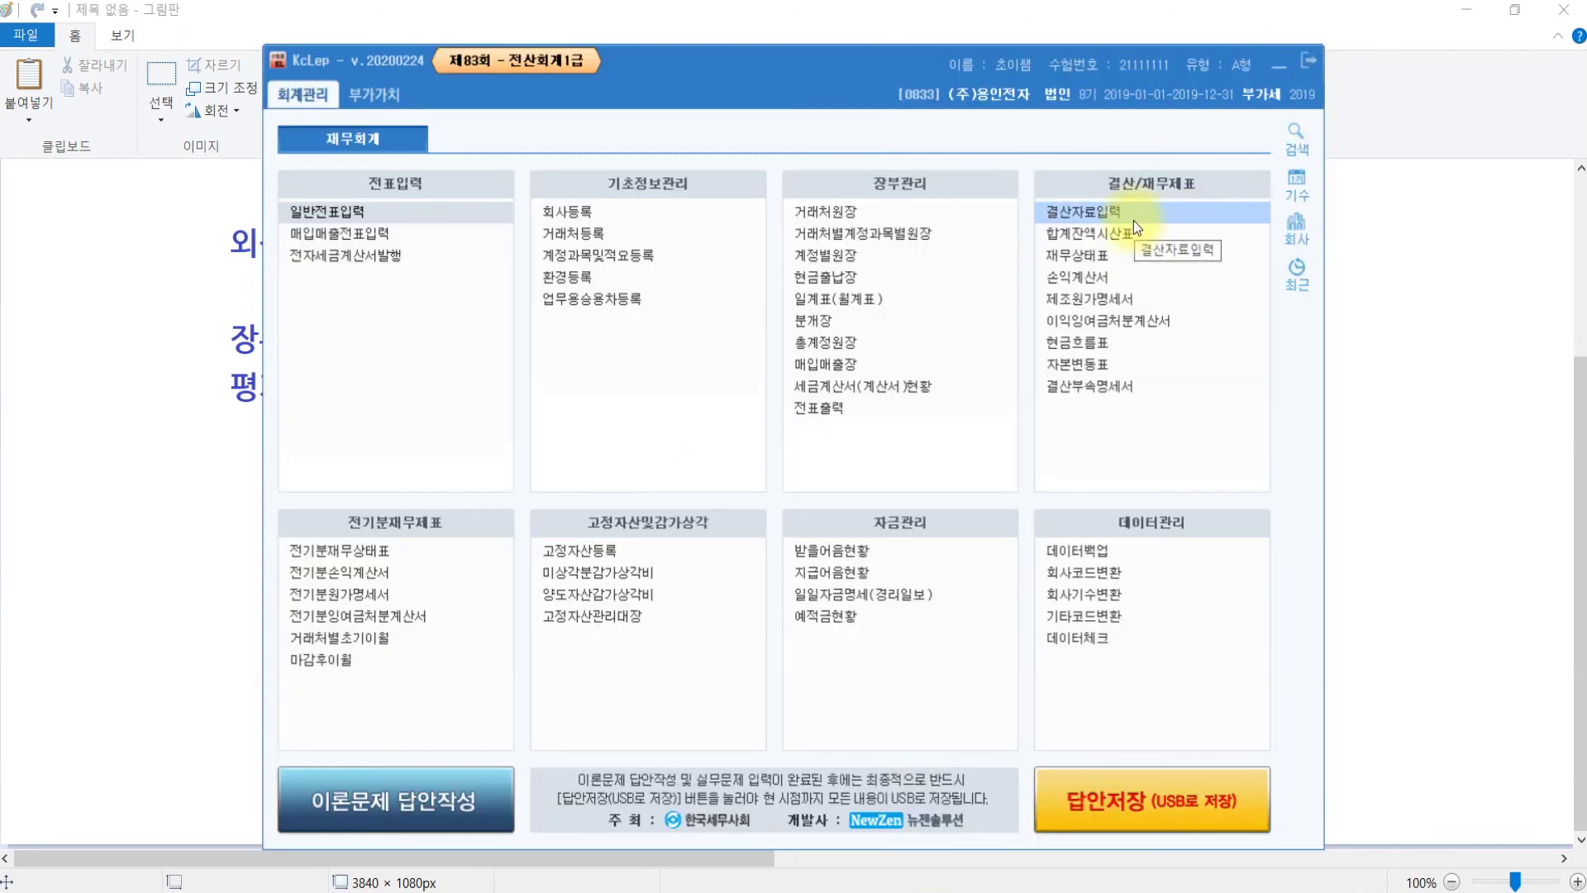
click(1133, 222)
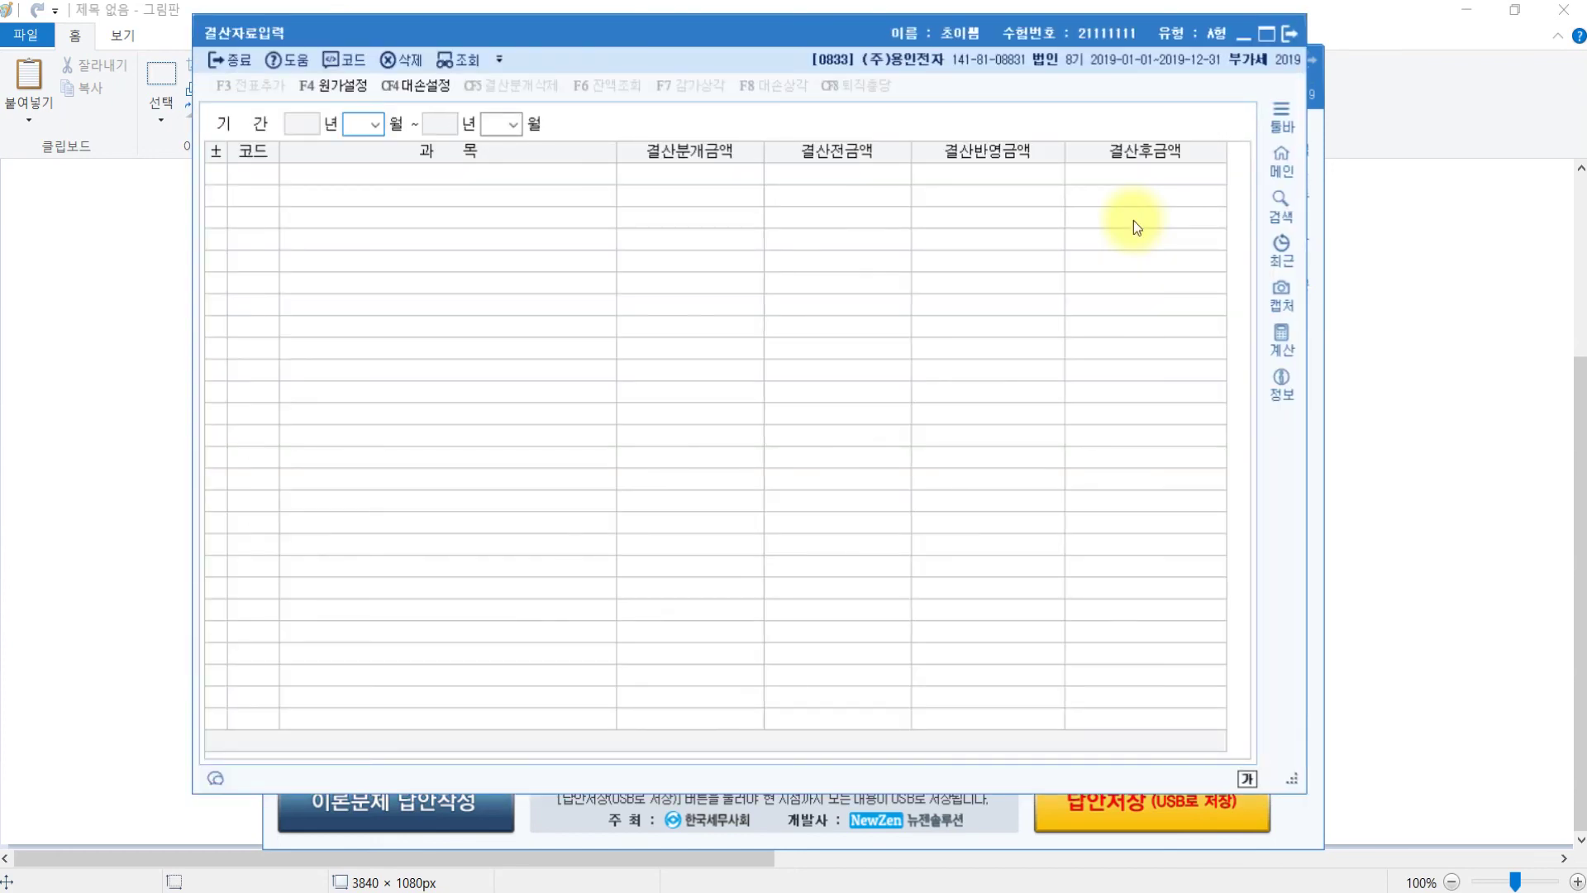
text(1)
key(Return)
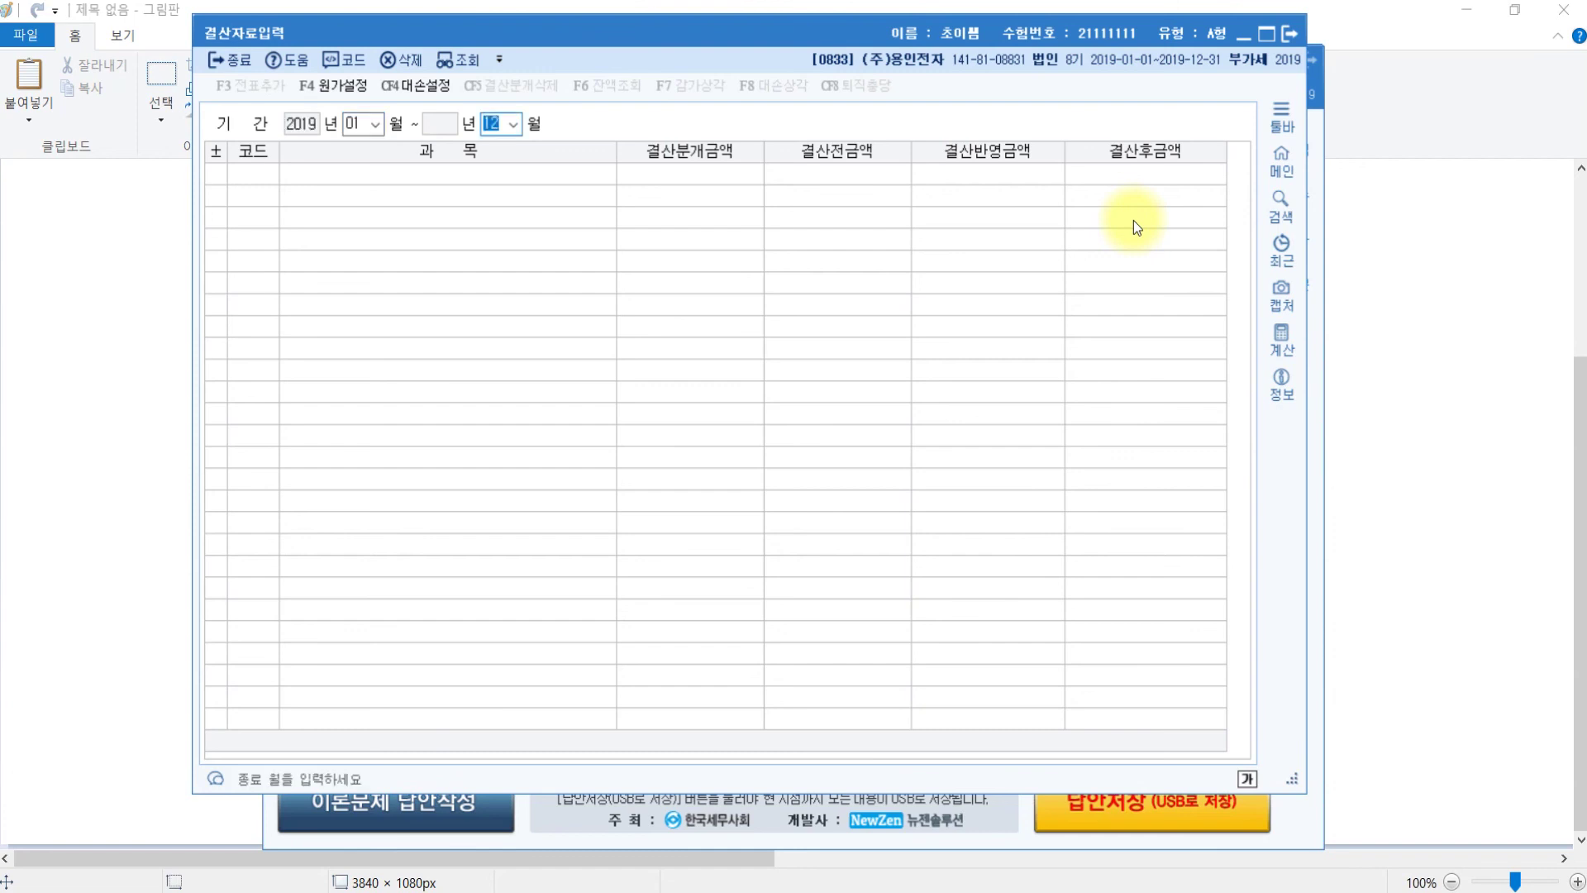
key(Return)
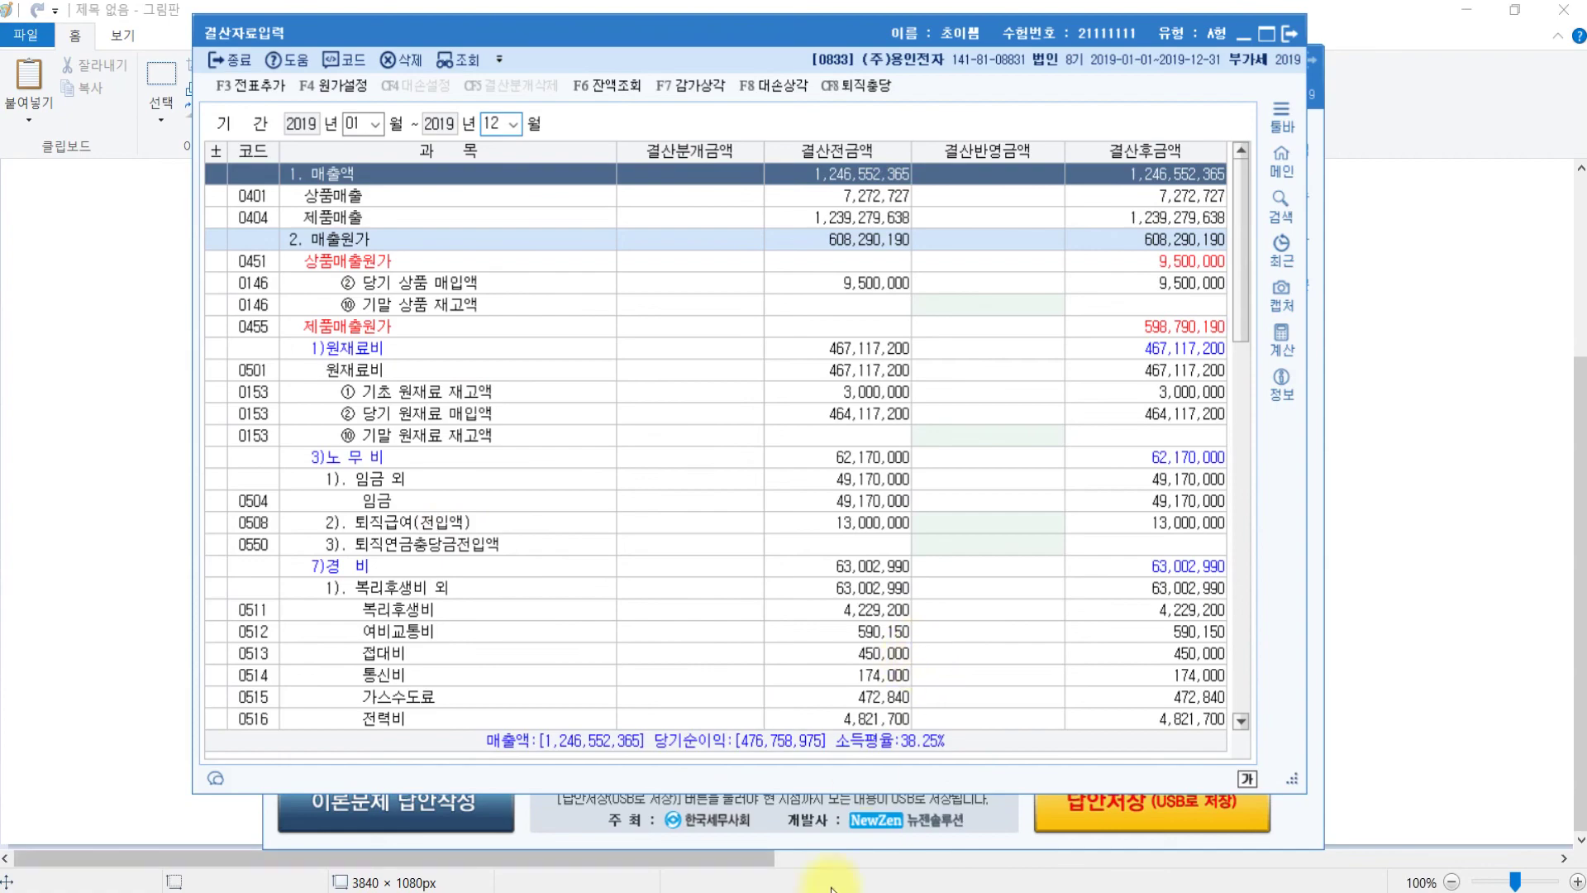
Check 판매비와관리비 in 문제5 item [3] of the exam document and locate 감가상각비 under 판매비와 일반관리비 in KcLep.
key(alt+Tab)
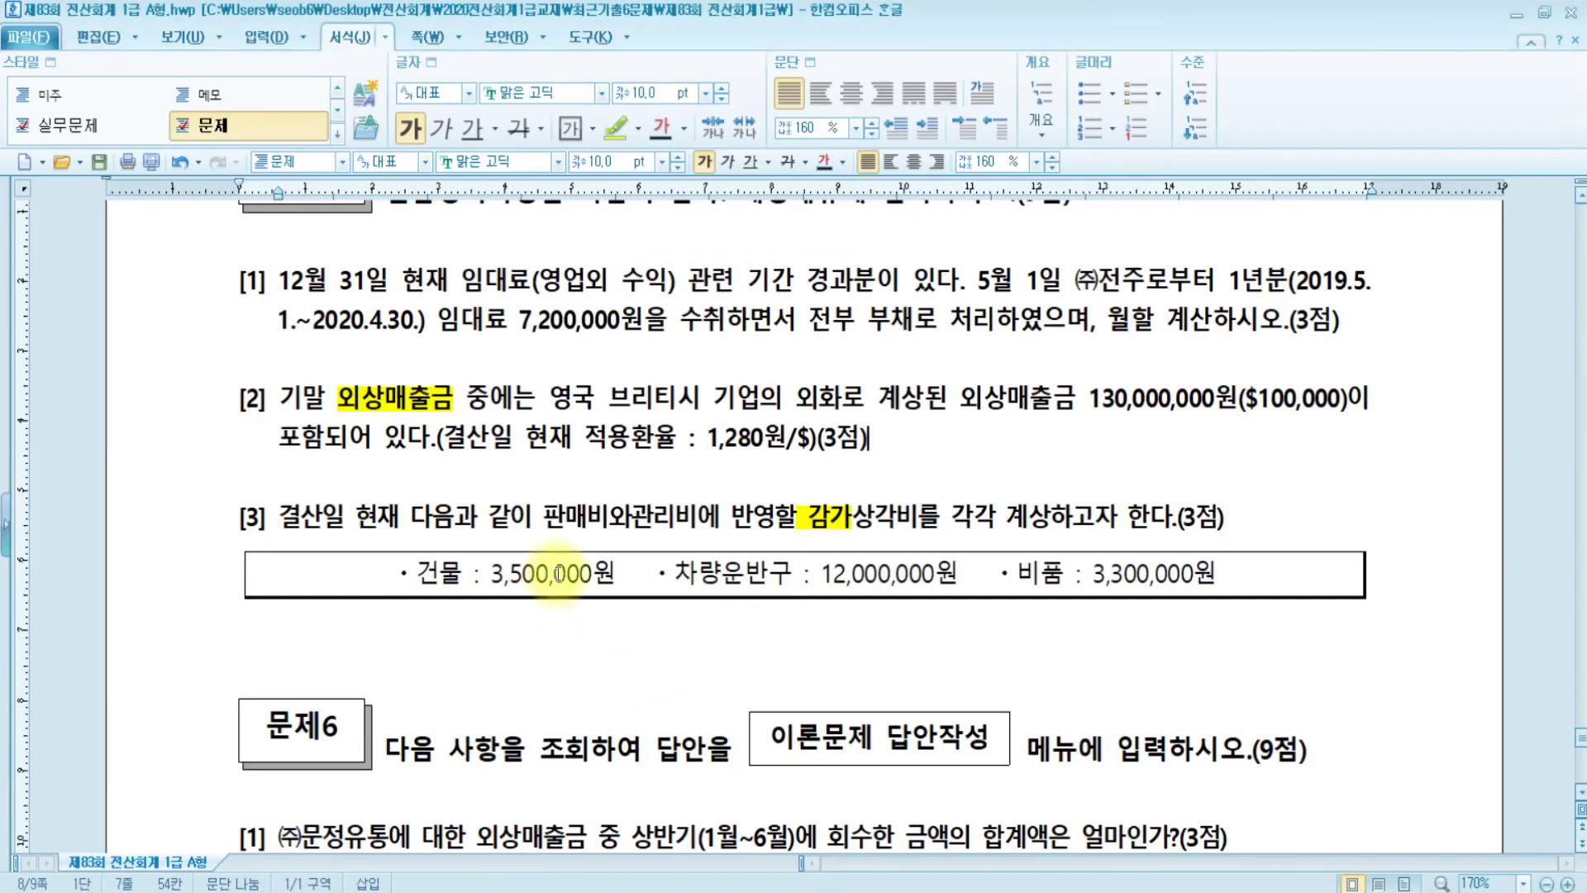
drag(544, 517, 697, 514)
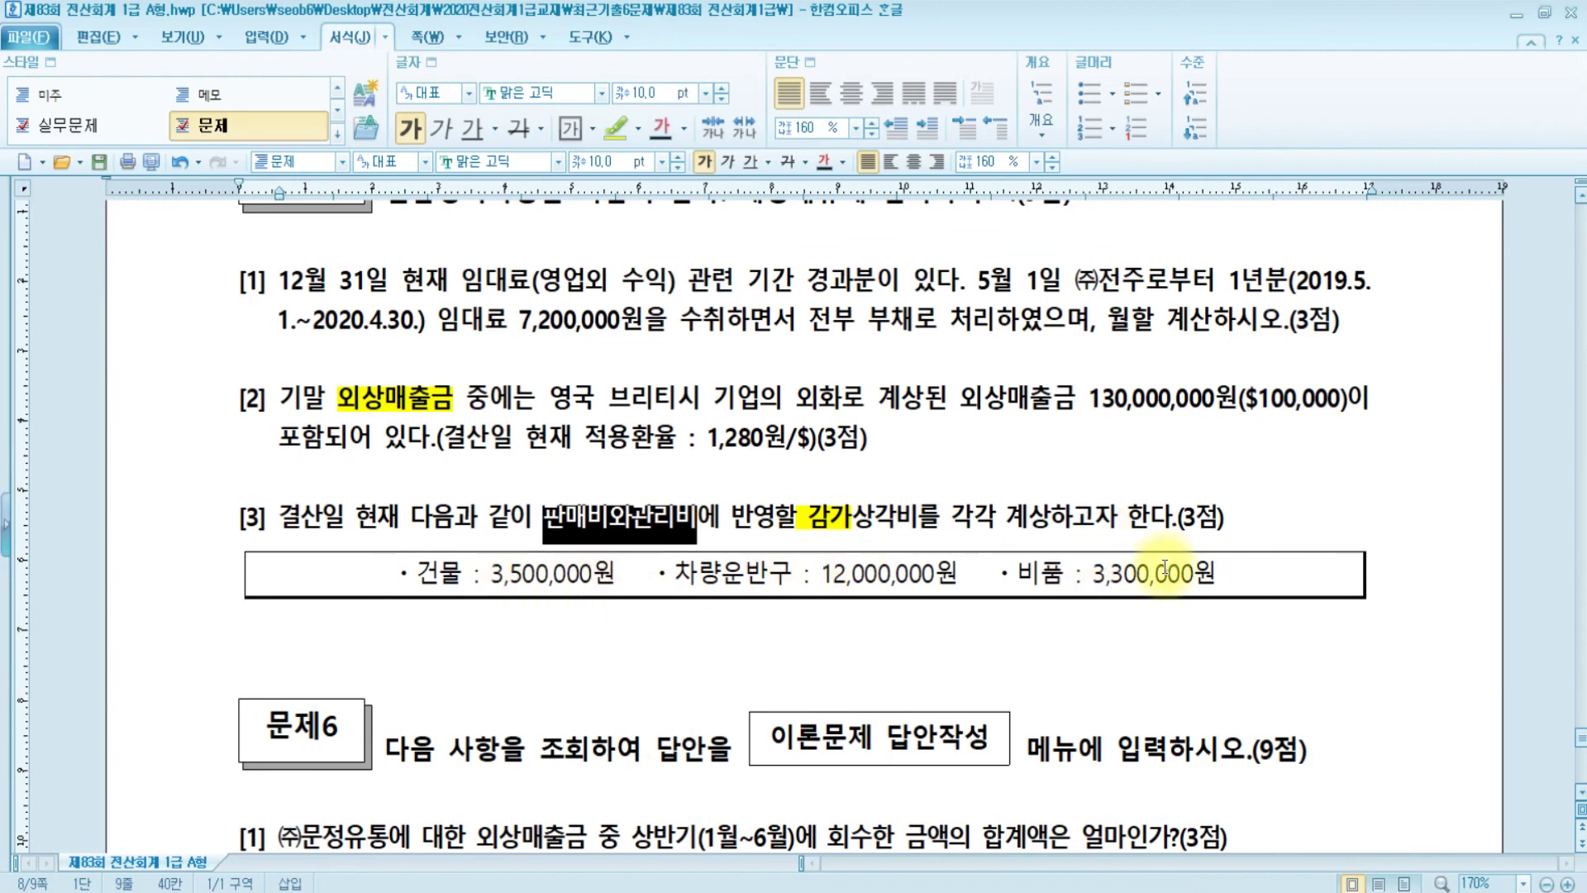
key(alt+Tab)
scroll(380, 553, down, 3)
scroll(404, 535, down, 12)
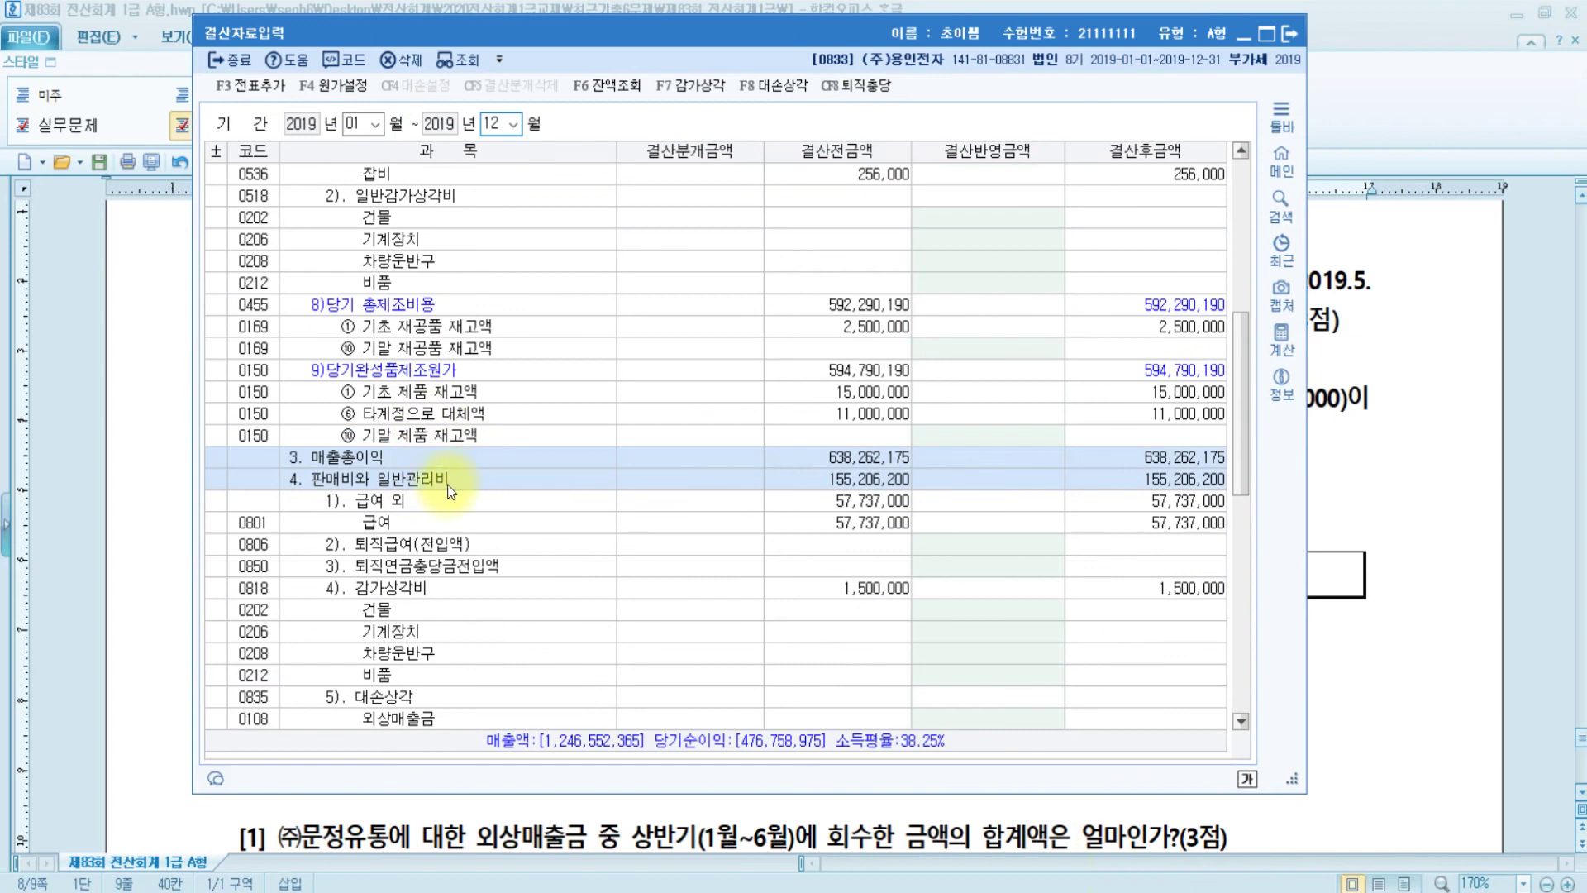
click(451, 481)
scroll(451, 490, down, 3)
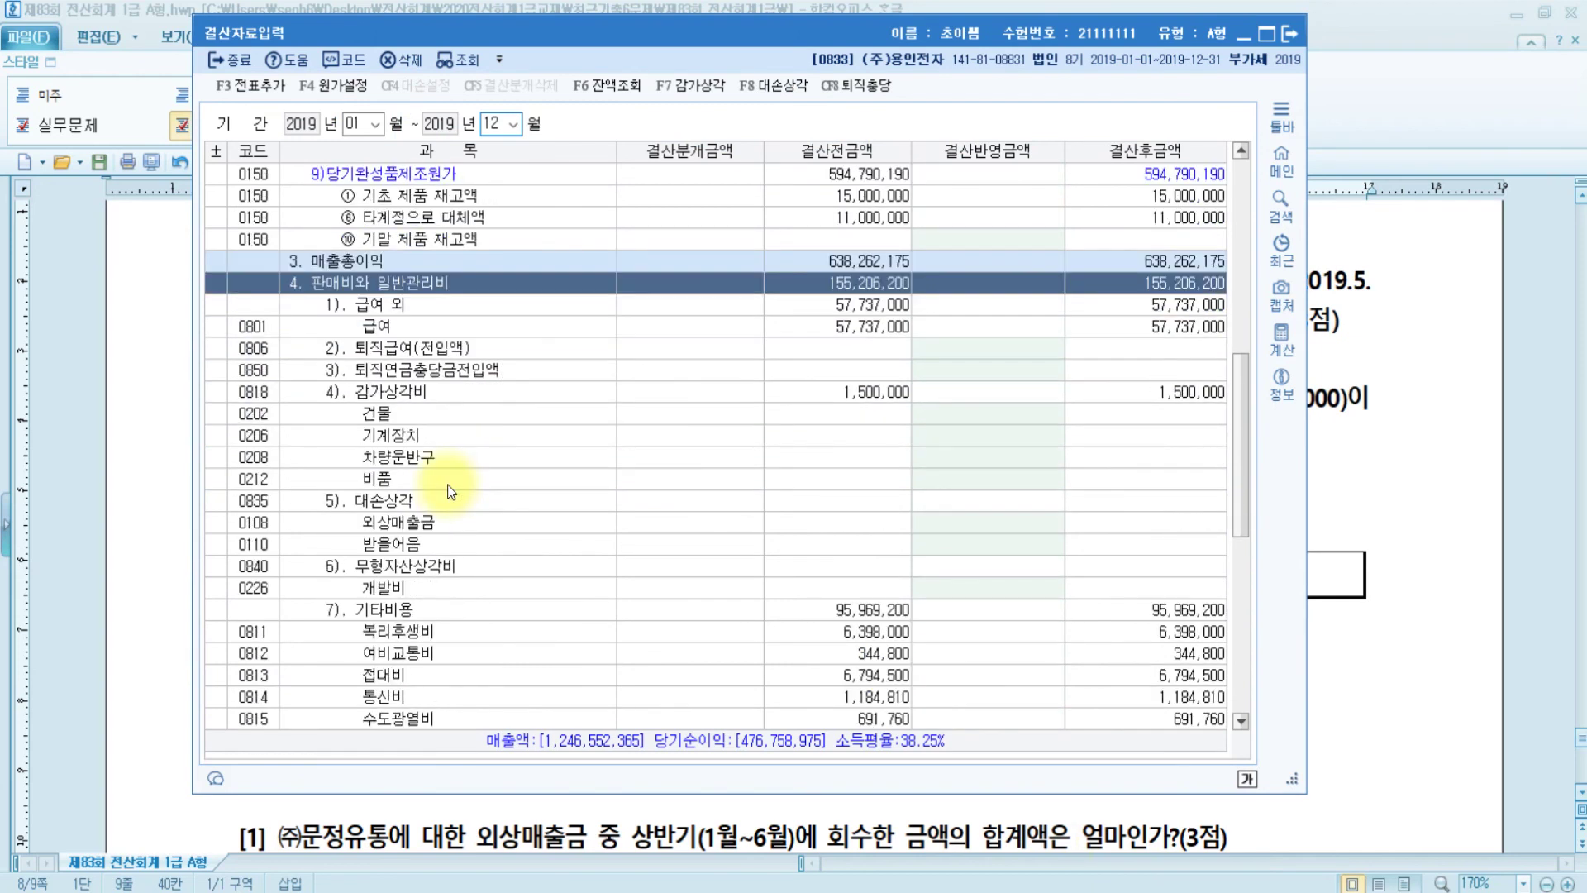
click(453, 394)
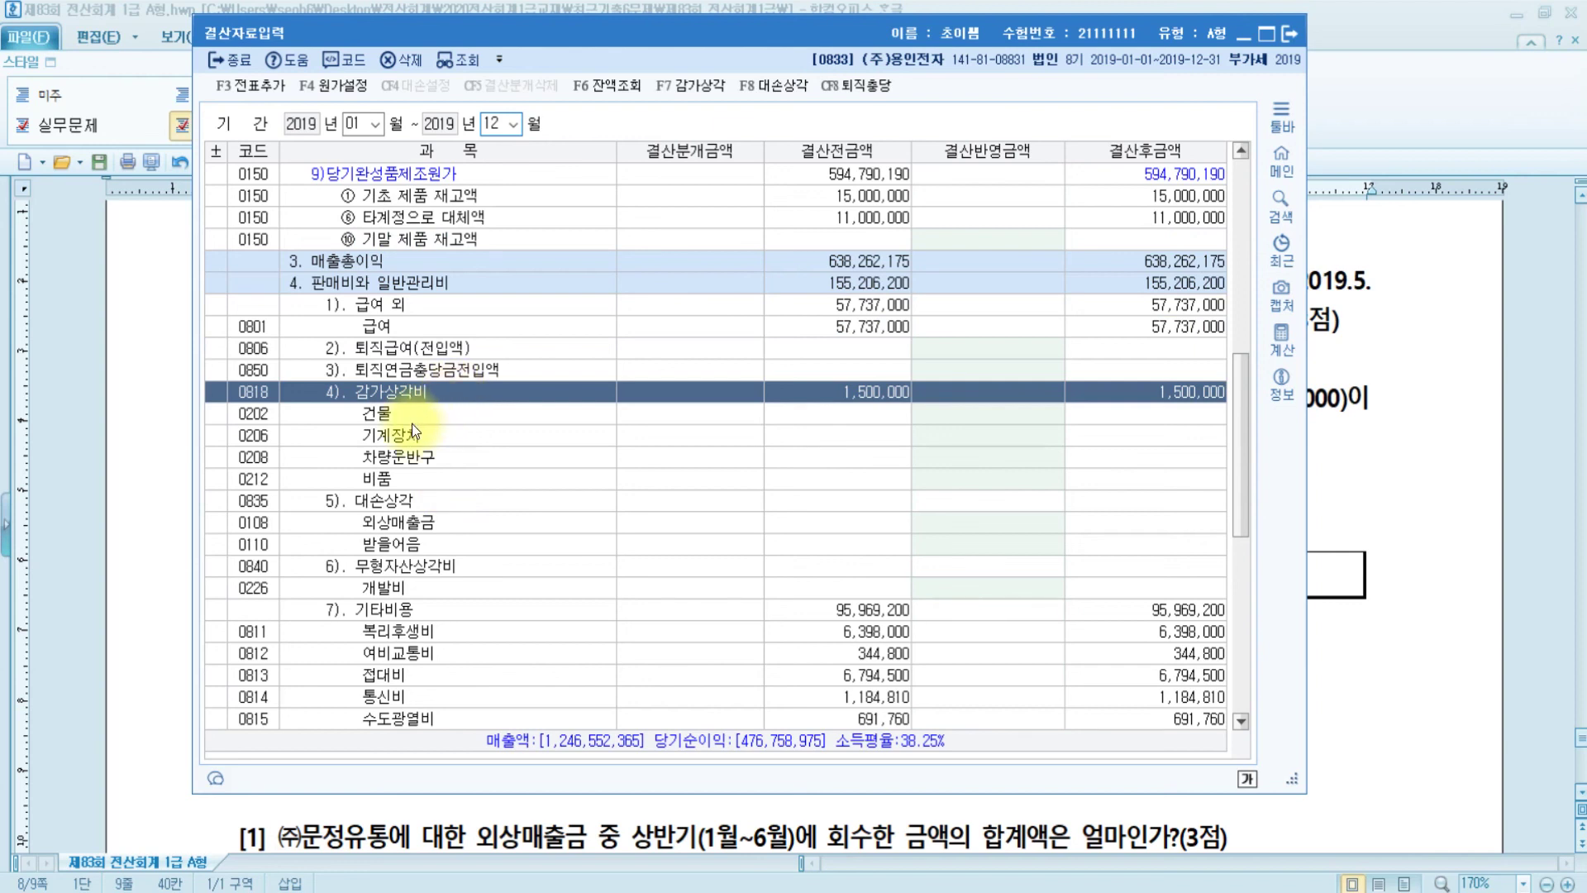
Enter depreciation in 결산반영금액 of 3,500,000 for 건물, 12,000,000 for 차량운반구 and 3,300,000 for 비품, and close 결산자료입력.
click(939, 410)
text(3,500,000)
key(Return)
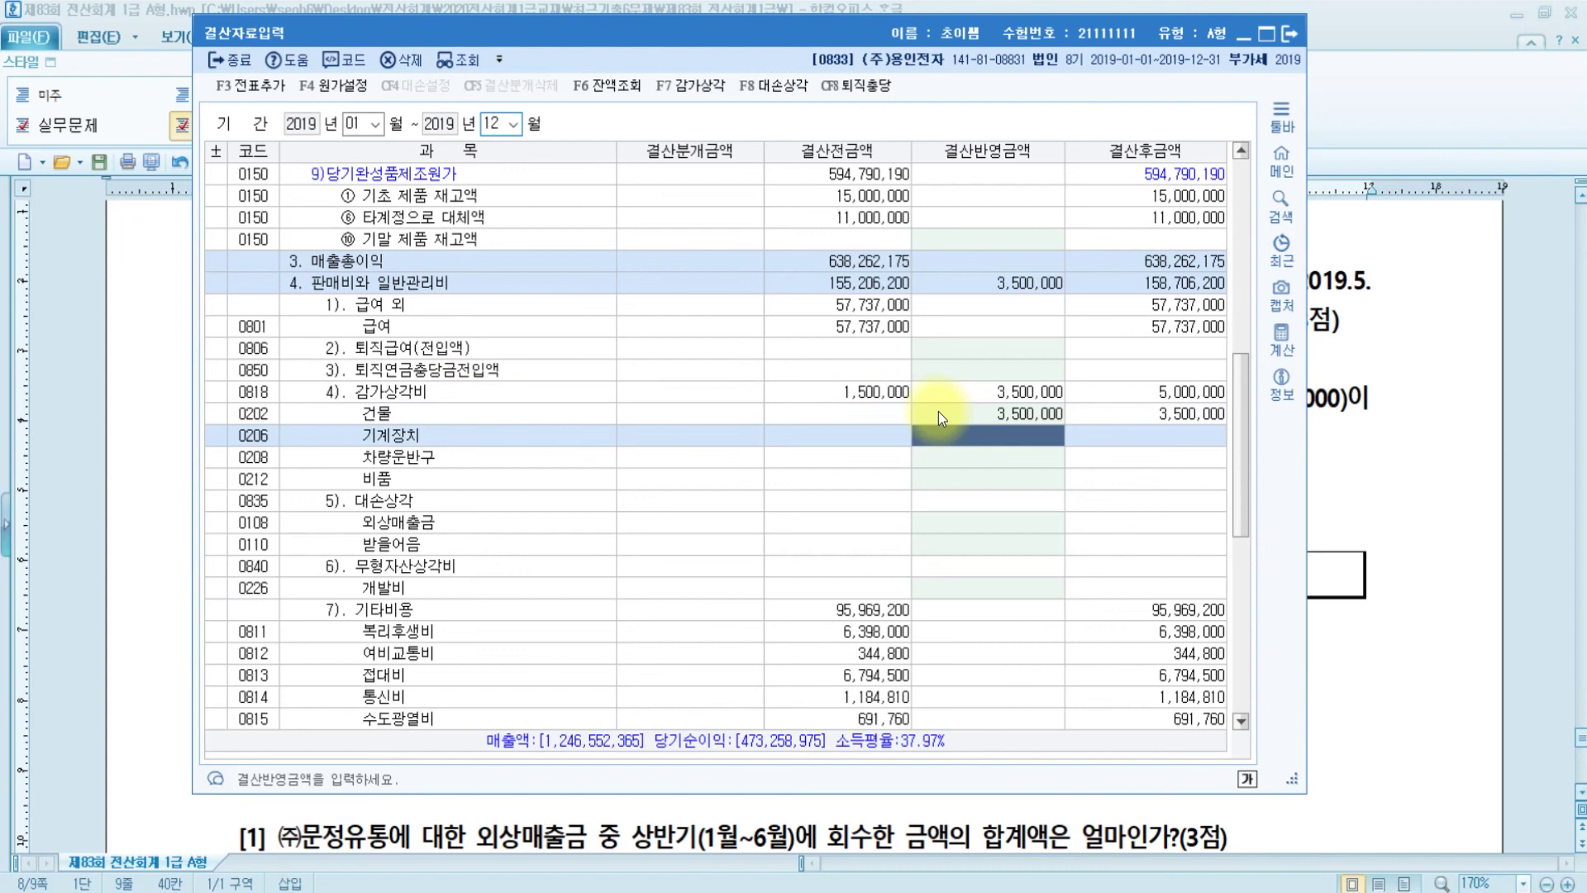
key(Return)
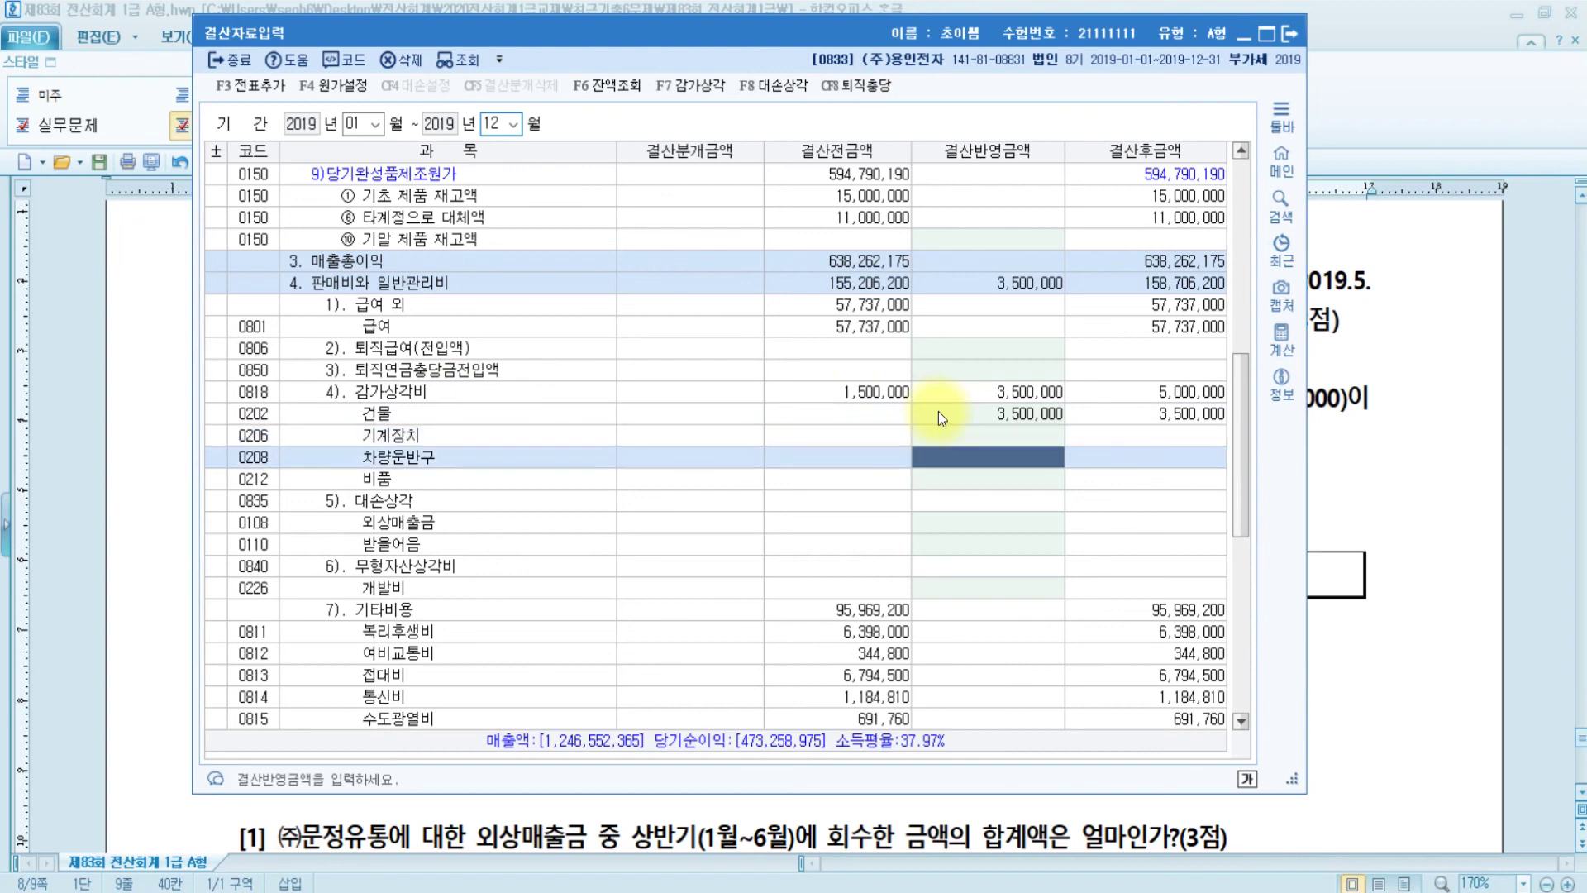
text(12000000)
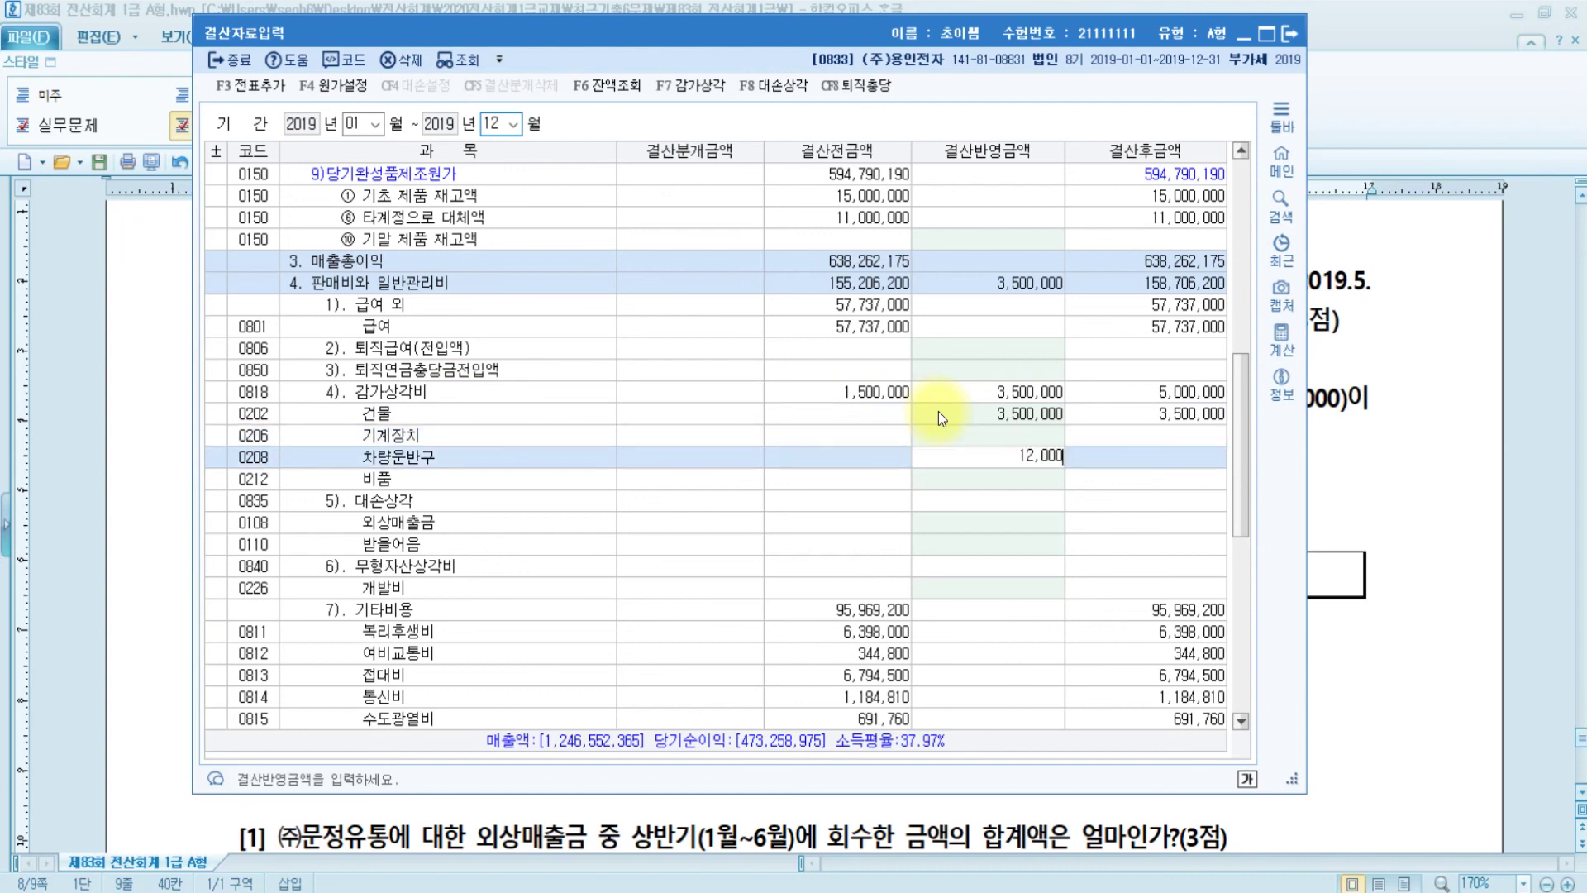
key(Return)
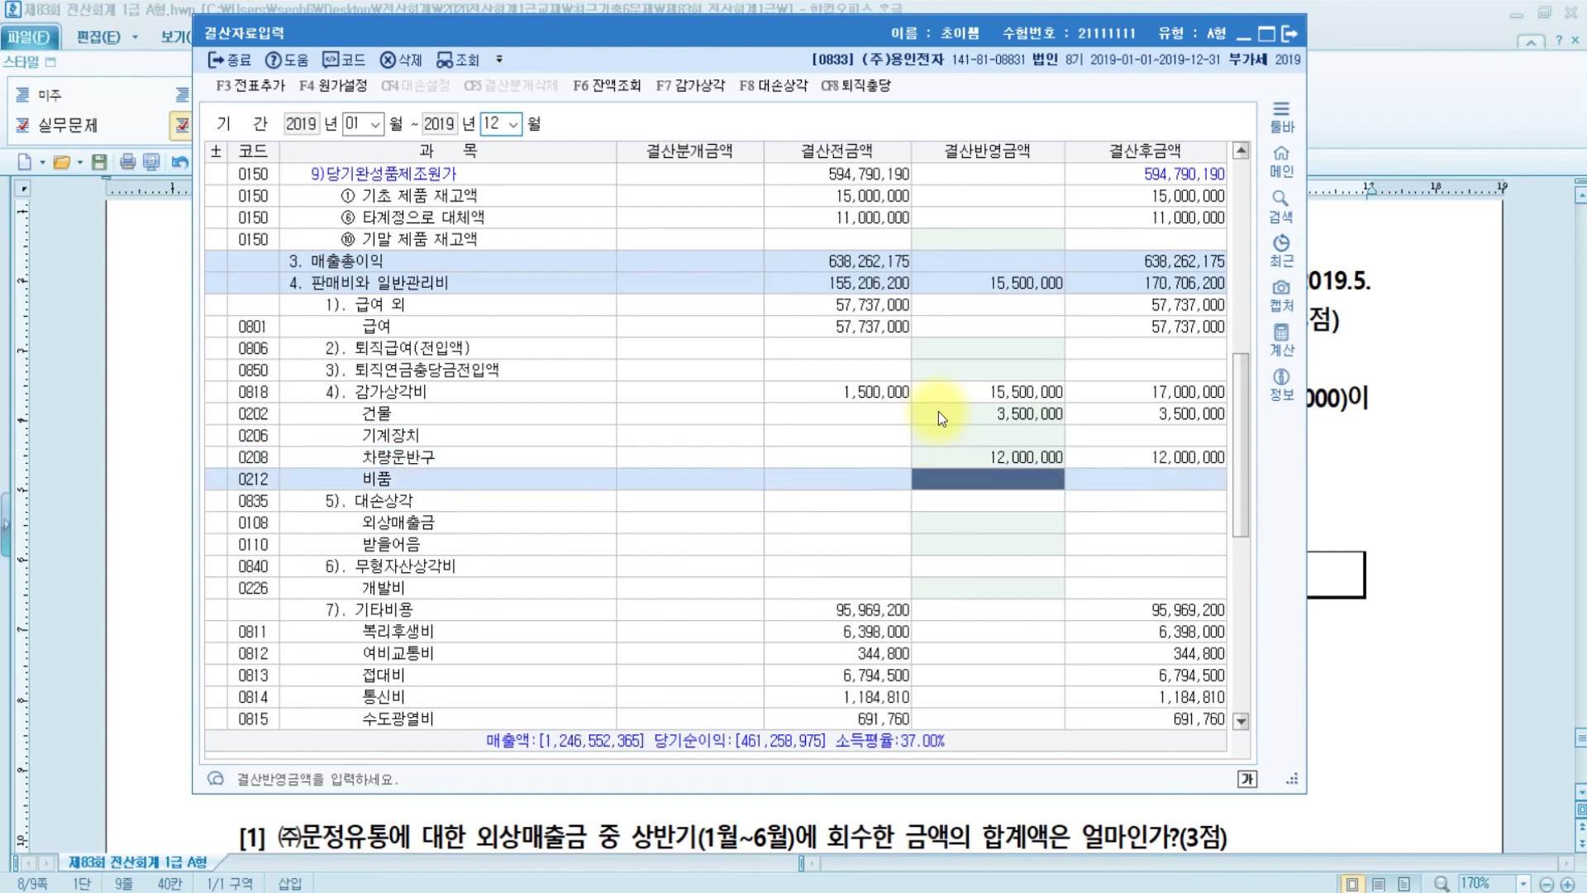
text(3300000)
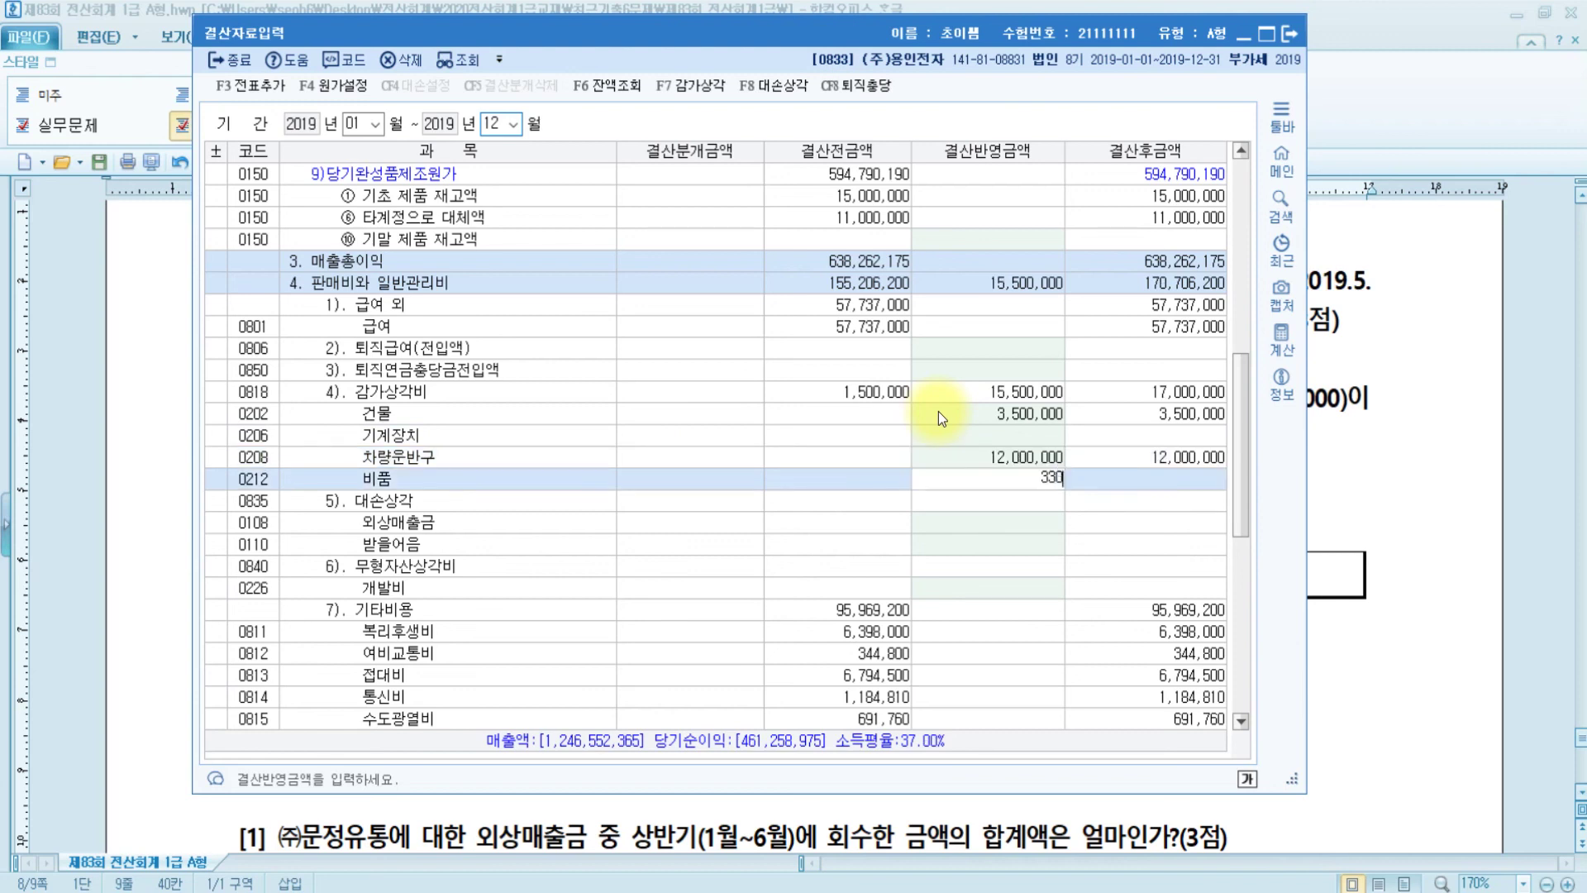
key(Return)
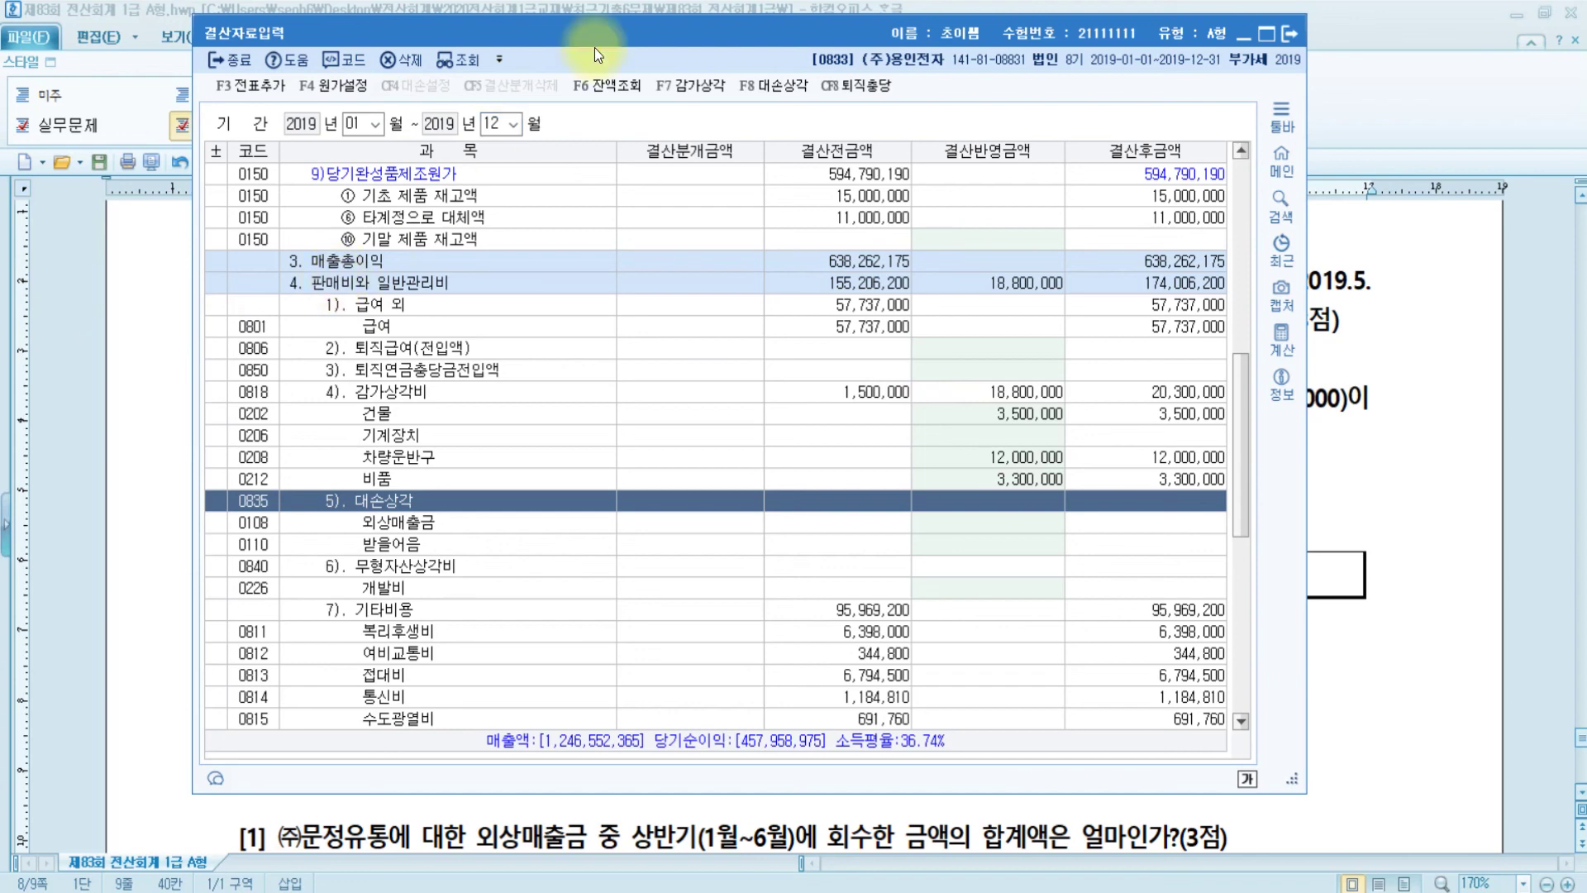
click(1289, 33)
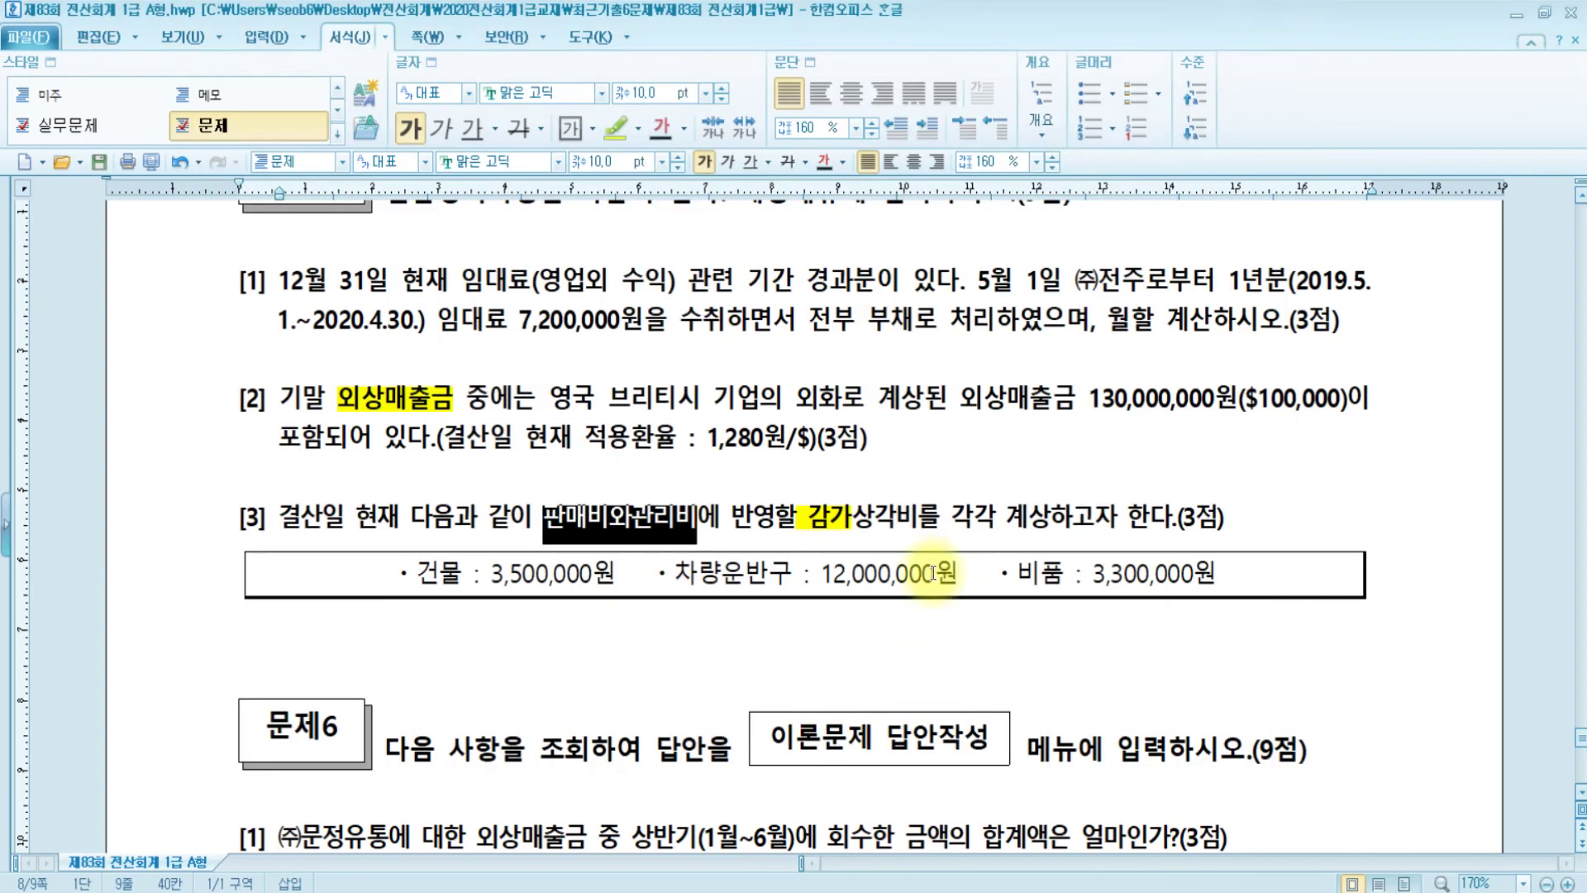
Read the 문제6 instructions and inquiry questions [1] to [3] in the exam document.
click(879, 572)
scroll(868, 570, down, 10)
scroll(868, 570, up, 6)
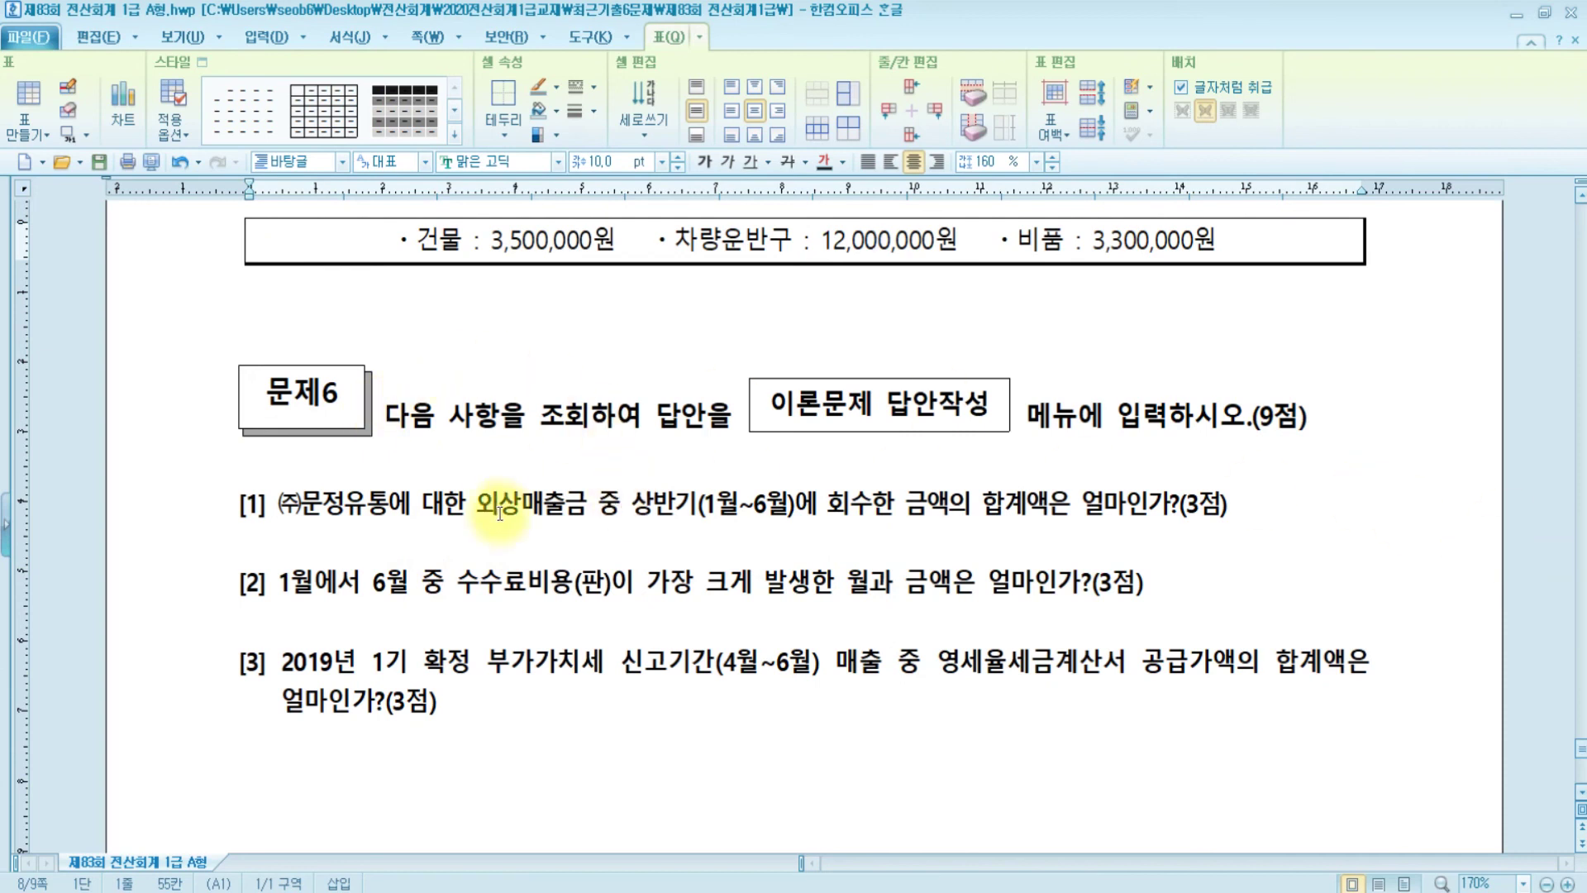
drag(527, 413, 613, 413)
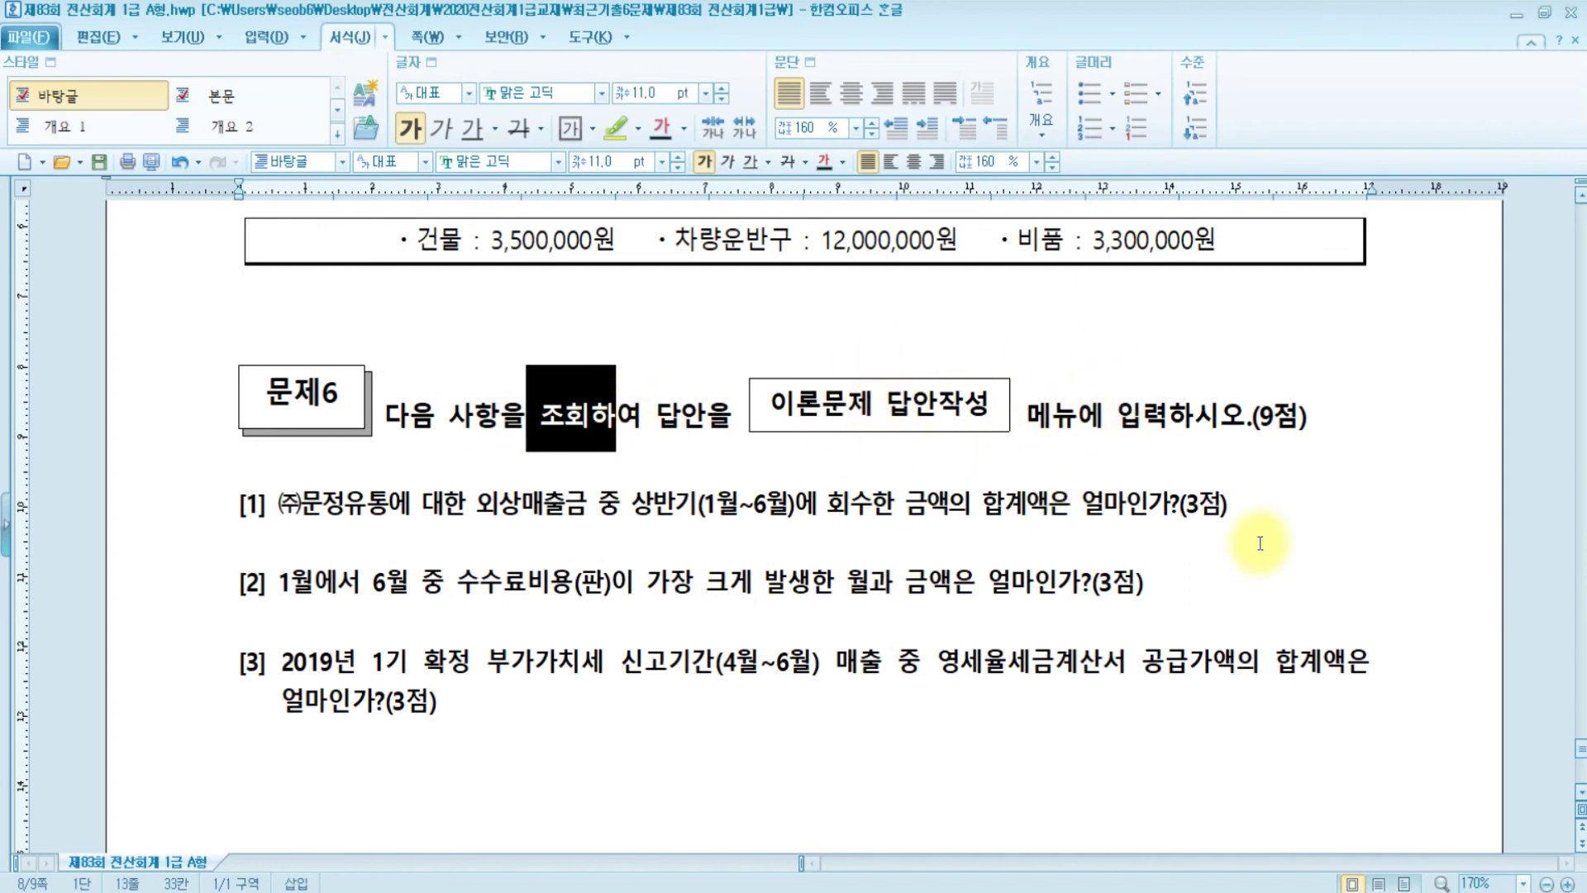
click(480, 550)
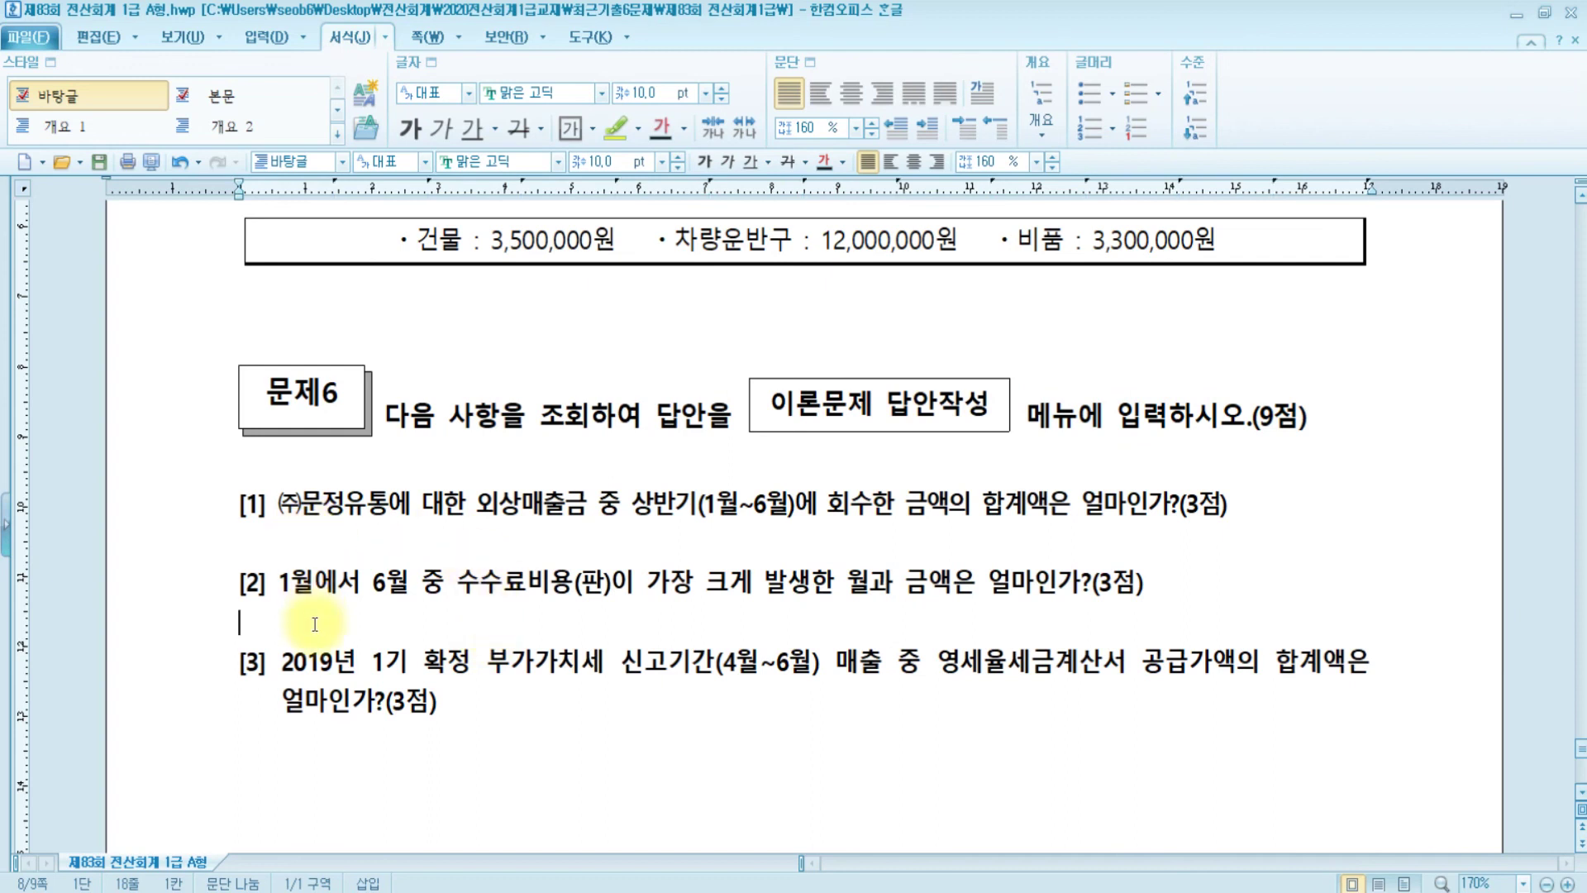
click(314, 701)
Switch to KcLep, inspect the 실무시험답안 fields [1] to [3] in 이론문제 답안작성, and close the form without entering answers.
key(alt+Tab)
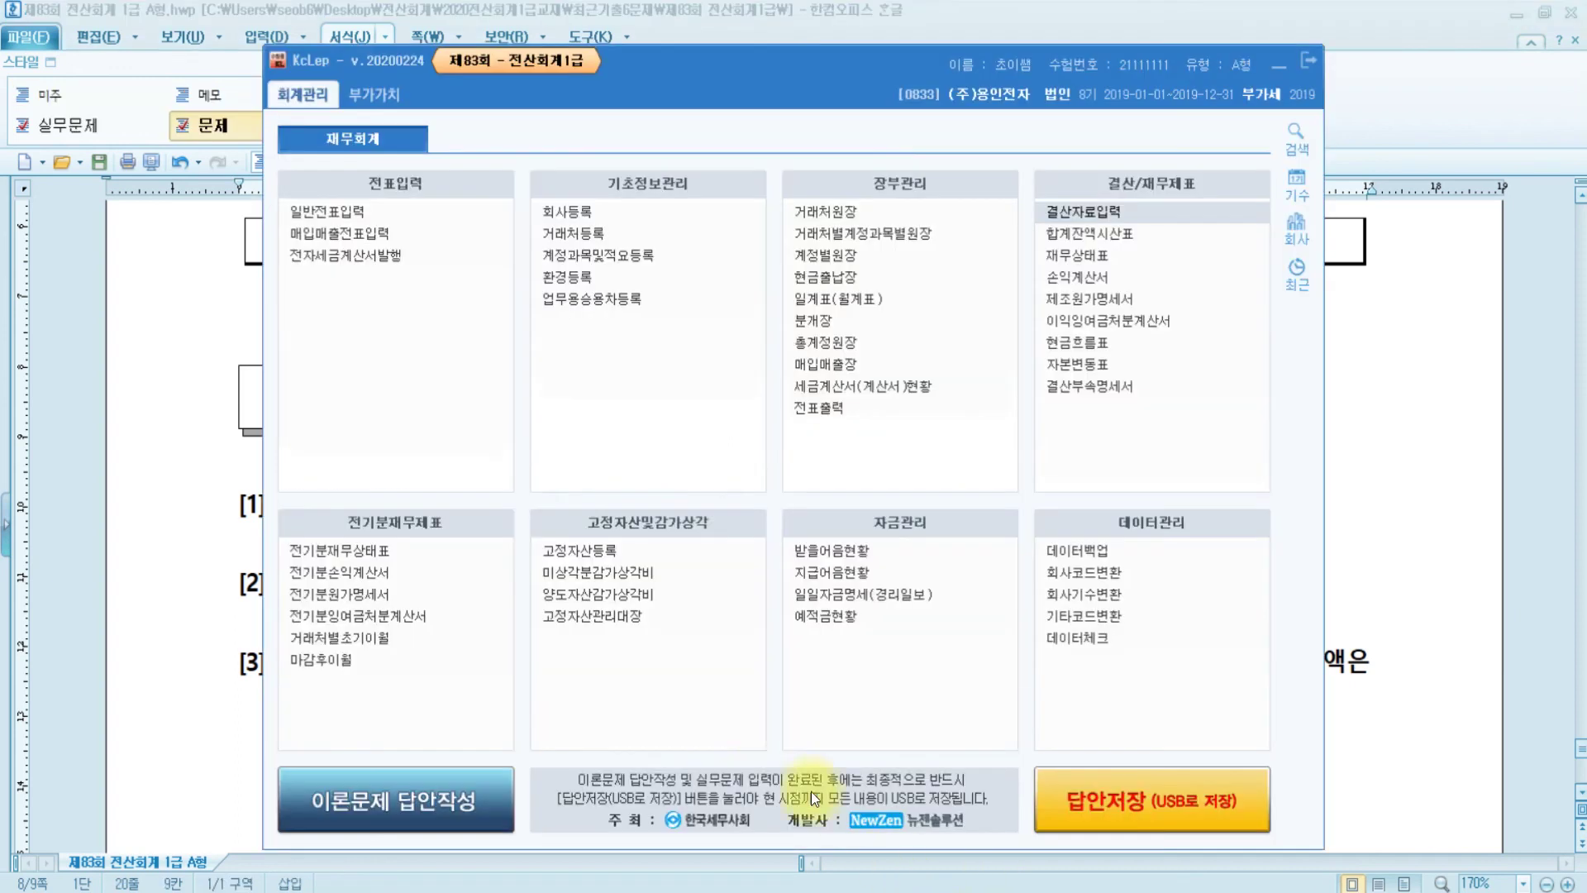
click(430, 812)
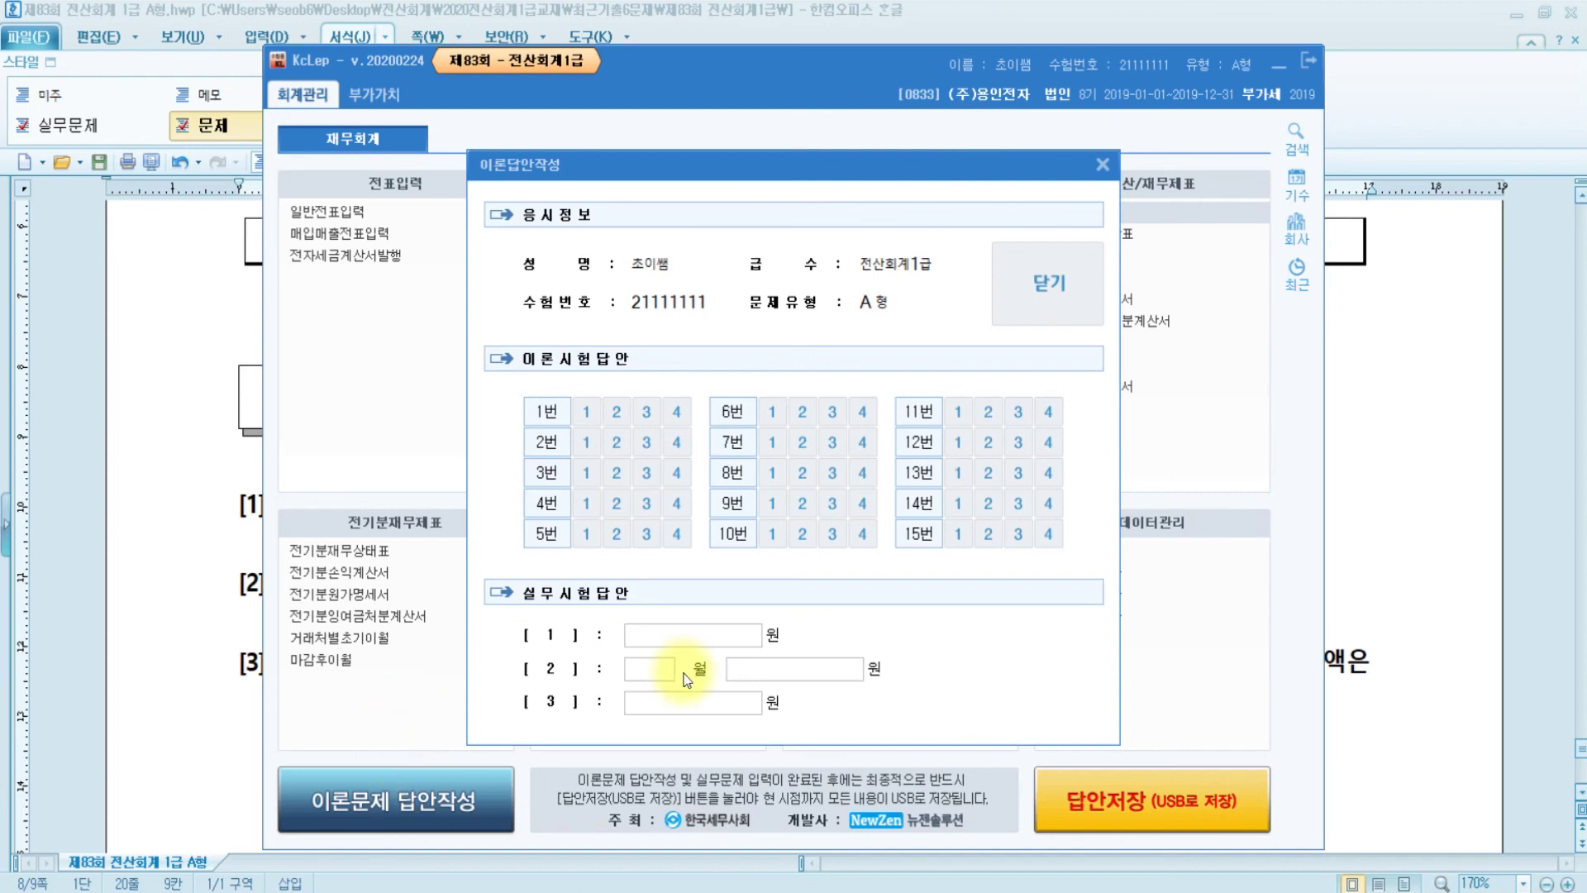
click(677, 642)
click(818, 671)
click(649, 669)
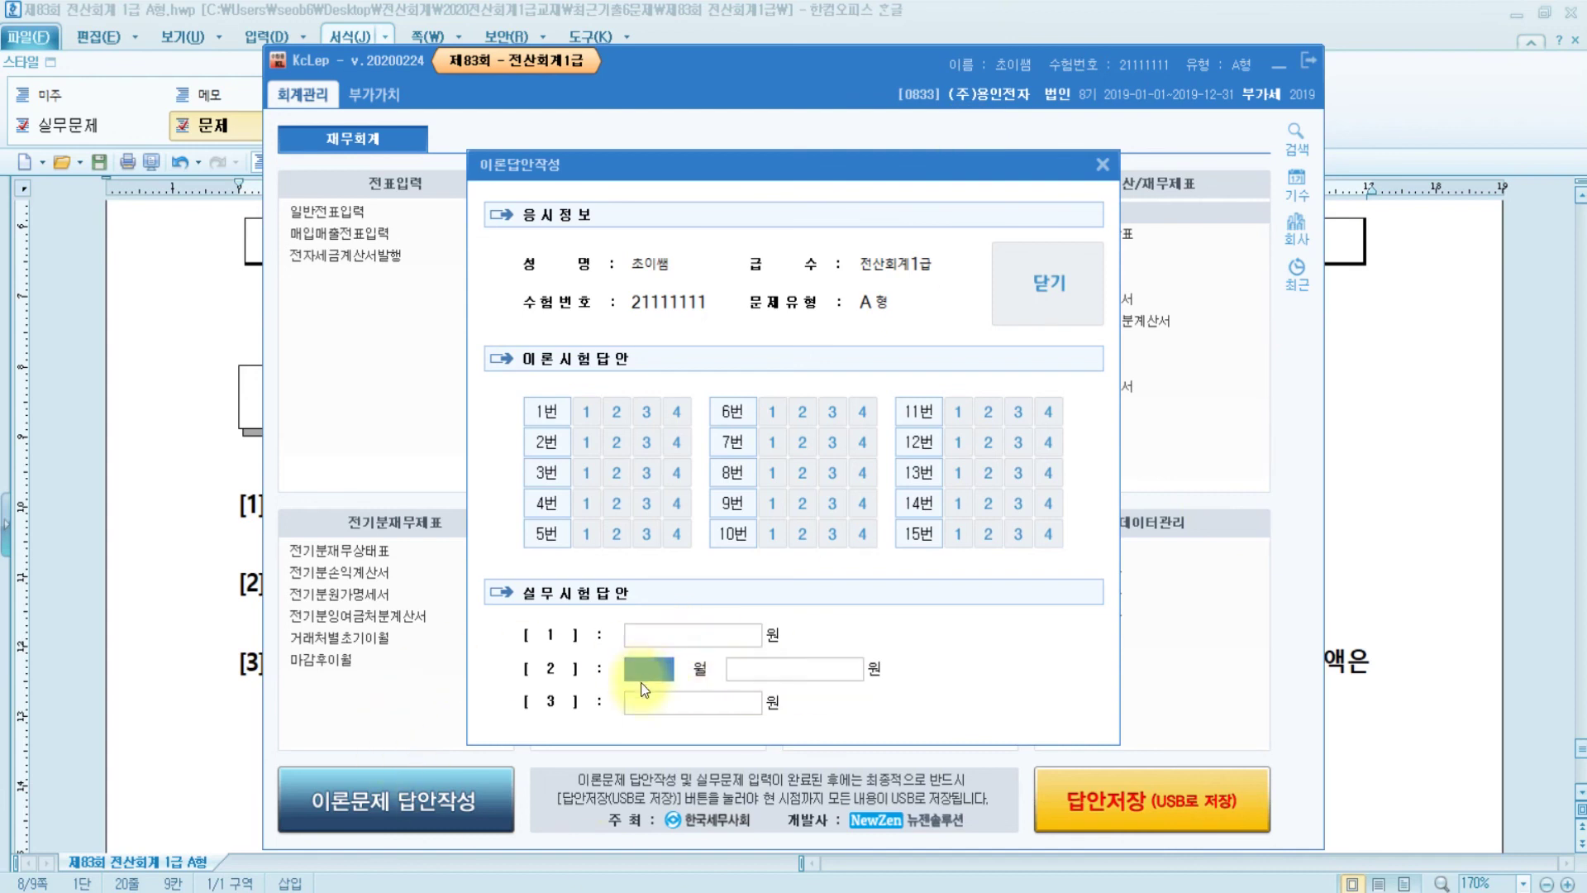
click(647, 702)
click(1063, 300)
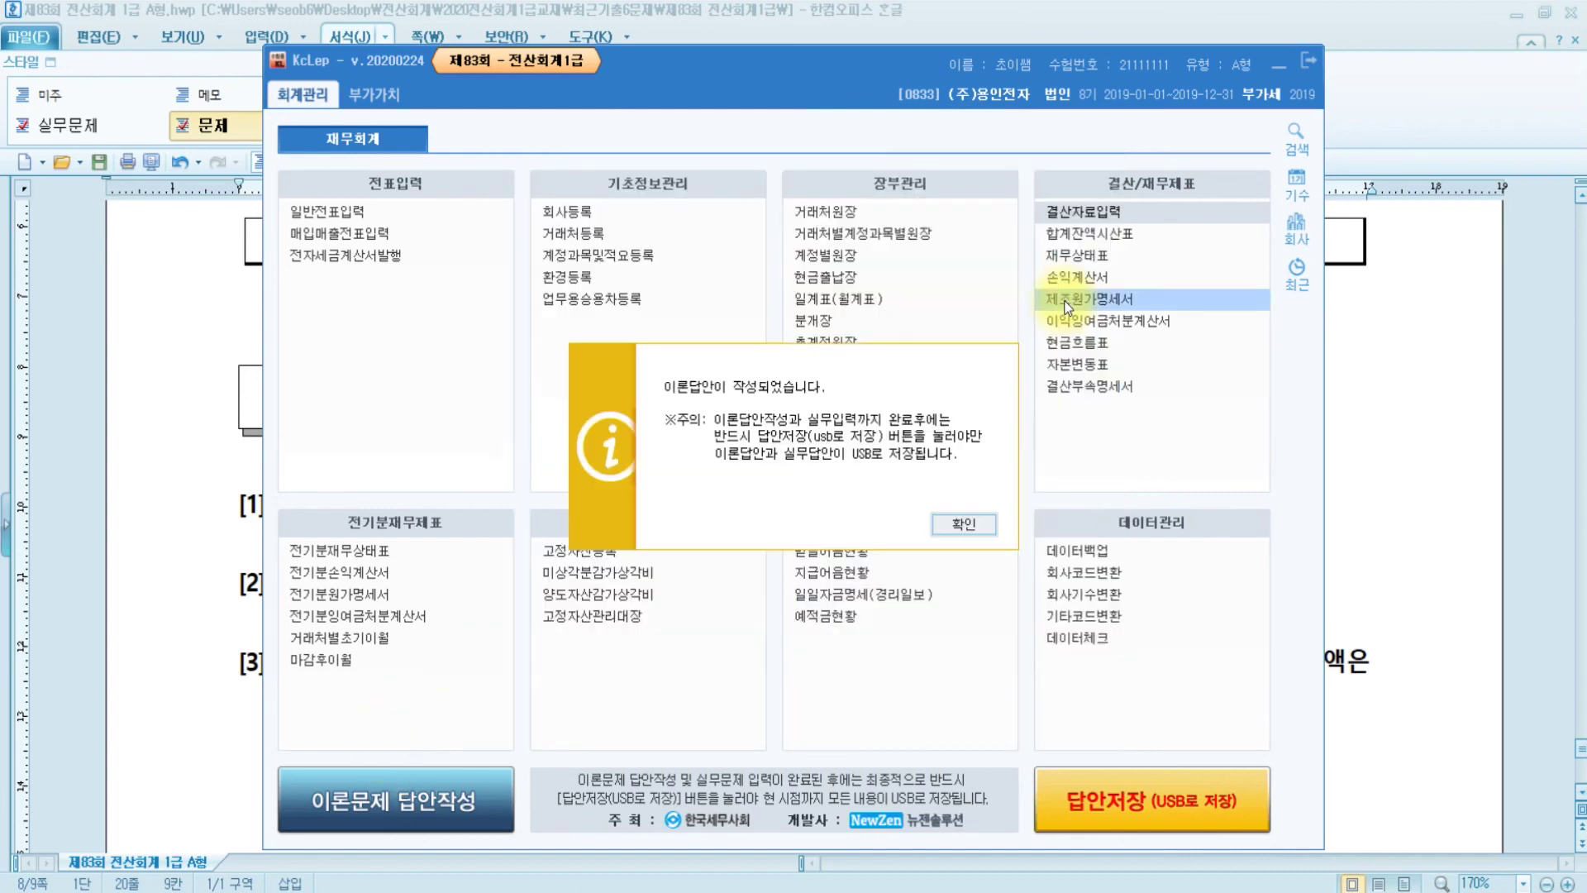
click(967, 527)
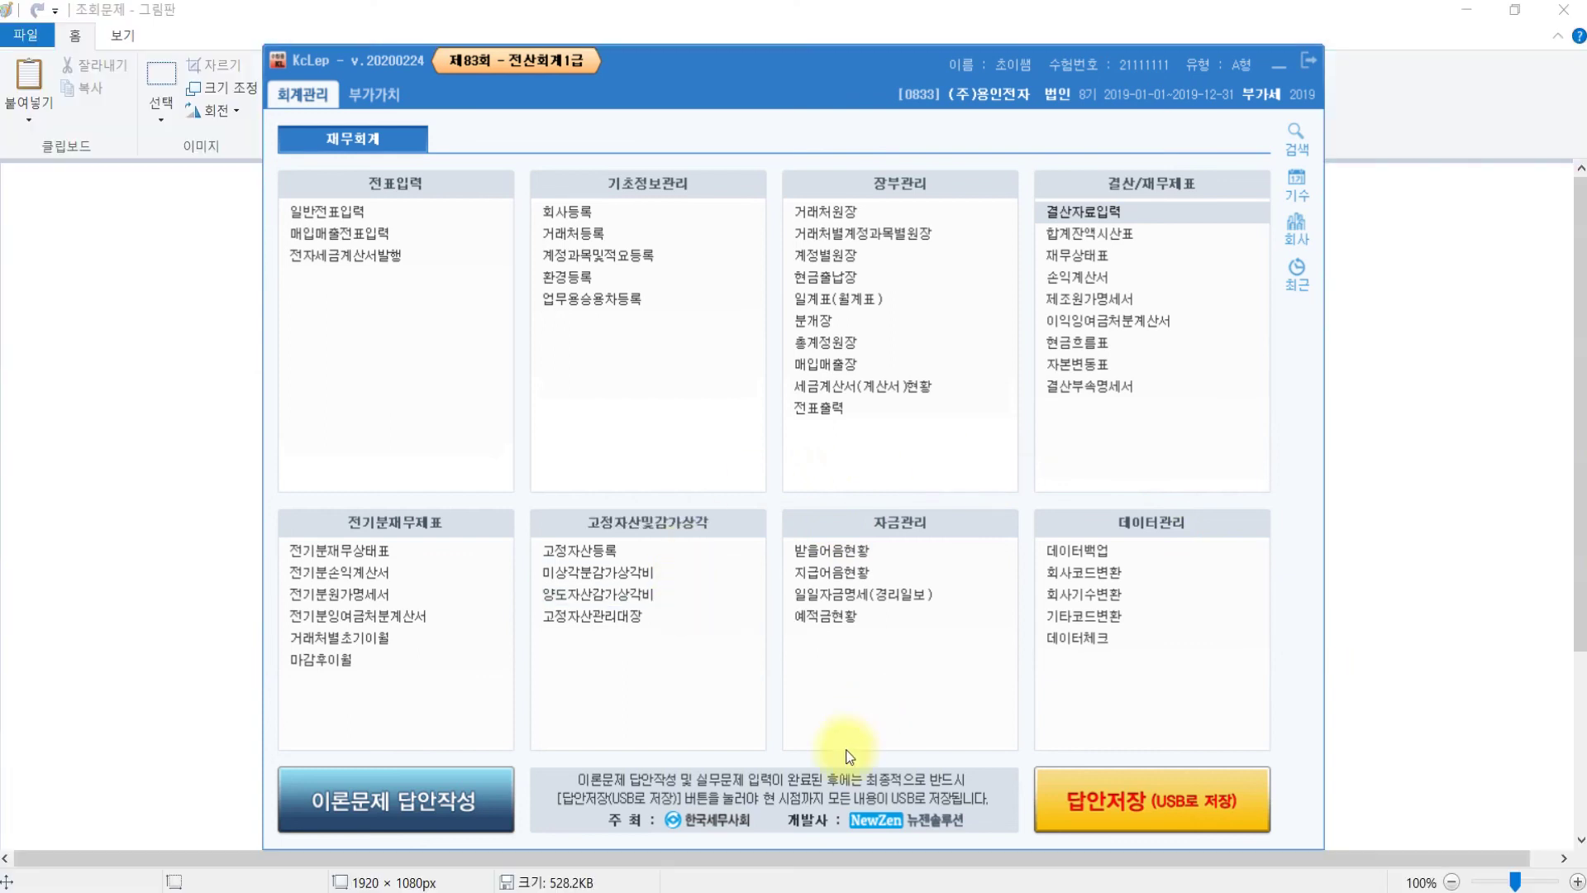
Return to the exam document and highlight ㈜문정유통 and 회수한 금액의 in yellow in 문제6 question [1].
click(831, 888)
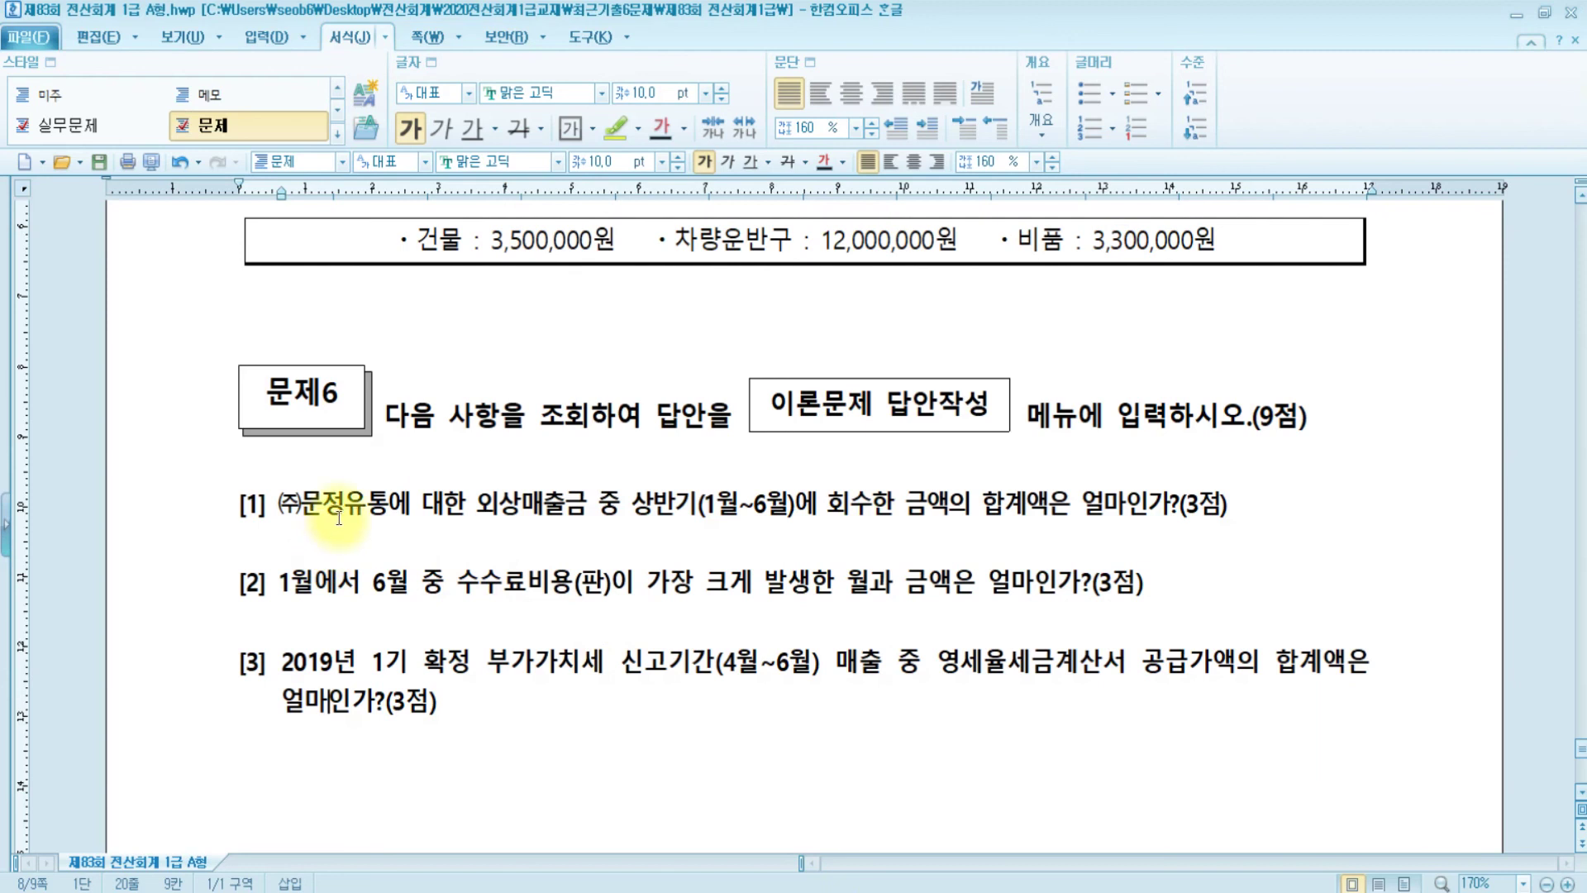
drag(279, 505, 387, 506)
click(610, 126)
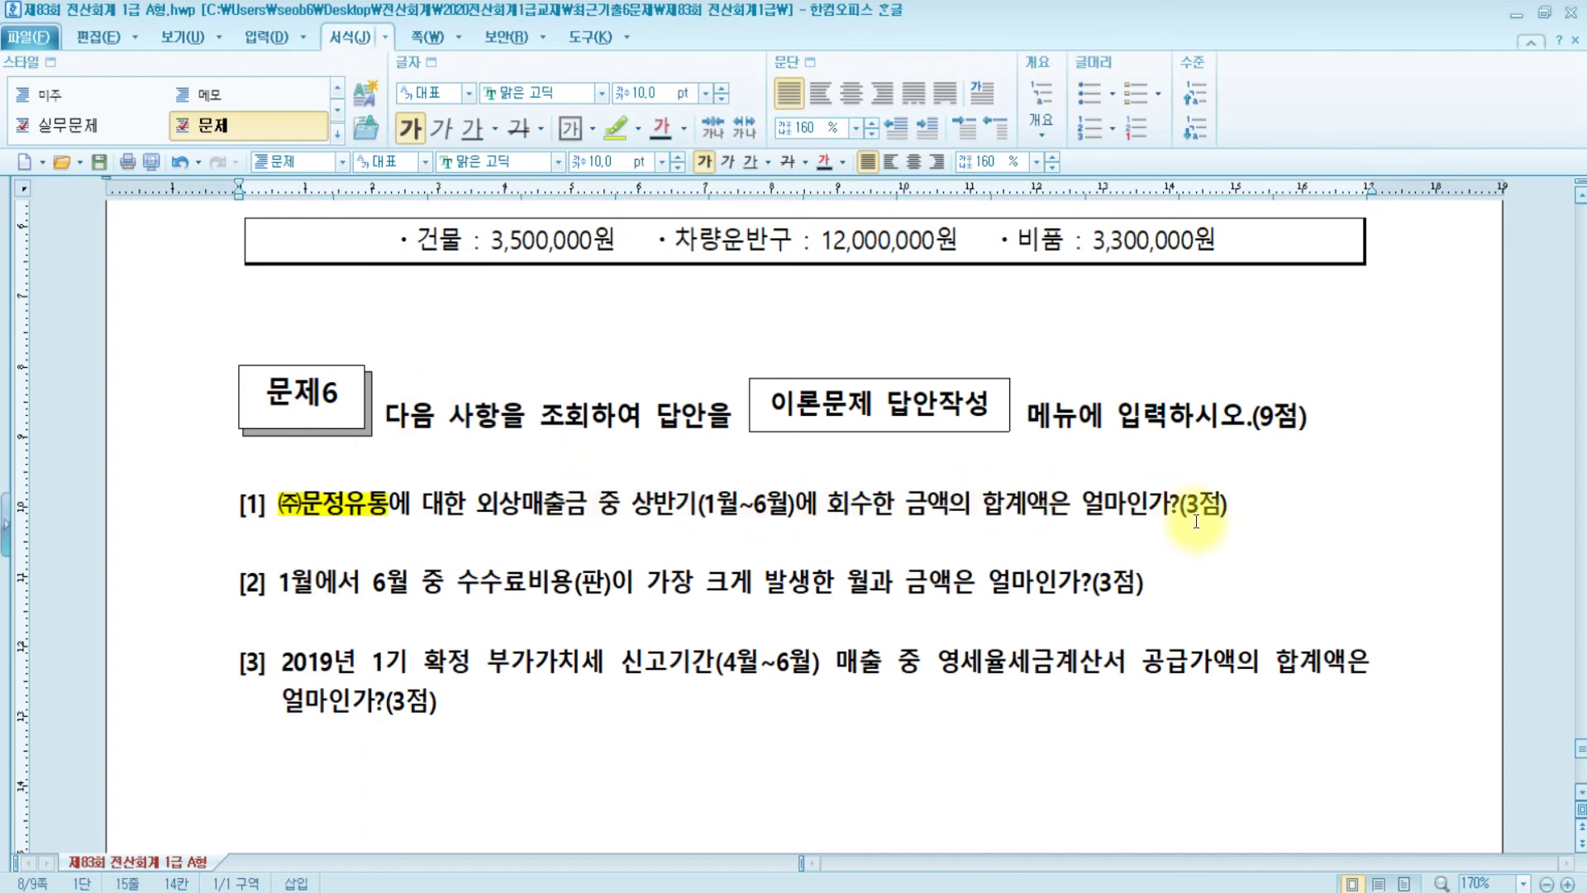
drag(818, 505, 972, 505)
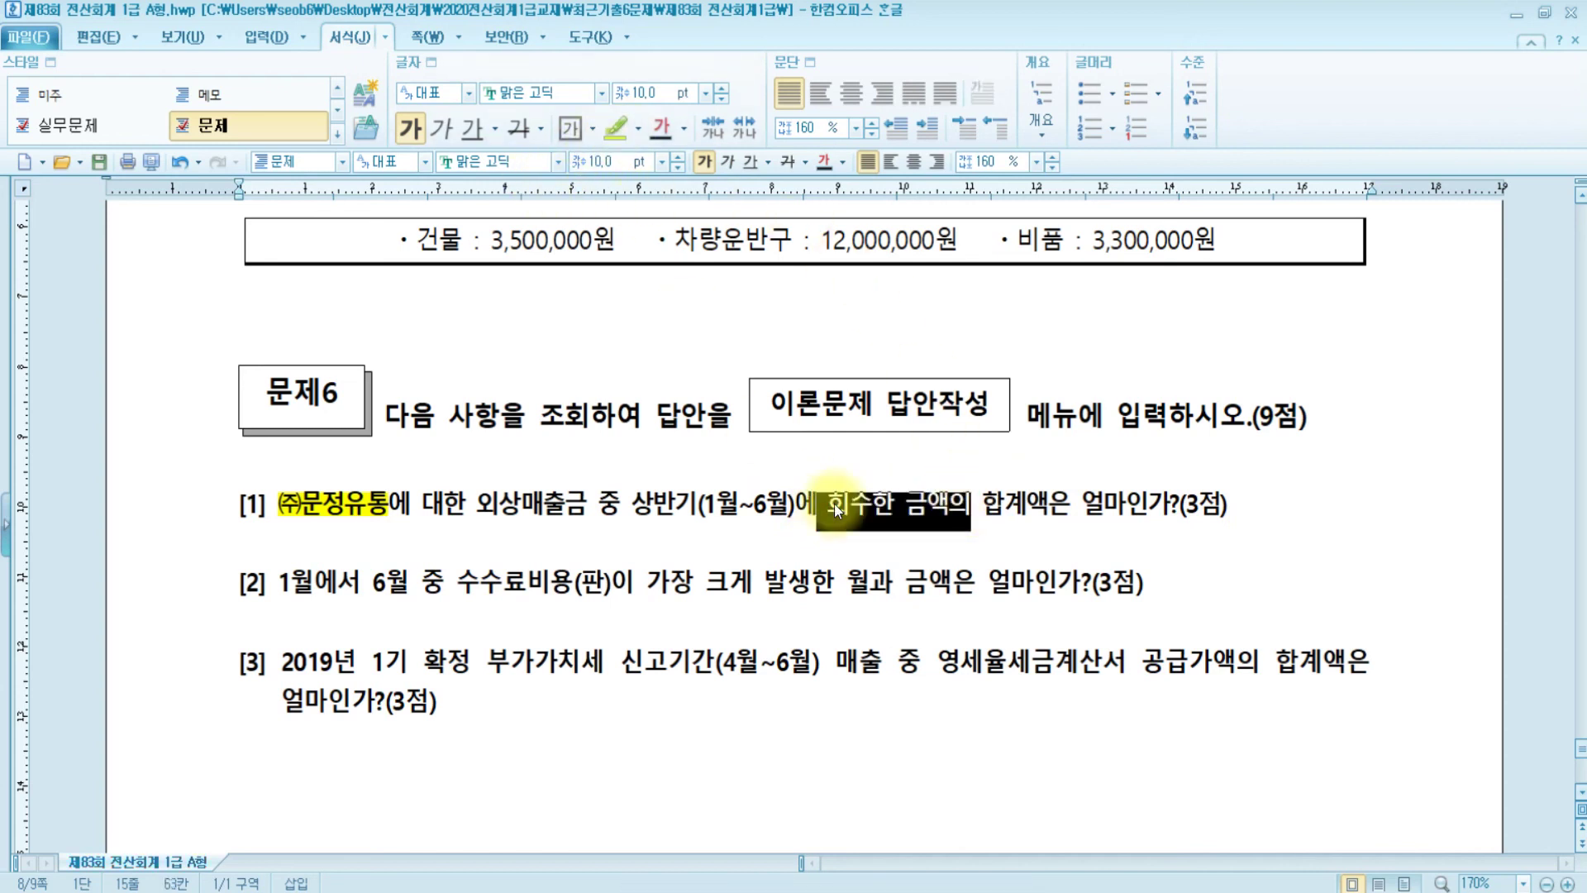
click(616, 128)
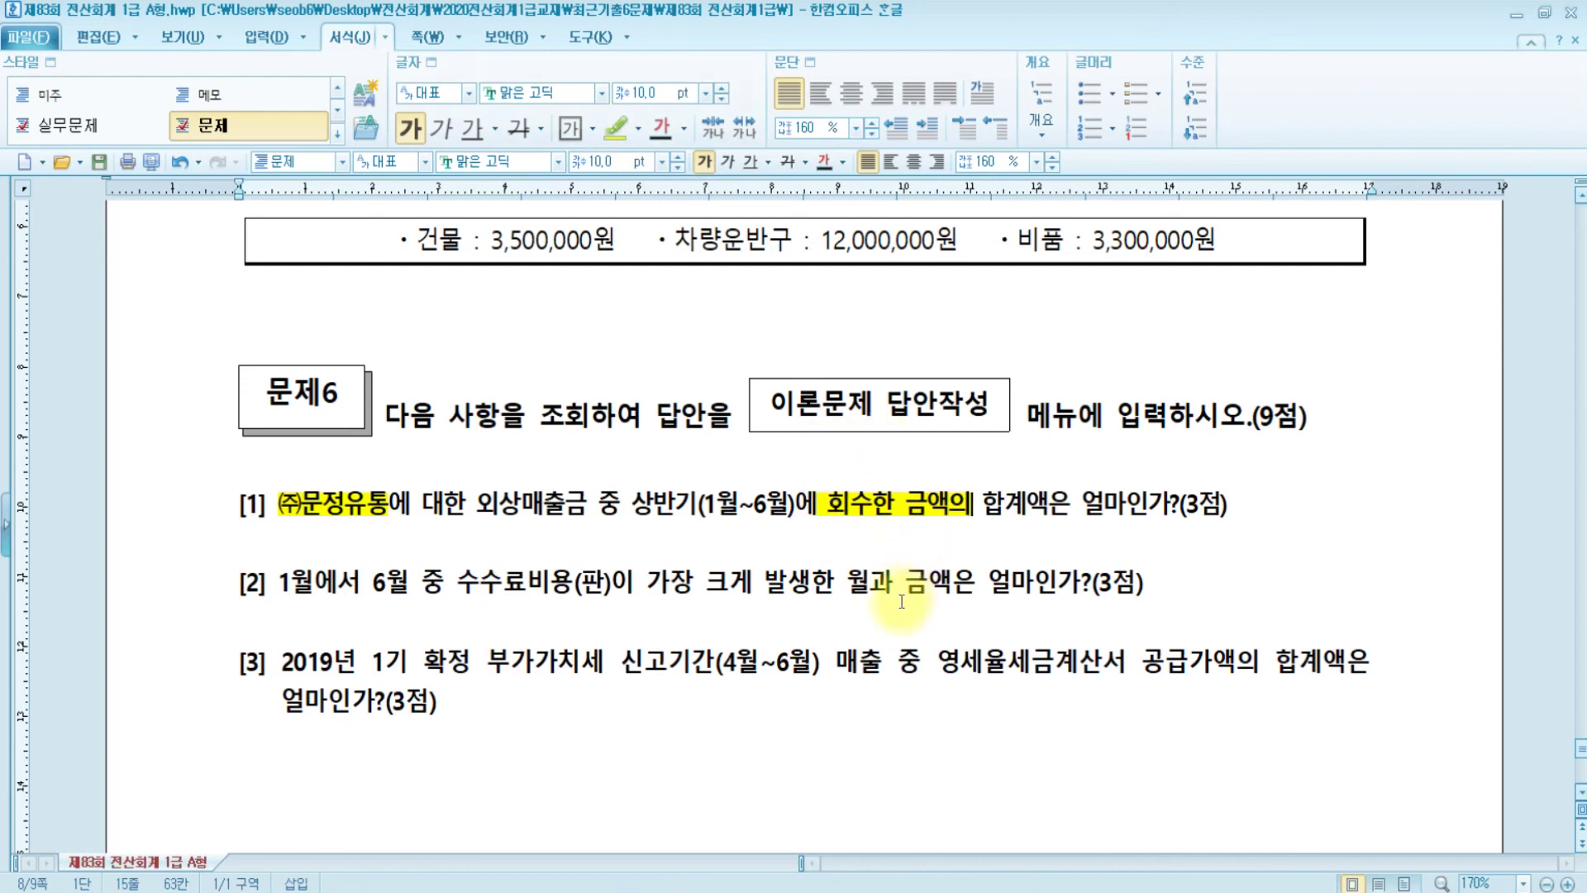
Switch to KcLep and open 거래처원장 for the period January 1 to June 30, 2019.
key(alt+Tab)
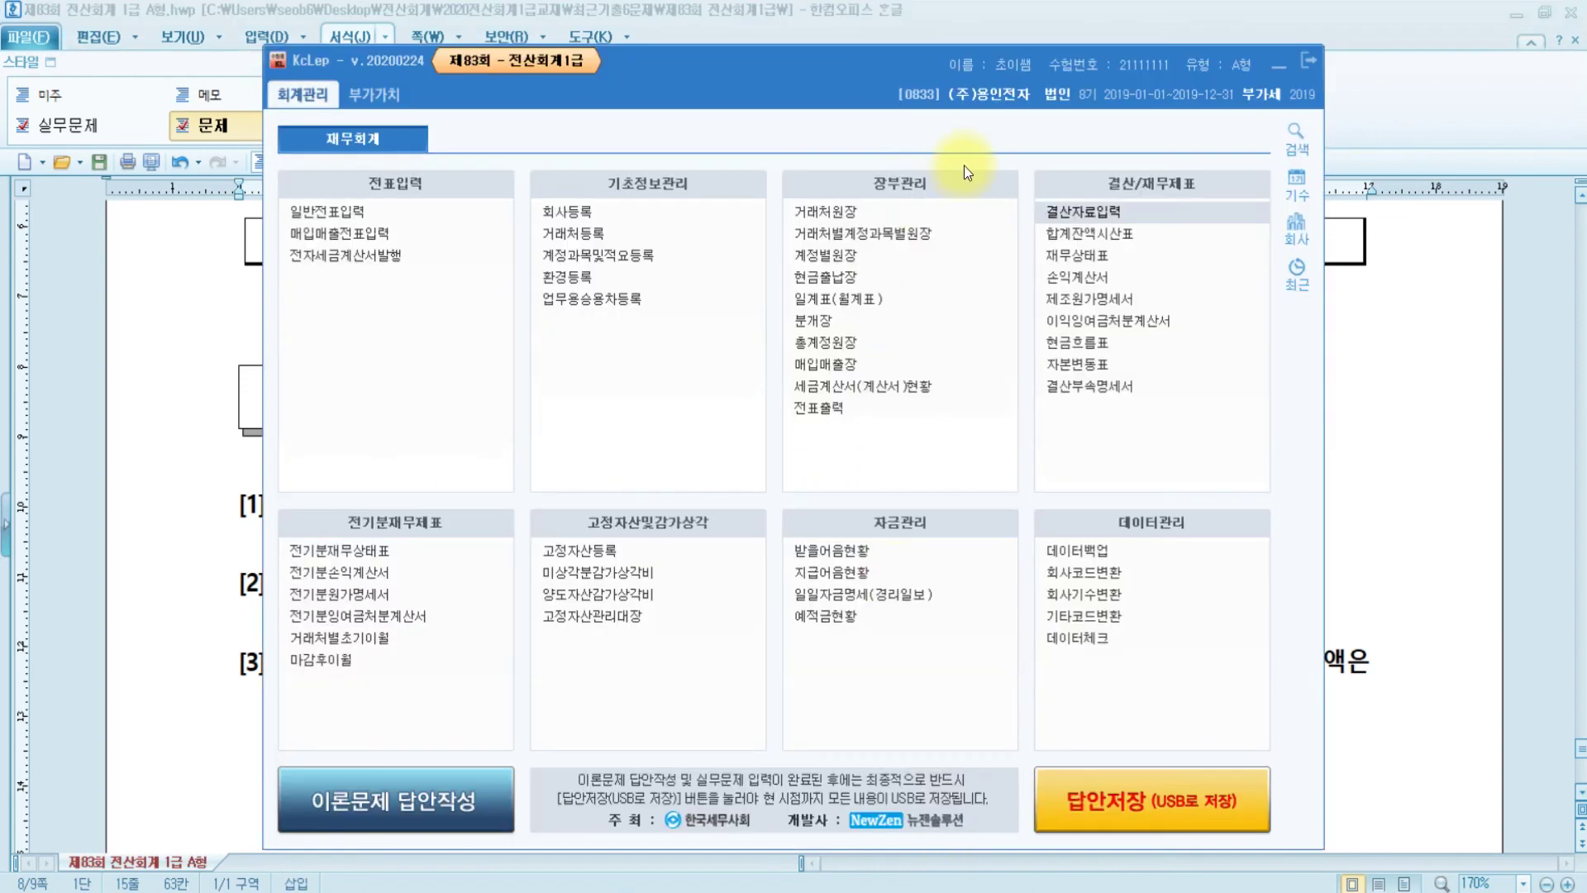
click(897, 217)
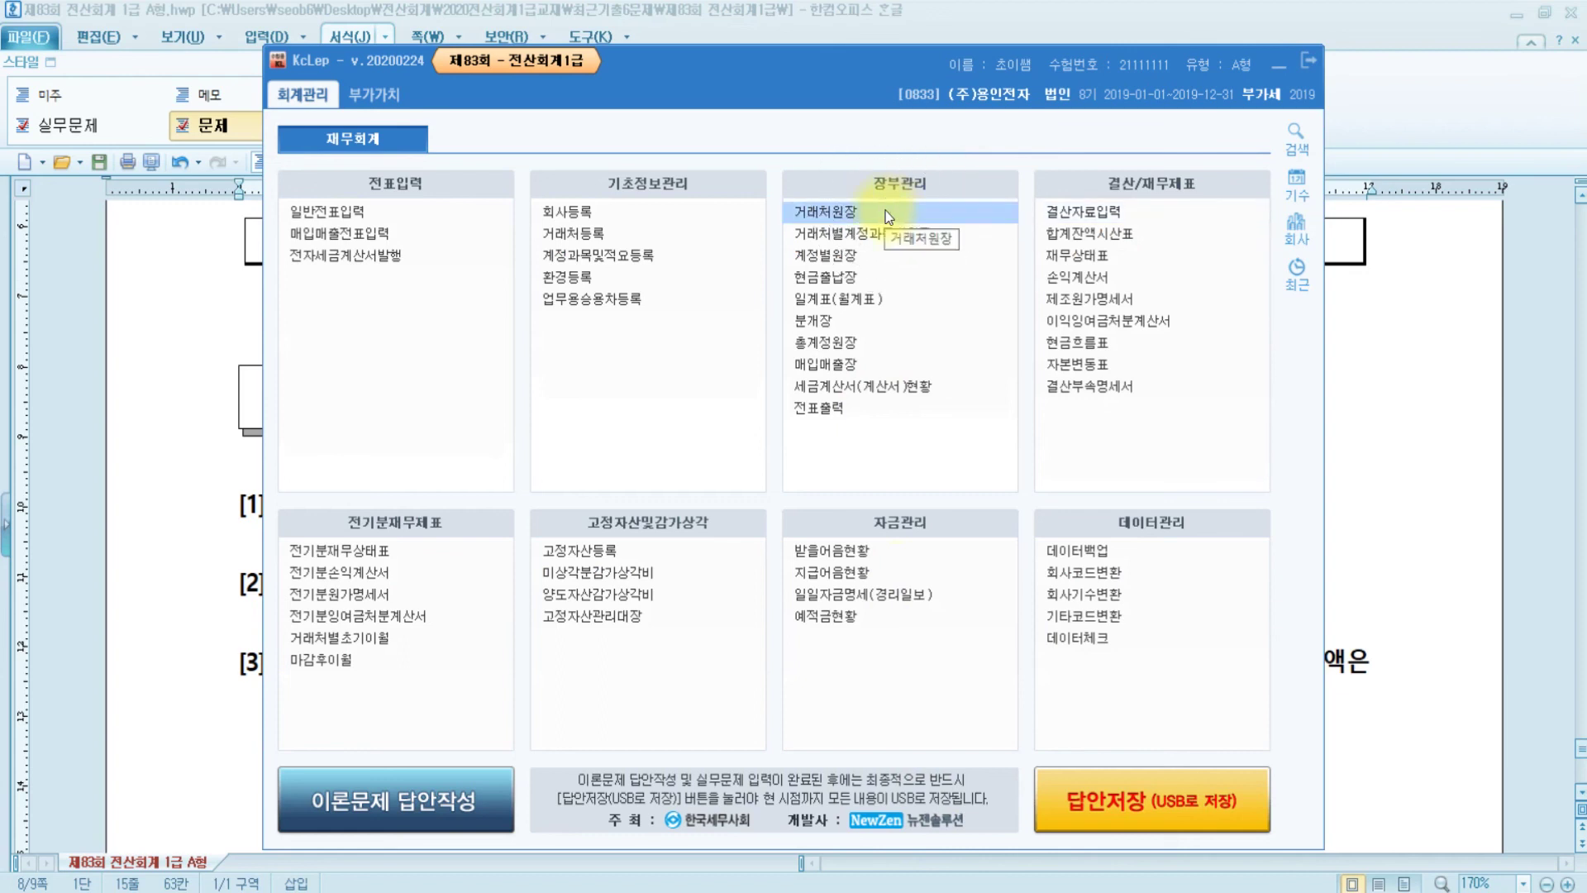
click(888, 217)
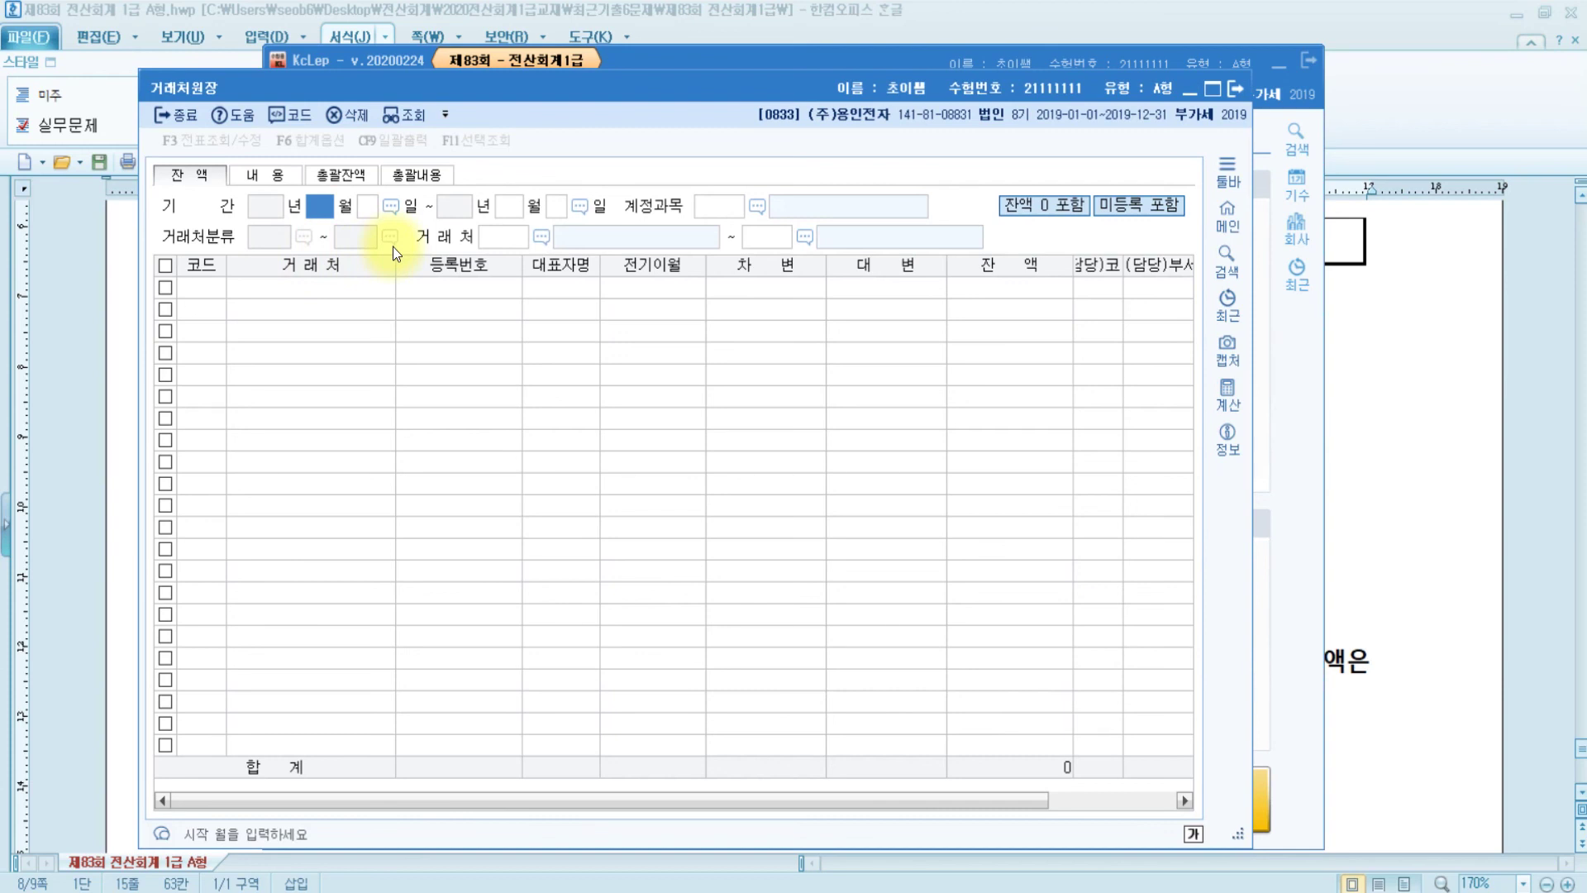
text(1)
key(Return)
text(6)
key(Return)
key(Return)
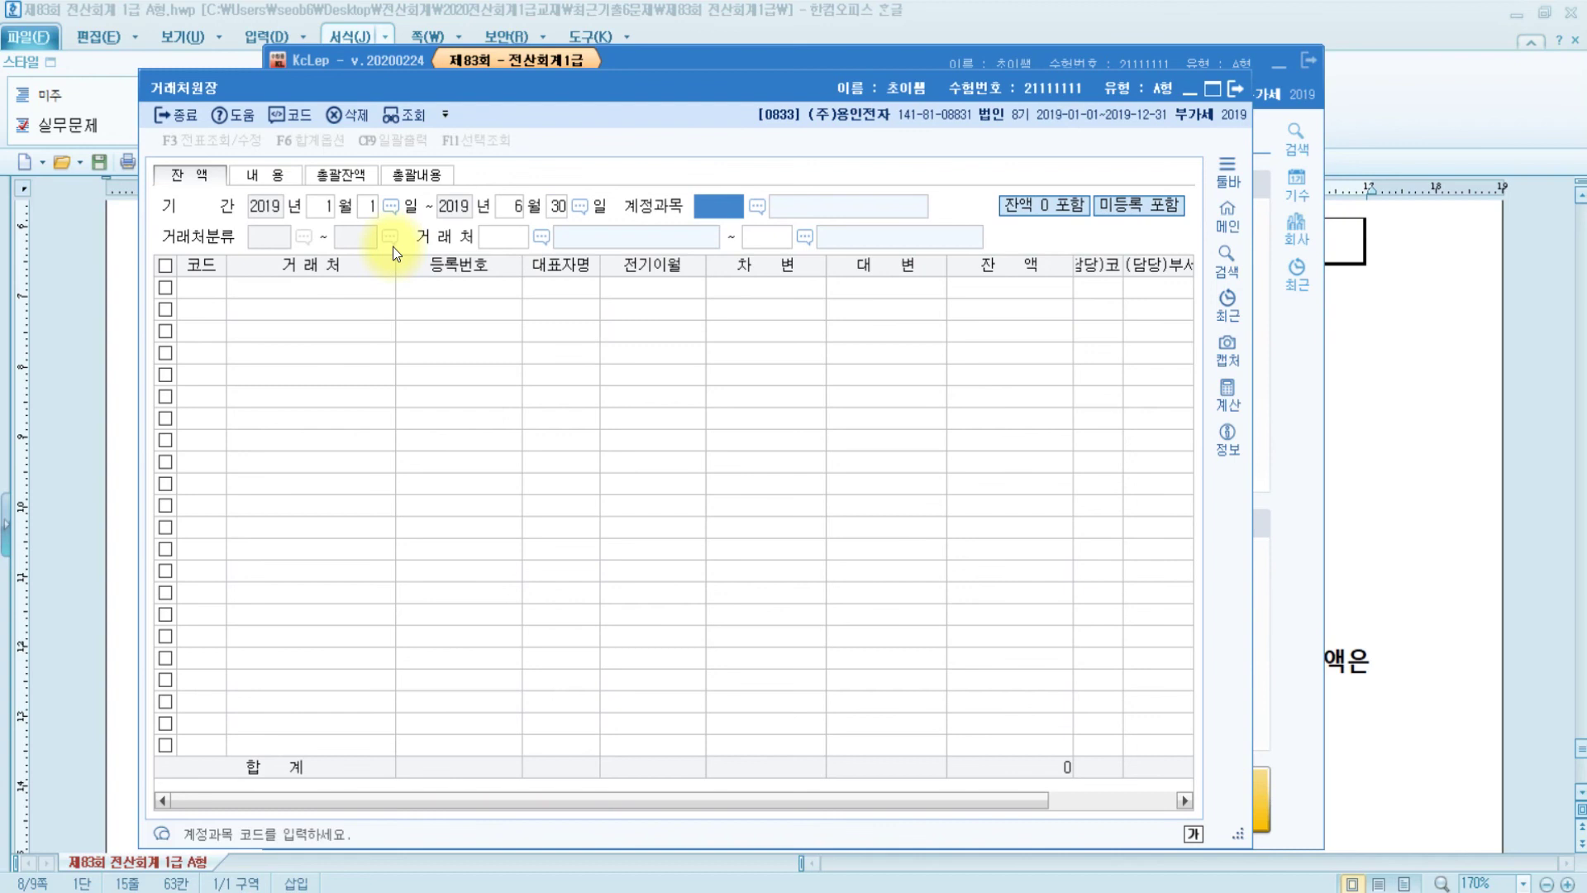
Look up the ledger for account 외상매출금 with (주)문정유통 as both the first and last 거래처.
key(F2)
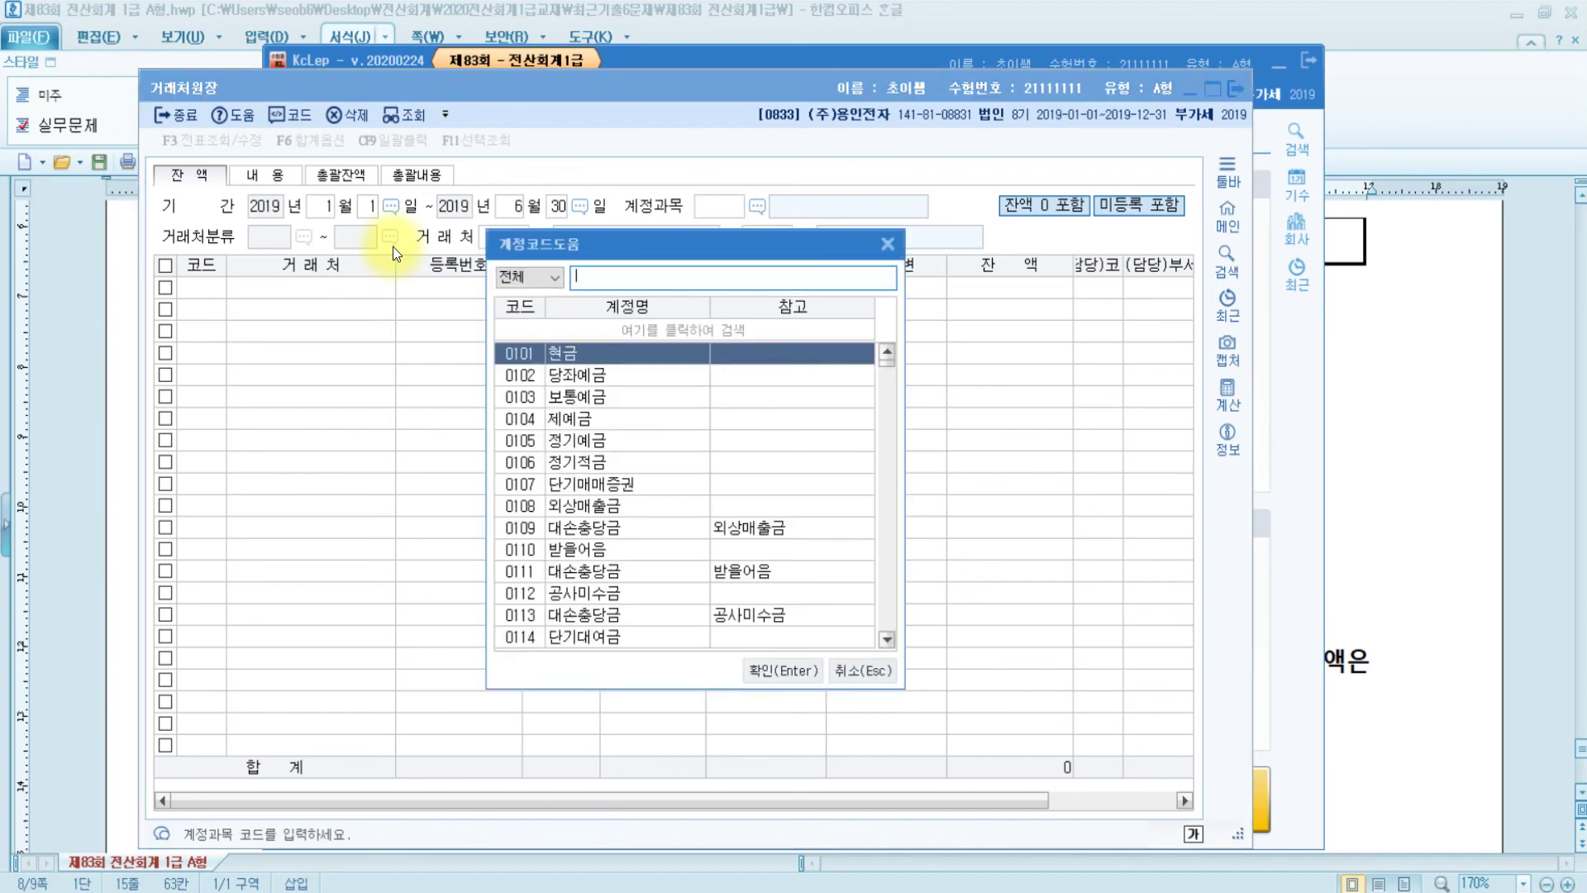
text(외상)
key(Return)
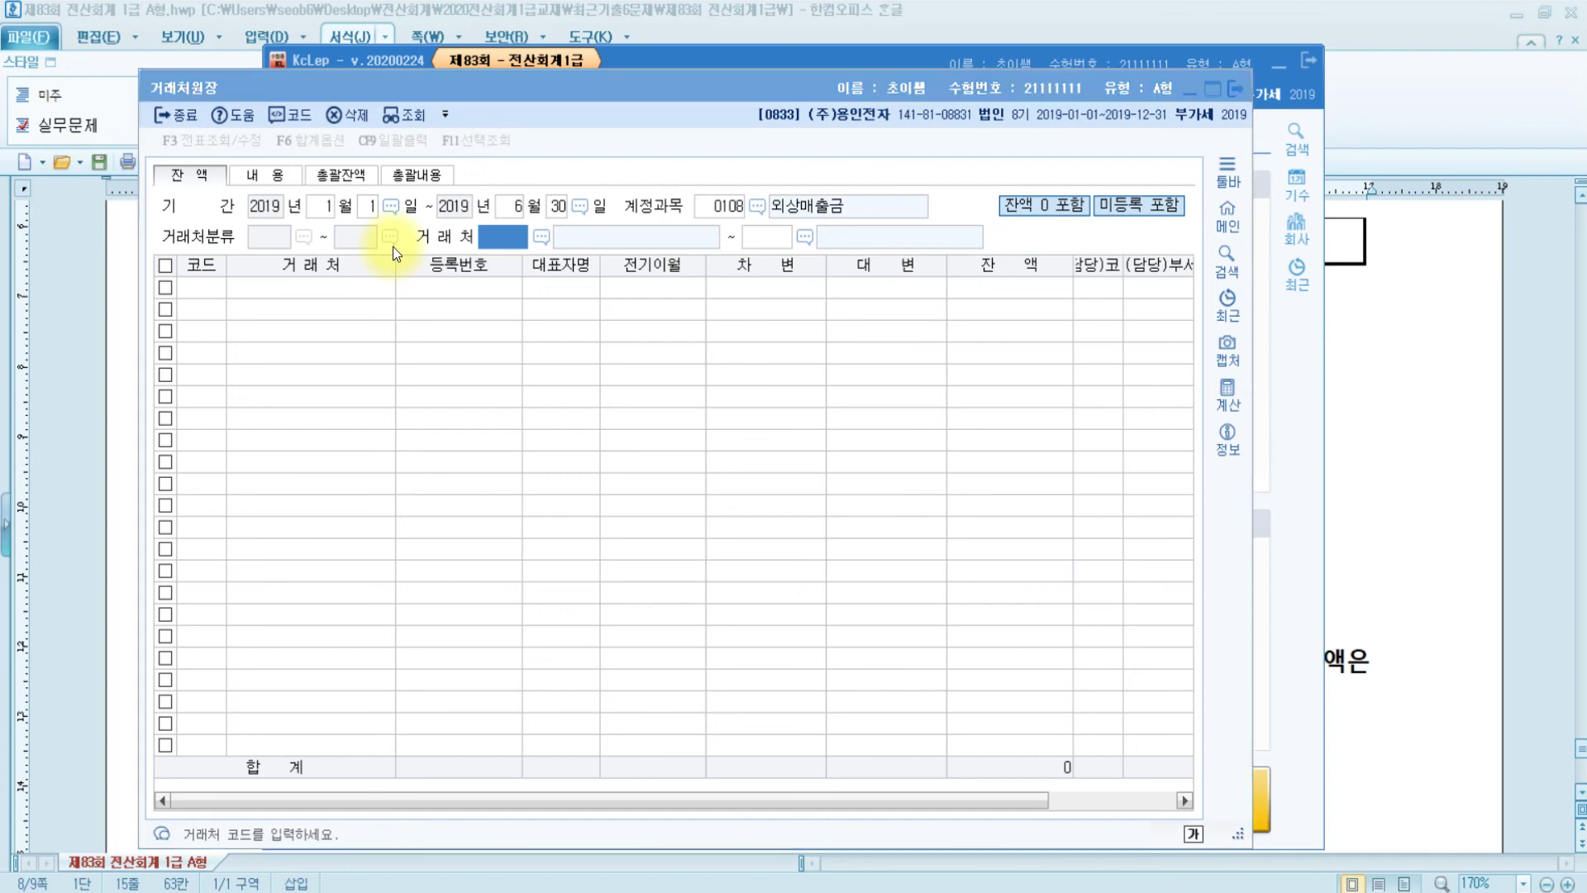
key(F2)
text(문정)
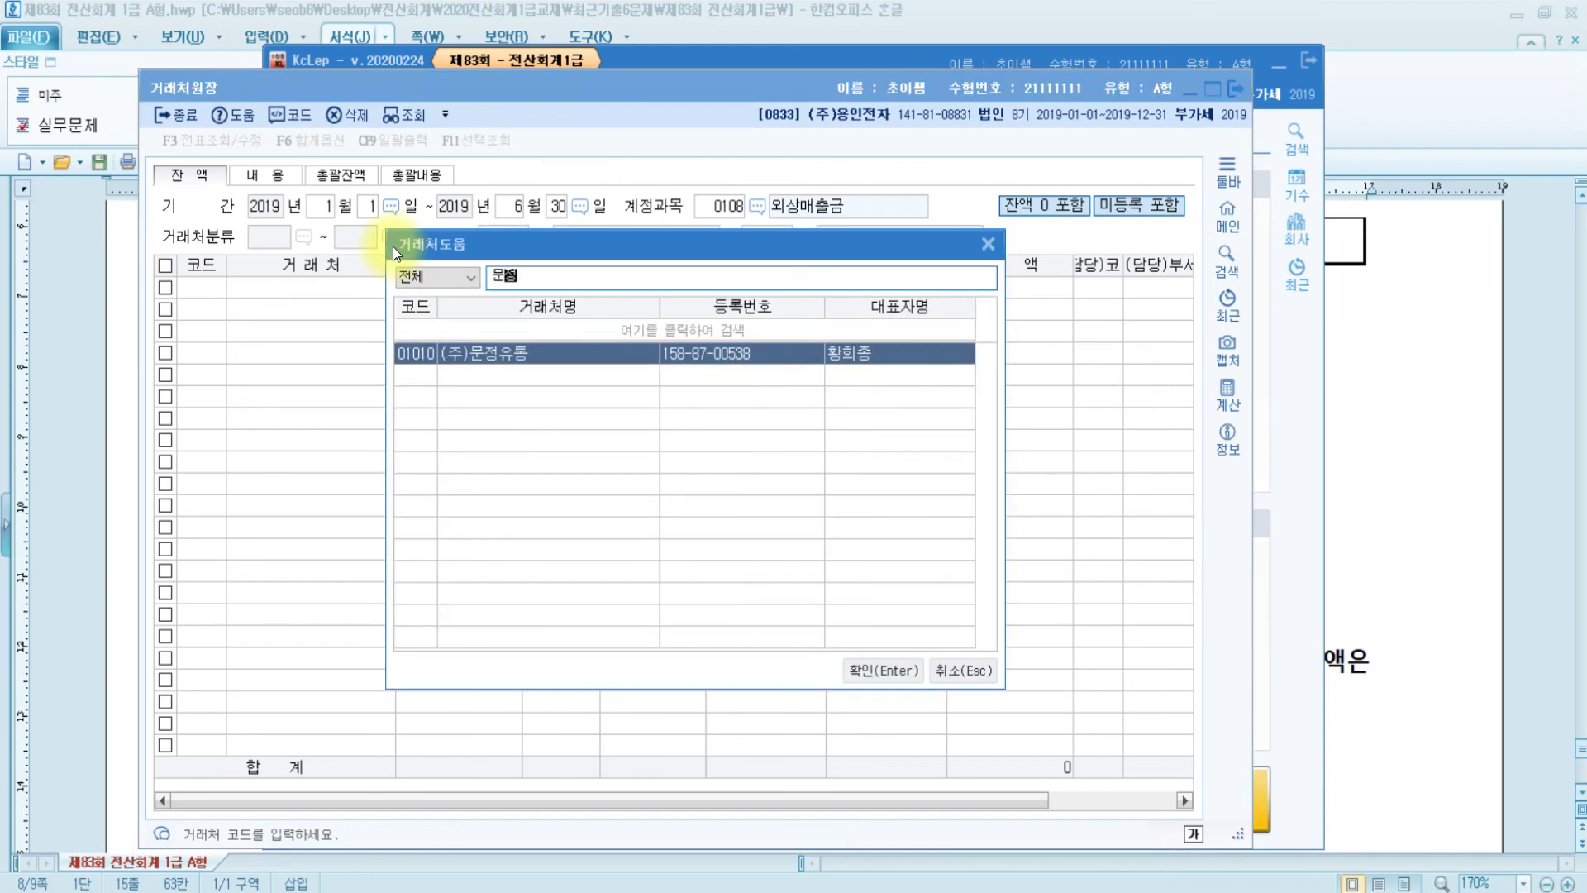
key(Return)
key(F2)
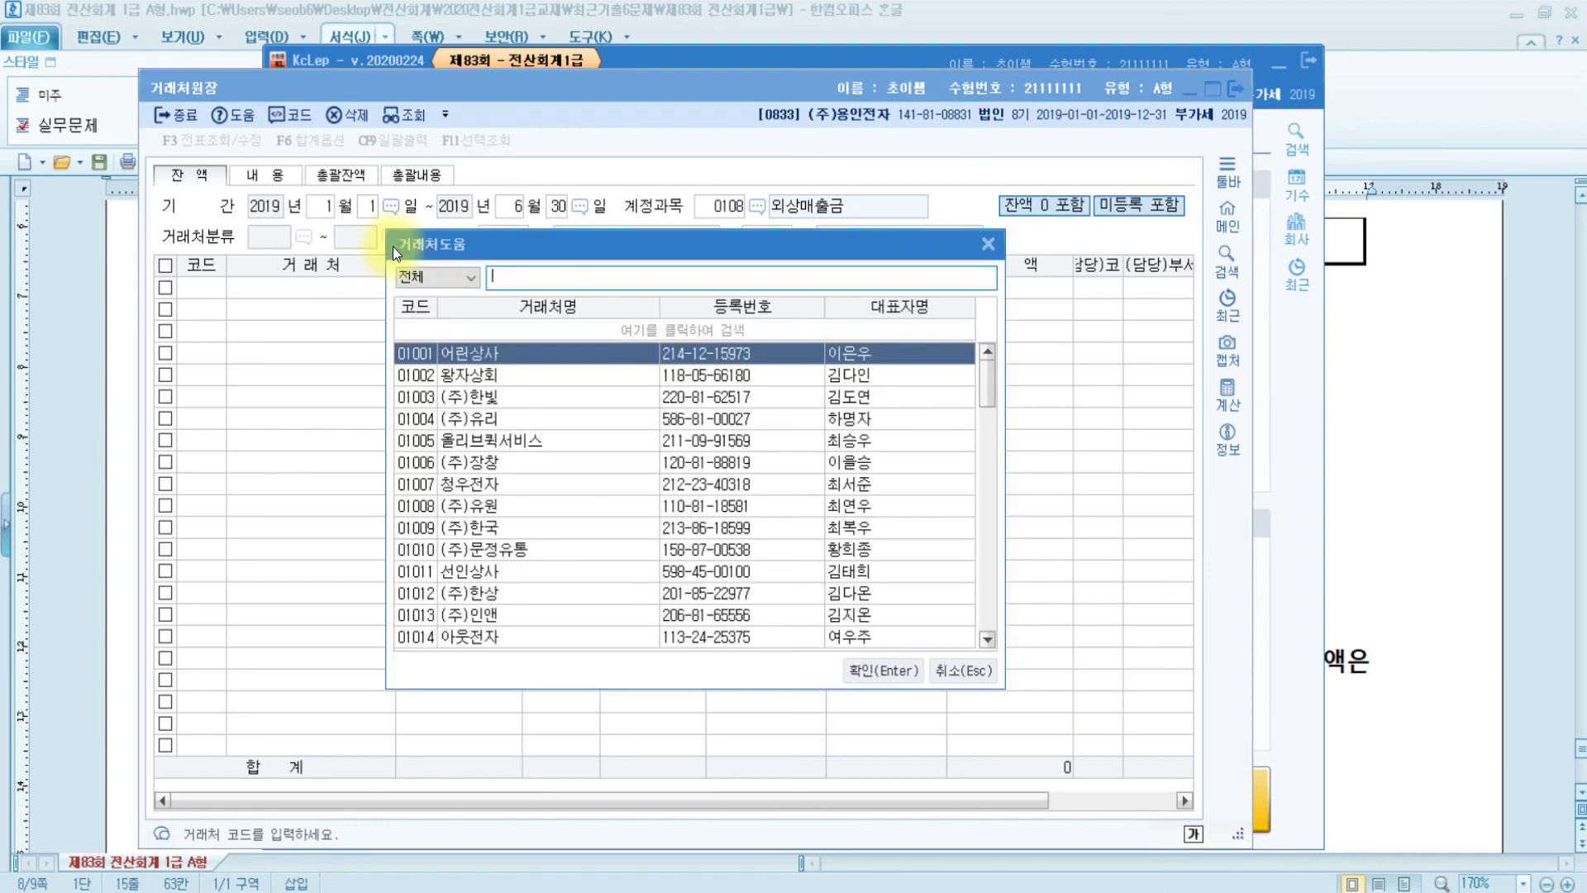
text(문정)
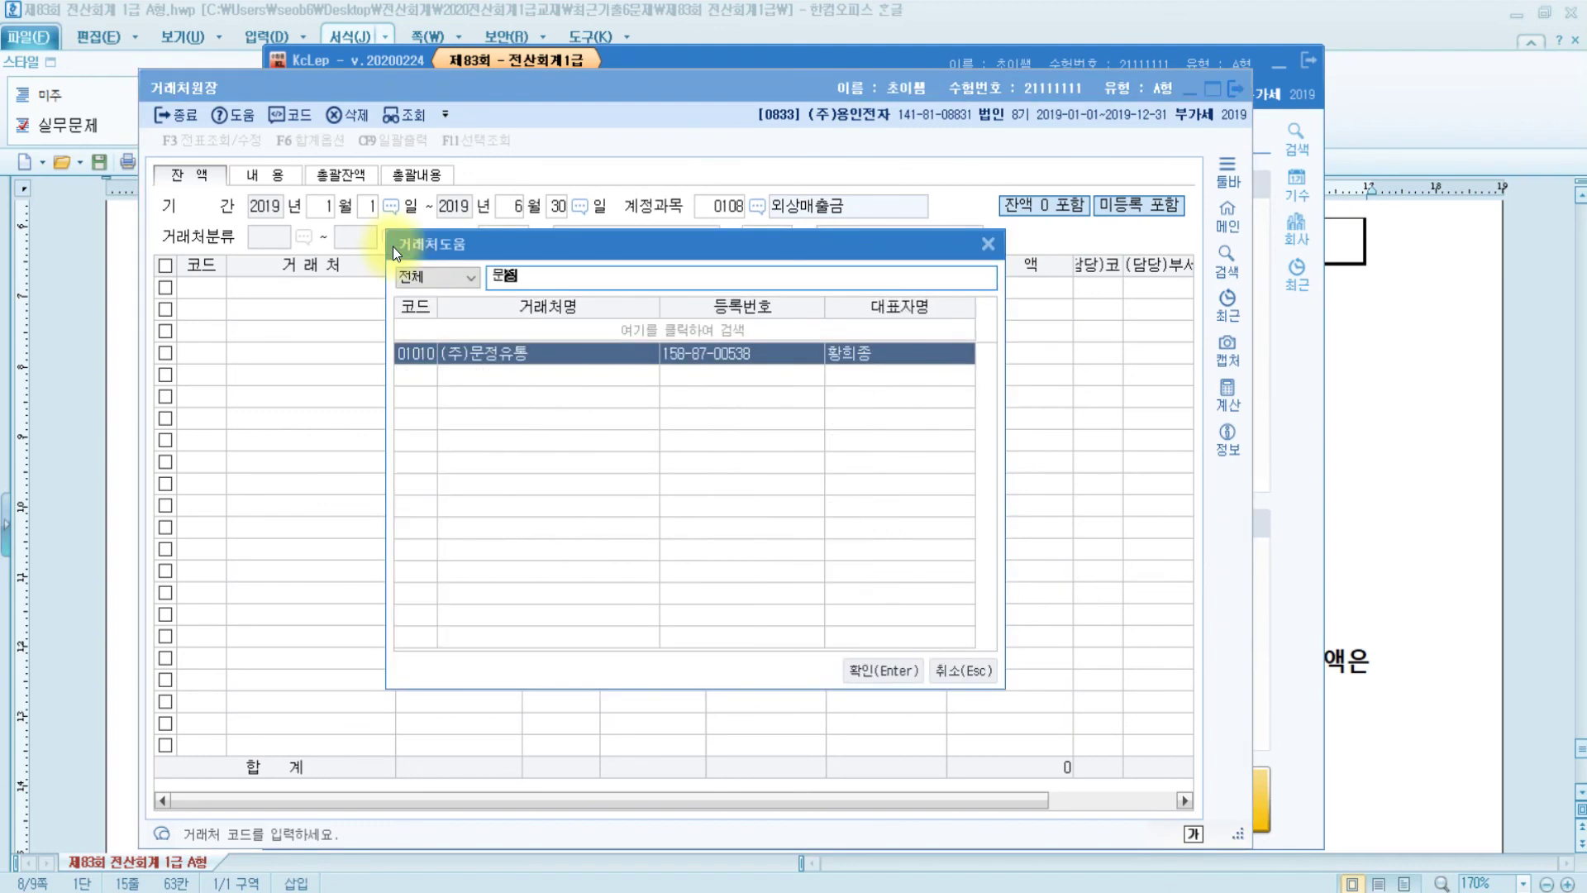
key(Return)
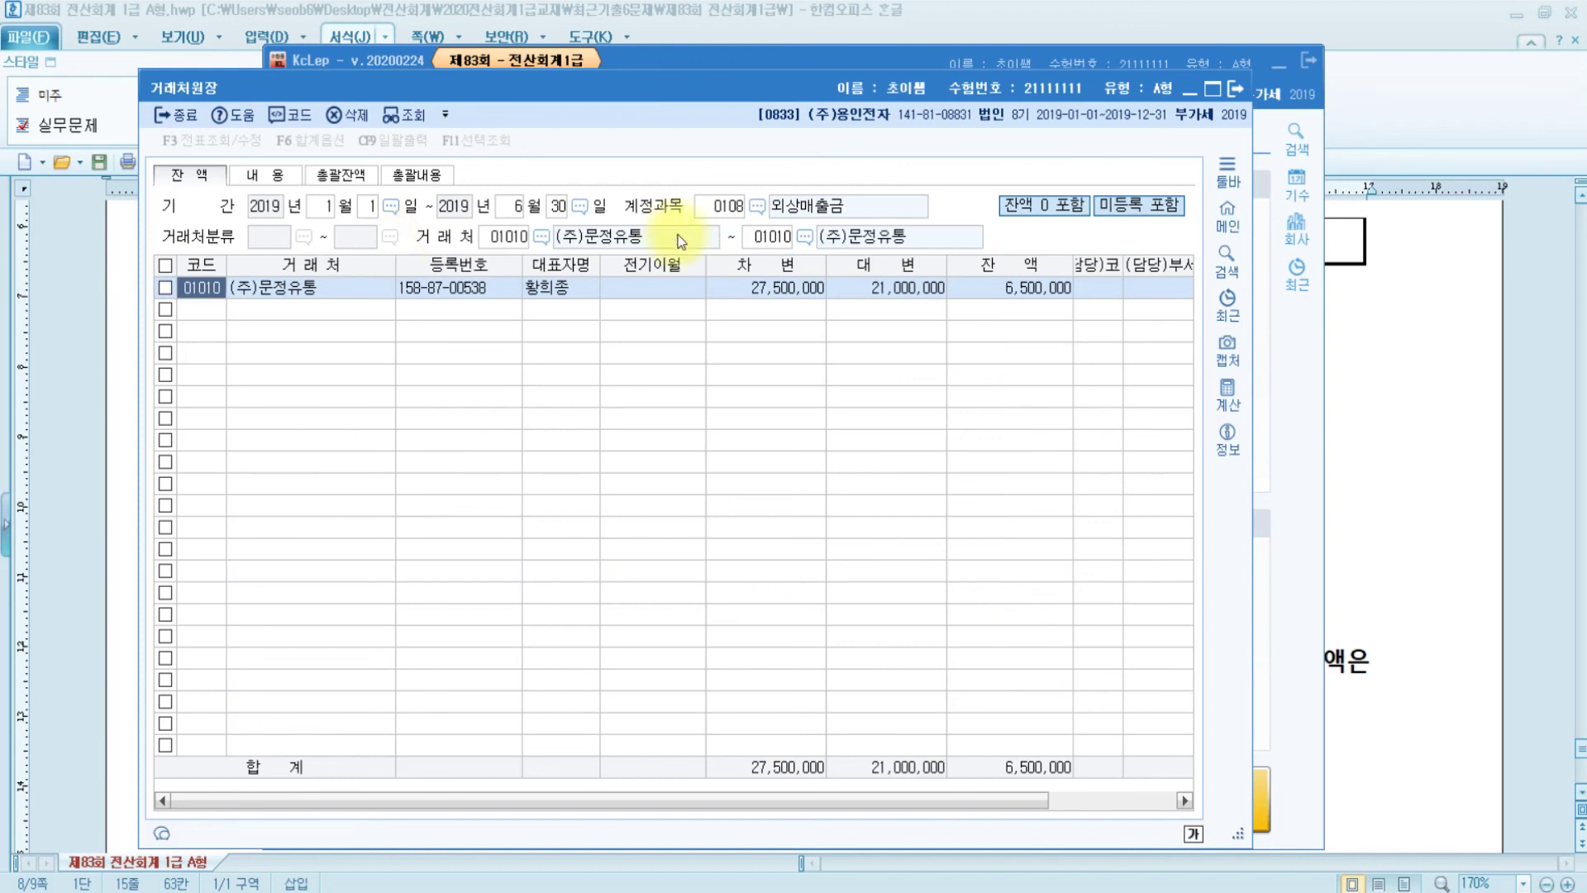
Check the 대변 and 잔액 amounts for (주)문정유통, close 거래처원장 and return to the exam document.
click(1053, 287)
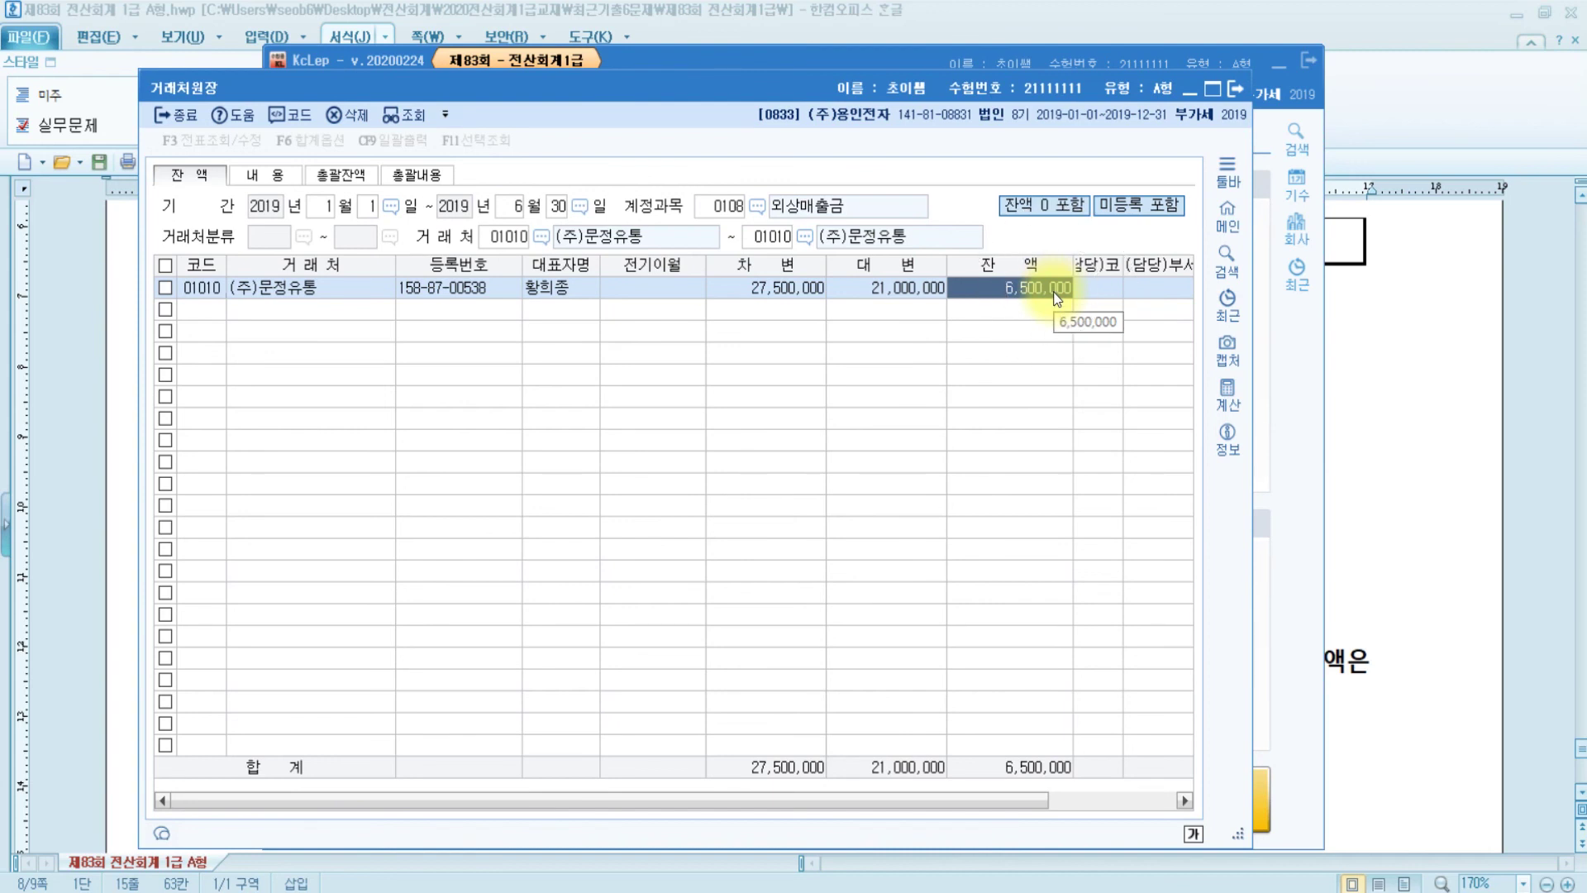
click(875, 291)
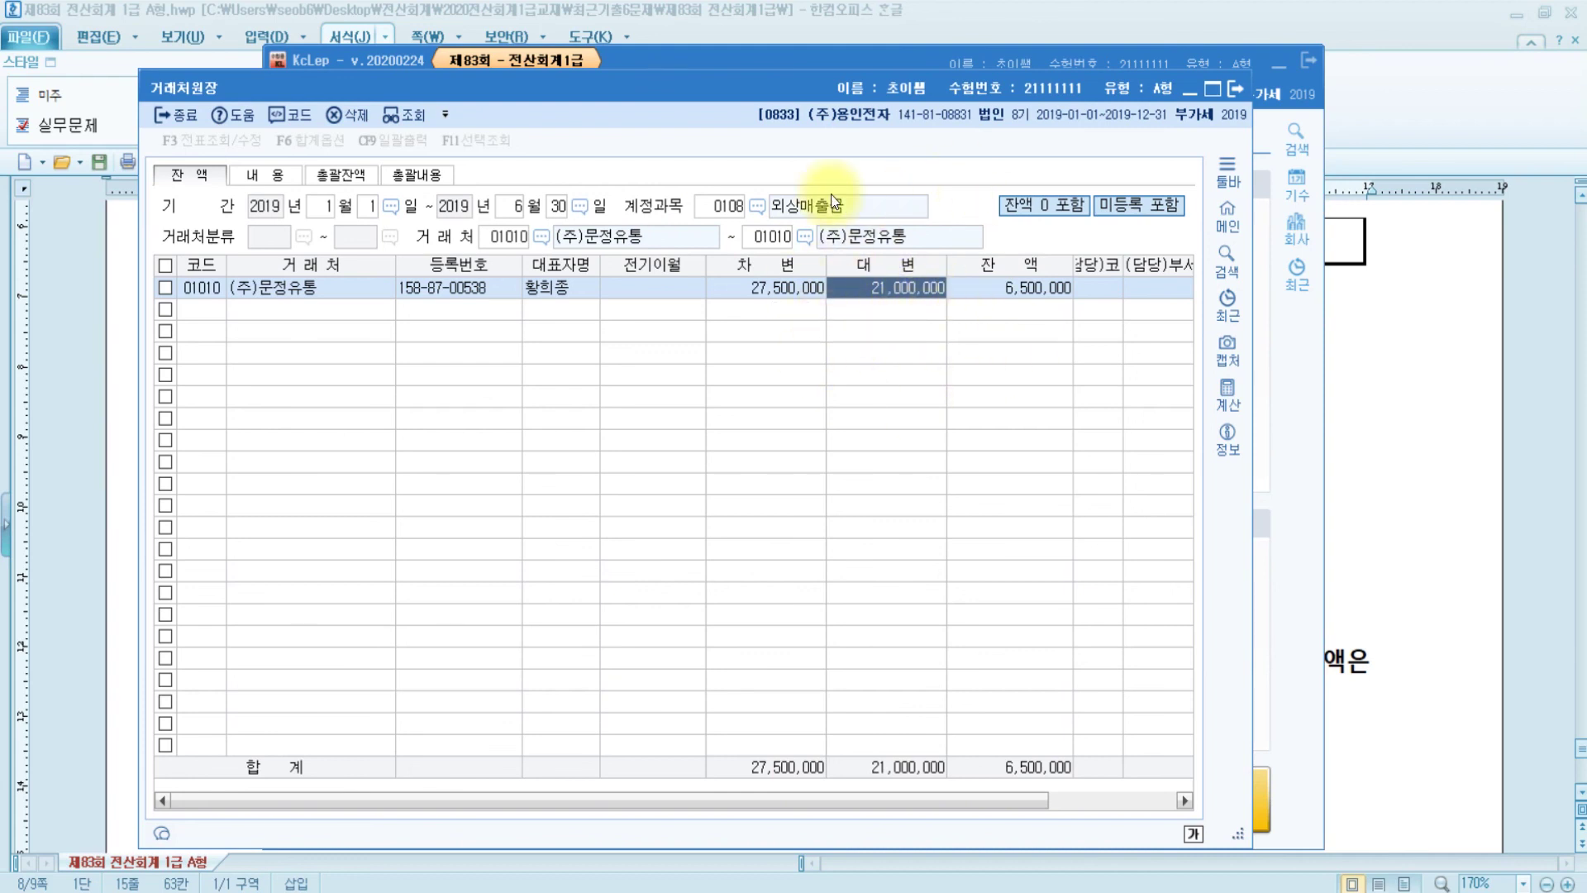
click(1025, 288)
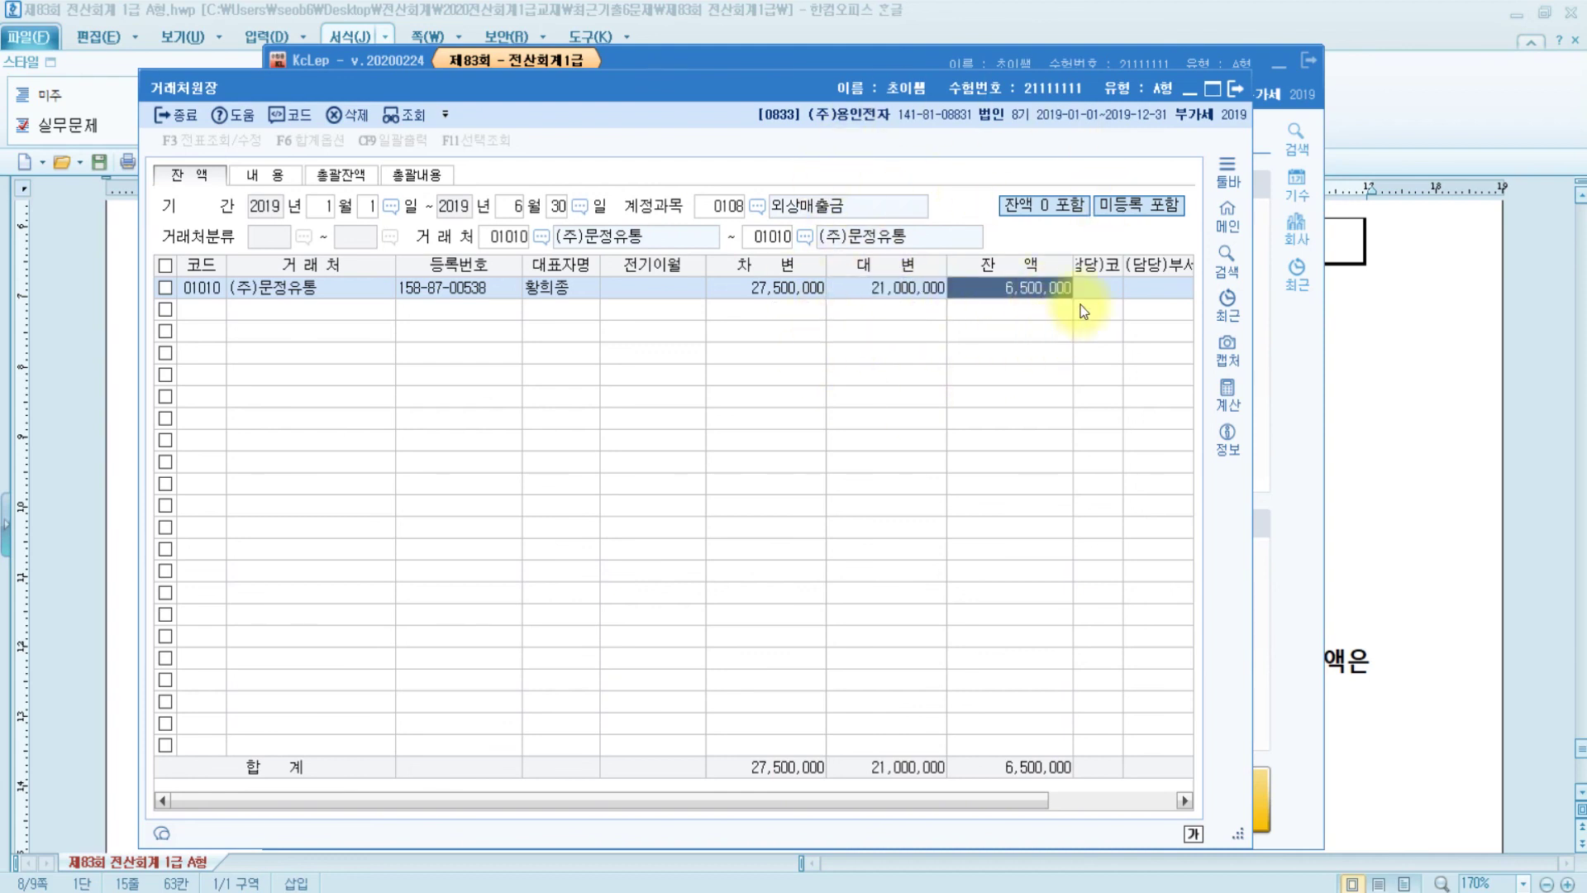
click(890, 297)
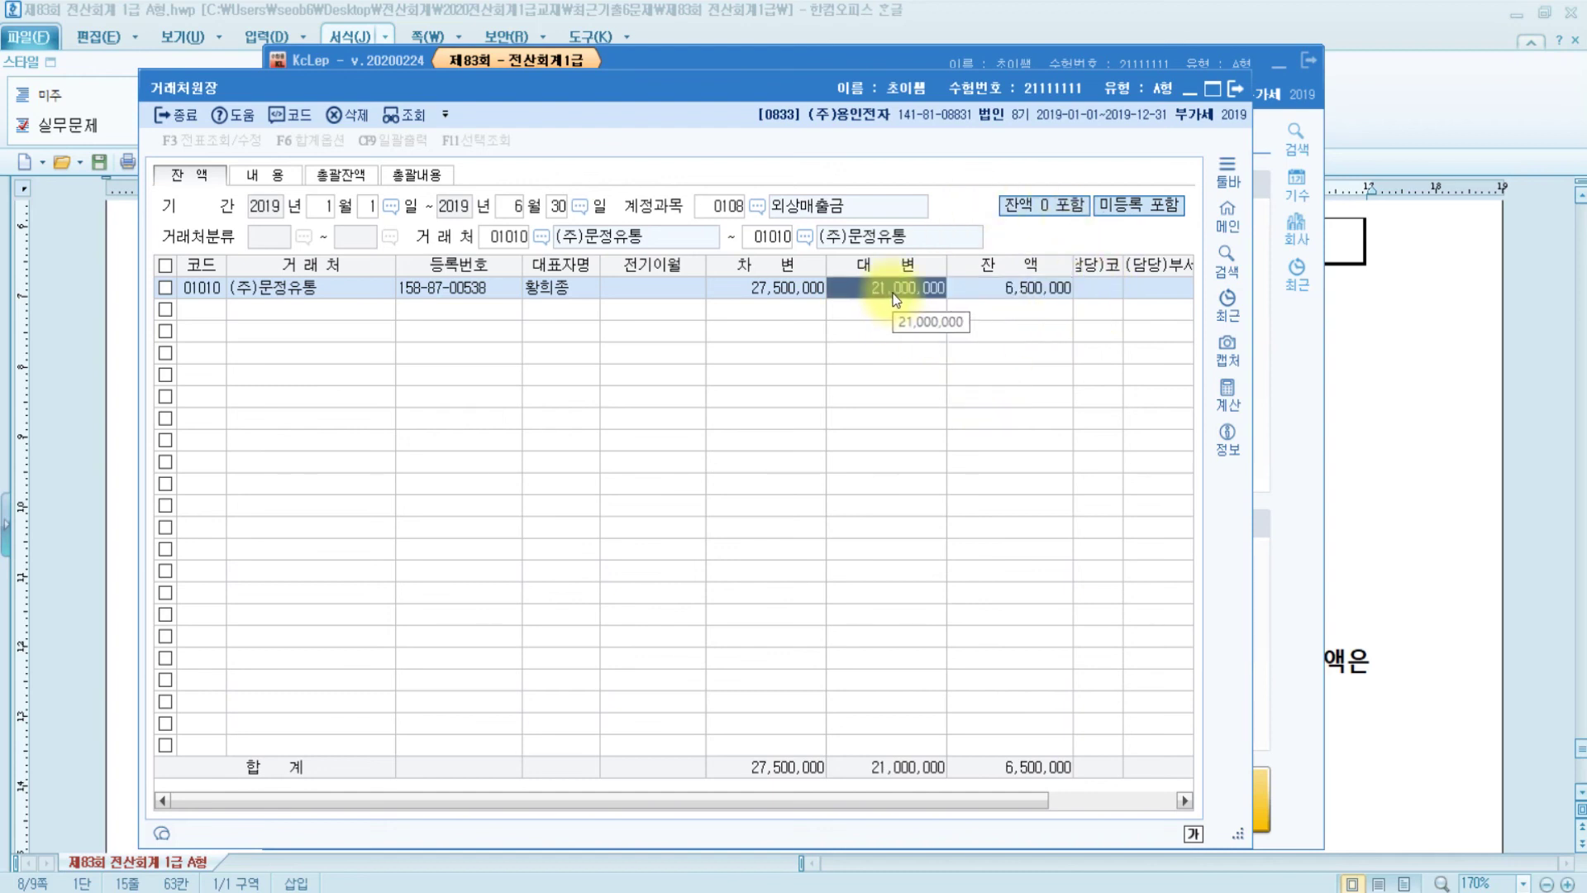
click(1235, 90)
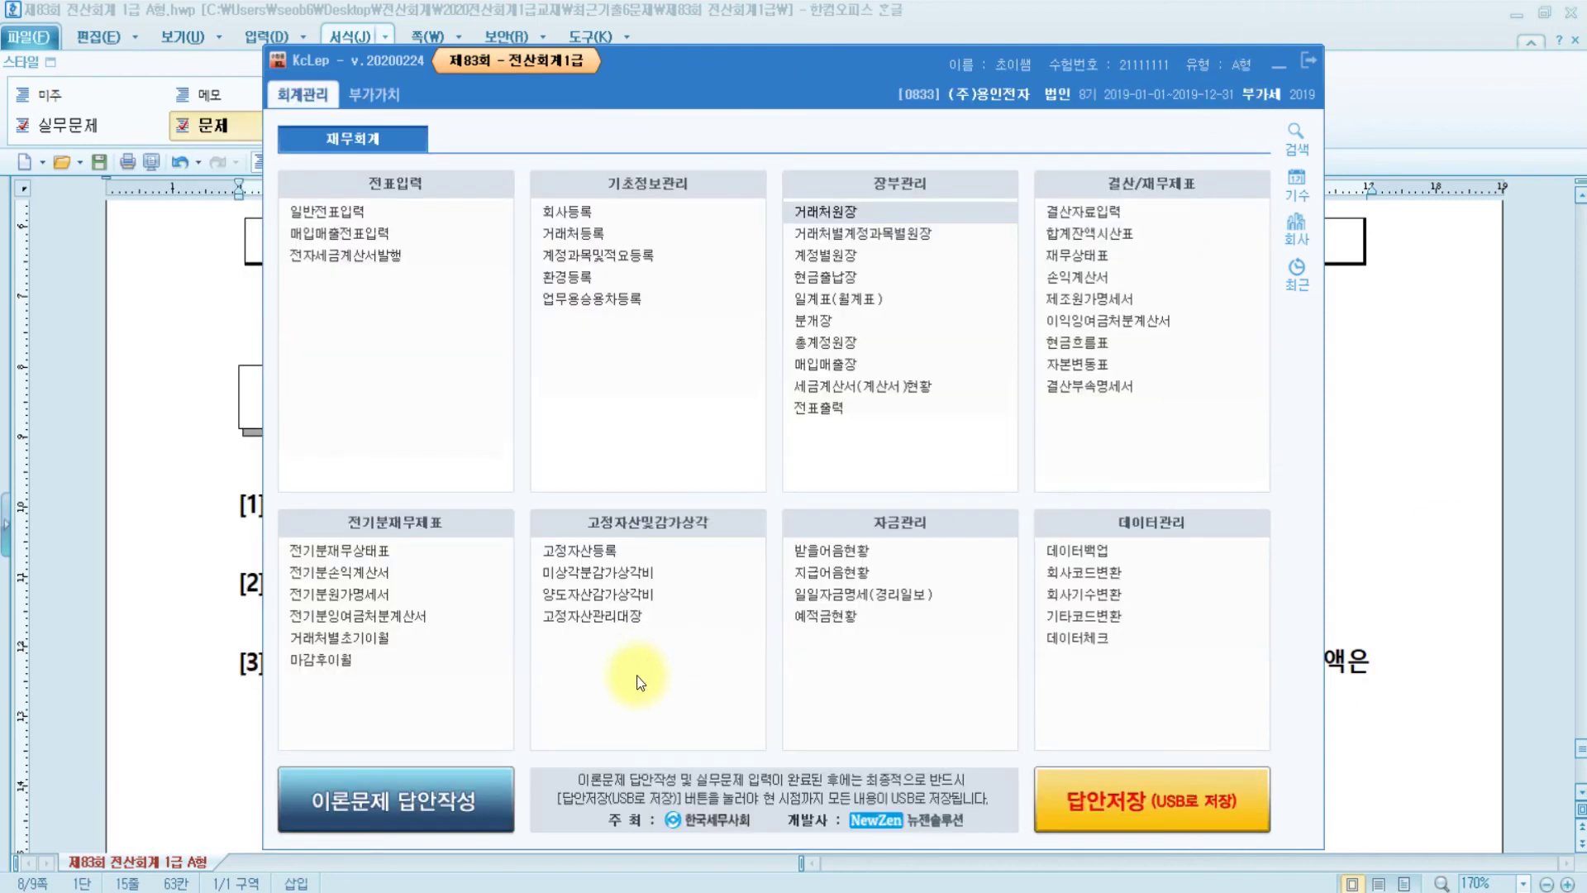
click(242, 678)
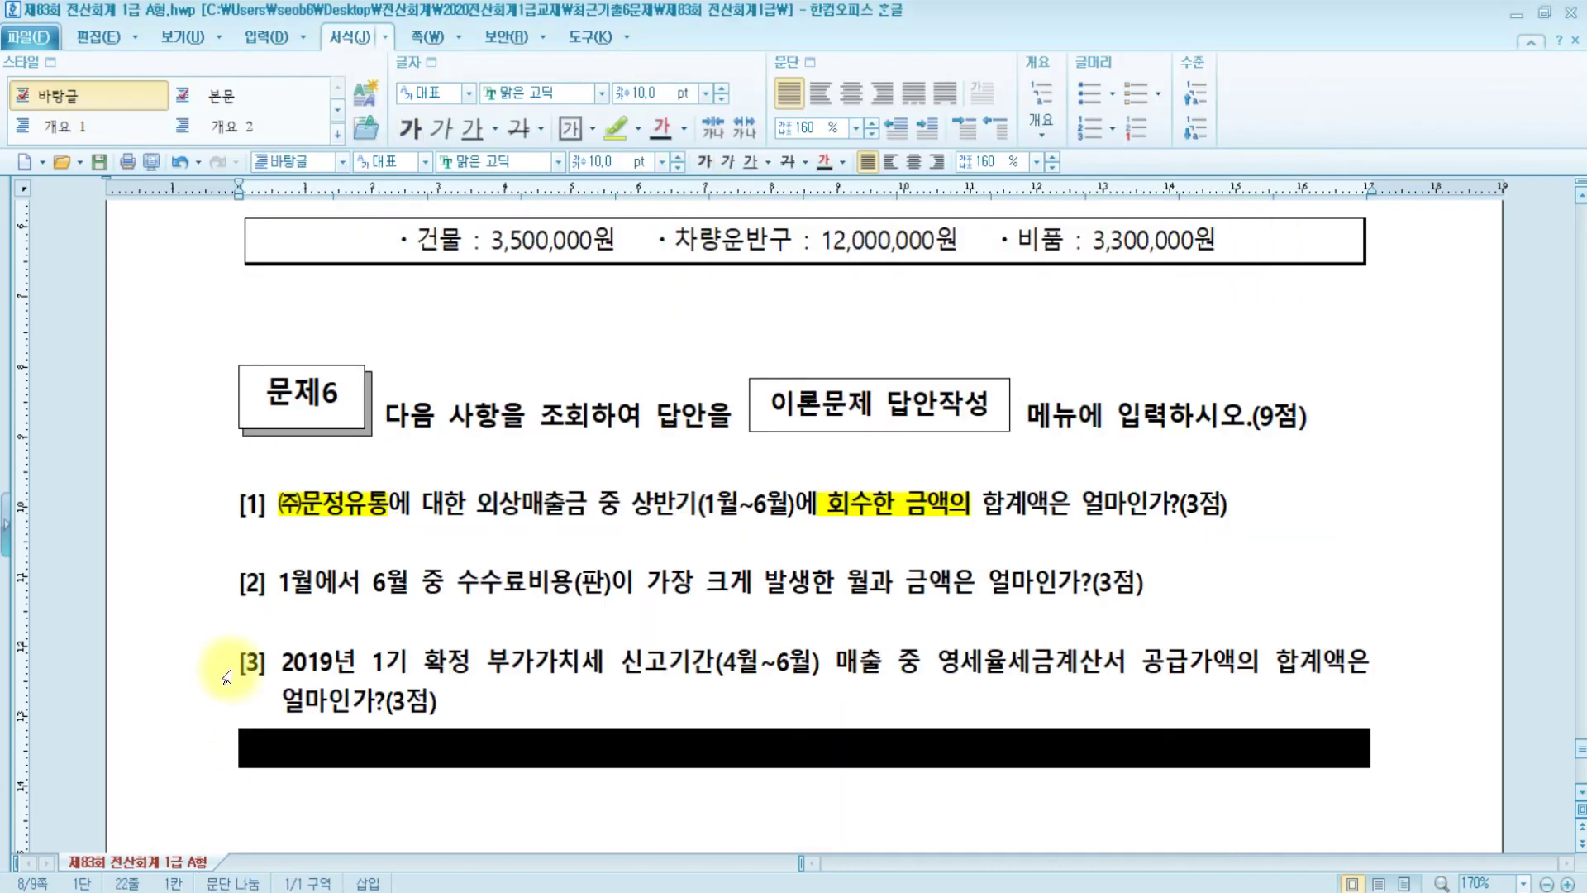
Highlight 가장 크게 발생한 월과 in yellow in 문제6 question [2] of the exam document.
click(468, 587)
drag(457, 583, 892, 585)
click(644, 587)
click(616, 124)
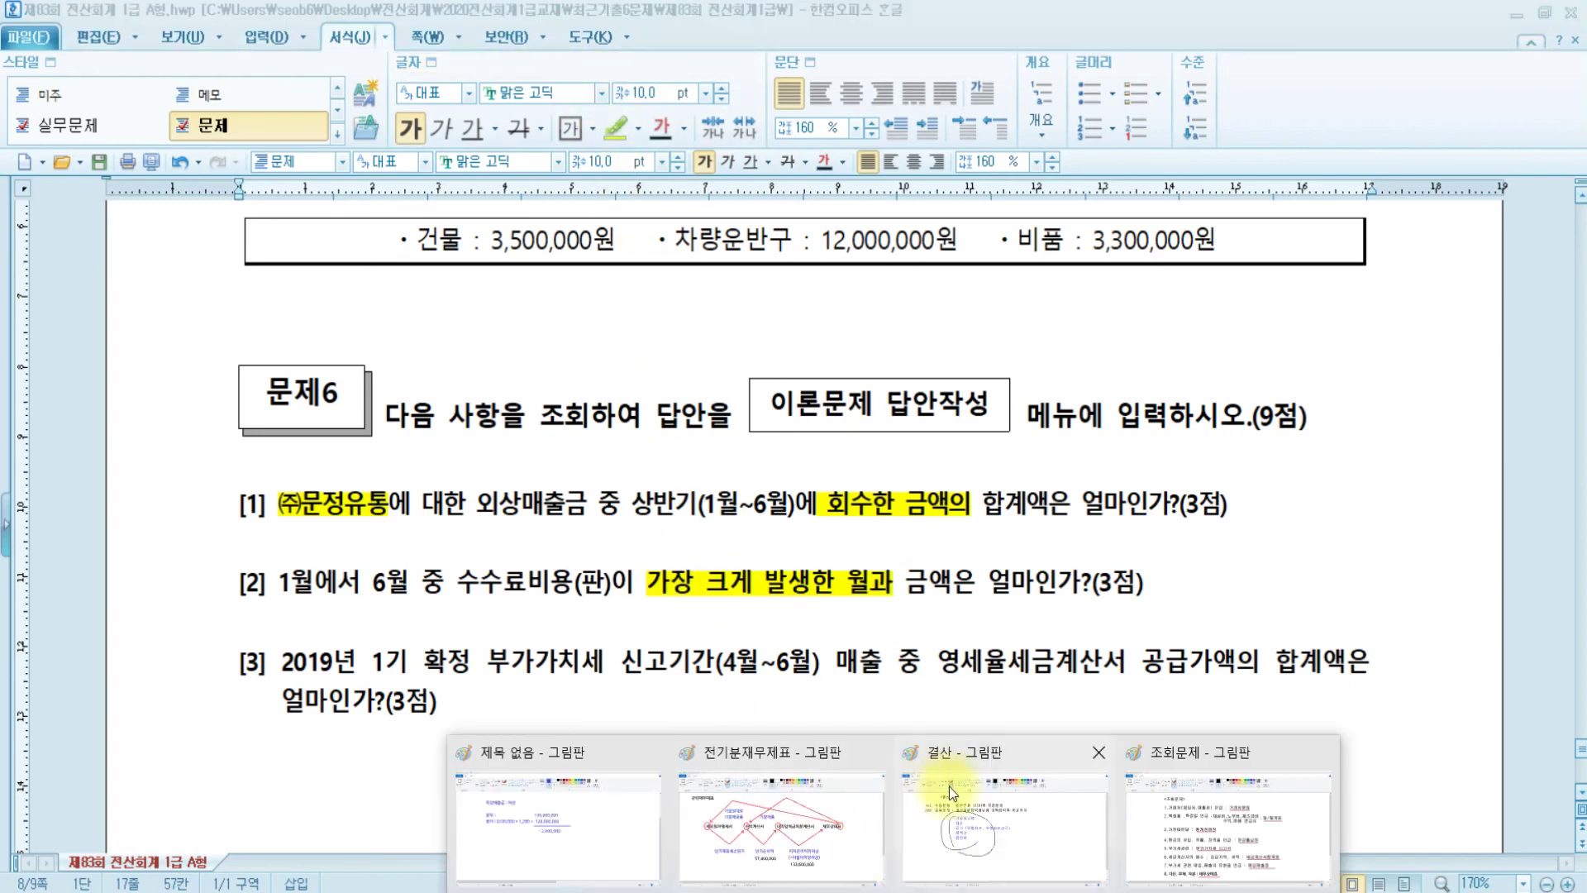
Switch to the 조회문제 notes in Paint, check which ledger suits 가장많은달 questions, and switch to KcLep.
click(1227, 841)
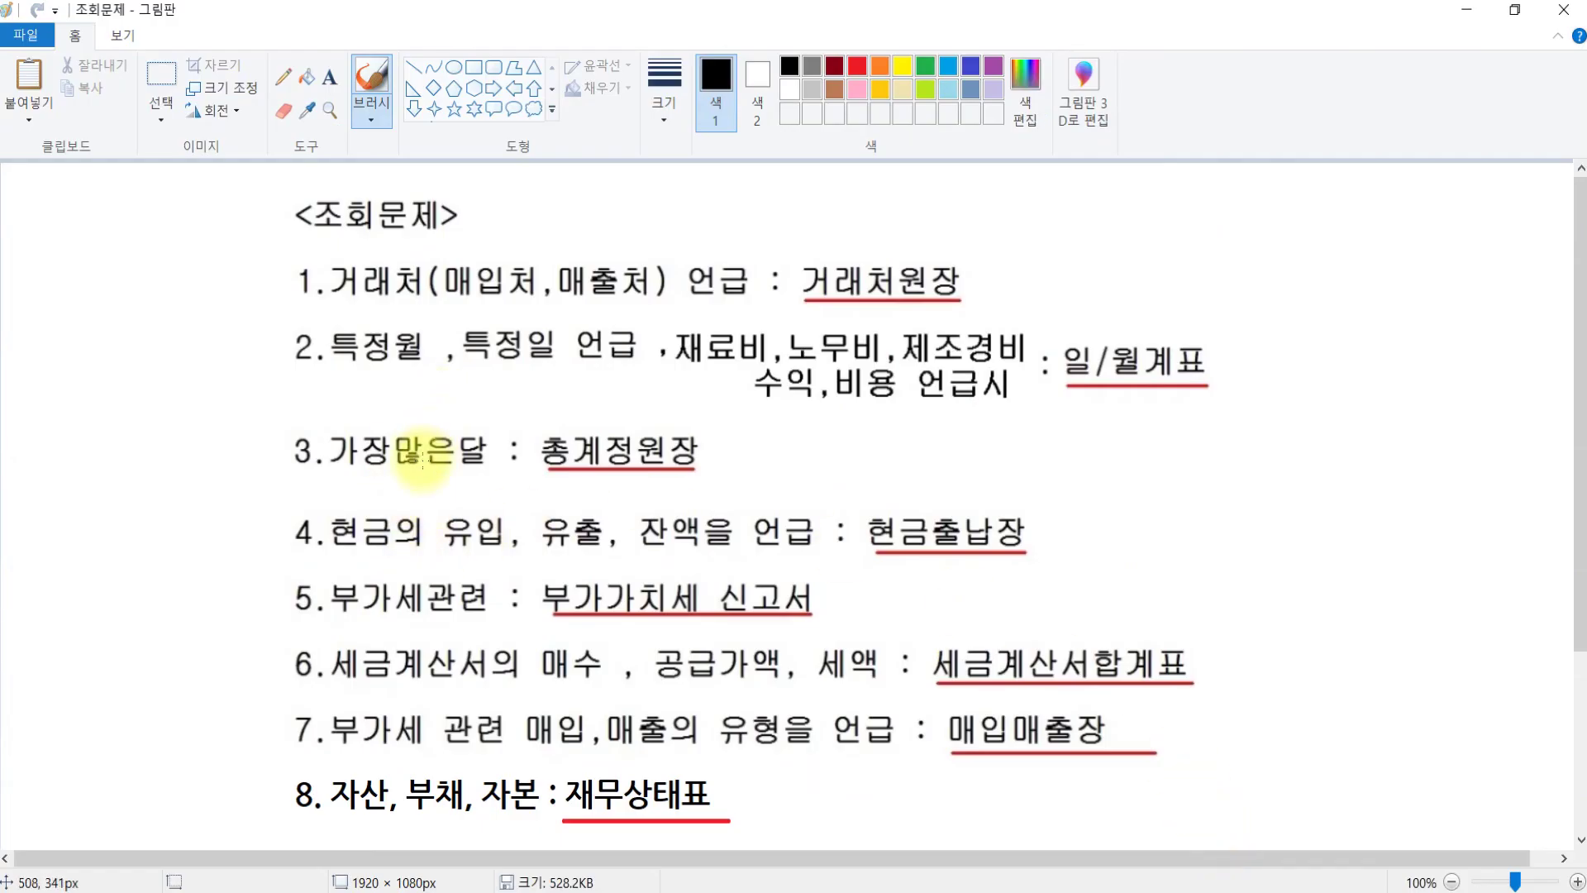
click(590, 468)
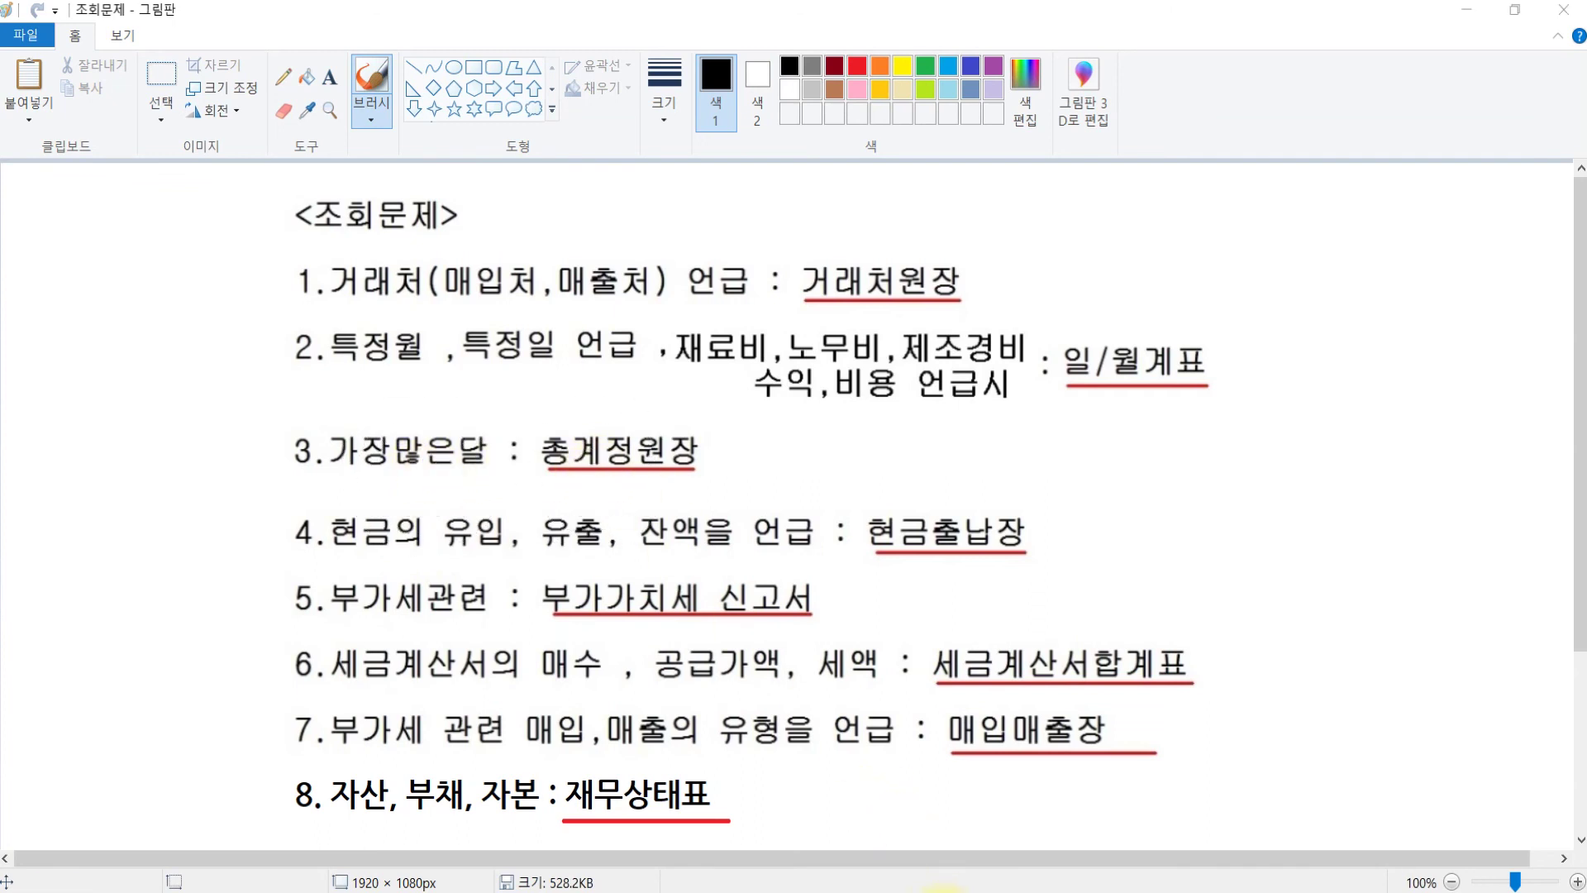
click(903, 889)
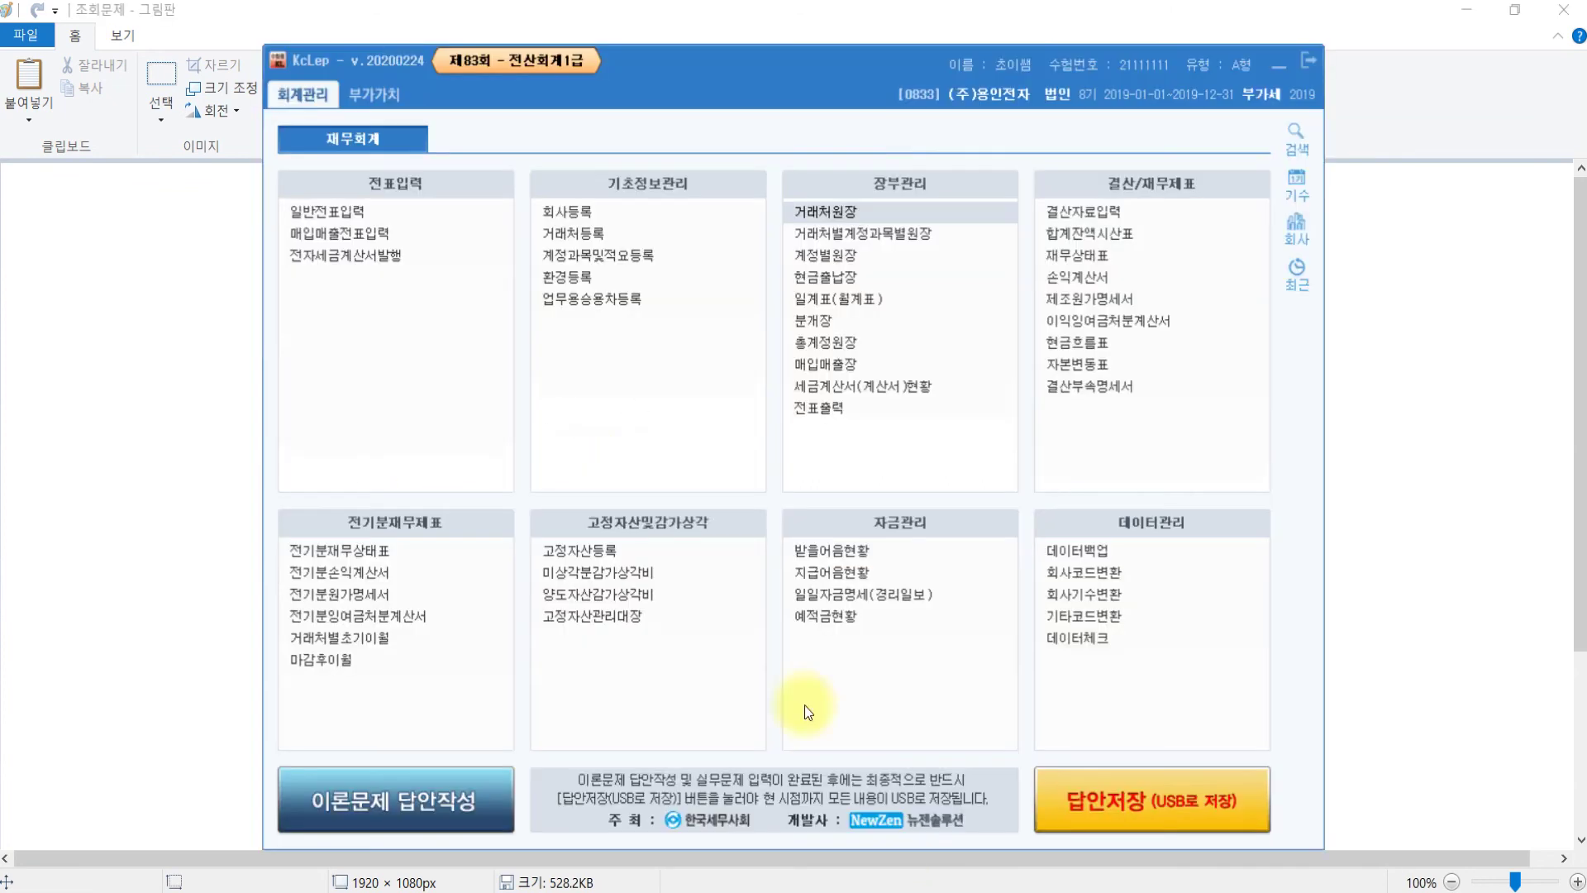
Open 총계정원장 and set its monthly period to January 1 through June 30, 2019.
click(828, 345)
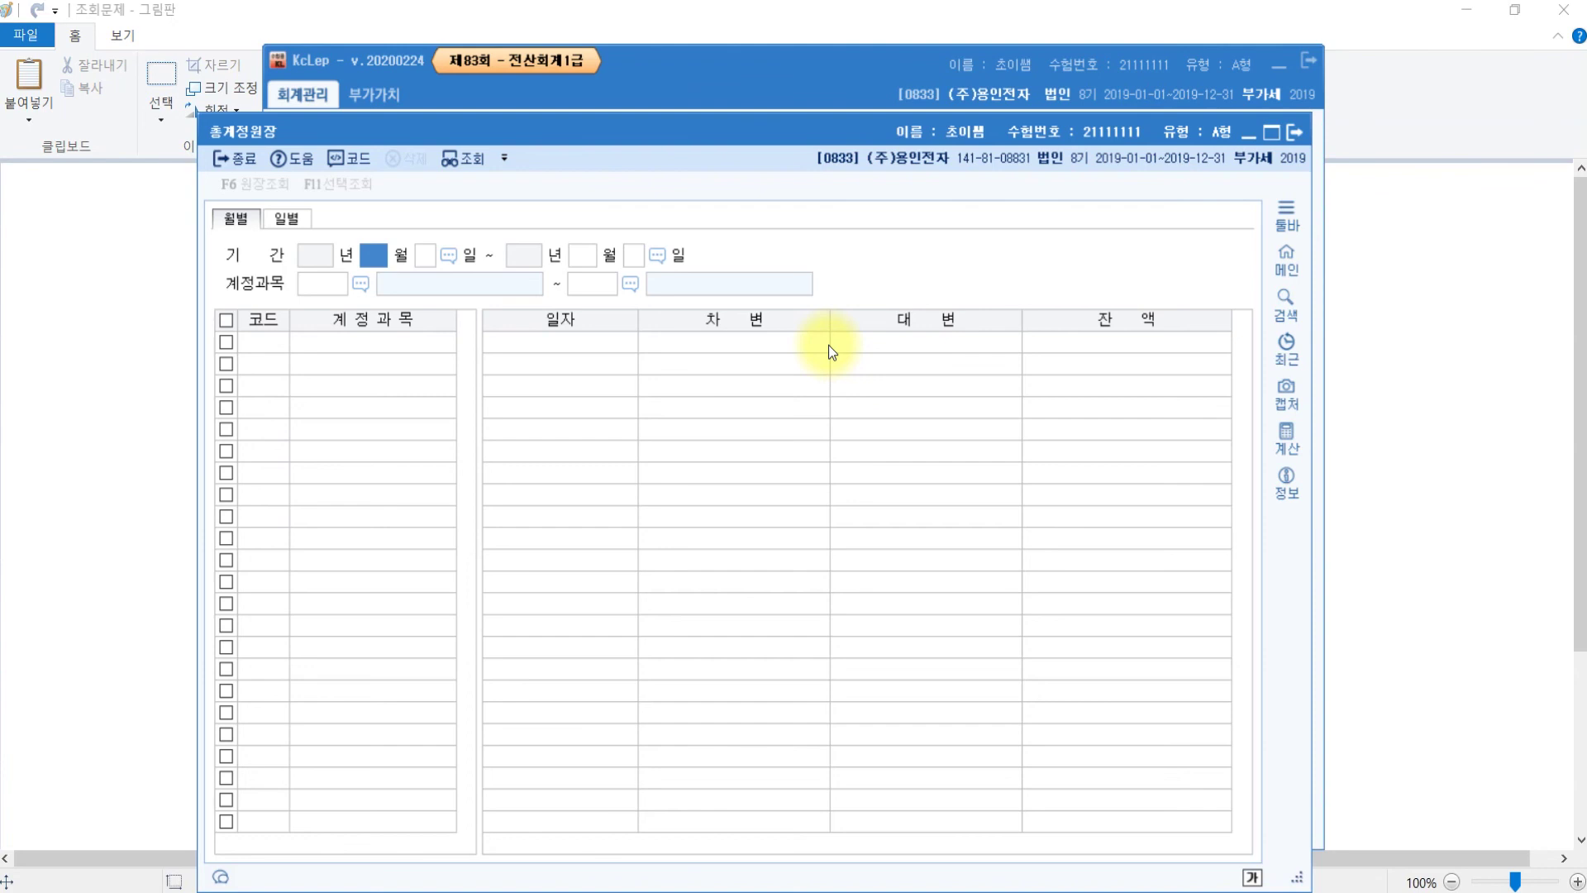
text(1)
key(Return)
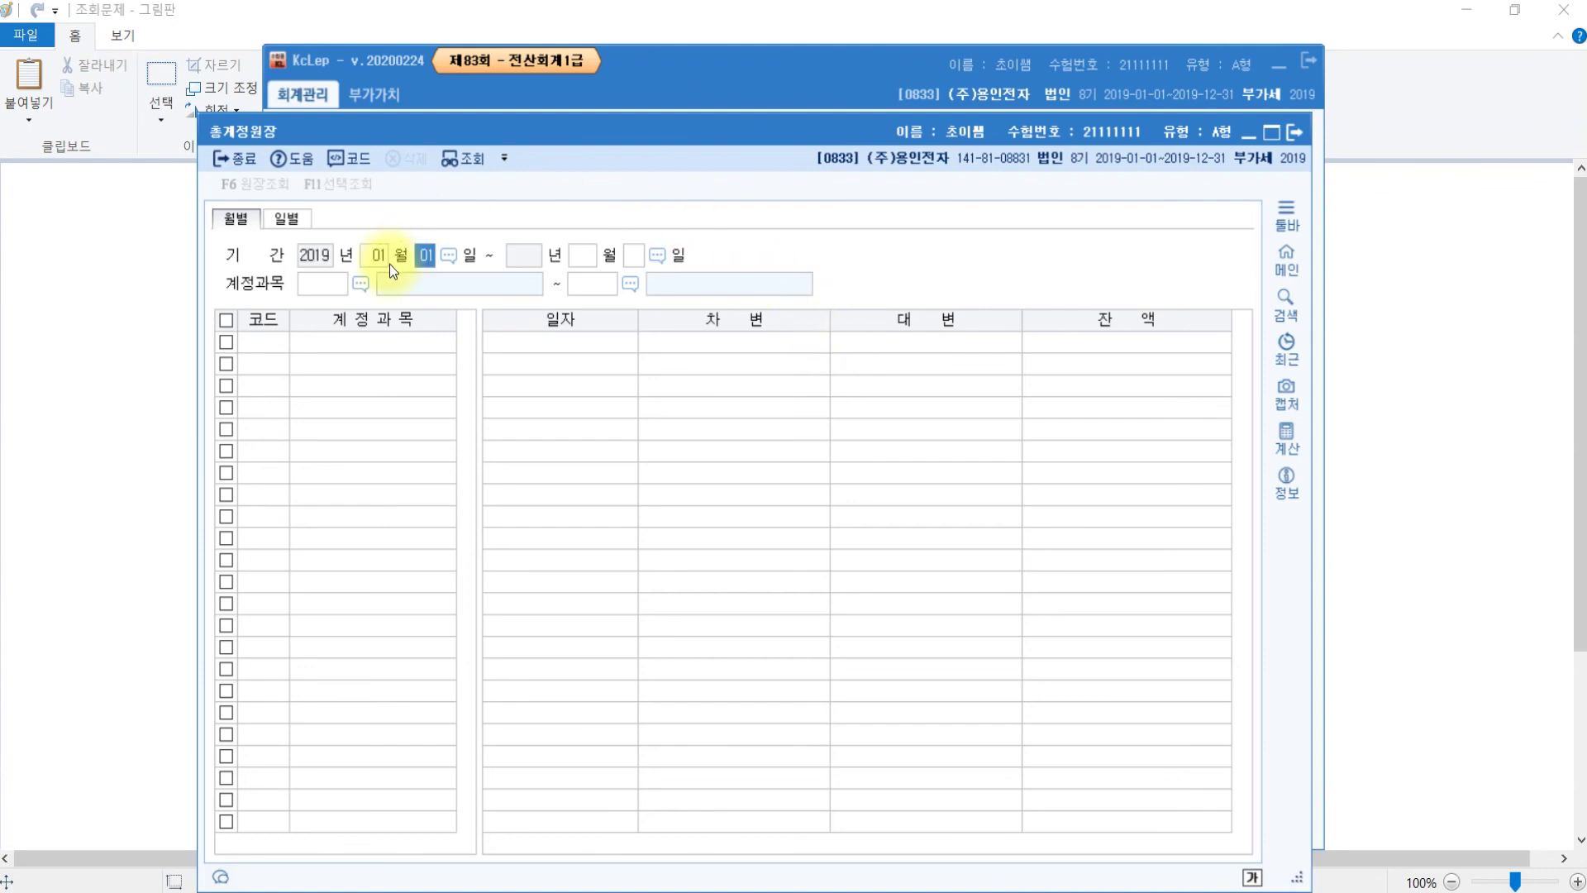
text(6)
key(Return)
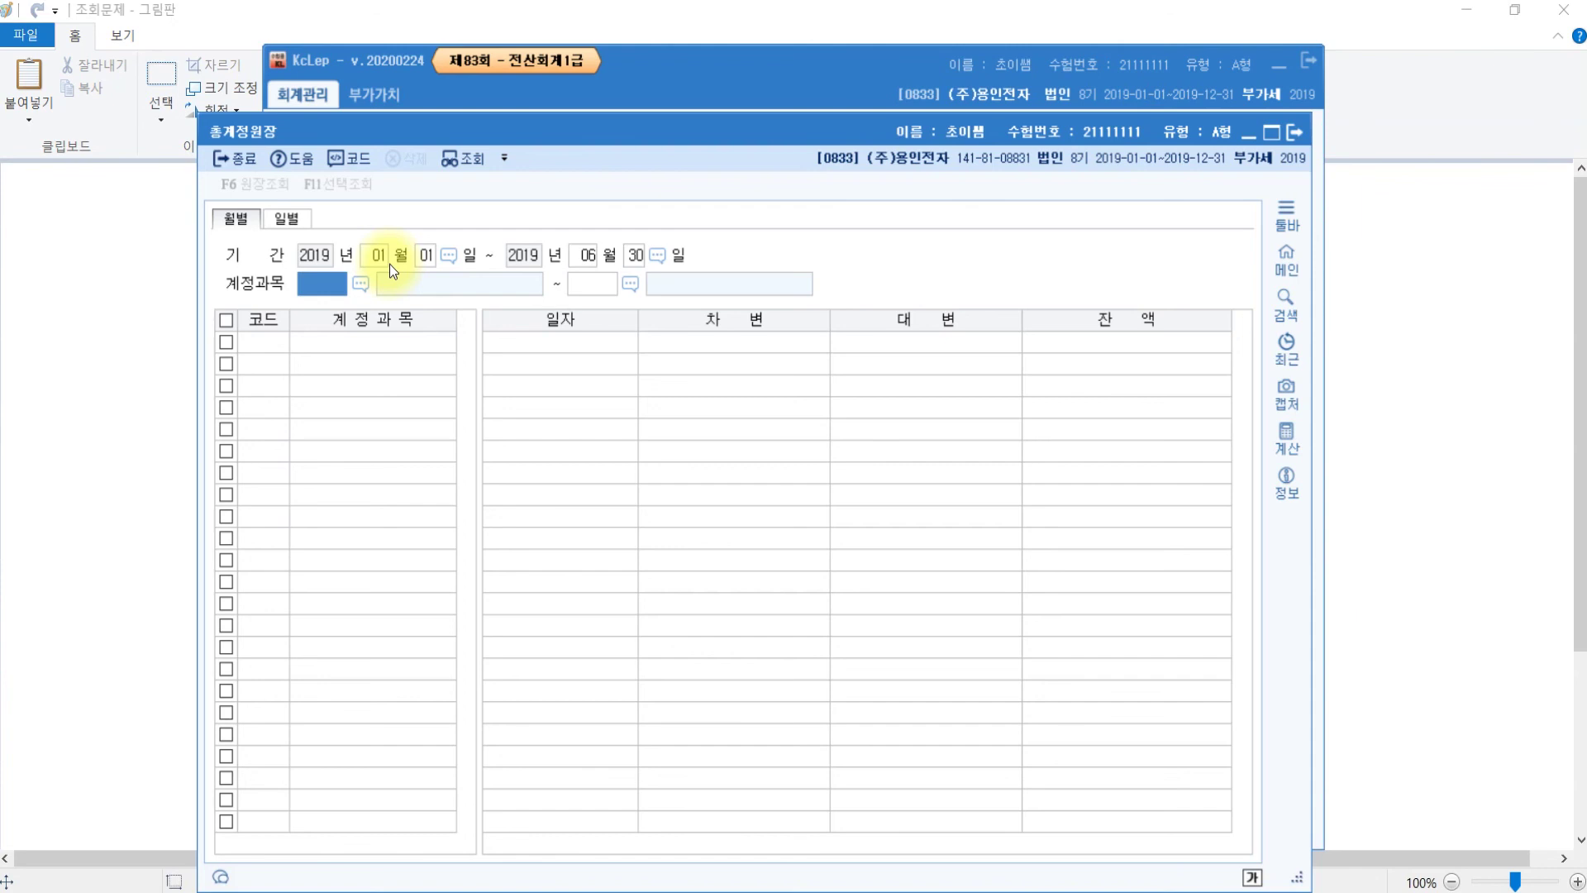
Look up the monthly totals with 0831 수수료비용 as both the first and last 계정과목.
key(F2)
text(수쉬)
key(Down)
key(Down)
key(Down)
key(Down)
key(Down)
key(Down)
key(Up)
key(Return)
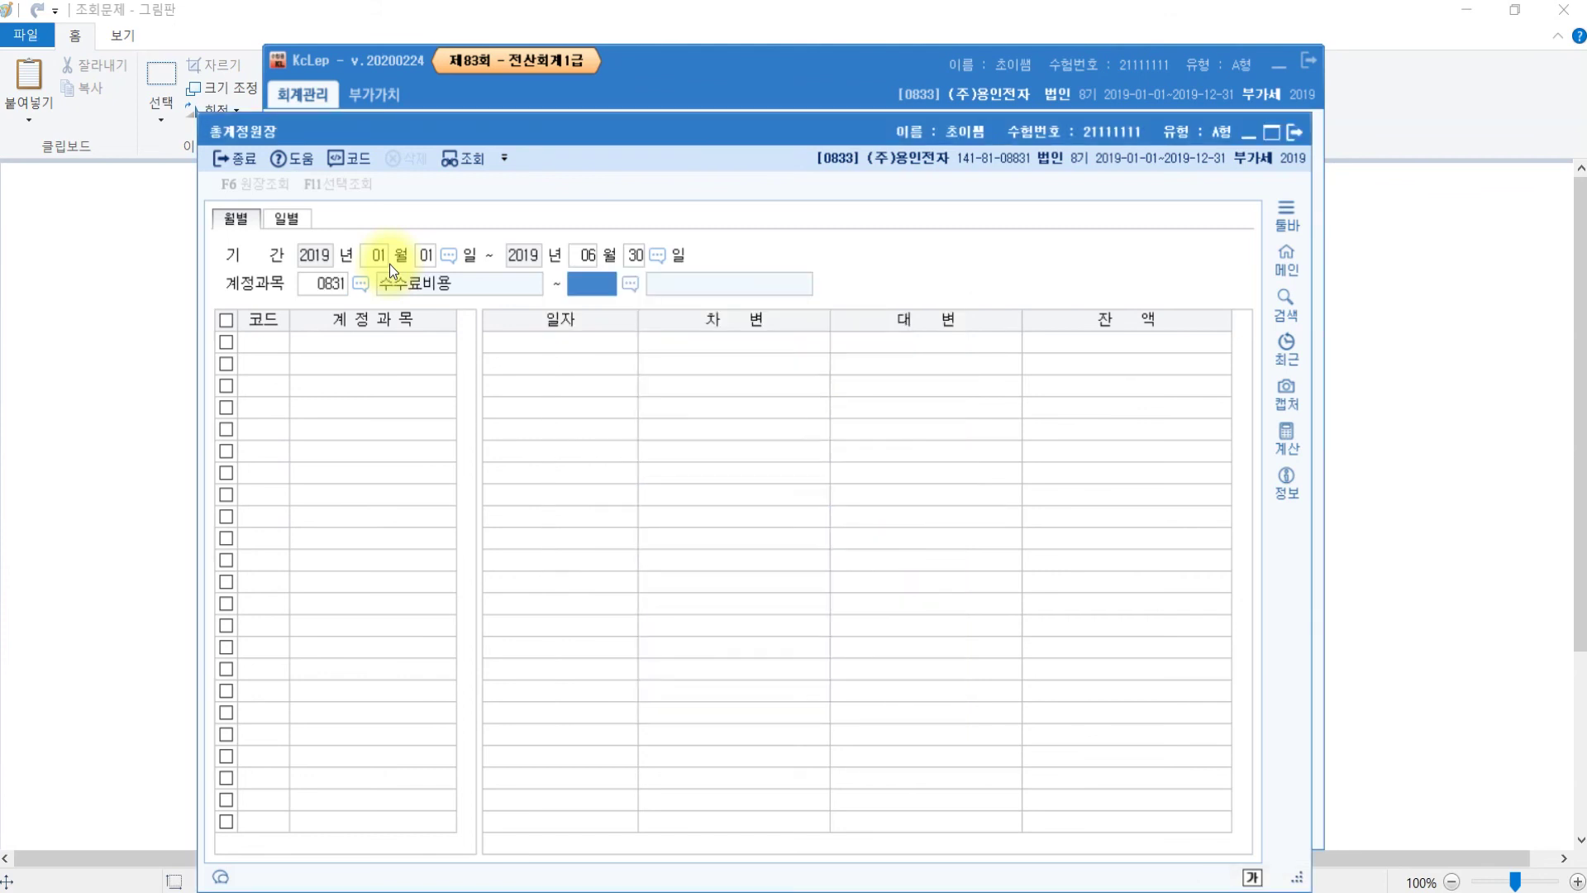
key(Return)
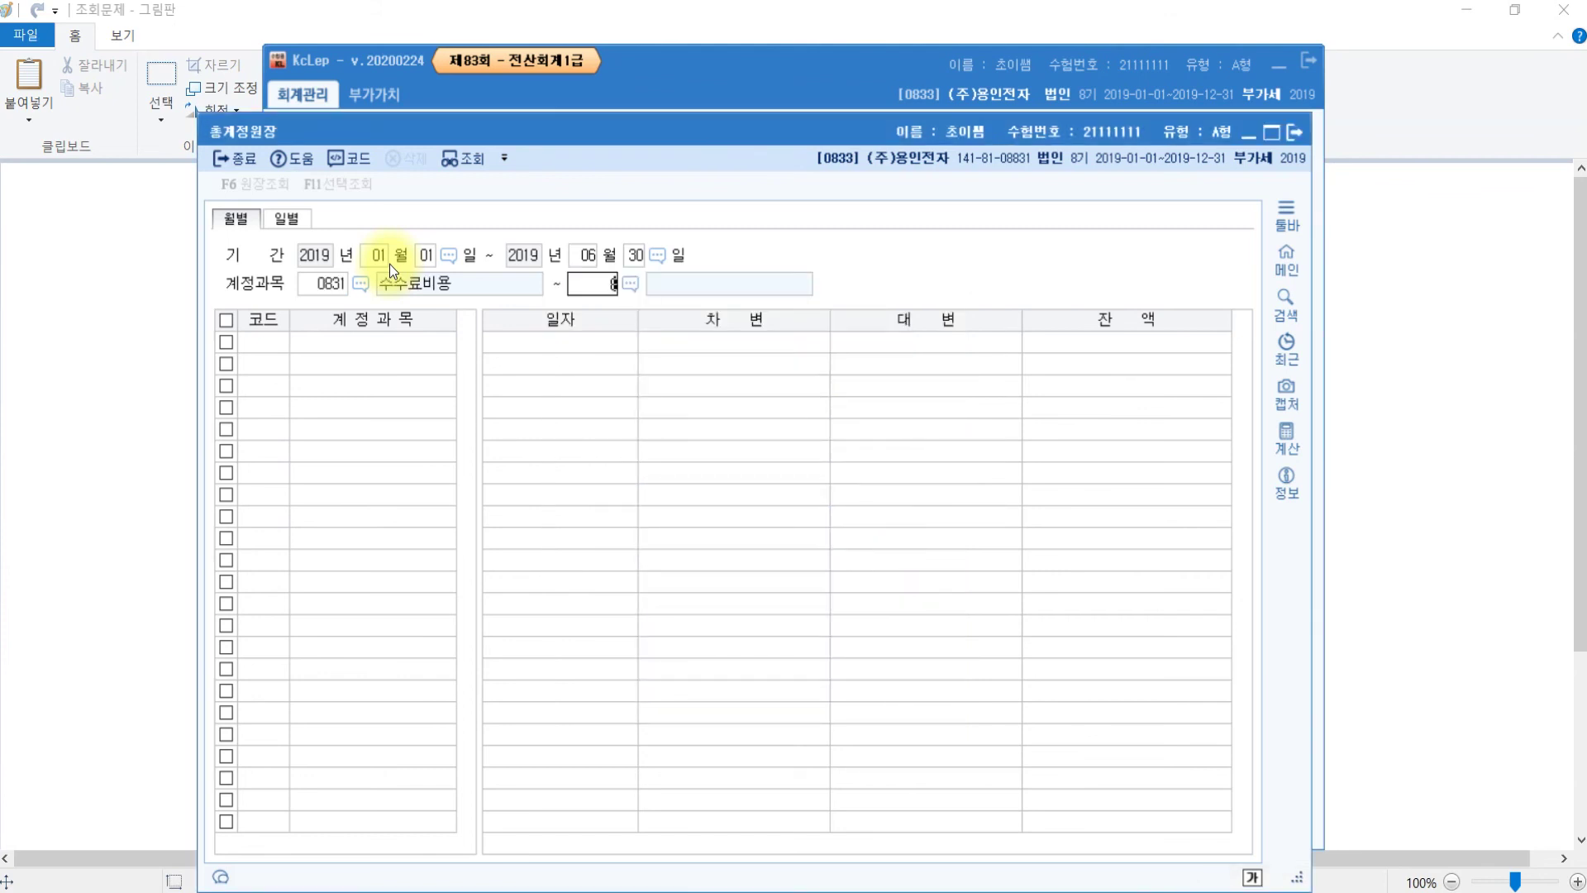
key(Return)
click(329, 290)
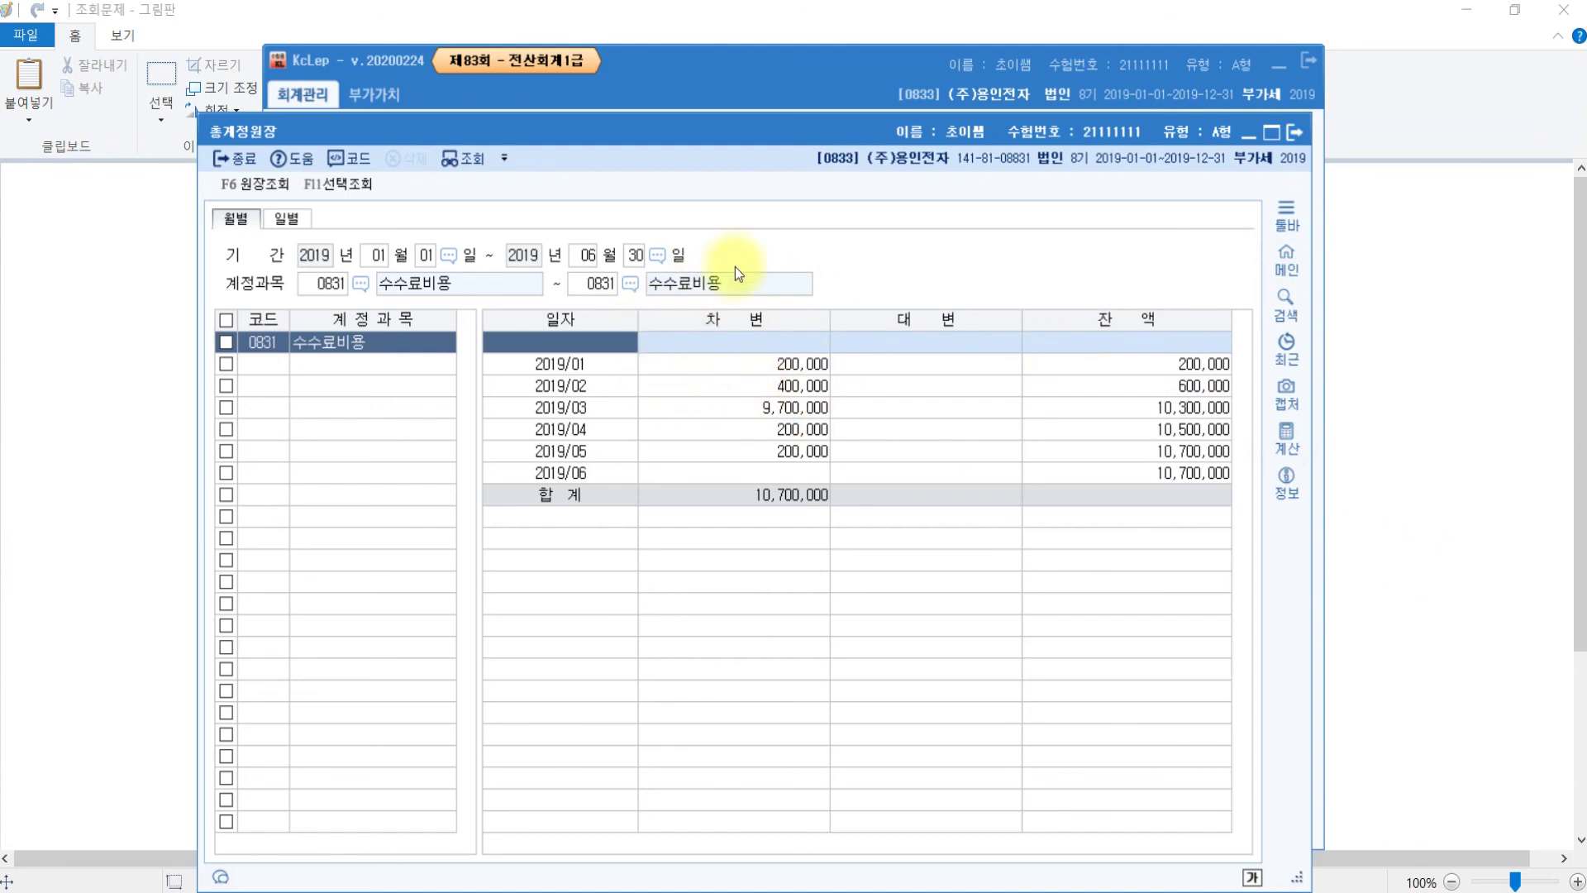
Check the month with the largest 차변 amount for 수수료비용, close 총계정원장 and return to the exam document.
click(785, 410)
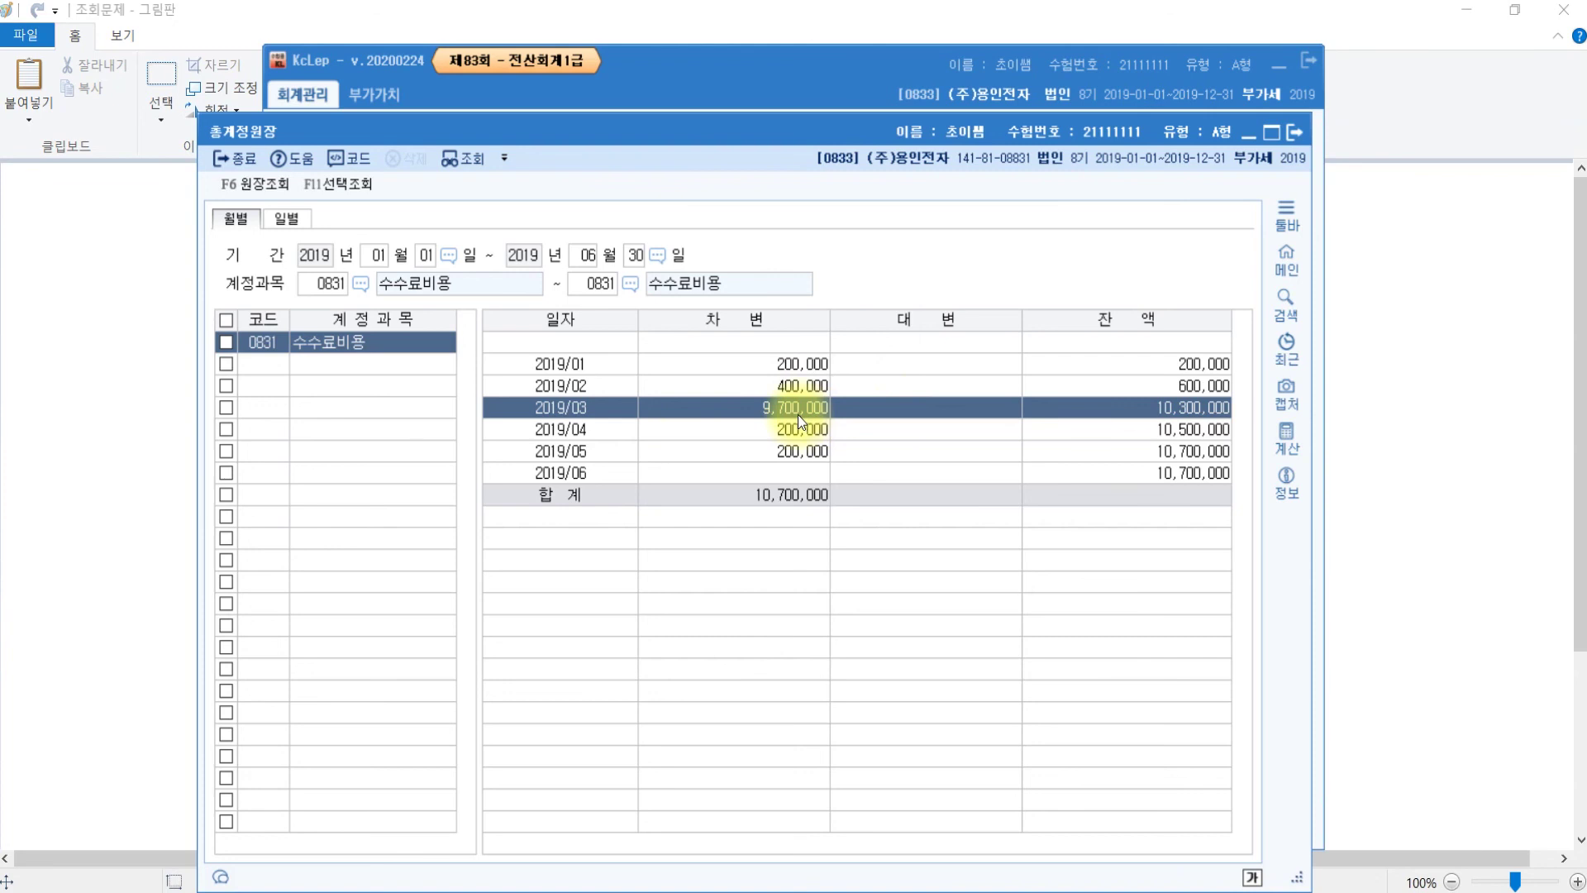
click(1292, 134)
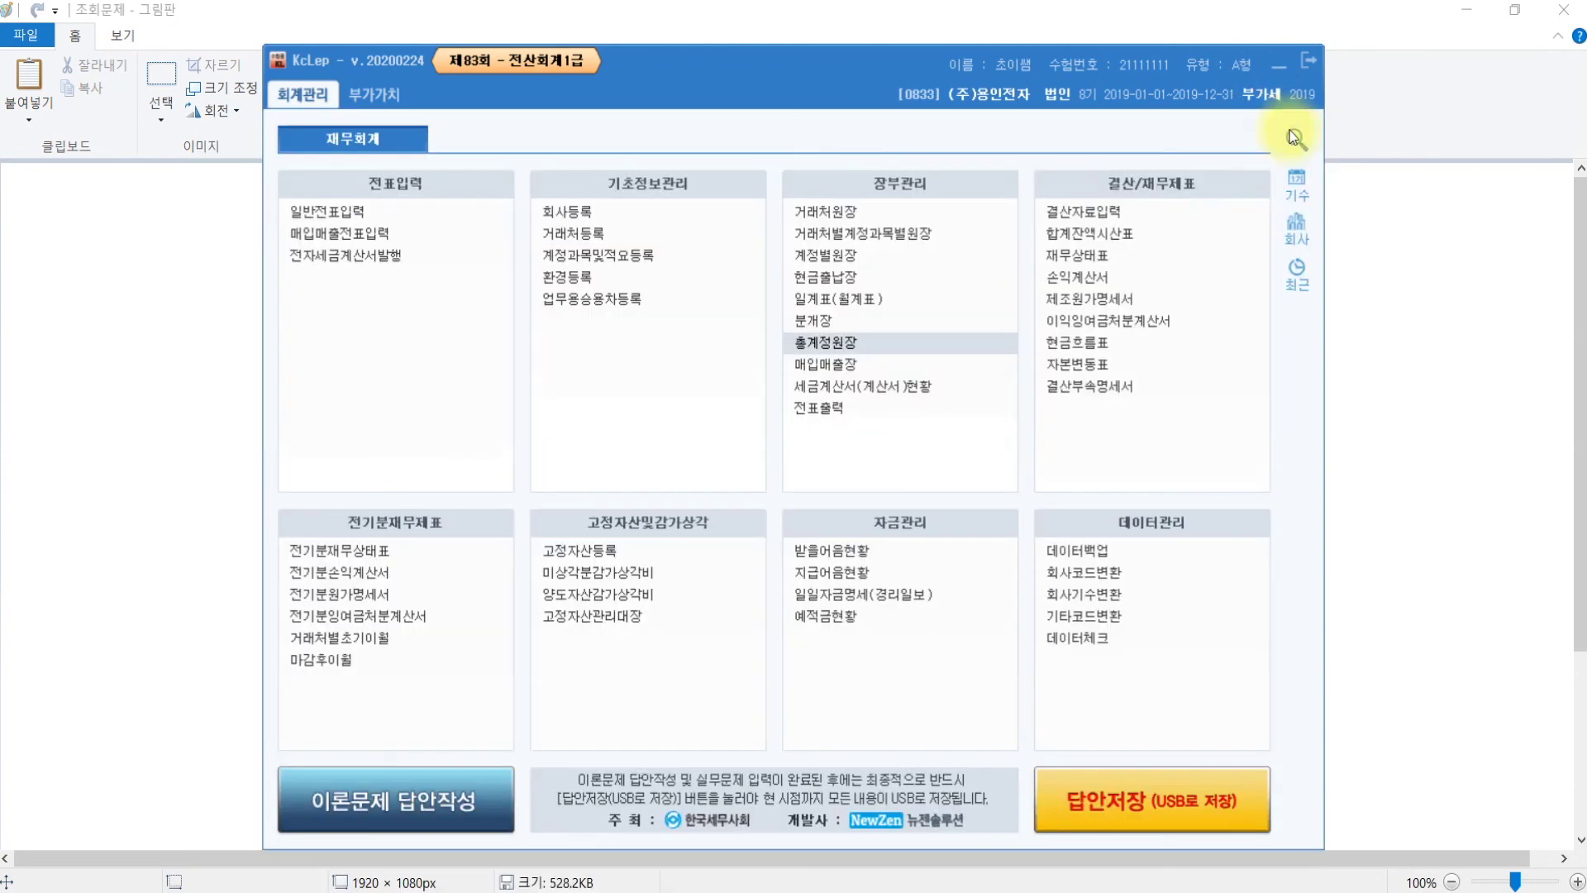
click(826, 890)
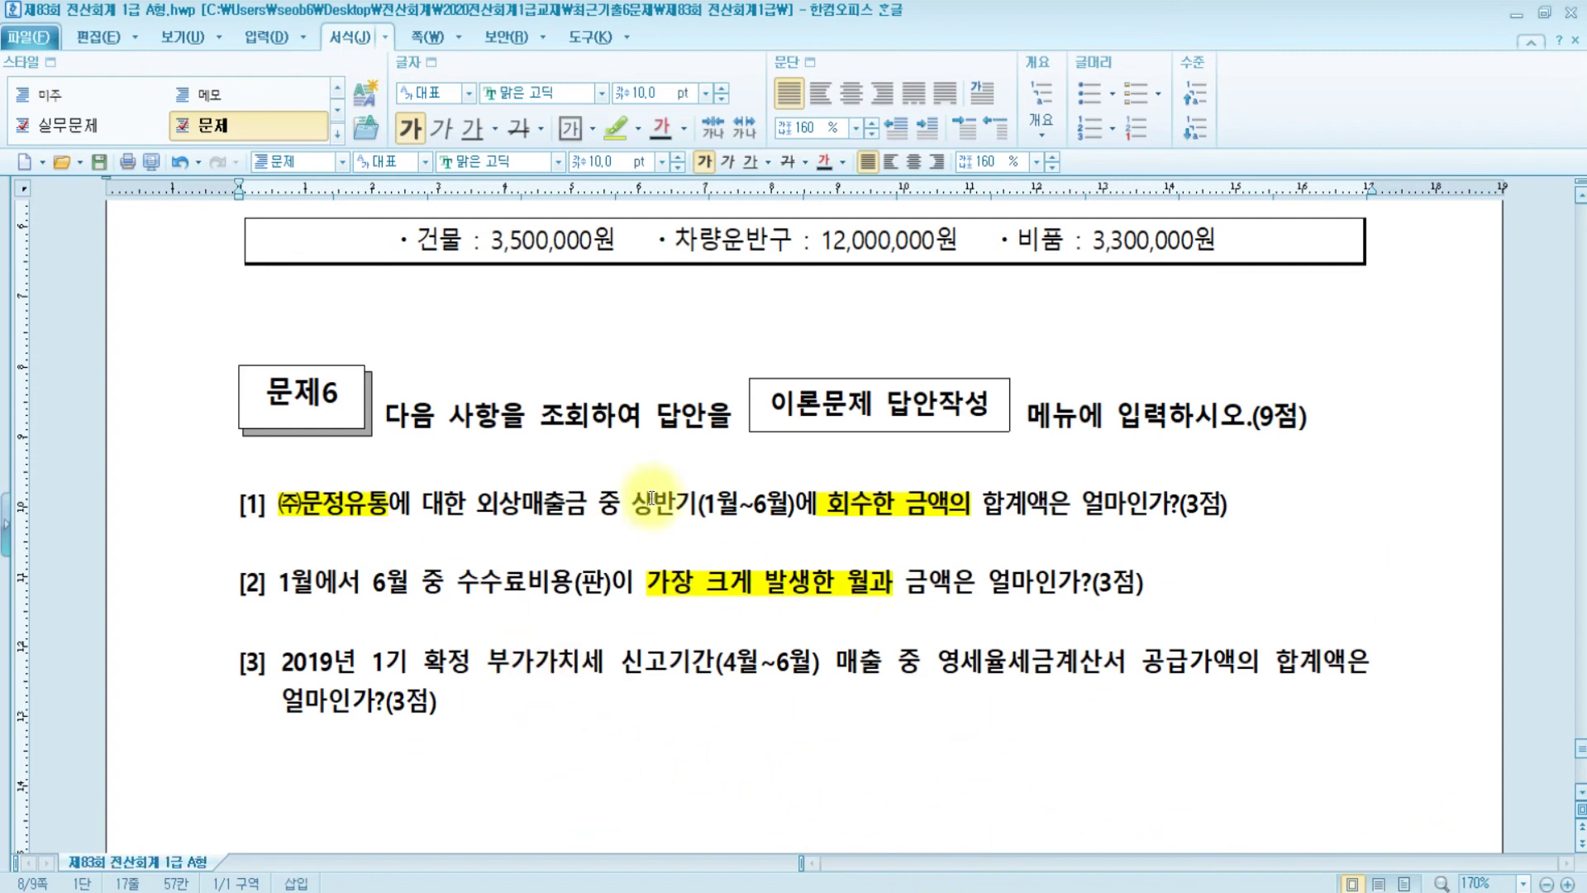
Switch to KcLep and open 부가가치세신고서 for the period April 1 to June 30, 2019.
key(alt+Tab)
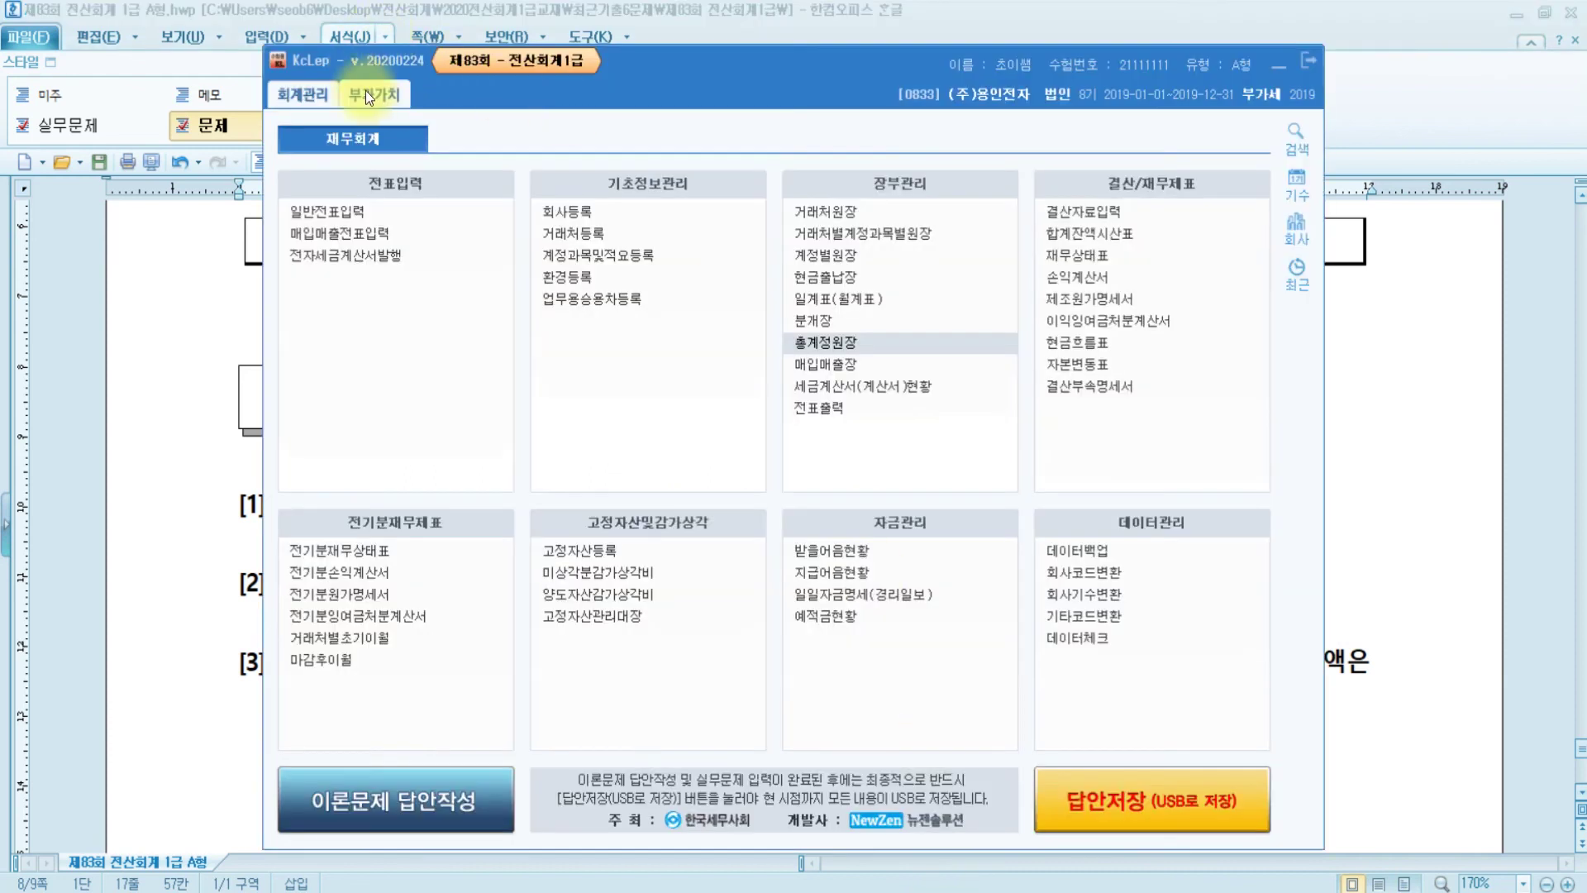
click(372, 93)
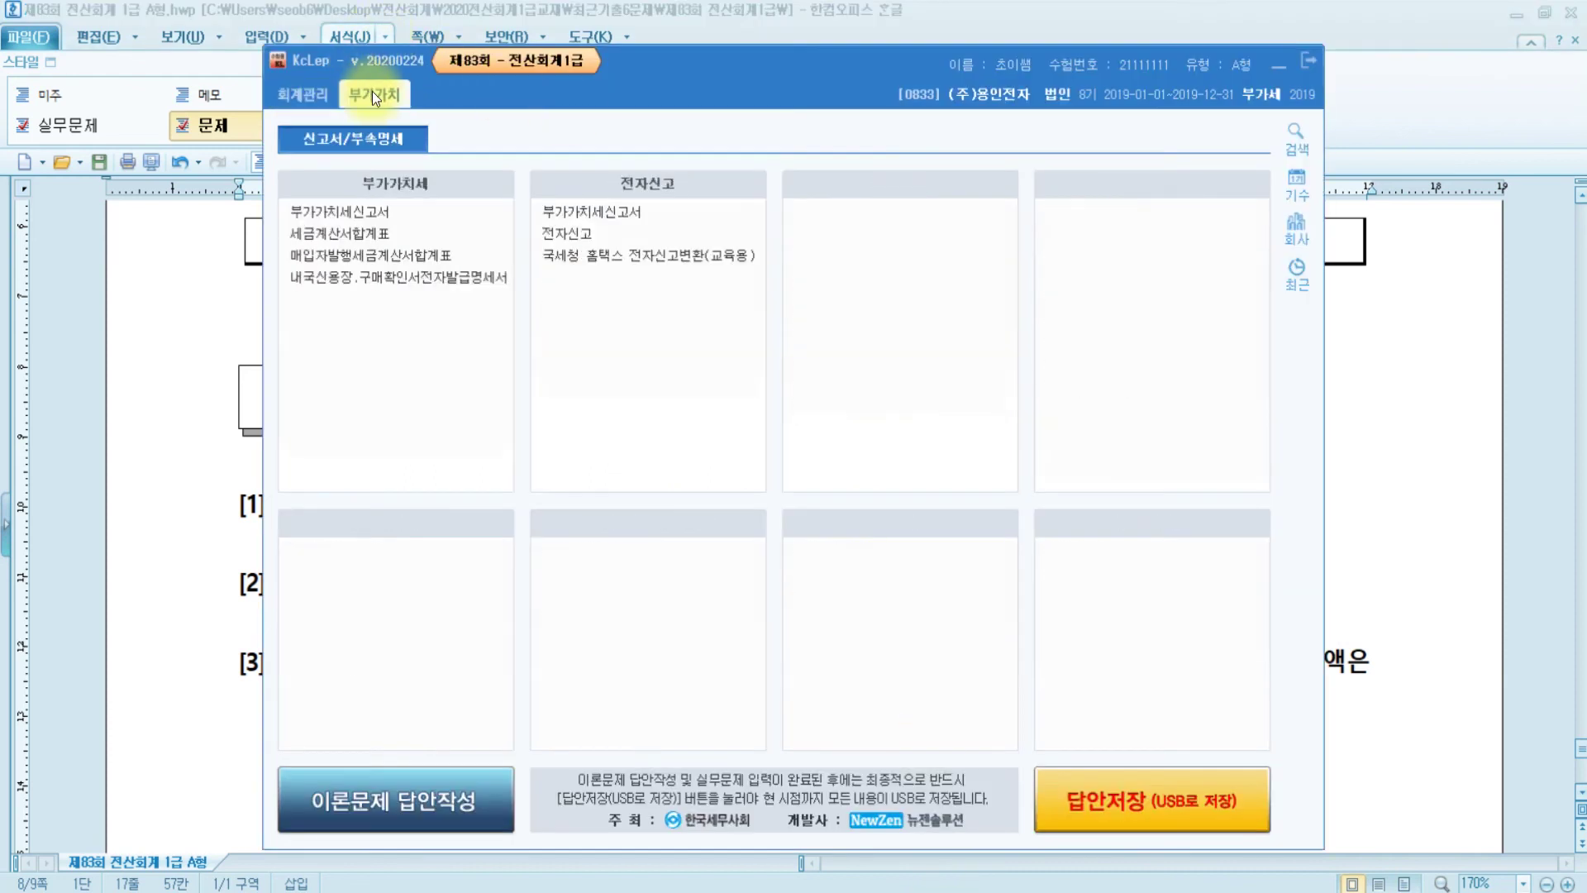
click(355, 214)
text(4)
key(Return)
text(6)
key(Return)
key(Return)
key(Return)
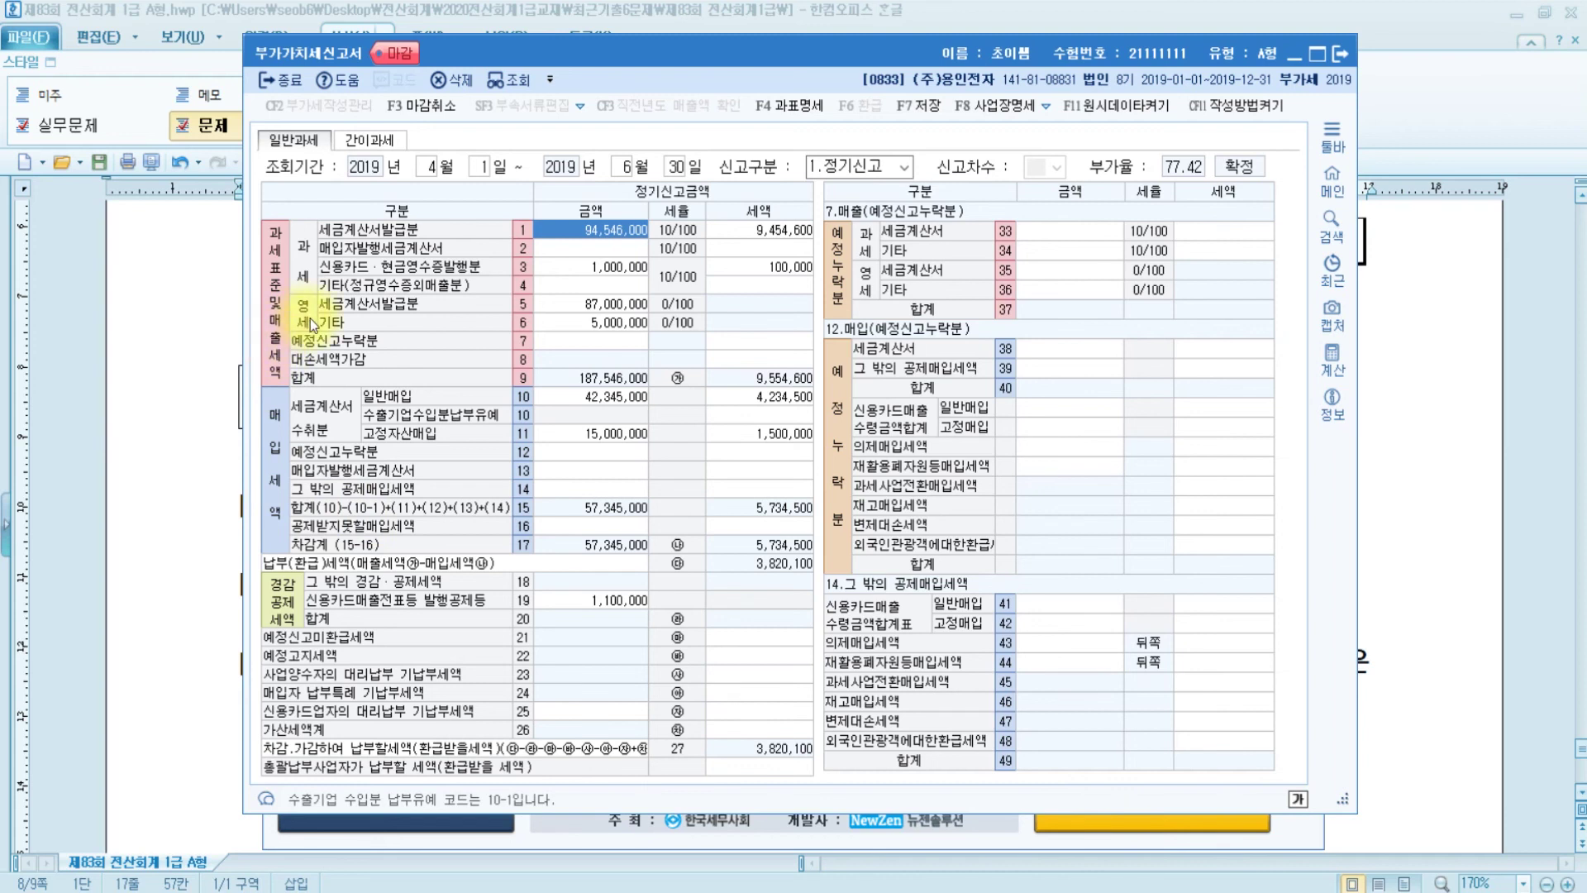
Check the 금액 of 영세 세금계산서발급분 in the VAT return and close 부가가치세신고서.
click(576, 308)
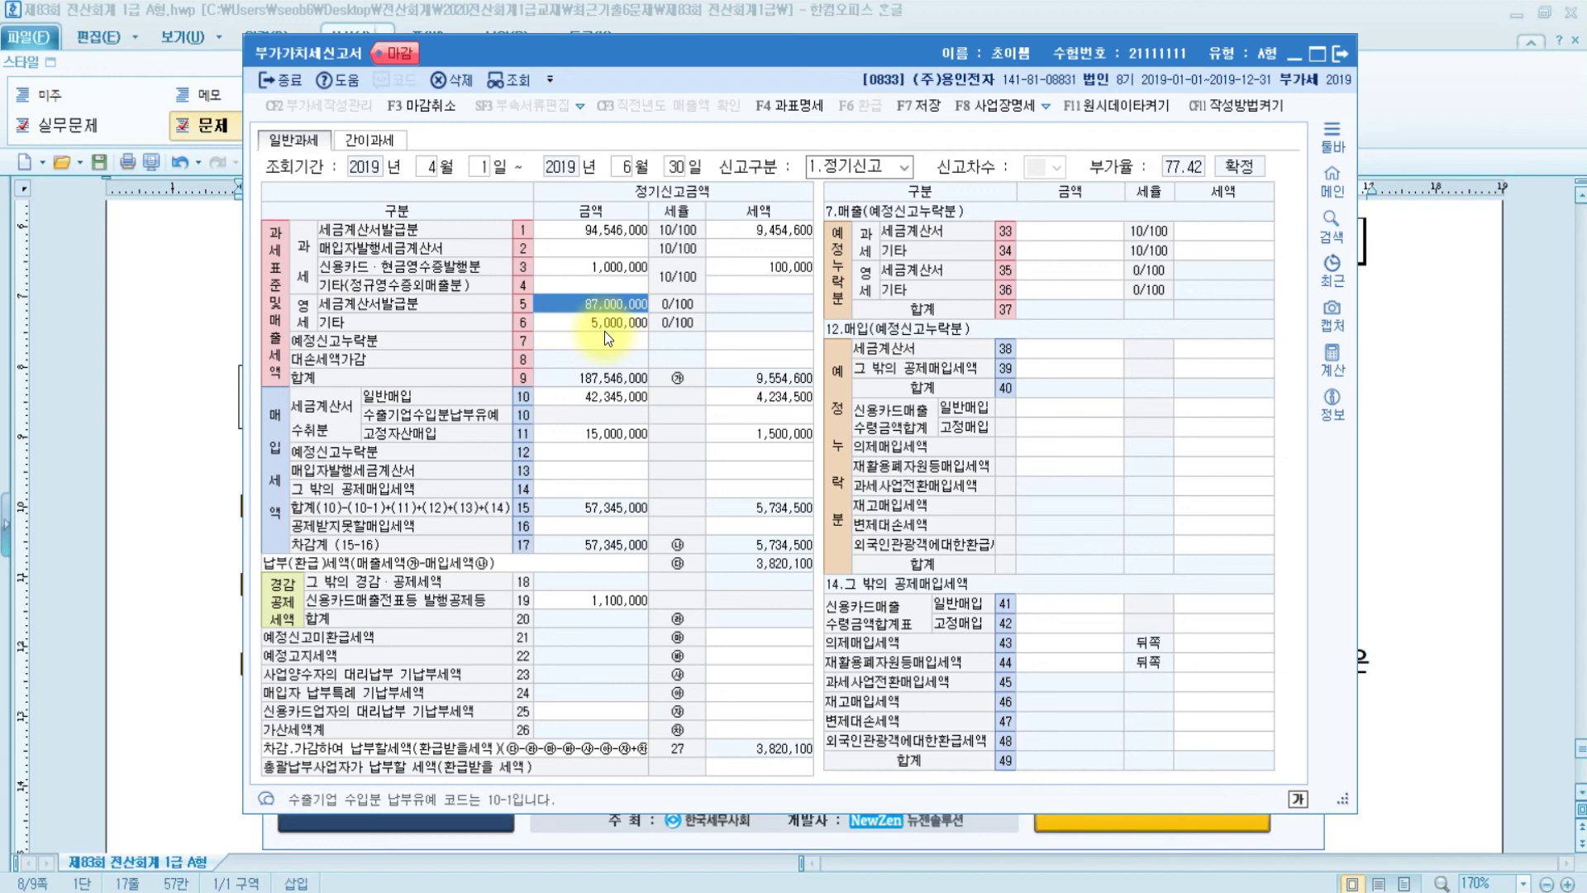
click(1341, 53)
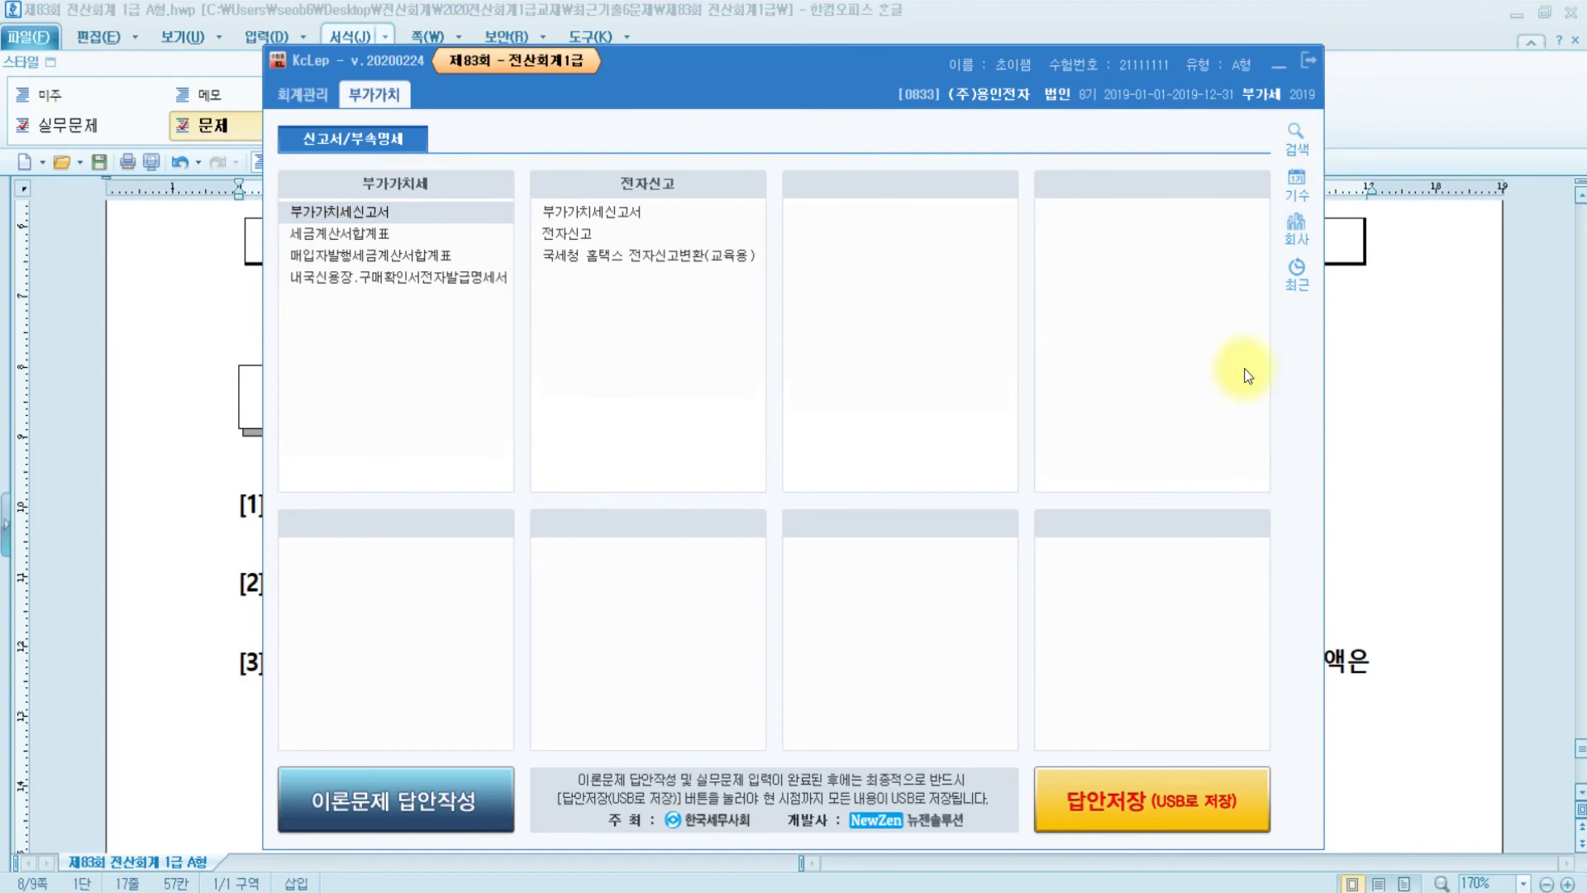